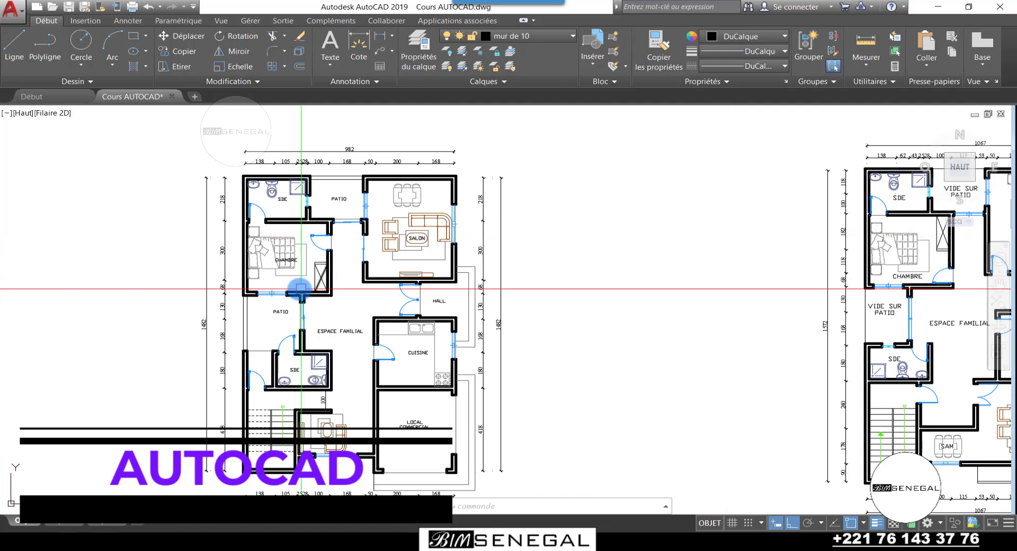
Examine the floor plan's rooms, furniture and openings, ending at the salon's upper wall
scroll(416, 197, "up", 6)
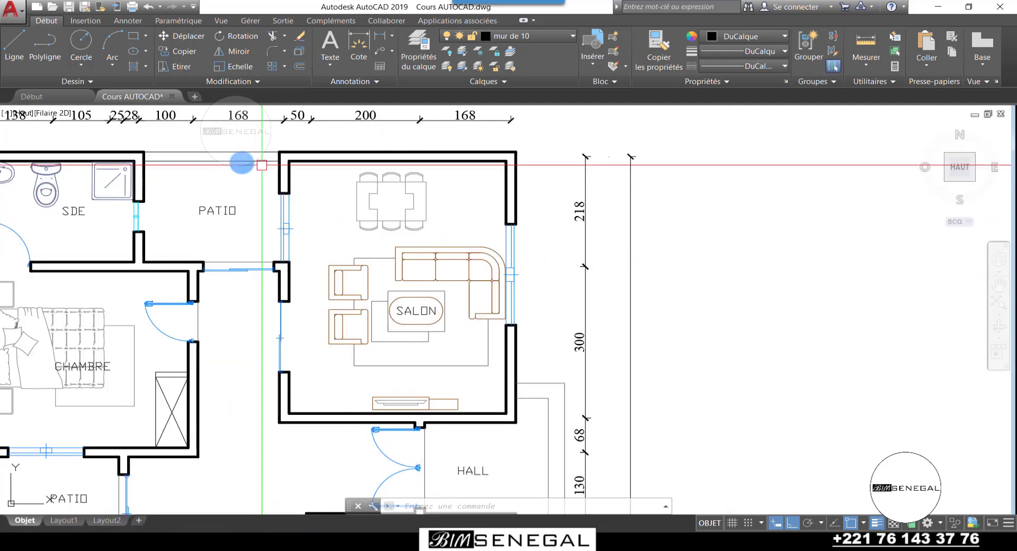
scroll(243, 265, "up", 2)
scroll(518, 293, "down", 2)
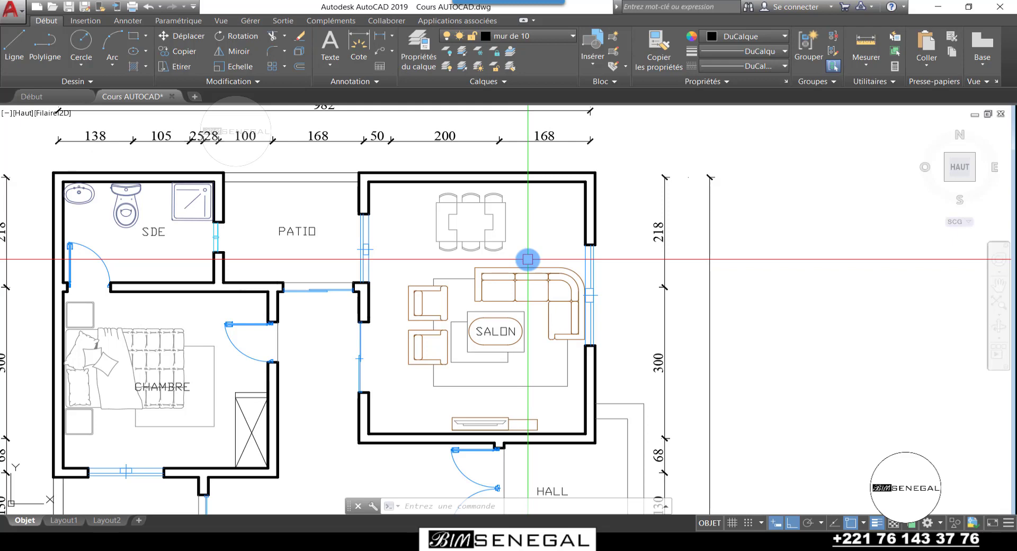
scroll(528, 259, "down", 5)
scroll(484, 339, "up", 2)
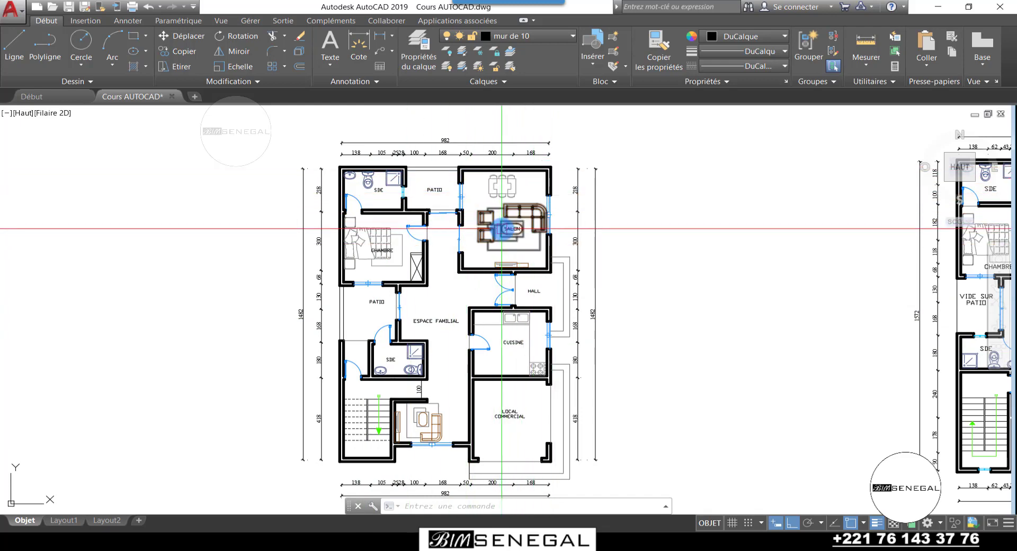
scroll(462, 242, "up", 2)
scroll(462, 243, "up", 2)
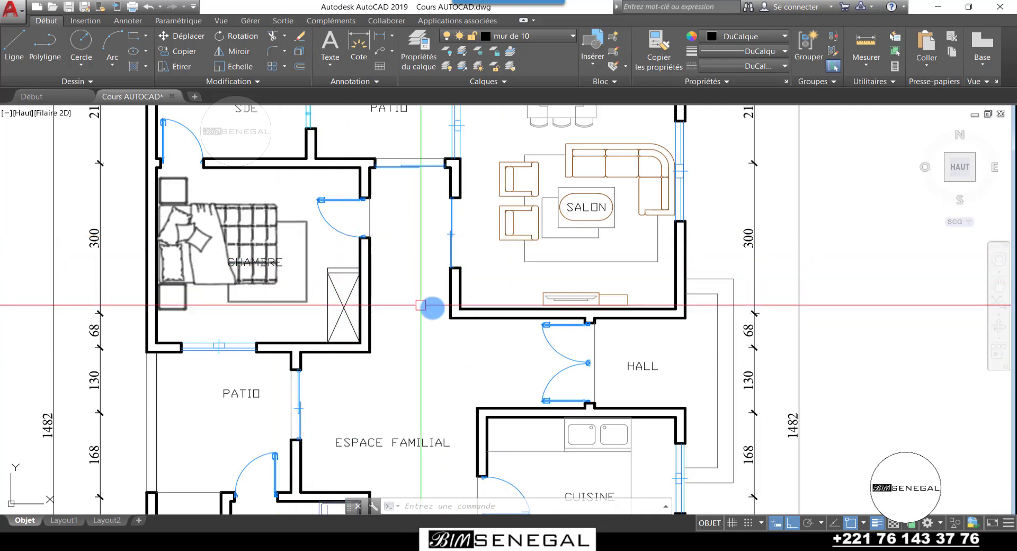
scroll(407, 310, "down", 2)
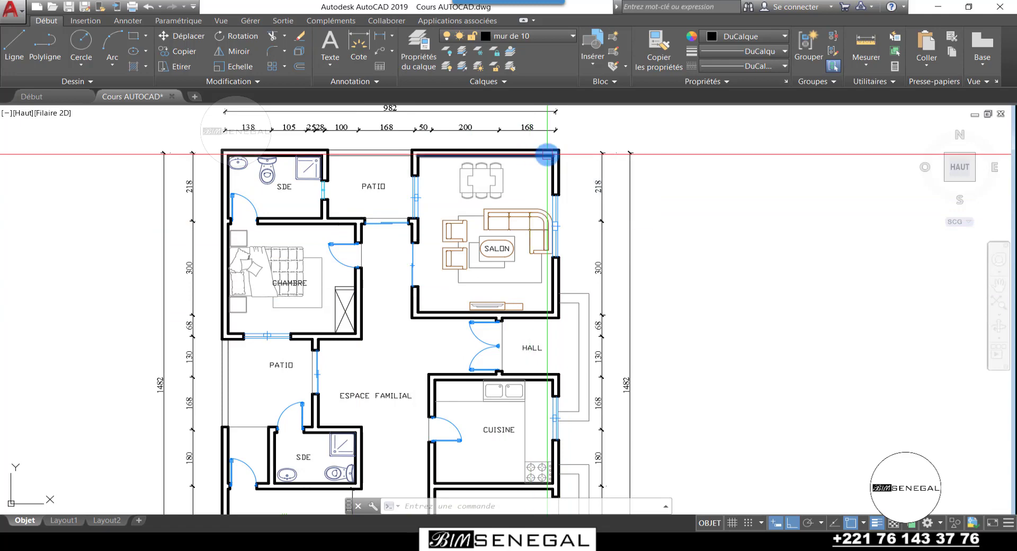
scroll(547, 154, "up", 2)
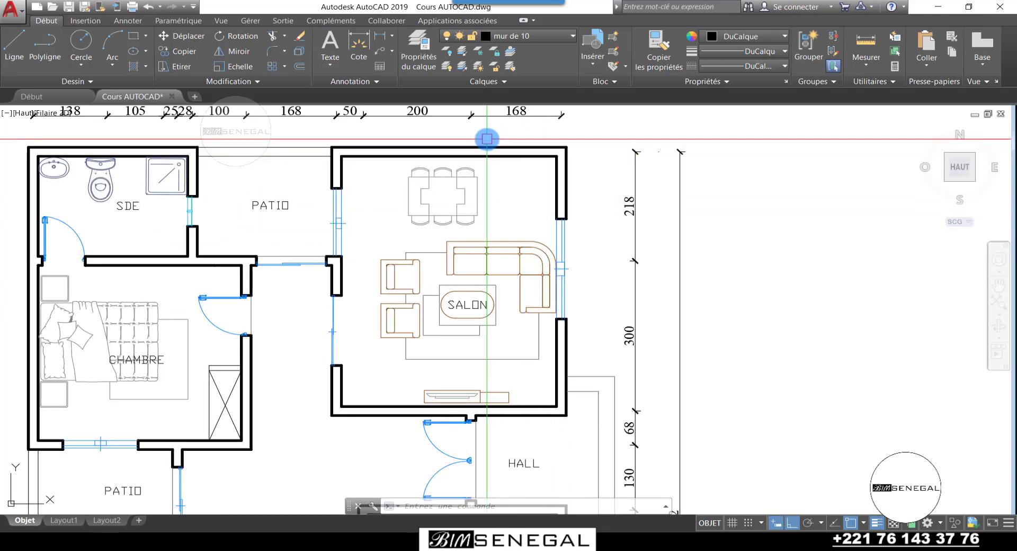
scroll(485, 137, "up", 2)
scroll(387, 161, "up", 3)
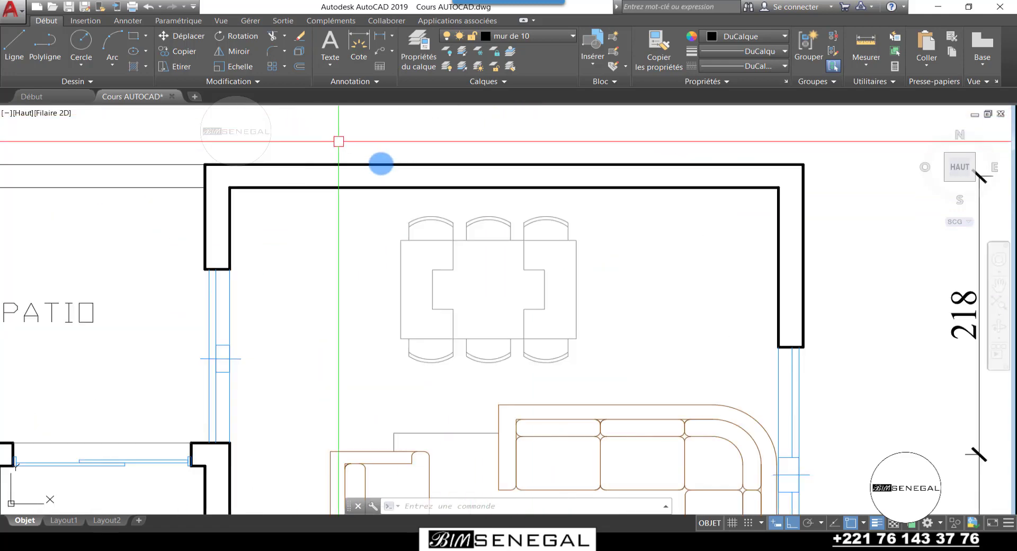
Select the outer line of the salon's upper wall and inspect the wall and the adjoining patio window
left_click(395, 162)
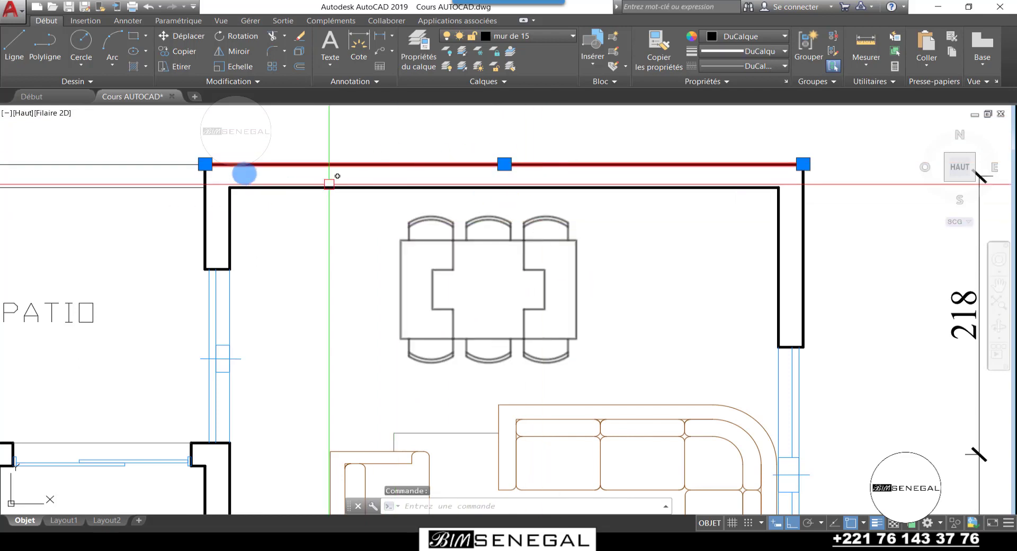
scroll(243, 143, "up", 2)
scroll(268, 155, "down", 2)
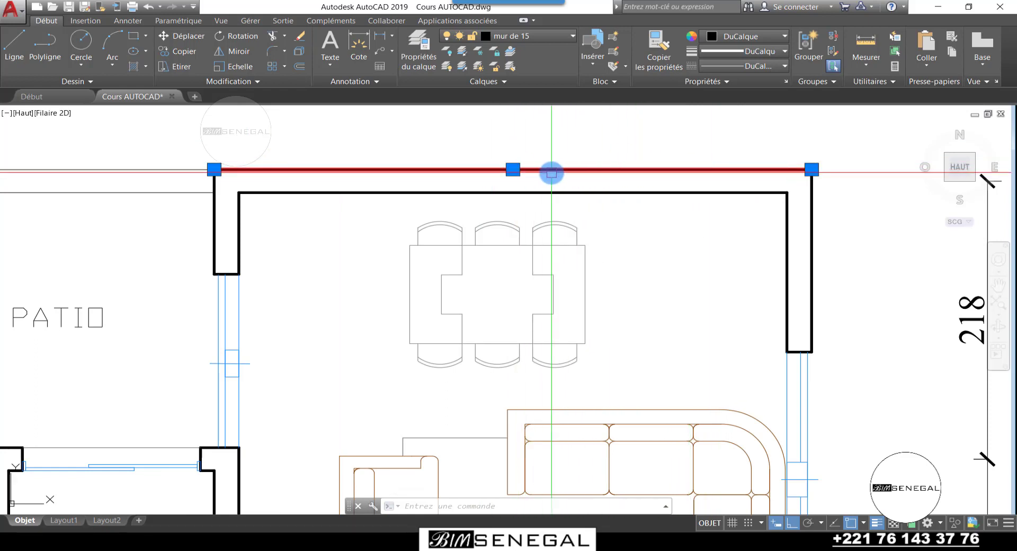
scroll(194, 314, "up", 2)
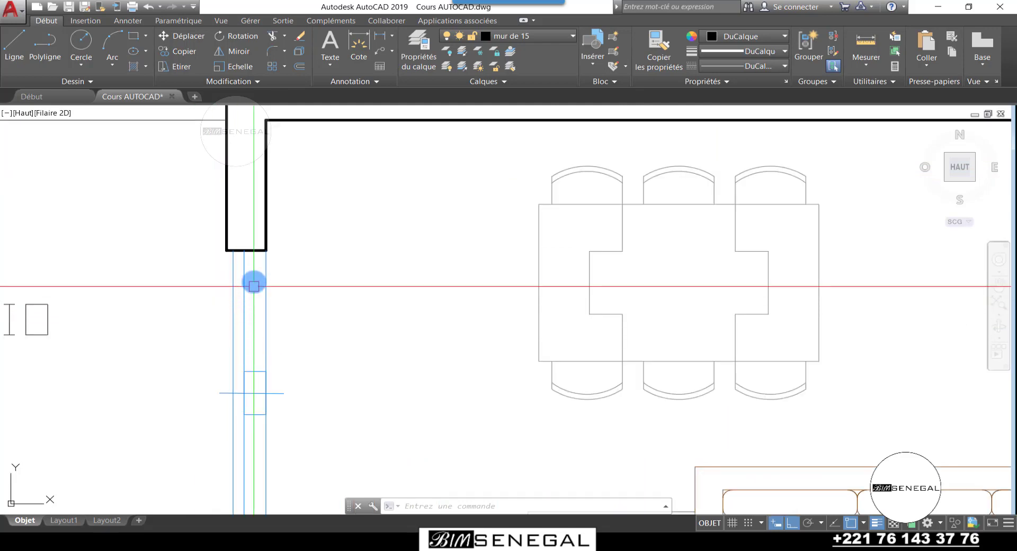
scroll(268, 295, "down", 4)
scroll(276, 318, "up", 2)
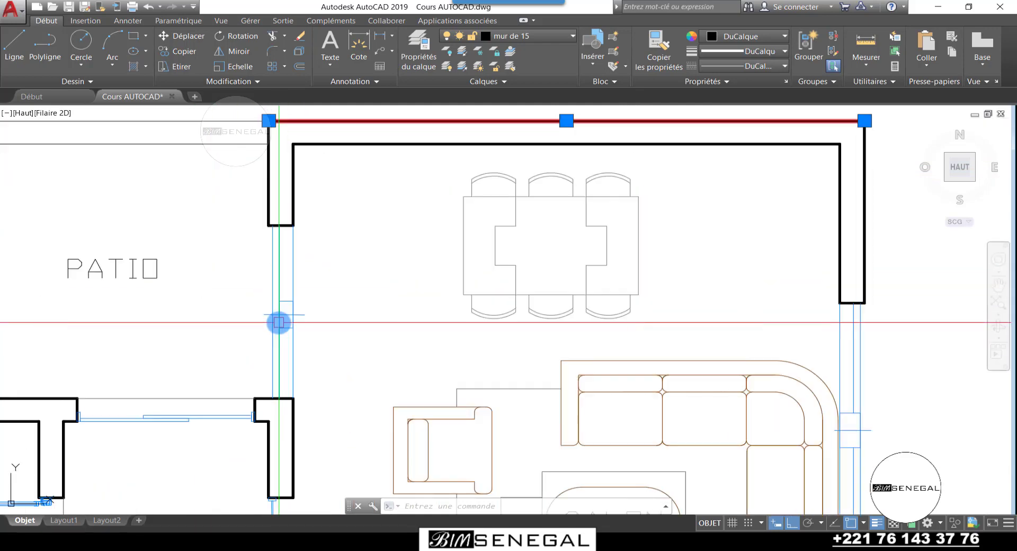
scroll(320, 354, "down", 2)
Check the selected wall line's layer, mur de 15, against the drawing's other layers and clear the selection
left_click(518, 55)
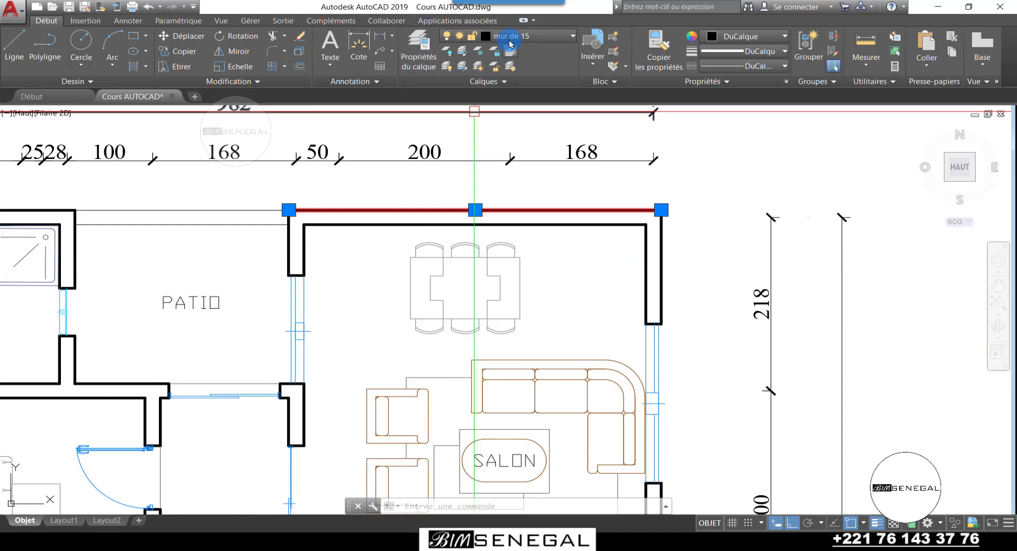
left_click(29, 46)
left_click(561, 38)
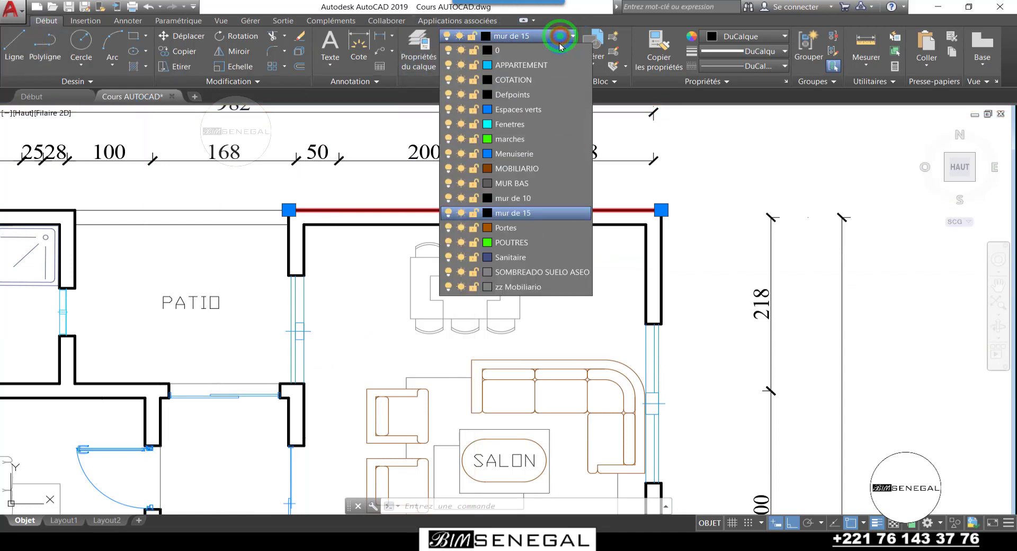
left_click(529, 217)
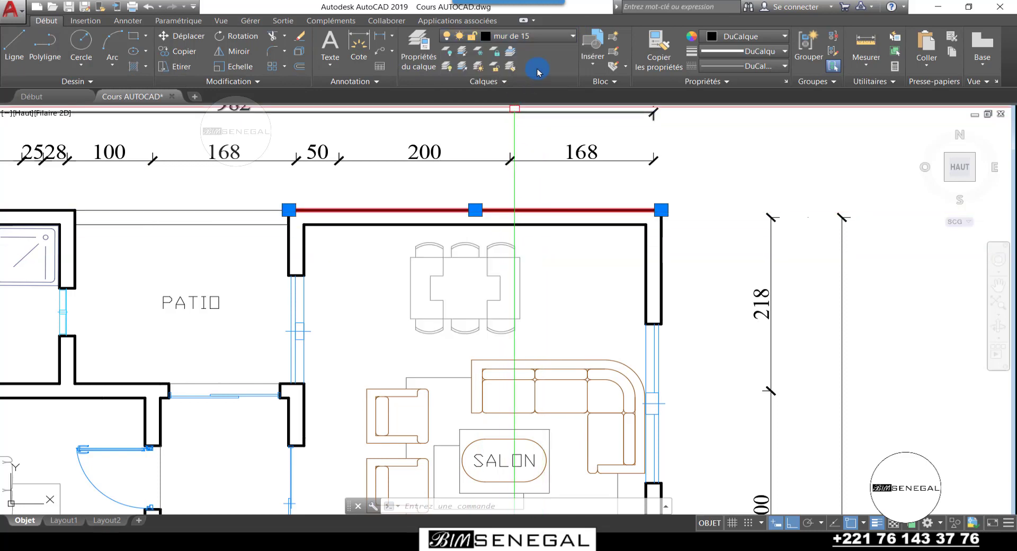
left_click(542, 43)
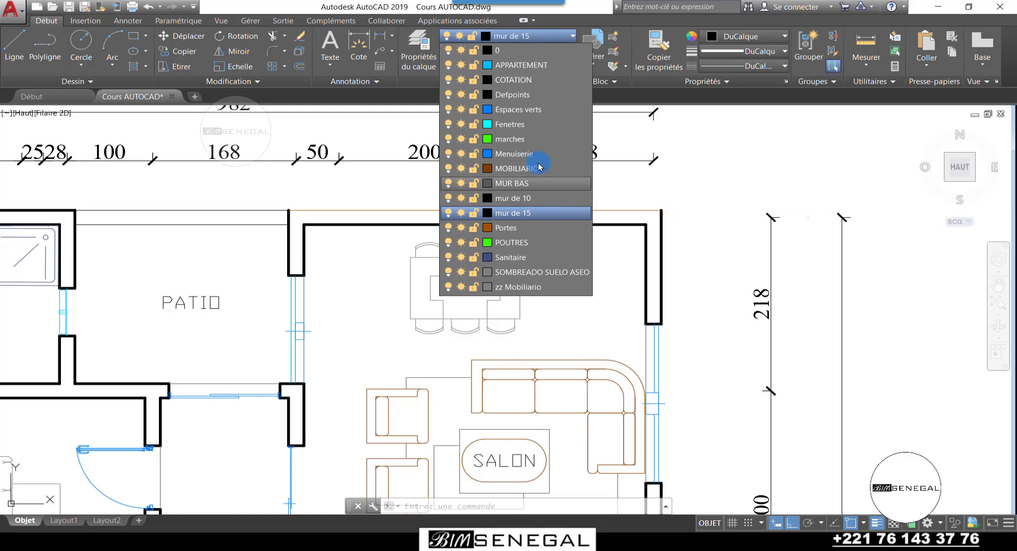
left_click(370, 303)
key("Escape")
key("Escape")
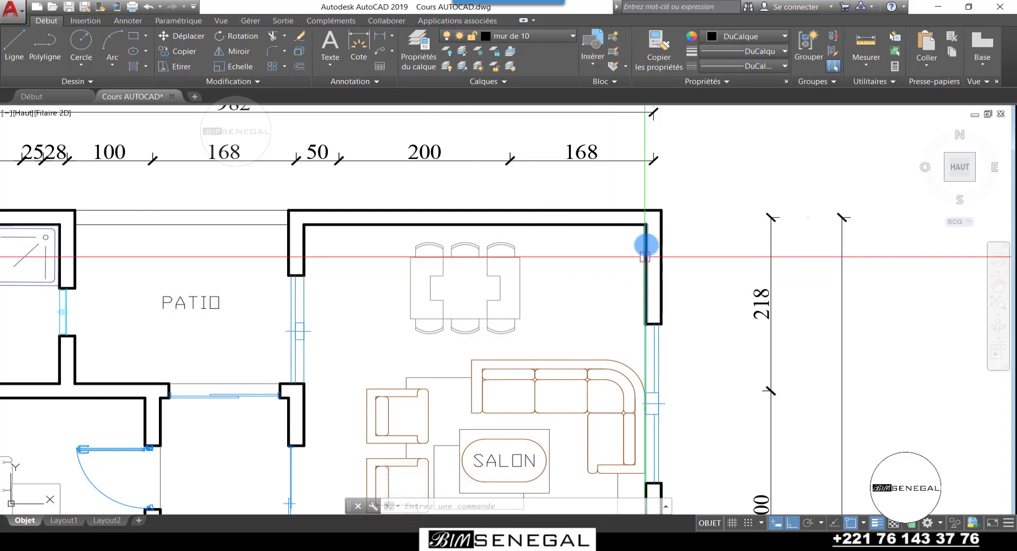
Review the drawing's layers with nothing selected and keep mur de 10 as the current layer
scroll(511, 224, "up", 2)
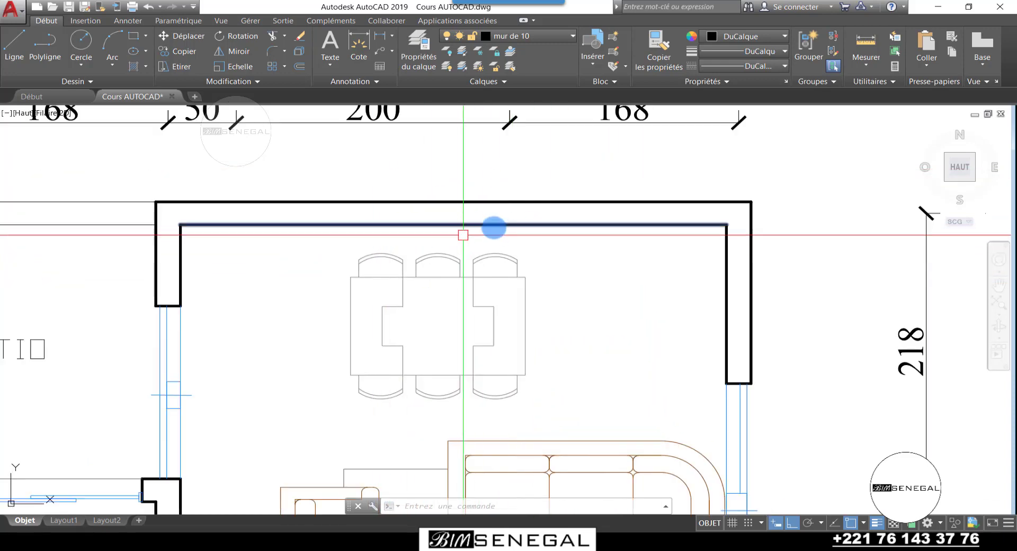
left_click(553, 35)
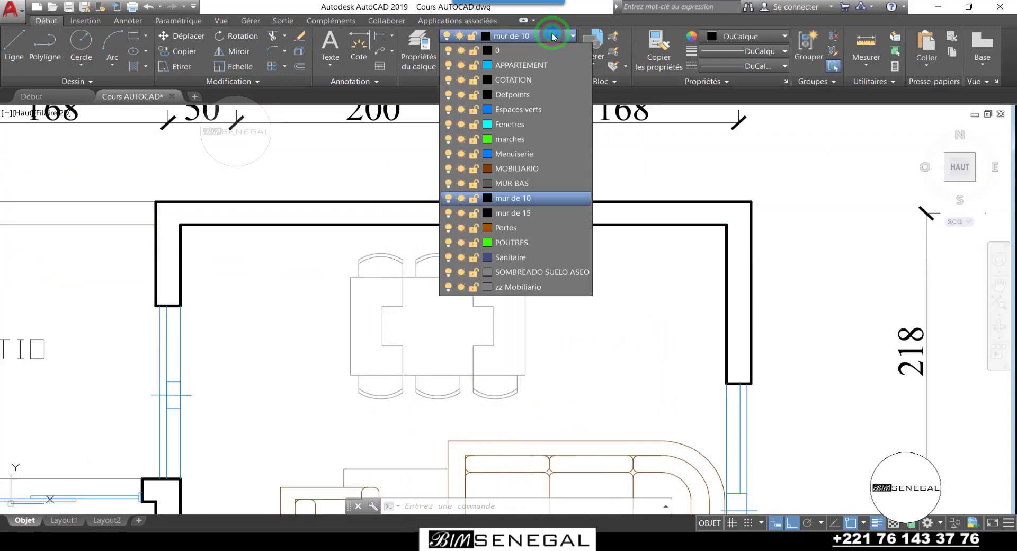
left_click(583, 199)
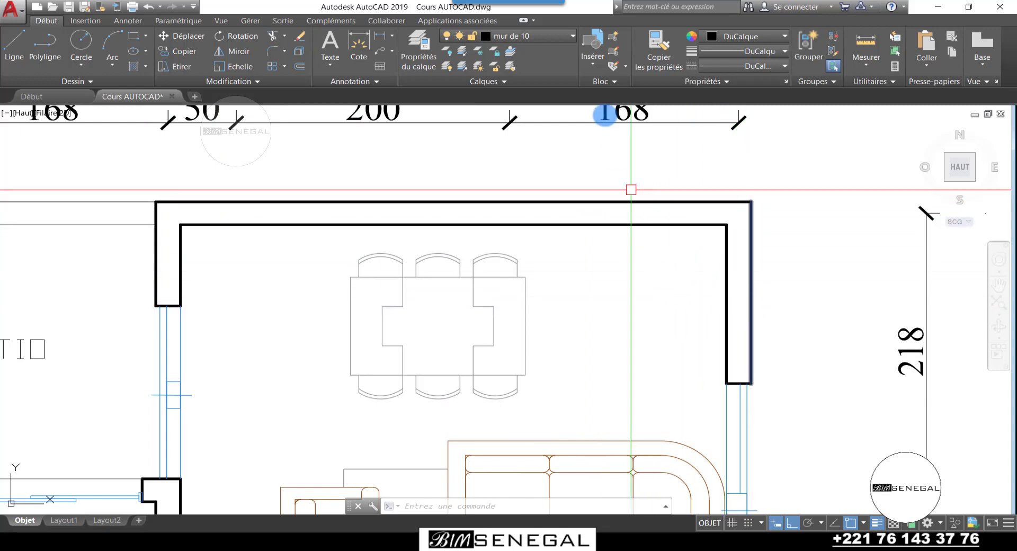
left_click(538, 35)
left_click(530, 198)
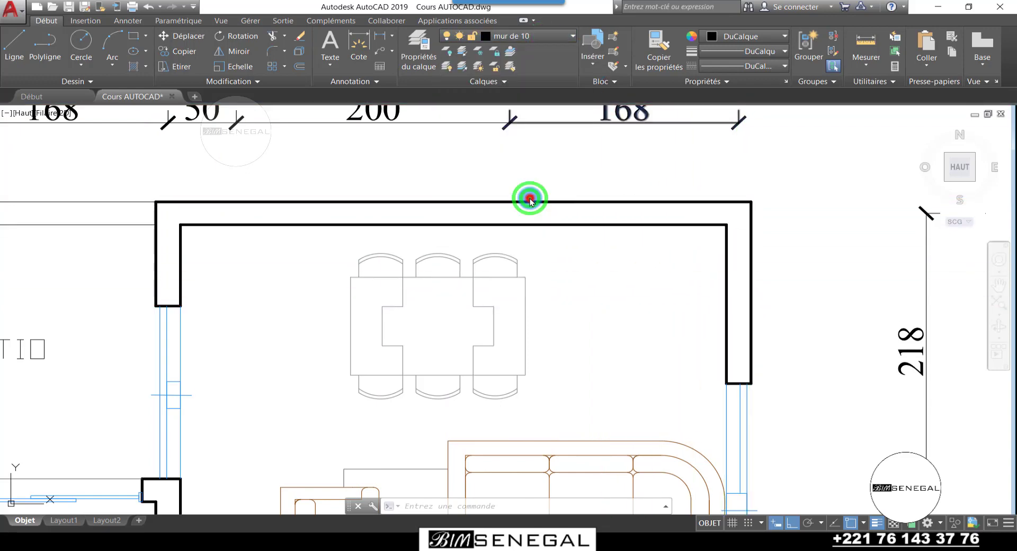
Examine the patio's sliding door and windows, and review the layers available for such elements
scroll(530, 198, "down", 6)
scroll(388, 318, "up", 3)
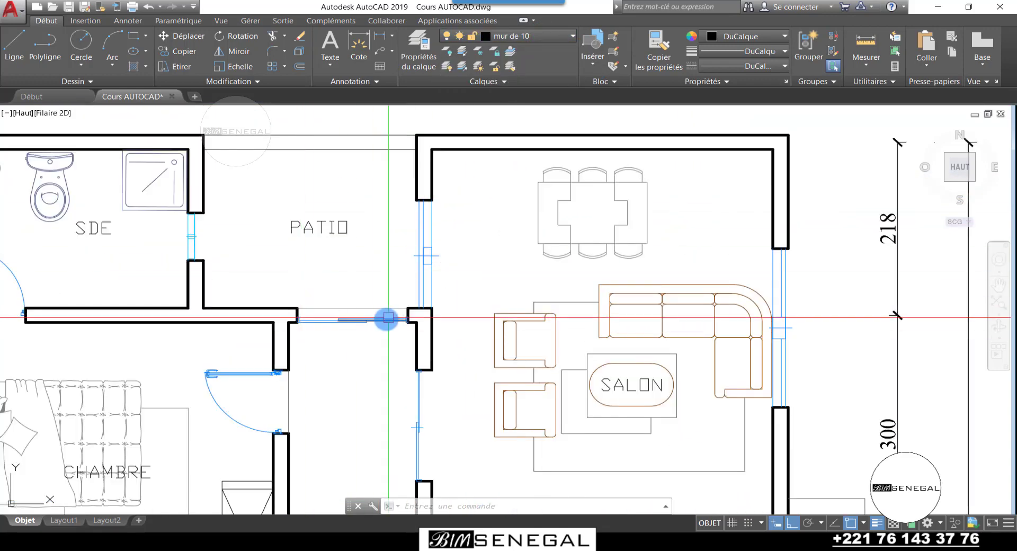
scroll(389, 318, "up", 2)
scroll(340, 332, "up", 2)
scroll(369, 334, "down", 4)
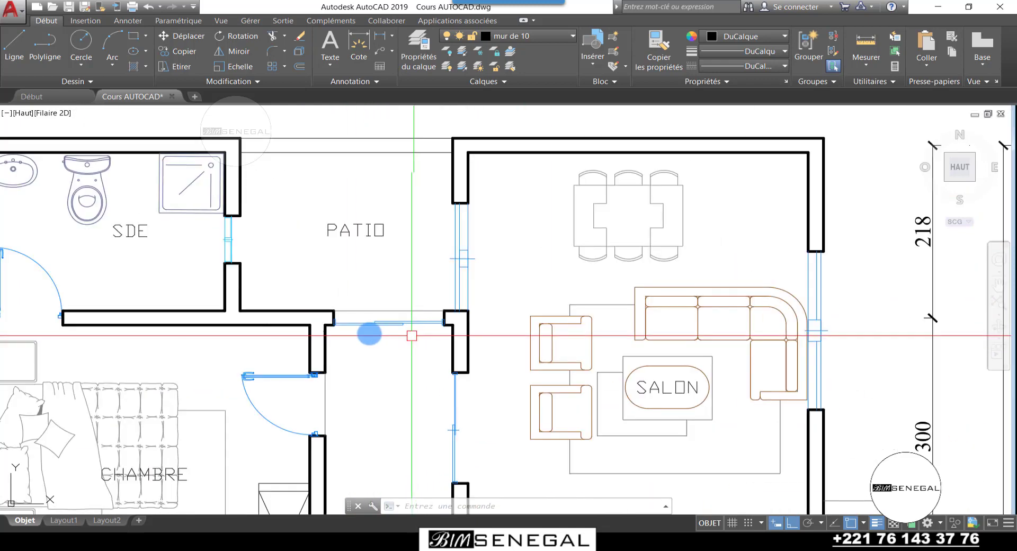
scroll(412, 336, "up", 4)
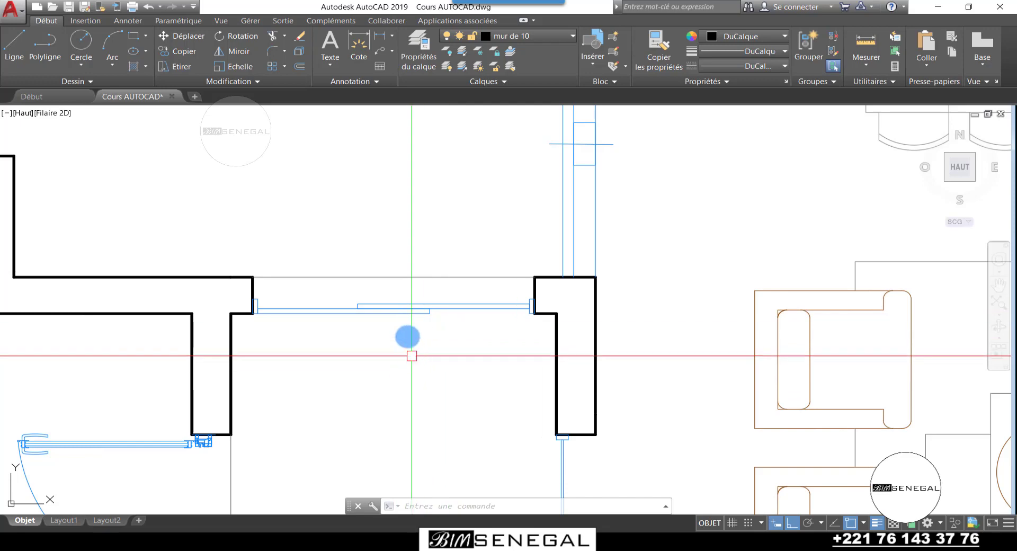
scroll(411, 356, "down", 3)
scroll(468, 227, "up", 2)
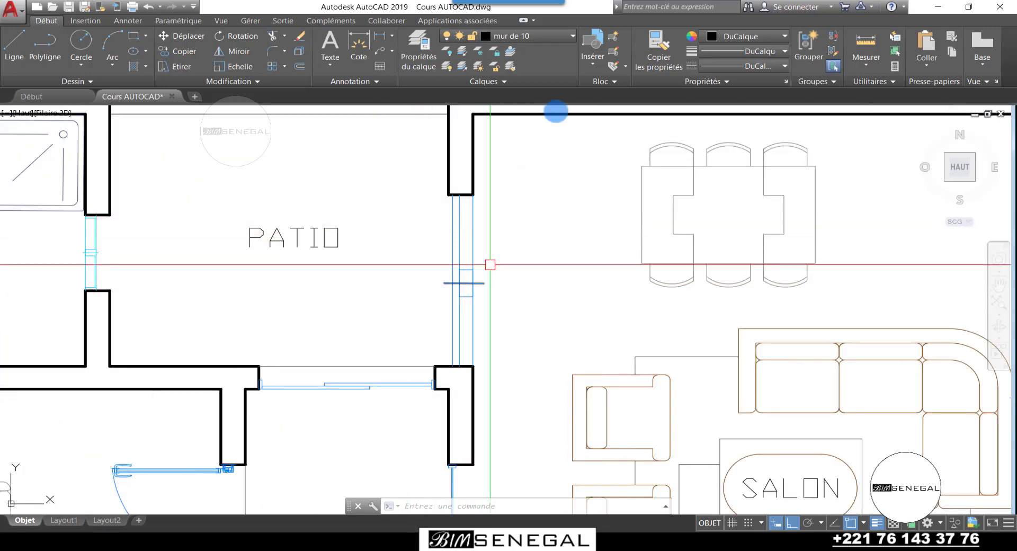
left_click(562, 37)
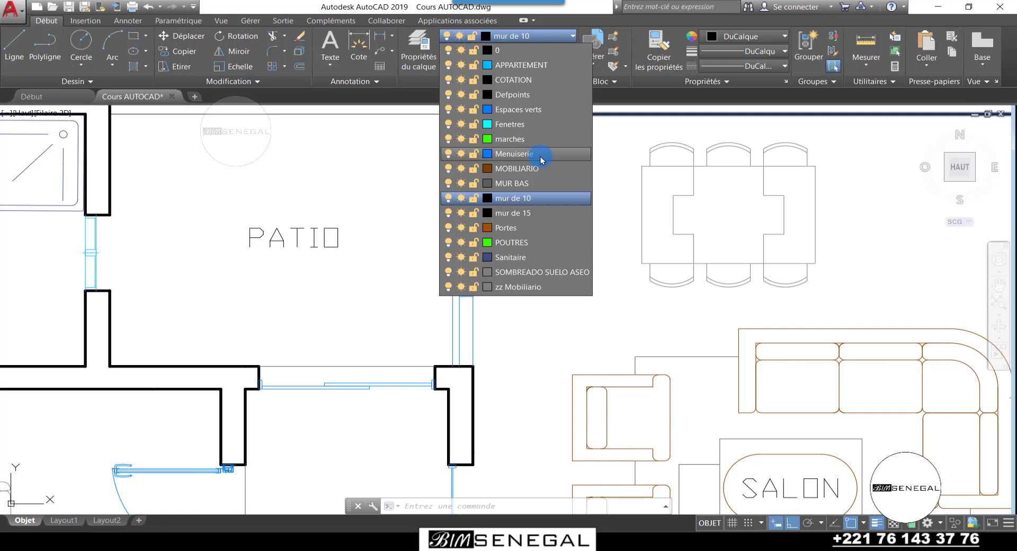
left_click(393, 246)
scroll(393, 246, "down", 2)
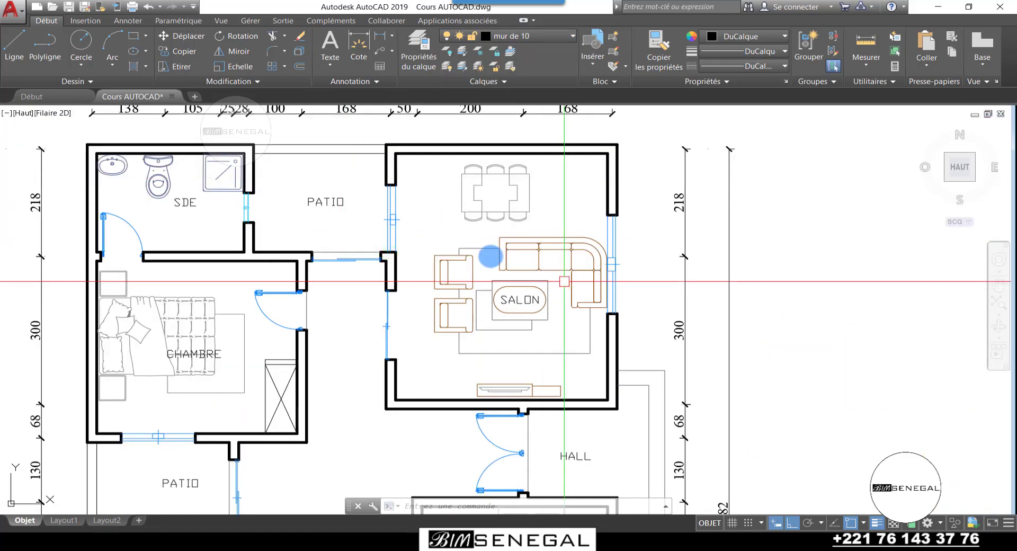
Examine the whole plan's walls, dimensions, bathroom fixtures and bedroom and salon furniture as examples of layered elements
scroll(583, 214, "down", 1)
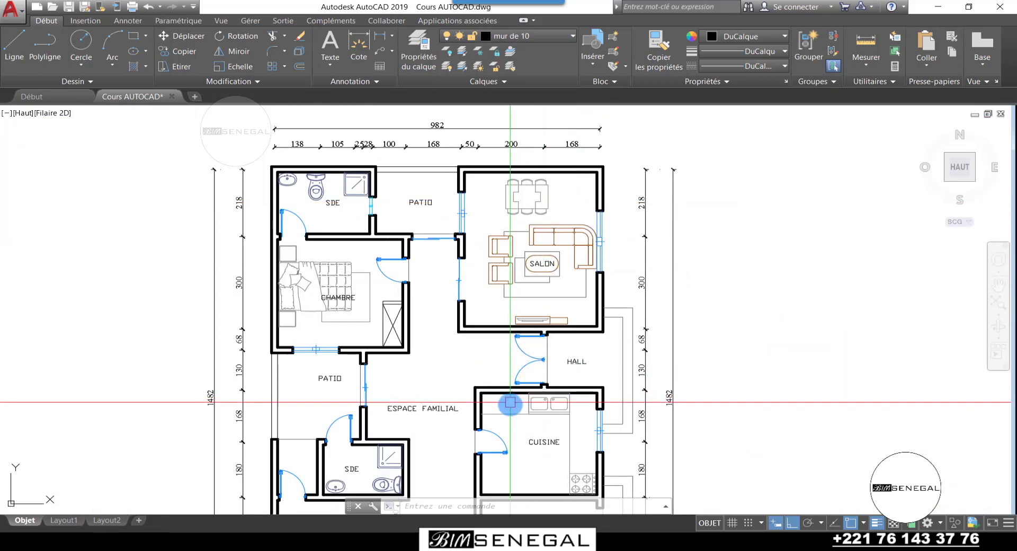
scroll(510, 402, "up", 2)
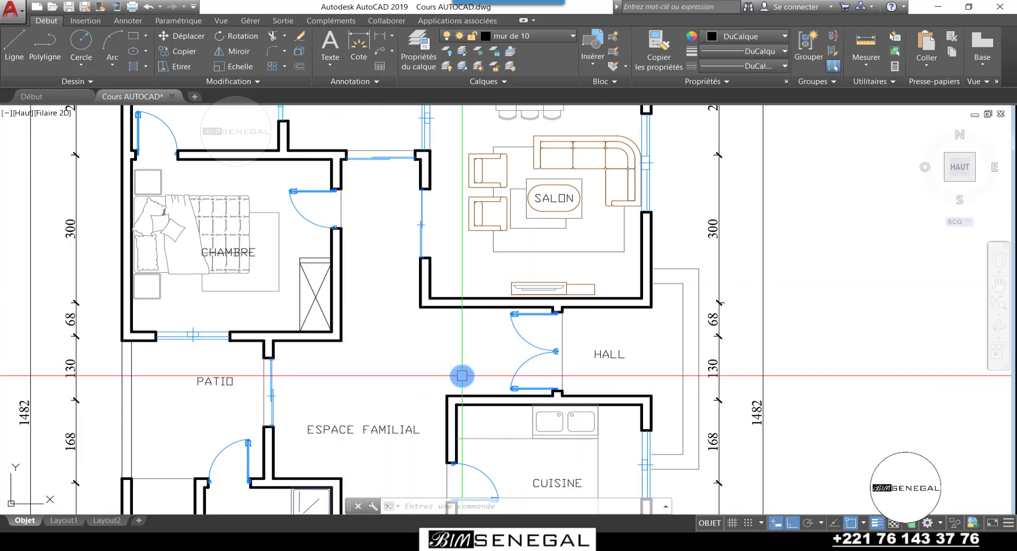
scroll(470, 350, "down", 2)
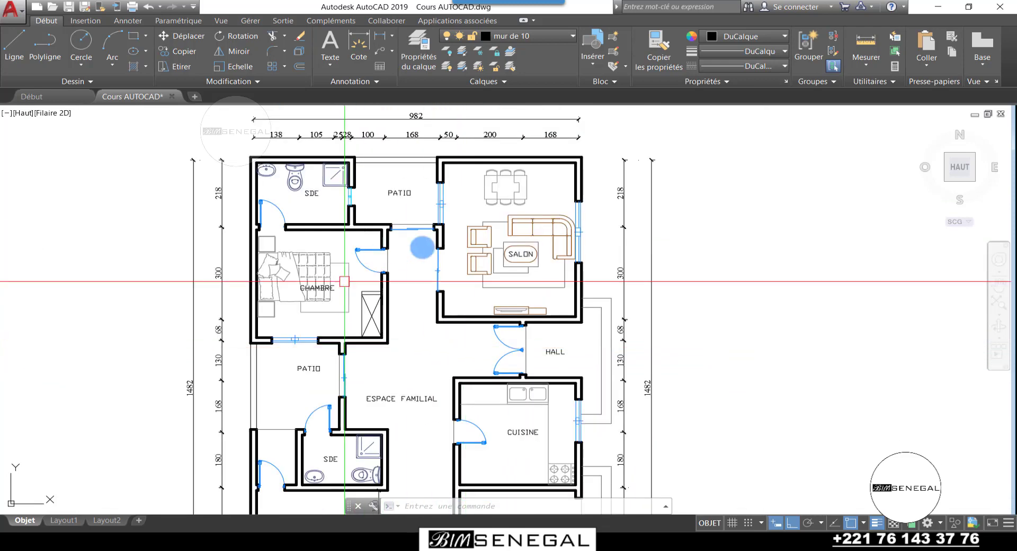
scroll(445, 345, "down", 1)
scroll(445, 225, "up", 3)
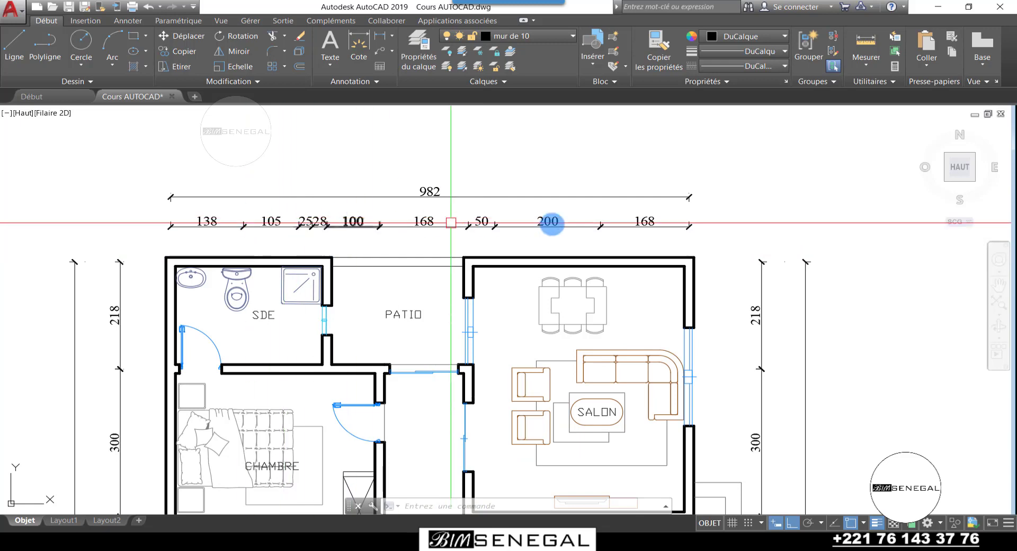
scroll(180, 287, "up", 2)
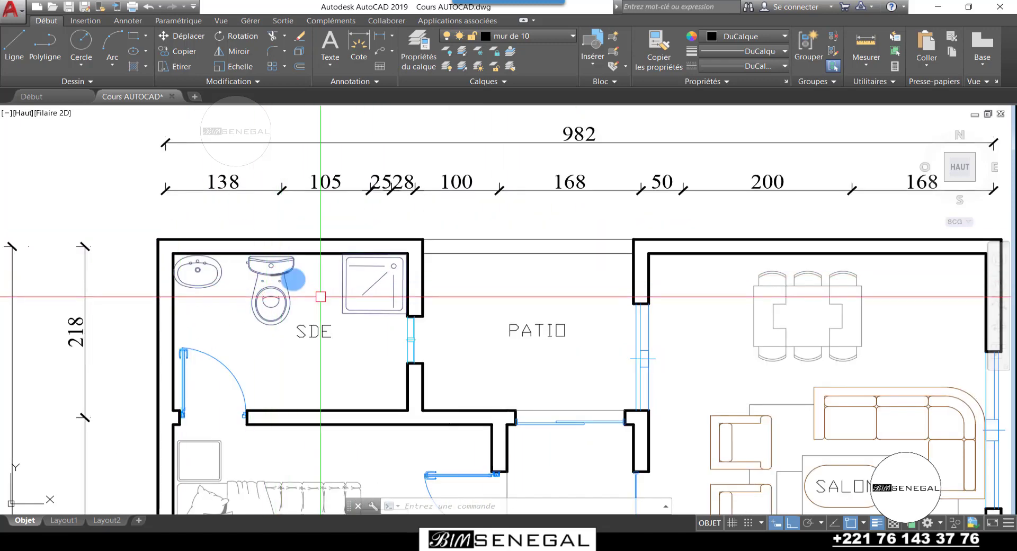
scroll(398, 211, "down", 2)
scroll(397, 210, "down", 2)
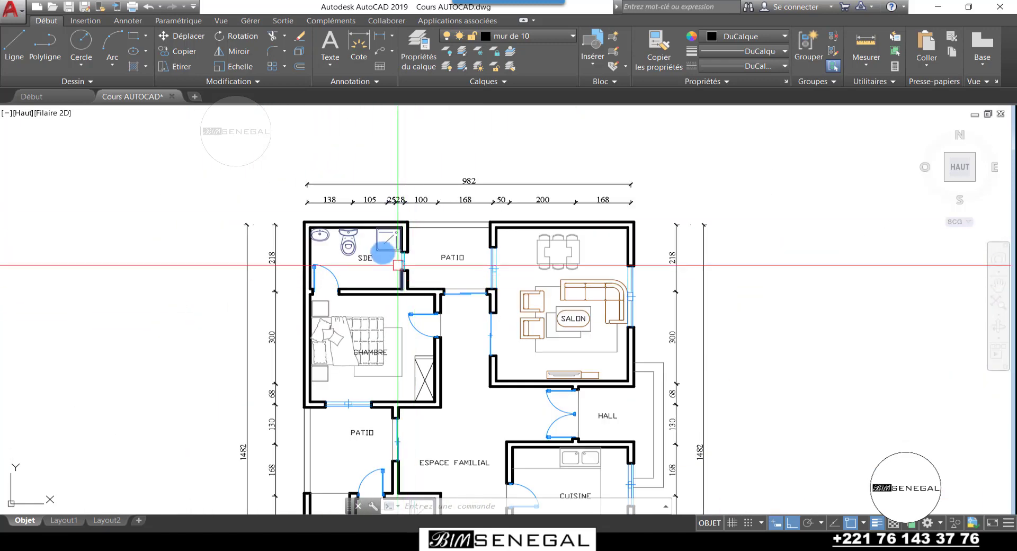
scroll(382, 365, "up", 2)
left_click(386, 330)
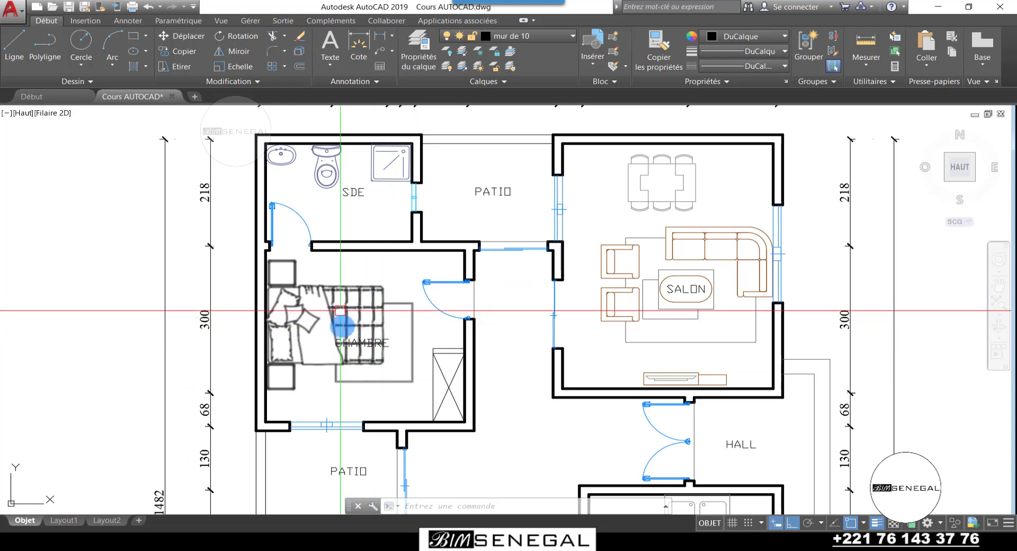
left_click(642, 289)
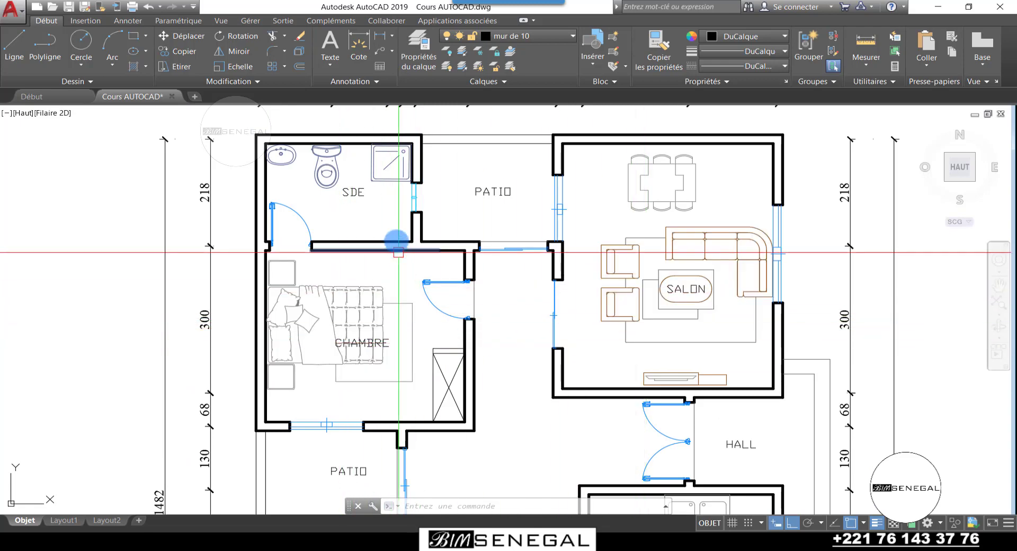
scroll(398, 238, "down", 2)
scroll(395, 318, "up", 2)
scroll(381, 297, "down", 2)
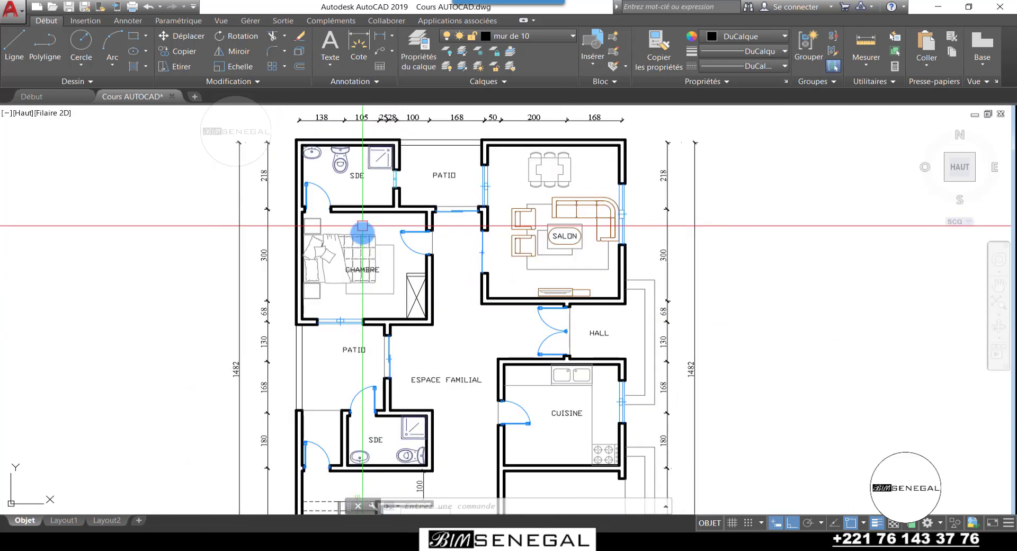
Examine the patio openings, the staircase, the lower bathroom and the commercial space on the ground-floor plan
scroll(356, 347, "up", 2)
scroll(370, 352, "up", 2)
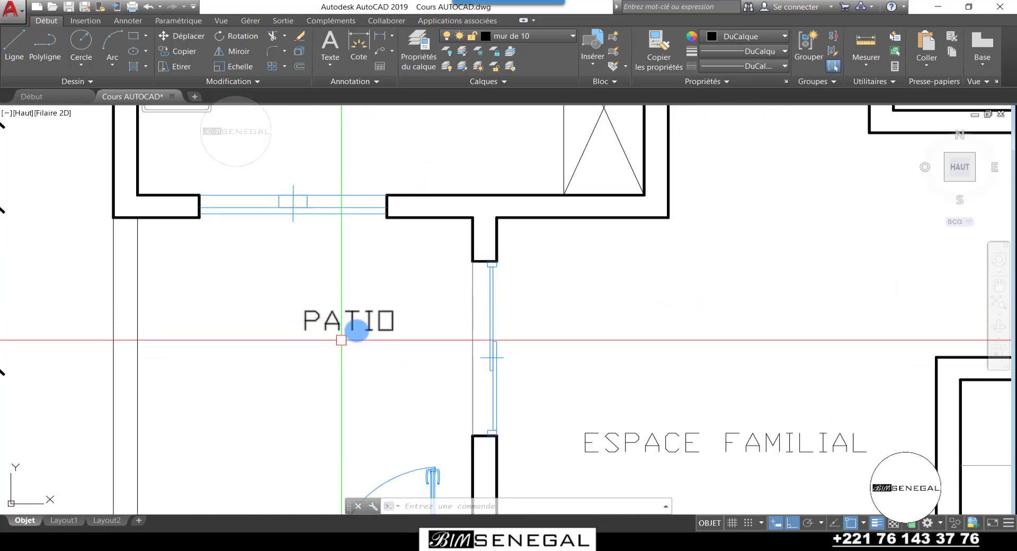
scroll(302, 318, "down", 2)
scroll(458, 331, "down", 2)
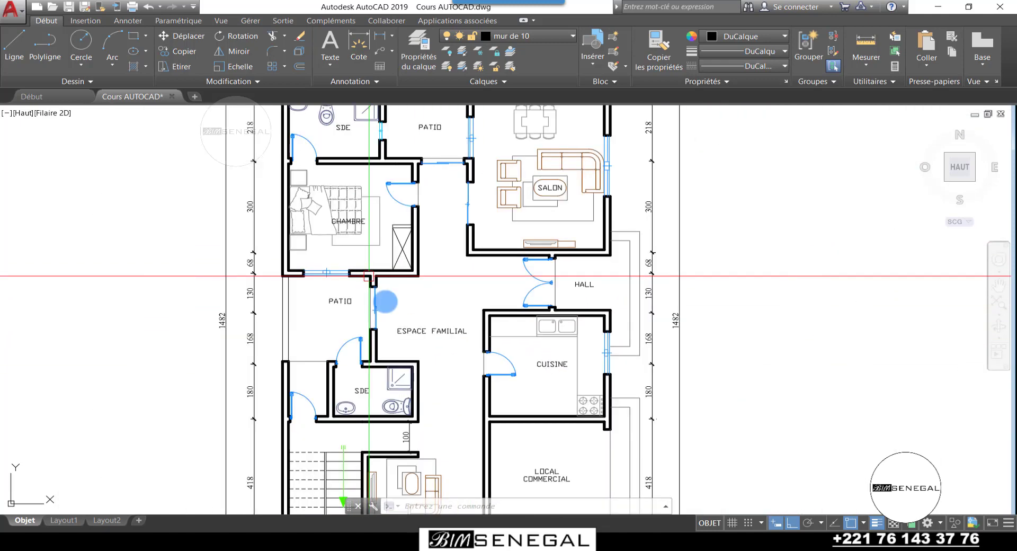
scroll(420, 296, "down", 2)
scroll(408, 296, "up", 4)
scroll(339, 275, "up", 2)
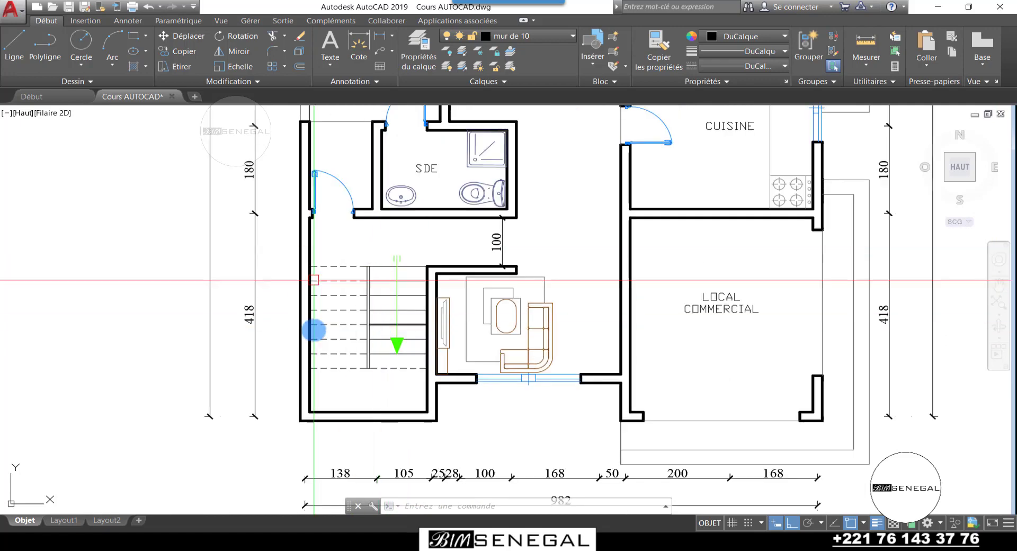
scroll(397, 344, "down", 4)
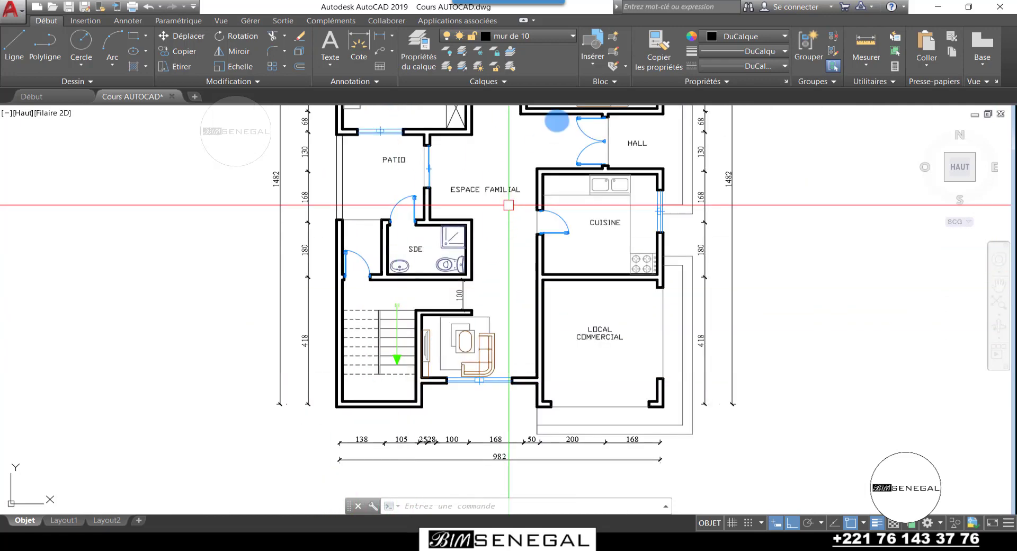
Review the layer list of the house plan without changing the current layer, mur de 10
left_click(539, 36)
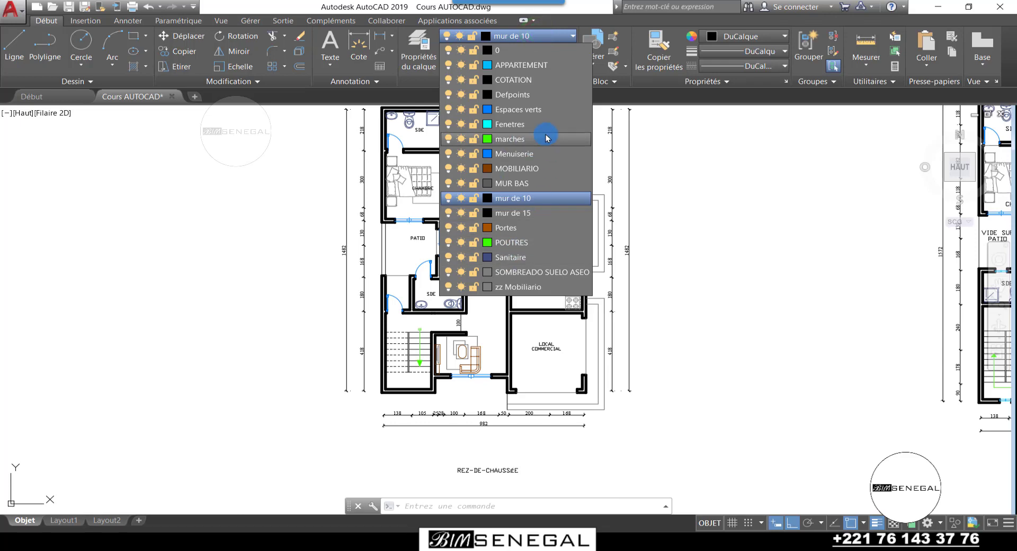
left_click(641, 263)
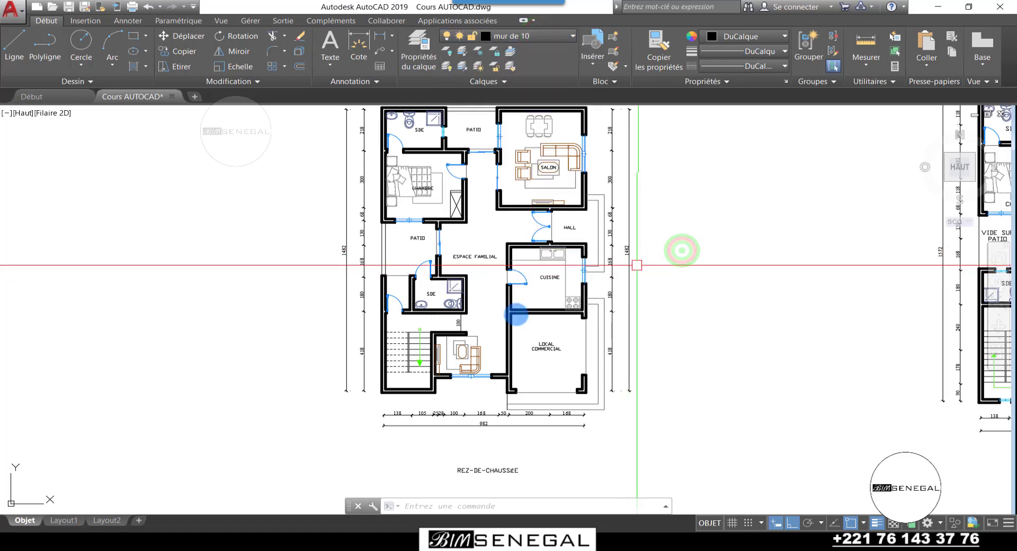
scroll(391, 307, "down", 2)
scroll(519, 190, "up", 4)
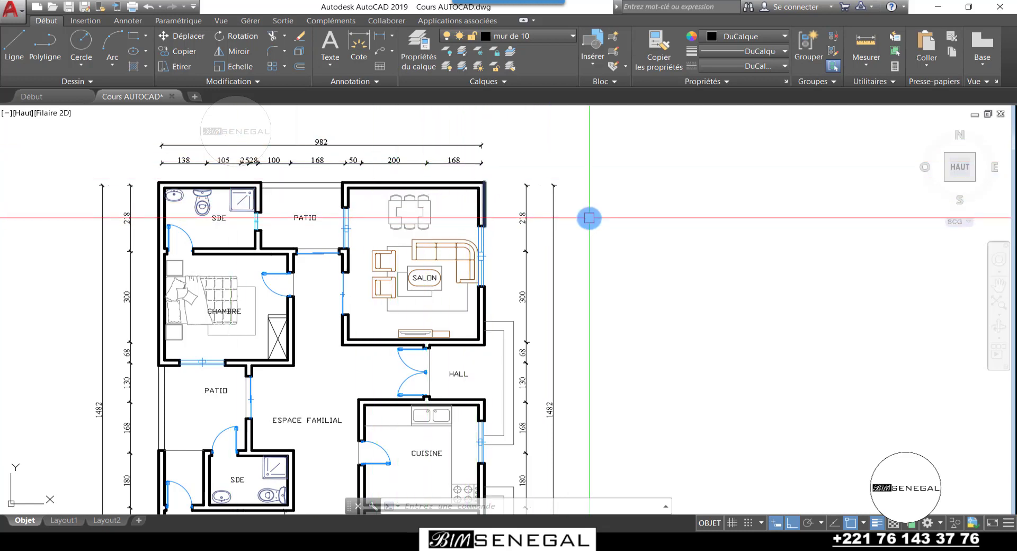
Create a new drawing from the acadiso.dwt template and turn off its grid display
left_click(45, 97)
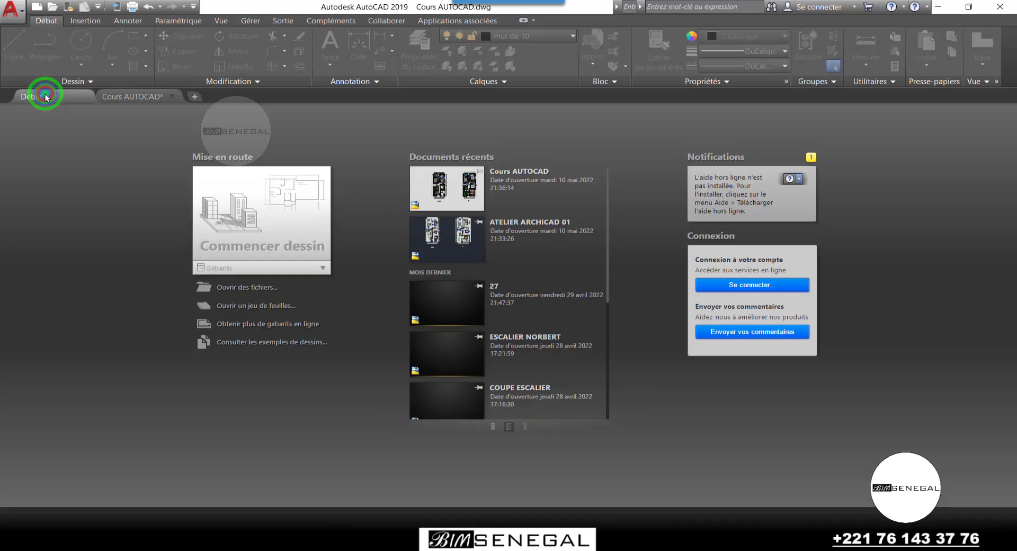
left_click(298, 272)
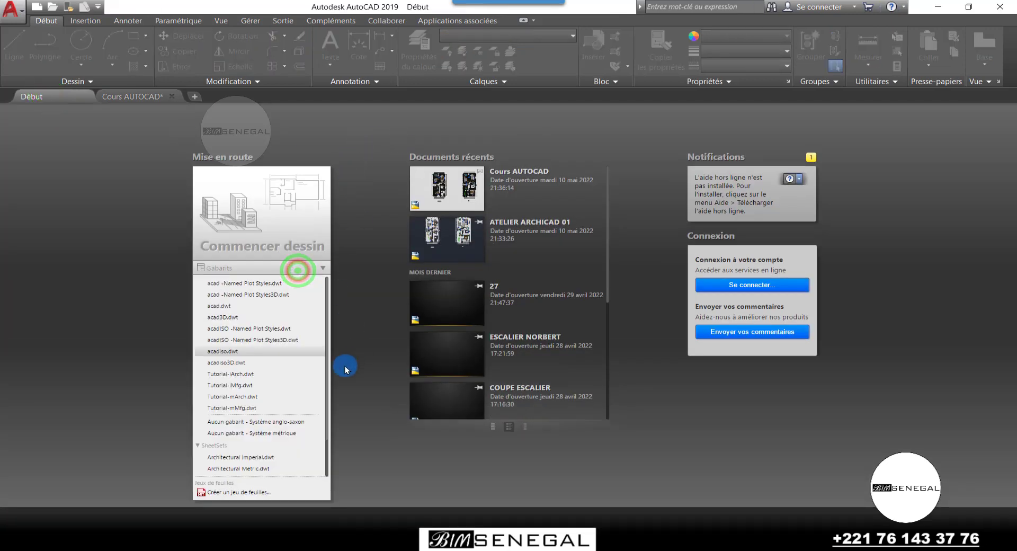
left_click(227, 354)
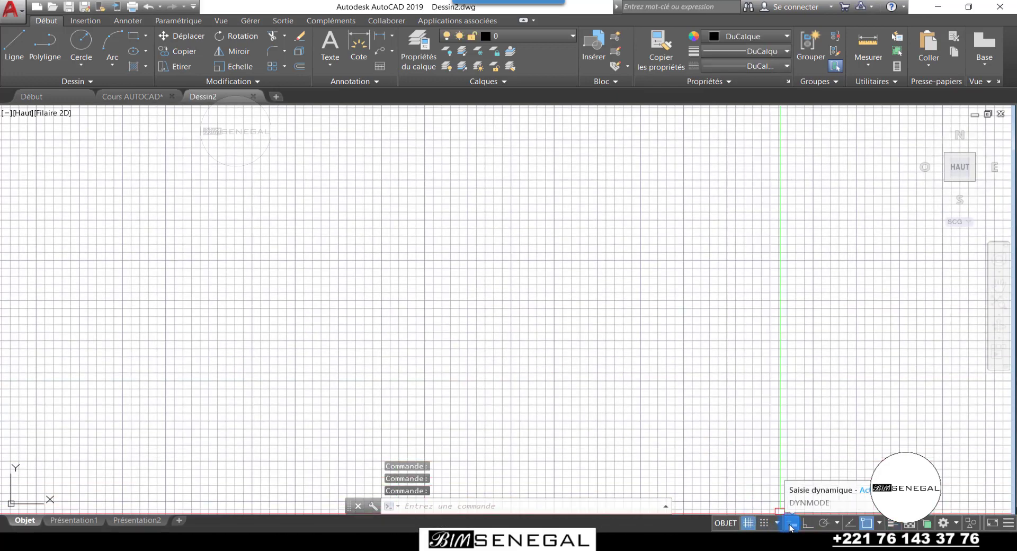
left_click(750, 523)
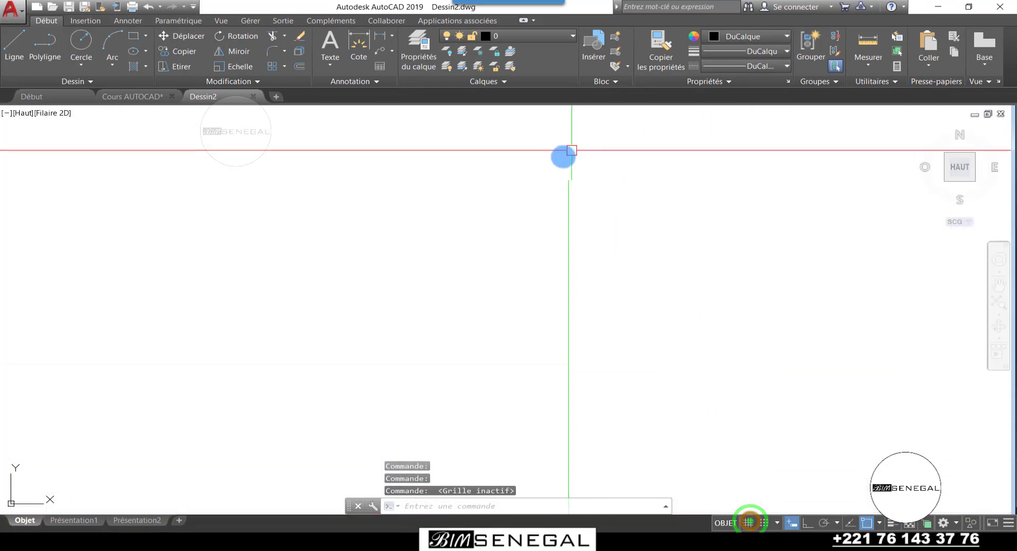
Check the new drawing's layer list and open the Layer Properties Manager
left_click(535, 37)
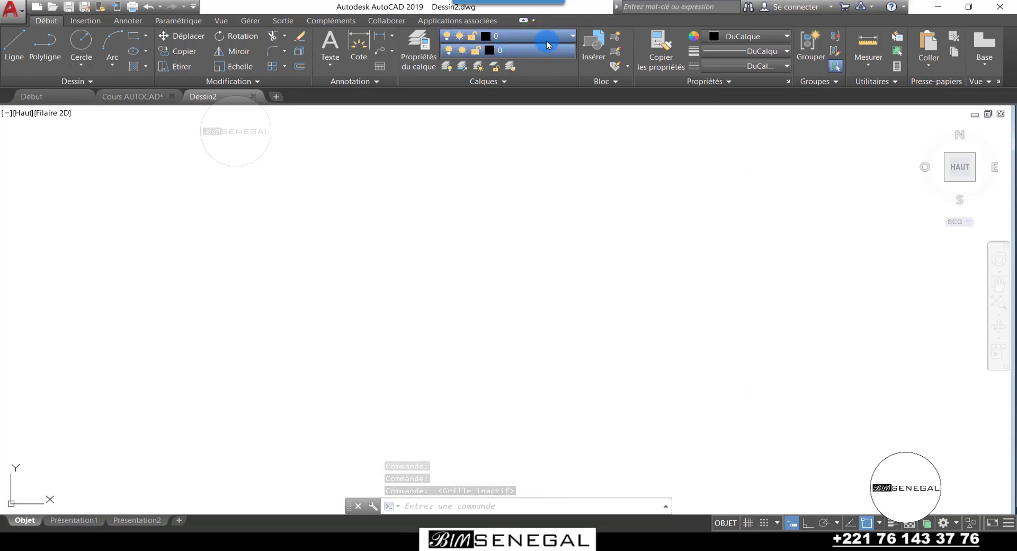
left_click(549, 41)
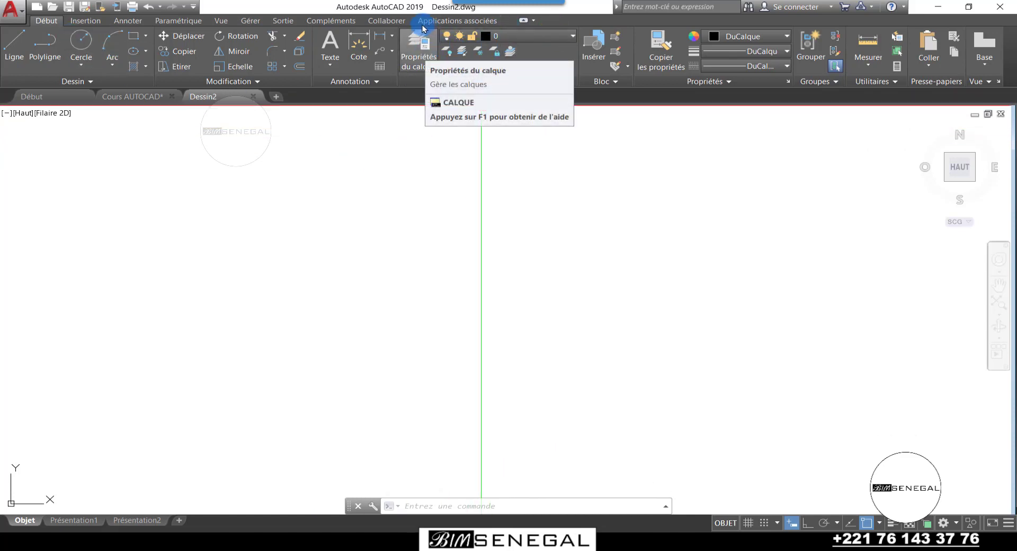
left_click(418, 47)
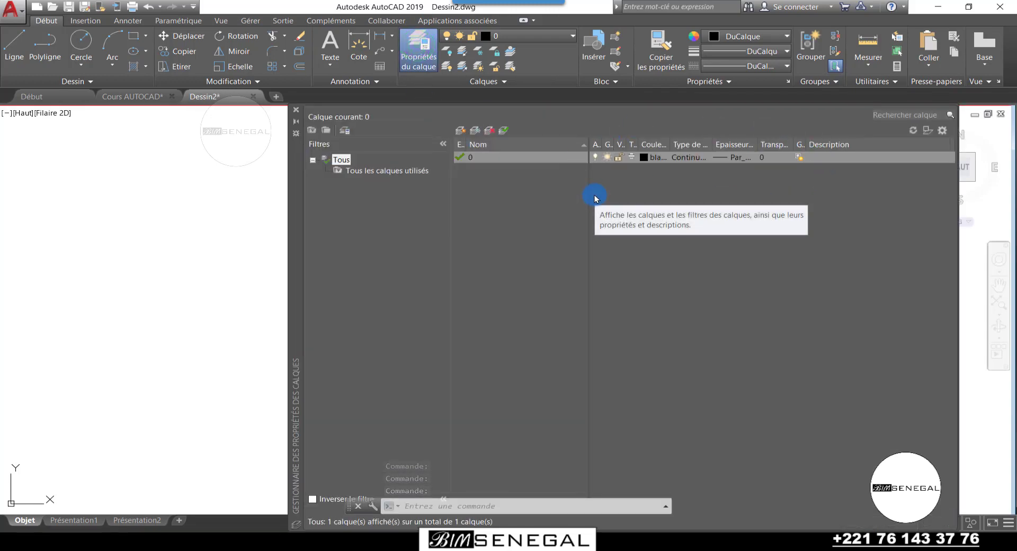
left_click(441, 112)
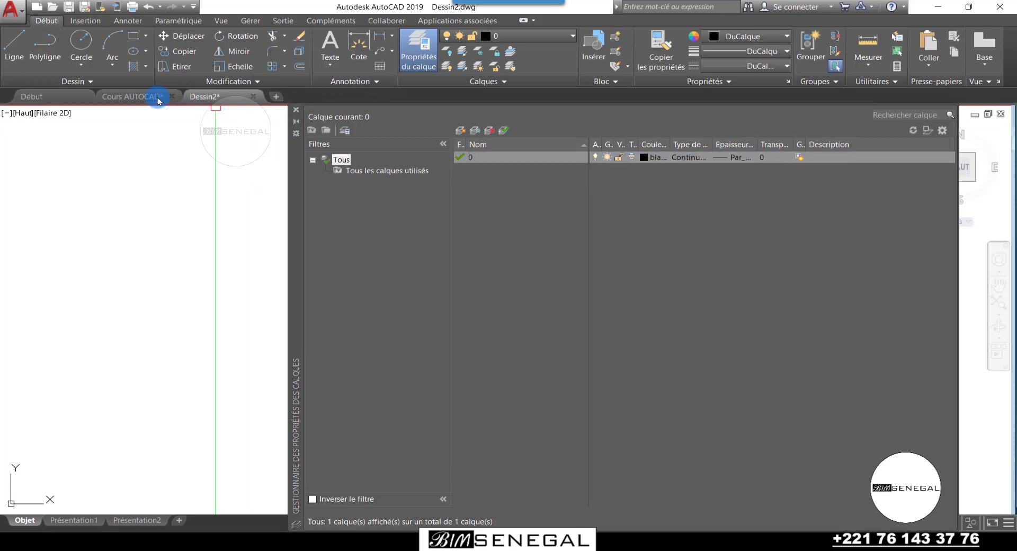
Compare the layers in the Cours AUTOCAD drawing with its bathroom window, and return to the blank drawing
left_click(136, 98)
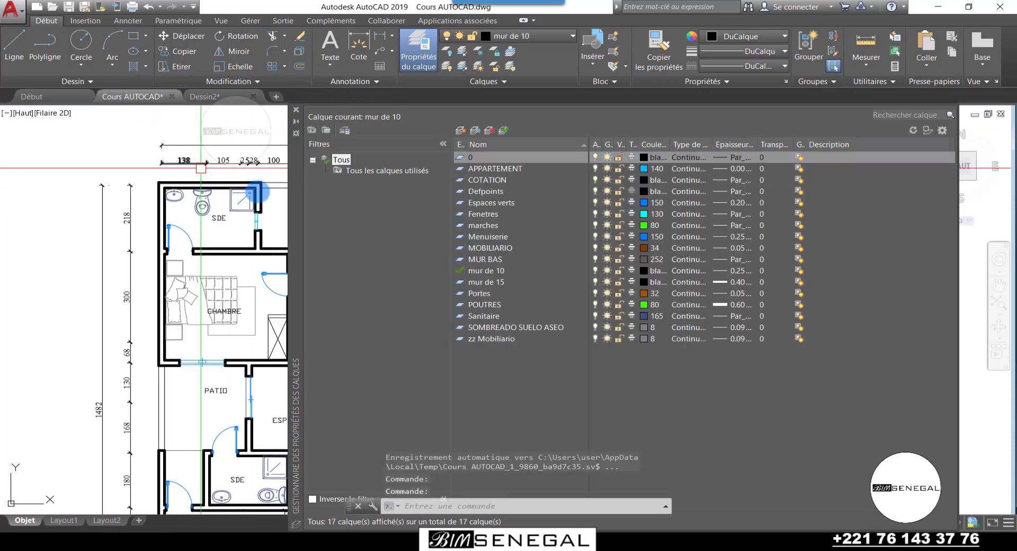
scroll(225, 281, "up", 3)
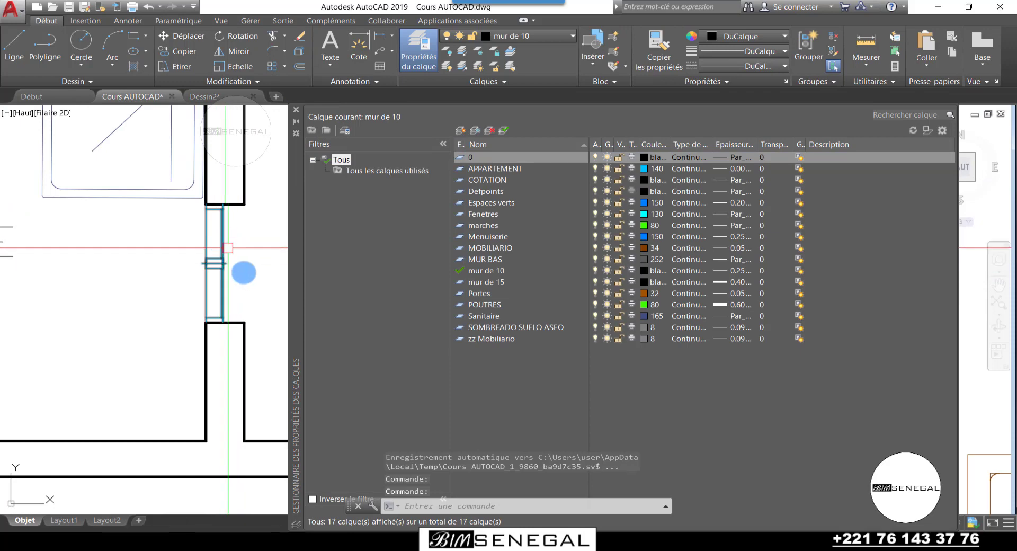
scroll(250, 256, "down", 3)
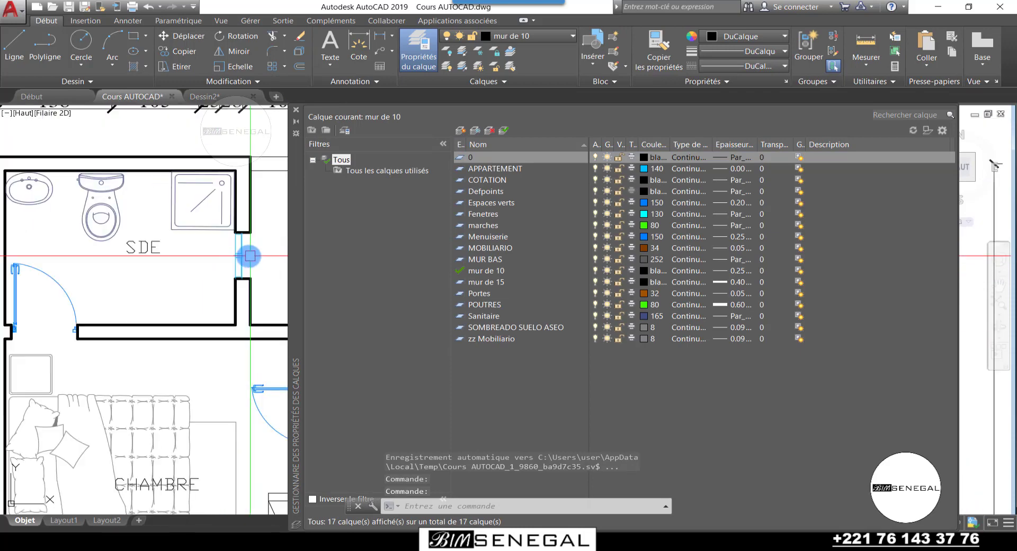
left_click(206, 96)
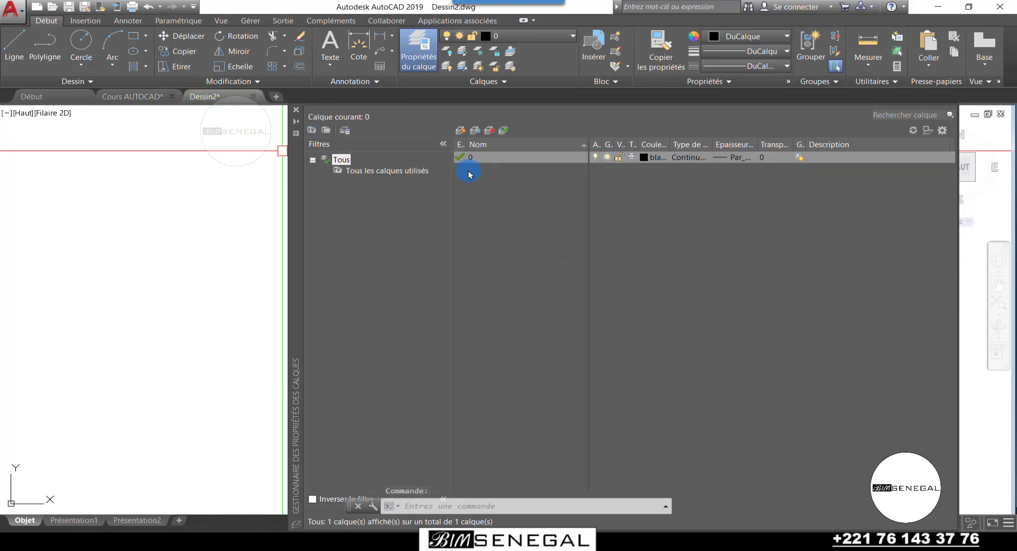
Create a new layer named Mur coupé in the blank drawing
left_click(460, 135)
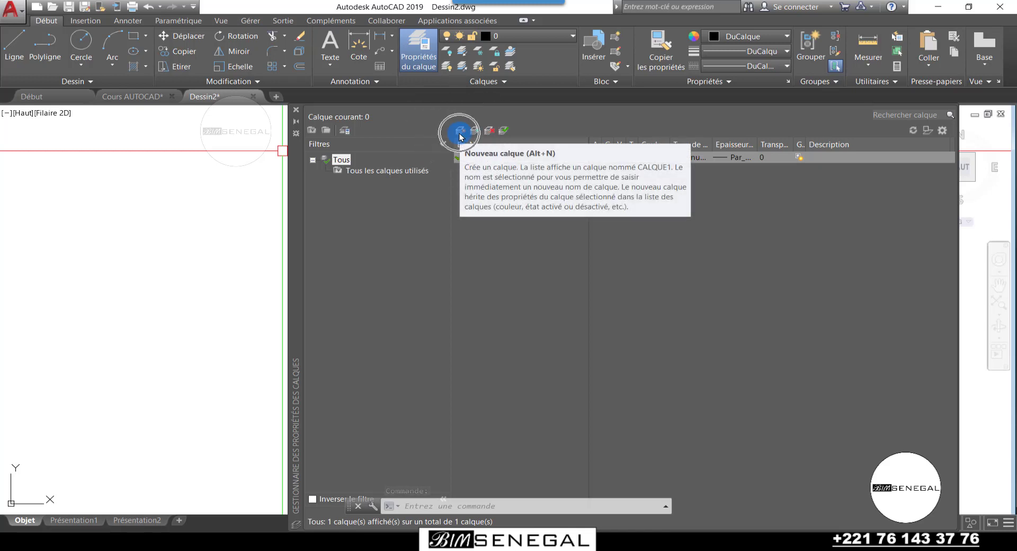
left_click(460, 135)
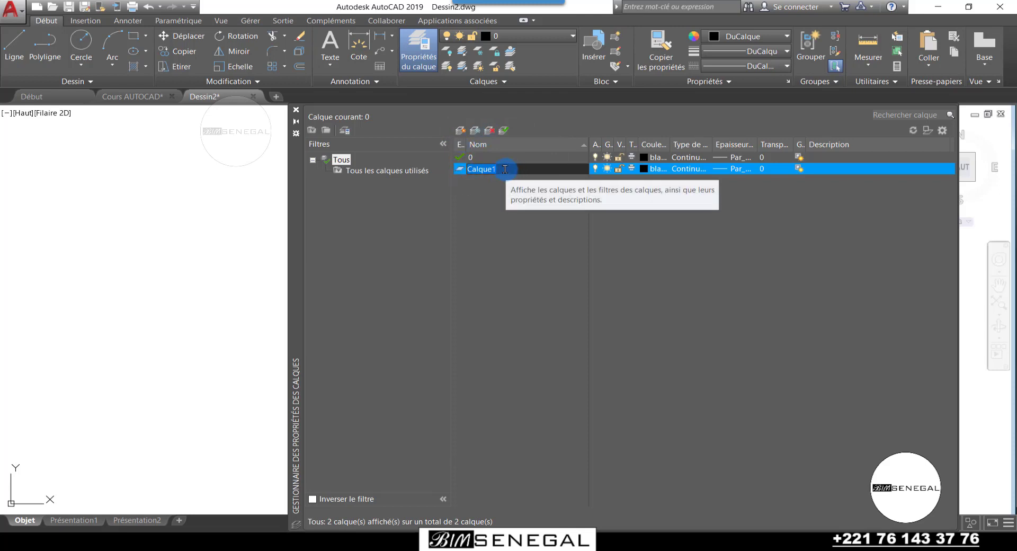
type("Mur coupé")
key("Return")
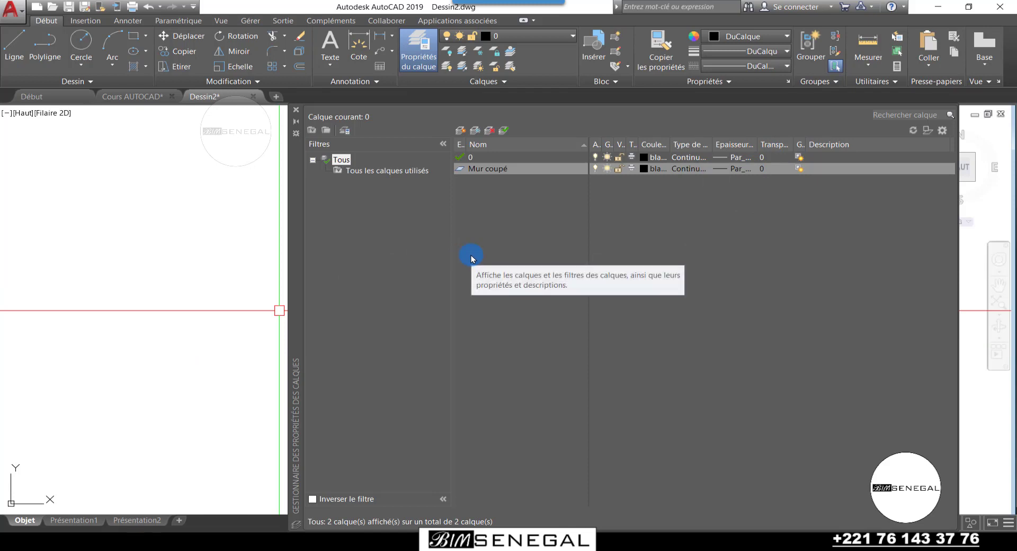
Set the Mur coupé layer's colour to orange, index 30
left_click(645, 169)
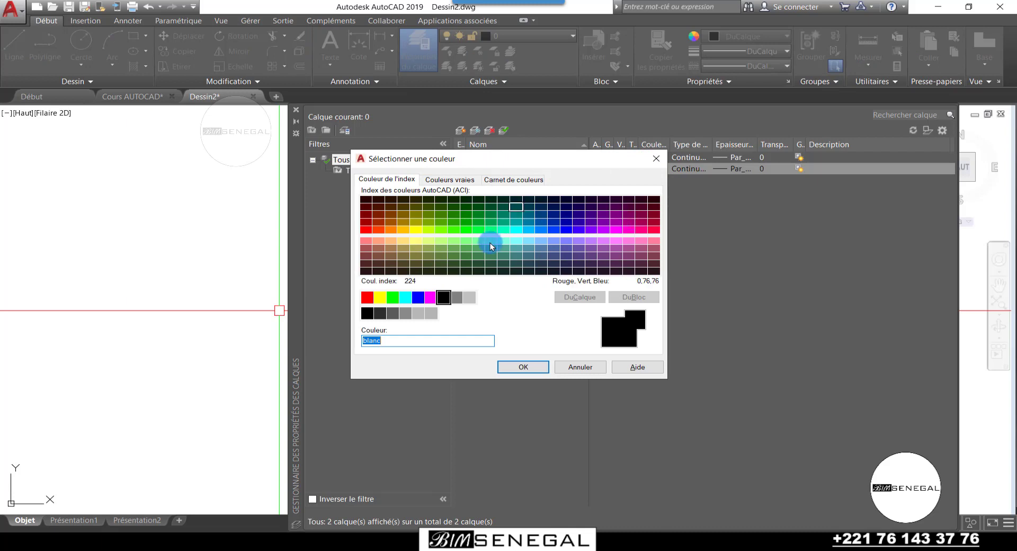
left_click(408, 231)
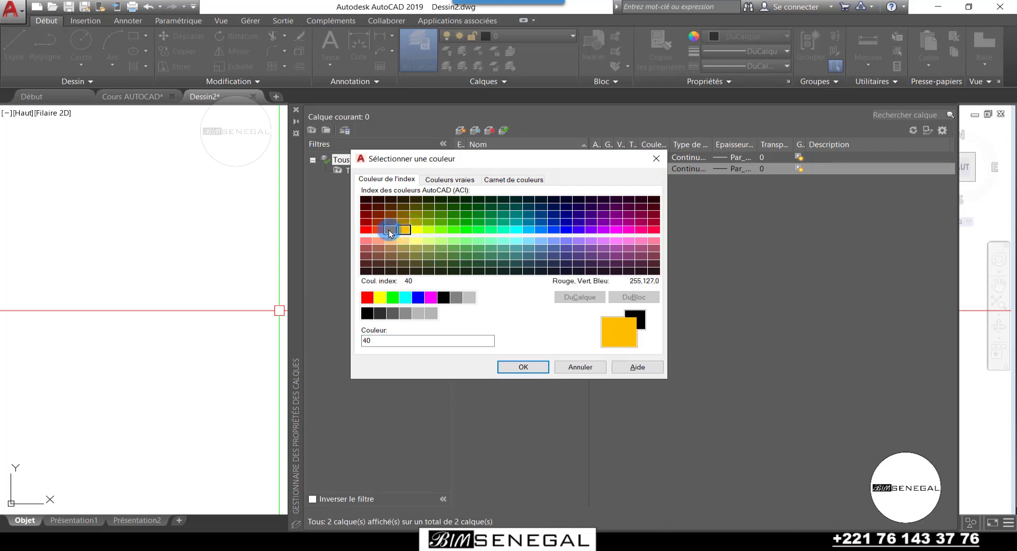
left_click(394, 231)
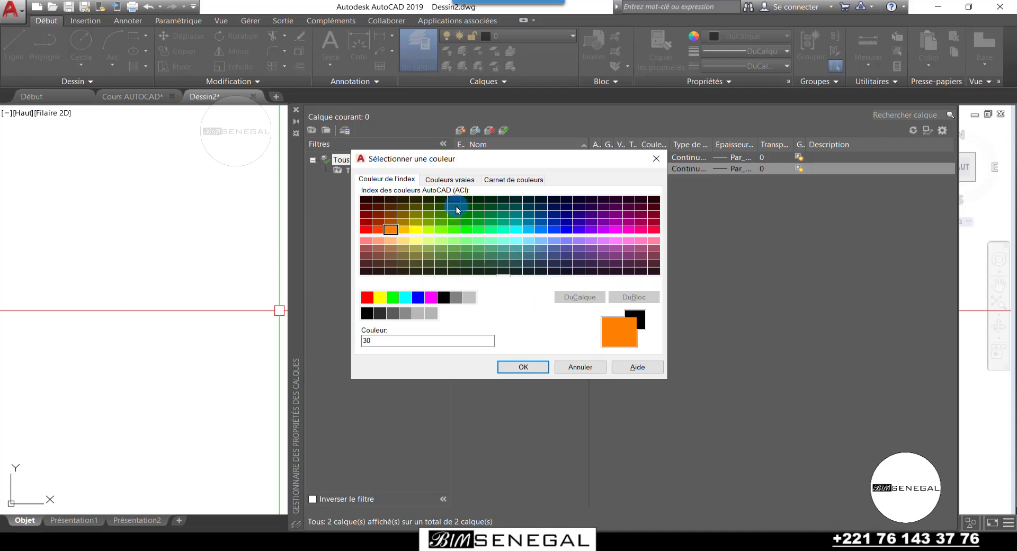
left_click(527, 367)
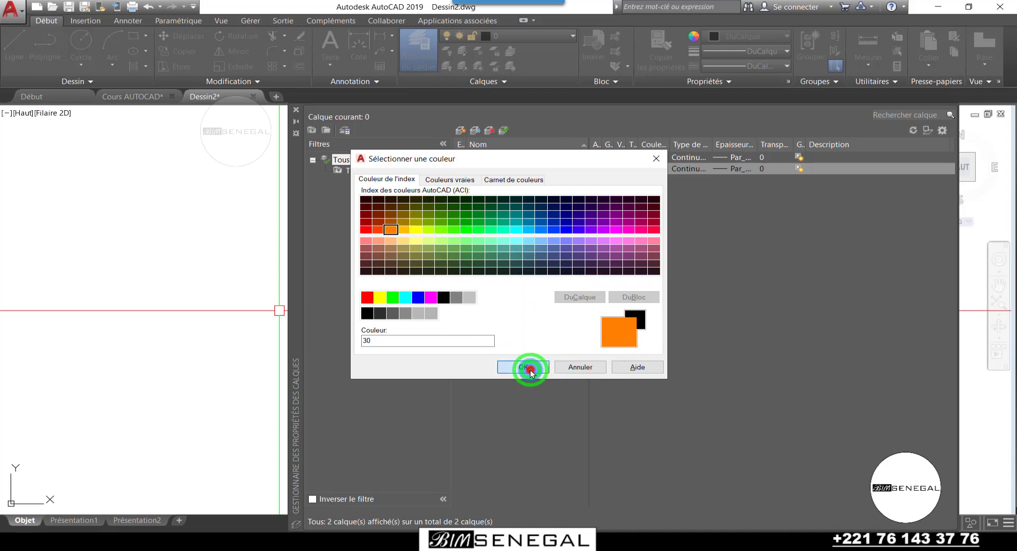
Load the ACAD_ISO11W100 linetype from acadiso.lin while choosing the Mur coupé layer's linetype
left_click(690, 169)
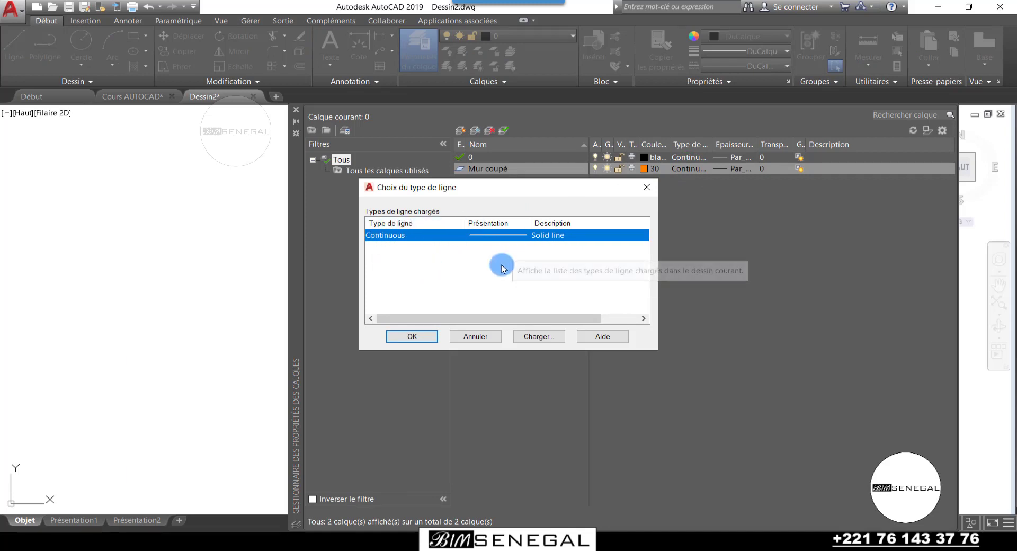
left_click(544, 336)
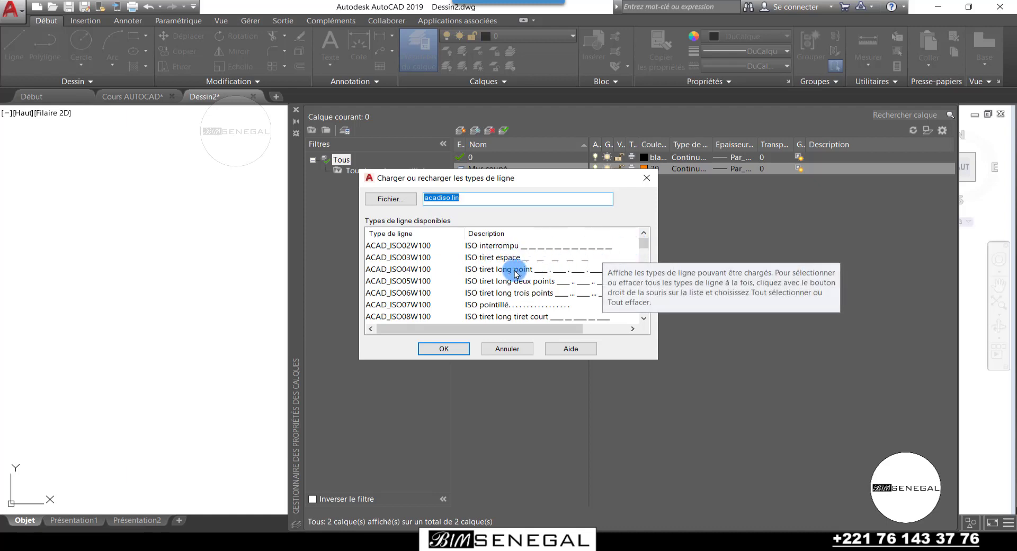
scroll(530, 281, "down", 1)
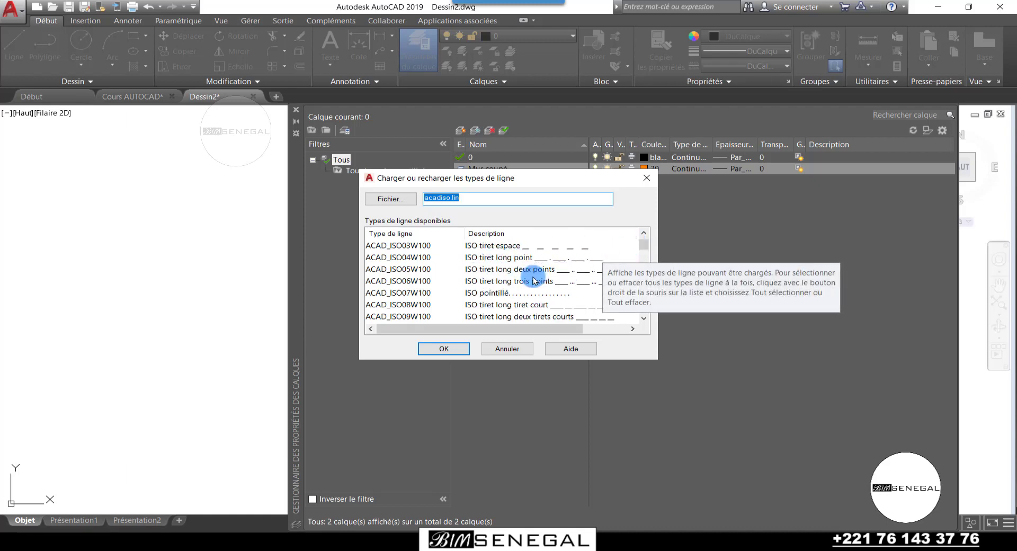
scroll(532, 286, "down", 6)
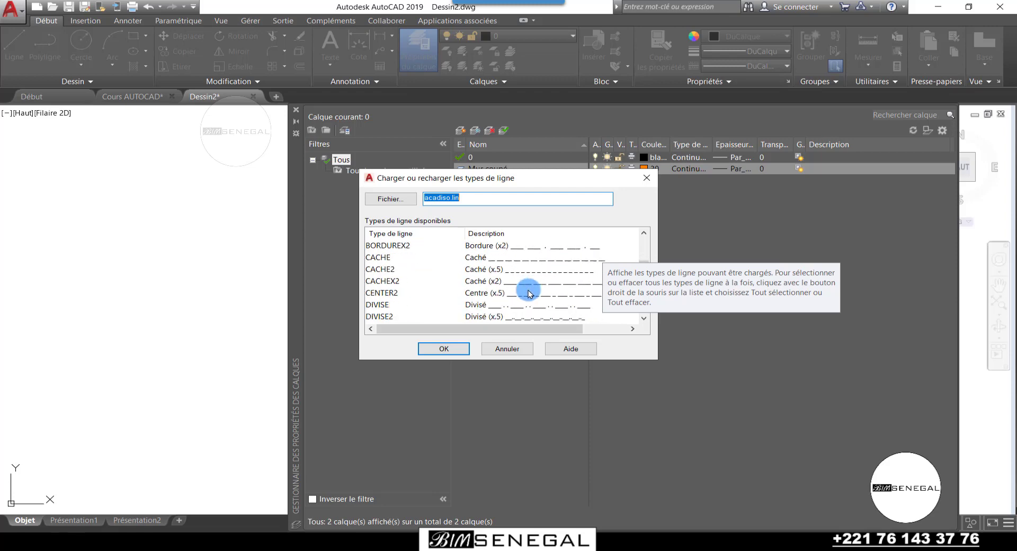
scroll(530, 293, "down", 10)
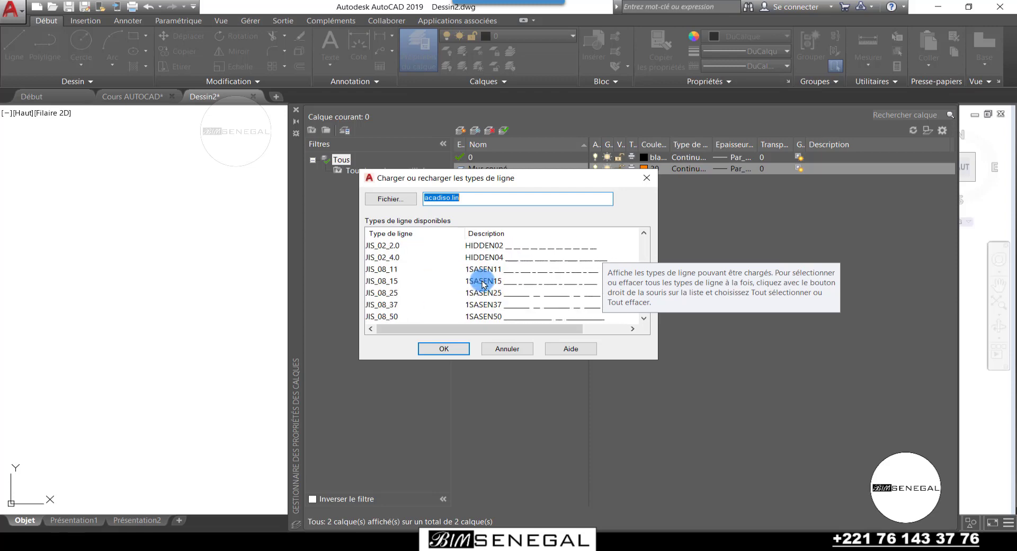
scroll(493, 284, "up", 10)
left_click(530, 245)
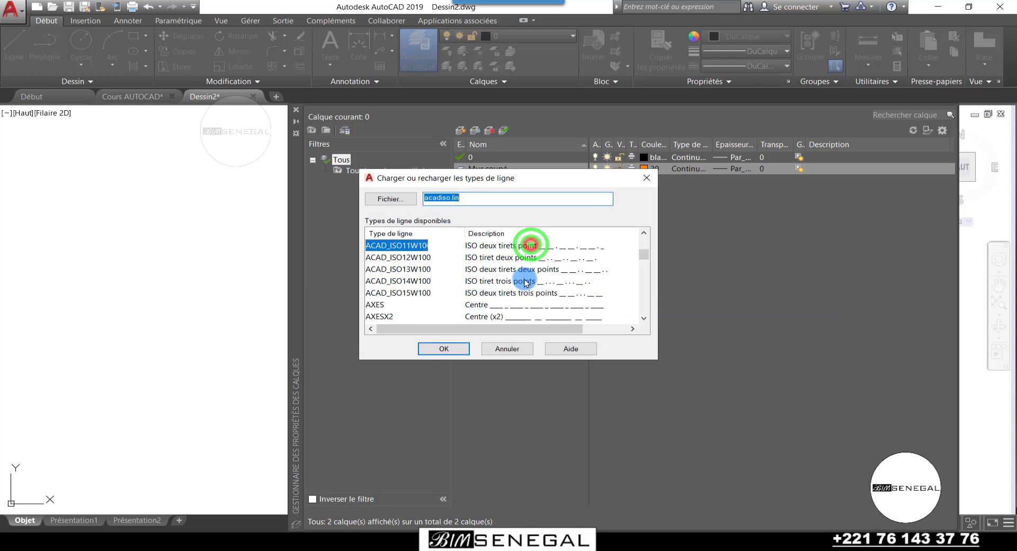
left_click(465, 247)
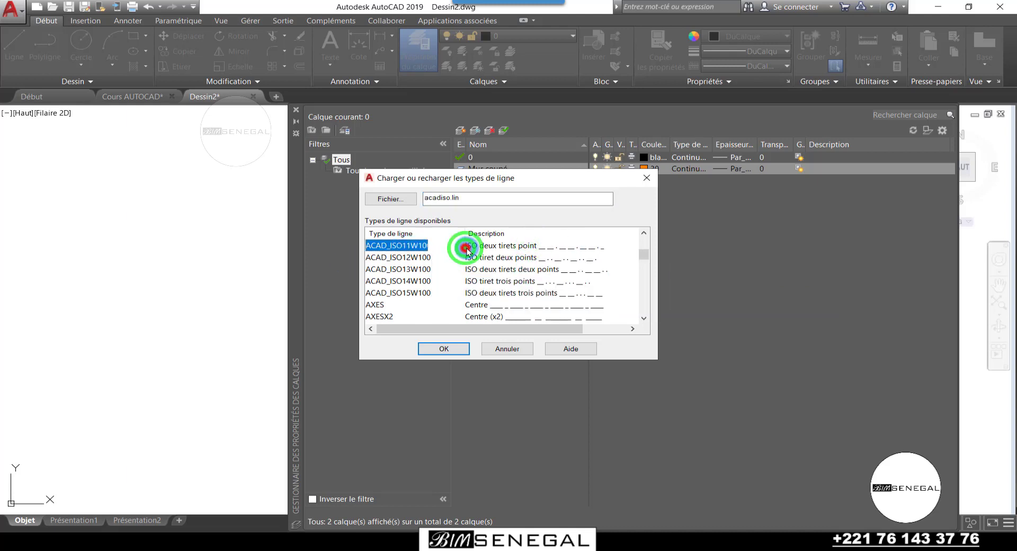
left_click(461, 347)
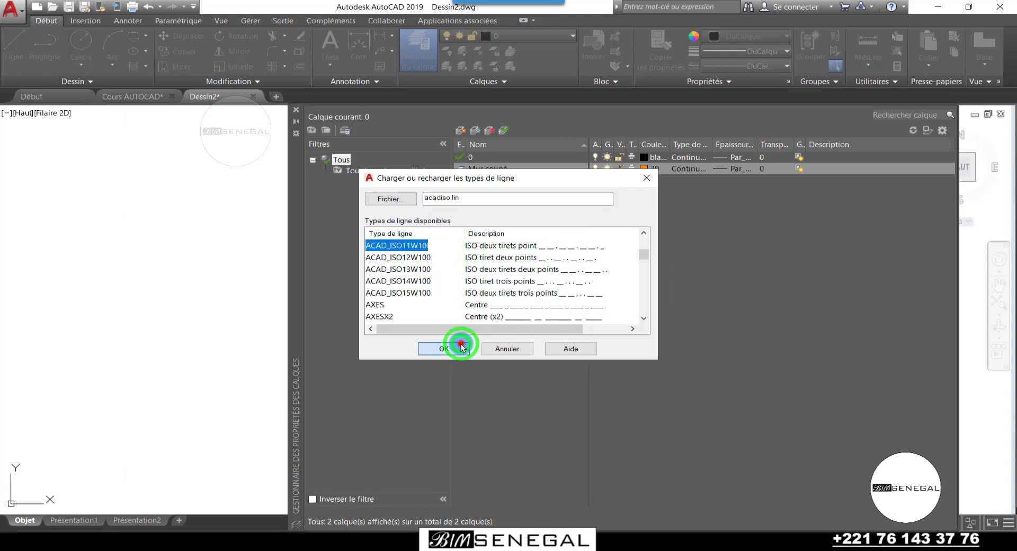
Load more linetypes, including ACAD_ISO04W100, ACAD_ISO05W100, ACAD_ISO09W100, ACAD_ISO10W100 and AXES, and keep Continuous for the Mur coupé layer
left_click(533, 338)
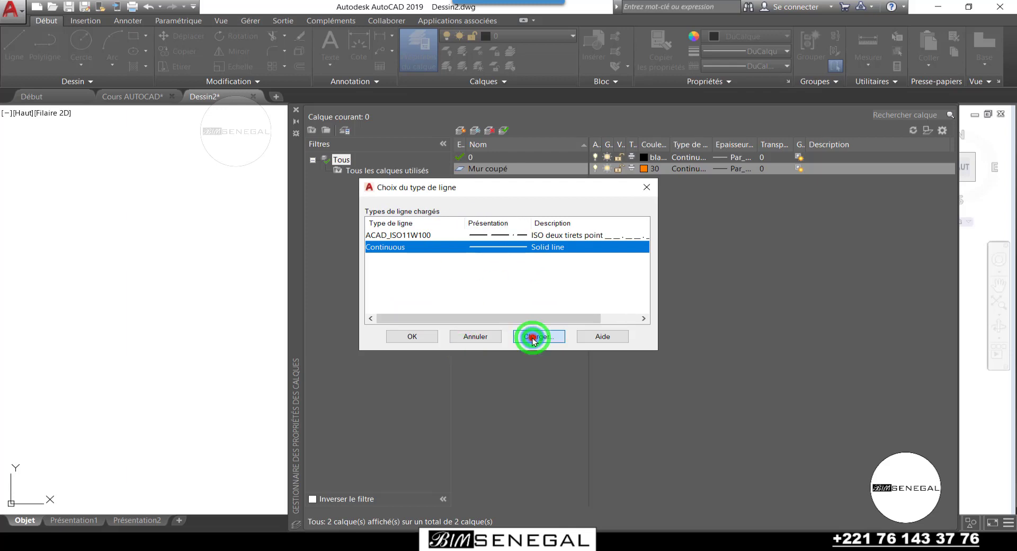
left_click(422, 259)
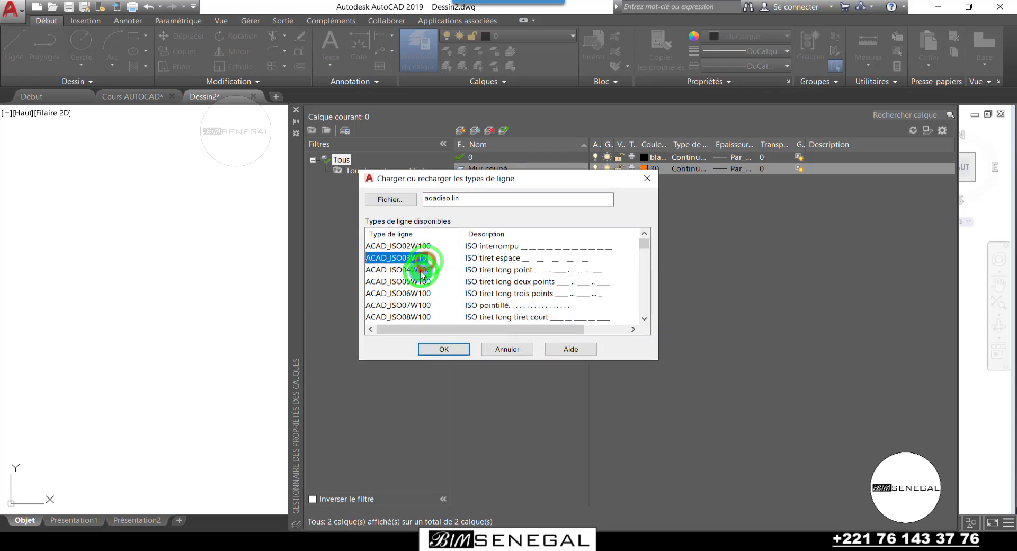
left_click_drag(422, 273, 403, 293)
scroll(404, 288, "down", 2)
scroll(408, 295, "down", 2)
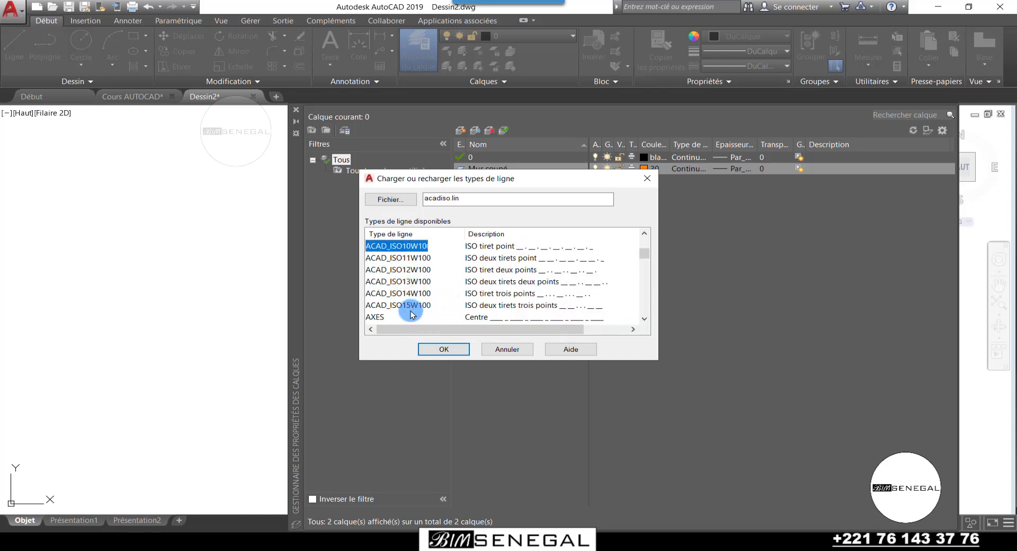
left_click(395, 316)
scroll(371, 283, "down", 1)
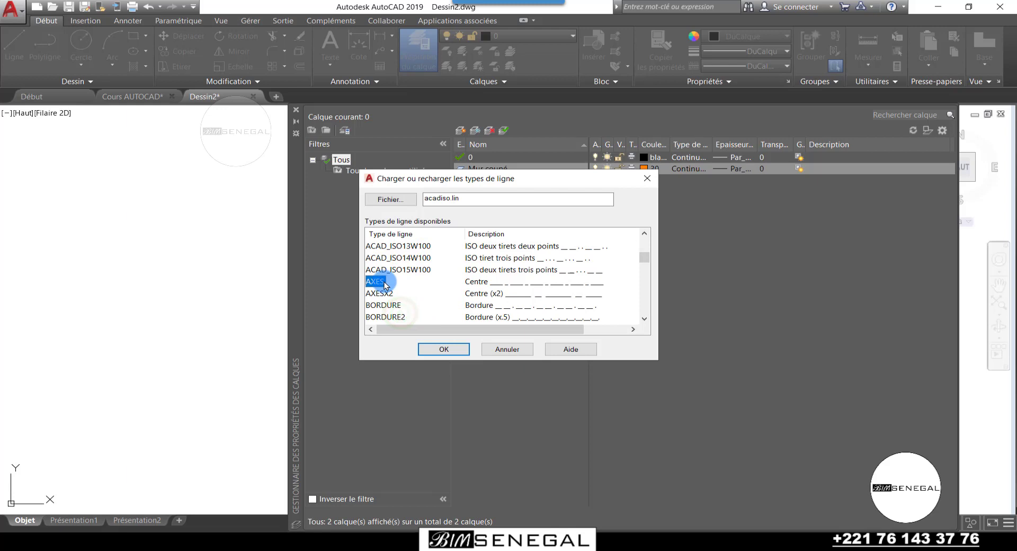
left_click(444, 347)
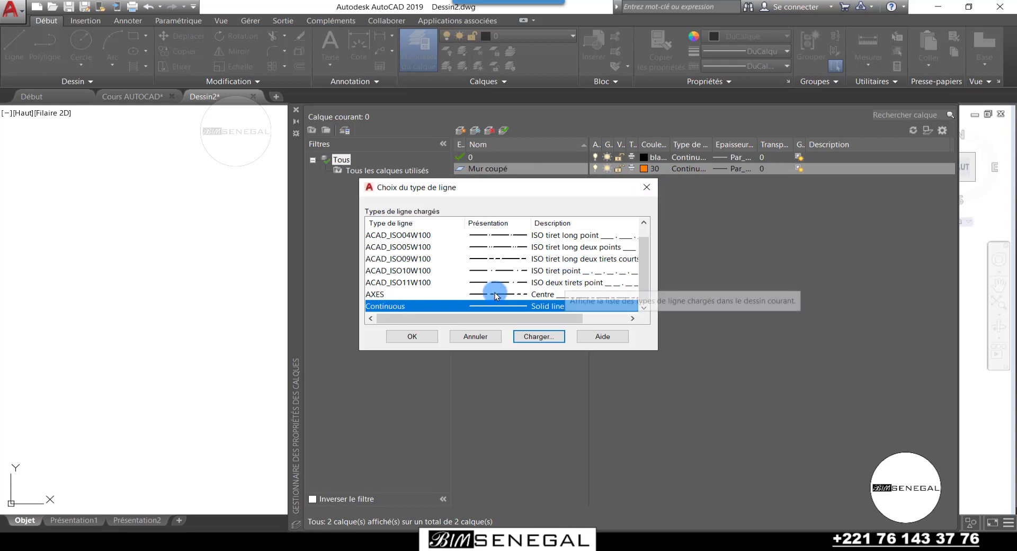
left_click(425, 337)
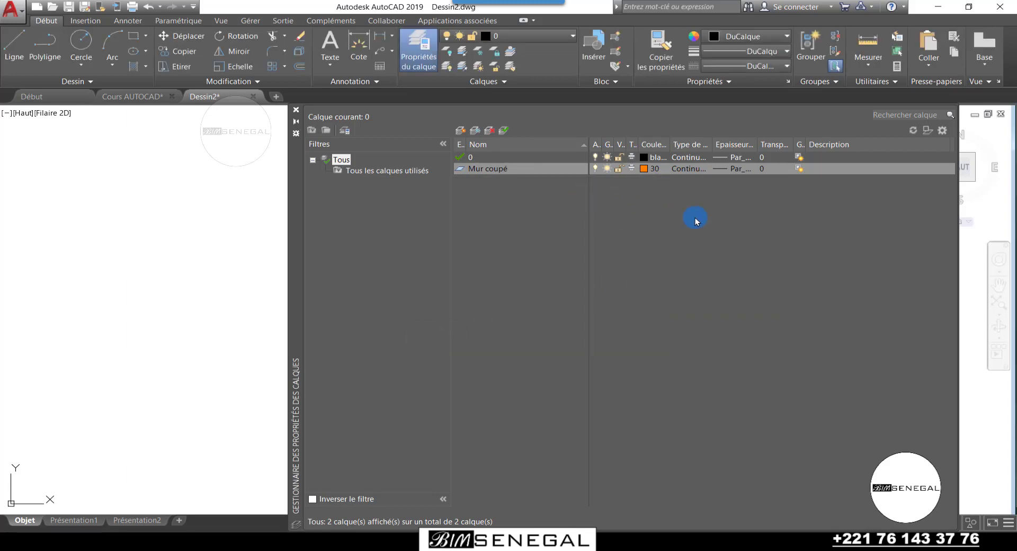
Set the Mur coupé layer's lineweight to 0.40 mm
left_click(724, 169)
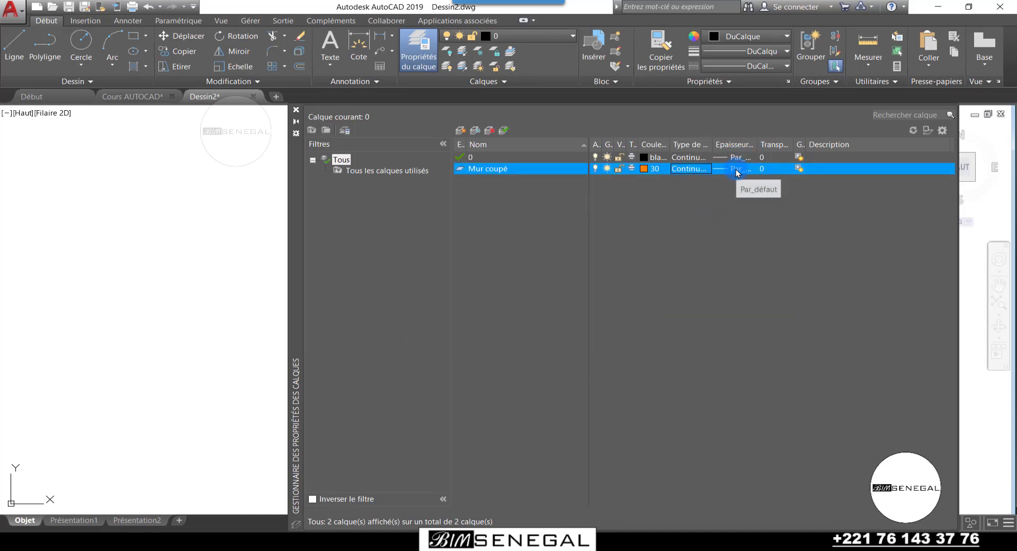
left_click(736, 170)
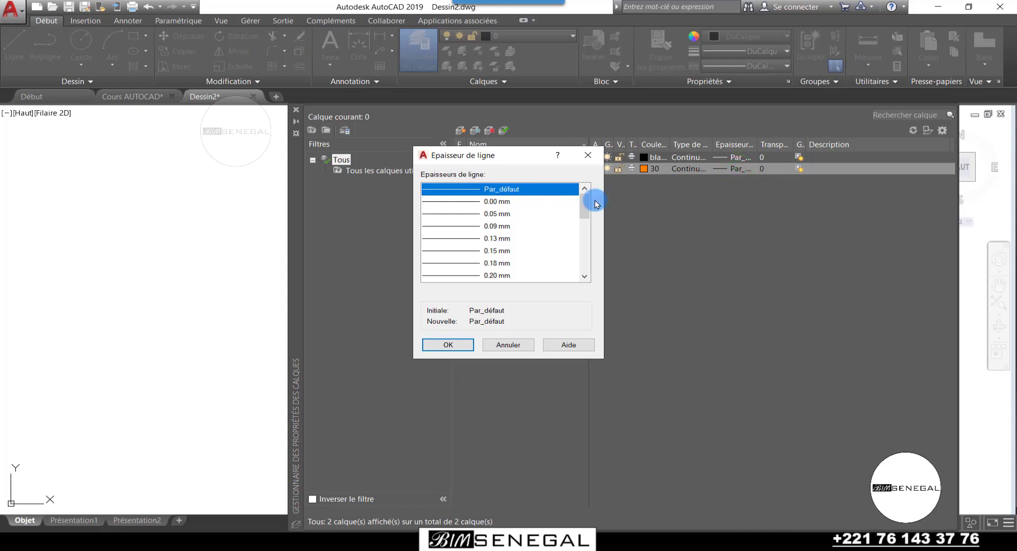
left_click_drag(588, 203, 587, 227)
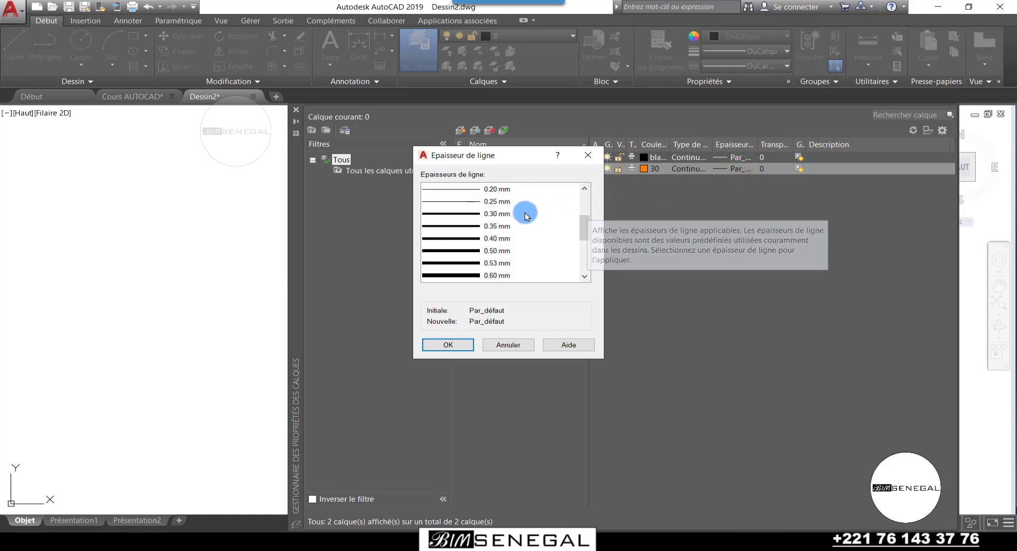
left_click(455, 238)
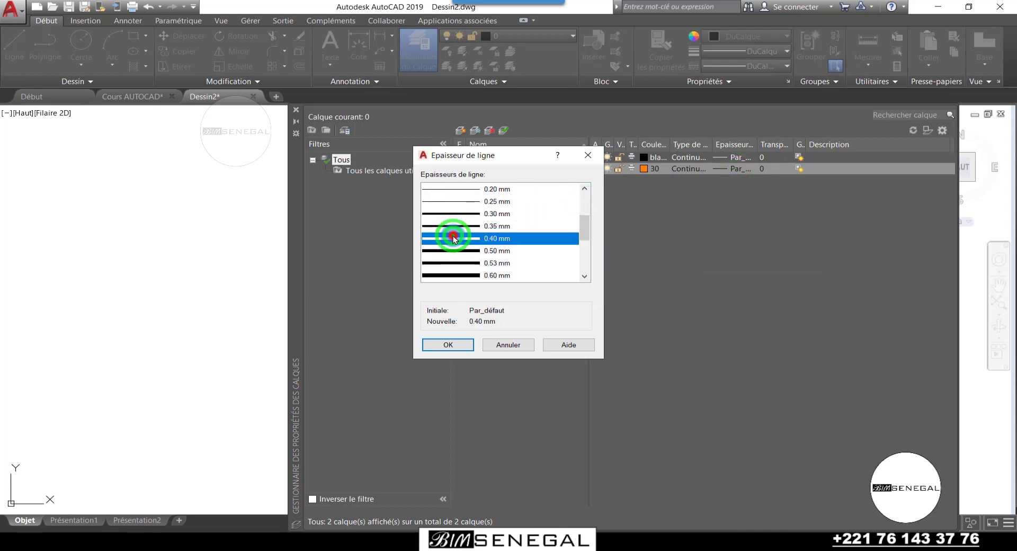
left_click(449, 346)
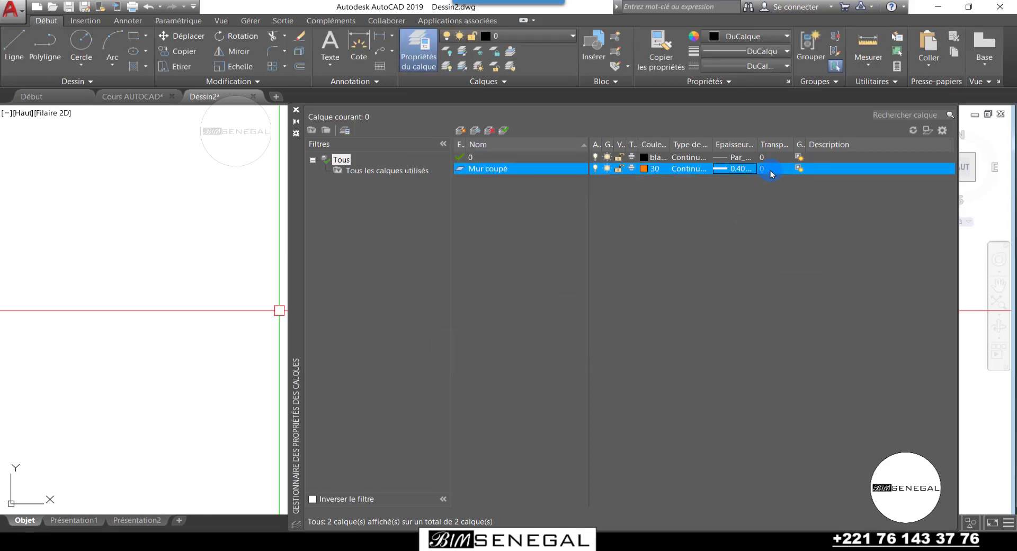
left_click(840, 171)
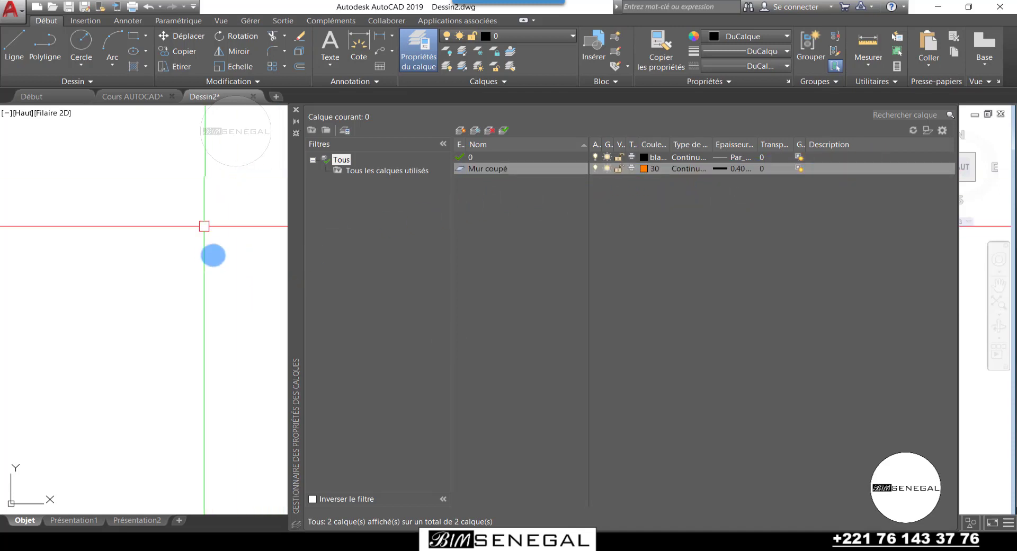
Examine the transparency values available for the Mur coupé layer and close the setting without changing it
left_click(763, 169)
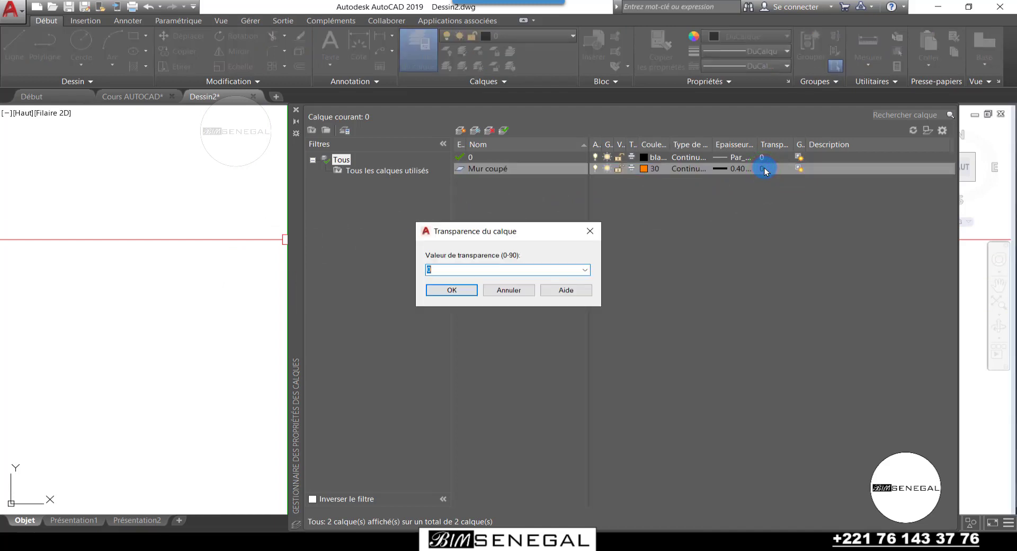
left_click(584, 270)
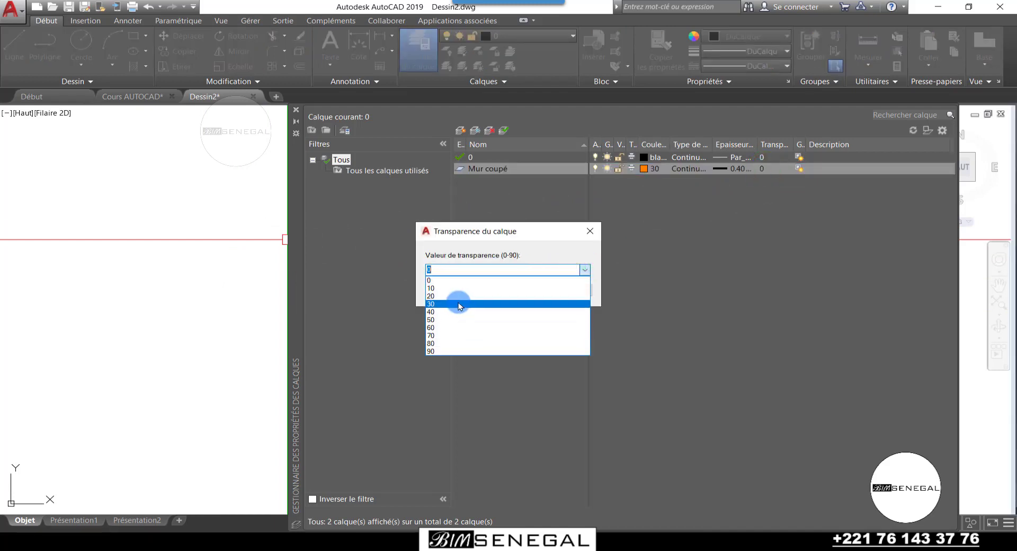
left_click(548, 251)
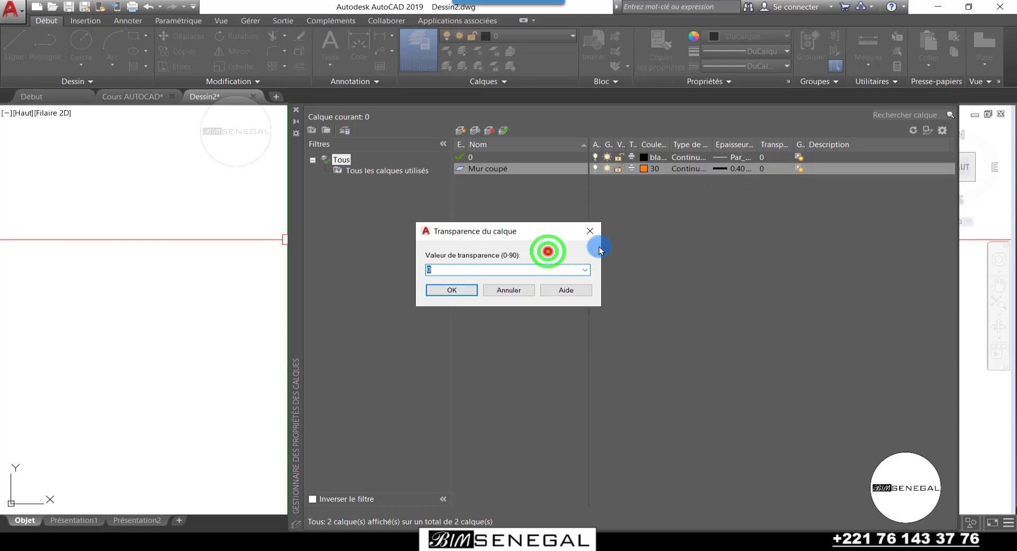
left_click(583, 270)
left_click(584, 270)
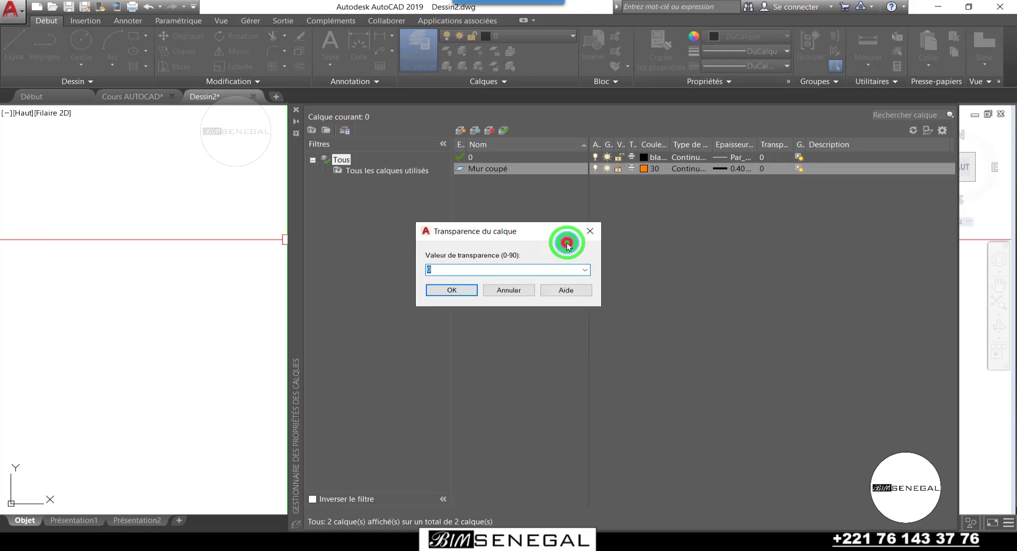
left_click(585, 269)
left_click(554, 242)
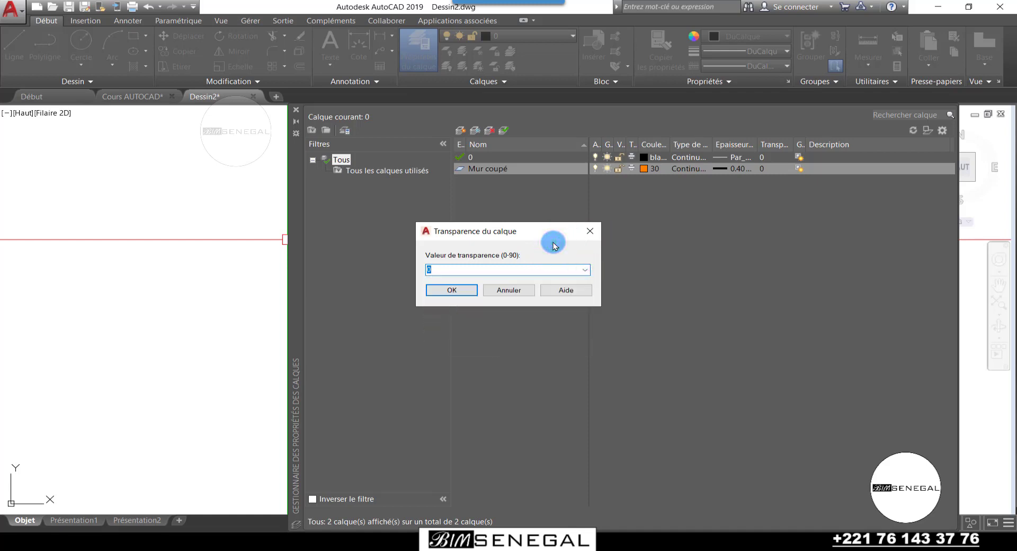
left_click(588, 233)
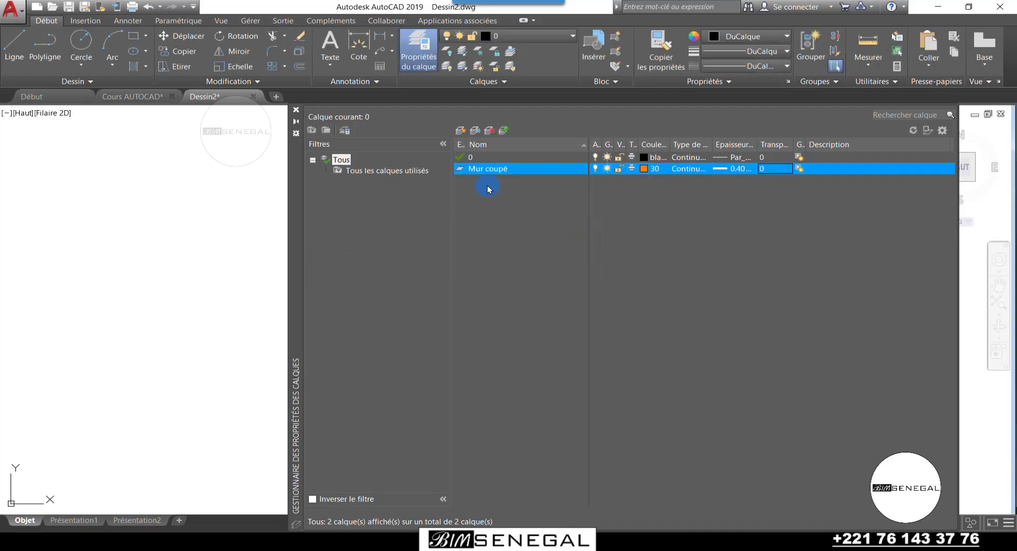
Create a new layer named Projection
left_click(460, 130)
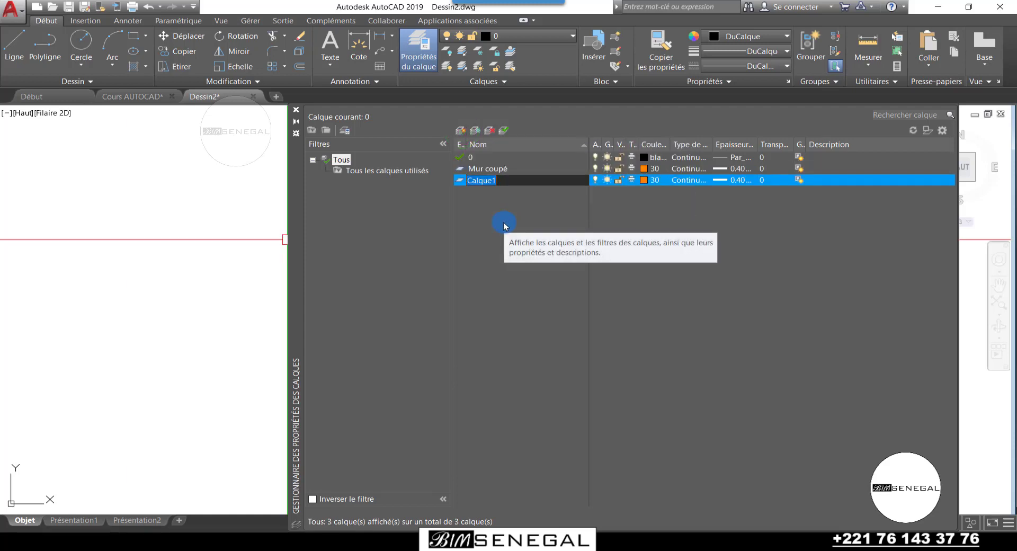
type("Projection")
key("Return")
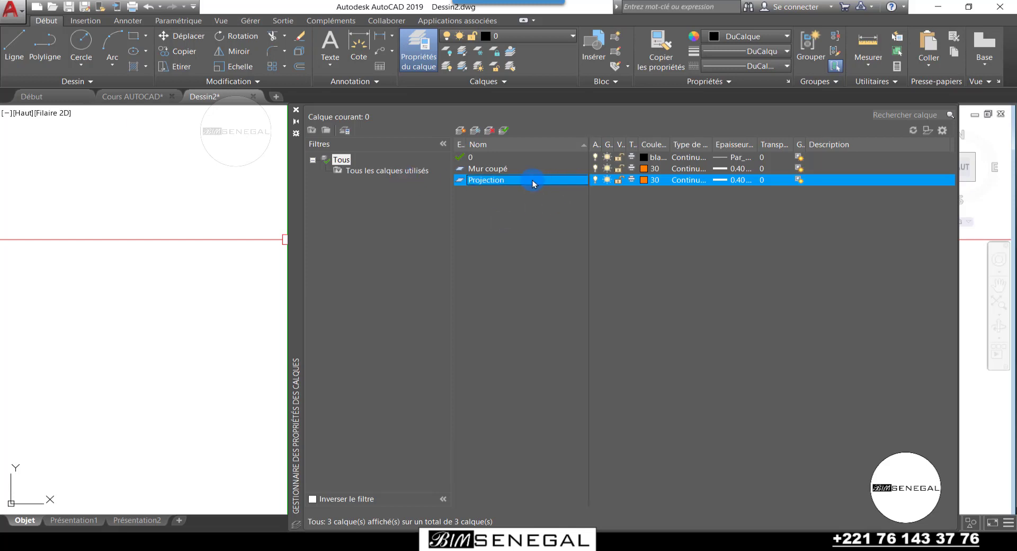
Rename the Projection layer as Ligne cachée
right_click(501, 180)
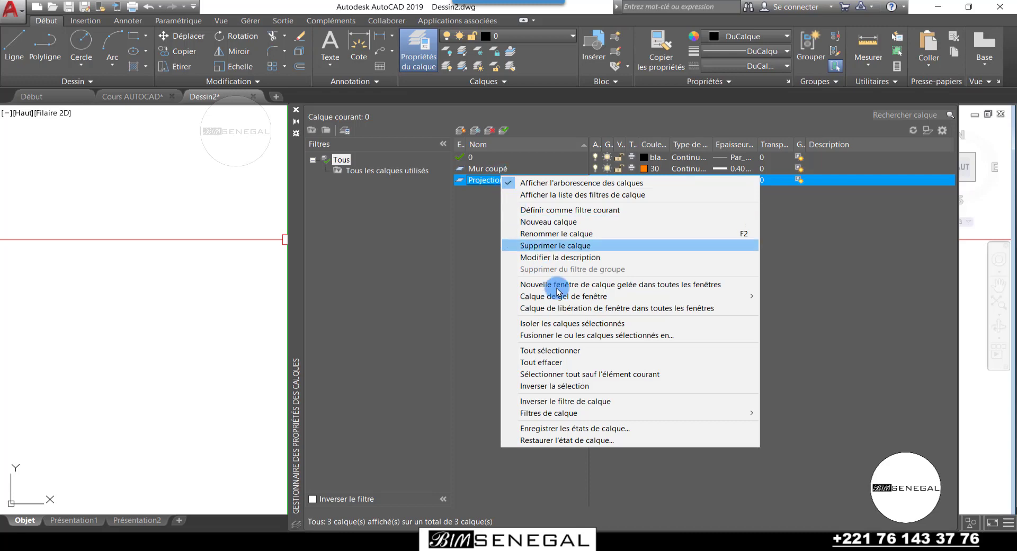
left_click(569, 235)
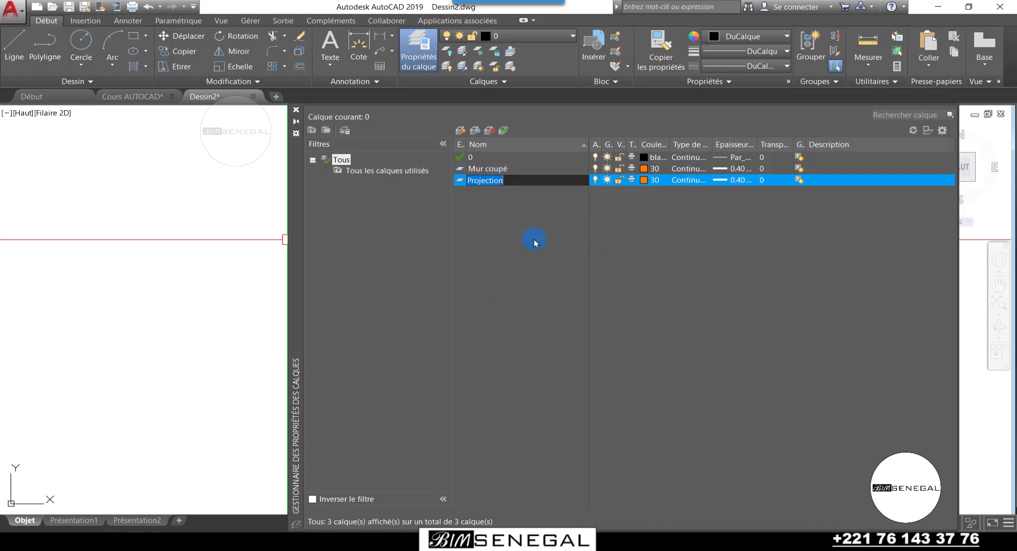
type("C")
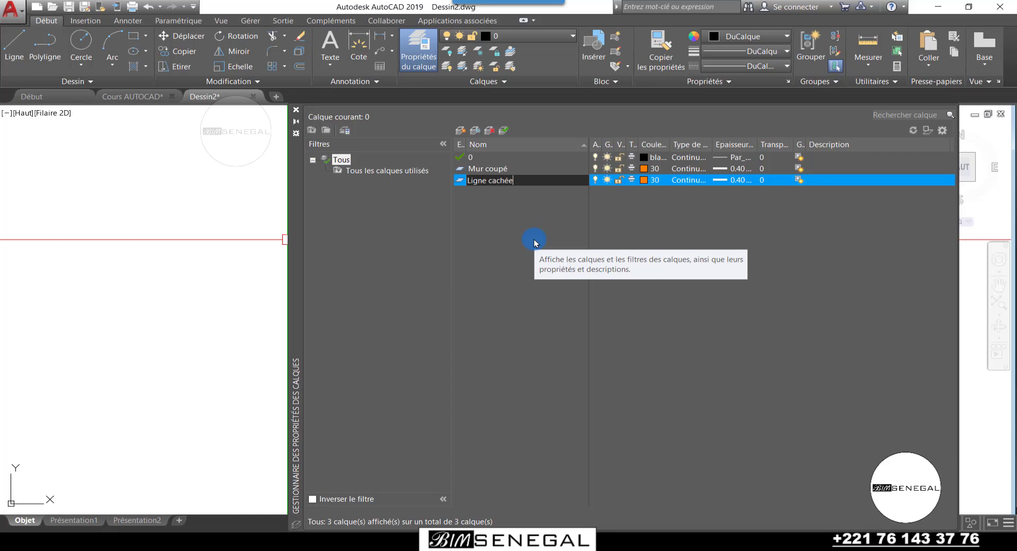
key("Return")
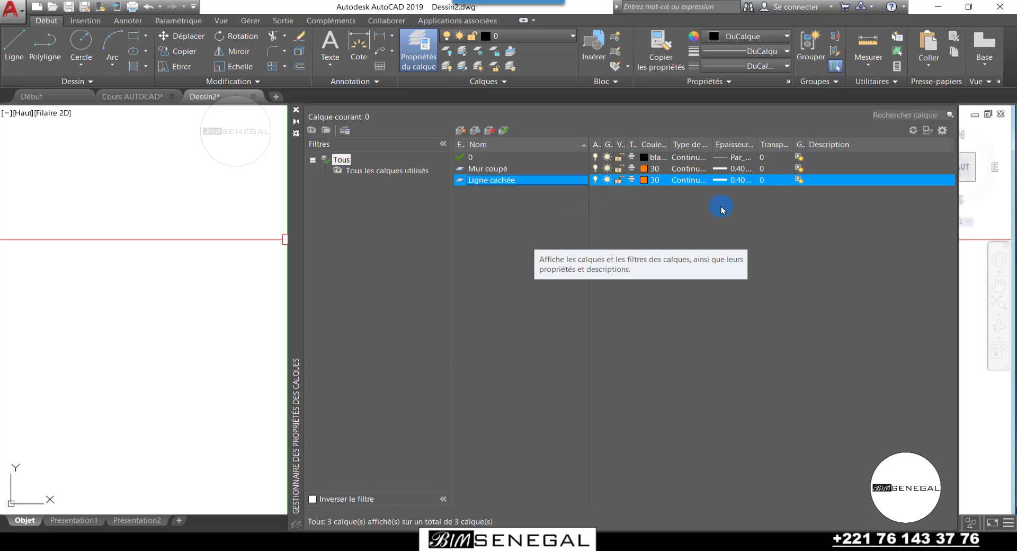
Set the Ligne cachée layer's colour to red, index 10
left_click(644, 179)
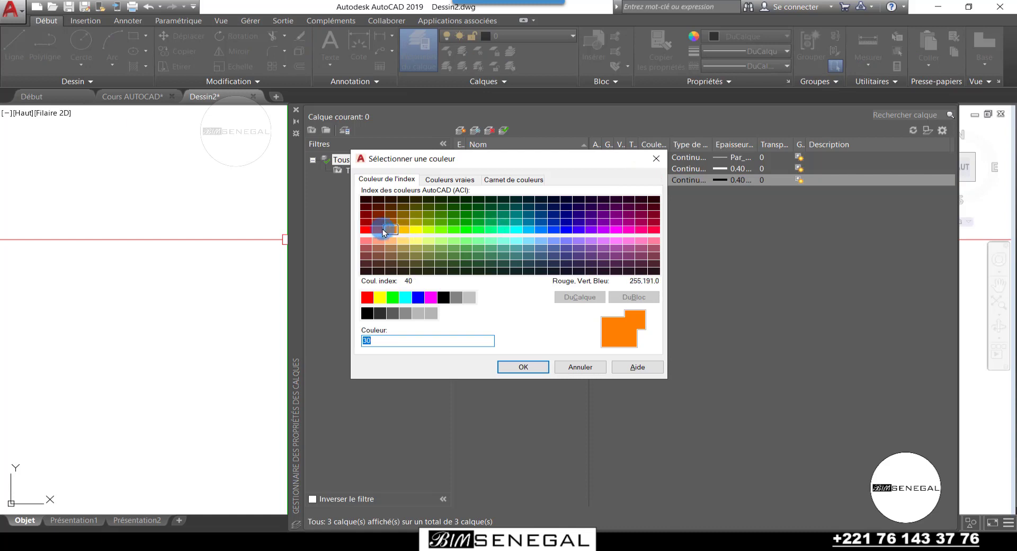
left_click(366, 230)
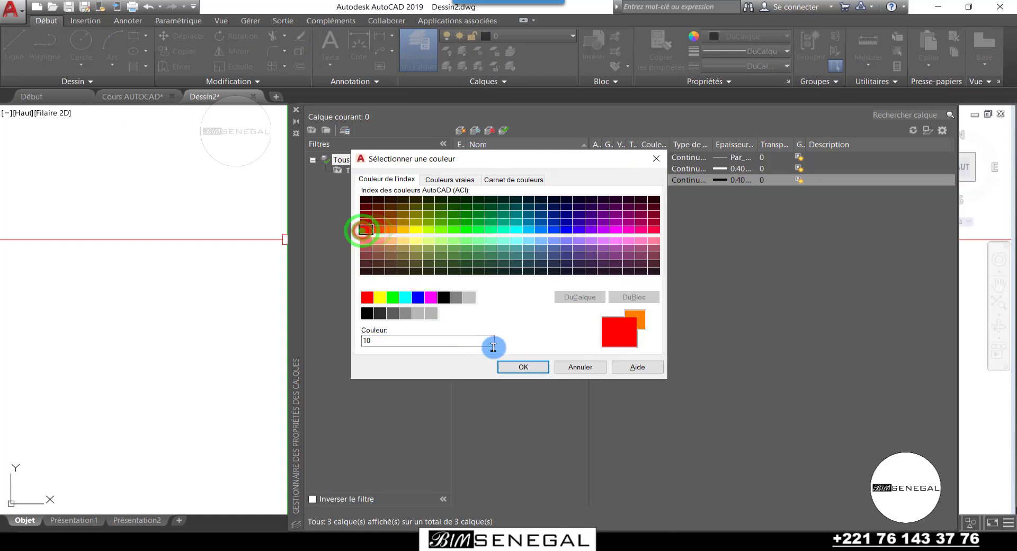
left_click(513, 365)
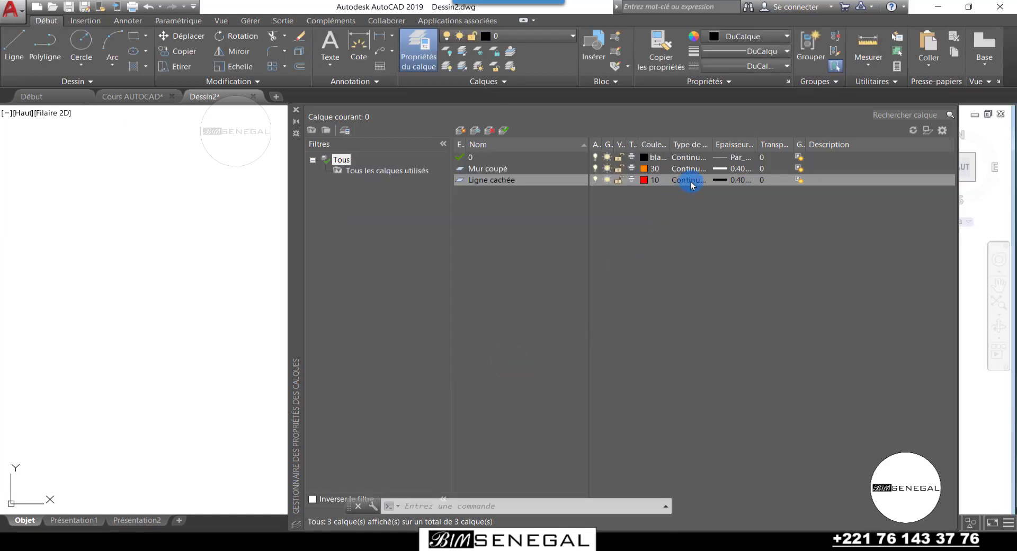
Set the Ligne cachée layer's linetype to ACAD_ISO03W100
left_click(691, 181)
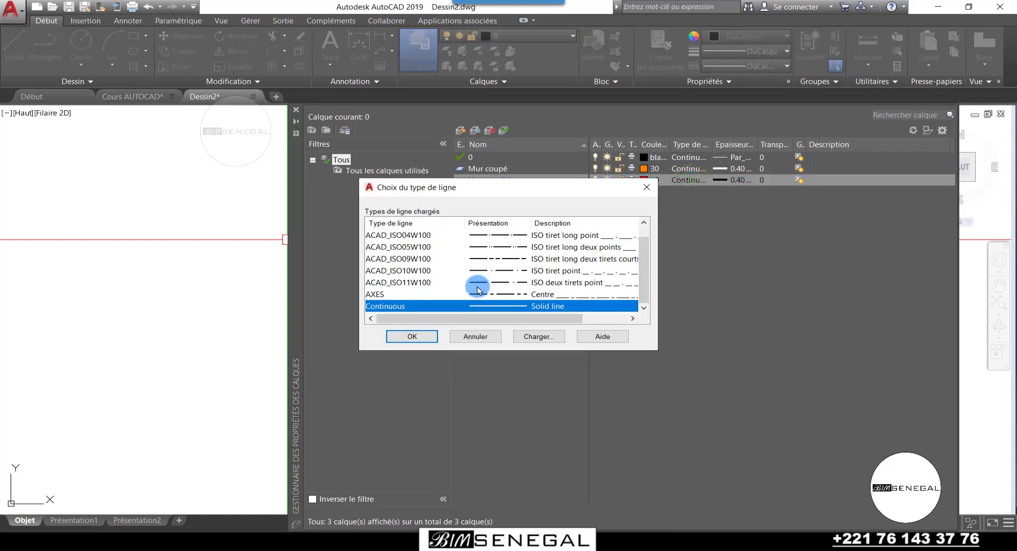
scroll(545, 289, "up", 1)
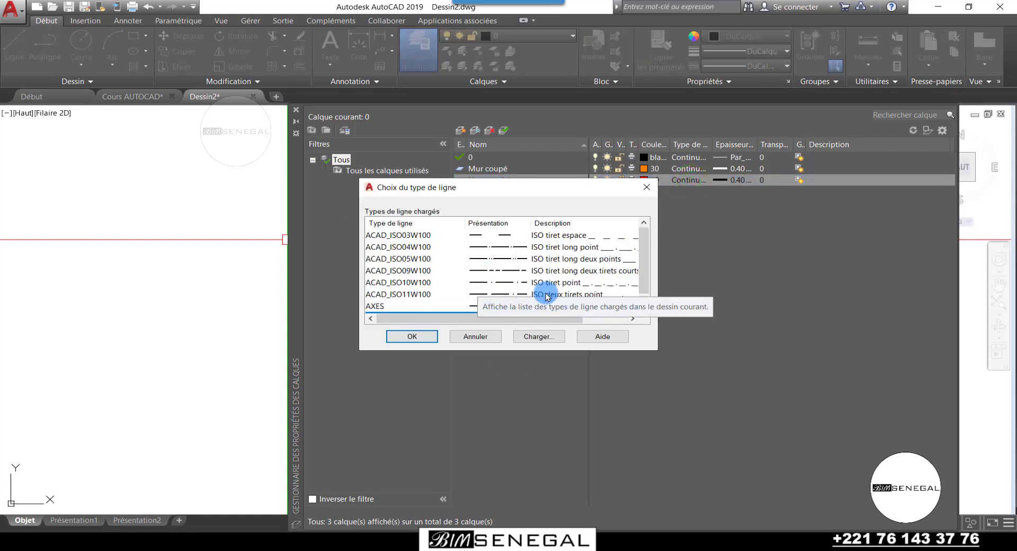
left_click(594, 235)
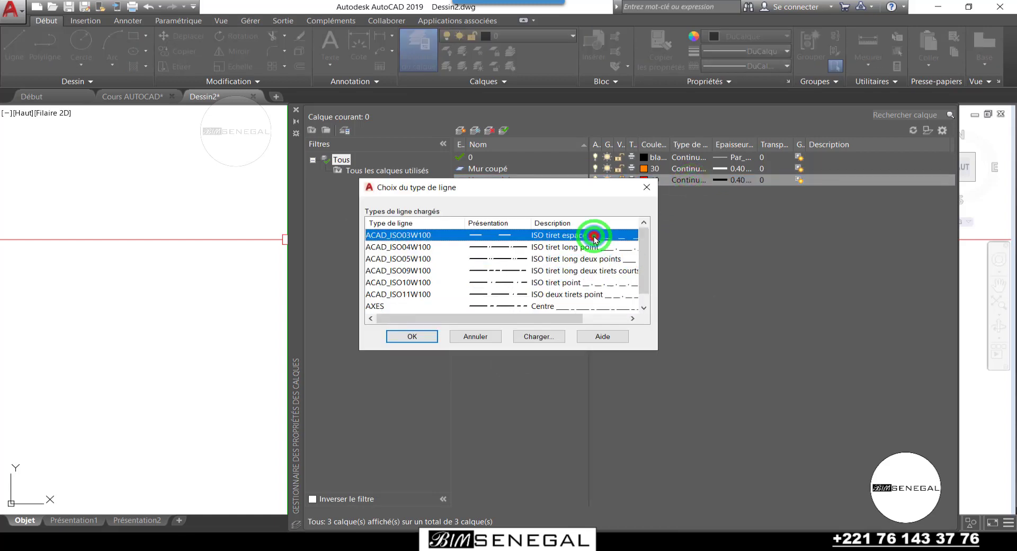
scroll(536, 285, "down", 1)
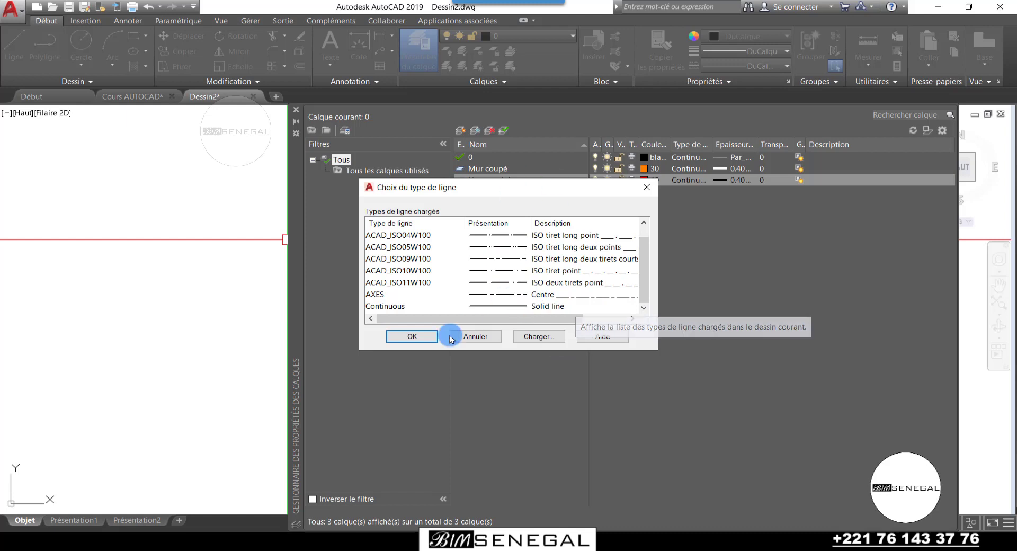
left_click(432, 340)
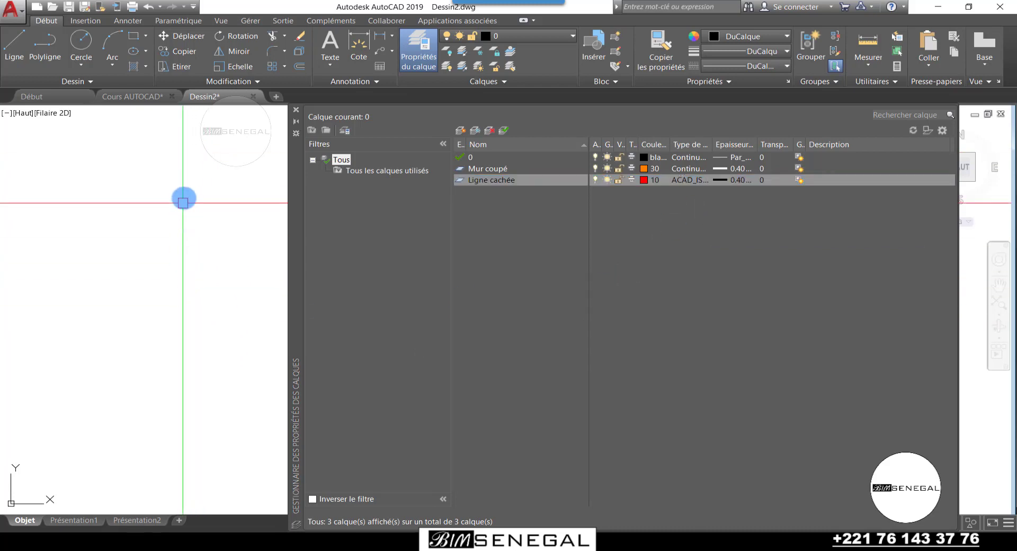
Set the Ligne cachée layer's lineweight to Par_défaut
left_click(746, 180)
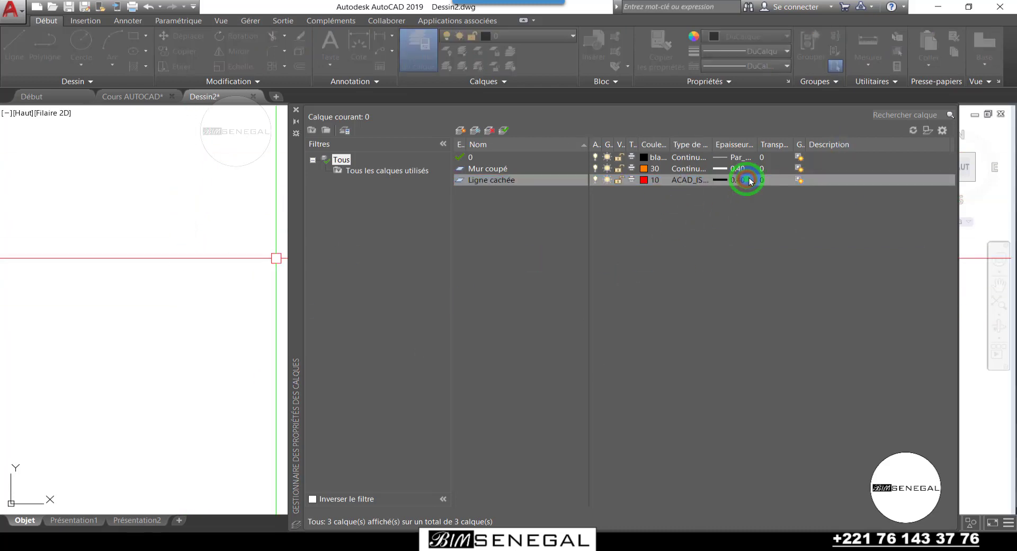
left_click_drag(583, 218, 580, 182)
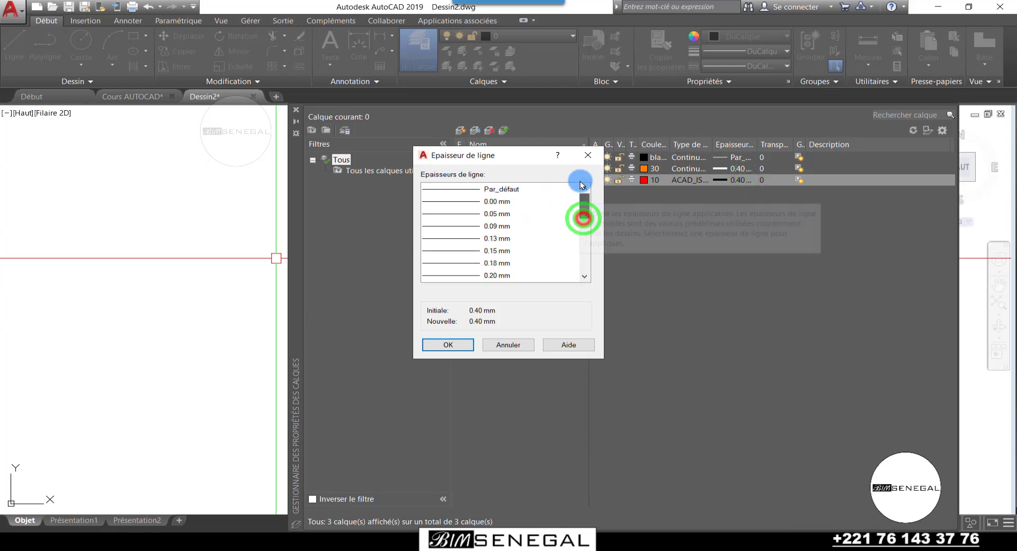
left_click(511, 189)
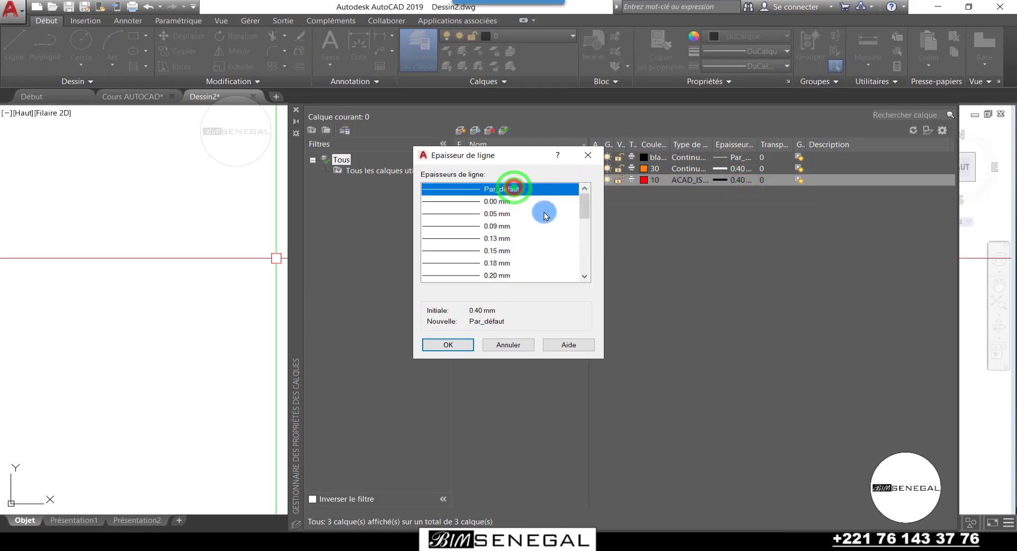
left_click(455, 346)
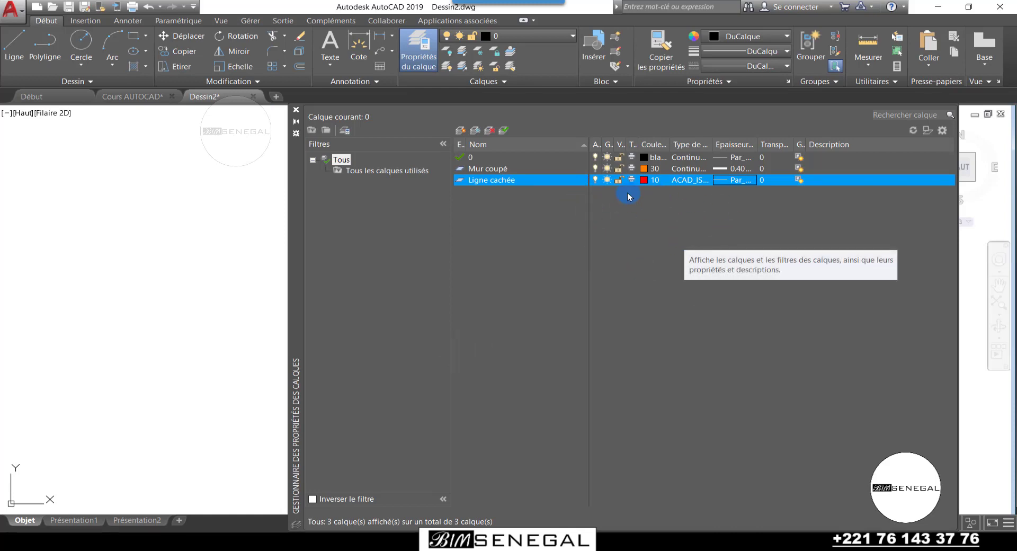
Look over the layer list of the Cours AUTOCAD drawing, return to Dessin2 and close the layer properties manager
left_click(132, 96)
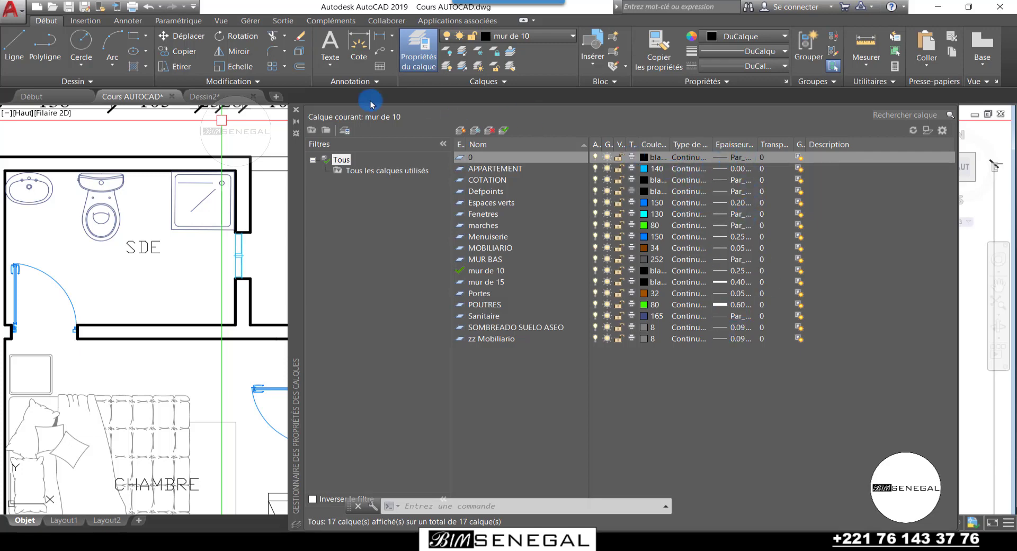
left_click(225, 96)
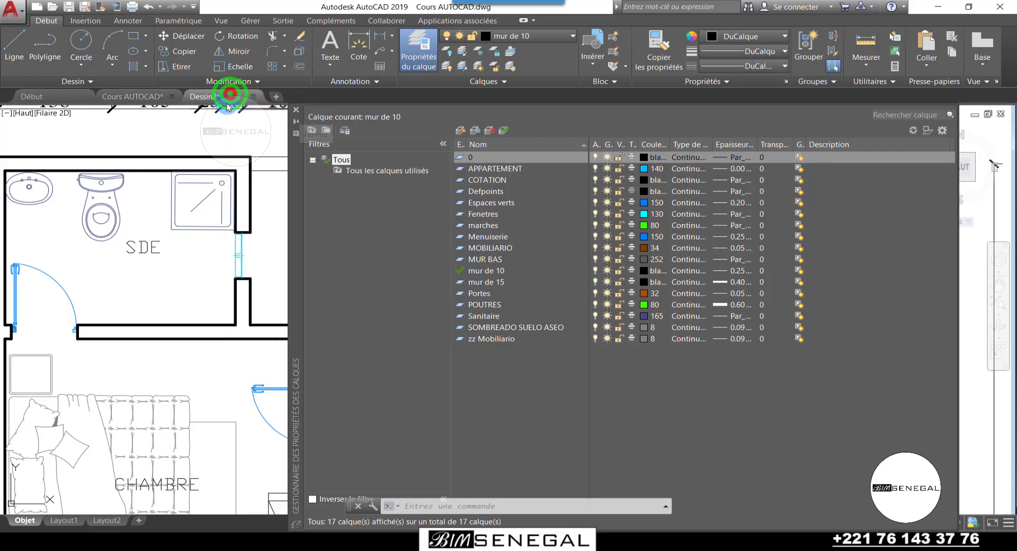
left_click(296, 110)
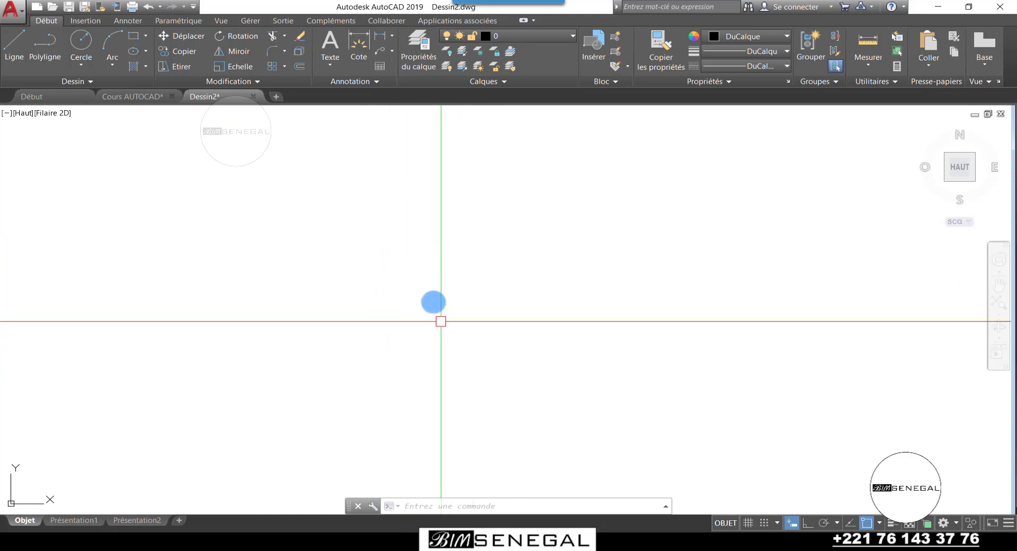
Make Mur coupé the current layer and draw a horizontal rectangular outline on it with the Line command and ortho mode on
left_click(540, 37)
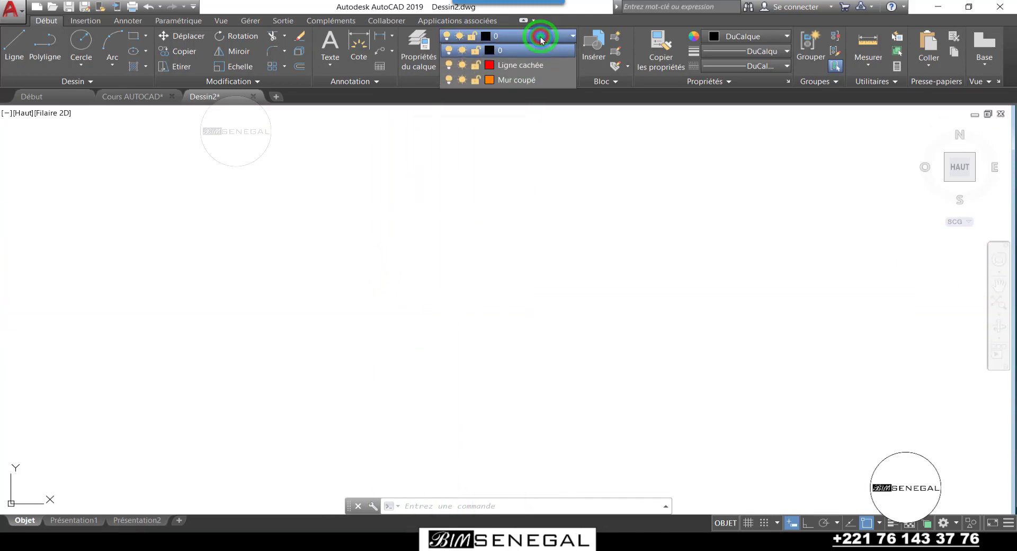
left_click(530, 79)
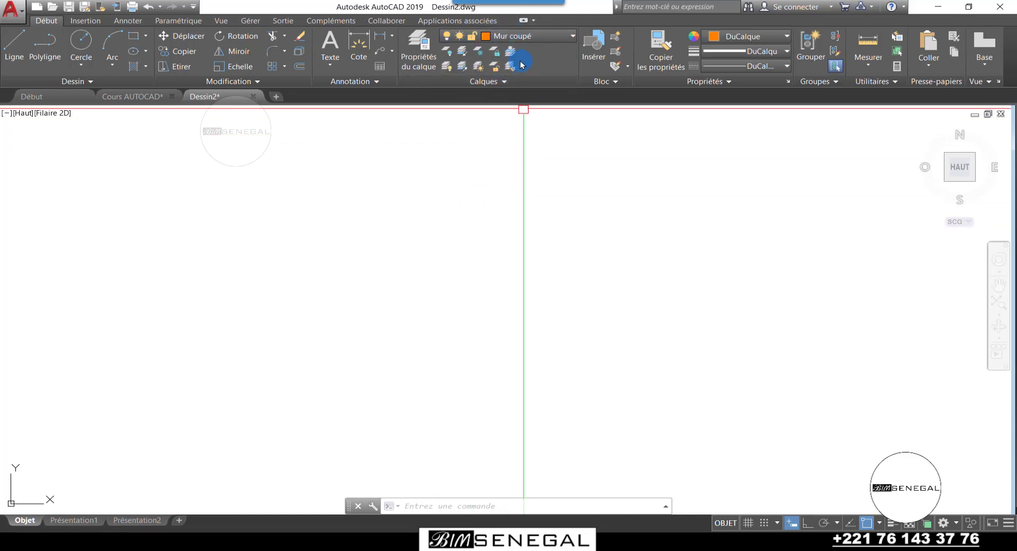
left_click(14, 42)
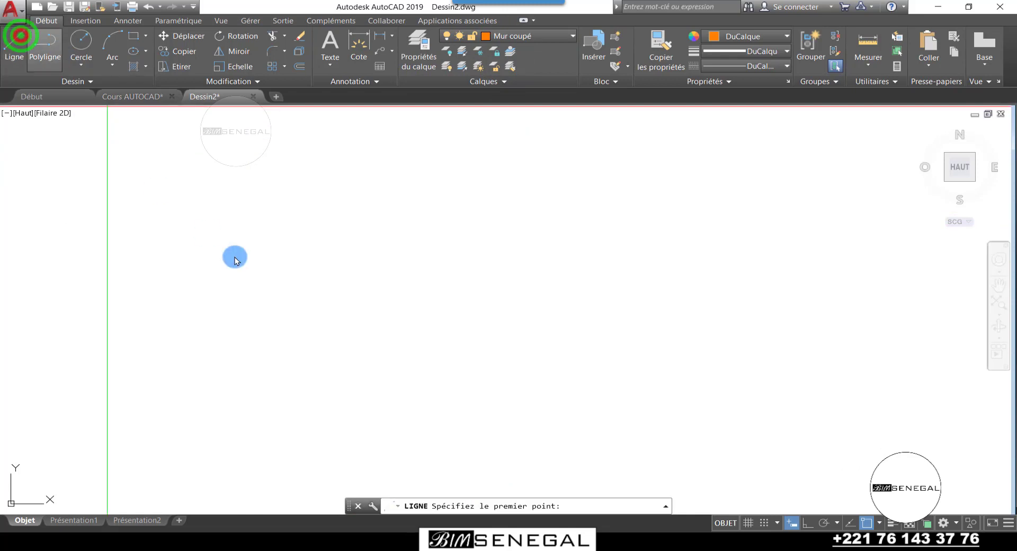
left_click(294, 275)
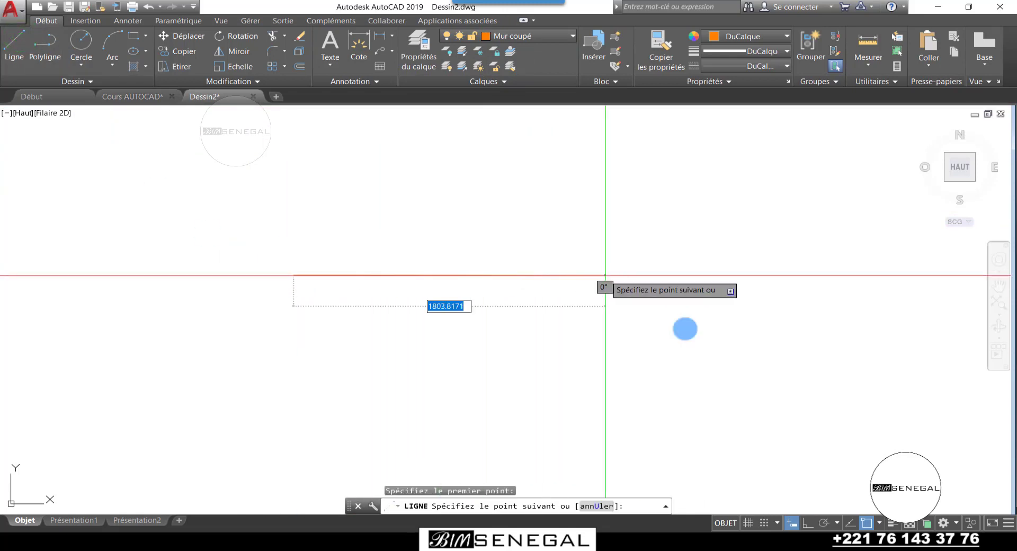
left_click(794, 524)
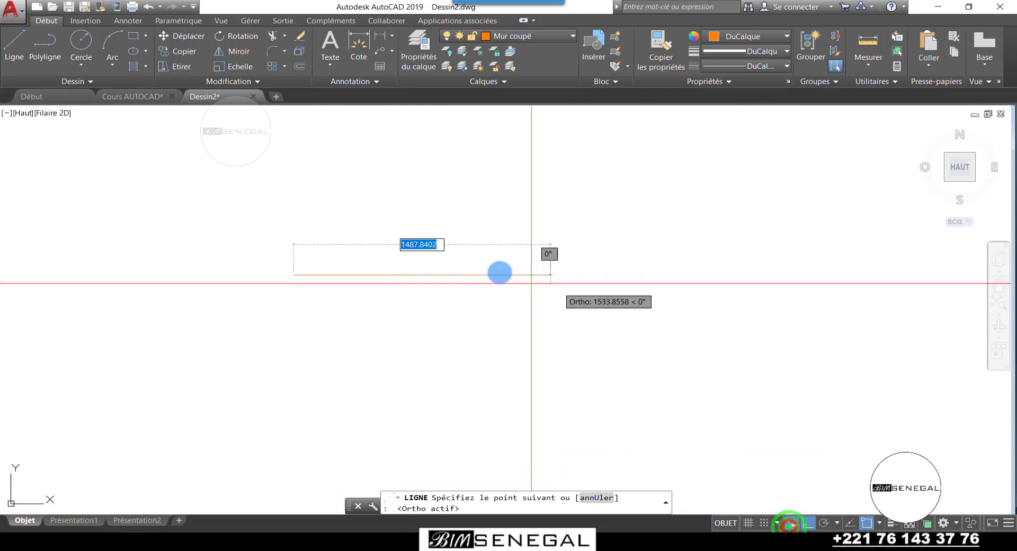
left_click(480, 275)
left_click(481, 219)
left_click(294, 219)
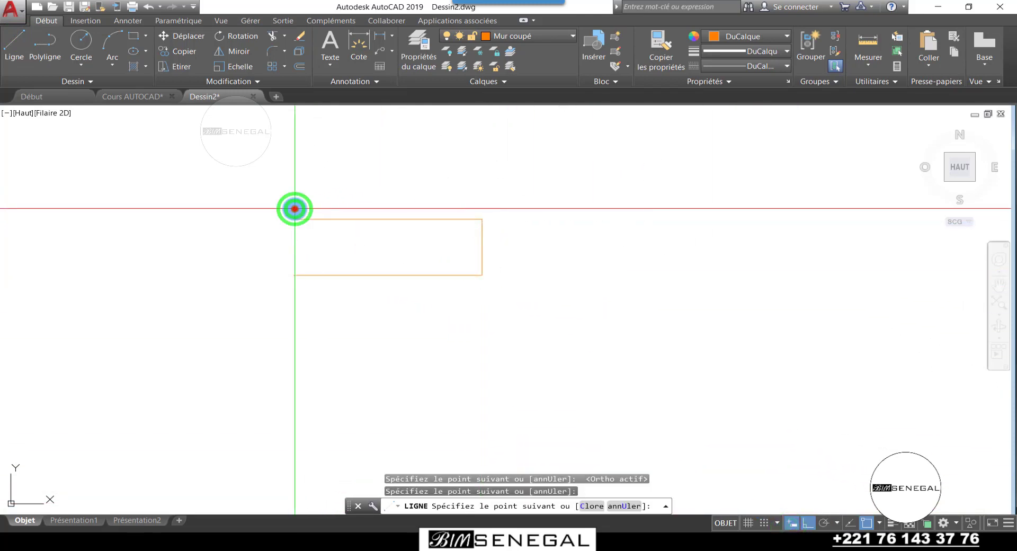
left_click(301, 270)
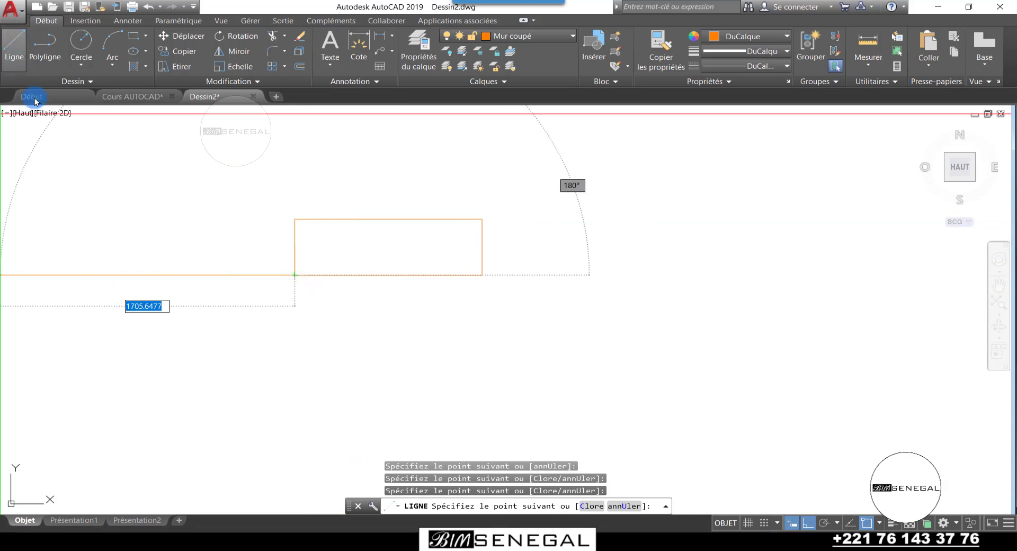
key("Escape")
scroll(365, 227, "up", 4)
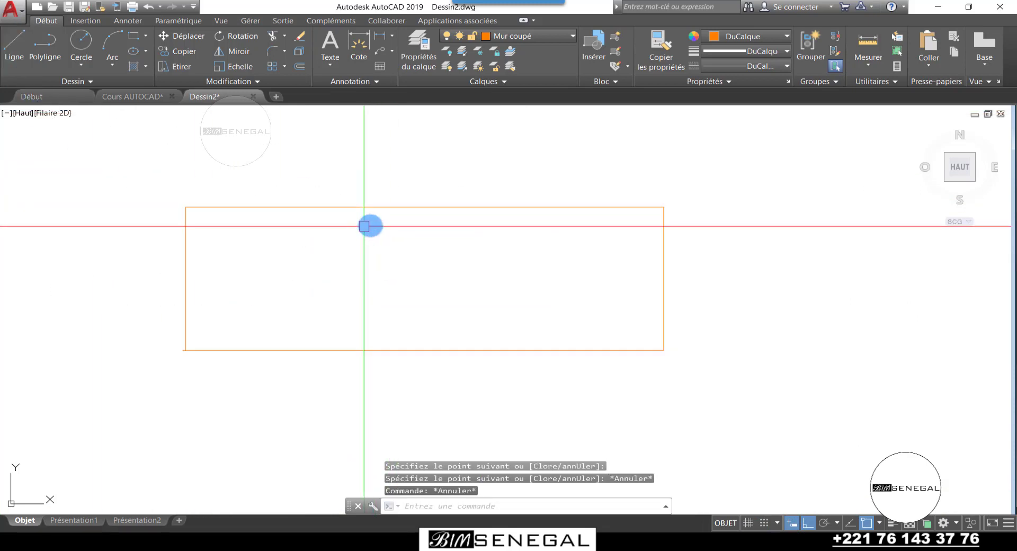
scroll(111, 270, "down", 4)
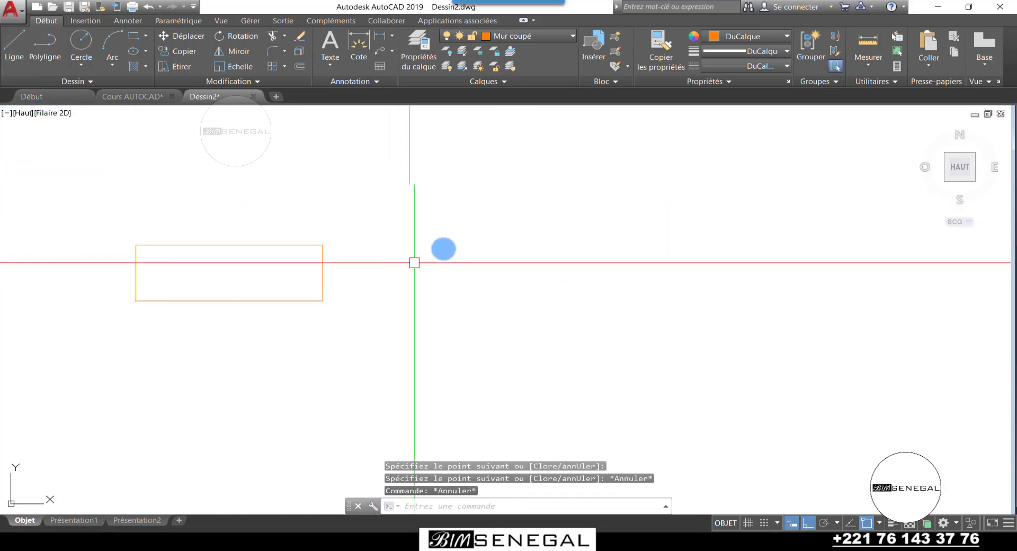
Make layer 0 current and draw a longer horizontal rectangle beside the orange one with the Rectangle command
scroll(443, 245, "up", 2)
left_click(548, 38)
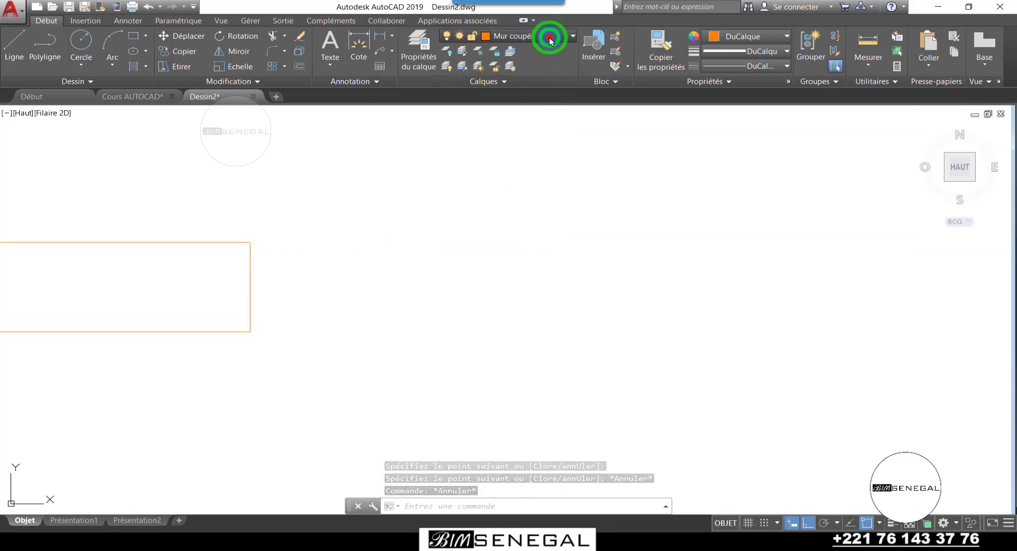
left_click(520, 53)
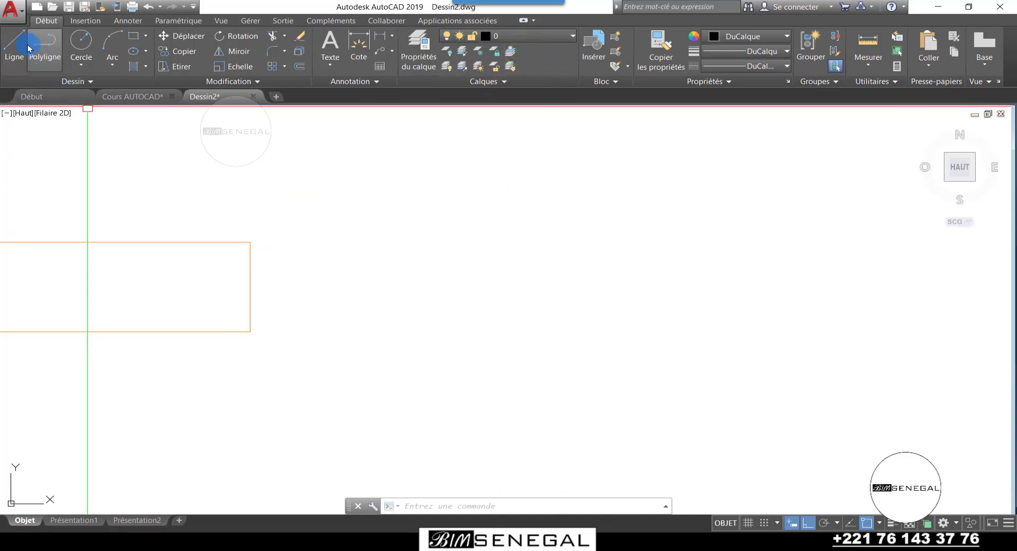
left_click(134, 35)
scroll(225, 265, "down", 4)
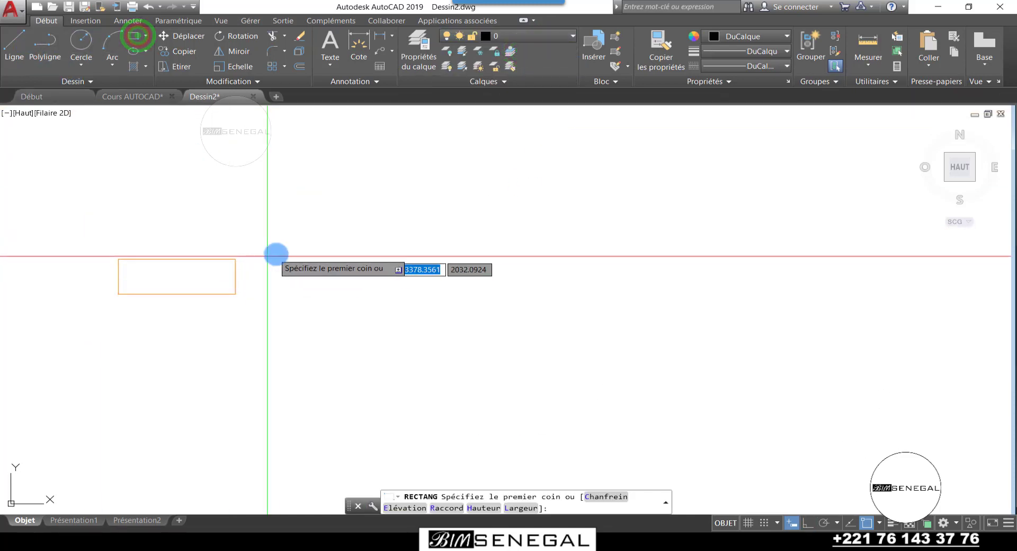
scroll(109, 290, "up", 2)
left_click(402, 295)
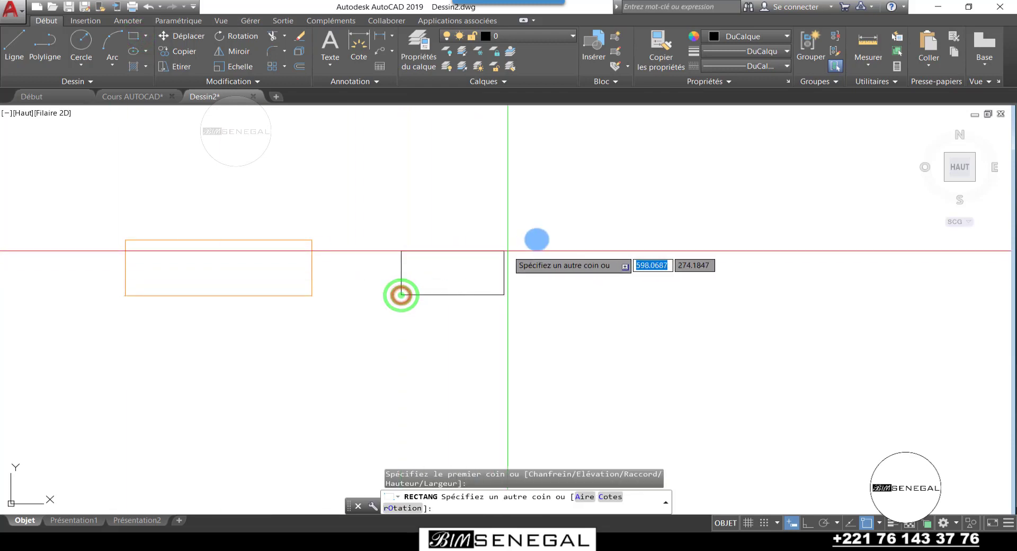
left_click(710, 246)
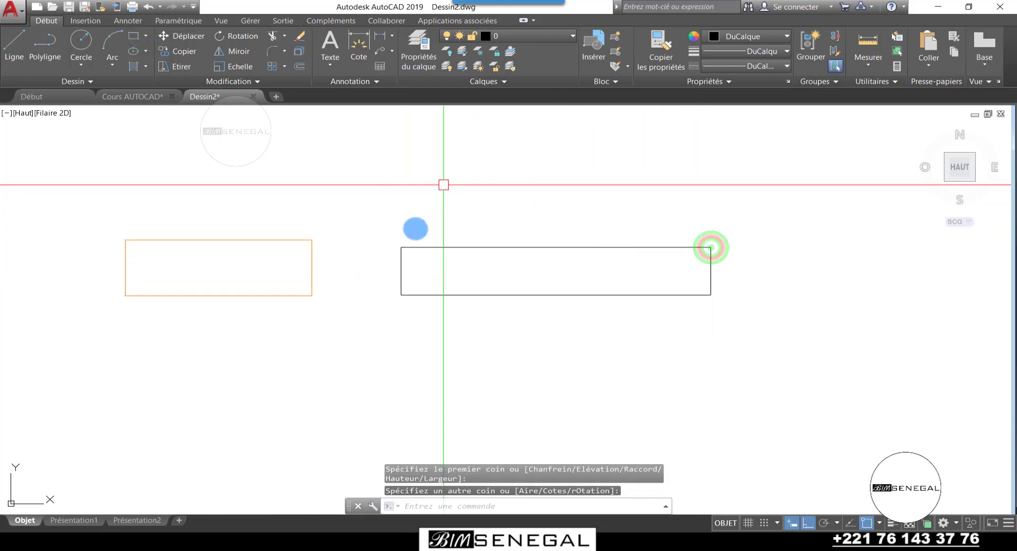
scroll(635, 245, "up", 2)
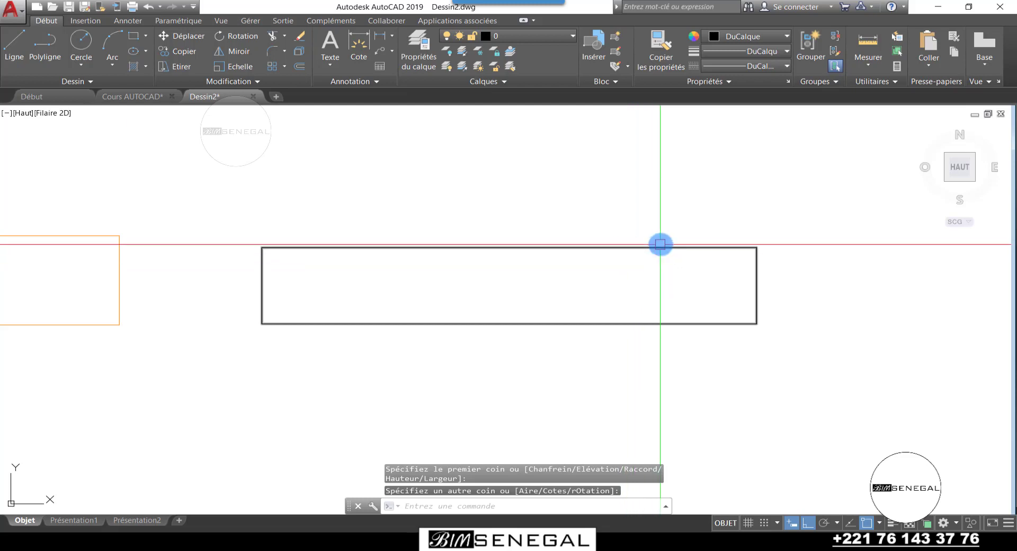
scroll(661, 245, "down", 2)
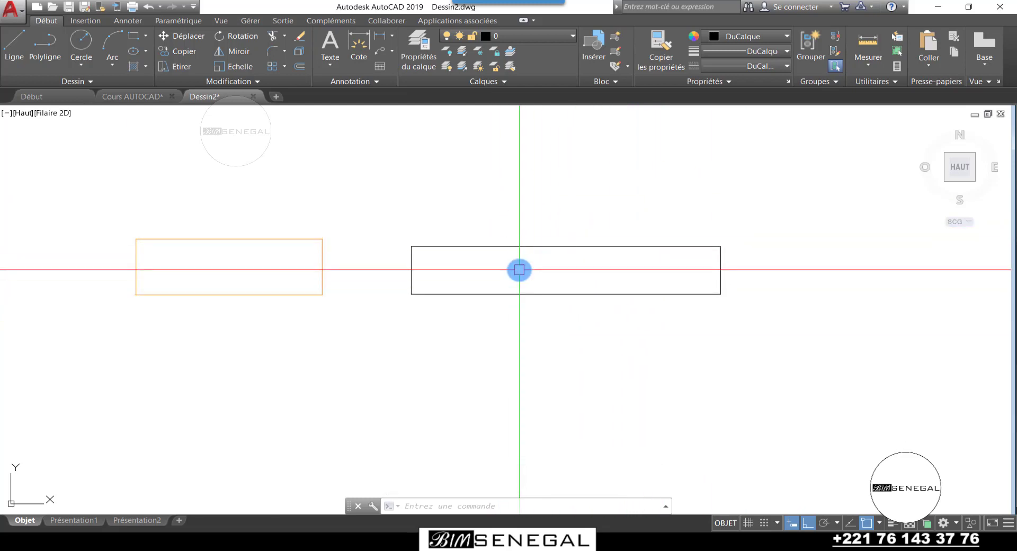
Move the black rectangle from layer 0 to the Mur coupé layer and clear the selection
left_click(382, 209)
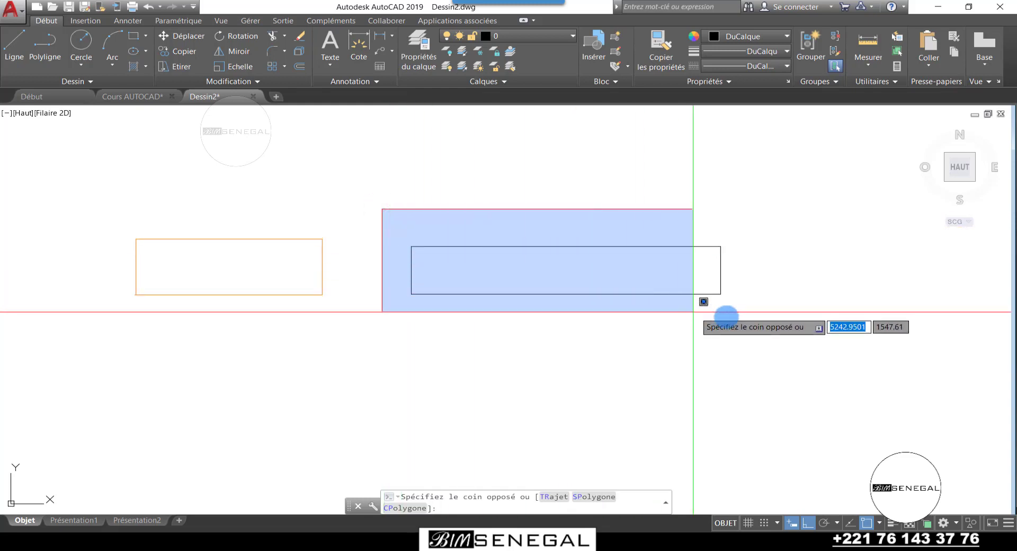
left_click(771, 323)
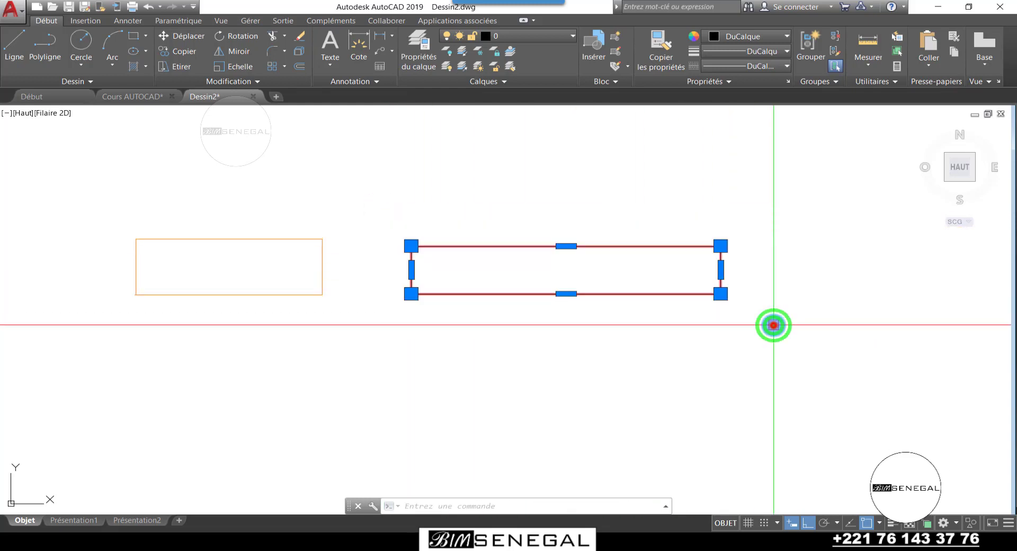
left_click(564, 43)
left_click(528, 81)
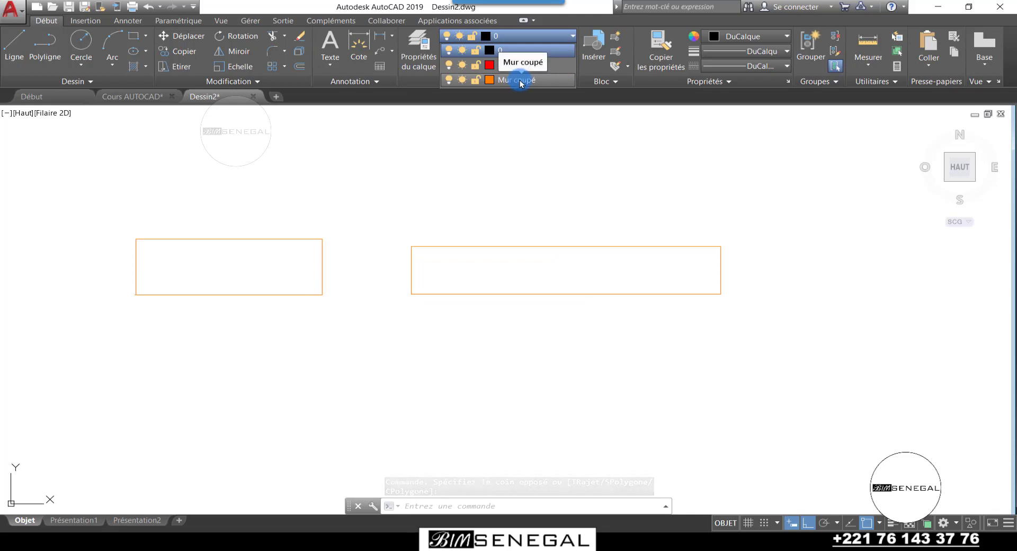
left_click(521, 80)
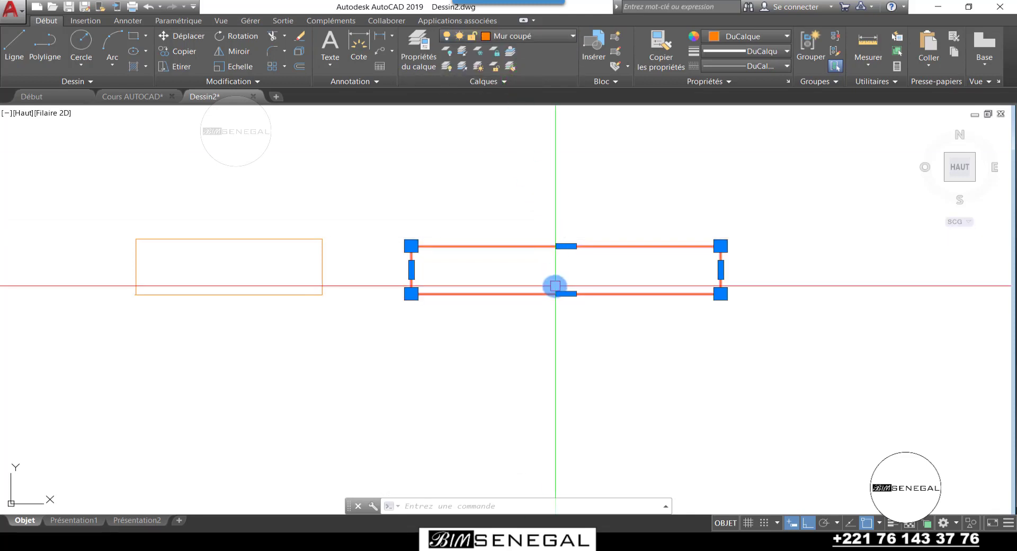
scroll(555, 285, "up", 2)
left_click(552, 286)
key("Escape")
scroll(609, 288, "down", 2)
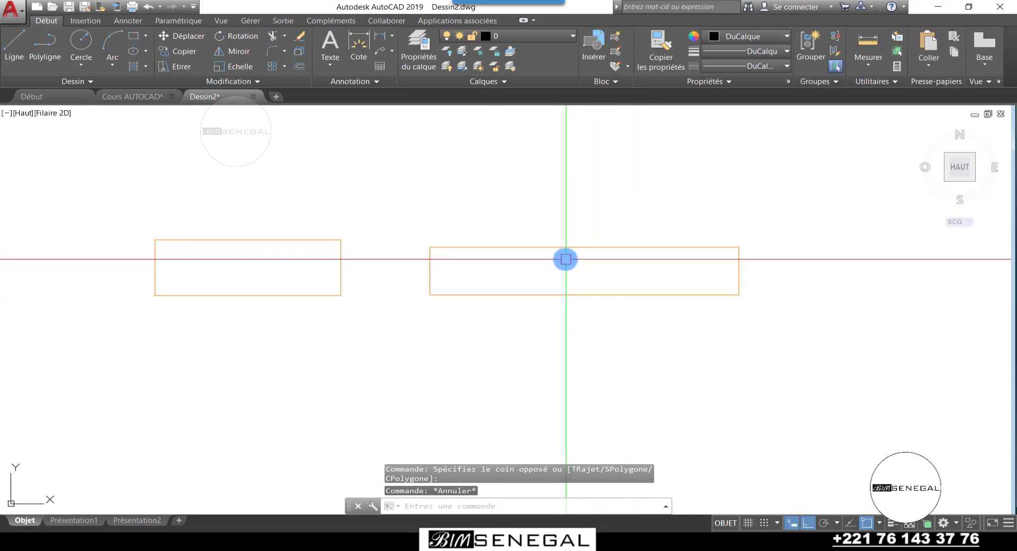
Alternate the current layer between Ligne cachée and Mur coupé, finishing with Ligne cachée as the current layer
left_click(523, 30)
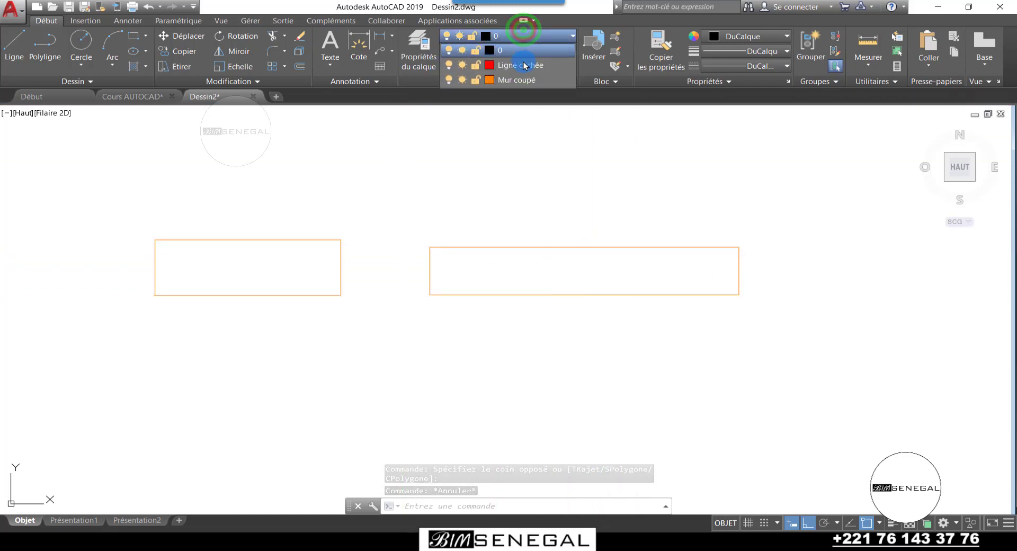
left_click(521, 65)
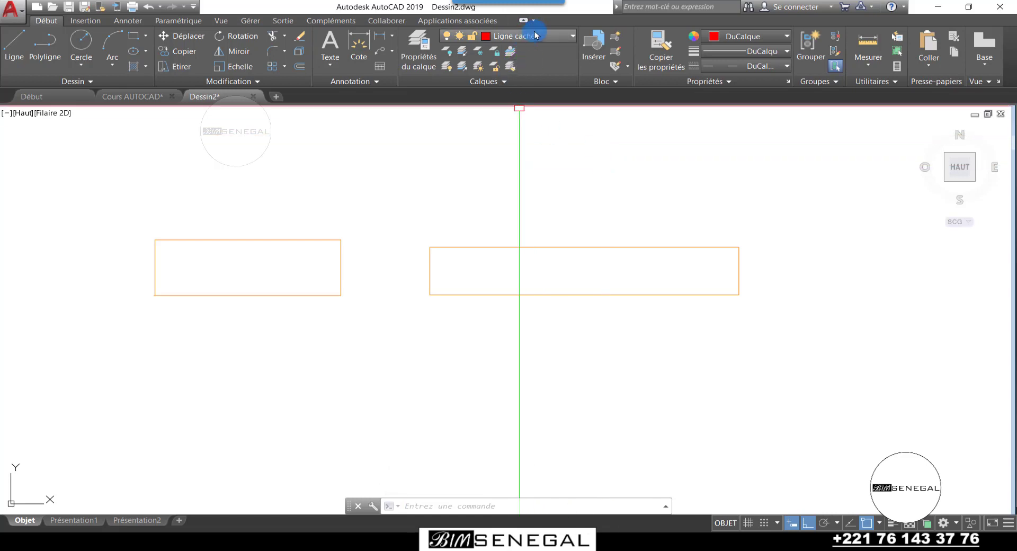
left_click(535, 35)
left_click(522, 81)
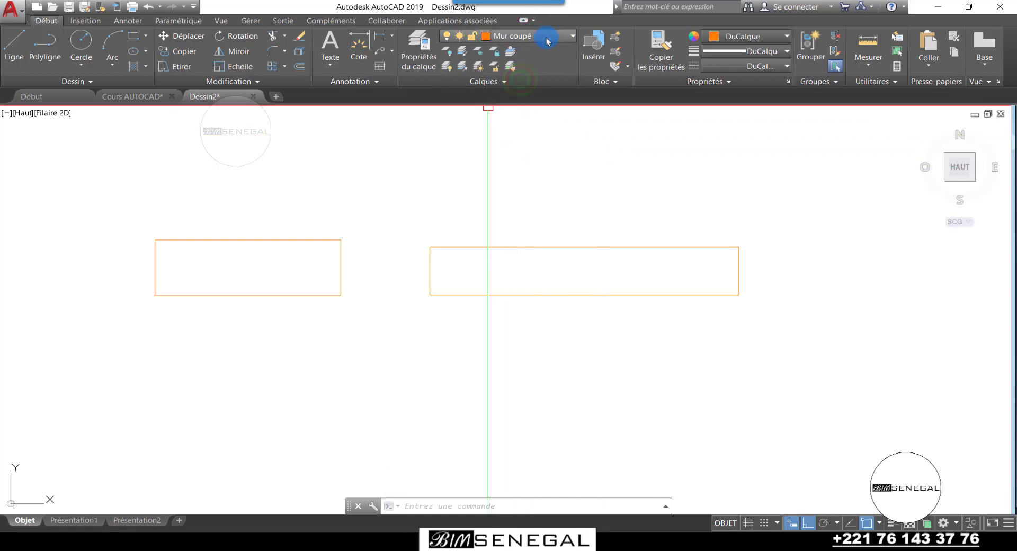
left_click(546, 36)
left_click(532, 64)
scroll(528, 207, "down", 4)
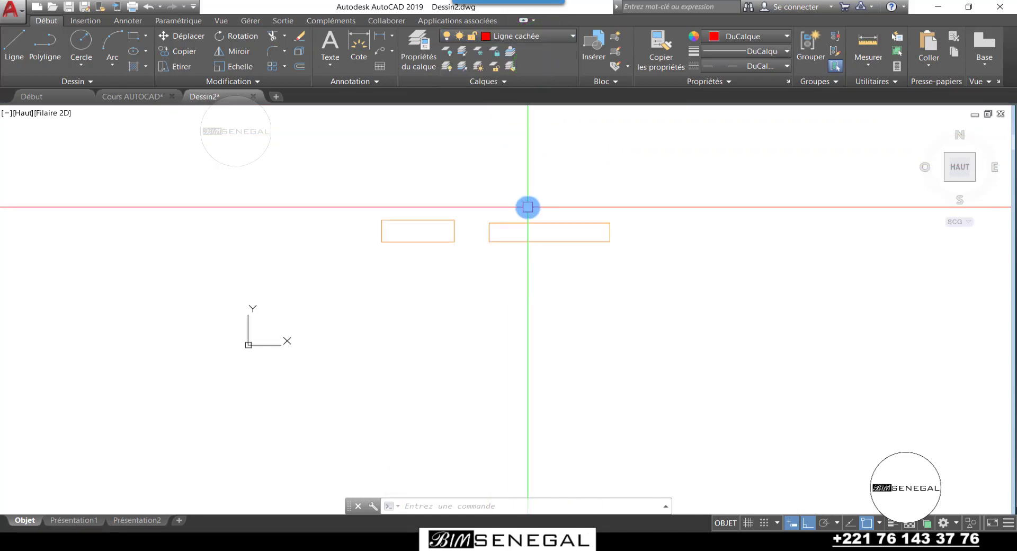
scroll(599, 261, "up", 2)
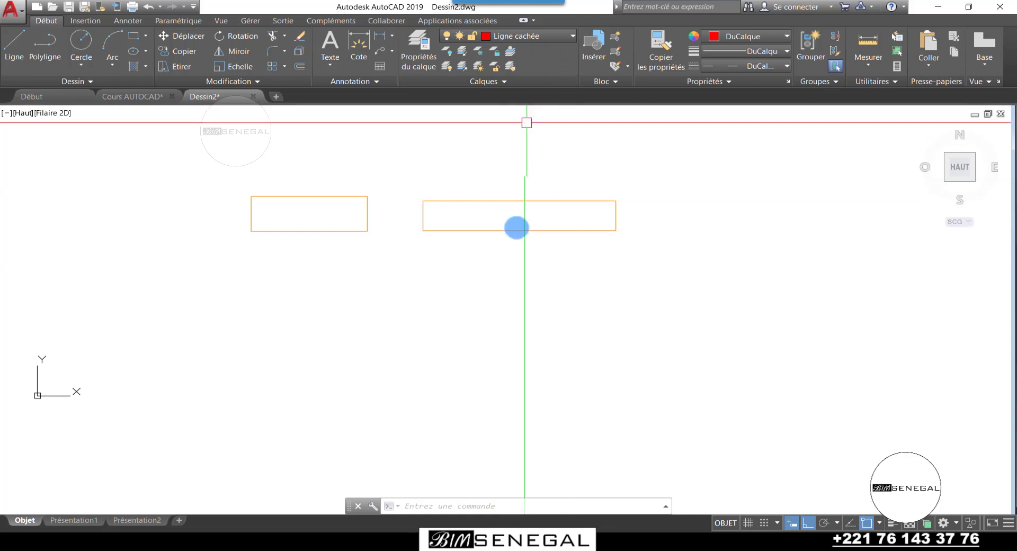
left_click(553, 37)
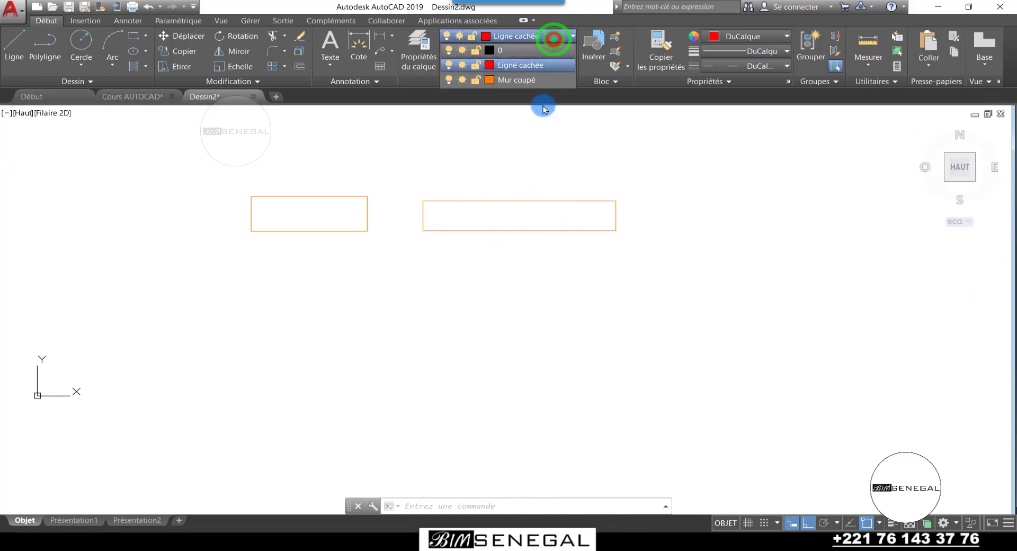
left_click(546, 82)
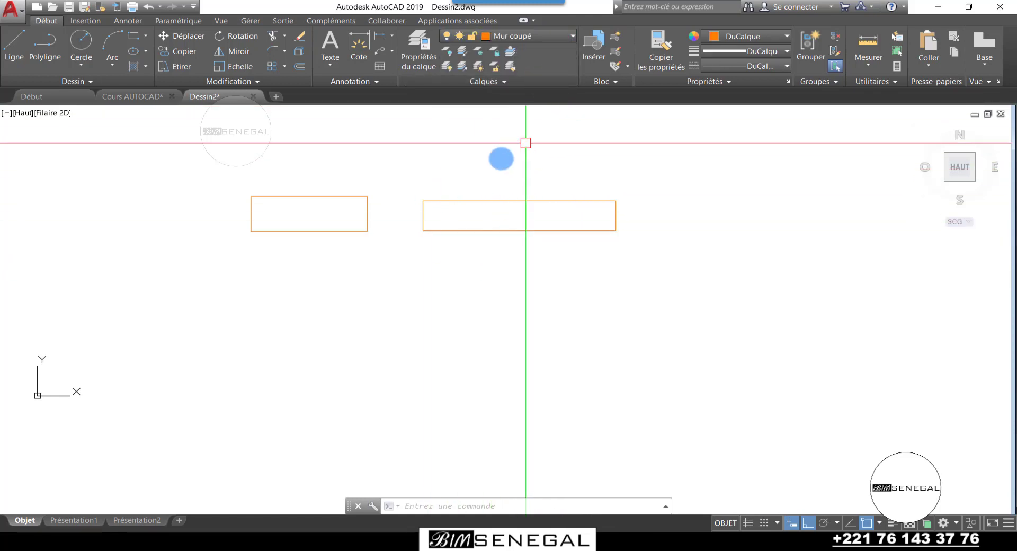
left_click(560, 35)
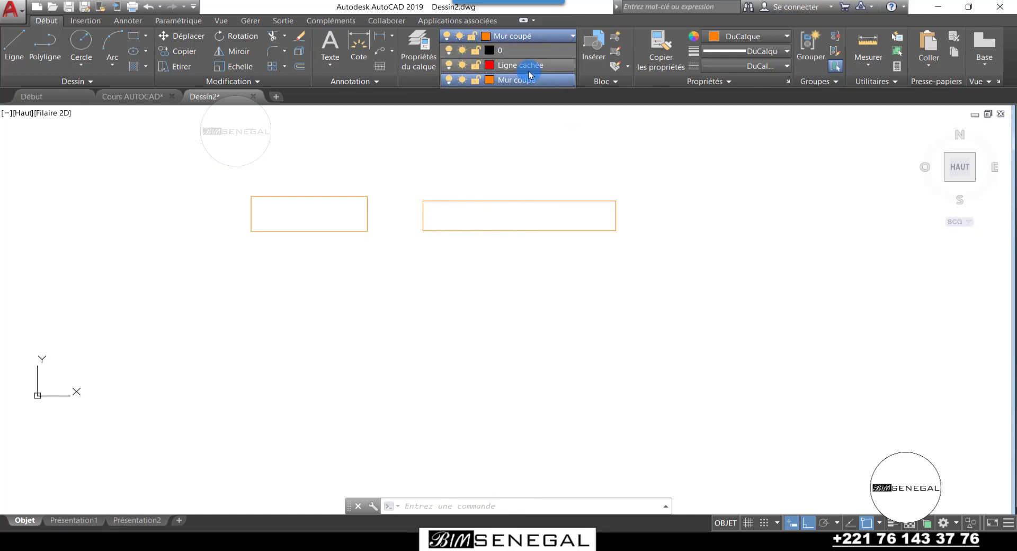
left_click(537, 65)
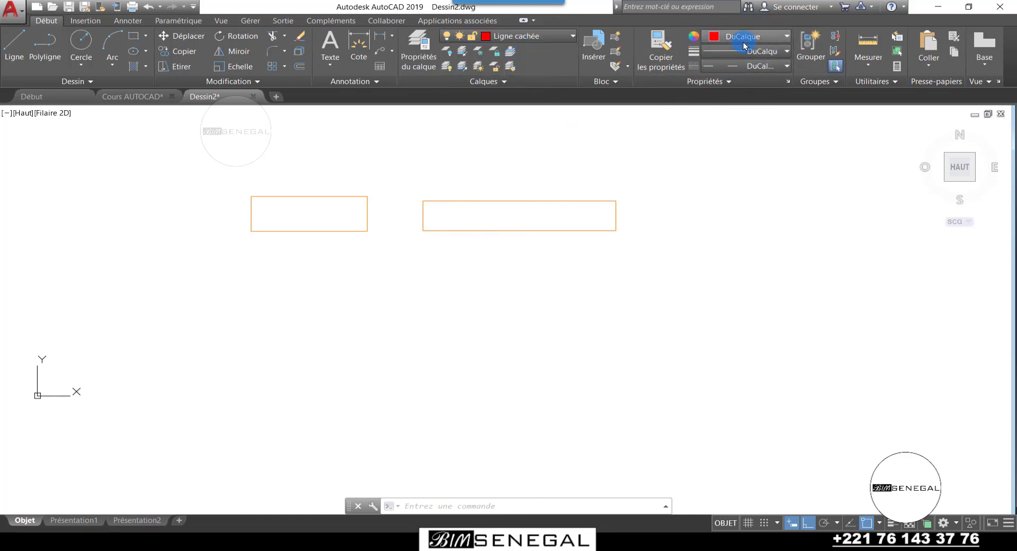
Examine the colour, lineweight and linetype properties that the current Ligne cachée layer applies, and close the lineweight choices without changing them
scroll(609, 175, "up", 2)
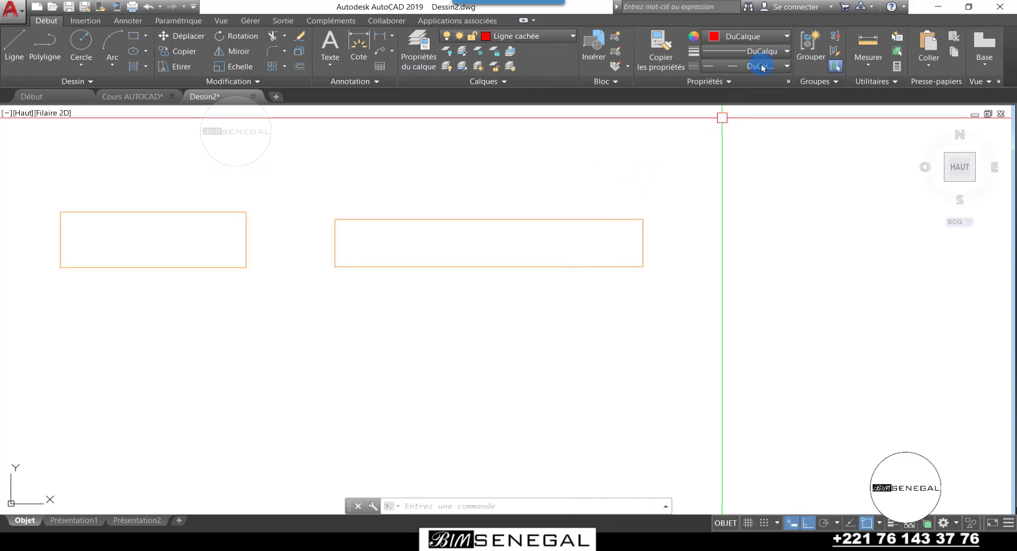
left_click(727, 39)
left_click(729, 51)
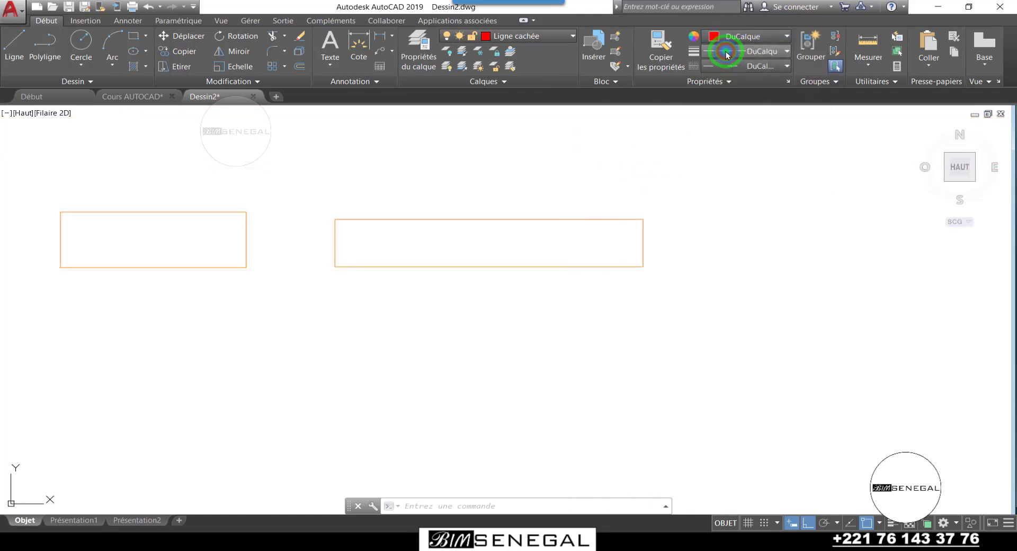
left_click(734, 53)
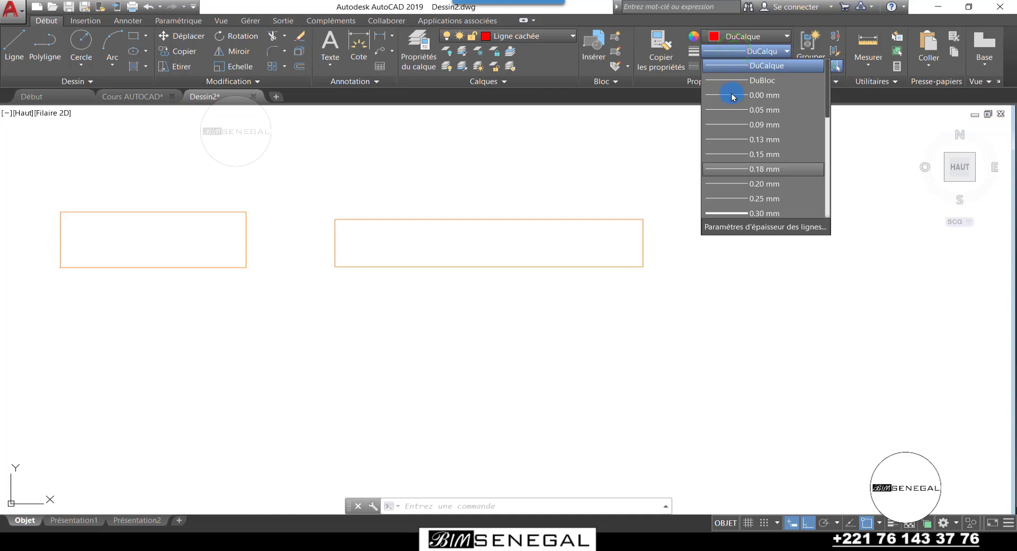
left_click(709, 42)
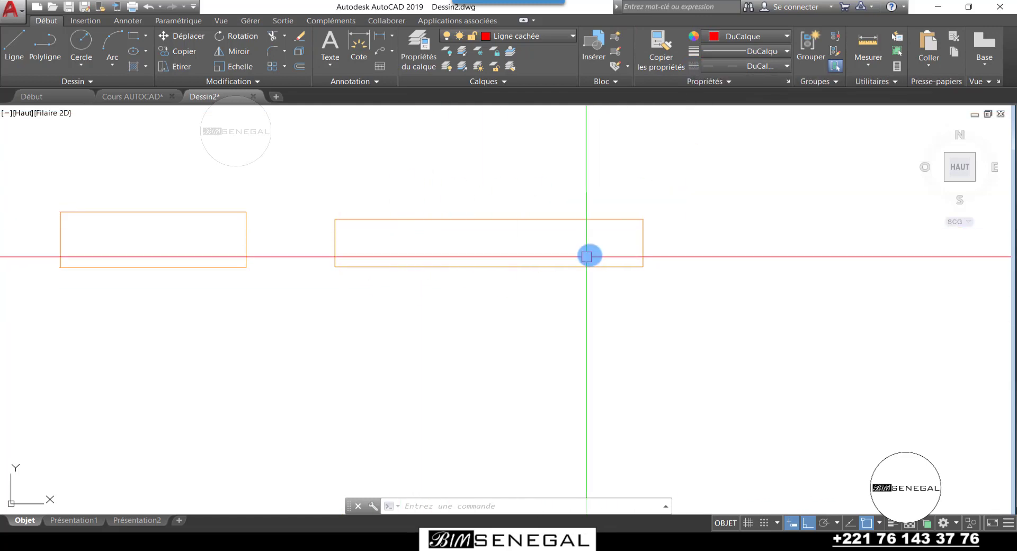
scroll(463, 243, "down", 2)
scroll(593, 240, "up", 2)
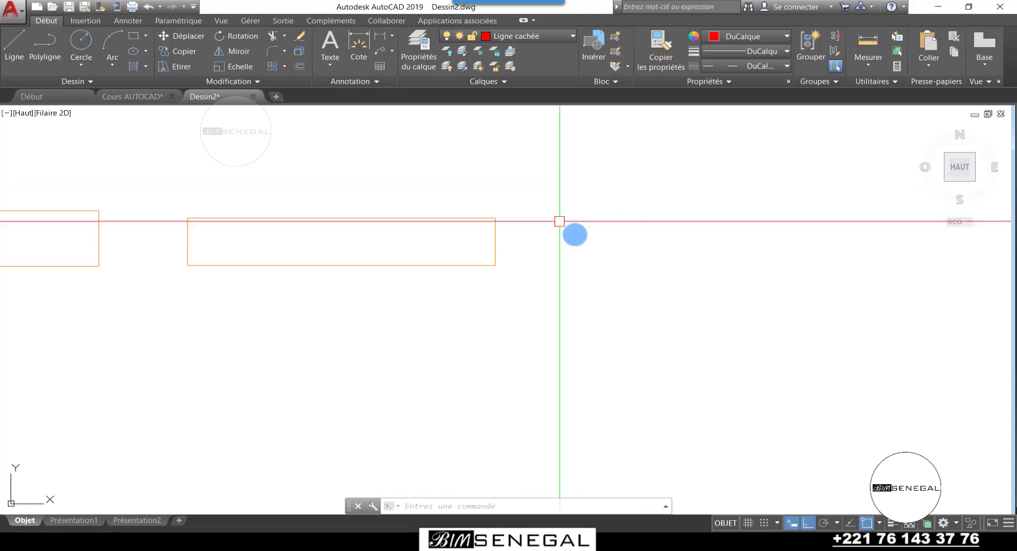
Switch to Mur coupé and back to Ligne cachée, and draw a horizontal rectangle to the right of the orange ones with the Rectangle command
left_click(528, 44)
left_click(518, 82)
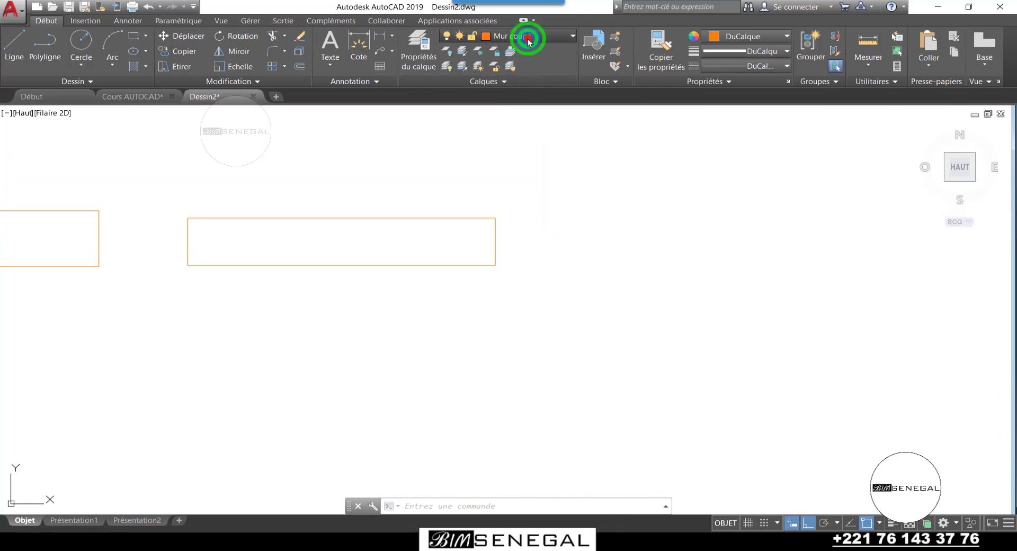
left_click(528, 38)
left_click(518, 71)
scroll(318, 249, "down", 4)
scroll(479, 243, "up", 2)
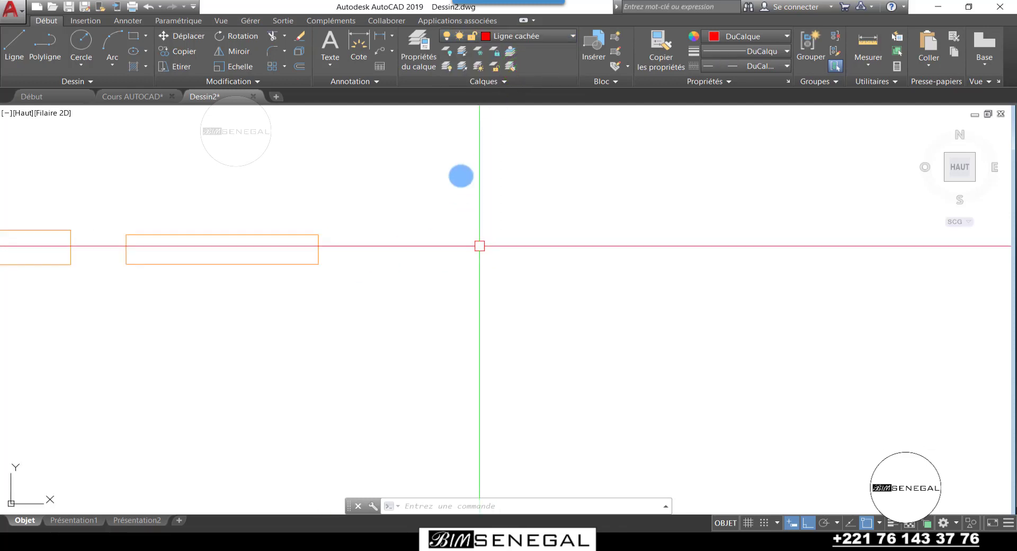
left_click(132, 40)
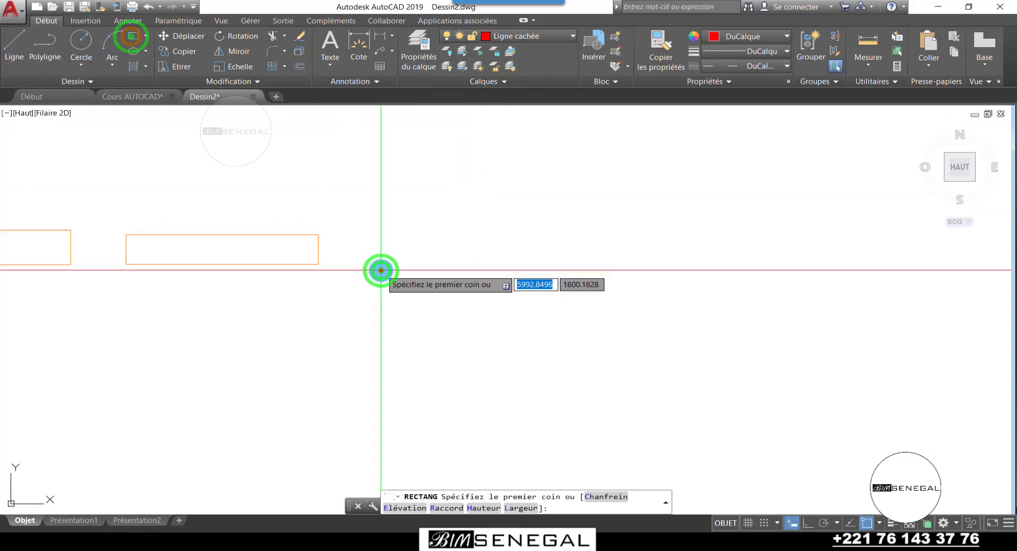
left_click(380, 270)
scroll(639, 221, "up", 4)
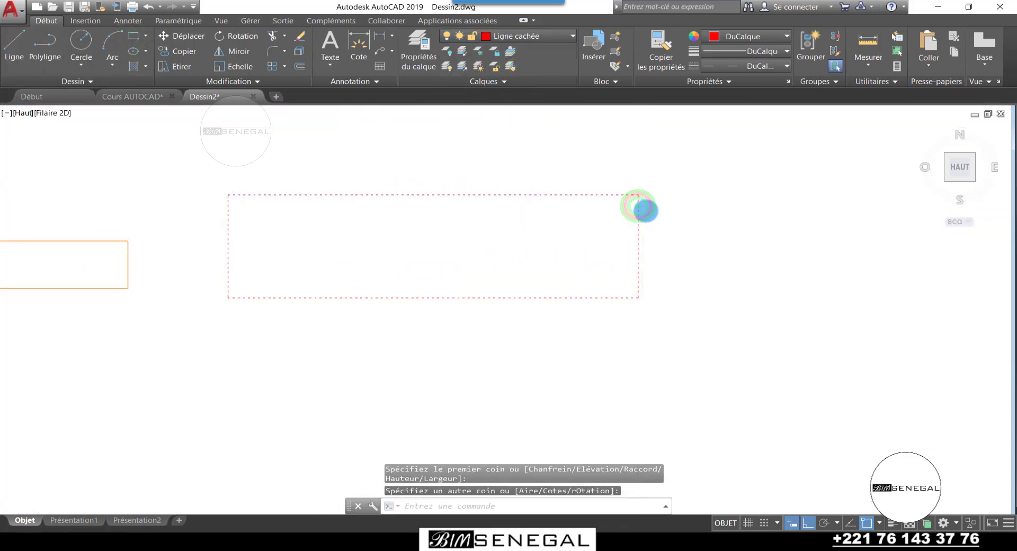
scroll(636, 188, "down", 2)
scroll(259, 289, "down", 2)
left_click(139, 96)
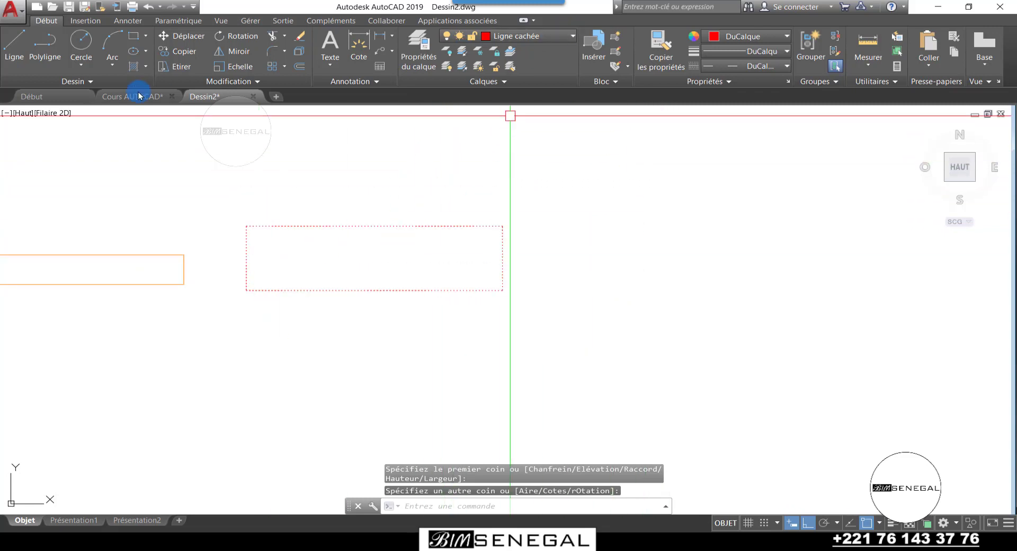
Draw a smaller horizontal rectangle inside the red dashed one on the Ligne cachée layer with the Rectangle command
left_click(131, 39)
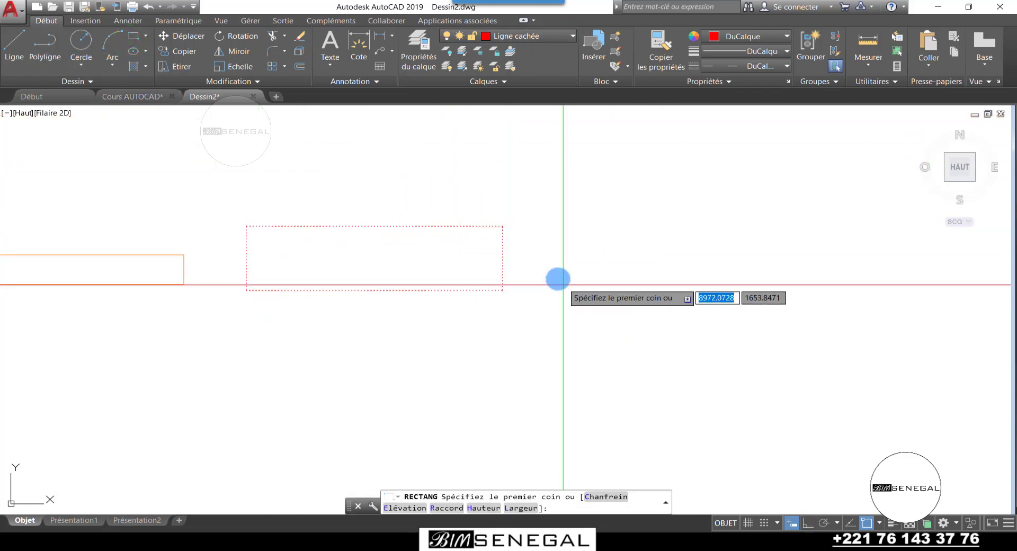
scroll(360, 286, "up", 2)
left_click(242, 209)
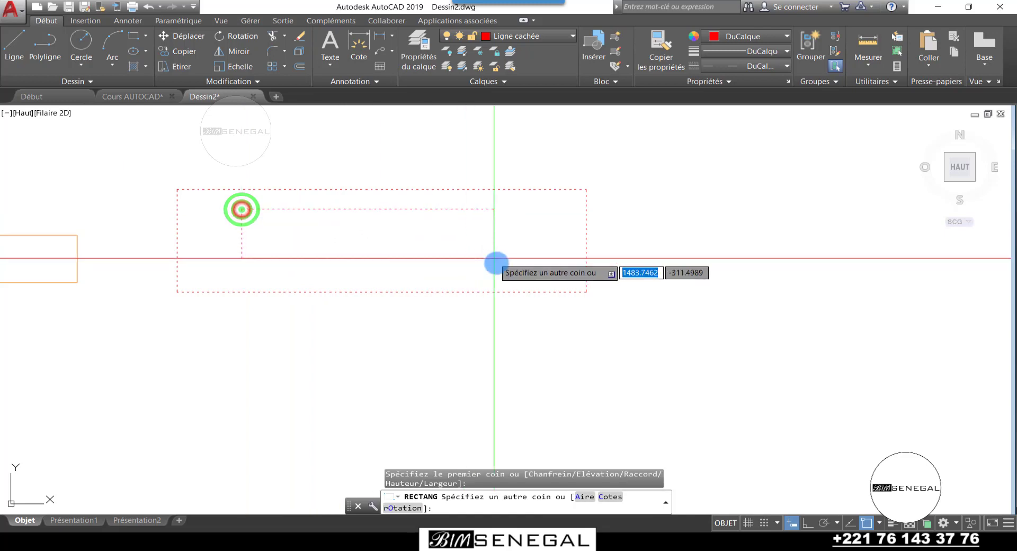
left_click(508, 269)
scroll(259, 199, "up", 2)
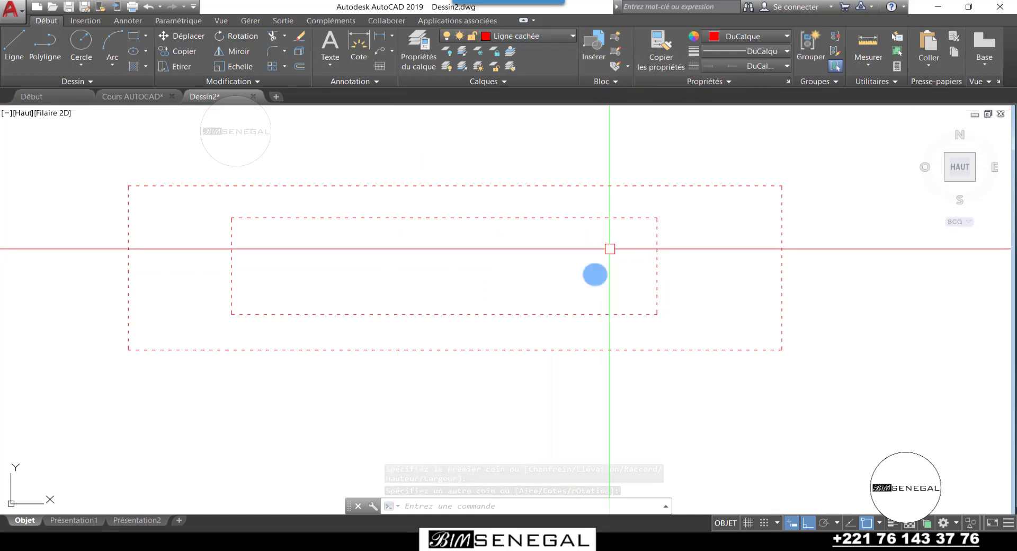
Select the inner dashed rectangle and override its layer colour with Blanc from the index colours
left_click(699, 281)
left_click(585, 256)
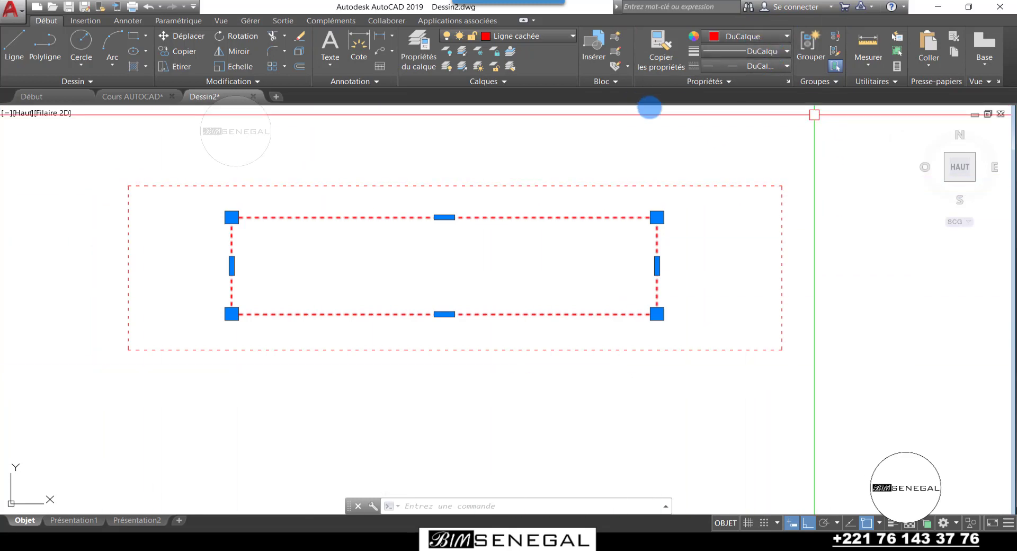
left_click(752, 37)
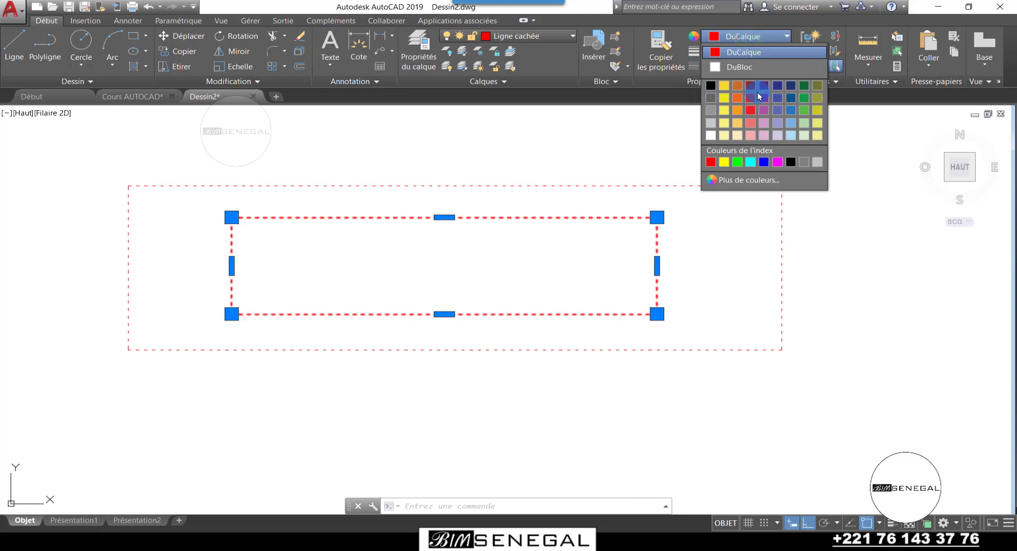
left_click(790, 161)
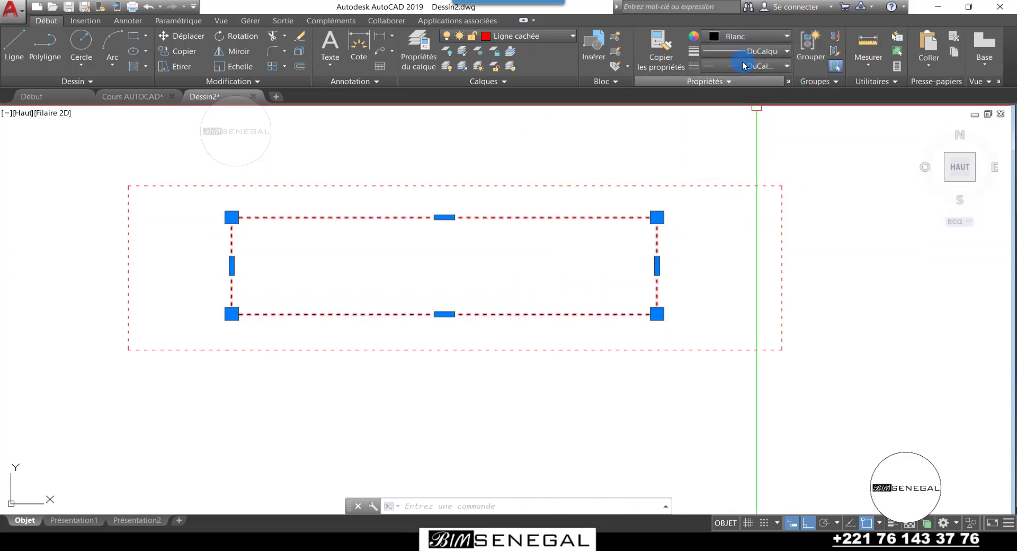
Try the ACAD_ISO04W100 linetype on the selected inner rectangle and inspect its line pattern up close
left_click(744, 65)
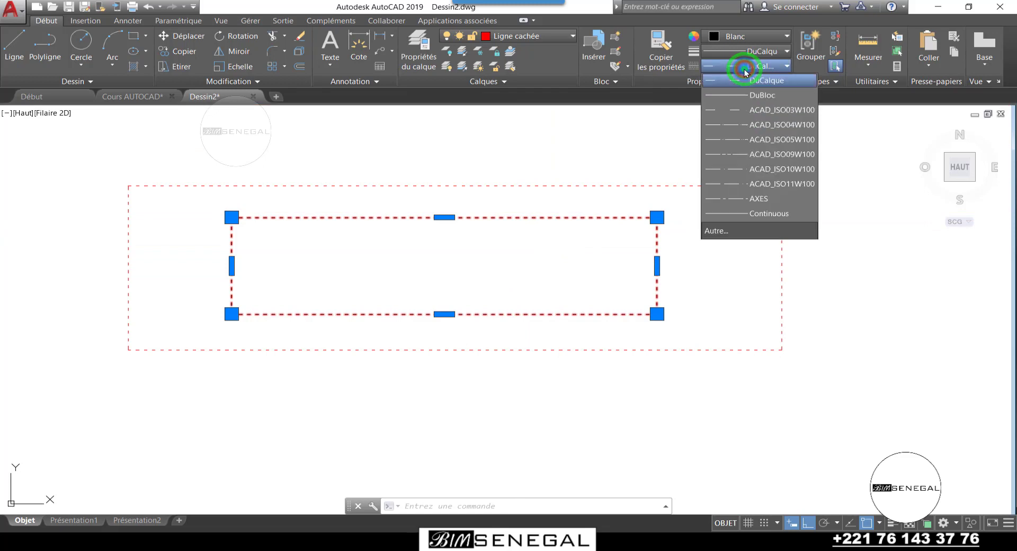
left_click(736, 128)
scroll(710, 213, "up", 5)
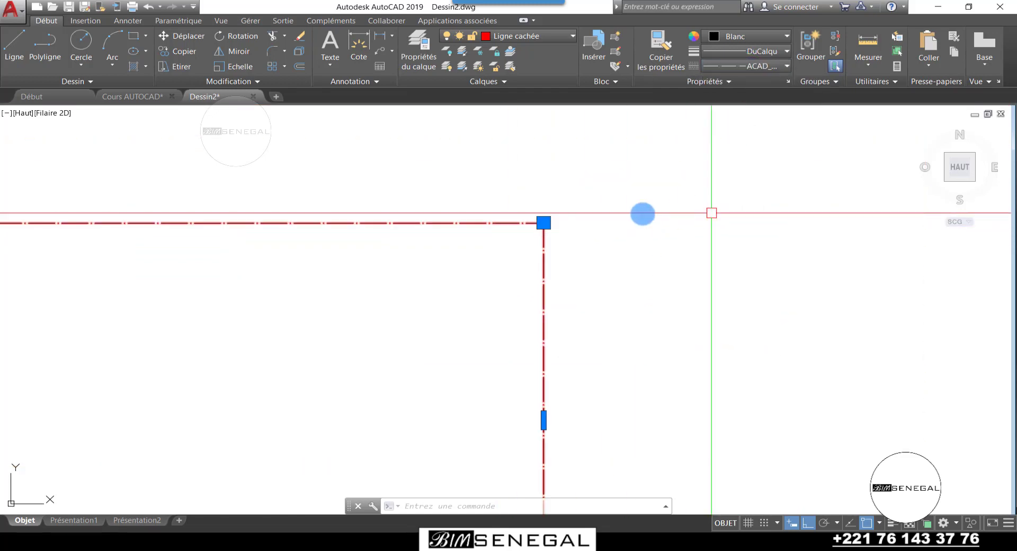
scroll(609, 297, "down", 5)
scroll(579, 243, "up", 2)
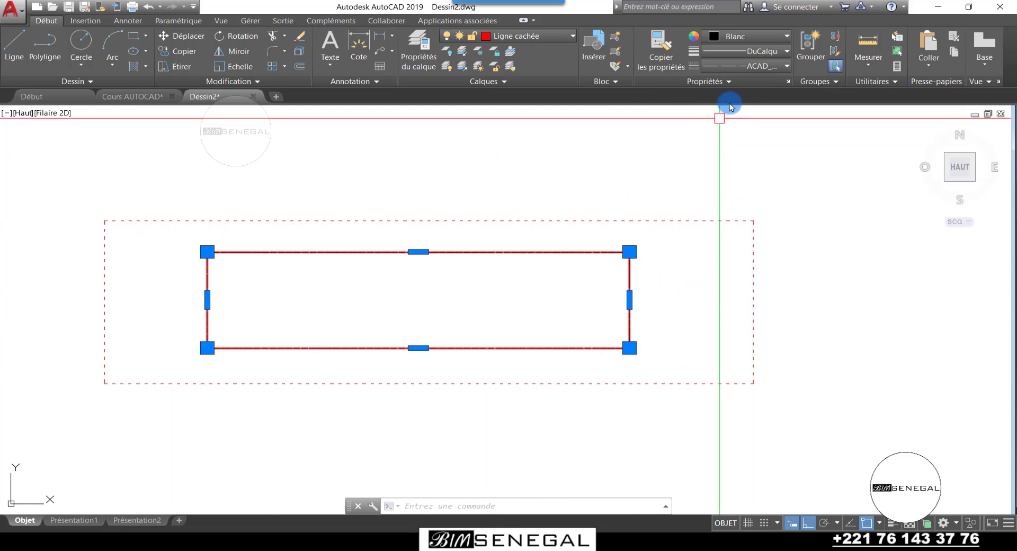
Set the inner rectangle's linetype to AXES and its lineweight to 0.60 mm
left_click(758, 66)
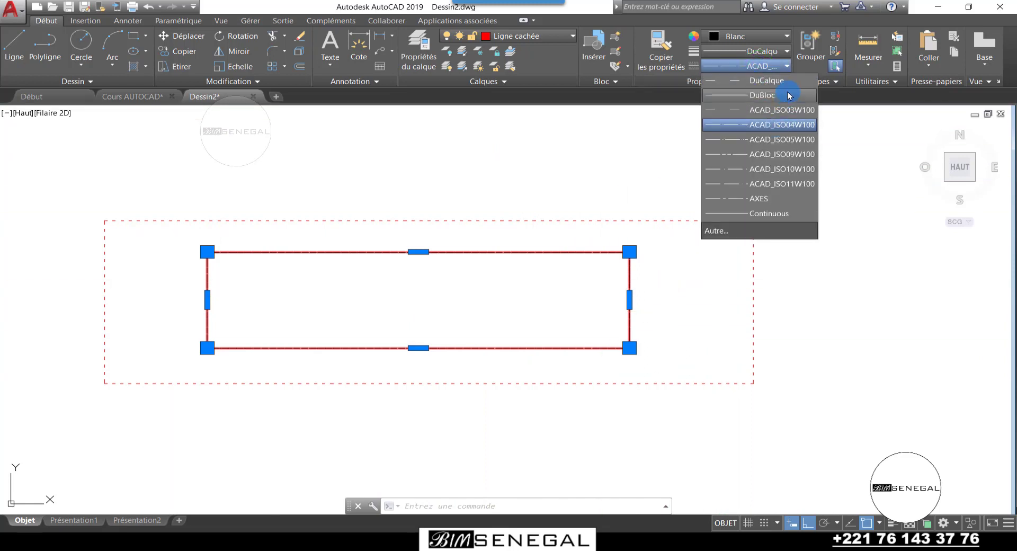
left_click(751, 199)
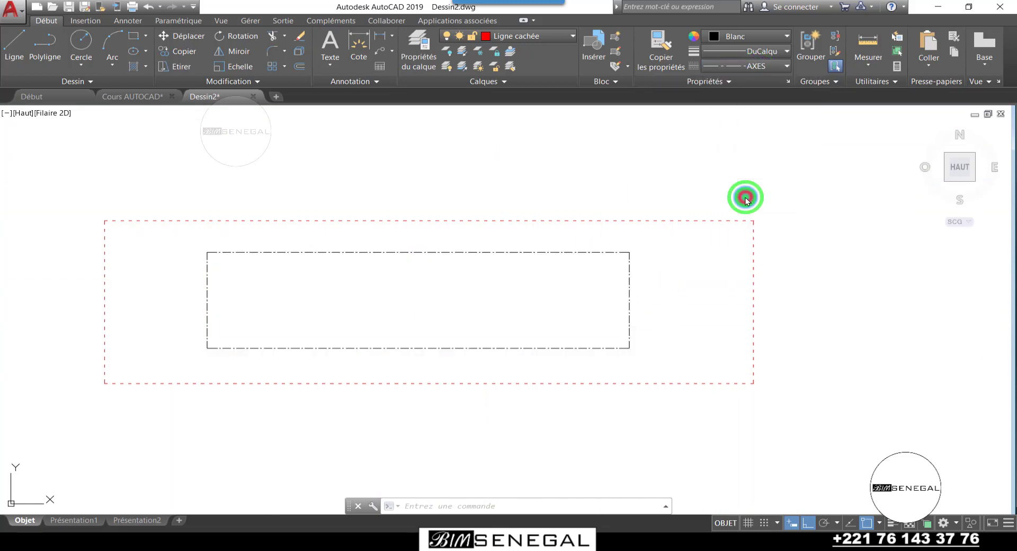
left_click(775, 53)
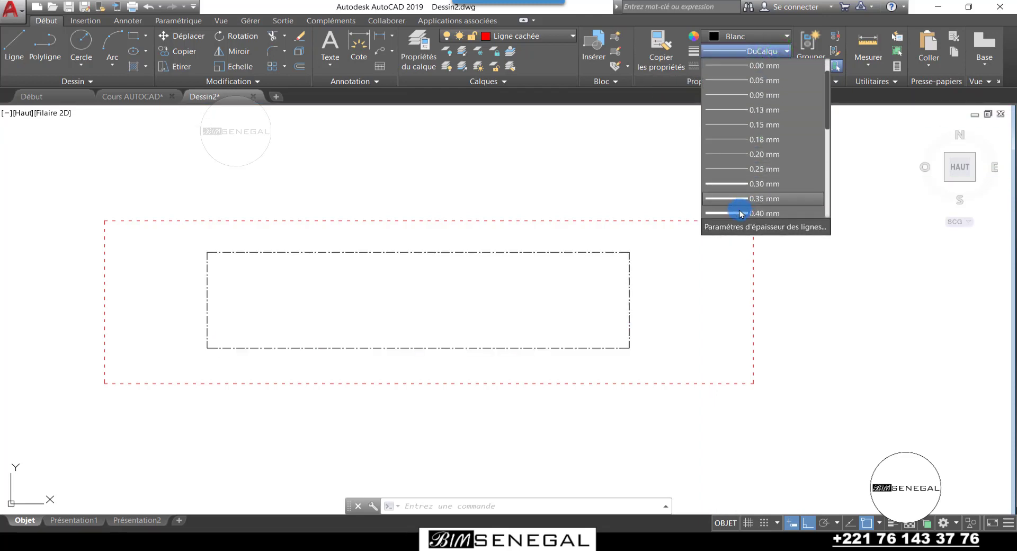
left_click(728, 199)
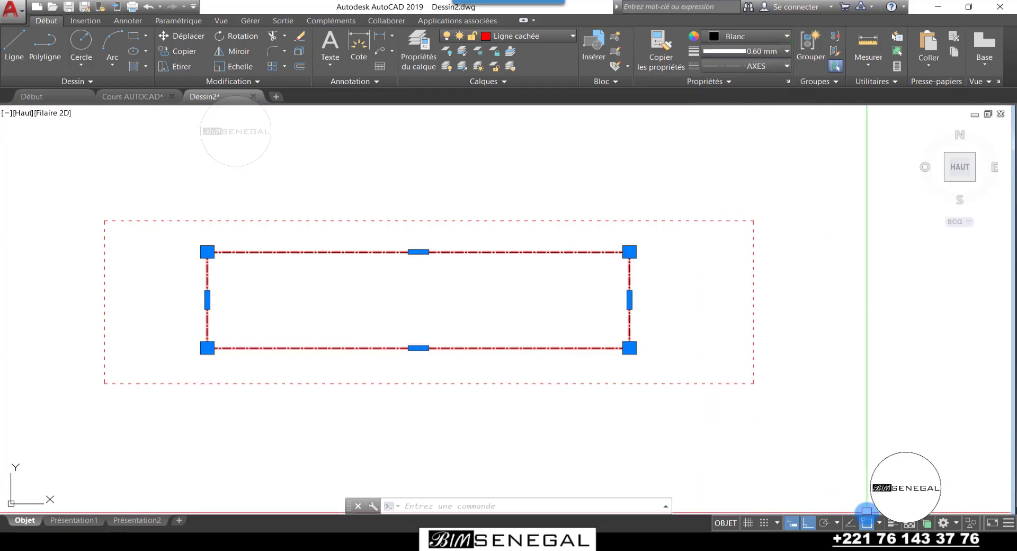
Turn on lineweight display, clear the selection and inspect the inner rectangle's thick outline near its upper right corner
left_click(893, 524)
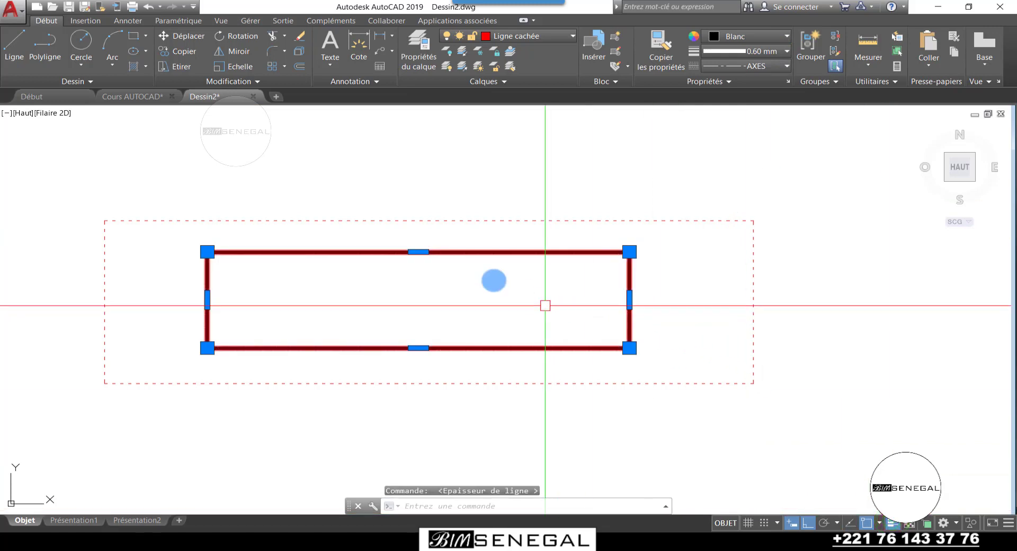
key("Escape")
scroll(619, 265, "up", 4)
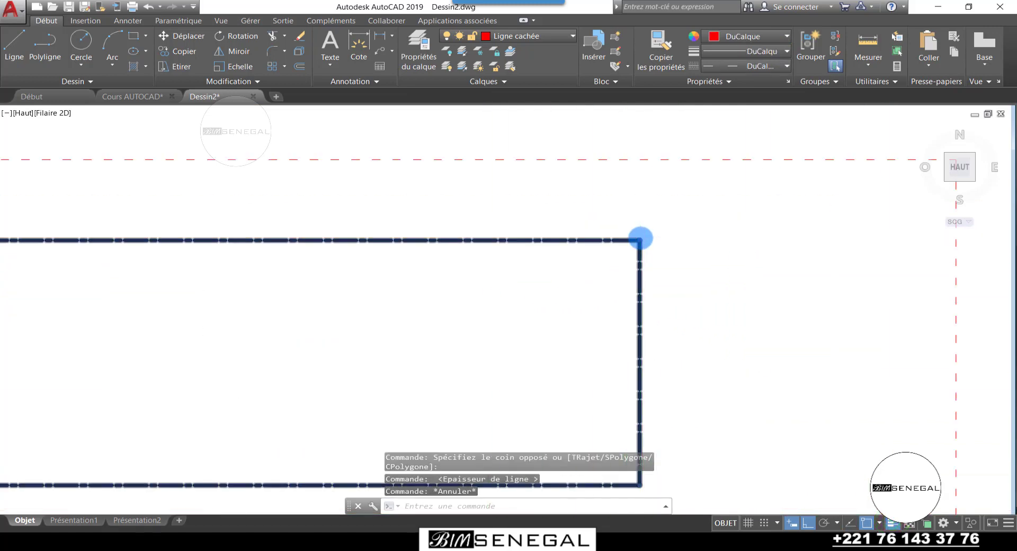
scroll(585, 269, "down", 3)
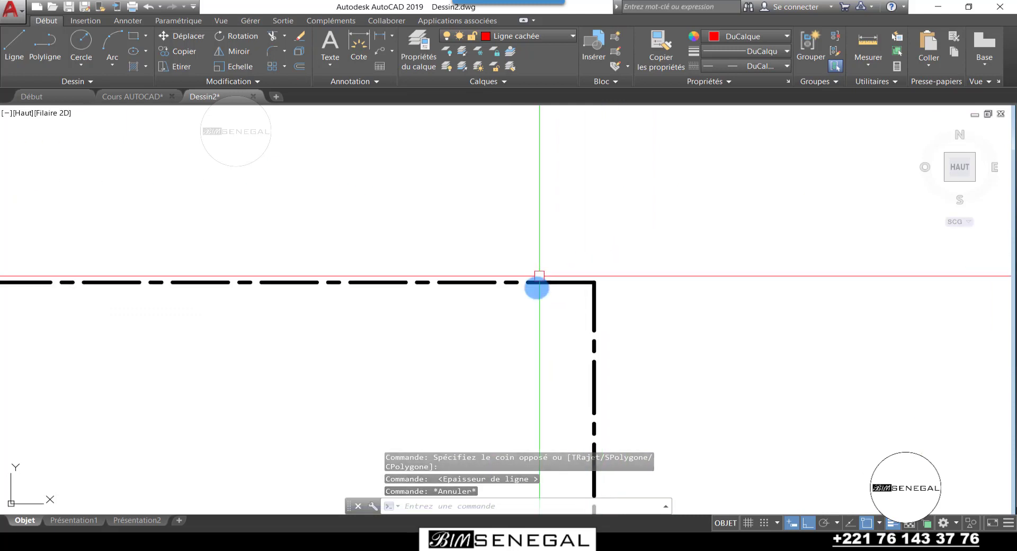
Select the inner rectangle of the dashed pair and return its colour to DuCalque
left_click(536, 296)
left_click(407, 229)
scroll(609, 265, "down", 5)
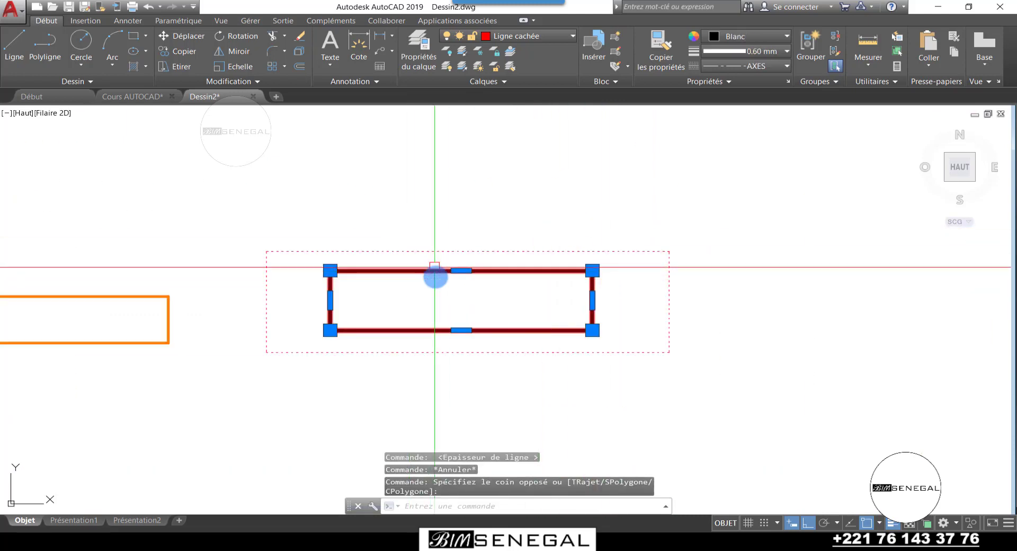
scroll(435, 270, "up", 3)
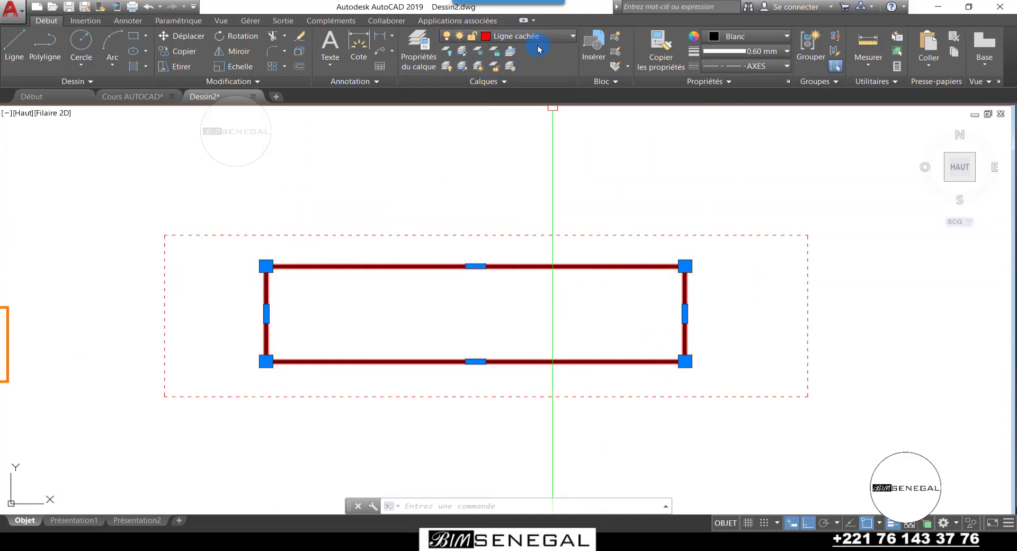
left_click(734, 42)
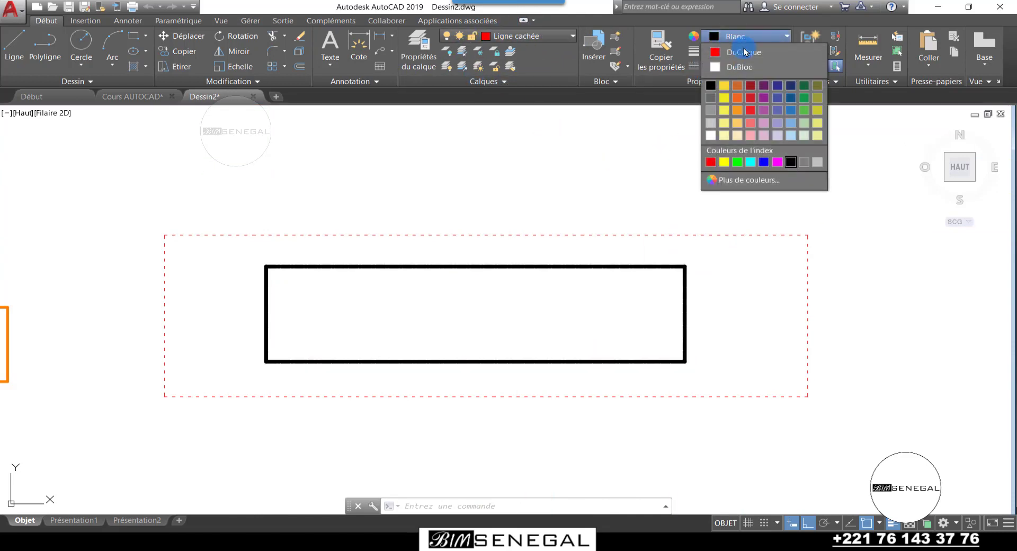
left_click(745, 53)
Return the inner rectangle's lineweight and linetype to DuCalque and clear the selection
left_click(753, 51)
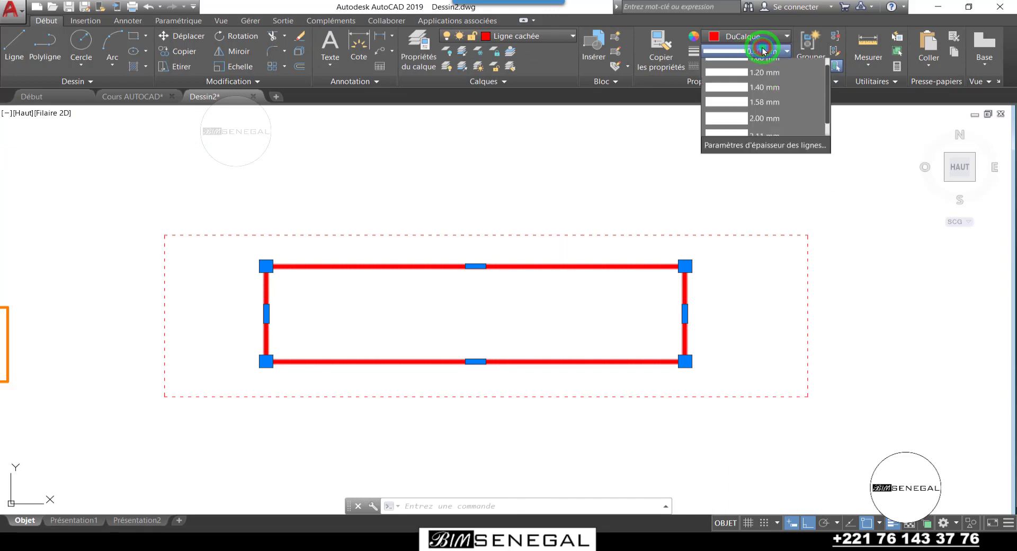
scroll(766, 95, "up", 2)
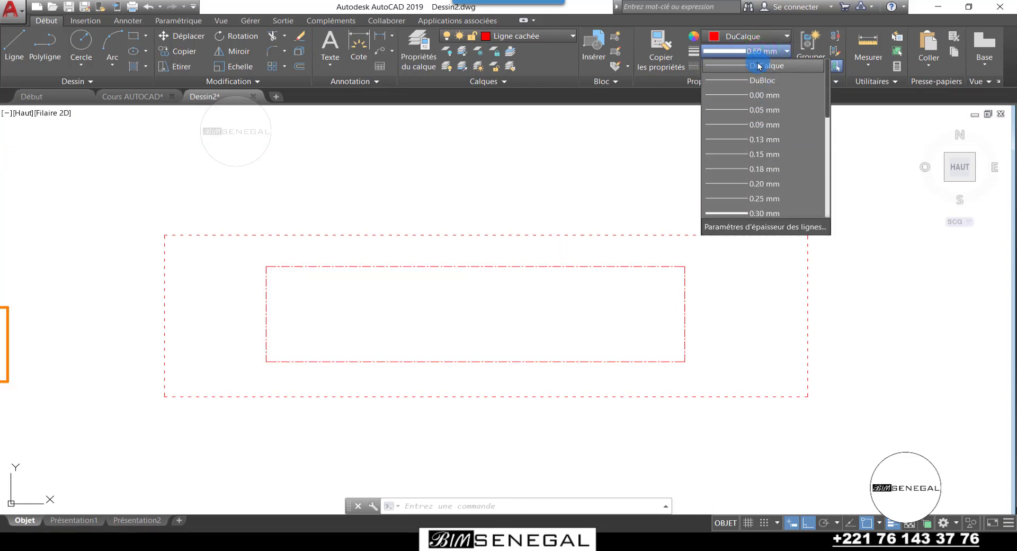
left_click(756, 66)
left_click(772, 66)
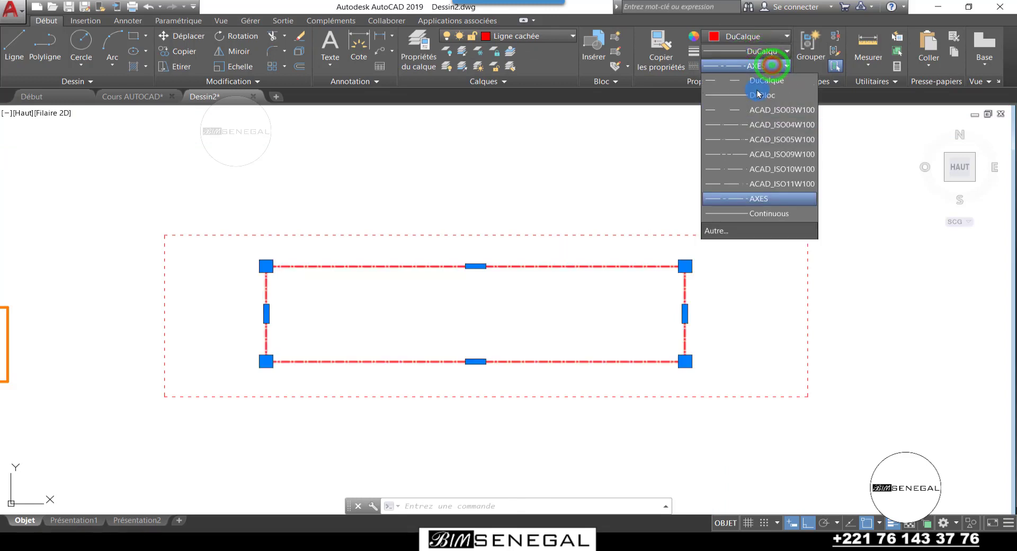
left_click(772, 81)
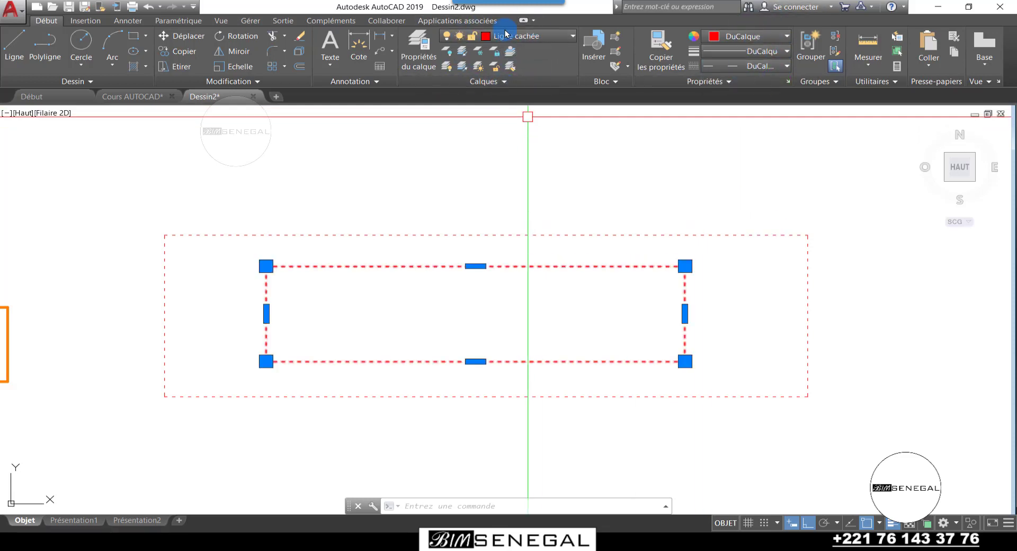
left_click(541, 137)
key("Escape")
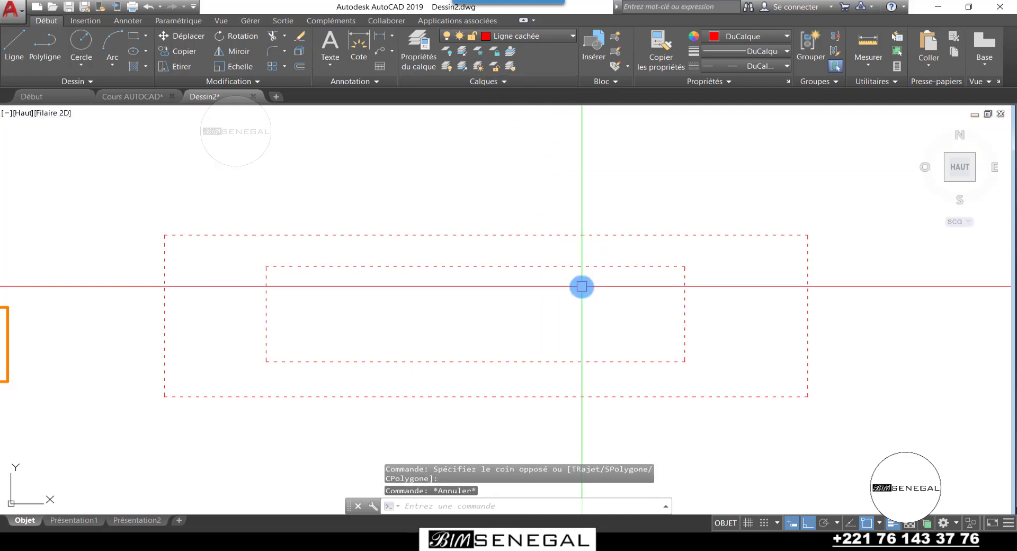
Switch to the Cours AUTOCAD drawing and examine how the ground-floor plan's walls, openings and furniture are drawn
scroll(582, 286, "down", 4)
scroll(589, 283, "down", 3)
scroll(337, 301, "up", 3)
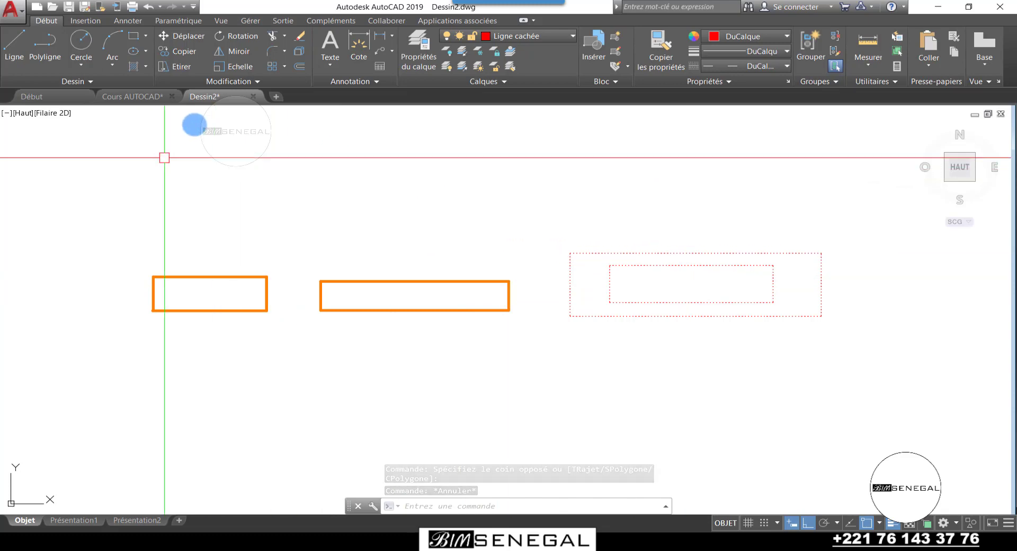
left_click(140, 100)
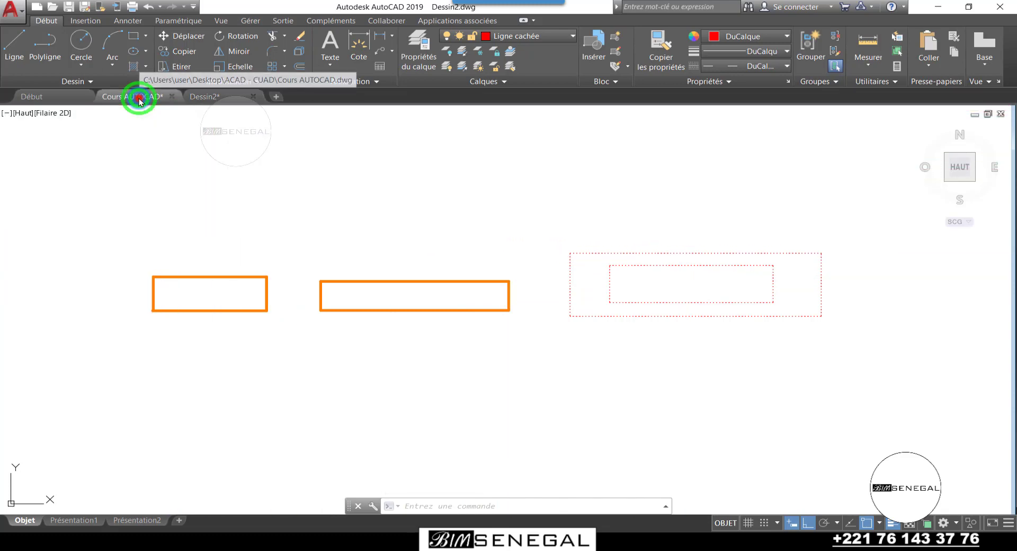
scroll(312, 217, "down", 5)
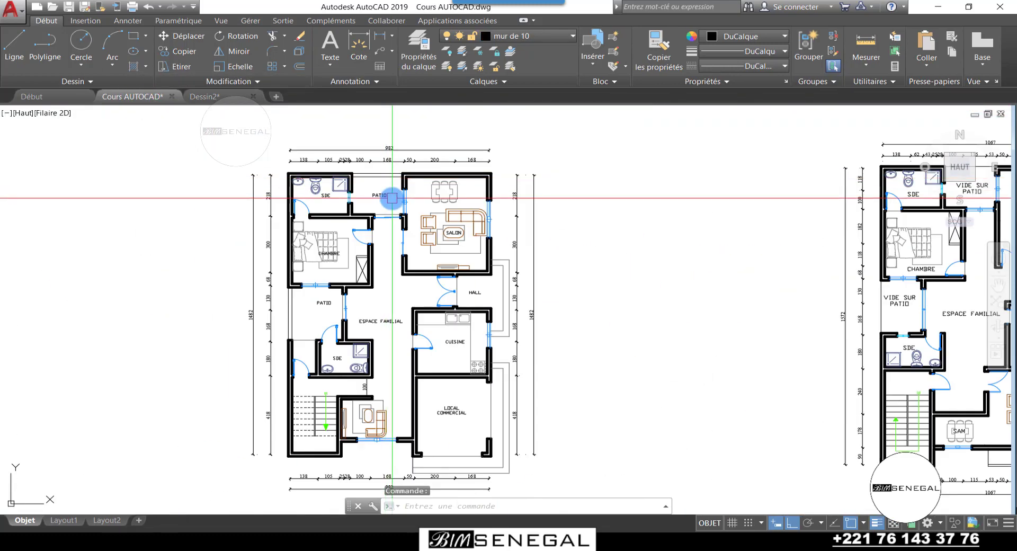
scroll(370, 201, "up", 3)
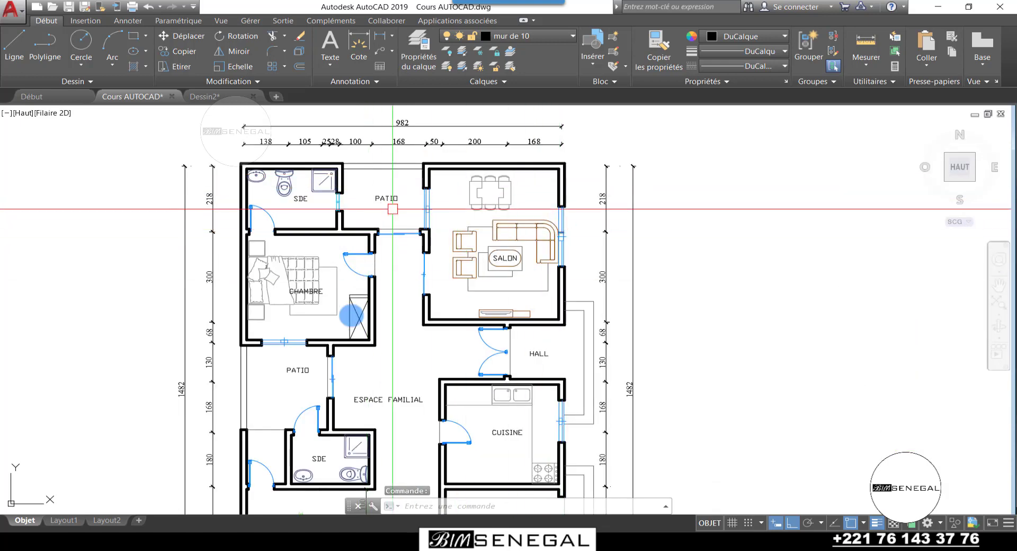
scroll(465, 201, "down", 4)
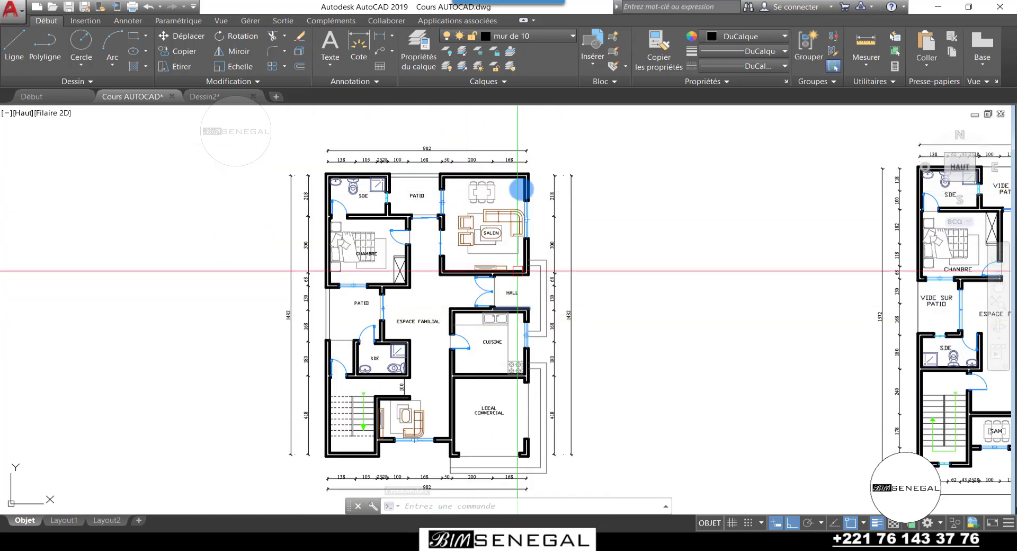
scroll(535, 217, "up", 2)
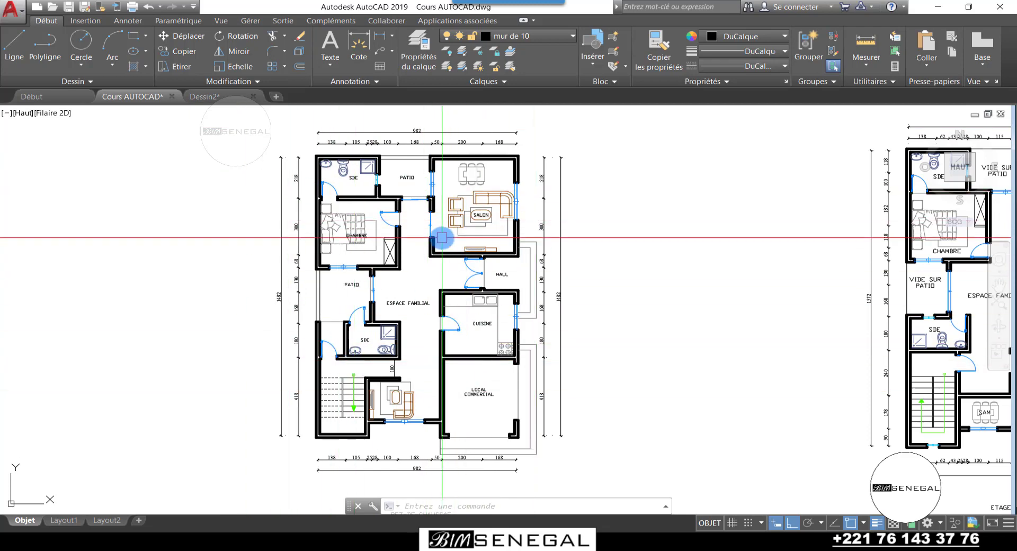
scroll(529, 159, "up", 2)
scroll(432, 302, "down", 3)
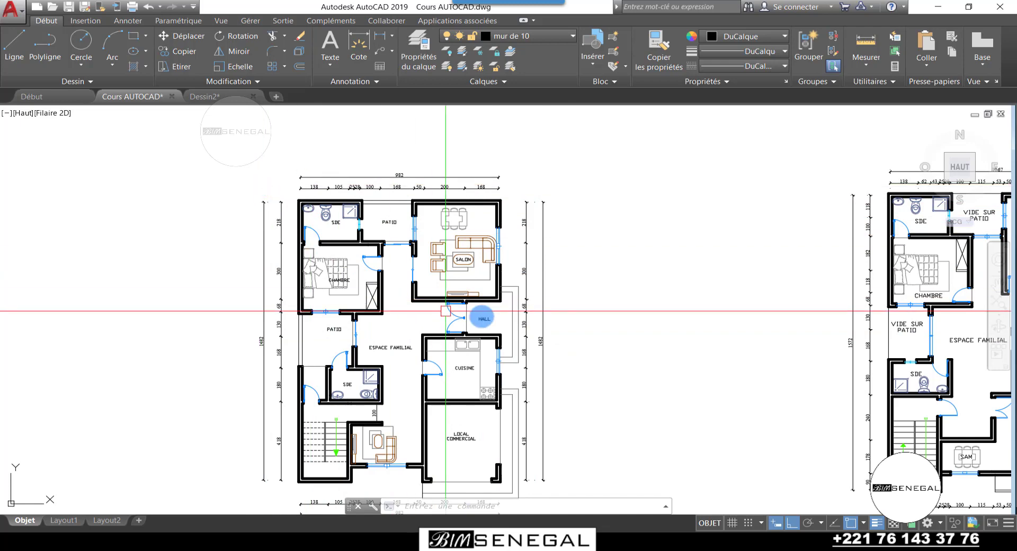
Make layer 0 current and draw a rectangle around the upper half of the ground-floor plan
left_click(546, 36)
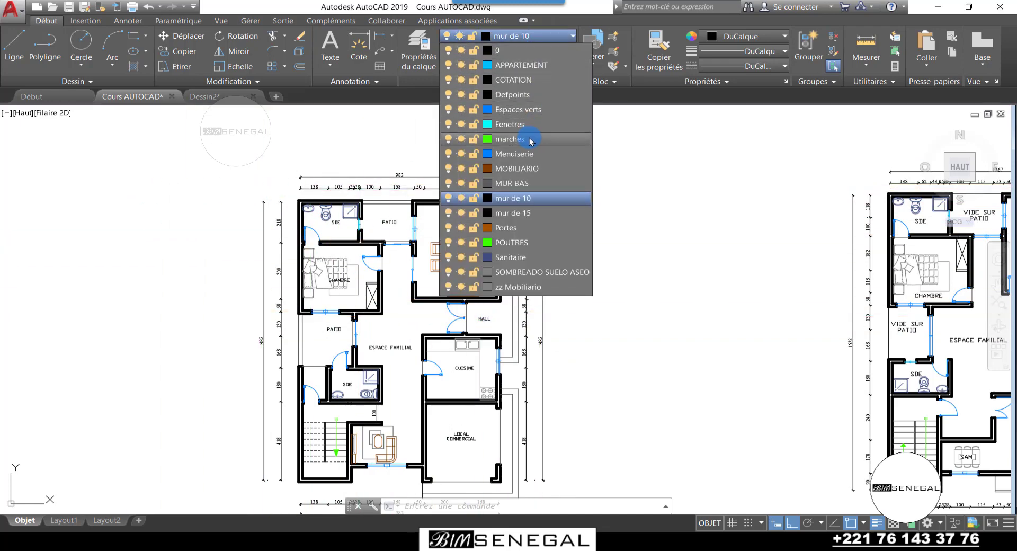
left_click(524, 51)
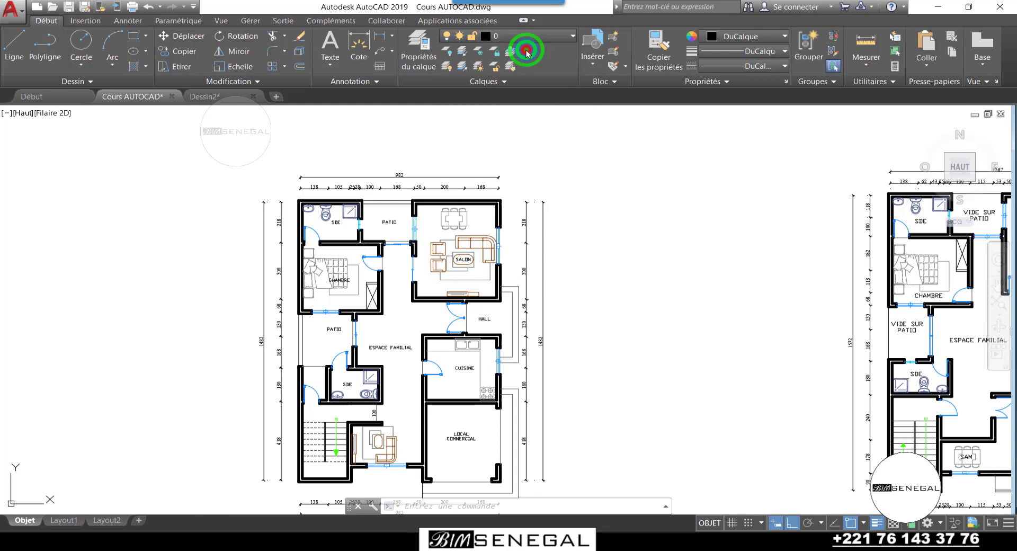
left_click(134, 37)
left_click(225, 147)
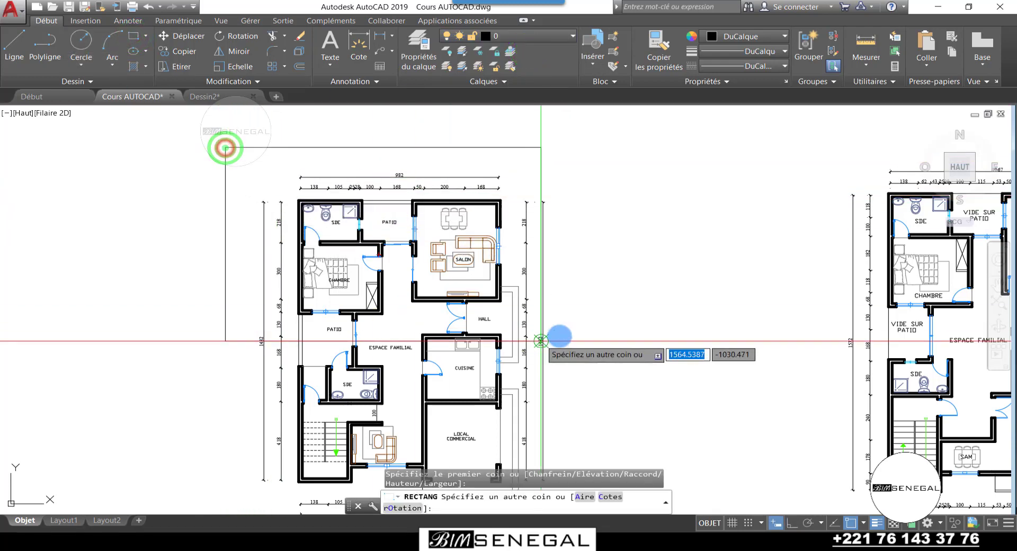
left_click(553, 324)
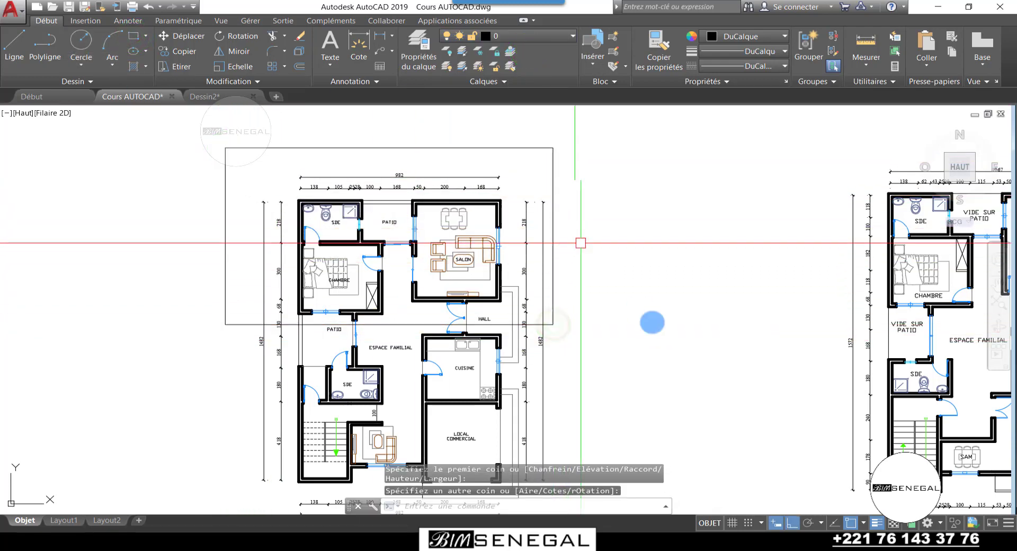
Override the rectangle around the plan with a 0.40 mm lineweight and the orange colour 205,105,40, and clear the selection
left_click(571, 183)
left_click(551, 178)
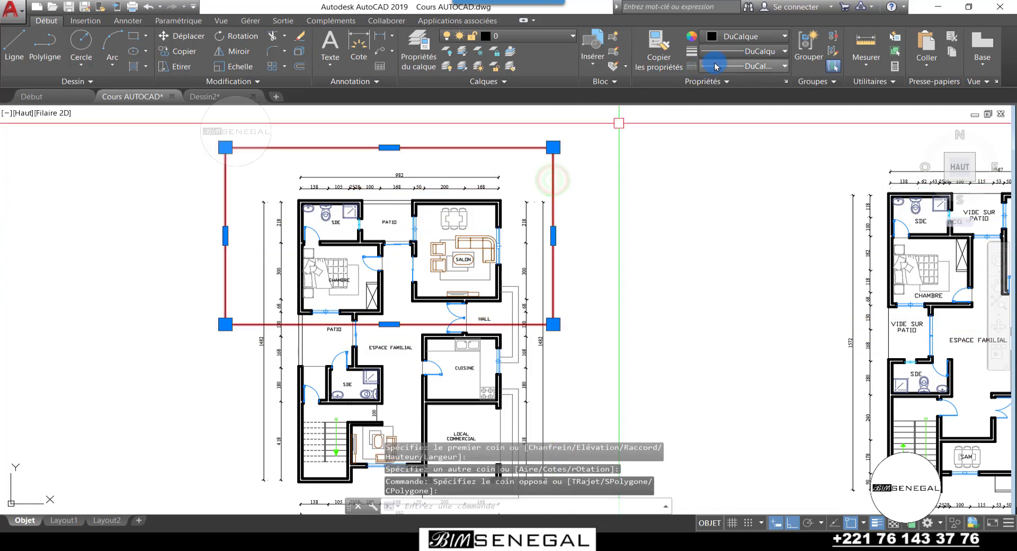
left_click(729, 50)
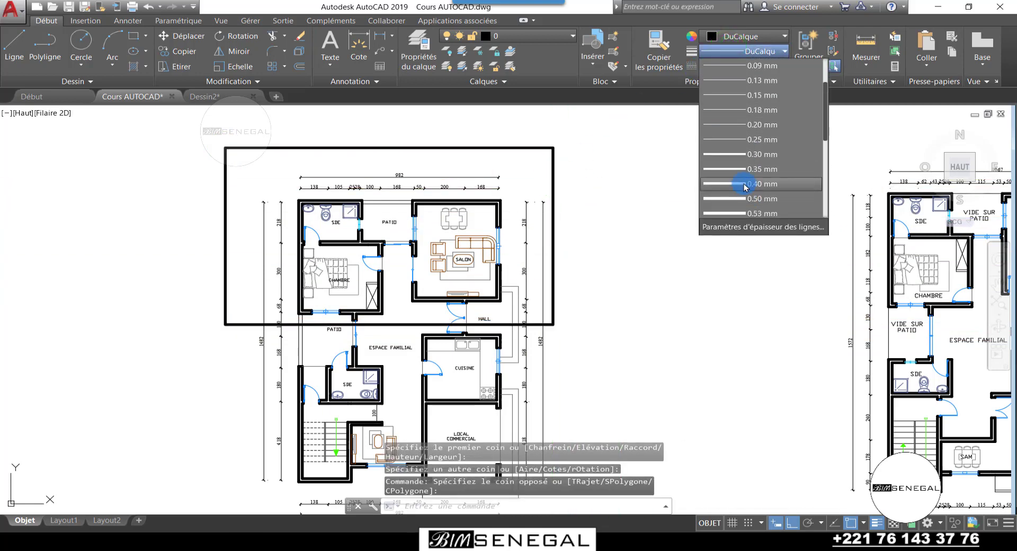
left_click(744, 184)
left_click(713, 37)
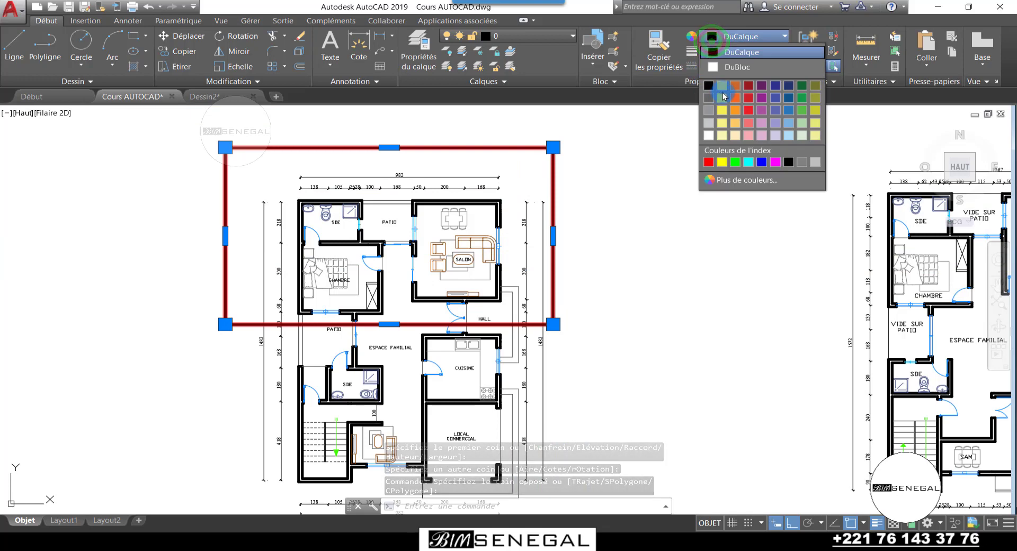
left_click(735, 85)
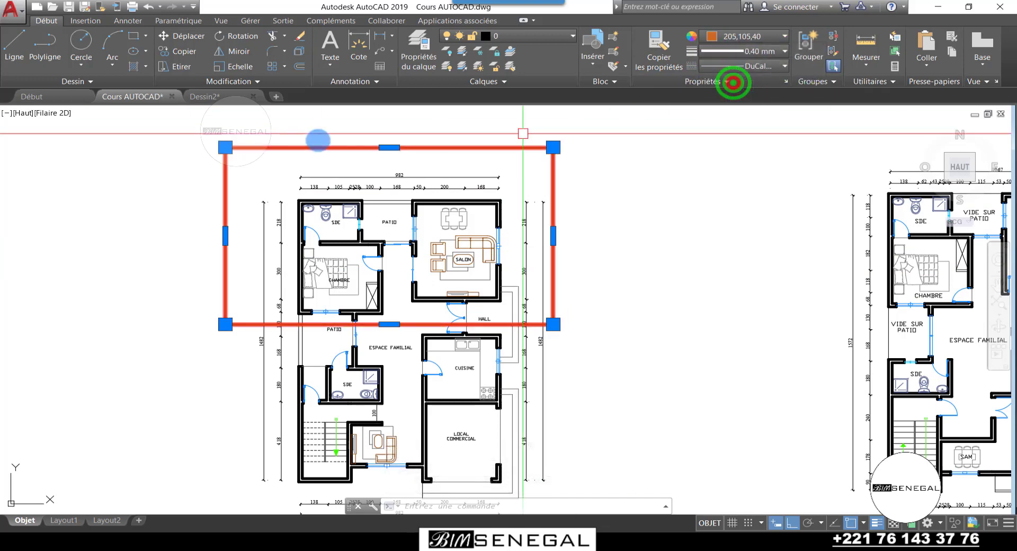
scroll(337, 216, "up", 2)
key("Escape")
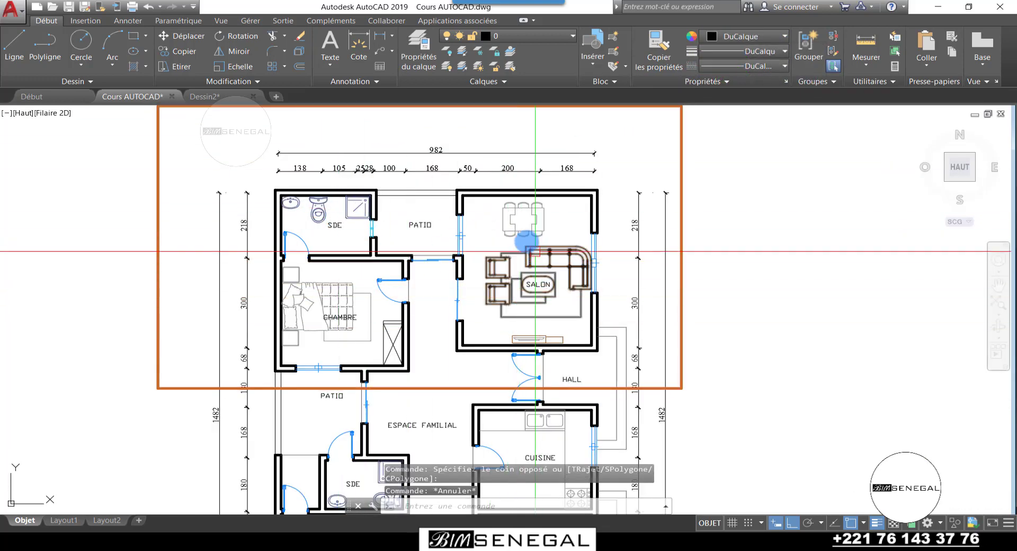
Make mur de 15 the current layer and inspect the salon's outer walls in the ground-floor plan
scroll(390, 212, "down", 4)
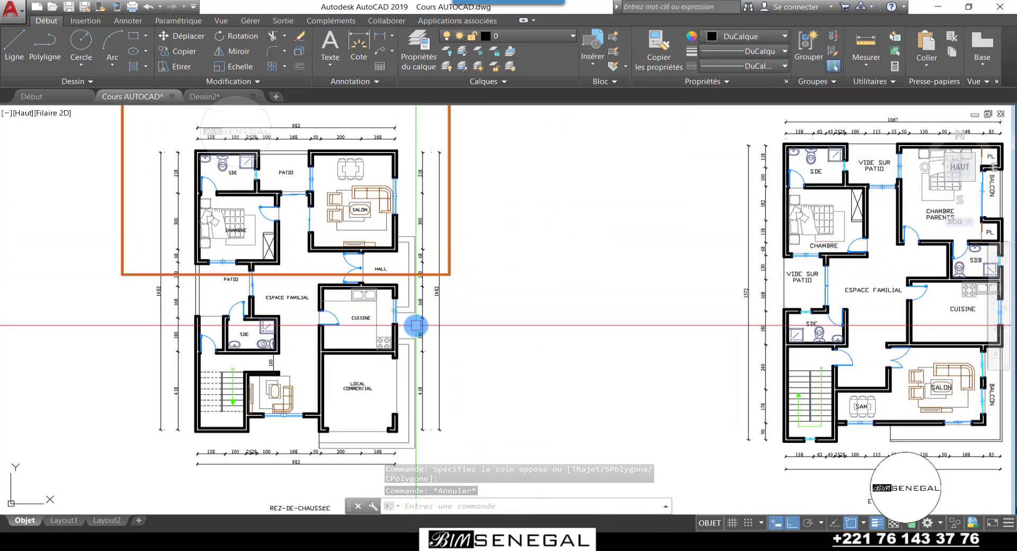
scroll(449, 232, "up", 2)
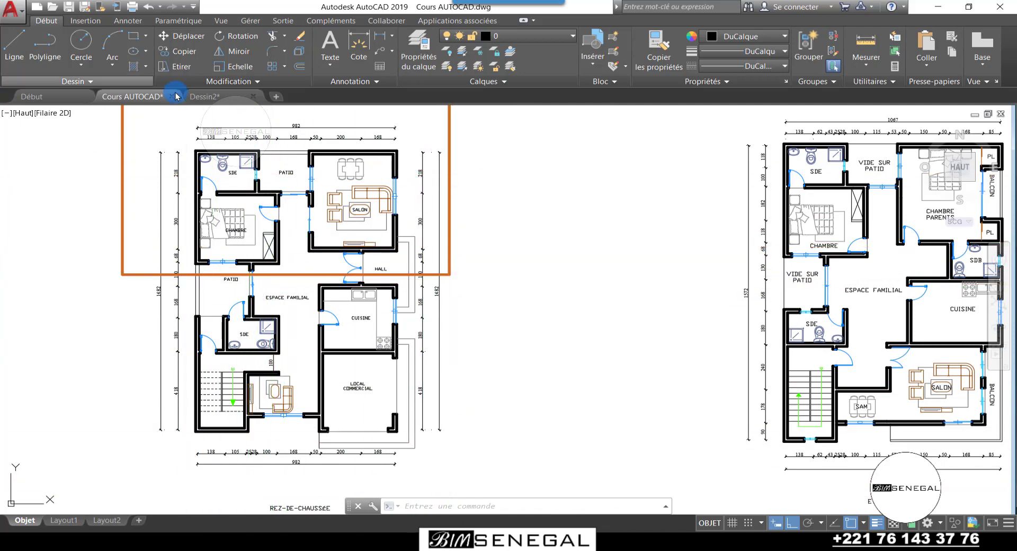
left_click(520, 36)
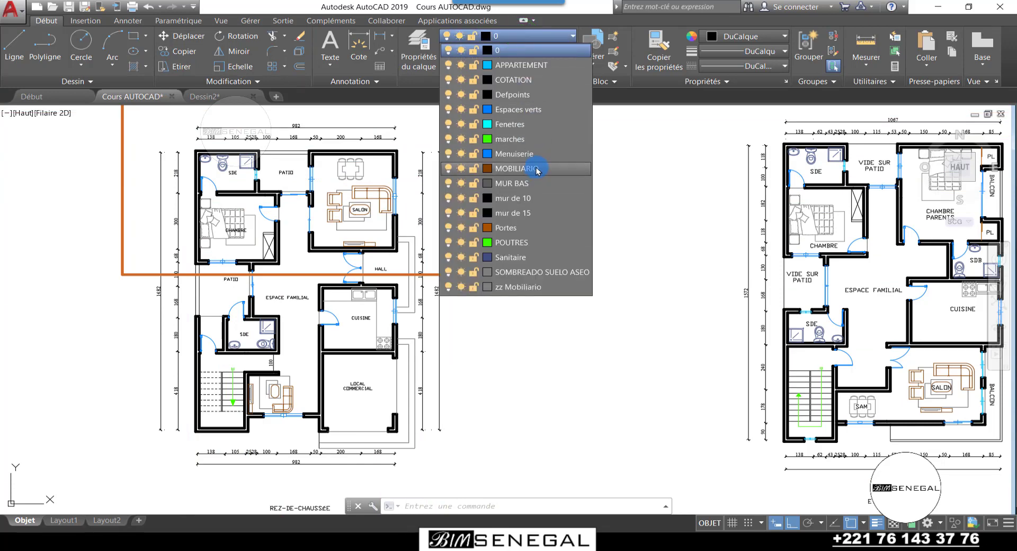
left_click(524, 219)
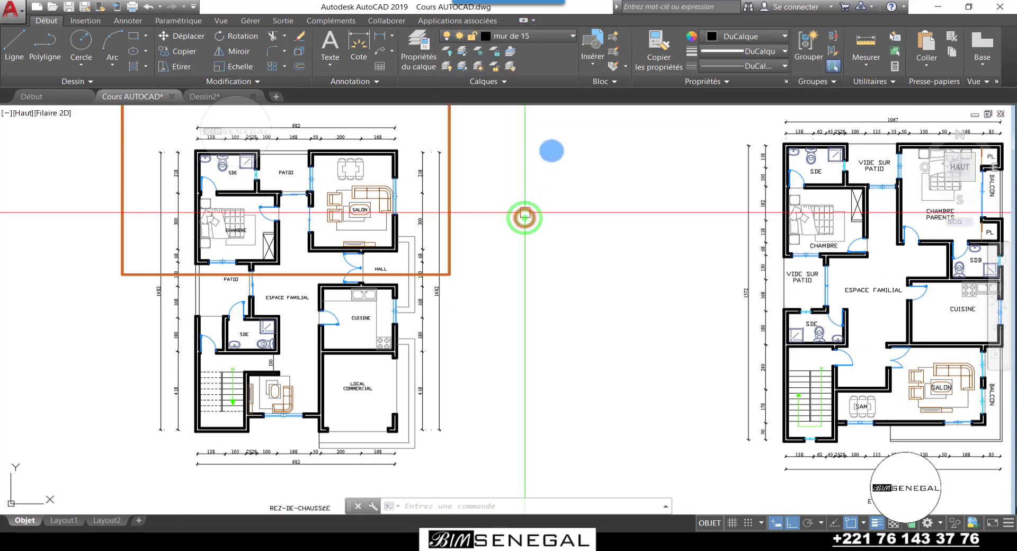
scroll(408, 150, "up", 5)
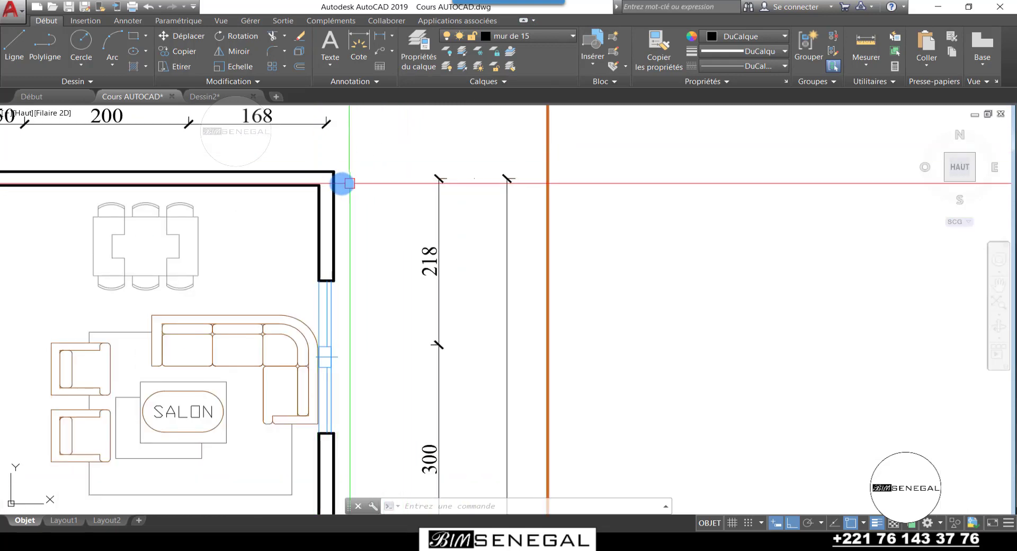
scroll(348, 180, "down", 4)
scroll(323, 180, "up", 2)
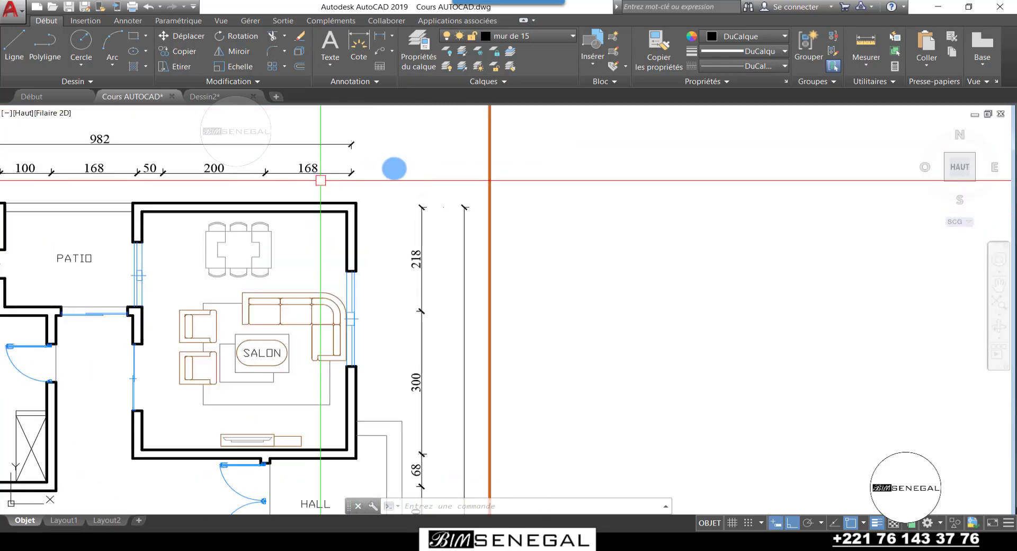
Create a new layer named Mur 18 cm in the layer properties manager
left_click(421, 61)
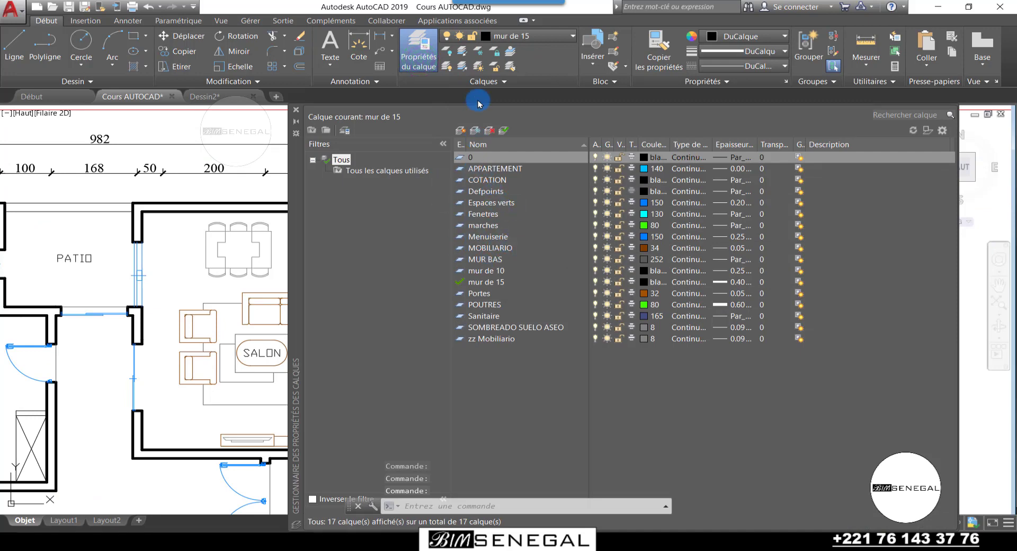
left_click(466, 131)
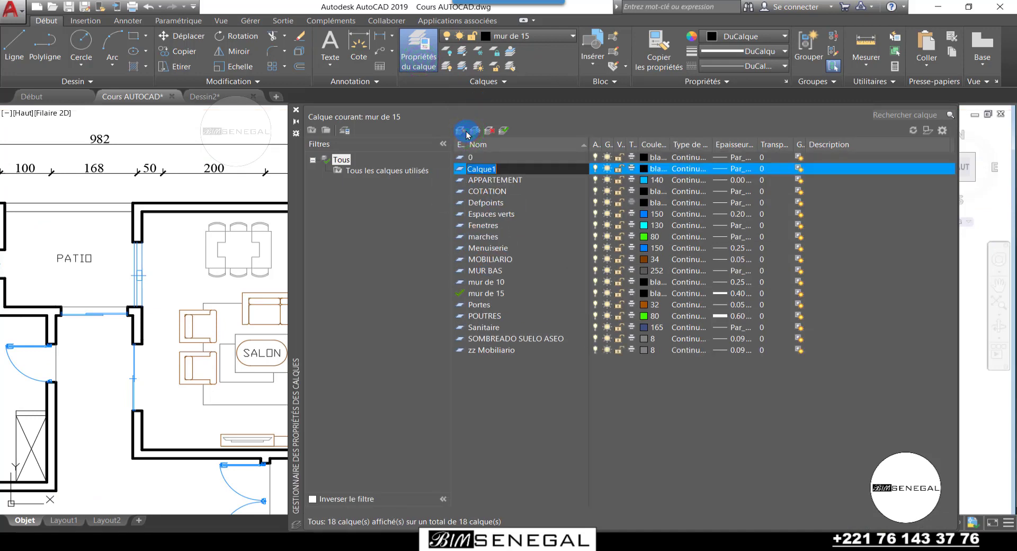
type("Mur")
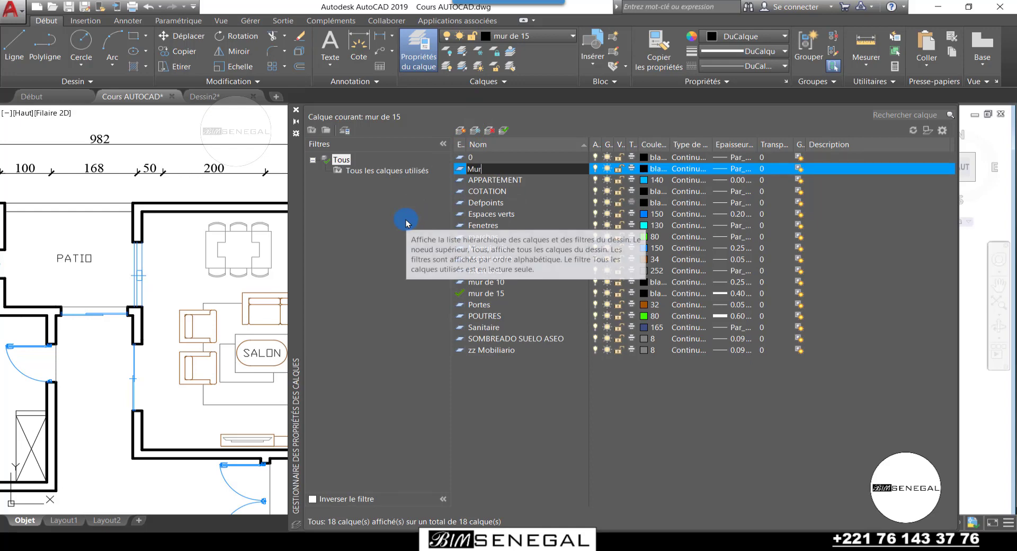
type(" 18cm")
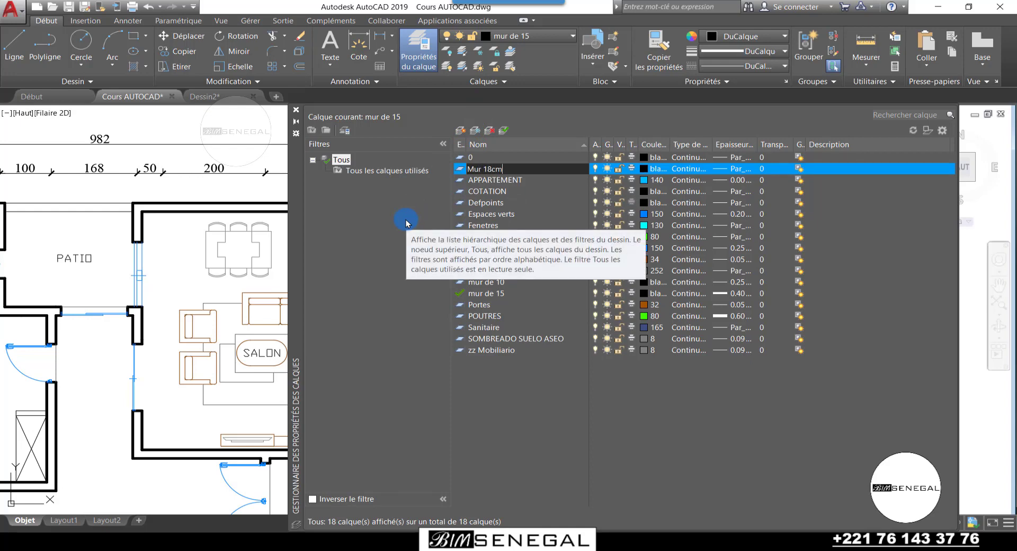
key("BackSpace")
key("BackSpace")
type("cm")
left_click(694, 169)
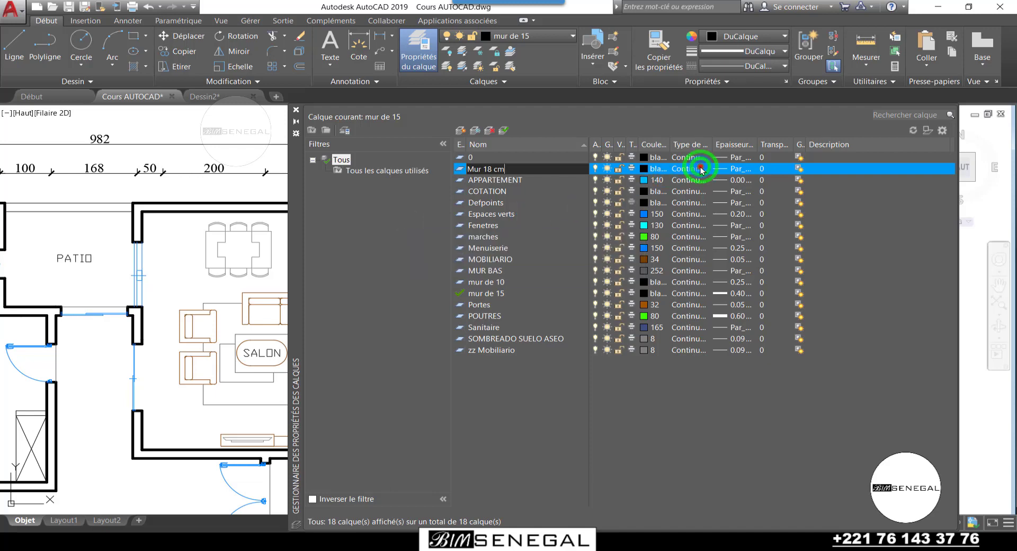
Set the Mur 18 cm layer's lineweight to 0.40 mm and make it the current layer
left_click(647, 188)
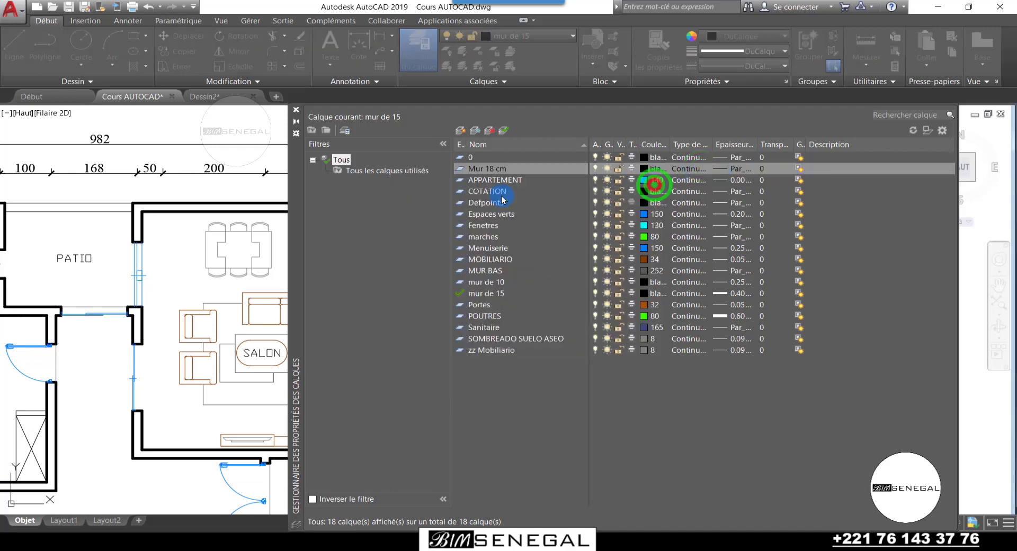
left_click(718, 167)
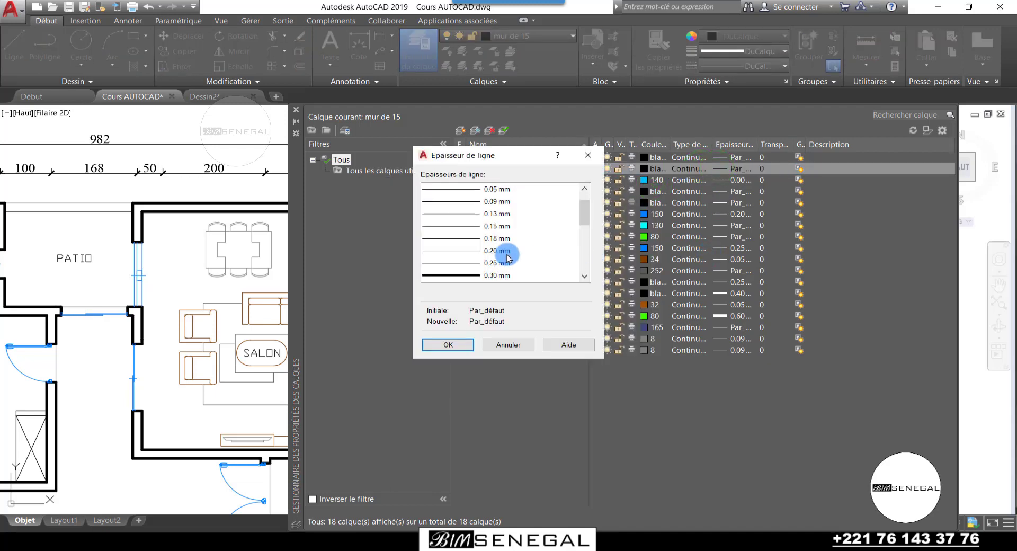
scroll(505, 261, "down", 1)
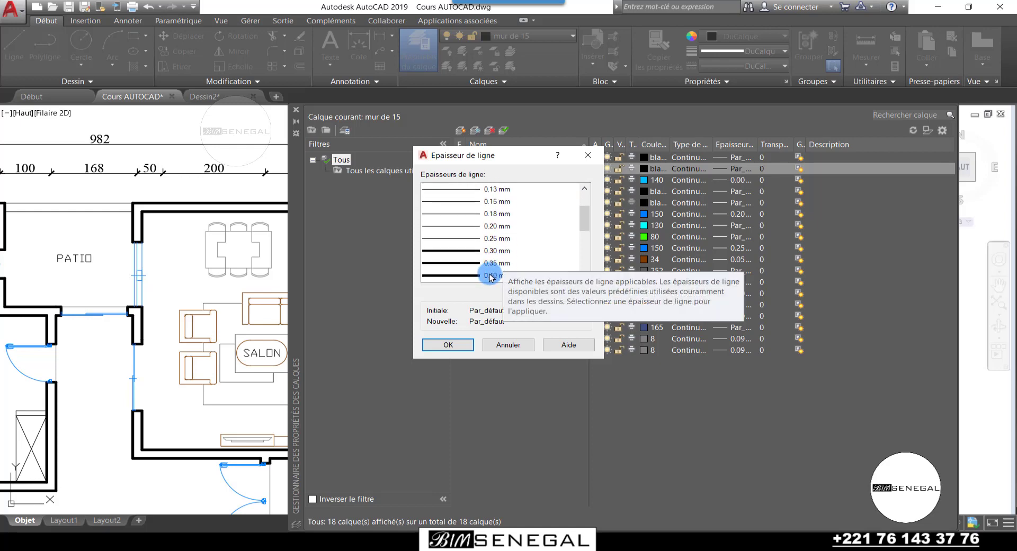
left_click(491, 275)
left_click(447, 345)
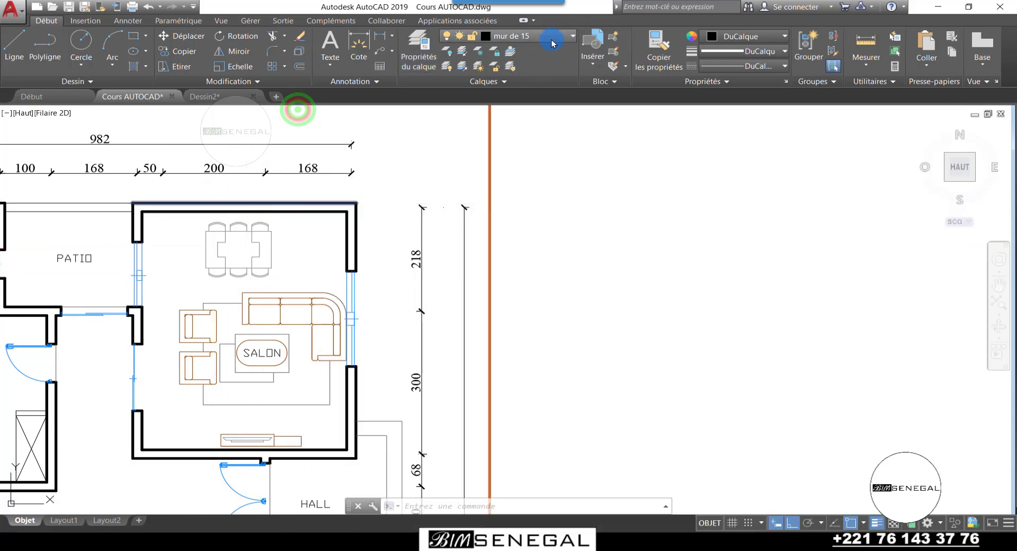
left_click(551, 37)
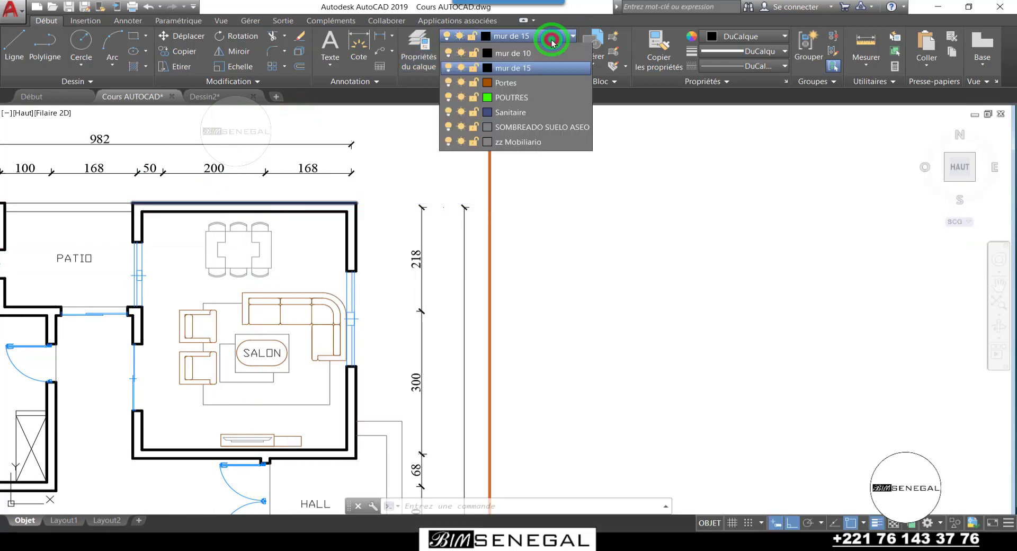
left_click(518, 191)
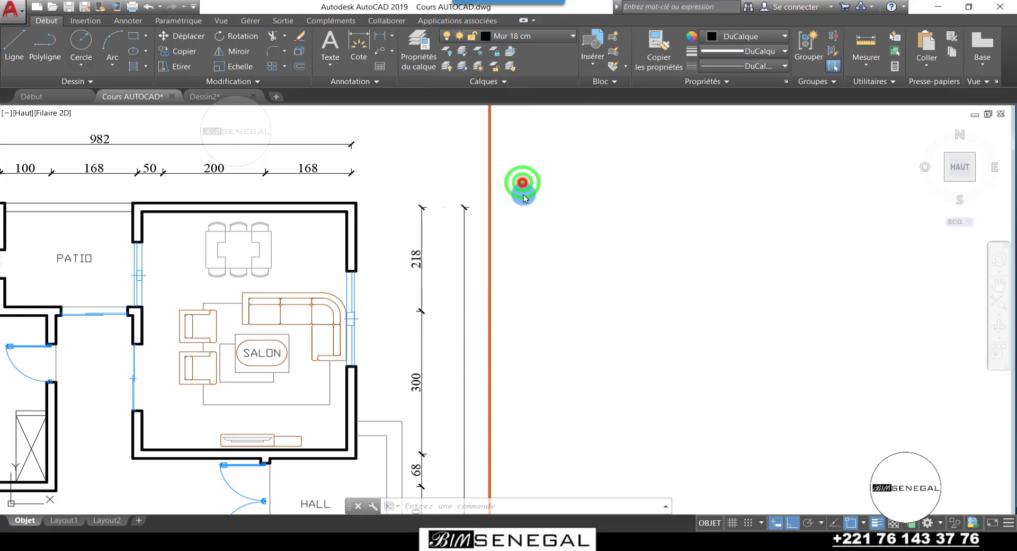
Try a 100 by 150 rectangle in the empty space between the two floor plans, and undo it
scroll(523, 182, "down", 5)
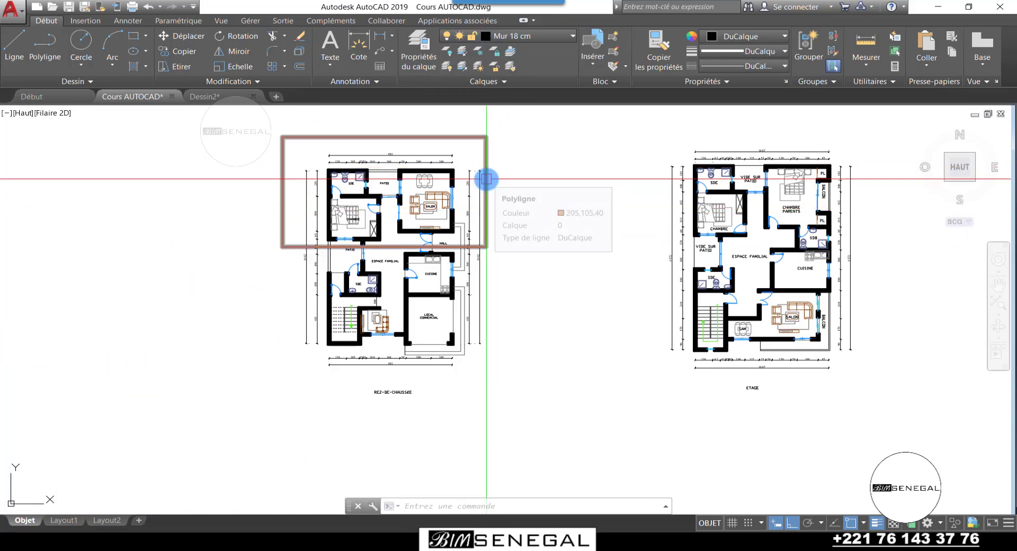
scroll(472, 170, "up", 2)
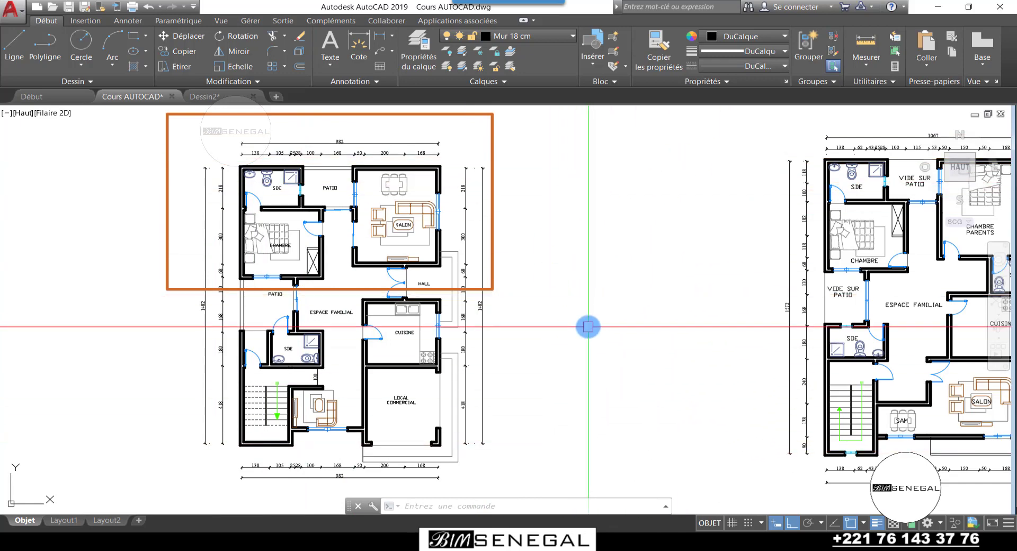
scroll(530, 218, "down", 2)
scroll(528, 216, "up", 2)
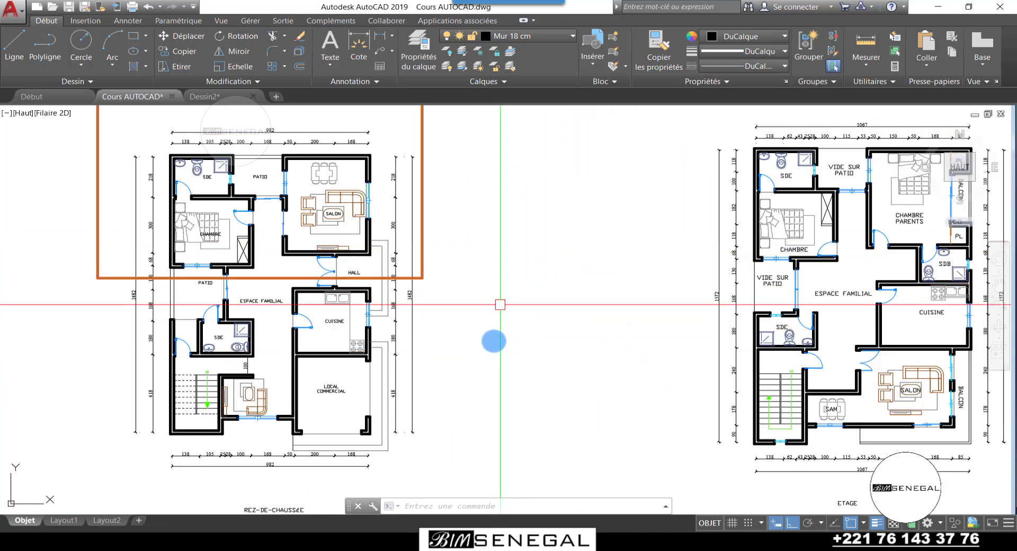
scroll(503, 302, "down", 2)
scroll(506, 299, "up", 2)
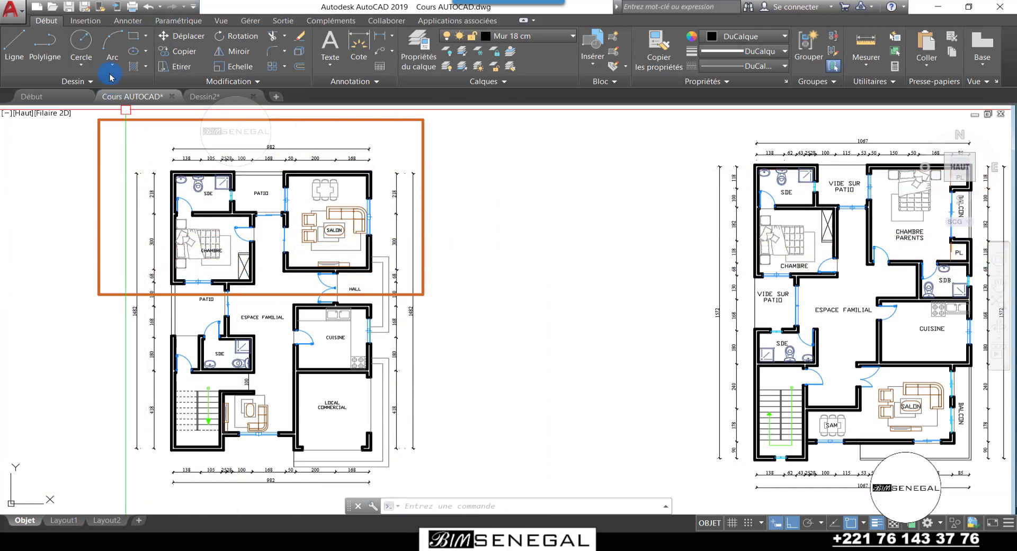
left_click(135, 41)
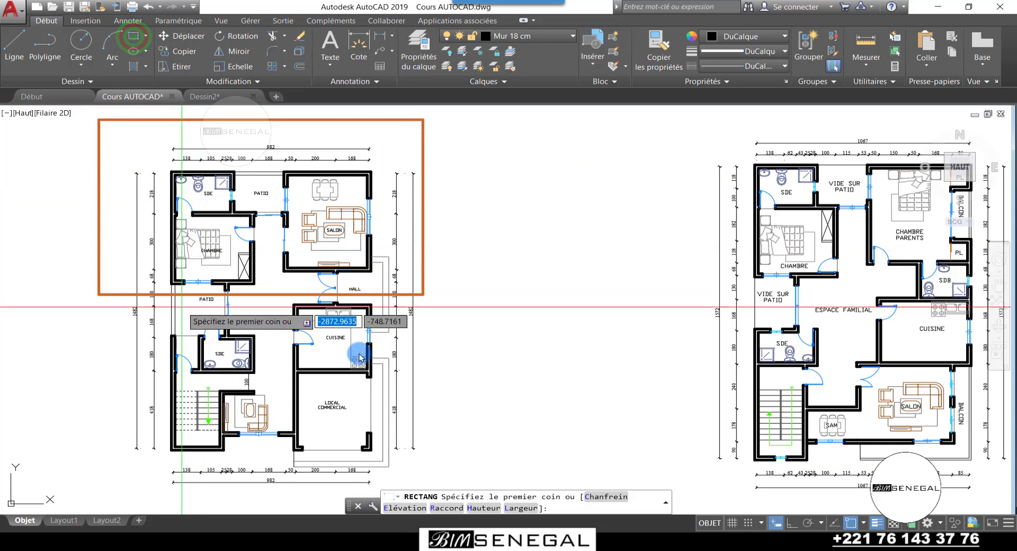
left_click(459, 452)
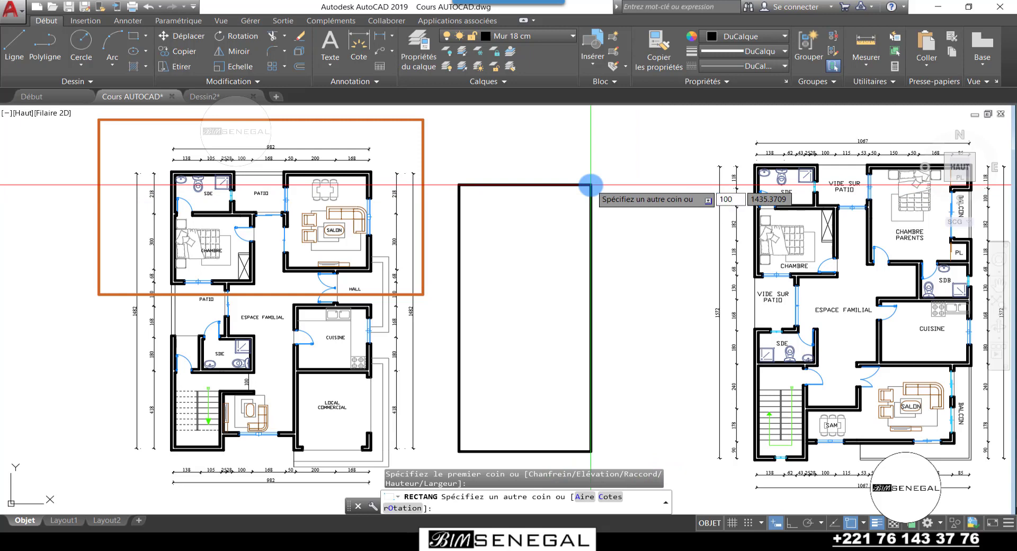
key("Tab")
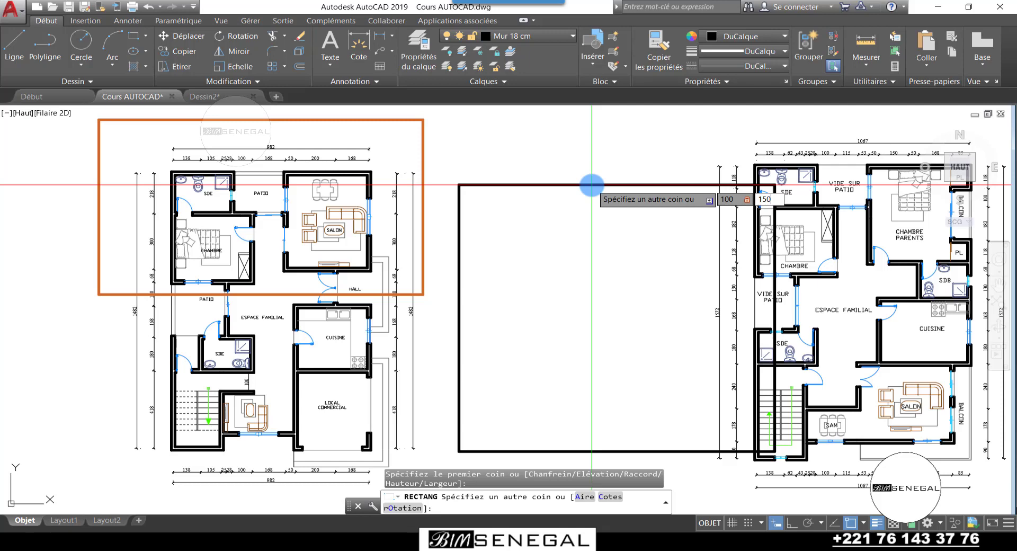
key("Return")
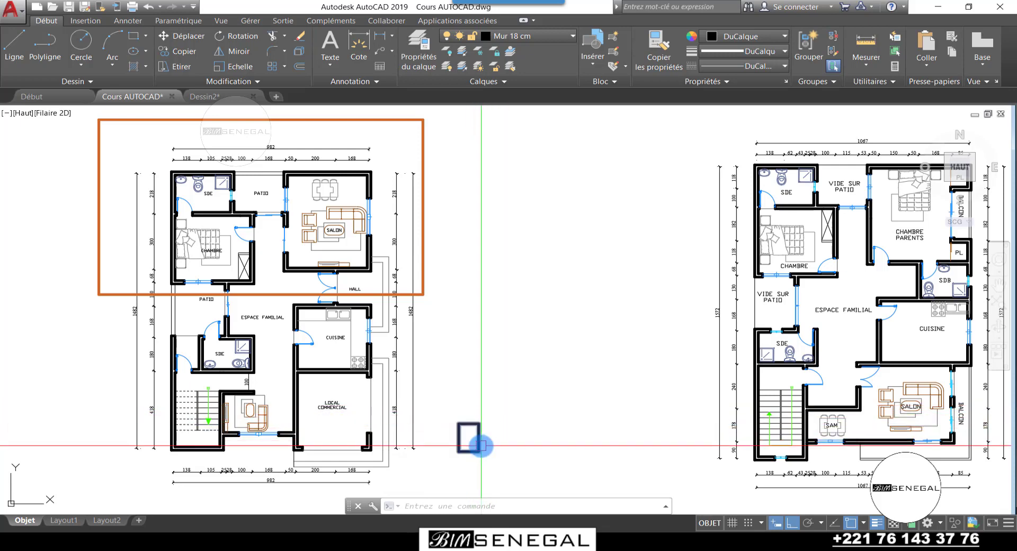
left_click(152, 8)
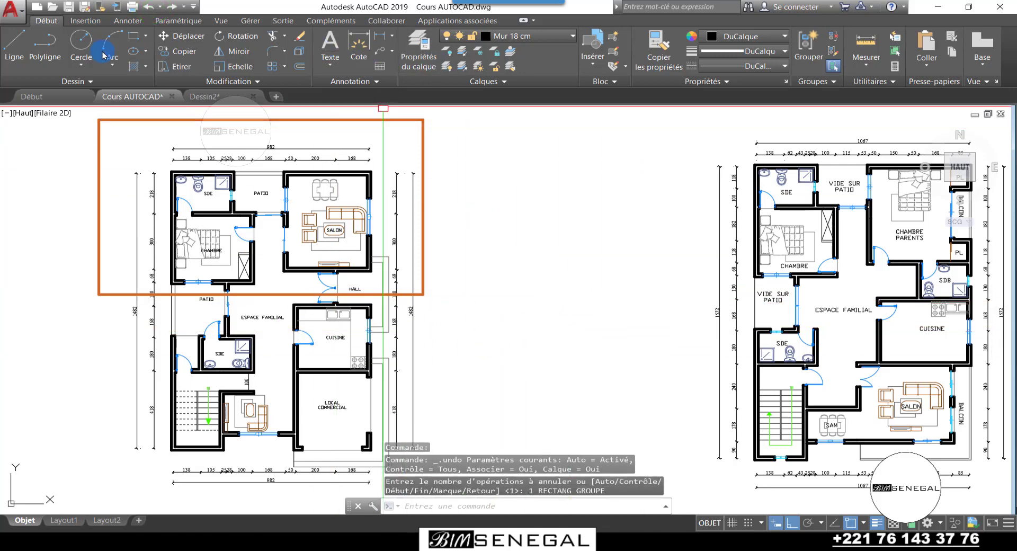
Draw a 1000 by 1500 rectangle in the empty space between the ground-floor and upper-floor plans
left_click(135, 38)
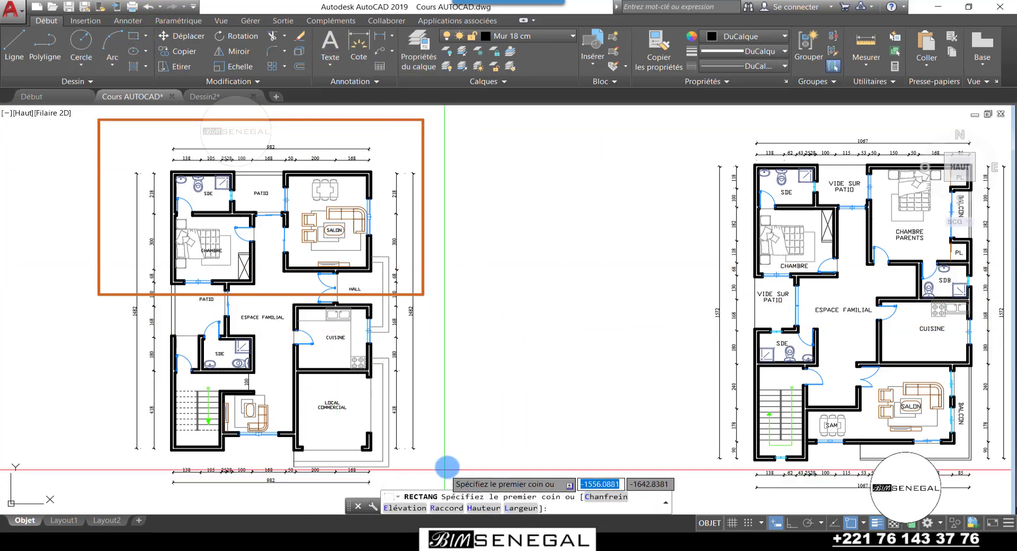
left_click(449, 451)
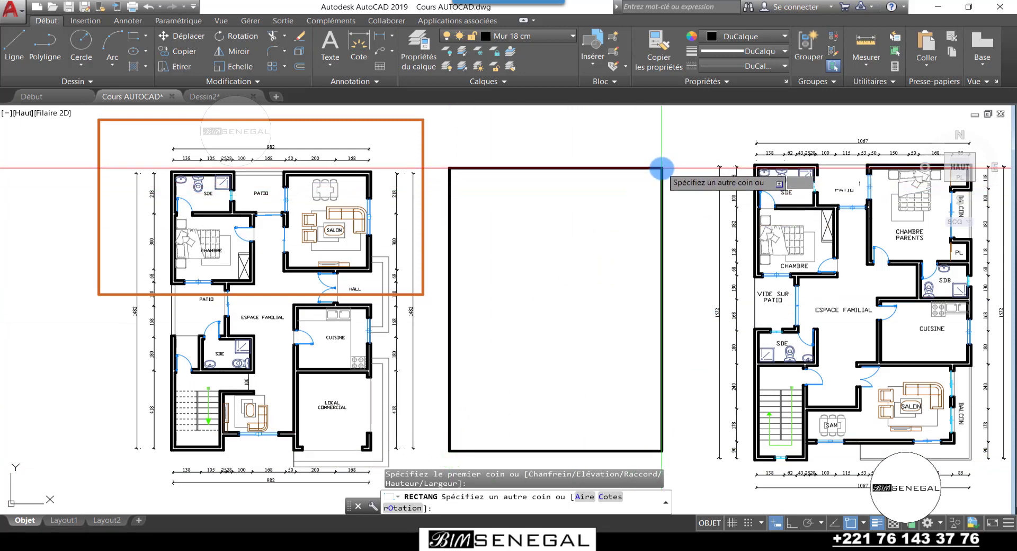
type("1000")
key("Tab")
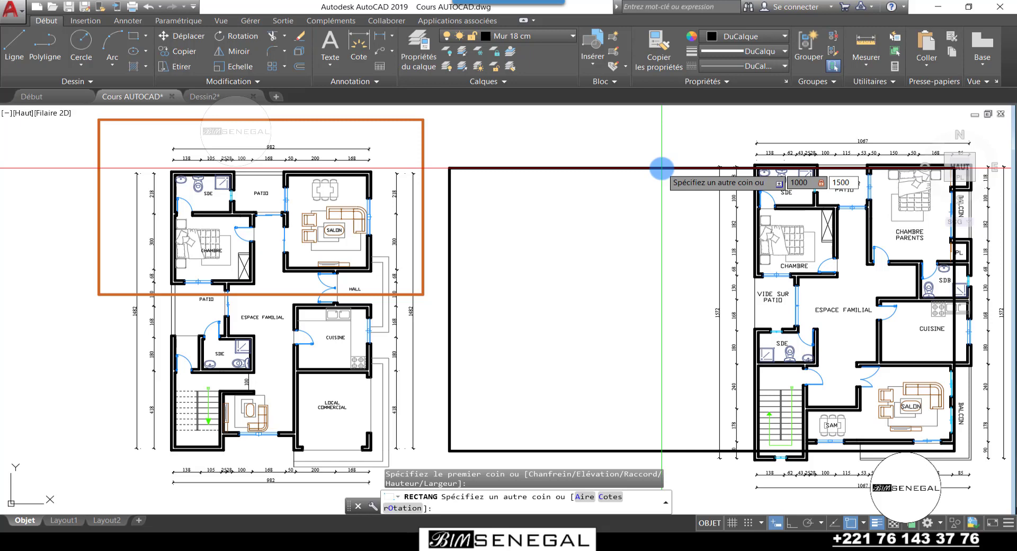
type("1500")
key("Return")
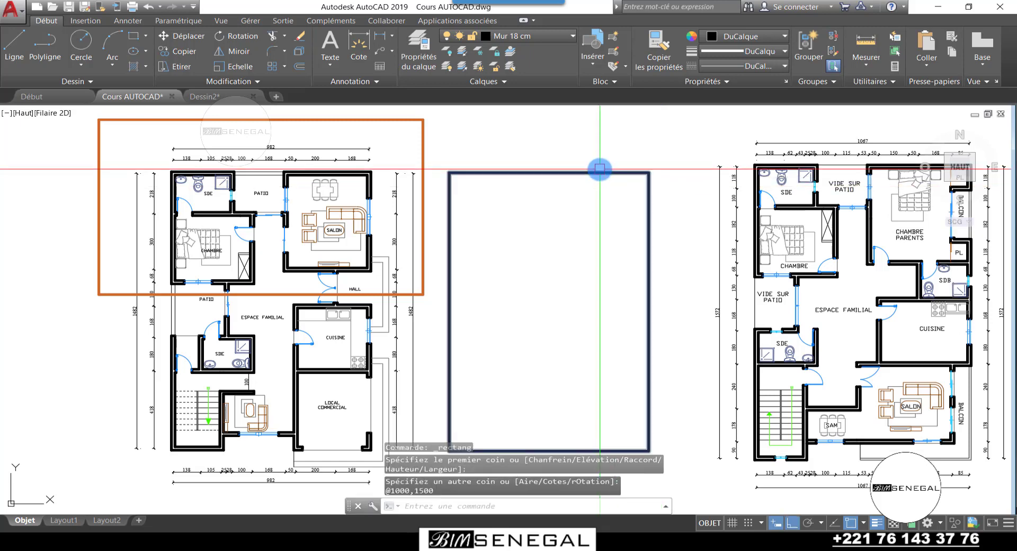
Add a linear dimension across the thickness of the salon's upper outer wall in the ground-floor plan
scroll(318, 159, "up", 10)
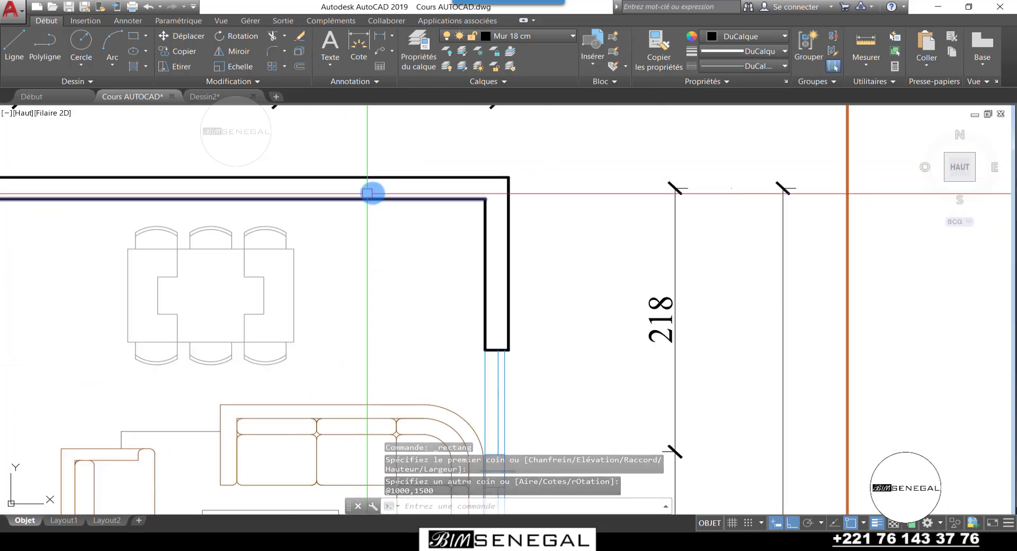
scroll(567, 202, "down", 4)
scroll(519, 195, "up", 2)
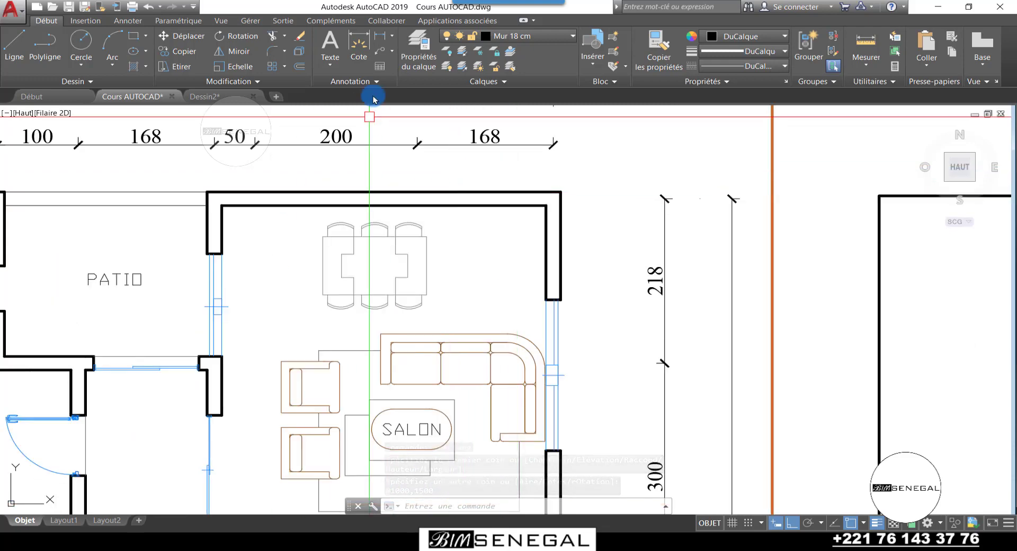
scroll(530, 186, "up", 4)
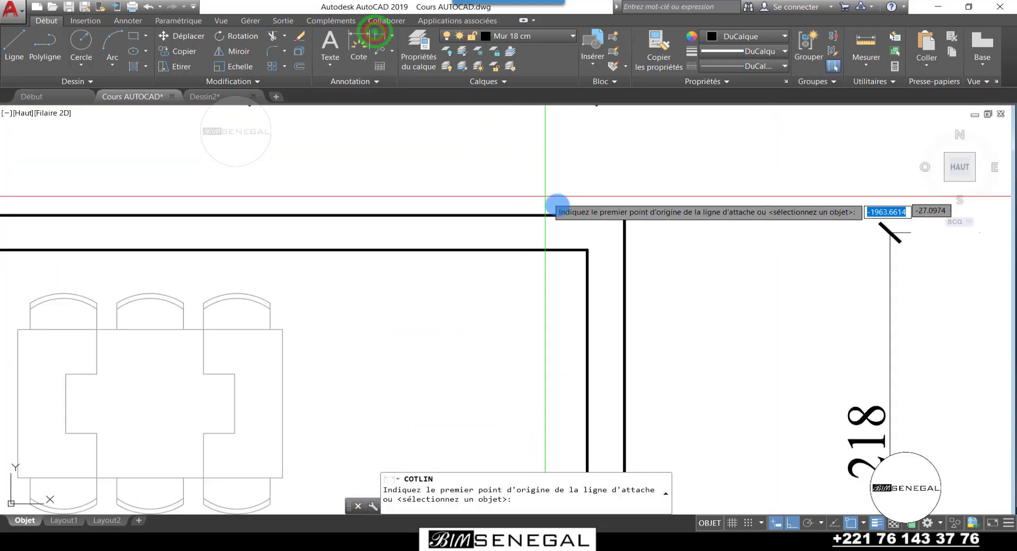
left_click(585, 251)
left_click(586, 216)
scroll(583, 217, "down", 3)
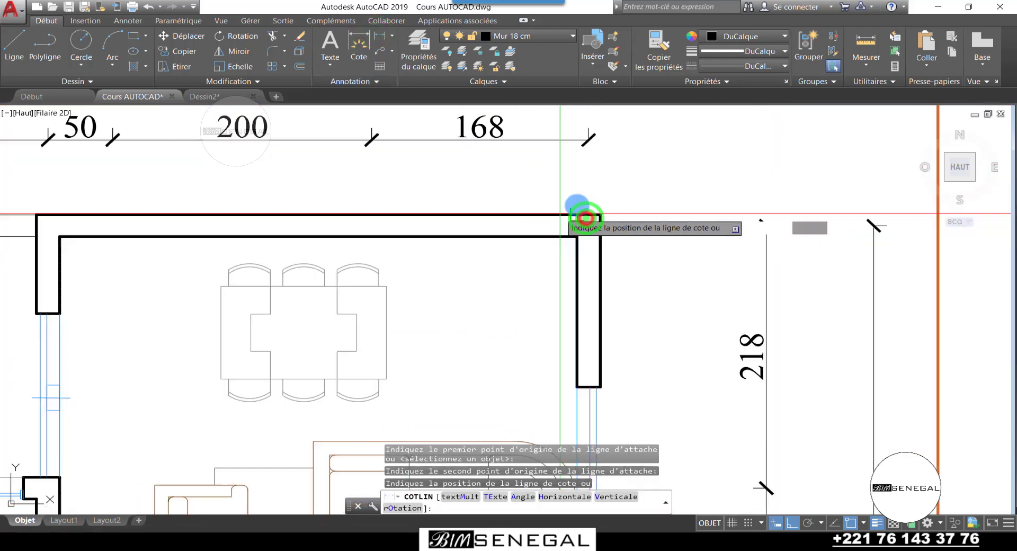
left_click(633, 212)
Offset the 1000 by 1500 rectangle inward by 18 to form the wall thickness
scroll(373, 161, "down", 3)
scroll(596, 237, "down", 2)
scroll(600, 259, "up", 2)
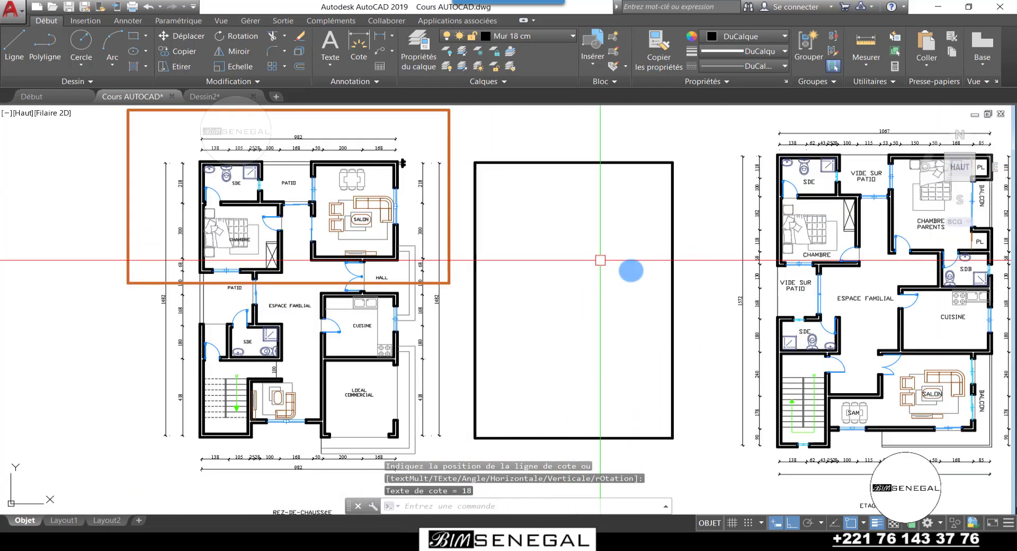
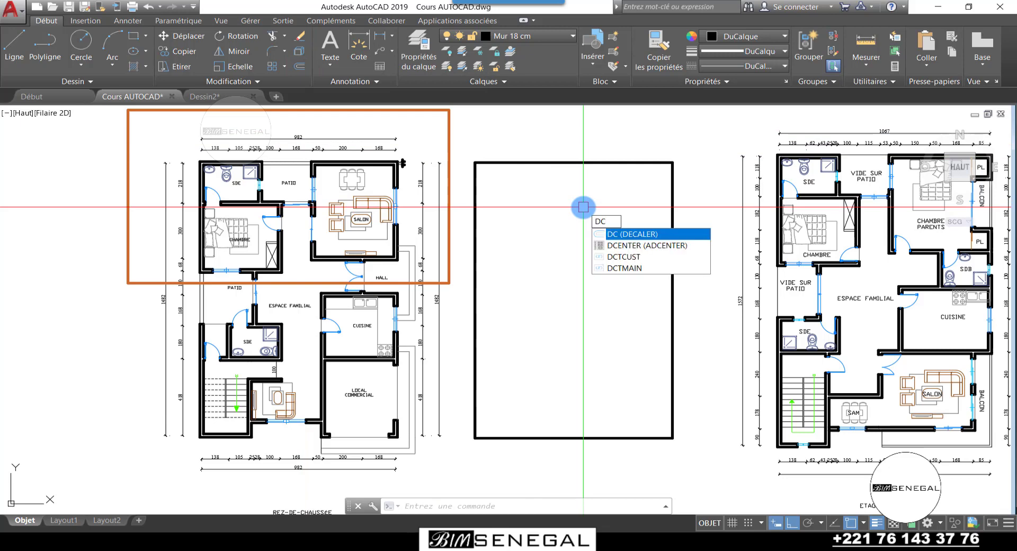
key("Return")
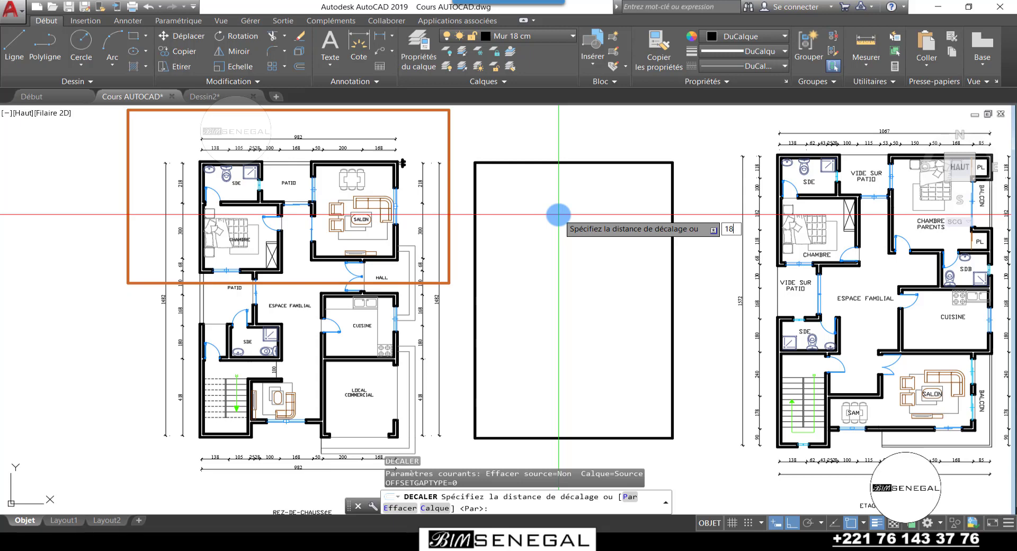
key("Return")
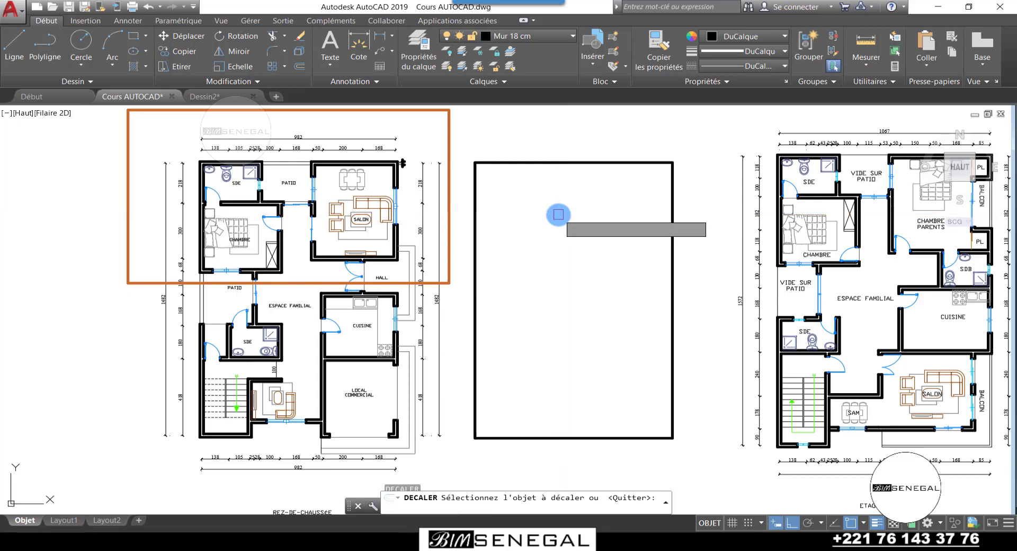
left_click(582, 163)
scroll(570, 150, "up", 5)
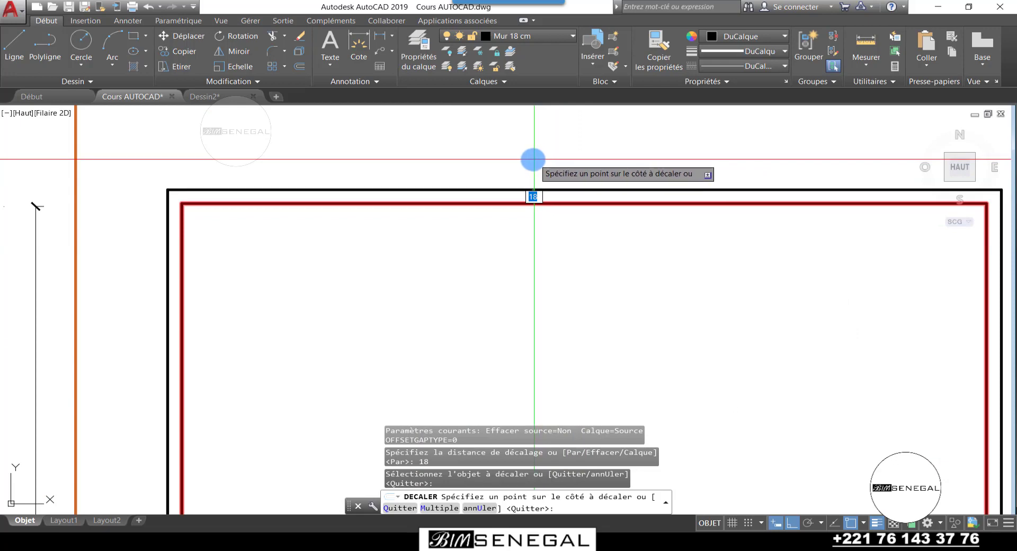
scroll(532, 159, "down", 3)
scroll(530, 158, "up", 1)
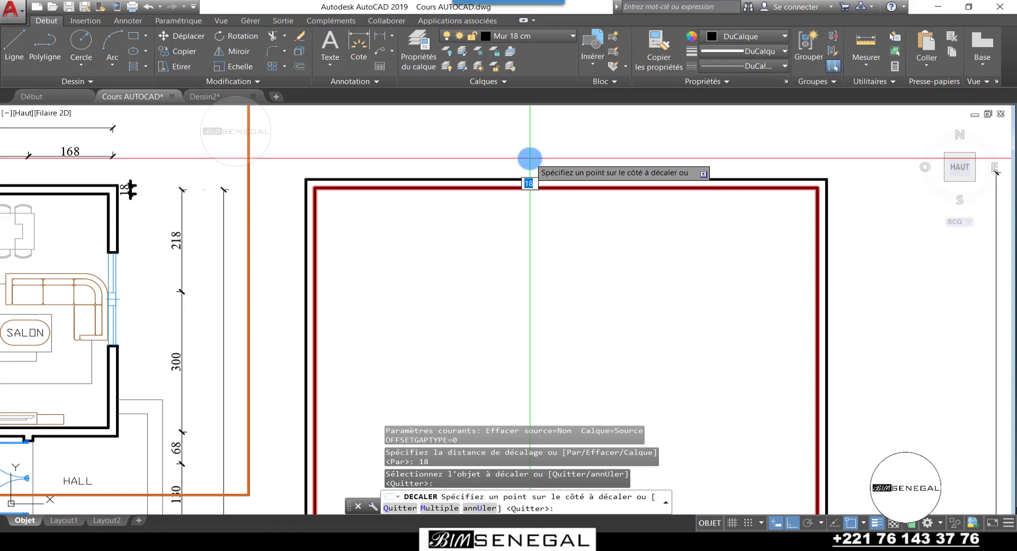
scroll(530, 158, "up", 2)
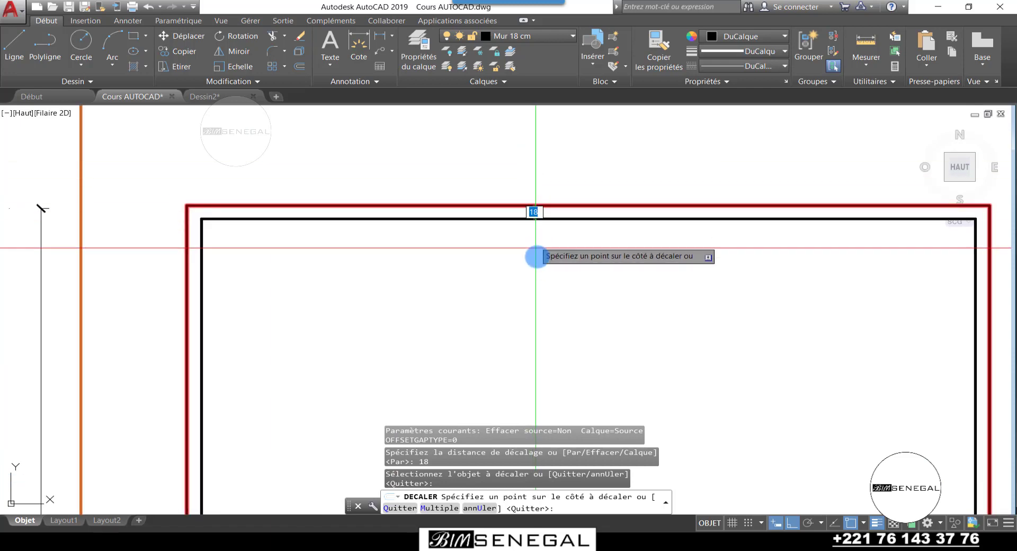
left_click(536, 260)
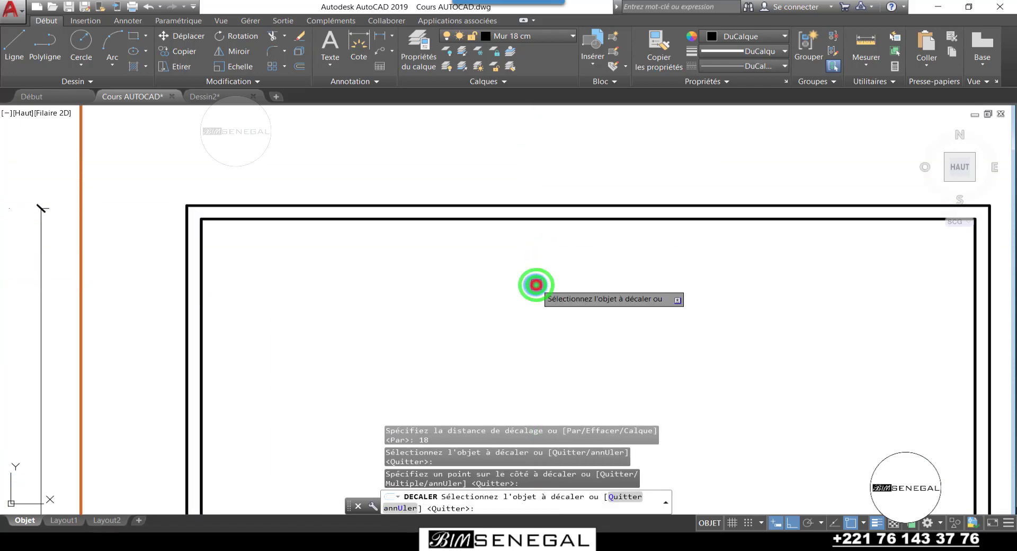
scroll(524, 223, "down", 4)
scroll(526, 178, "up", 4)
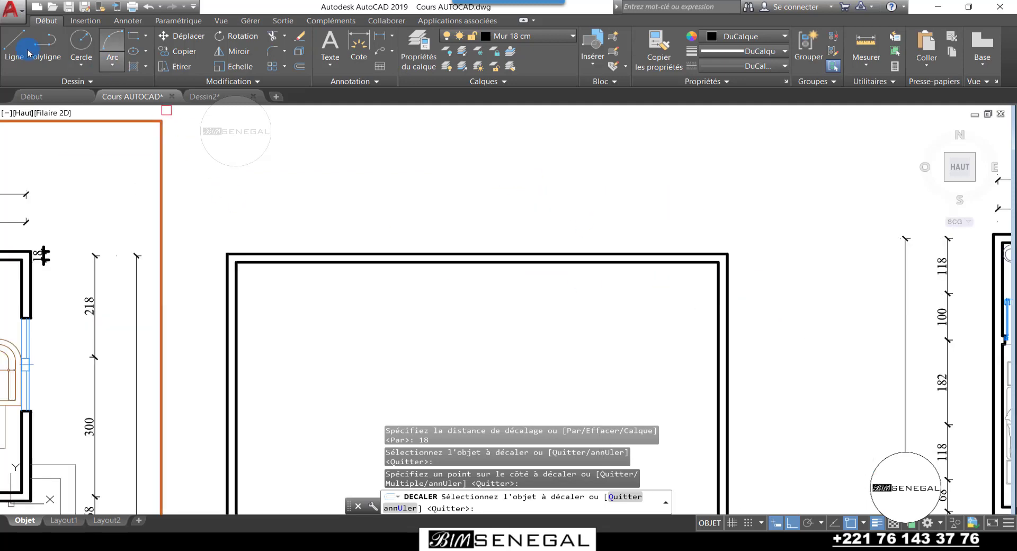
left_click(8, 43)
scroll(625, 254, "up", 2)
scroll(608, 231, "down", 6)
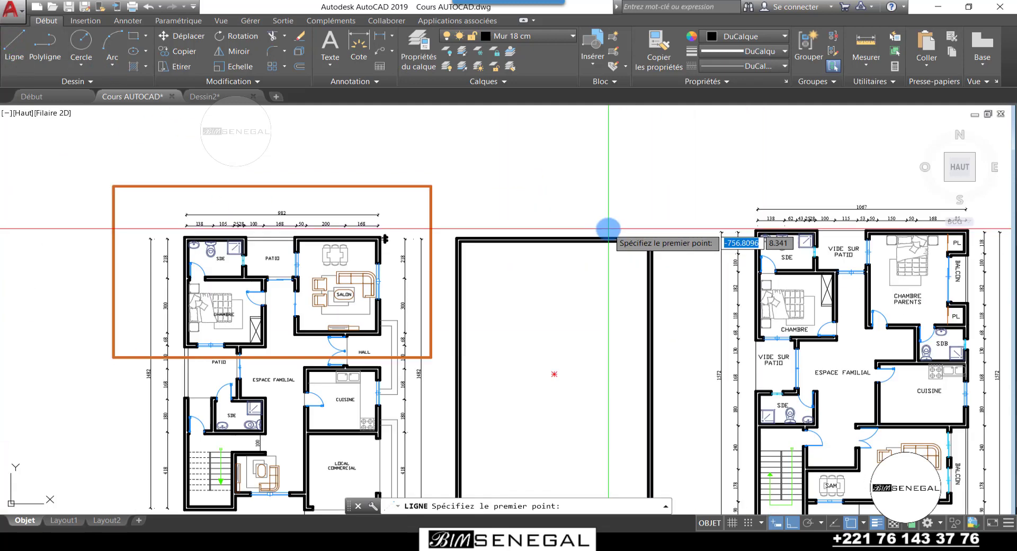
scroll(658, 279, "up", 6)
scroll(655, 233, "down", 6)
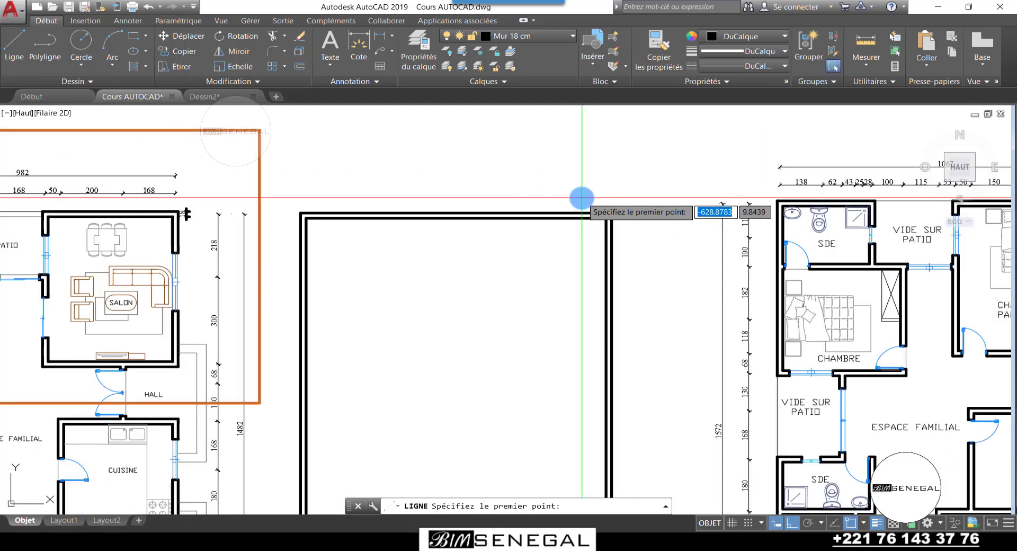
scroll(252, 270, "up", 4)
scroll(297, 215, "down", 4)
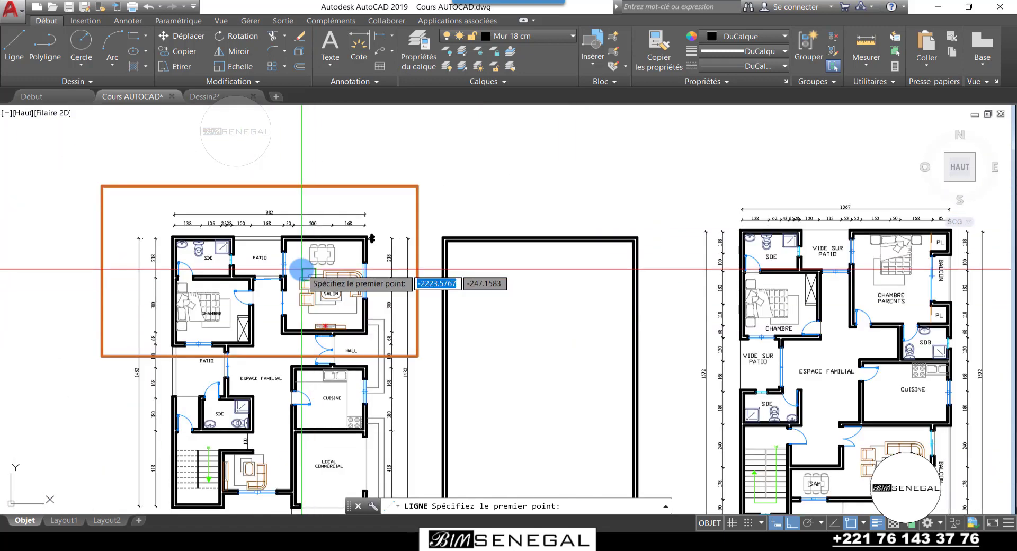
scroll(302, 256, "up", 2)
scroll(347, 306, "up", 2)
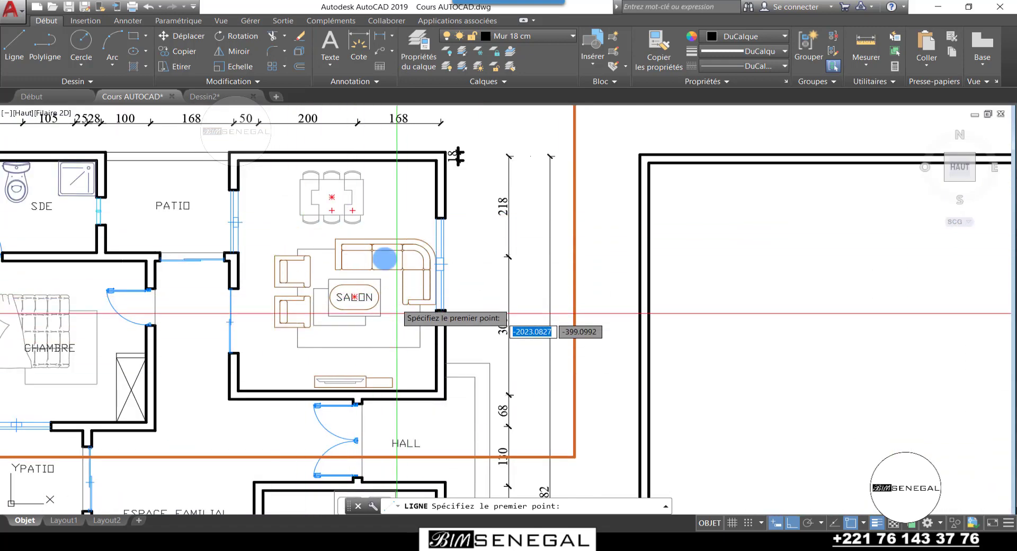
left_click(36, 96)
left_click(138, 95)
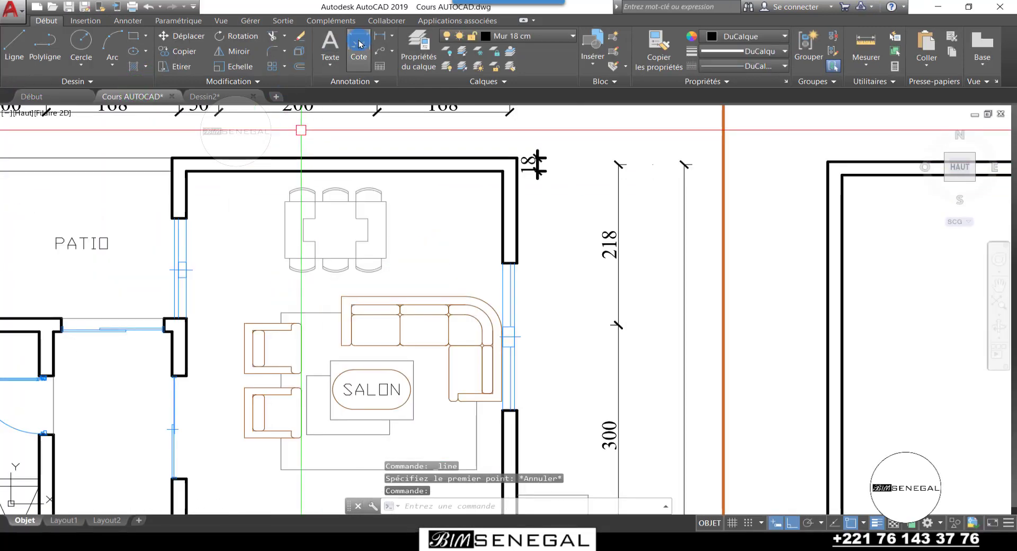
Add a linear dimension across the salon's inner width in the ground-floor plan
left_click(375, 37)
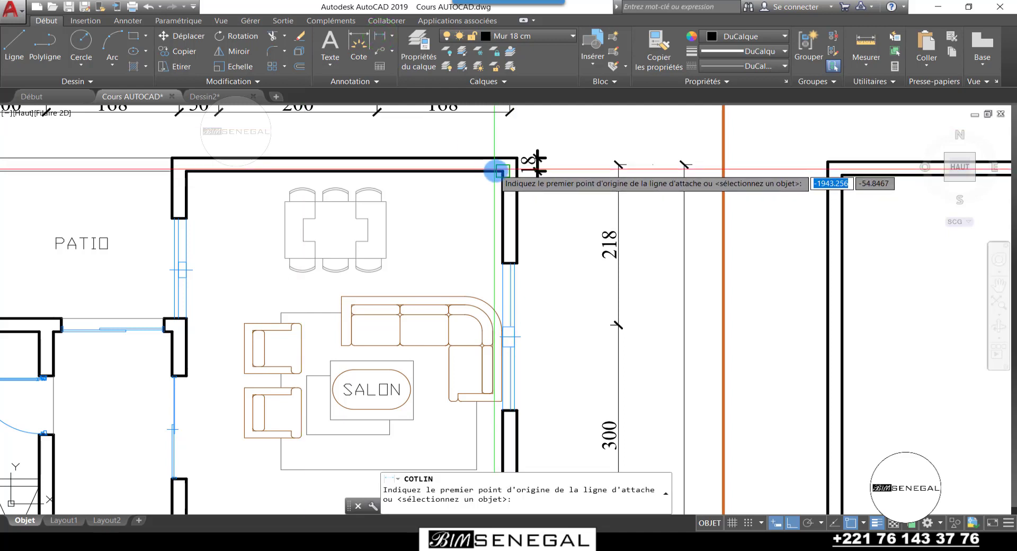
left_click(495, 171)
left_click(186, 171)
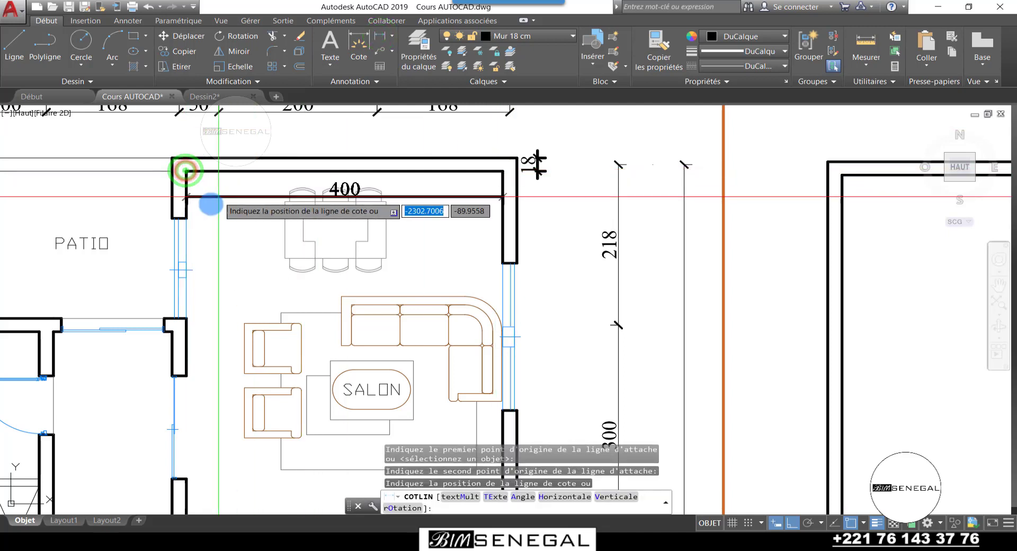
left_click(207, 212)
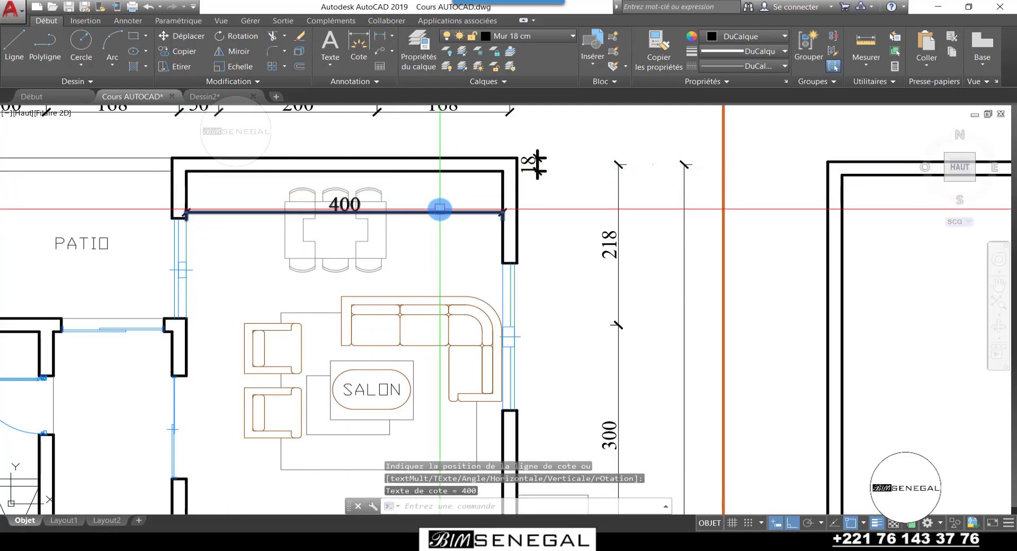
Add a vertical linear dimension between the inner faces of the salon's upper and lower walls
key("Return")
left_click(502, 173)
scroll(503, 171, "down", 5)
scroll(517, 323, "up", 7)
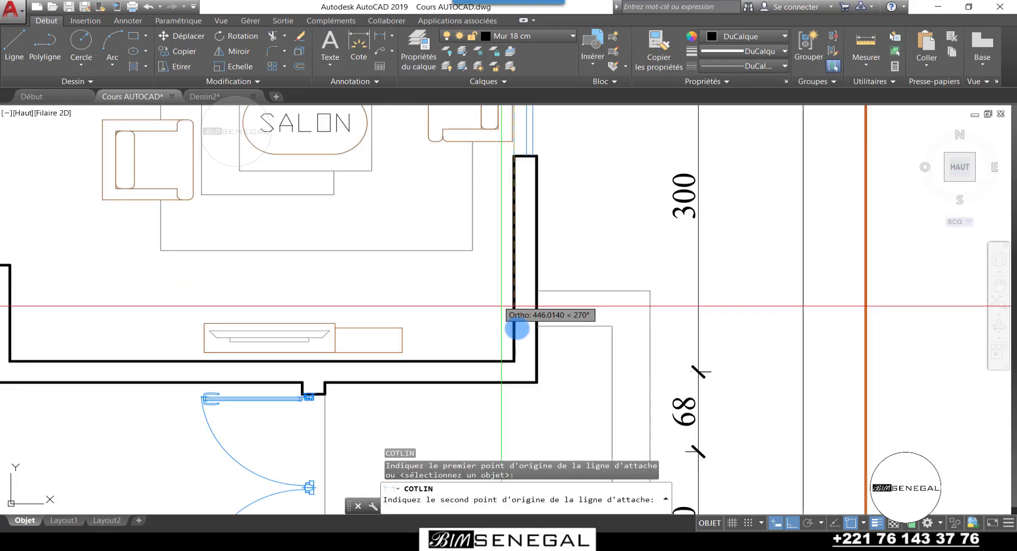
left_click(506, 359)
scroll(512, 359, "down", 5)
scroll(409, 302, "up", 4)
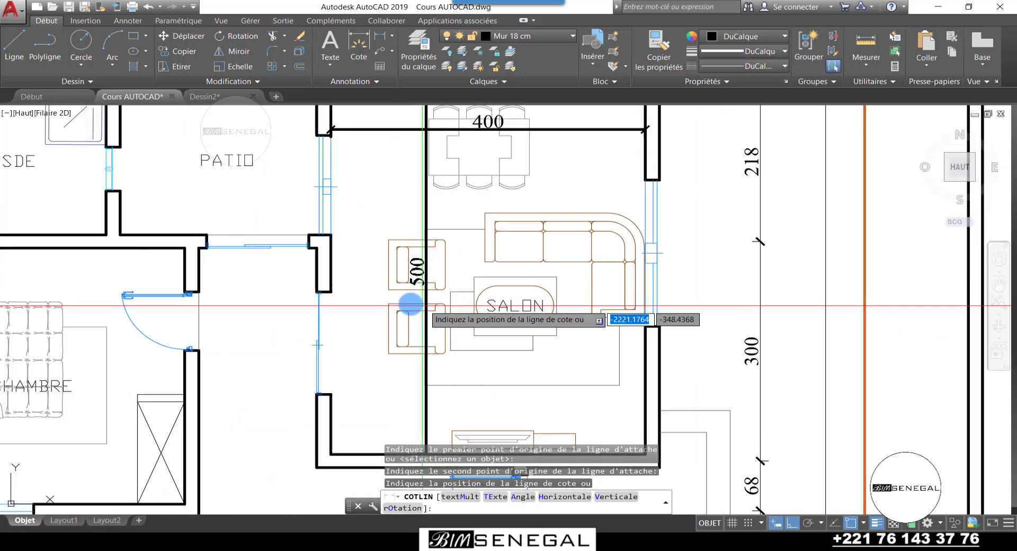
left_click(365, 264)
scroll(360, 265, "down", 4)
scroll(364, 268, "up", 4)
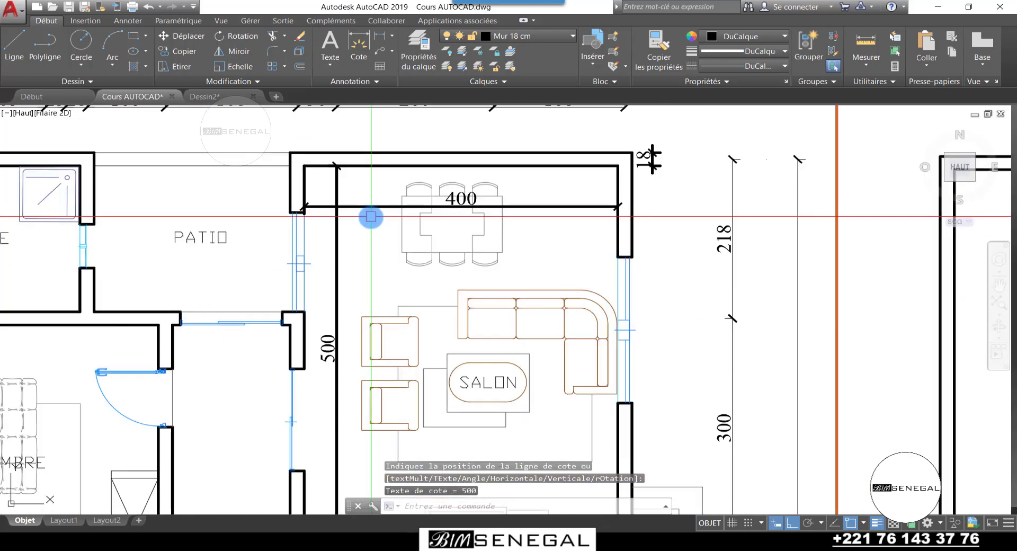
Delete both the horizontal and the vertical dimension inside the salon
left_click(367, 225)
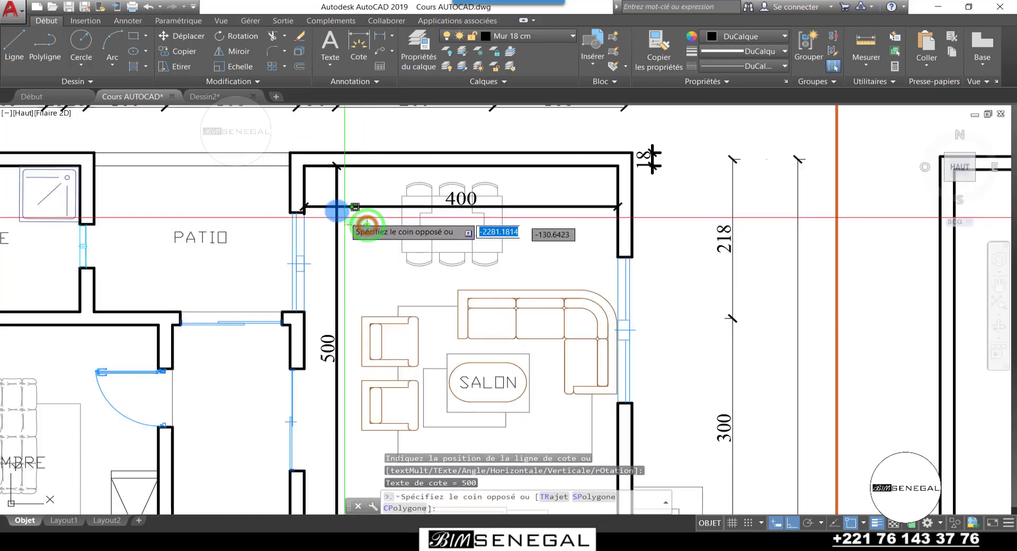
left_click(320, 193)
scroll(320, 194, "down", 4)
scroll(336, 217, "up", 3)
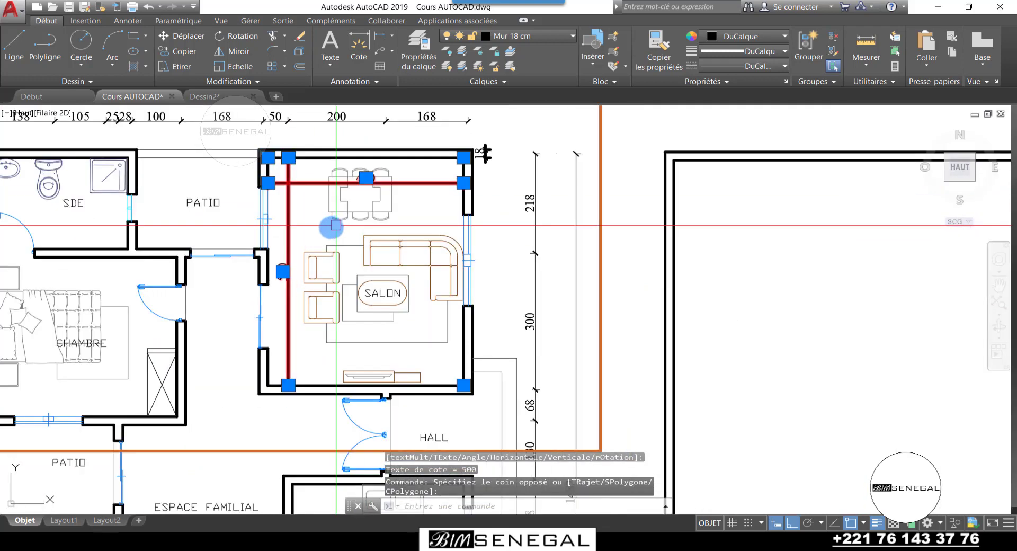
key("Delete")
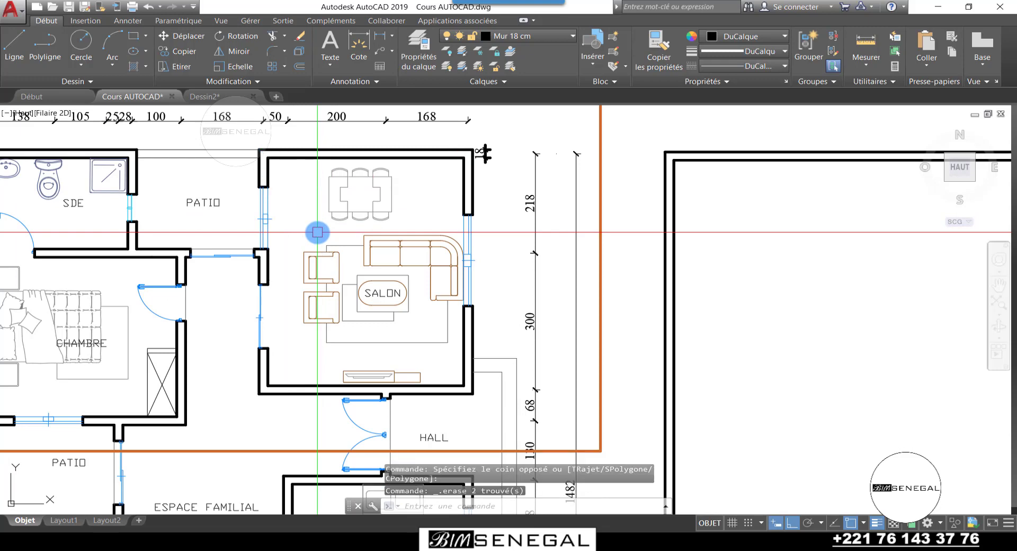
scroll(317, 232, "down", 3)
scroll(583, 201, "up", 3)
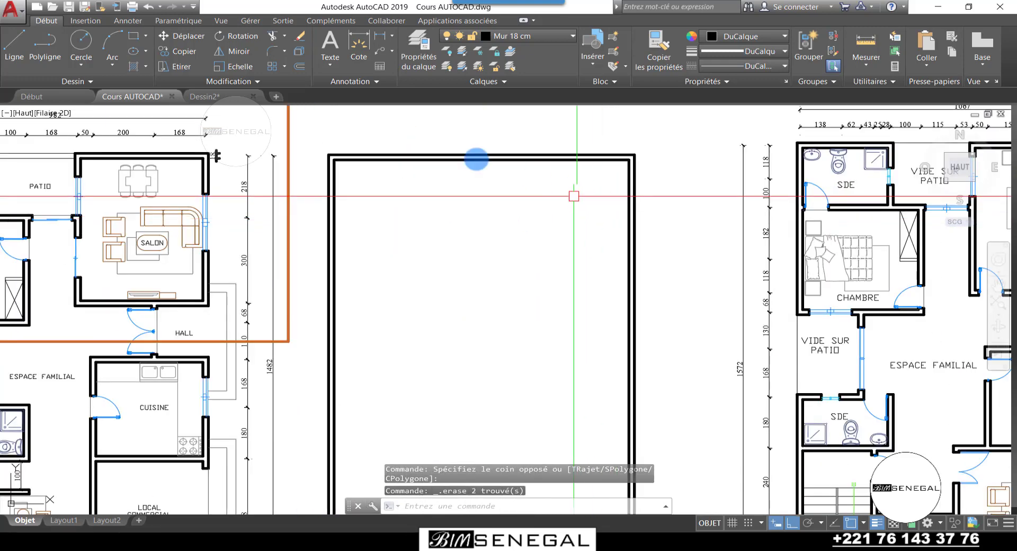
Draw connected lines from the new rectangle's inner upper-right corner, 400 to the left along the wall and 500 downward
left_click(19, 37)
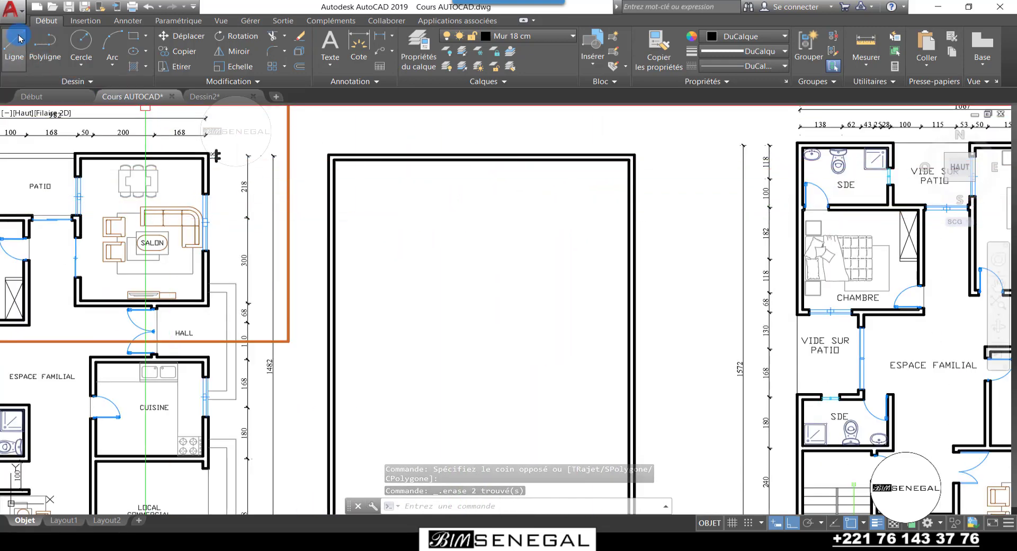
scroll(565, 164, "up", 5)
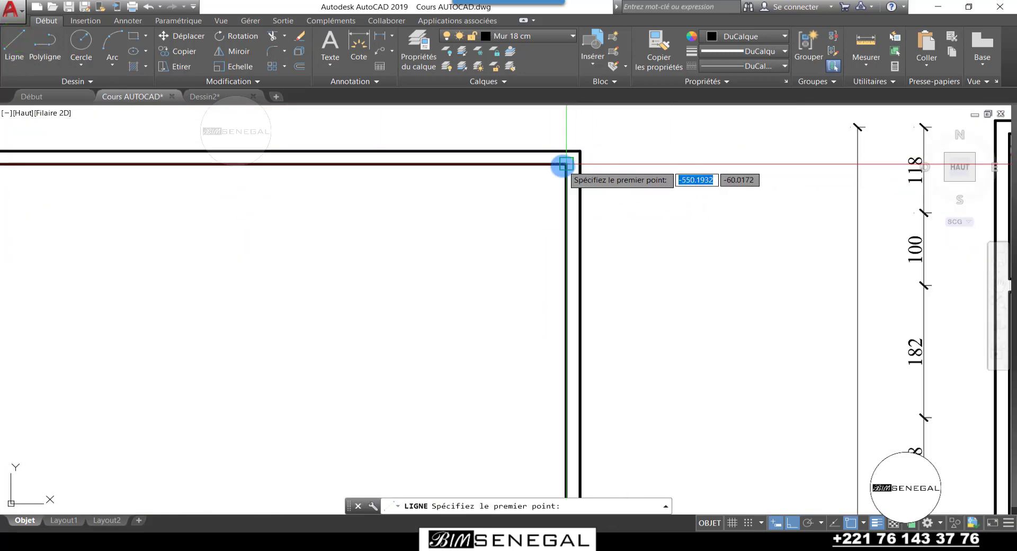
left_click(566, 164)
scroll(562, 163, "down", 5)
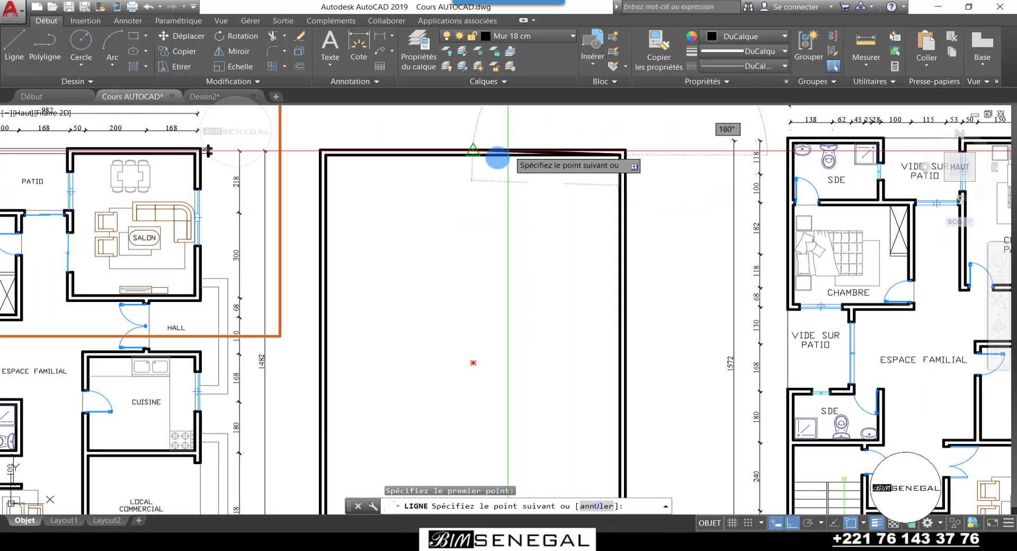
scroll(479, 160, "up", 5)
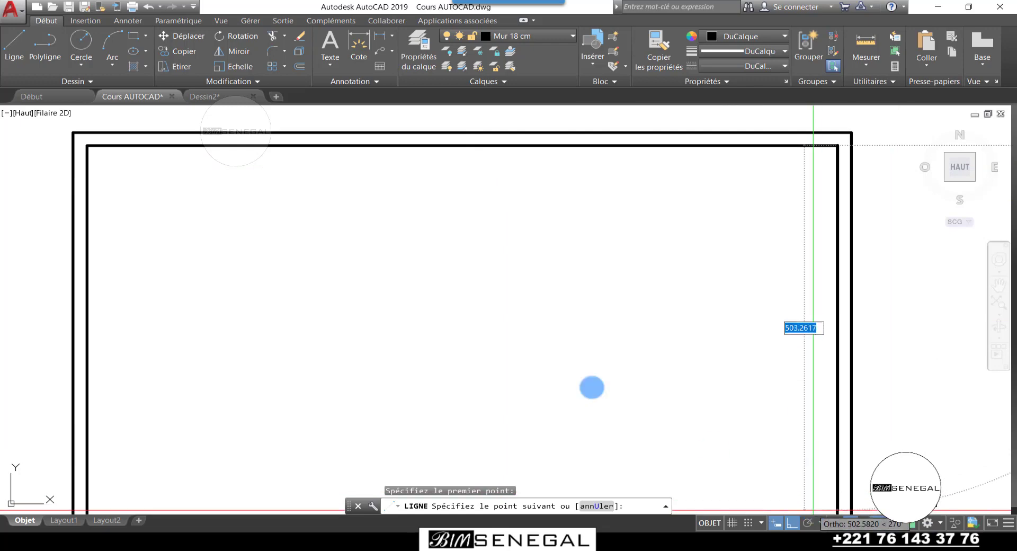
scroll(575, 373, "down", 5)
scroll(543, 302, "up", 4)
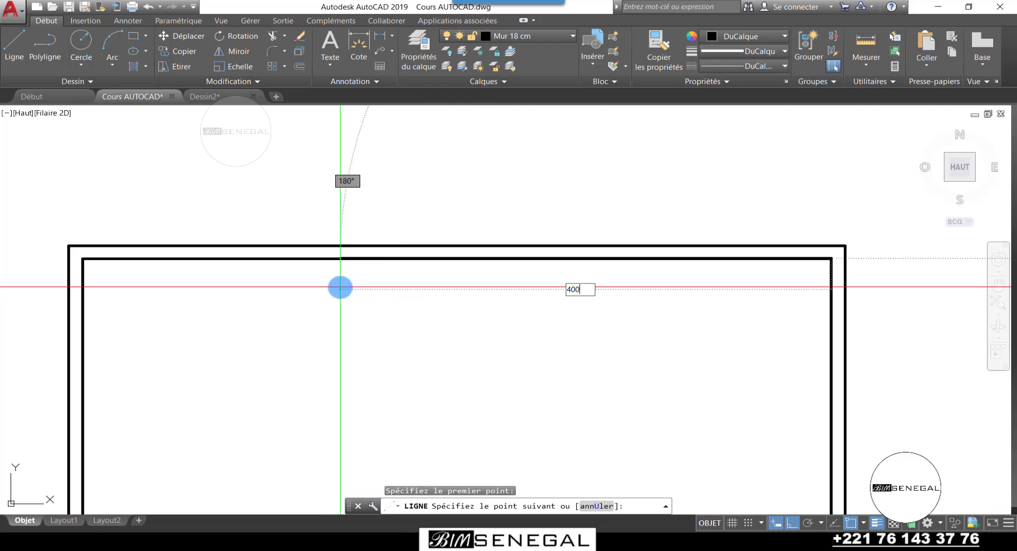
key("Return")
scroll(440, 220, "down", 5)
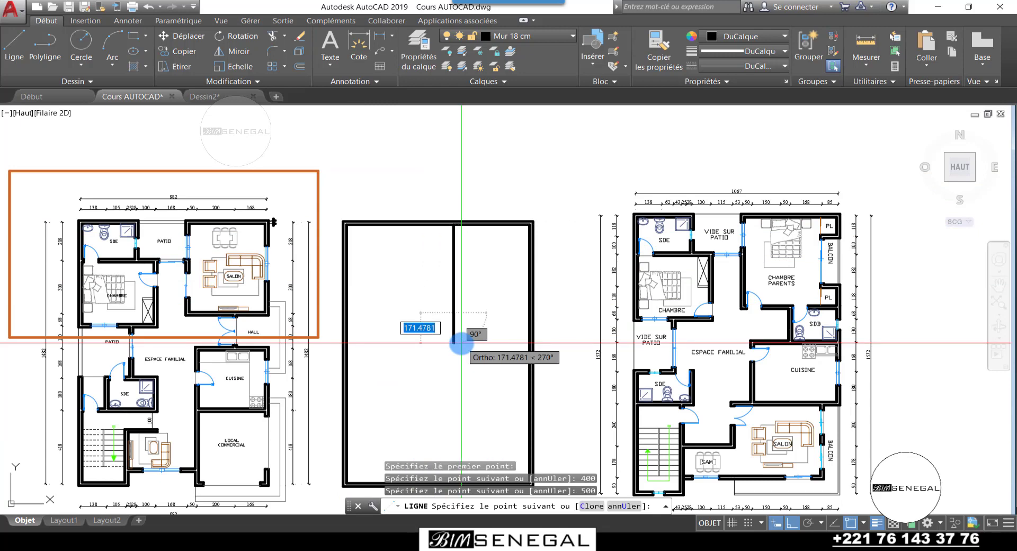
Close off the salon outline with a horizontal line perpendicular to the right wall's inner face, and end the Line command
scroll(504, 348, "up", 4)
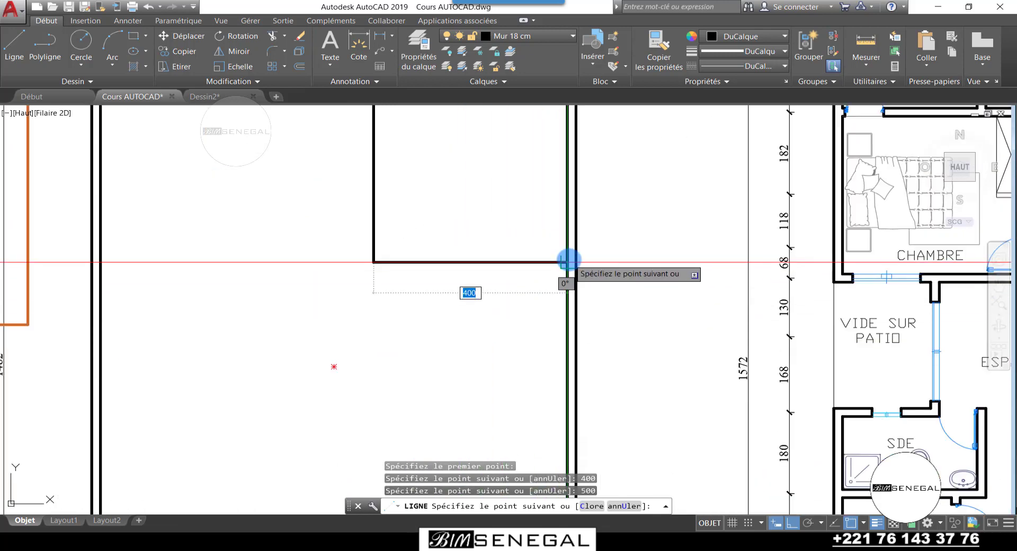
scroll(564, 260, "up", 4)
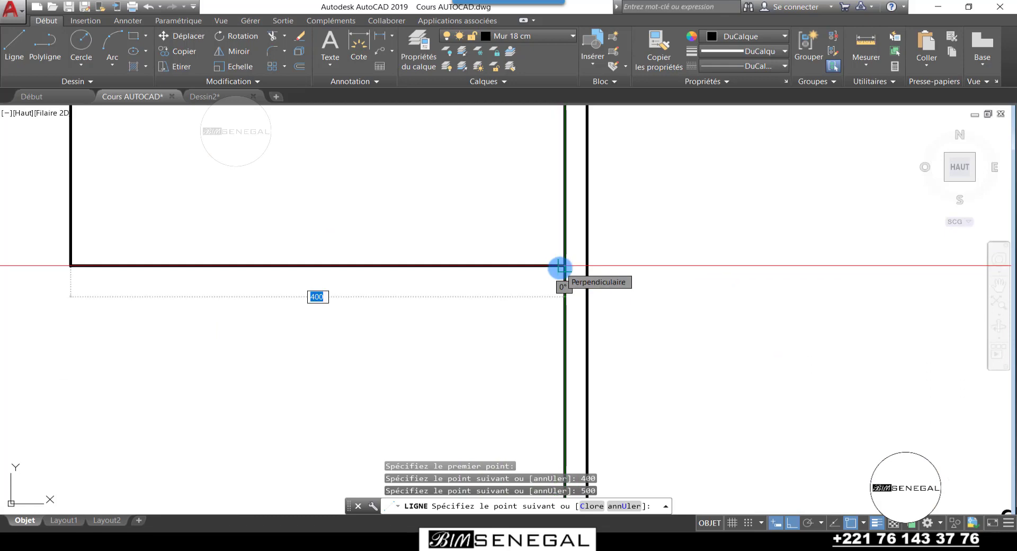
left_click(562, 268)
scroll(562, 270, "down", 6)
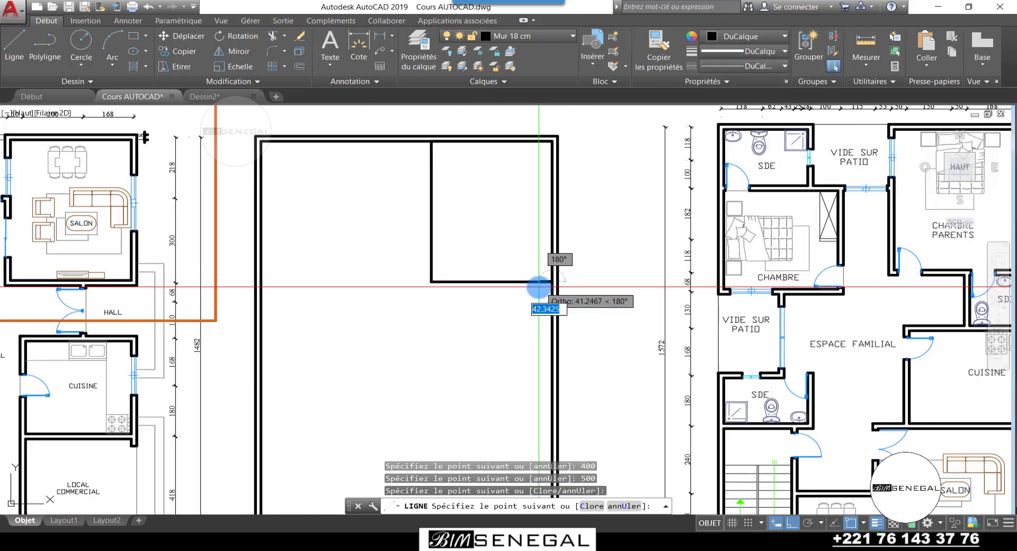
left_click(15, 42)
scroll(438, 148, "up", 4)
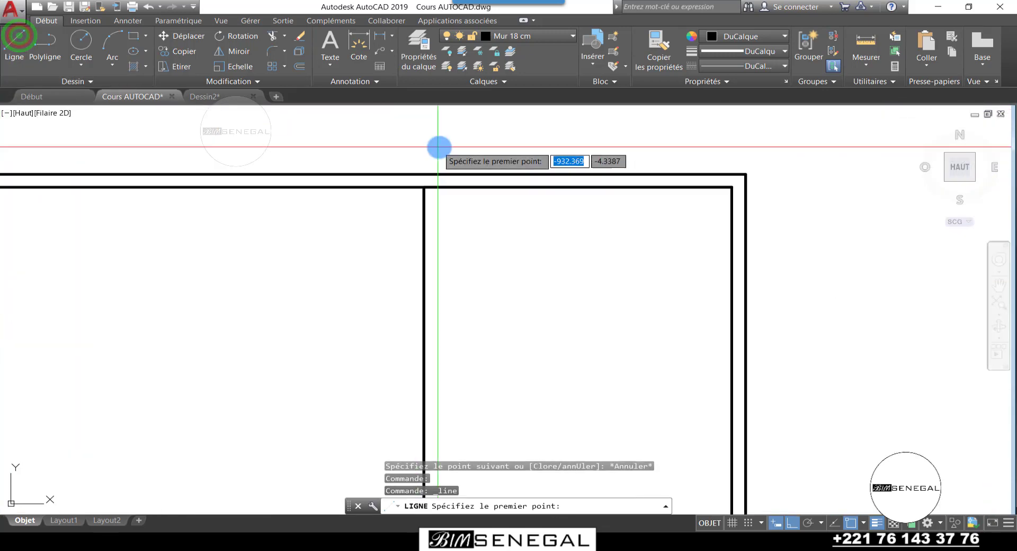
key("Escape")
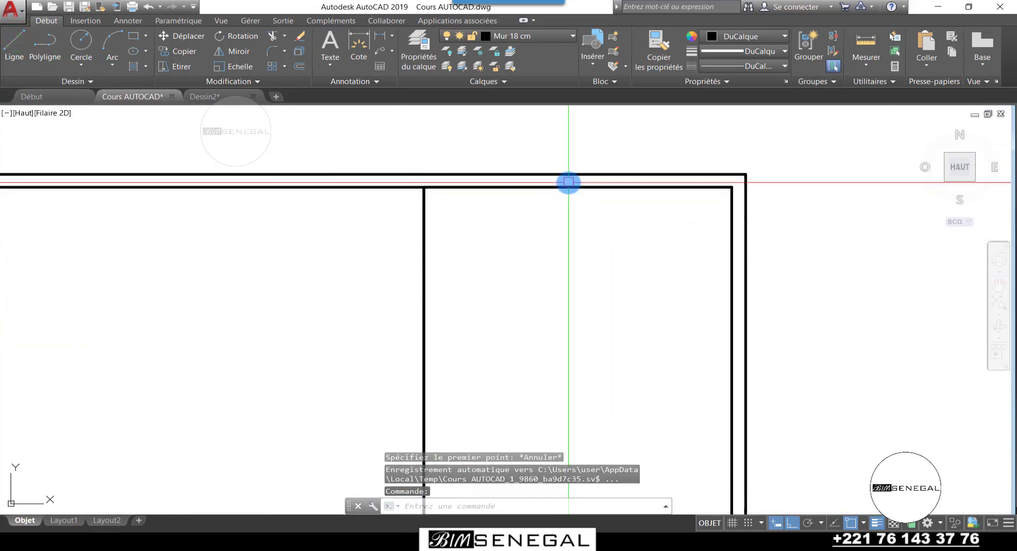
Delete the 400 line segment that overlaps the inner face of the new outline's upper wall
left_click(572, 186)
scroll(610, 185, "up", 2)
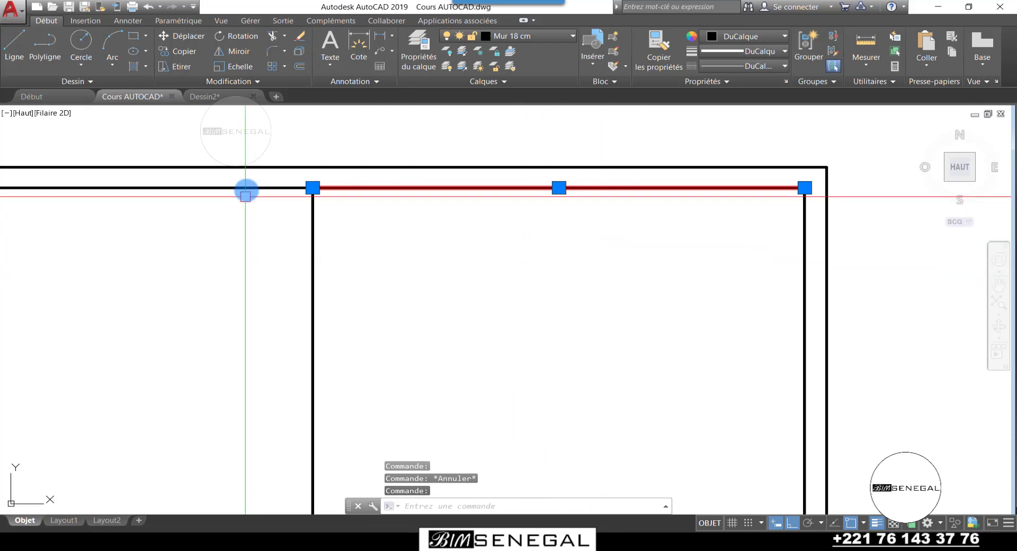
left_click(227, 183)
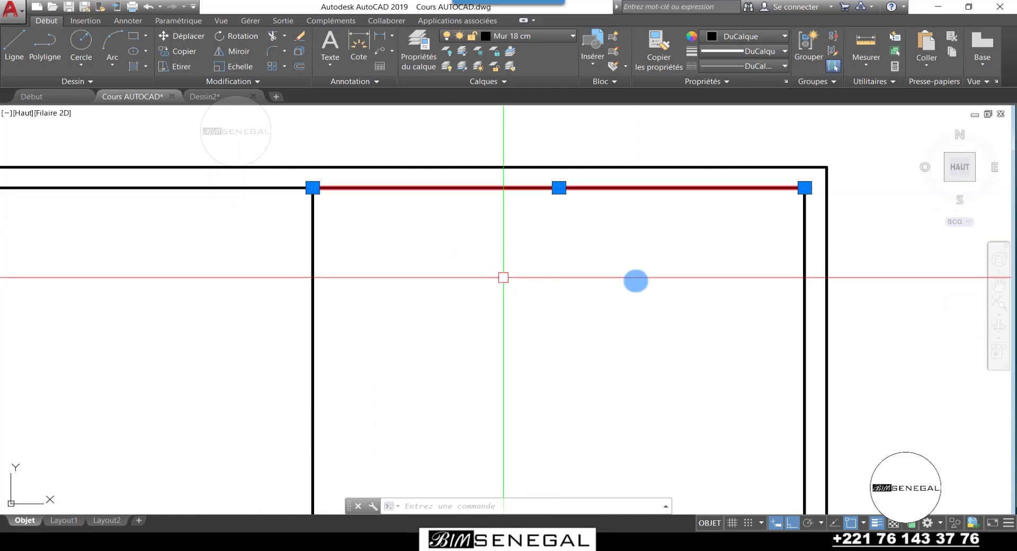
scroll(596, 182, "down", 3)
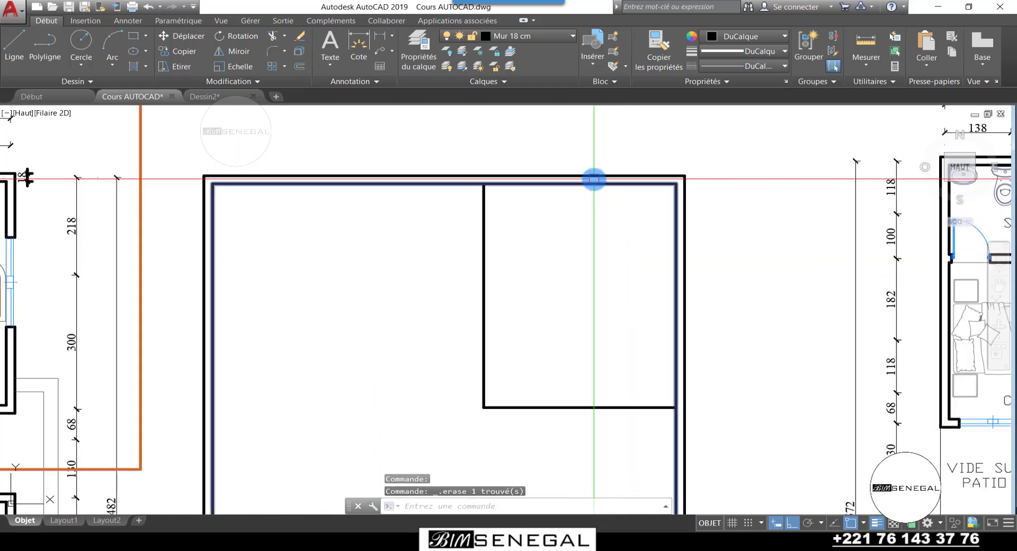
scroll(522, 311, "down", 2)
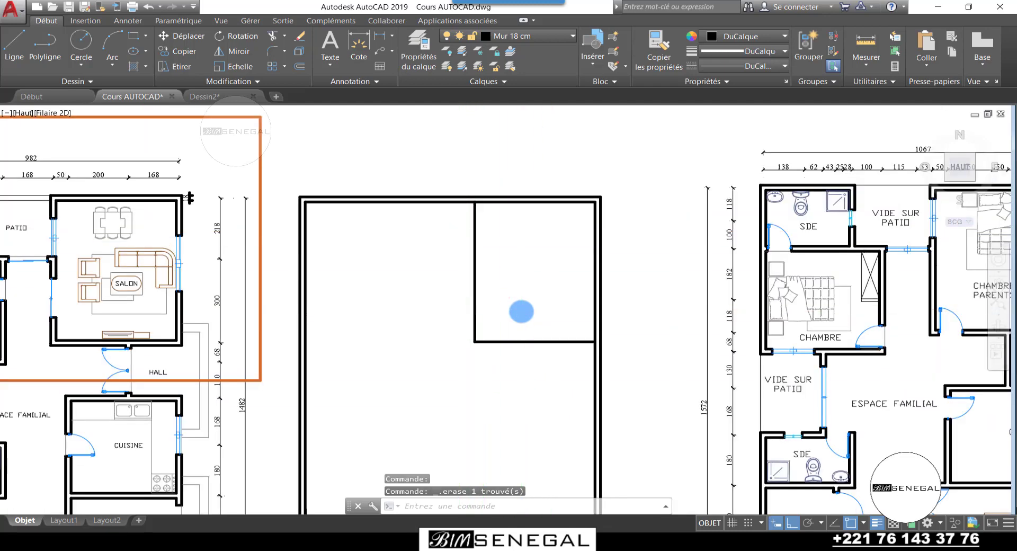
Offset the salon's vertical partition line by 18 to the left to form the wall thickness
scroll(487, 249, "up", 2)
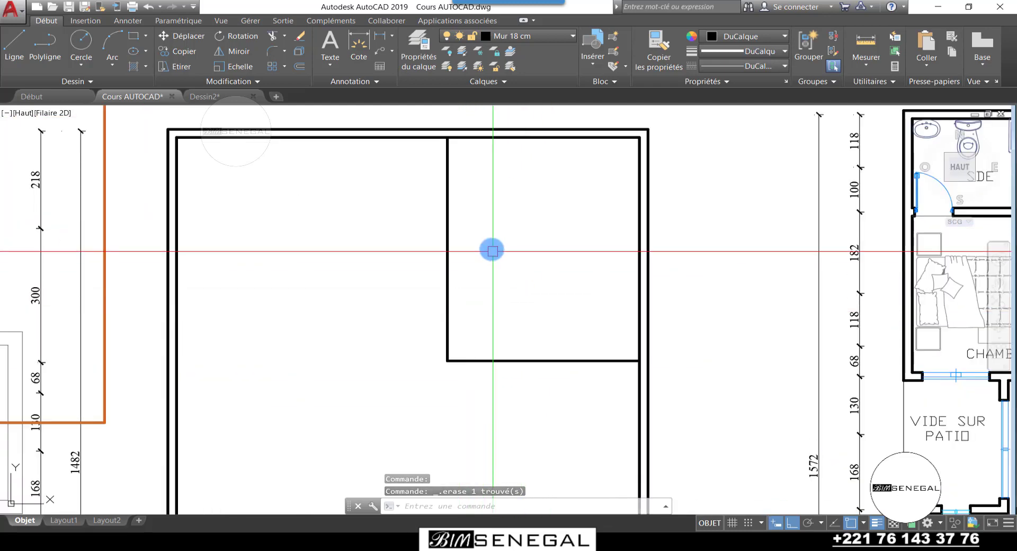
left_click(300, 68)
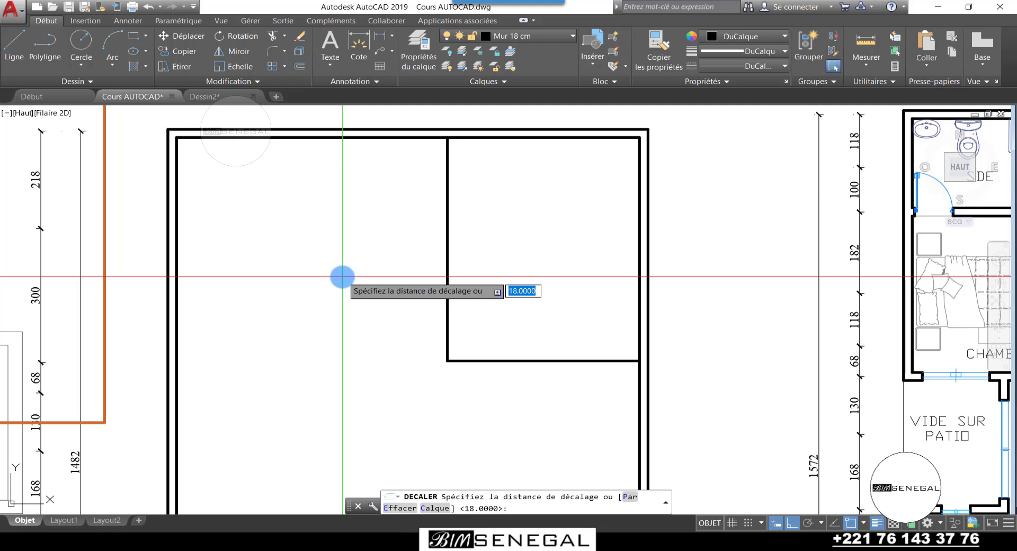
key("Return")
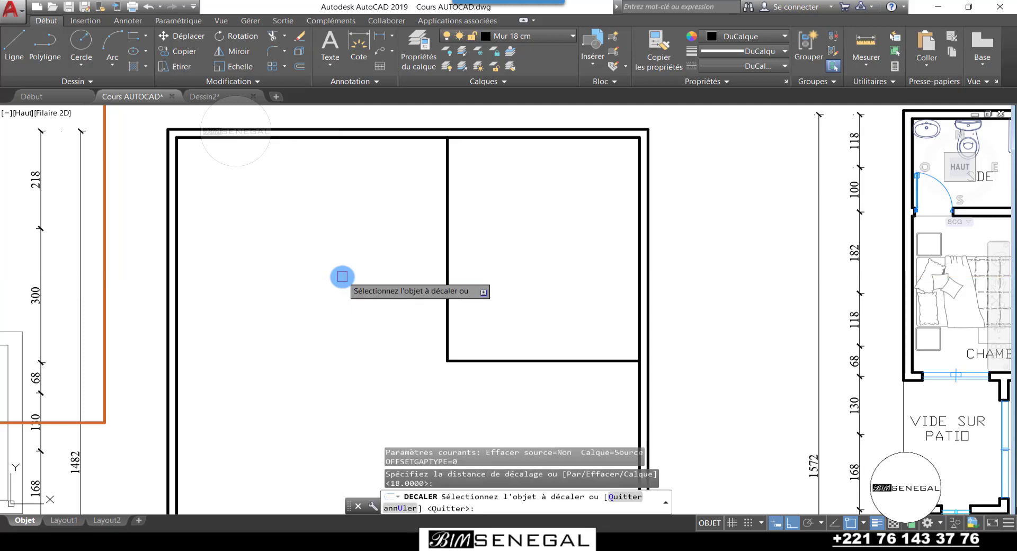
left_click(445, 190)
left_click(261, 220)
scroll(296, 217, "down", 2)
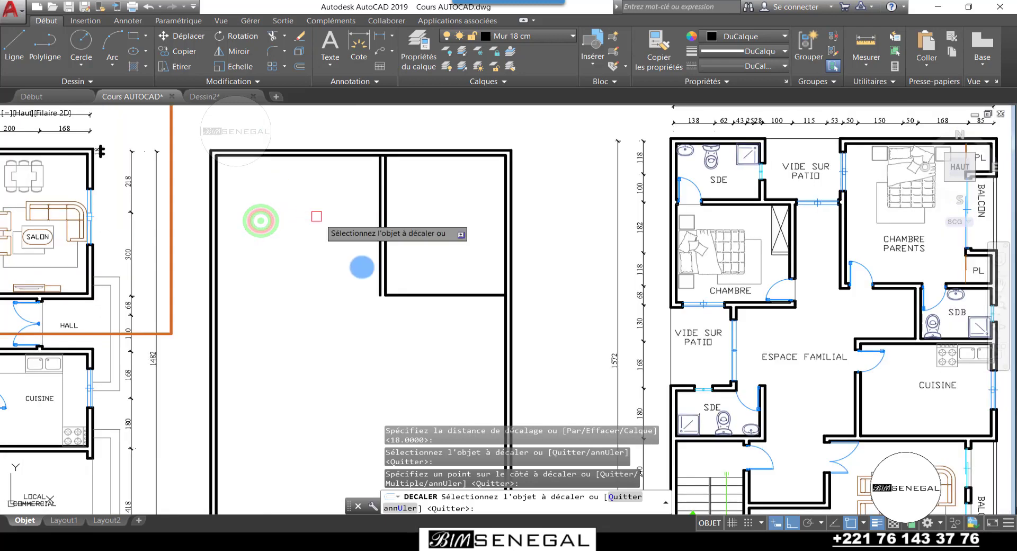
Offset the salon's lower horizontal line by 18 downward to form the wall thickness, and end the Offset command
scroll(389, 291, "up", 3)
left_click(408, 298)
scroll(409, 307, "down", 3)
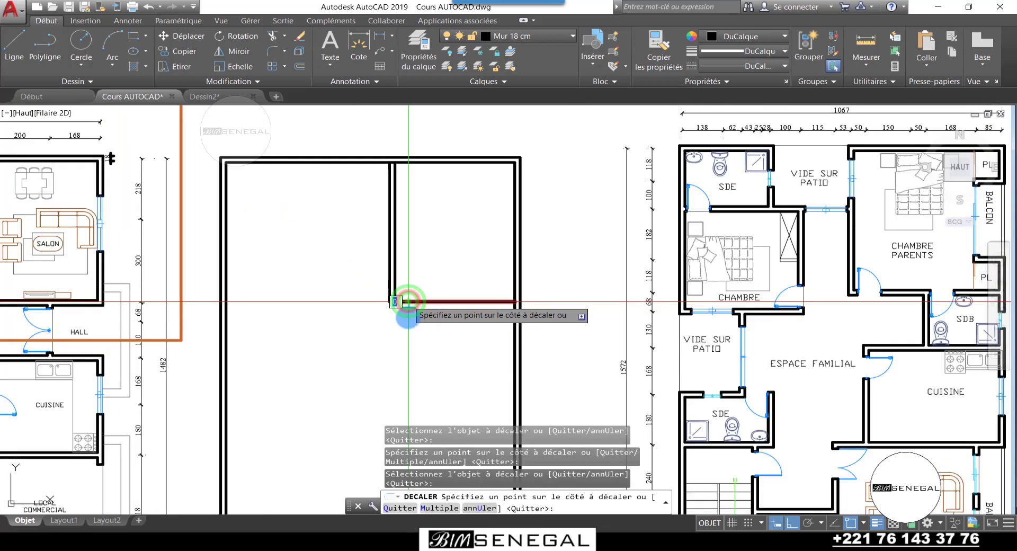
left_click(411, 345)
scroll(393, 318, "up", 5)
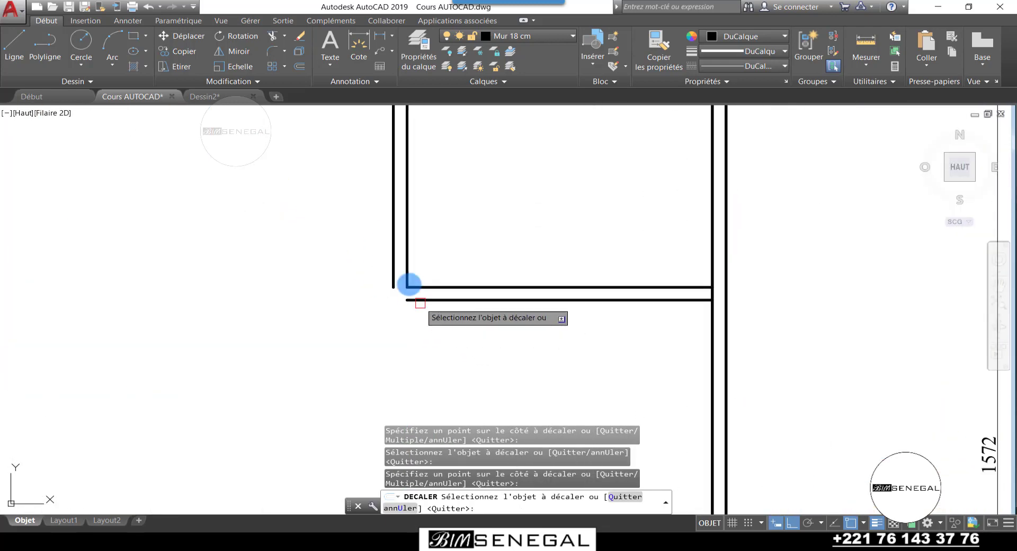
scroll(402, 321, "down", 4)
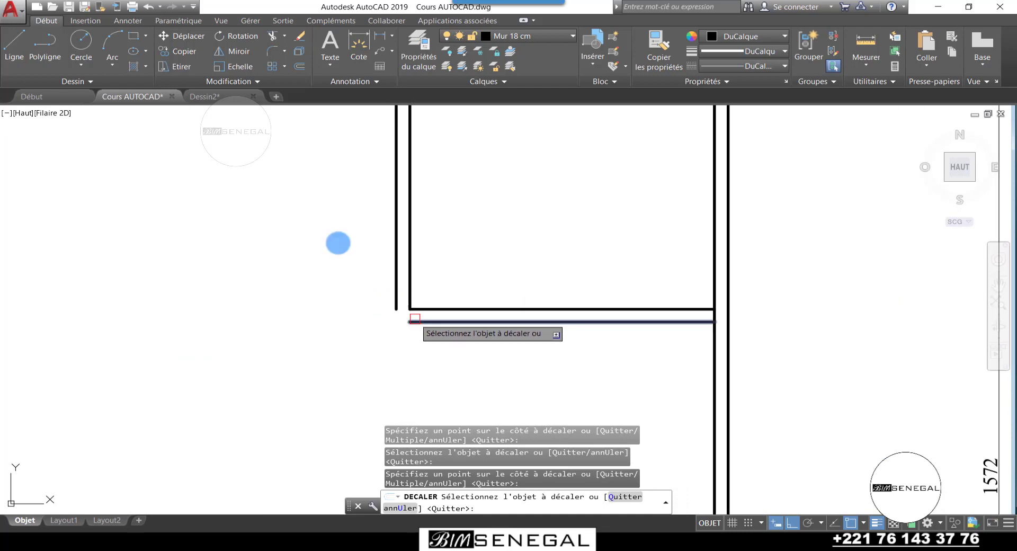
key("Escape")
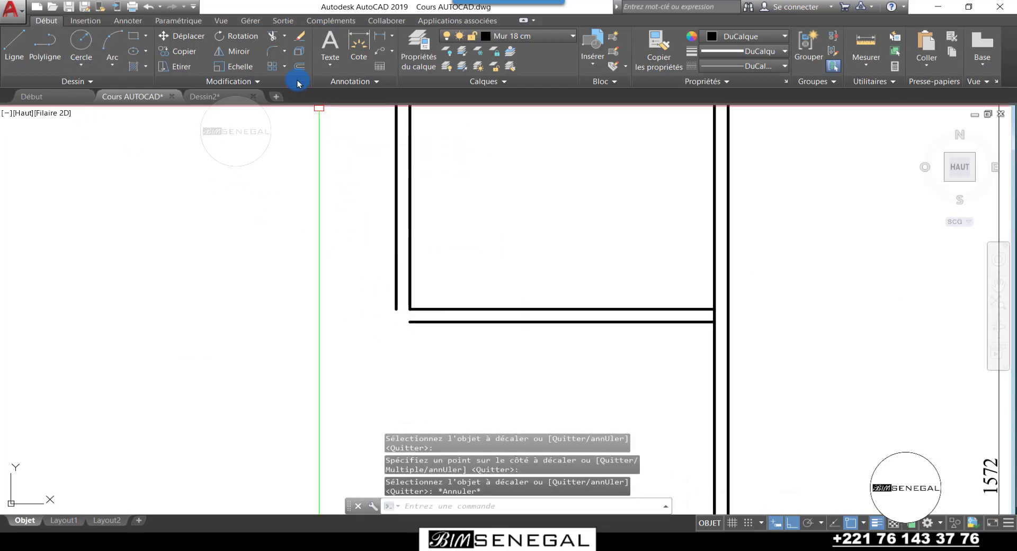
Join the outer vertical and lower horizontal lines of the salon partition into a sharp corner with the Fillet command (RACCORD)
left_click(284, 51)
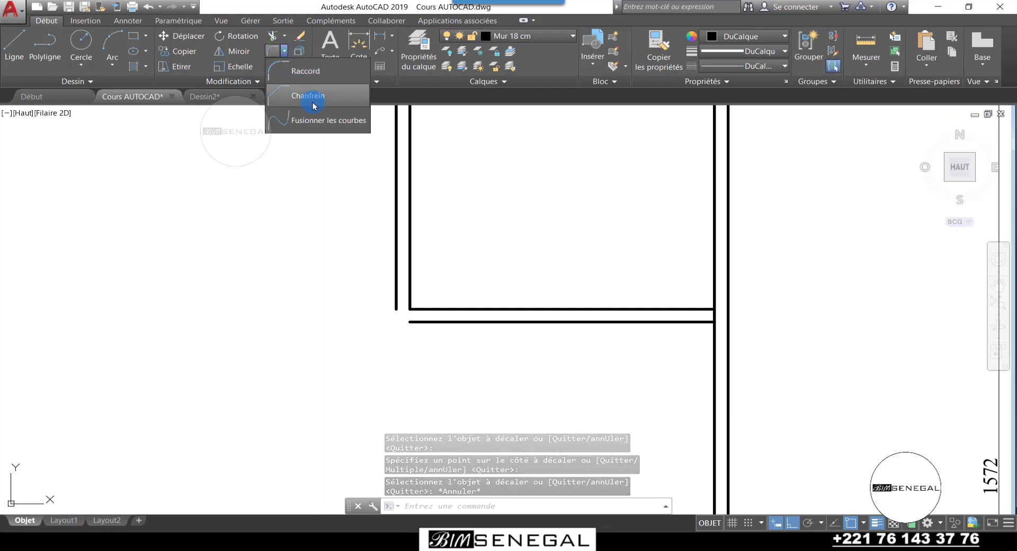
left_click(311, 75)
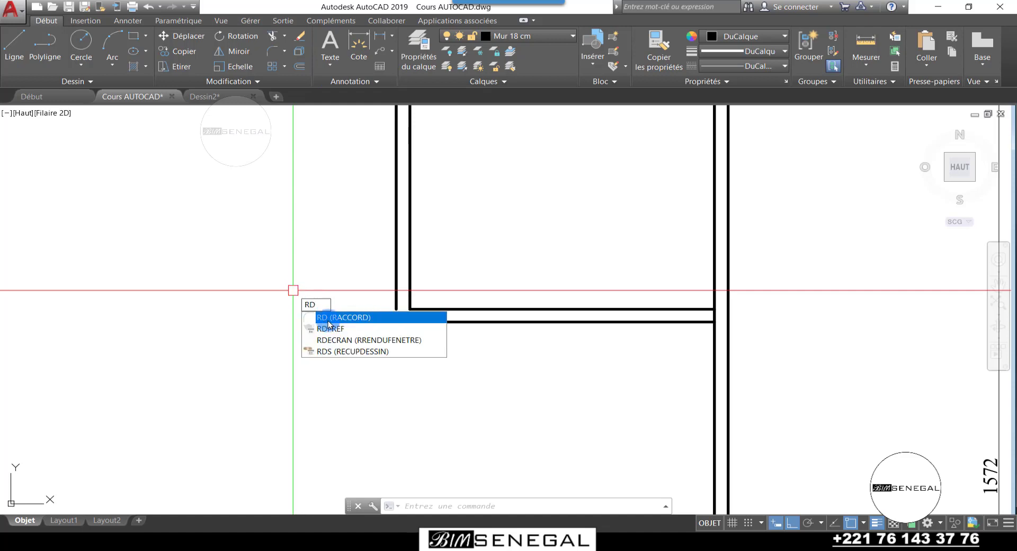
key("Return")
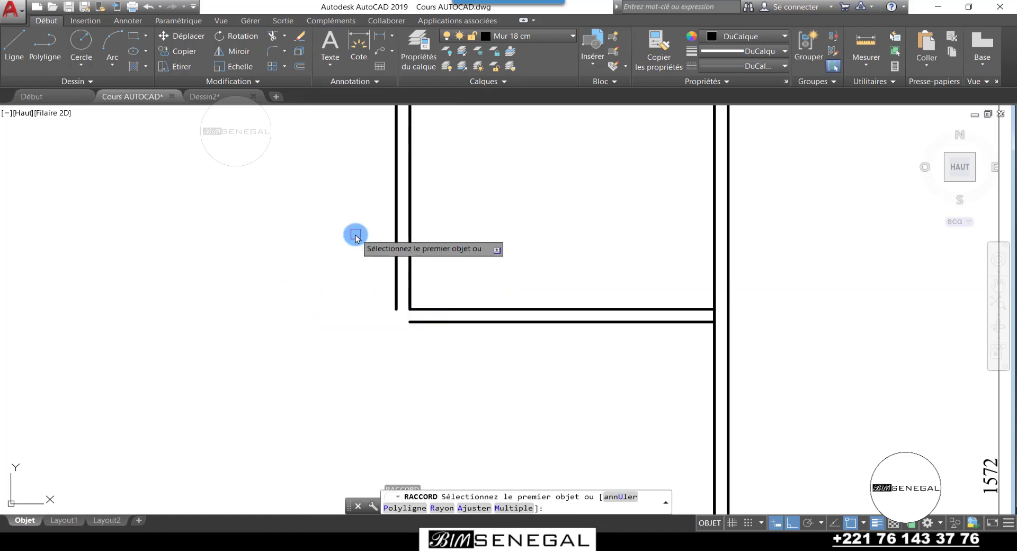
left_click(396, 273)
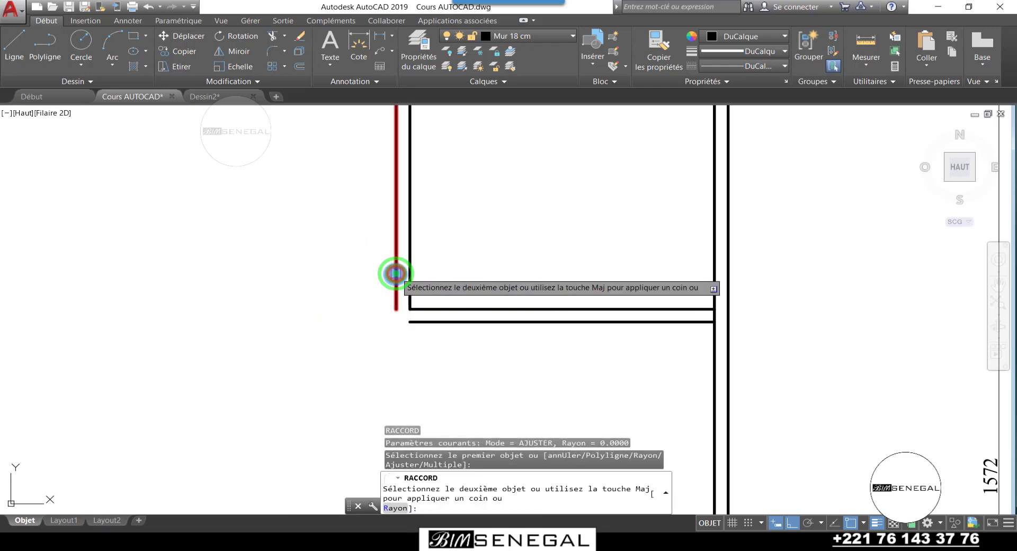
left_click(442, 323)
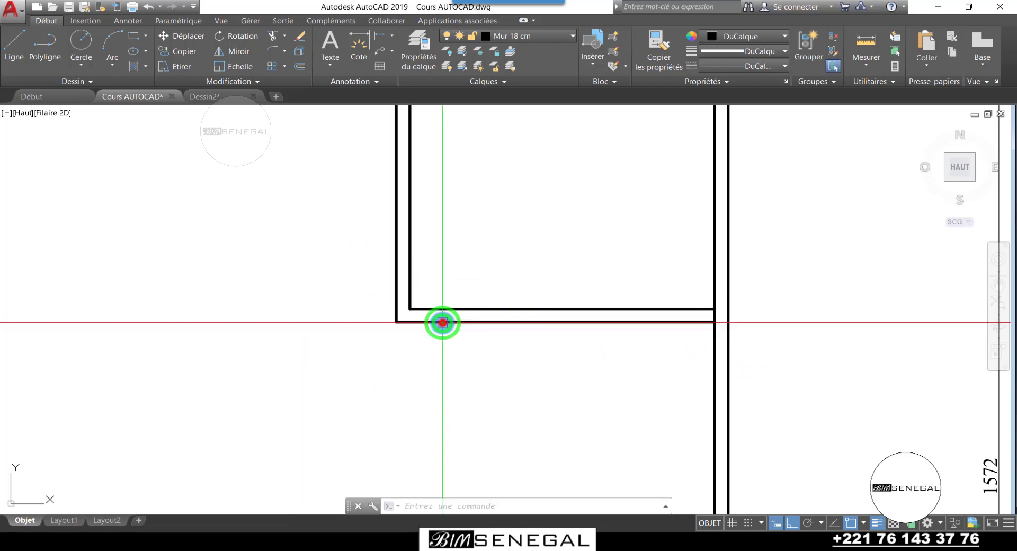
Examine the junction where the salon's vertical partition meets the inner face of the new outline's upper wall
scroll(495, 383, "down", 5)
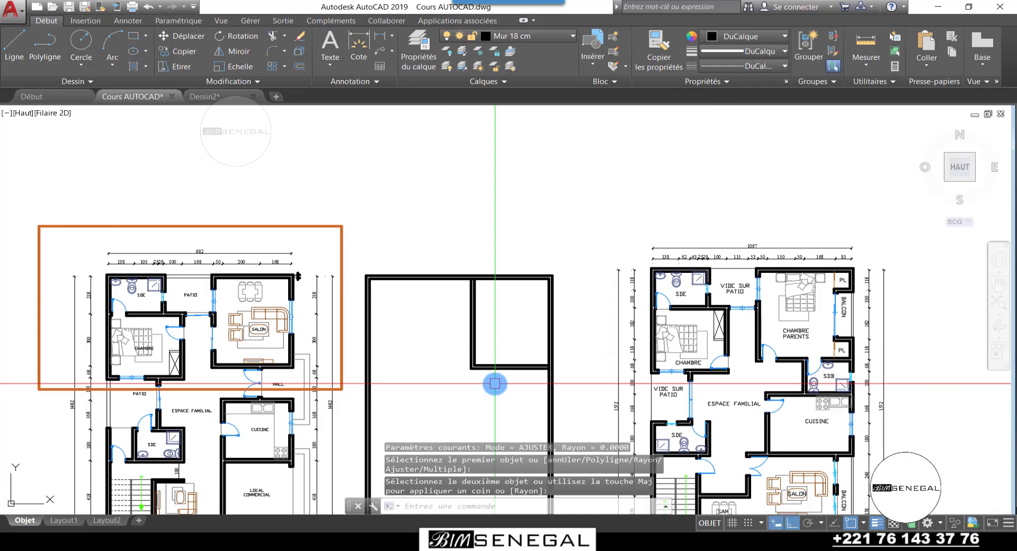
scroll(495, 384, "up", 4)
scroll(497, 375, "down", 2)
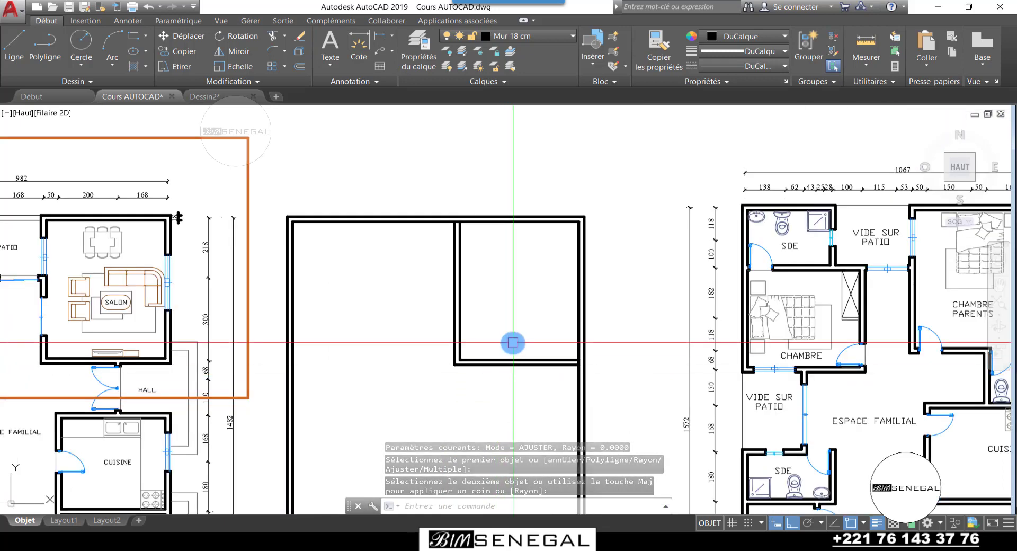
scroll(510, 359, "up", 2)
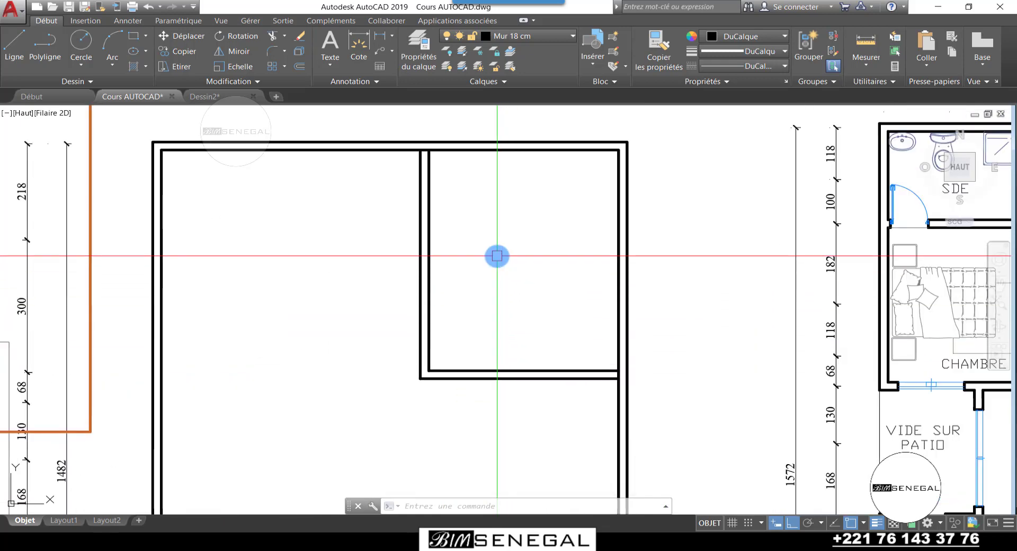
scroll(425, 145, "up", 4)
scroll(408, 161, "up", 6)
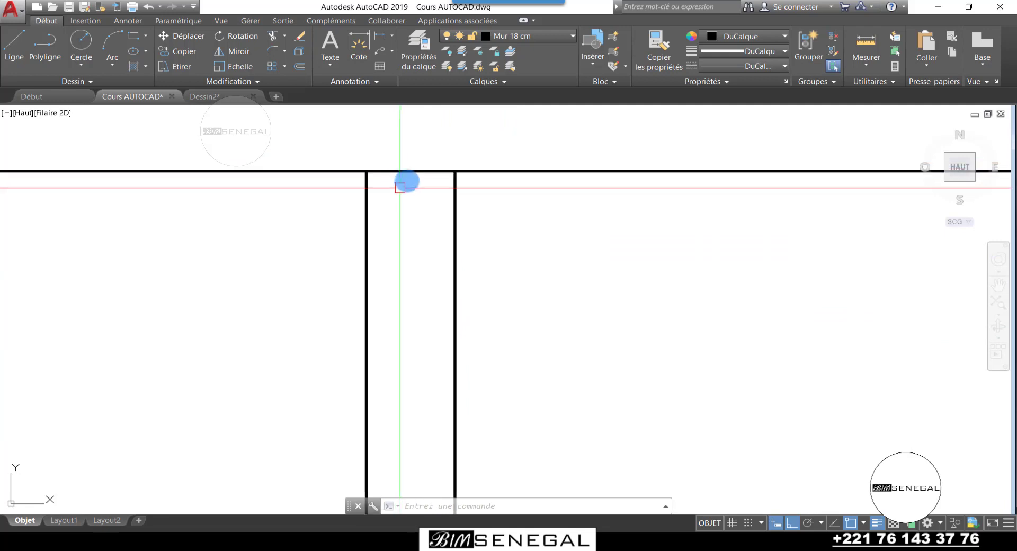
scroll(412, 168, "down", 4)
scroll(412, 169, "up", 4)
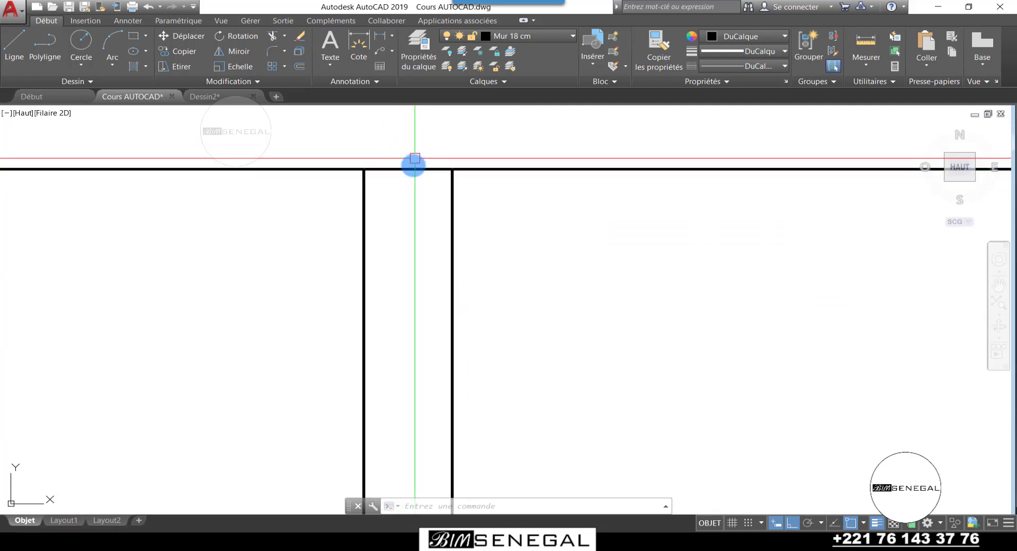
scroll(416, 174, "down", 6)
scroll(417, 176, "up", 6)
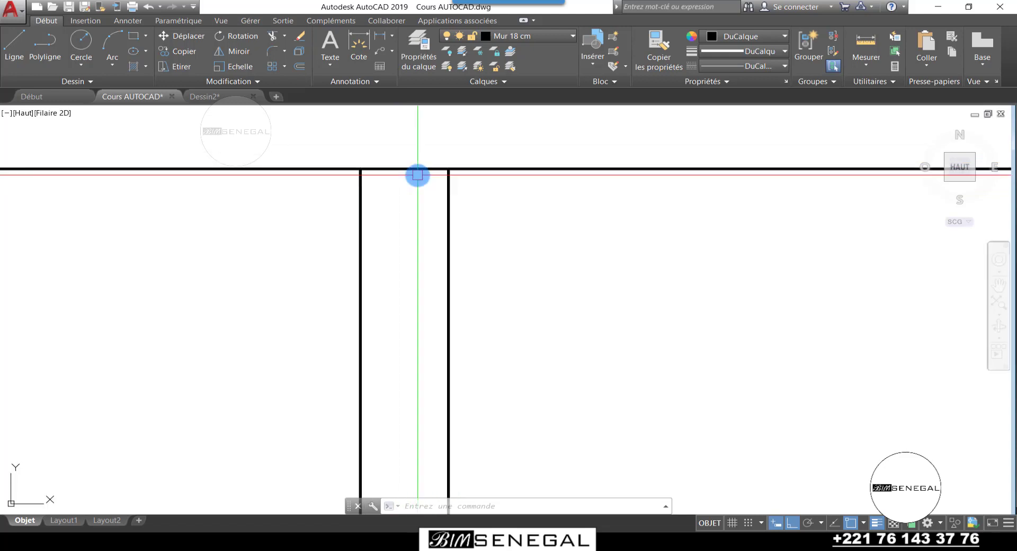
scroll(409, 133, "down", 5)
scroll(405, 246, "up", 5)
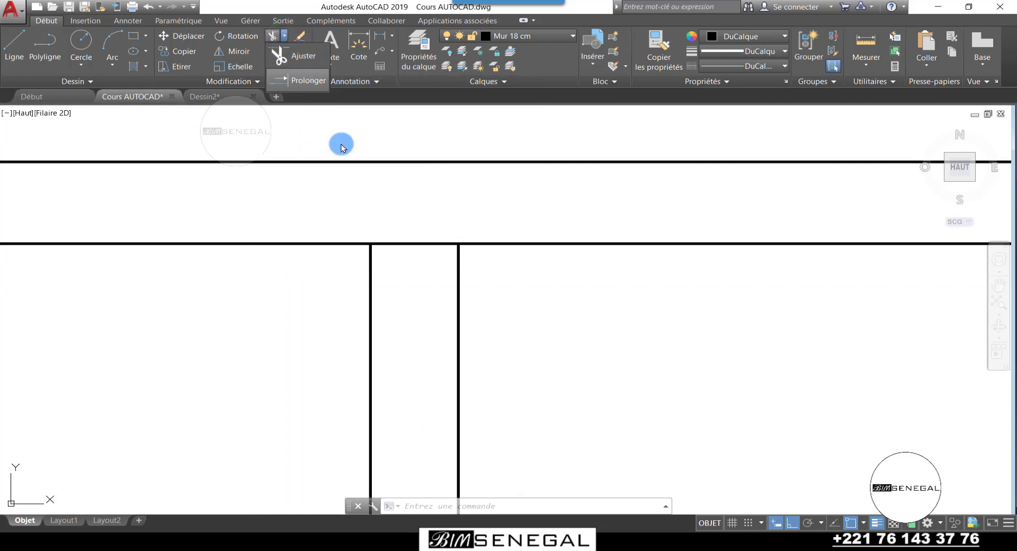
Trim the upper wall's inner-face segment between the two lines of the salon's vertical partition, using all objects as cutting edges
key("Escape")
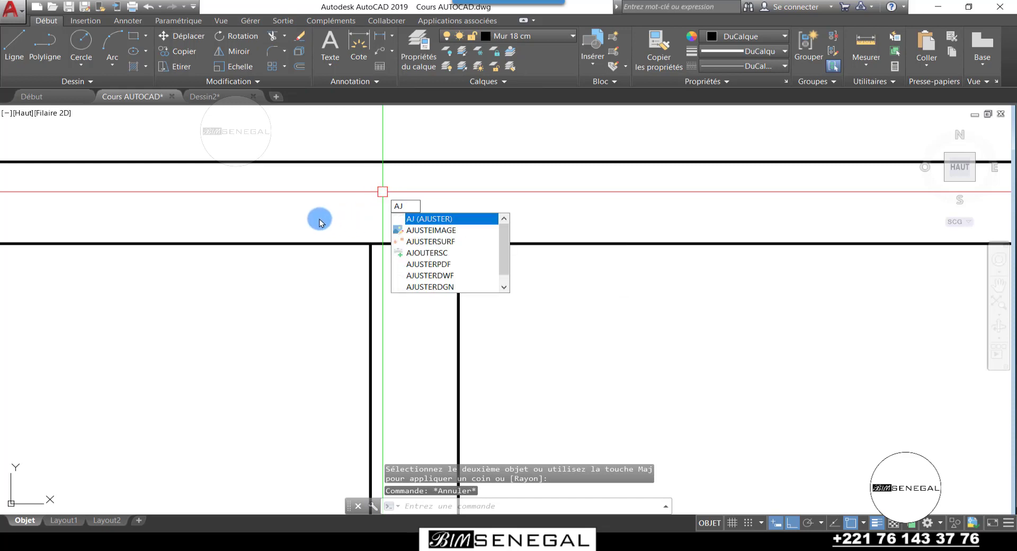
key("Return")
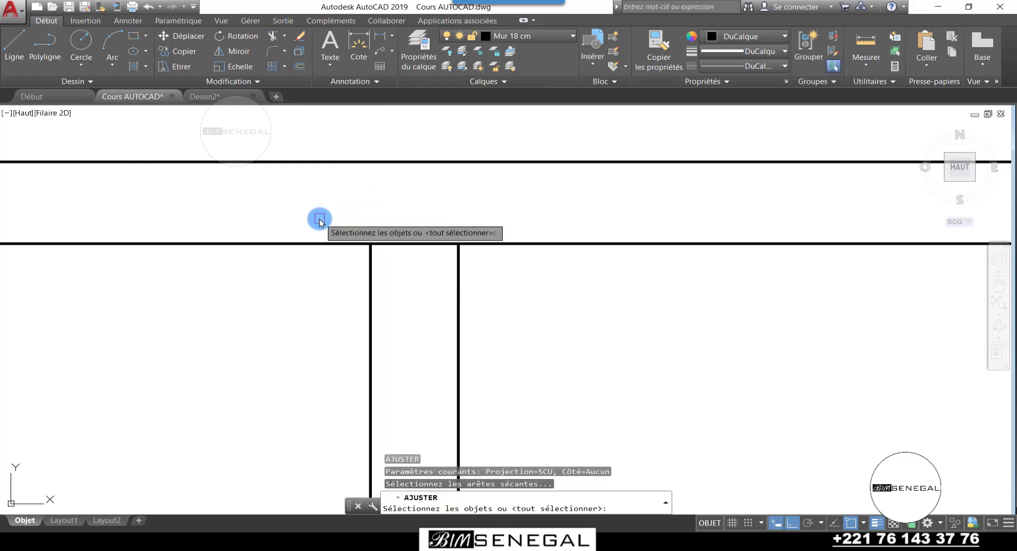
key("Return")
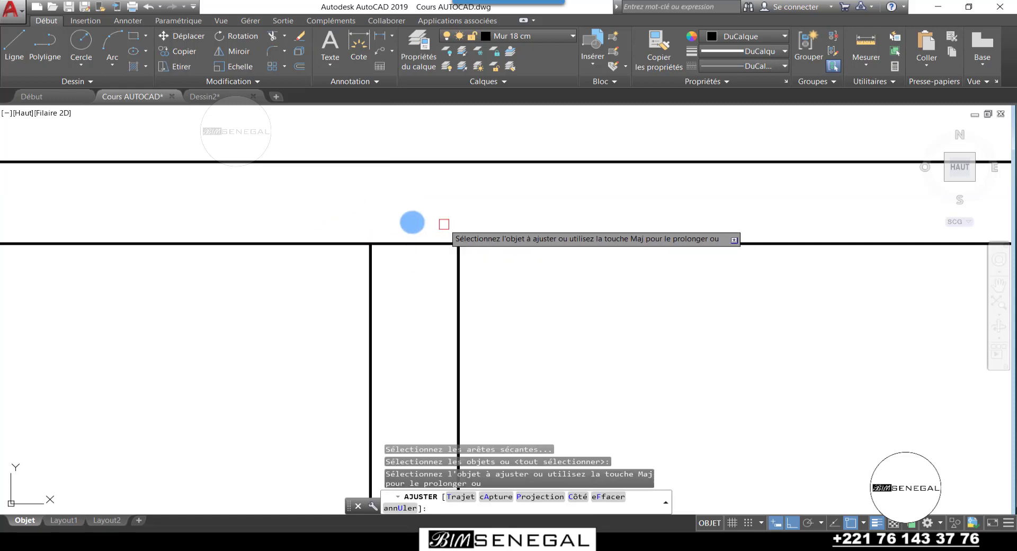
scroll(412, 221, "up", 2)
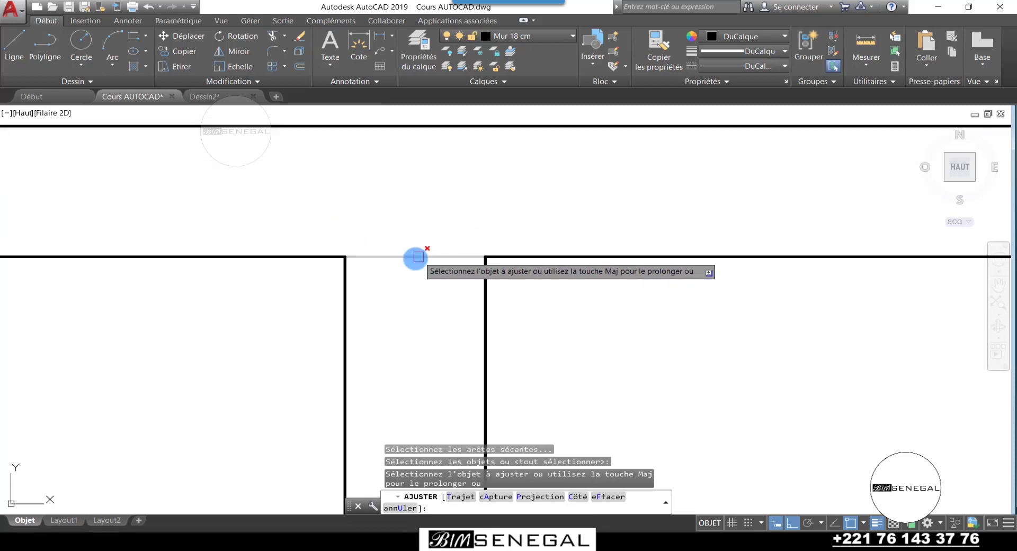
left_click(438, 354)
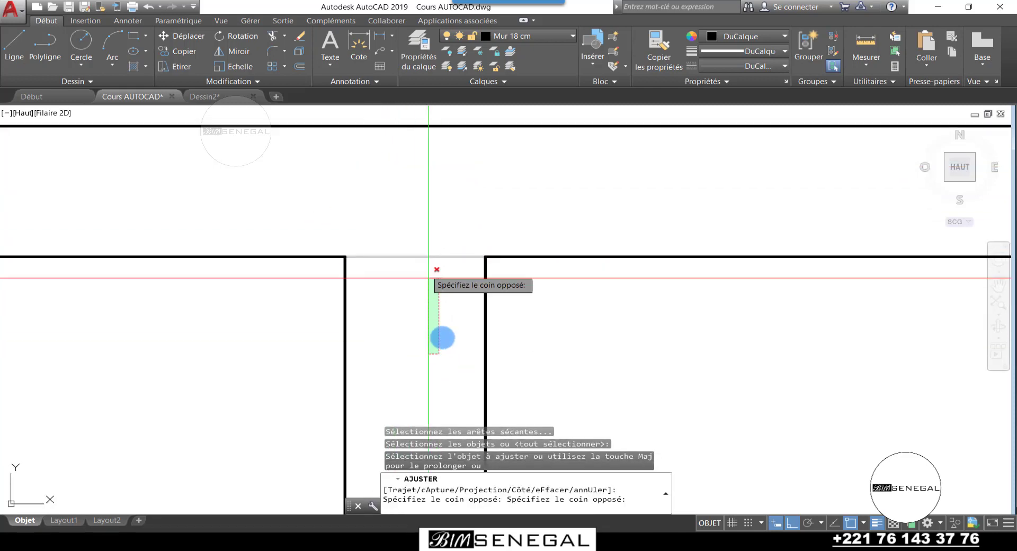
left_click(388, 184)
scroll(374, 141, "down", 6)
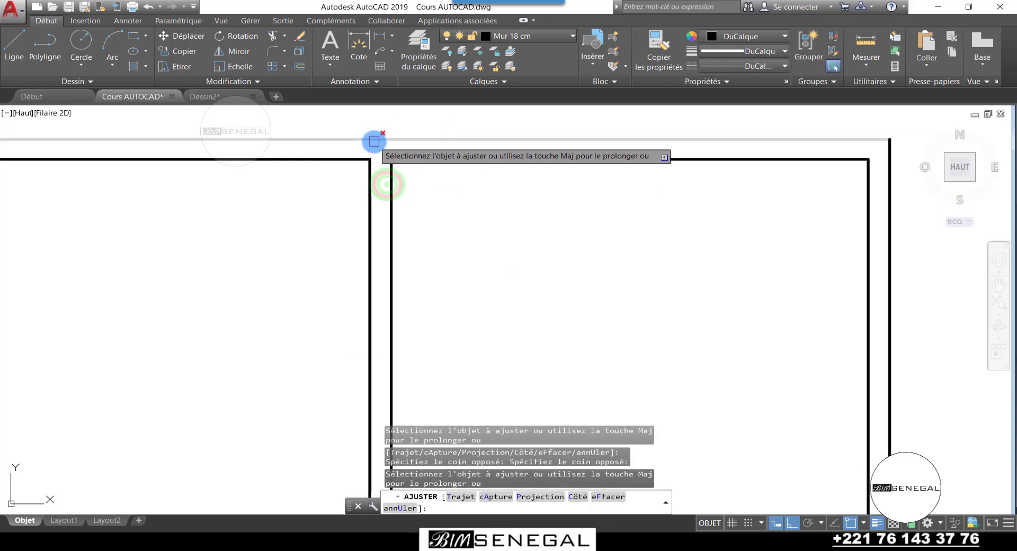
Trim the right wall's inner-face segment between the two lines of the salon's lower wall, and end the Trim command
scroll(374, 141, "down", 3)
scroll(569, 379, "up", 7)
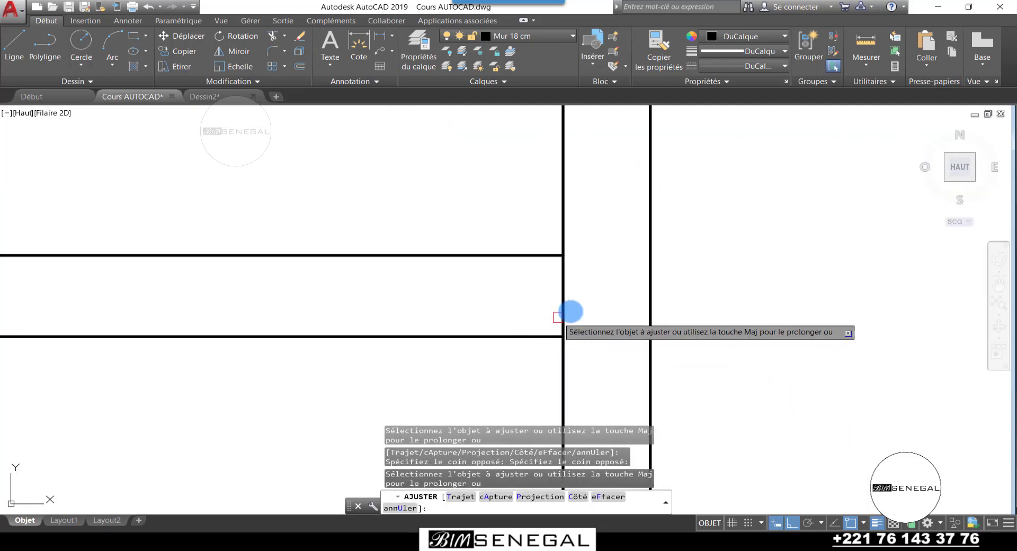
scroll(571, 311, "up", 2)
left_click(594, 302)
left_click(411, 270)
scroll(592, 313, "down", 8)
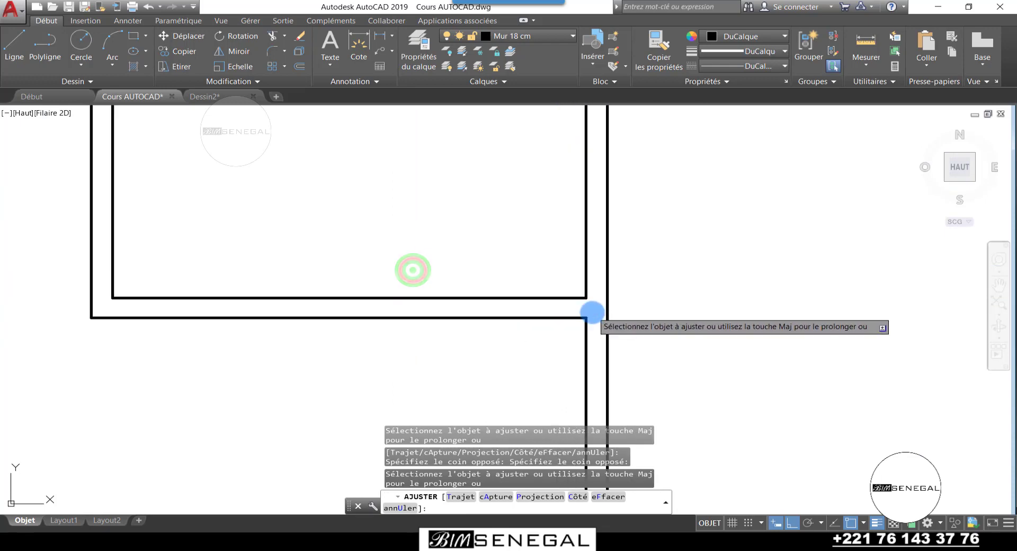
scroll(592, 313, "down", 6)
scroll(582, 323, "up", 3)
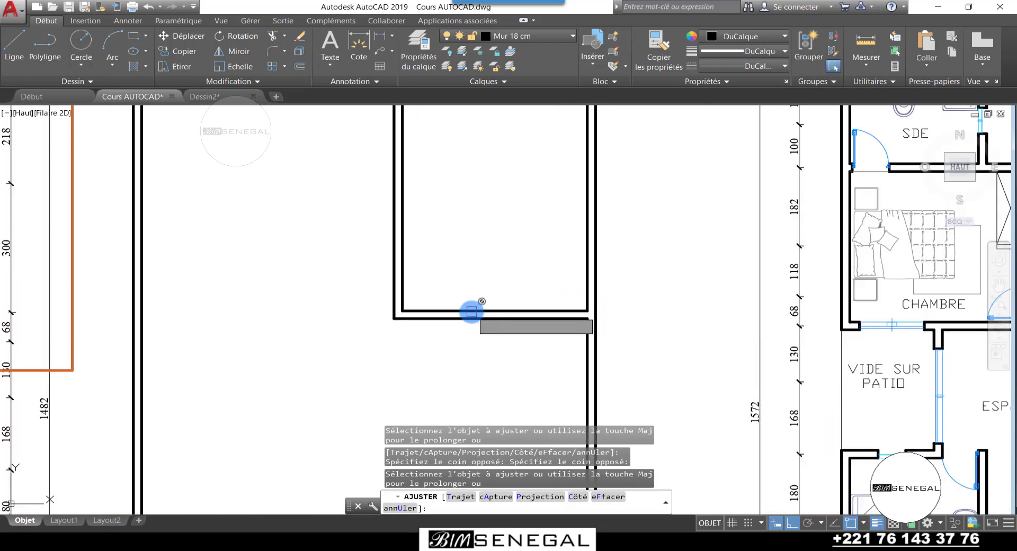
scroll(429, 331, "down", 4)
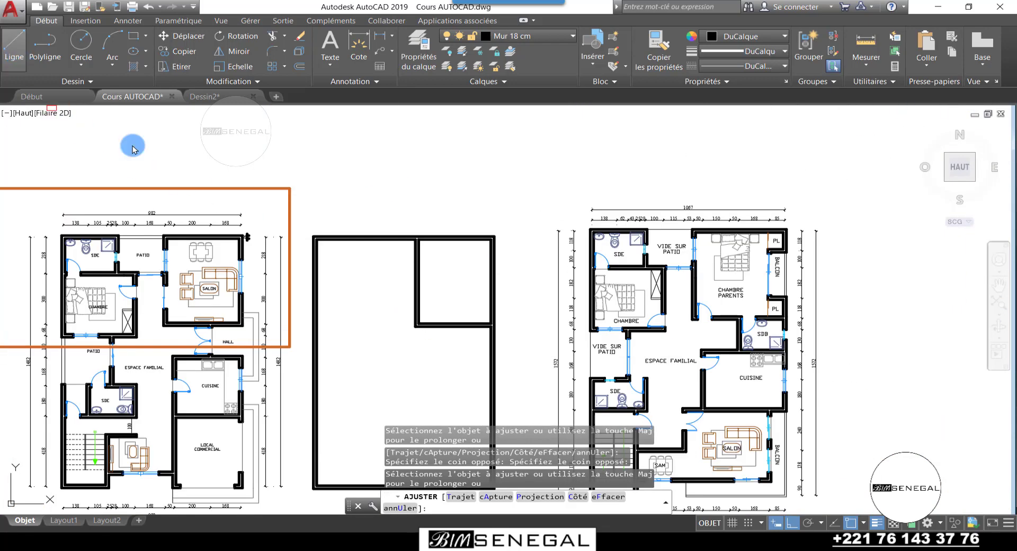
scroll(404, 256, "up", 5)
key("Return")
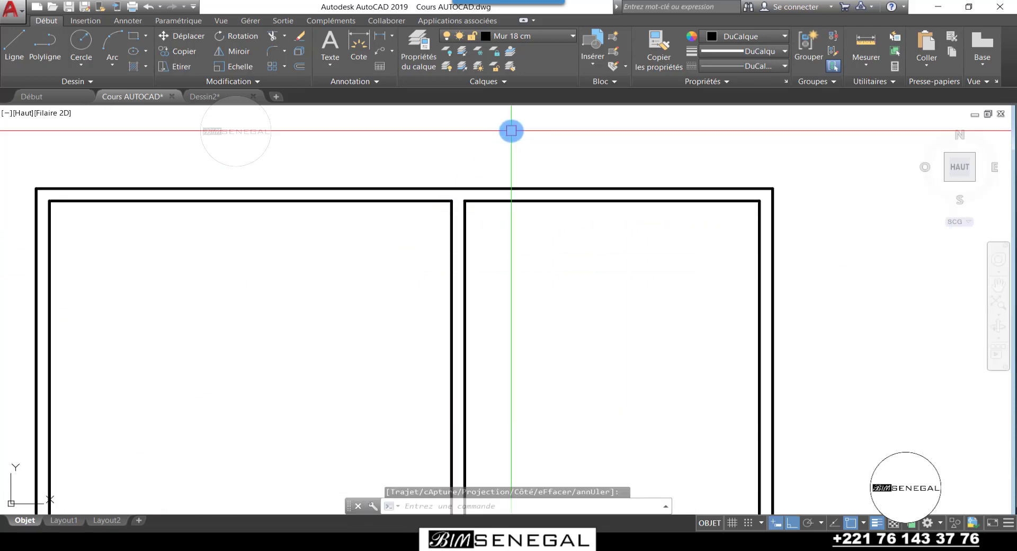
key("Escape")
Compare the new outline with the ground-floor plan and examine the walls around the salon, patio, chambre and SDE
scroll(519, 154, "down", 4)
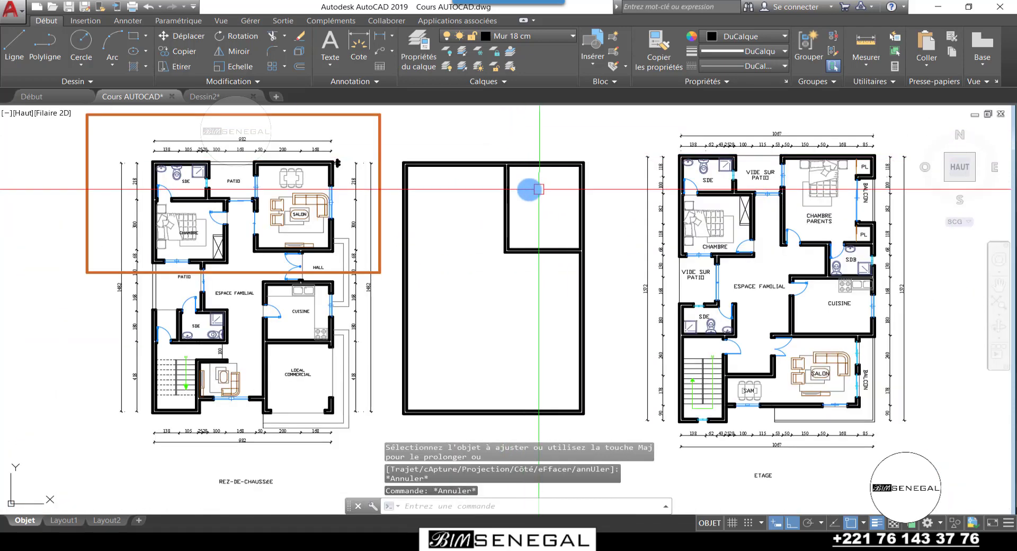
scroll(538, 189, "up", 2)
scroll(508, 211, "down", 2)
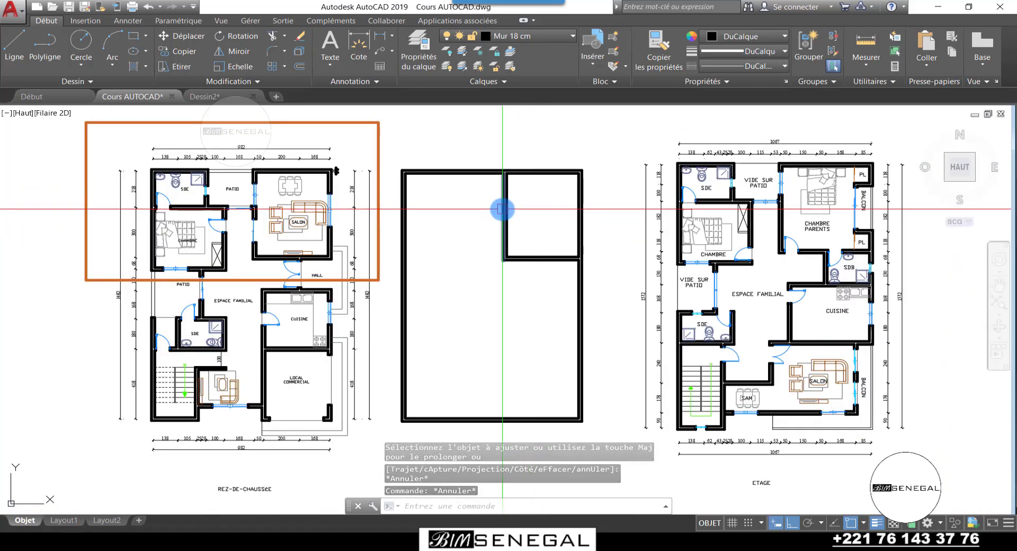
scroll(180, 179, "up", 2)
scroll(241, 188, "down", 1)
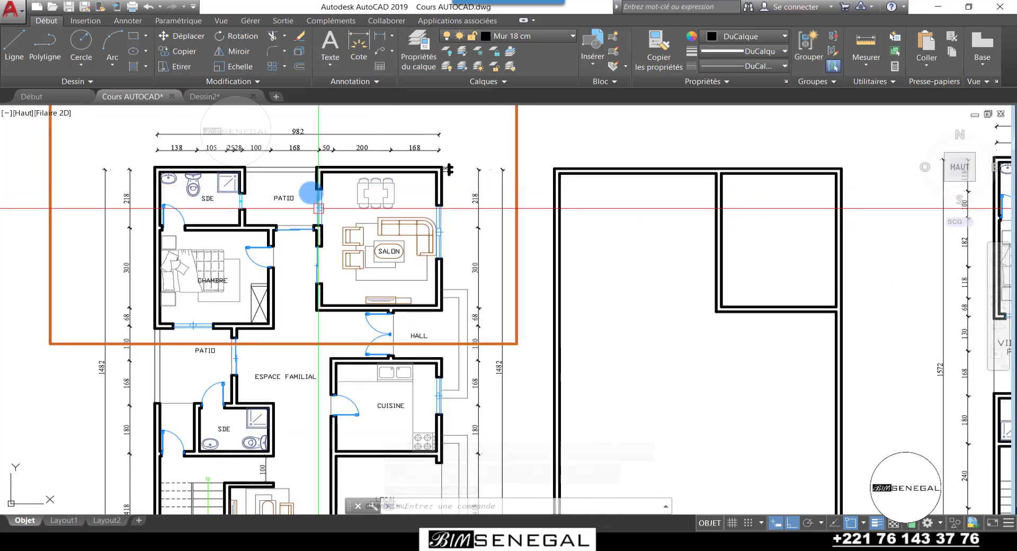
scroll(286, 177, "up", 2)
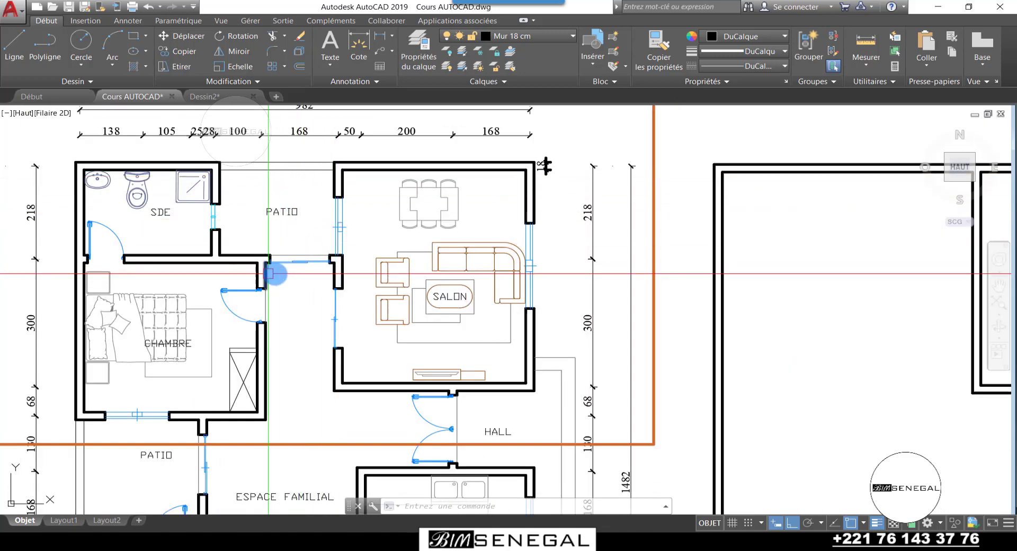
scroll(296, 277, "up", 2)
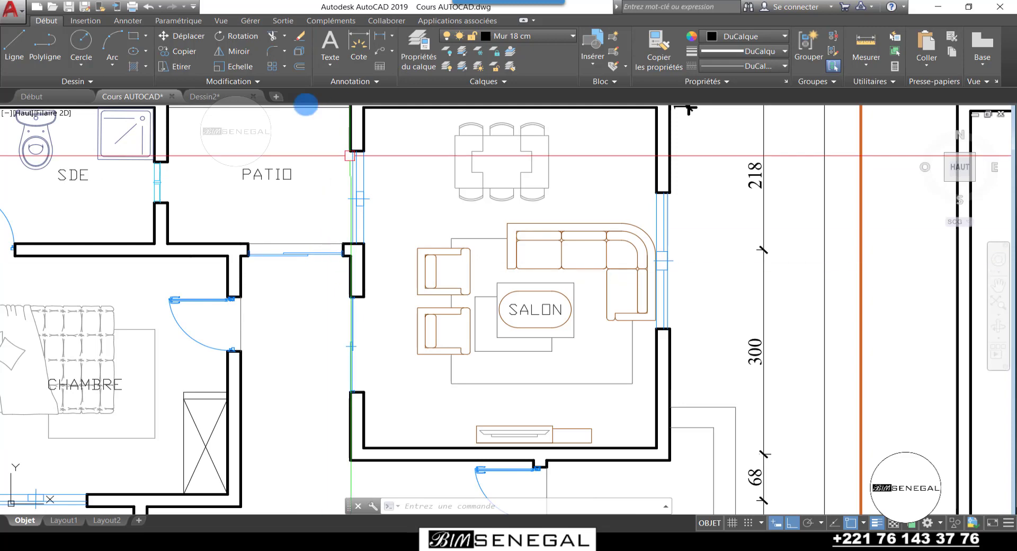
scroll(309, 240, "down", 6)
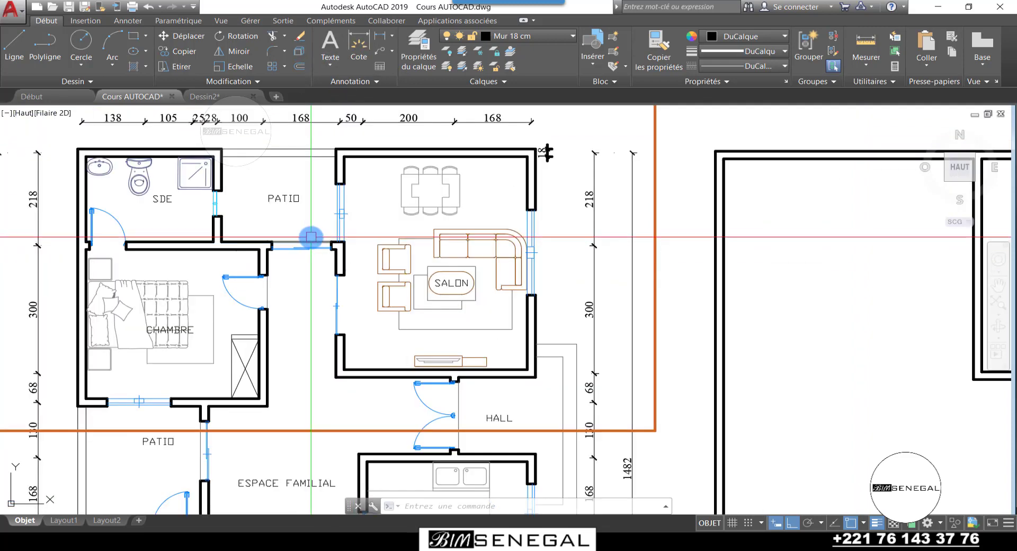
Add a linear dimension for the SDE's inner width on the ground-floor plan, placed just below the room's label
scroll(272, 200, "up", 4)
scroll(239, 200, "up", 2)
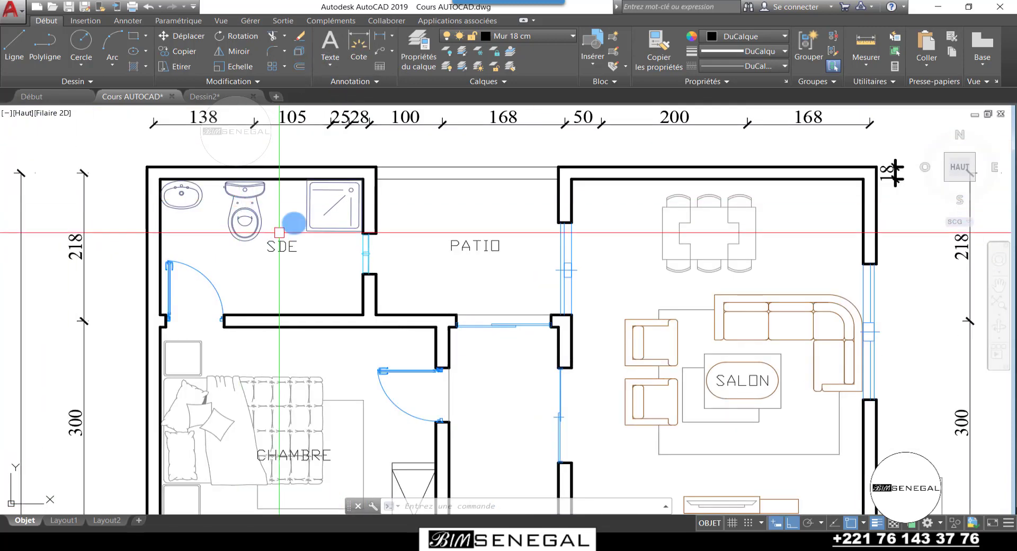
left_click(378, 38)
left_click(156, 181)
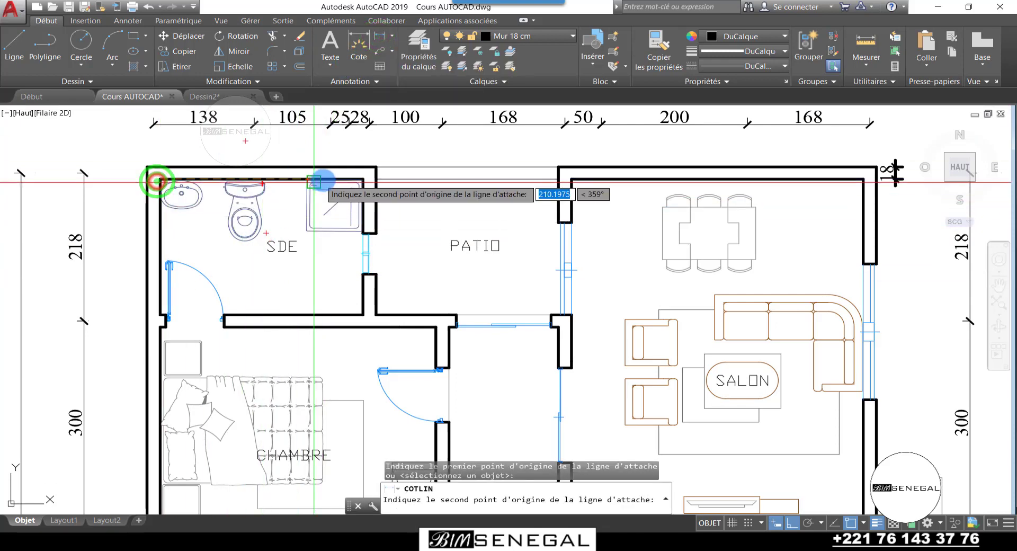
left_click(362, 179)
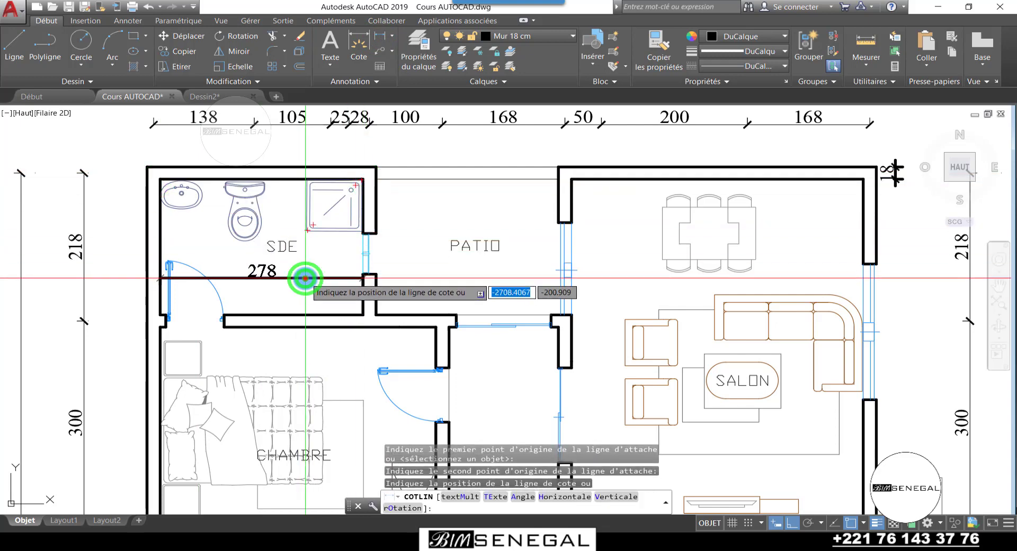
left_click(305, 278)
Add a vertical linear dimension for the SDE's inner depth along its right wall, placed beside the shower
key("Return")
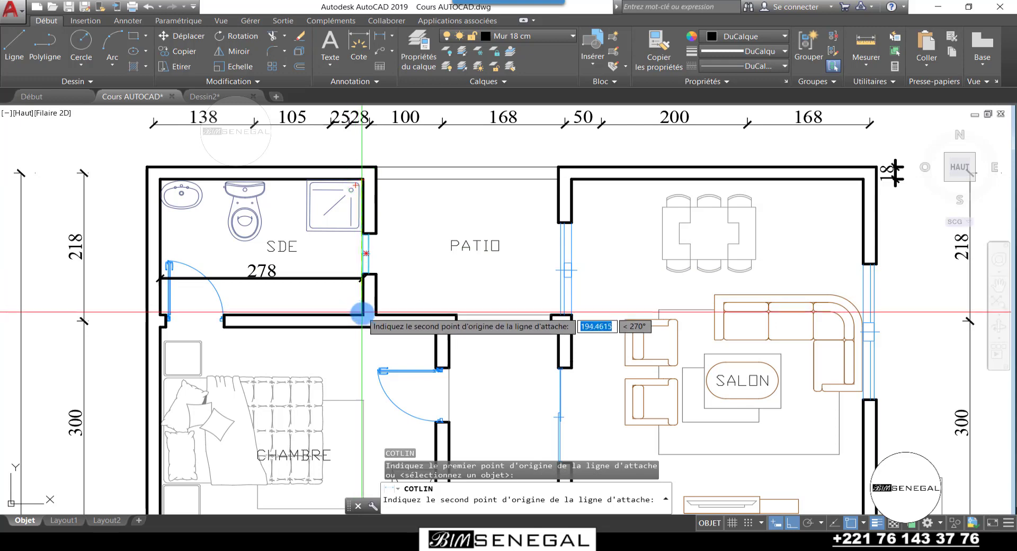
left_click(362, 313)
left_click(362, 179)
left_click(325, 297)
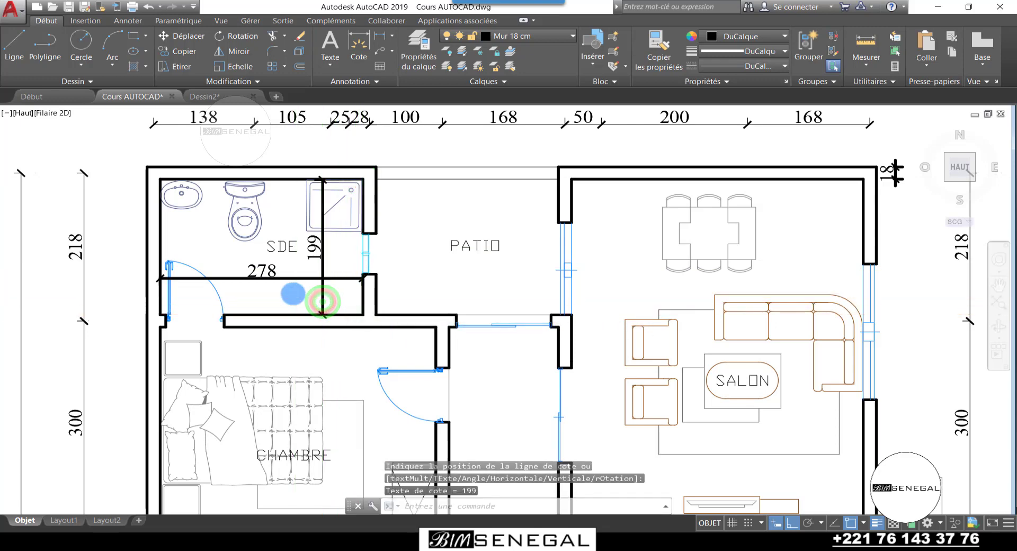
Dimension the SDE's inner depth again between the inner faces of its lower and upper walls, placed near the toilet
scroll(297, 302, "up", 4)
key("Return")
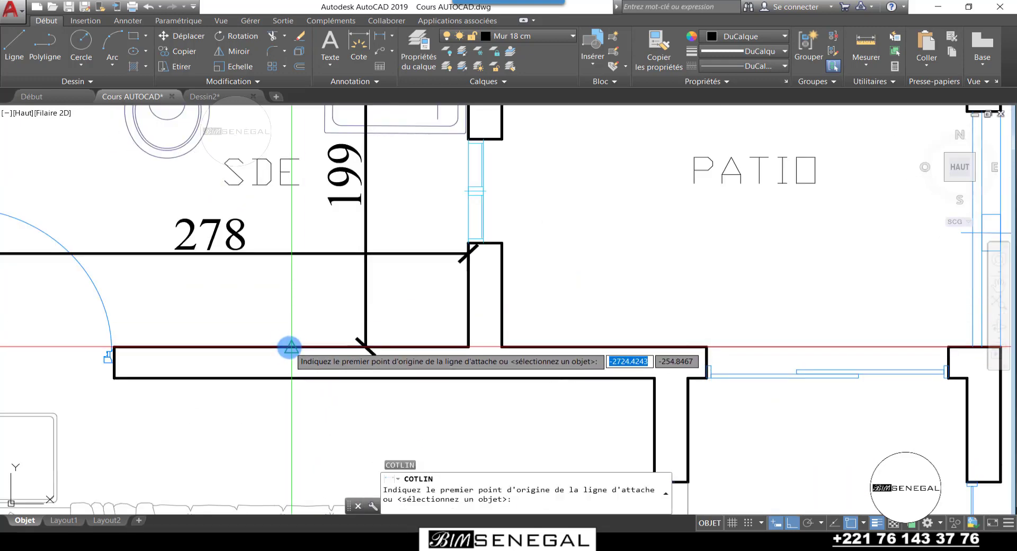
left_click(289, 346)
scroll(328, 310, "down", 3)
scroll(329, 229, "up", 4)
left_click(348, 198)
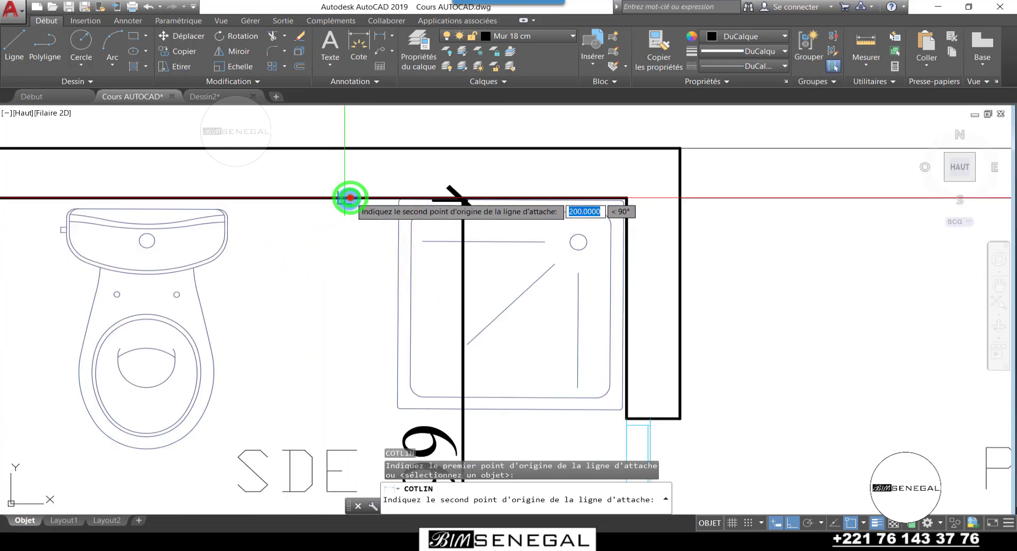
scroll(350, 198, "down", 2)
left_click(246, 310)
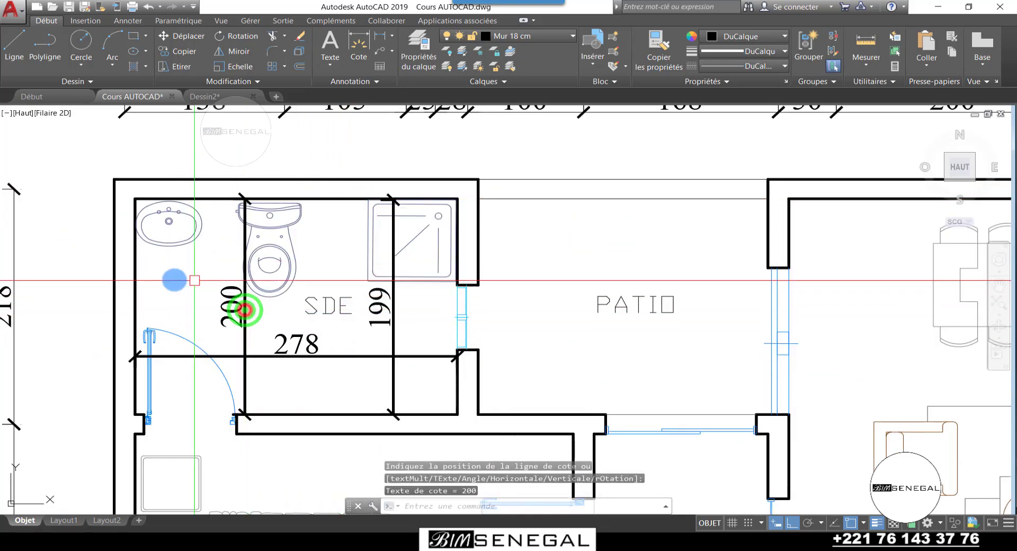
key("Return")
left_click(132, 306)
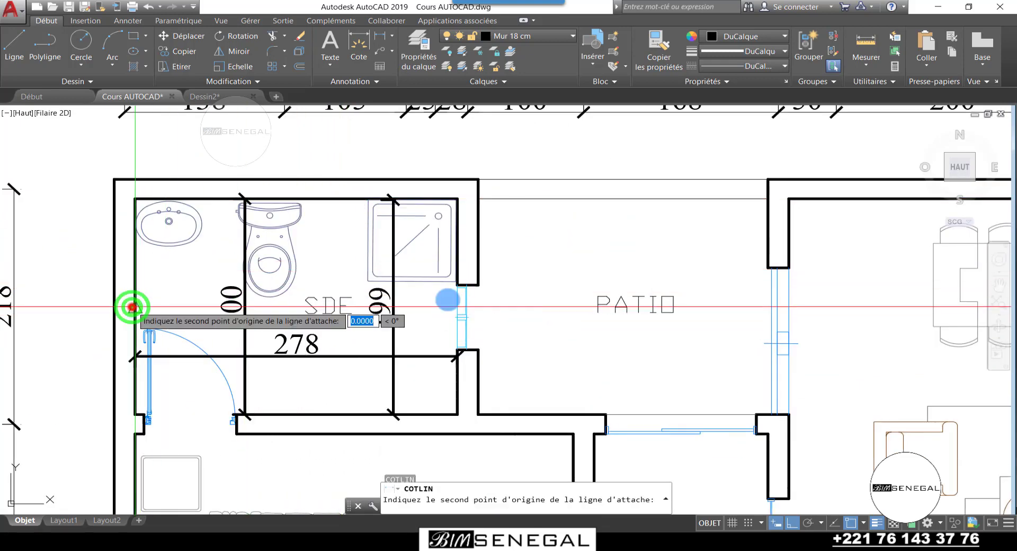
left_click(457, 303)
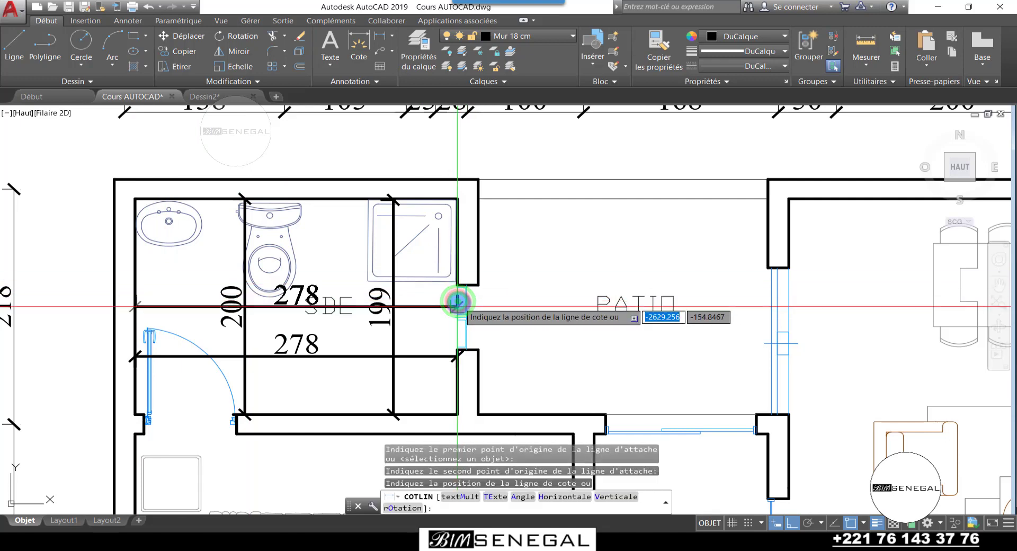
scroll(457, 307, "down", 8)
key("Escape")
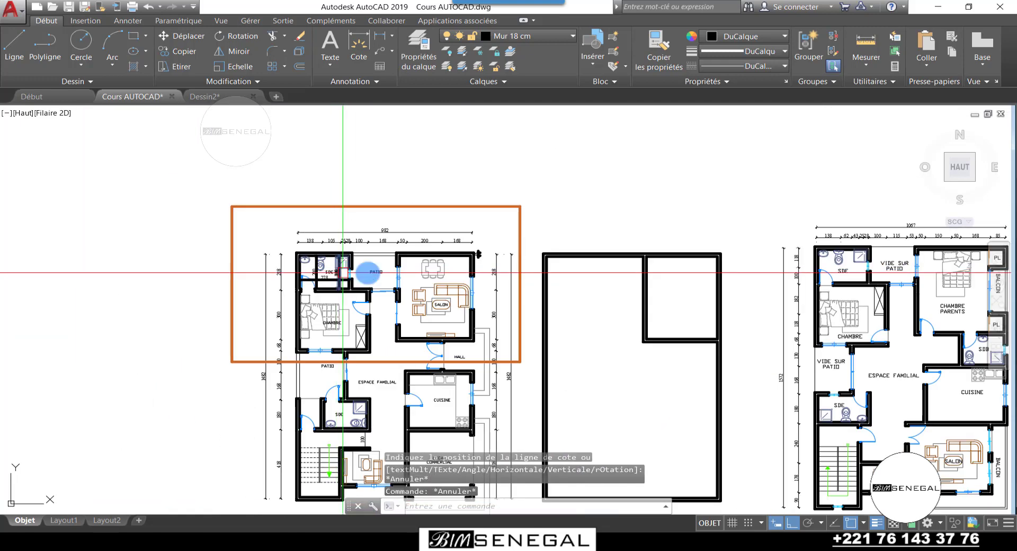
Explode the new outline's inner-face and outer-face polylines into separate lines
scroll(709, 268, "up", 4)
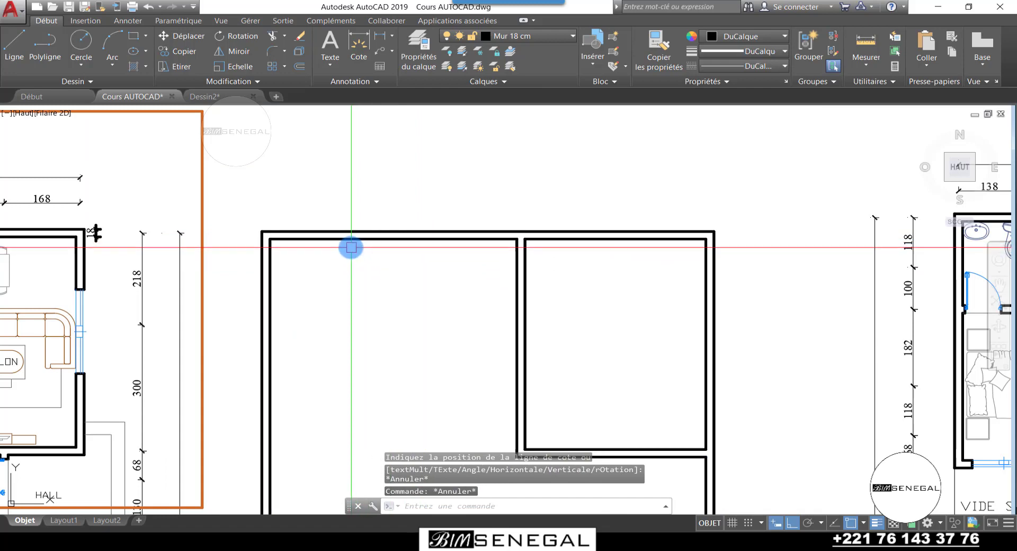
scroll(316, 244, "down", 3)
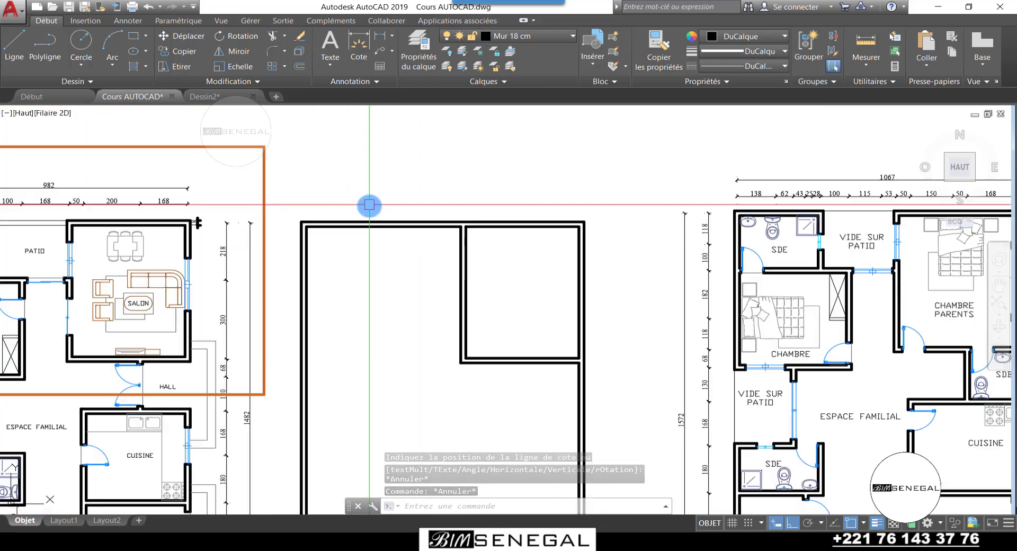
scroll(350, 214, "up", 3)
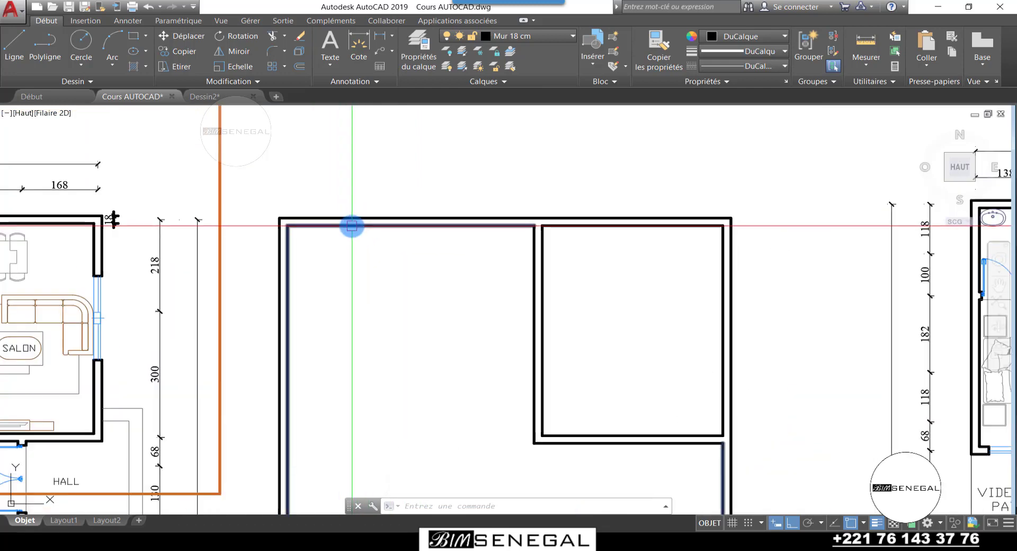
scroll(318, 219, "up", 2)
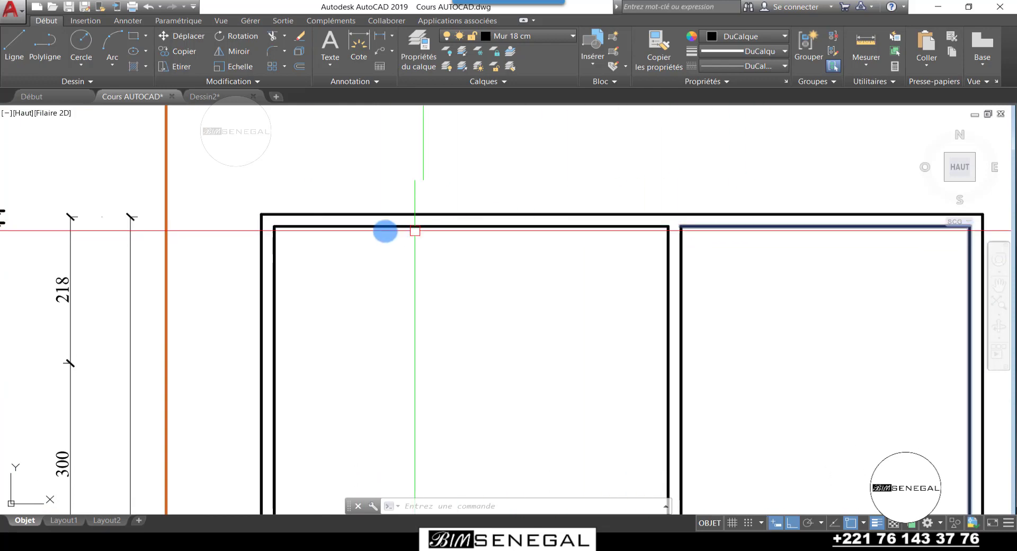
scroll(304, 226, "down", 3)
scroll(289, 207, "up", 4)
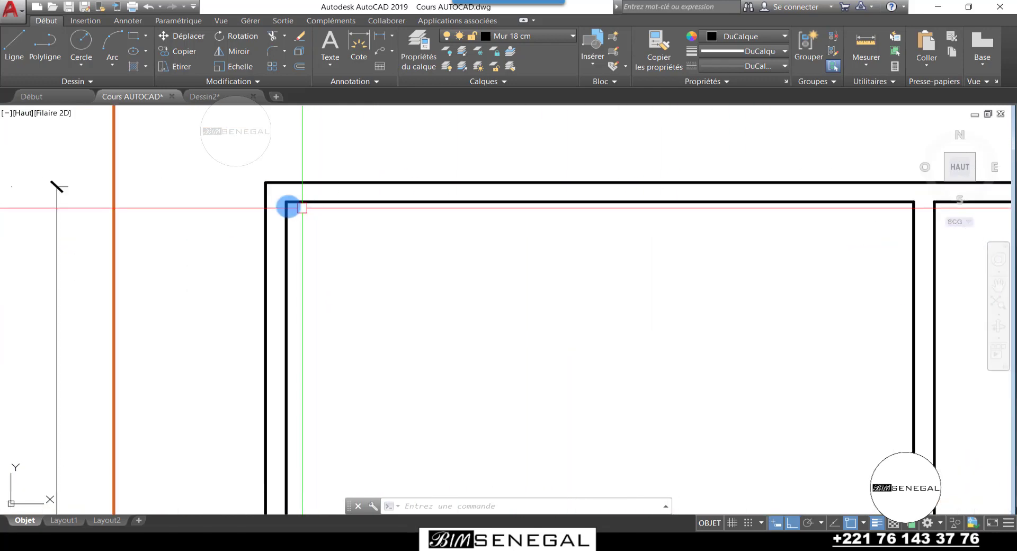
left_click(314, 202)
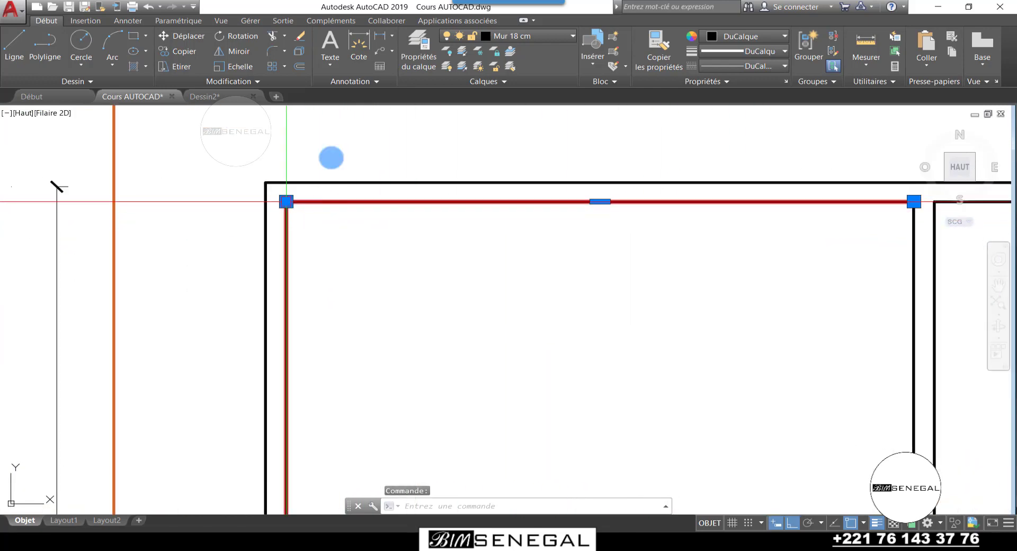
scroll(358, 240, "down", 4)
scroll(358, 238, "down", 3)
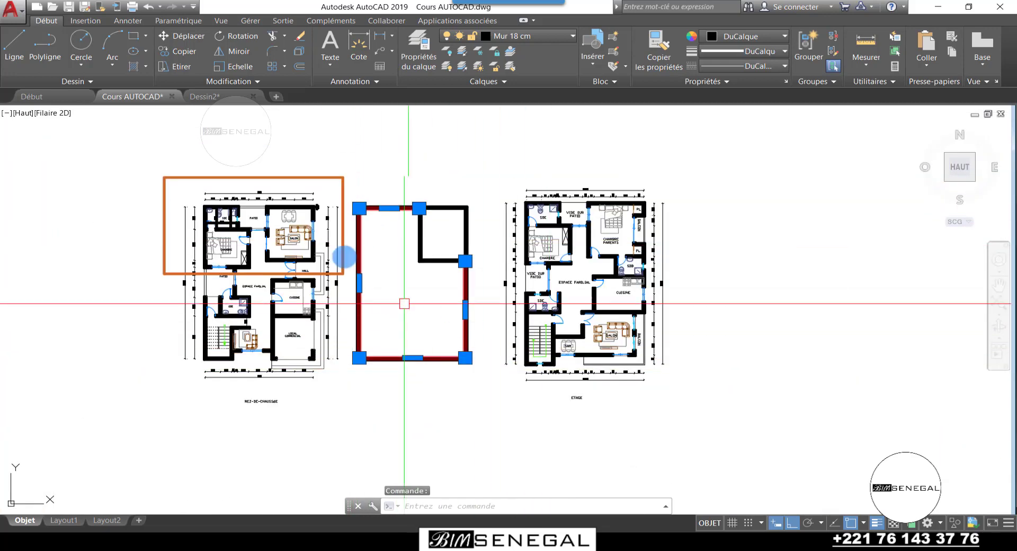
scroll(372, 200, "up", 4)
scroll(362, 215, "up", 2)
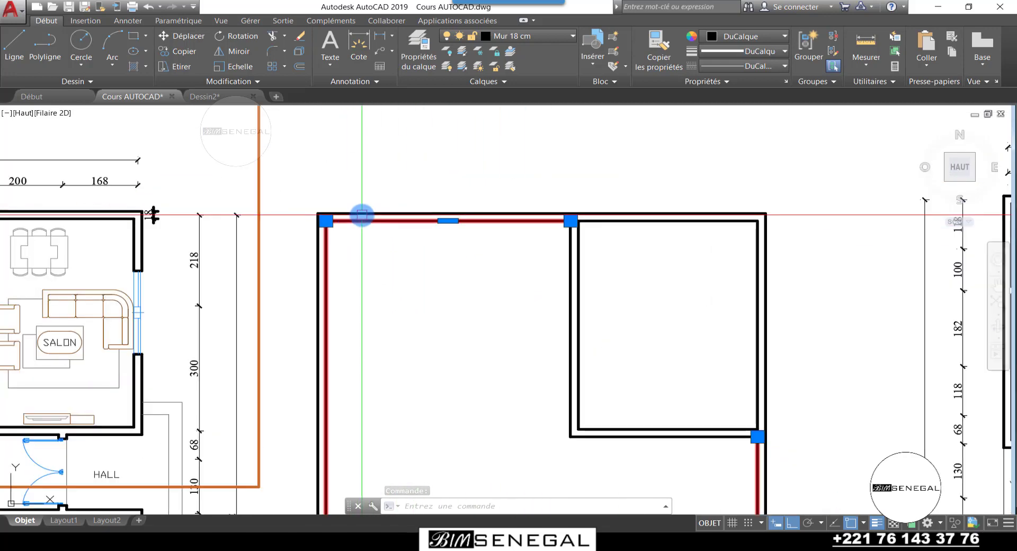
scroll(374, 210, "up", 4)
left_click(413, 277)
left_click(297, 189)
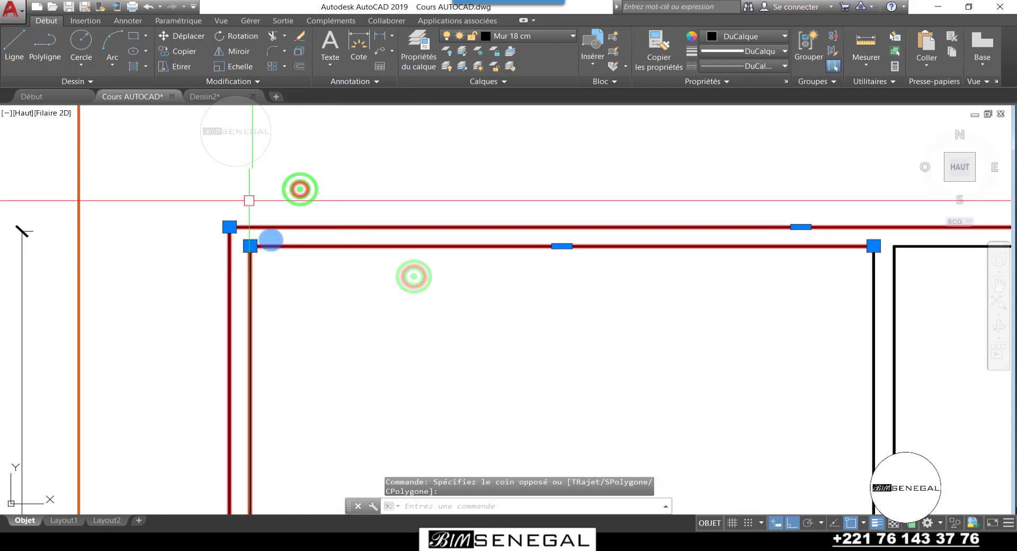
scroll(514, 292, "down", 6)
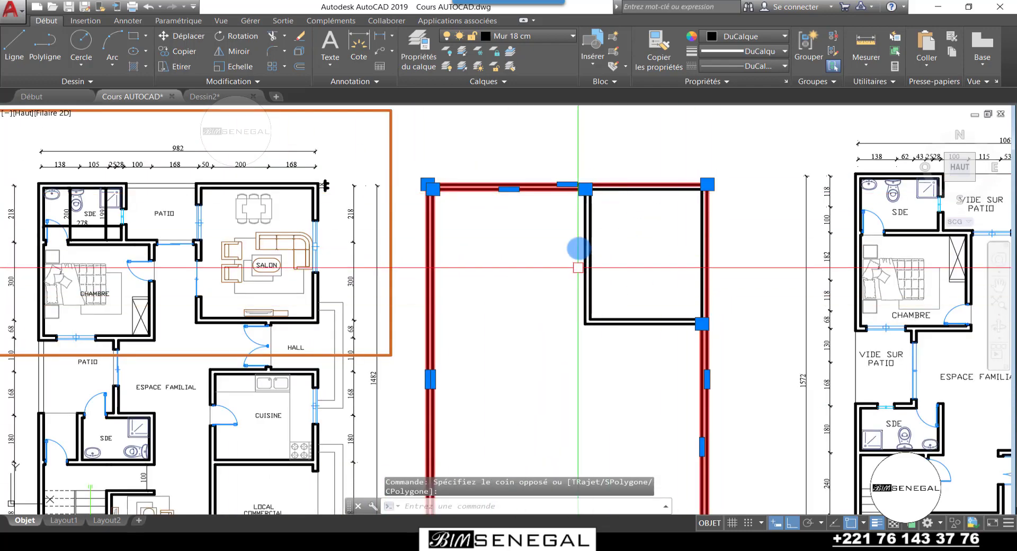
scroll(439, 191, "down", 4)
scroll(539, 334, "up", 2)
scroll(509, 317, "down", 3)
scroll(498, 270, "up", 6)
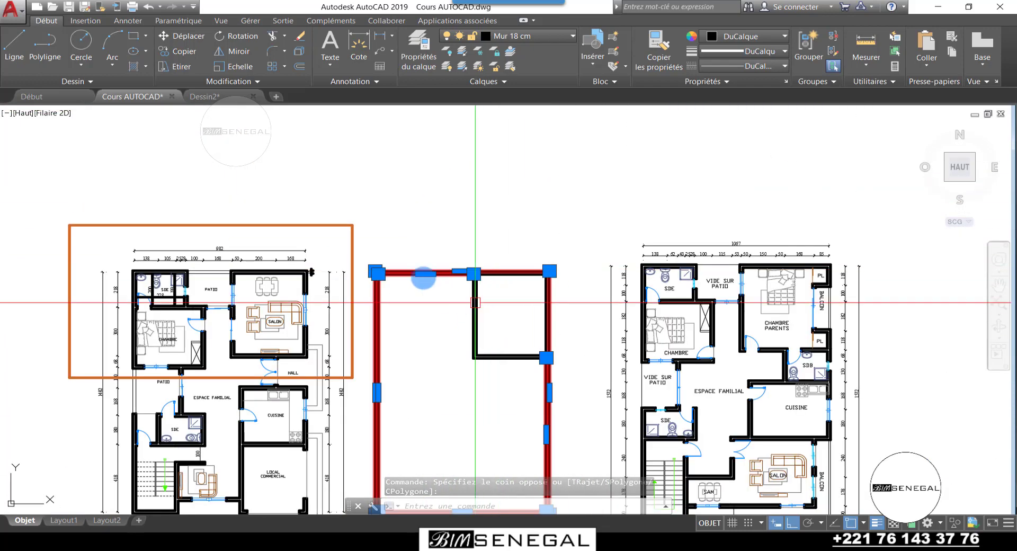
left_click(303, 55)
scroll(352, 275, "up", 5)
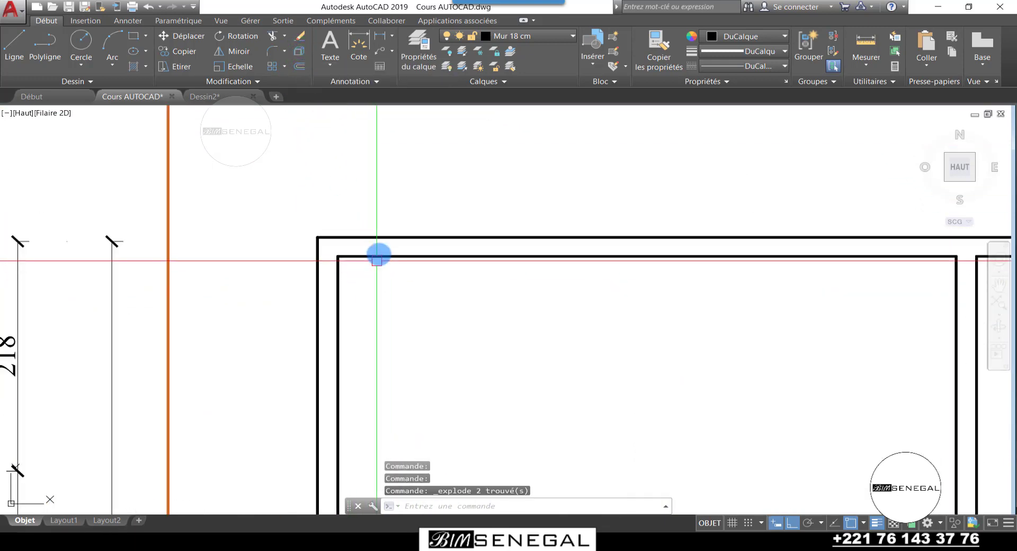
Select a line of the exploded inner face to check that the segments are separate, and clear the selection
left_click(379, 256)
scroll(357, 151, "down", 6)
scroll(366, 225, "up", 4)
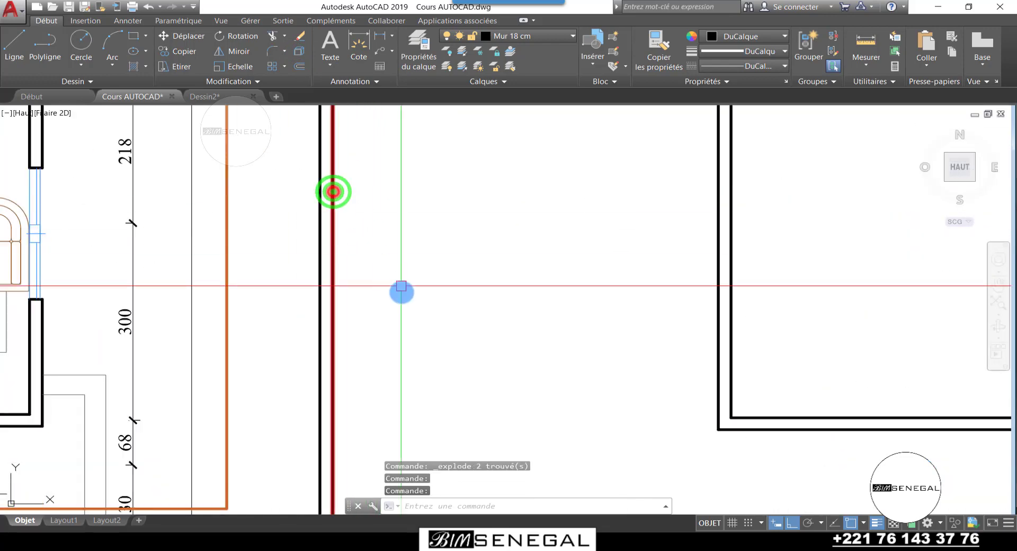
key("ctrl+z")
key("ctrl+z")
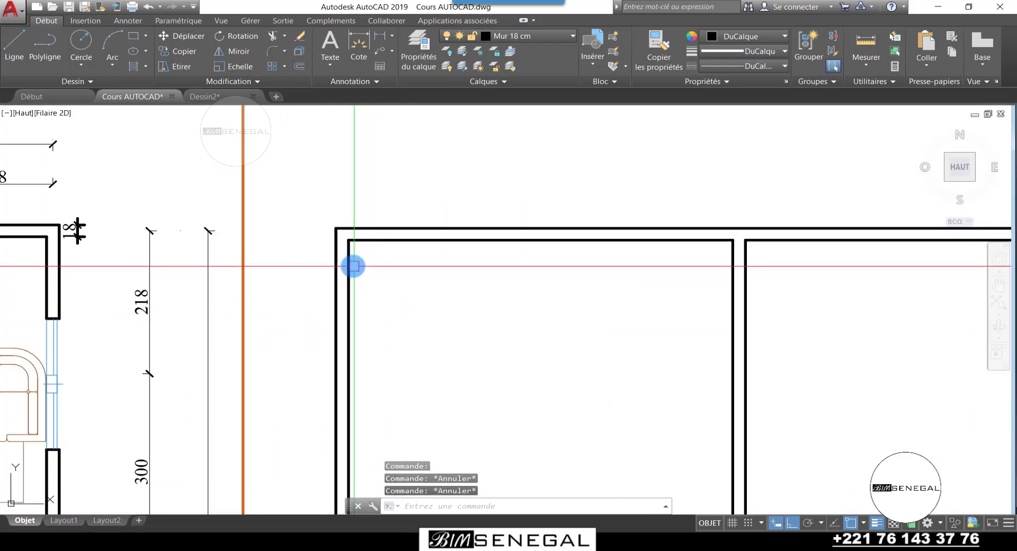
key("ctrl+z")
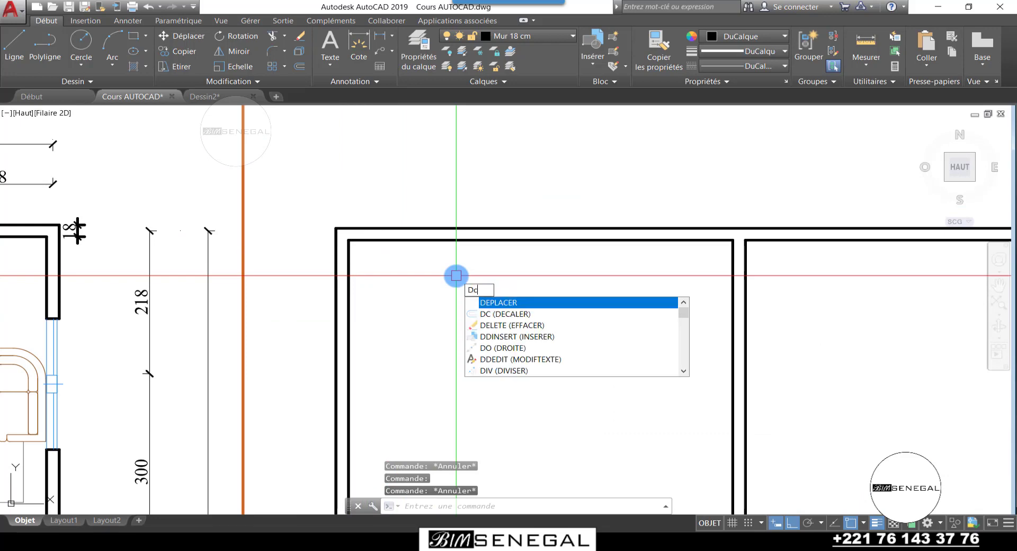
Offset the inner face of the new outline's upper wall 200 downwards into the outline
key("Return")
scroll(572, 237, "down", 4)
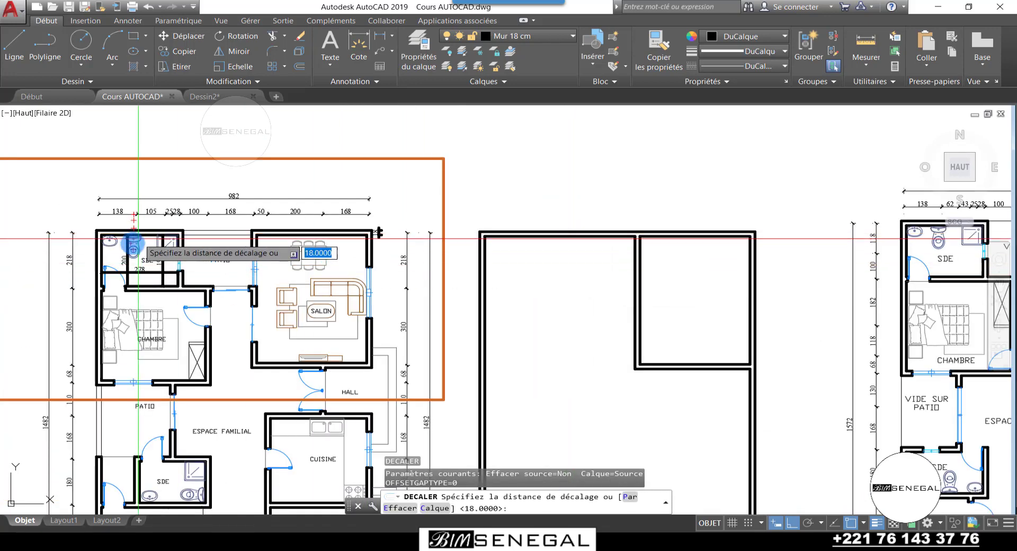
scroll(134, 244, "up", 2)
scroll(765, 304, "down", 2)
scroll(478, 298, "up", 2)
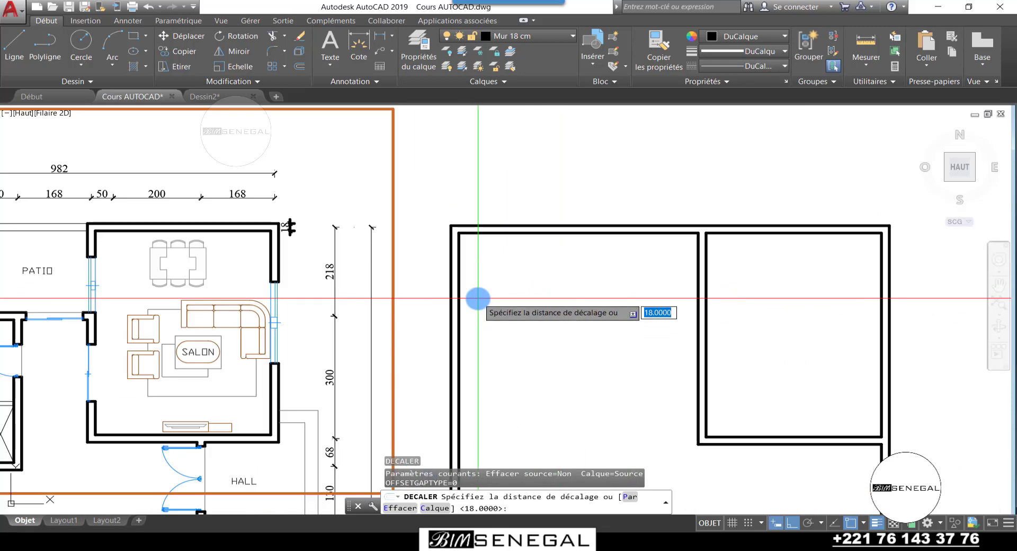
key("Return")
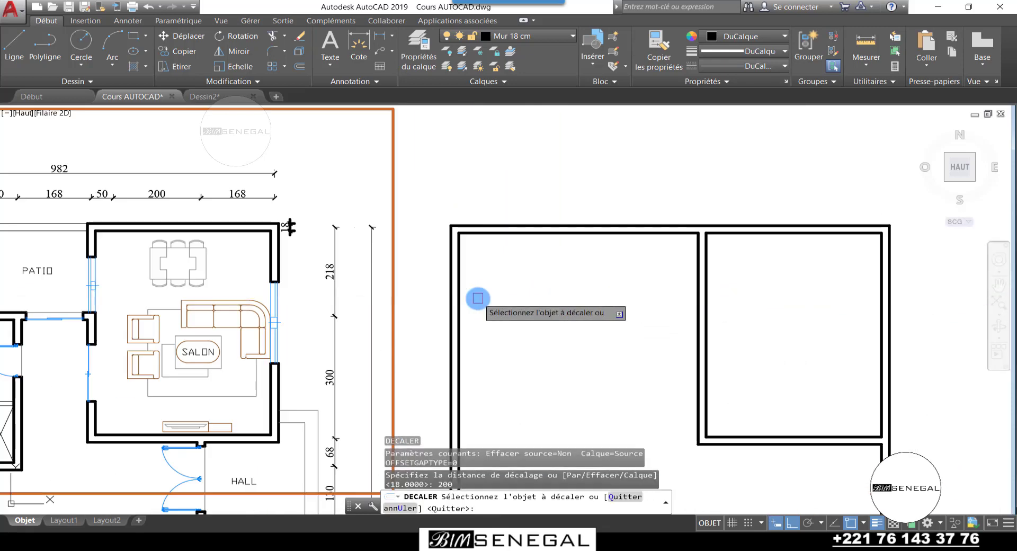
left_click(502, 234)
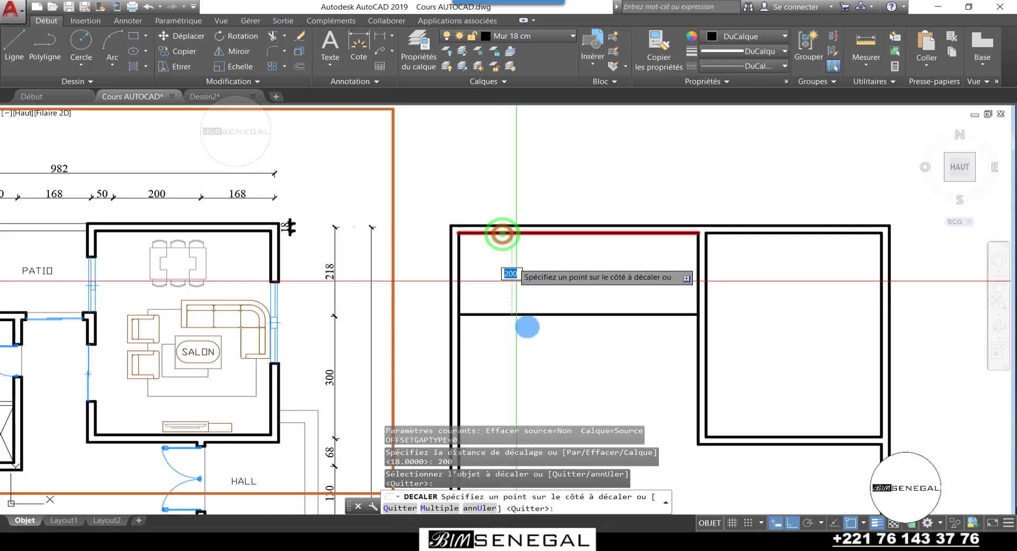
left_click(538, 387)
scroll(538, 274, "down", 4)
scroll(532, 254, "up", 4)
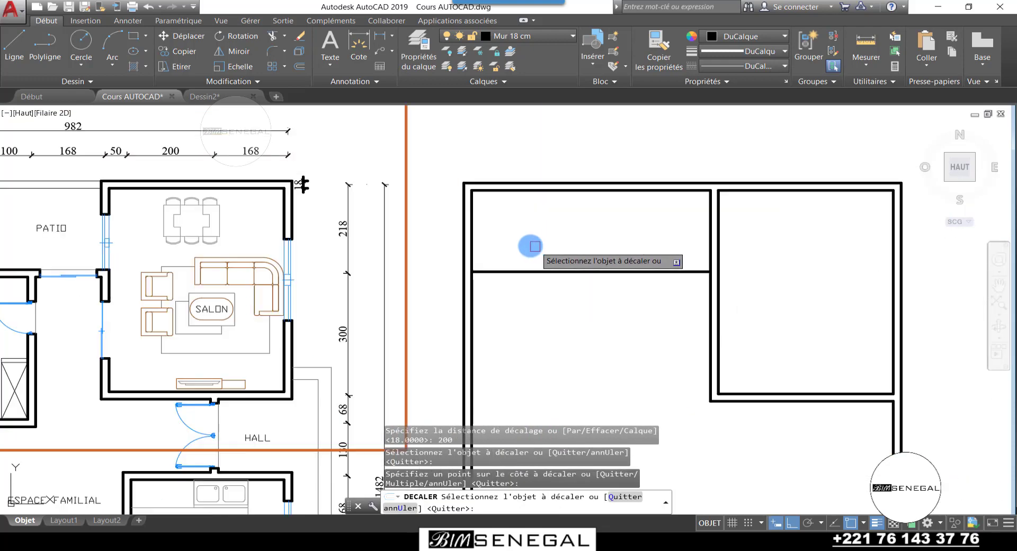
Offset the inner face of the new outline's left wall 278 to the right for the SDE's width
scroll(406, 258, "down", 2)
scroll(130, 237, "up", 2)
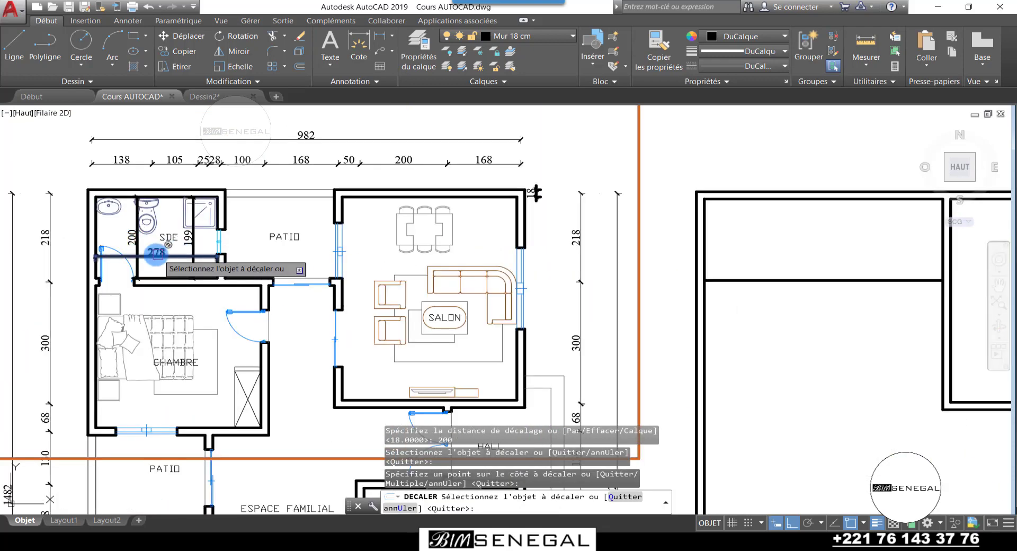
scroll(153, 252, "down", 4)
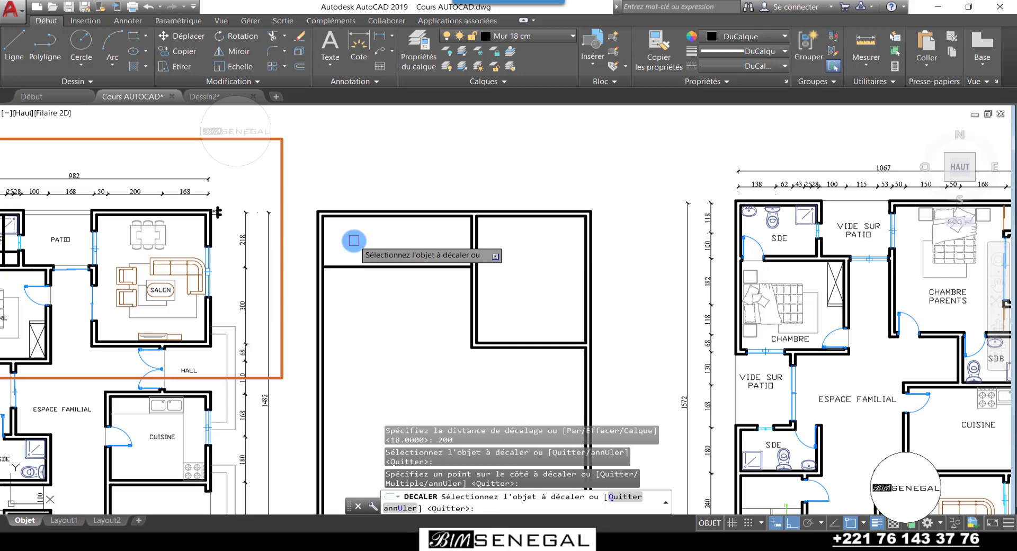
key("Escape")
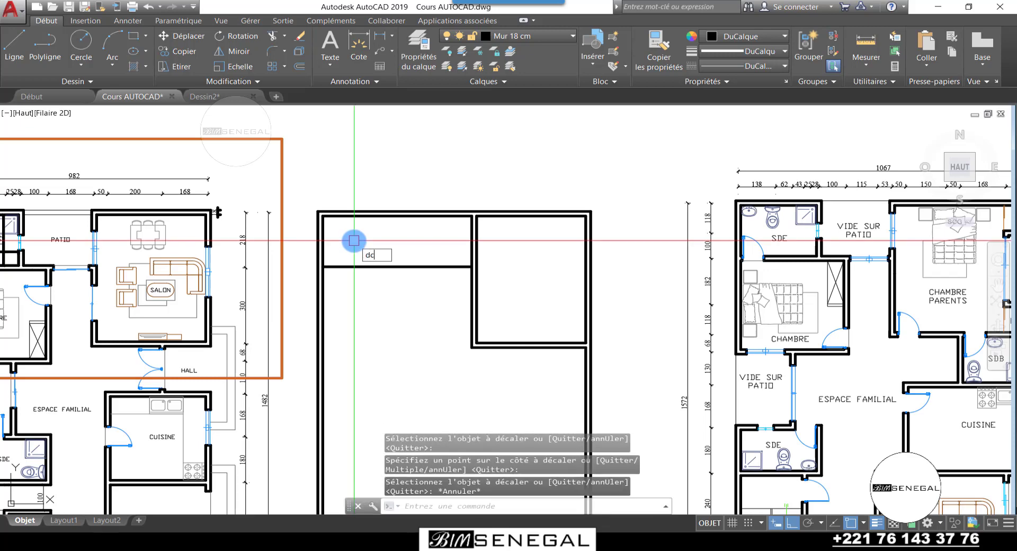
key("Return")
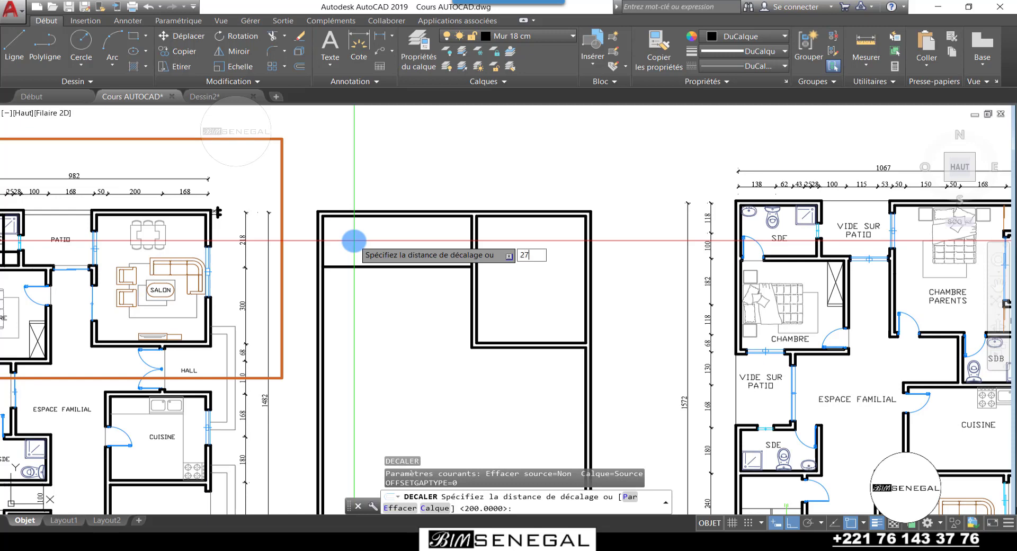
key("Return")
scroll(354, 241, "up", 4)
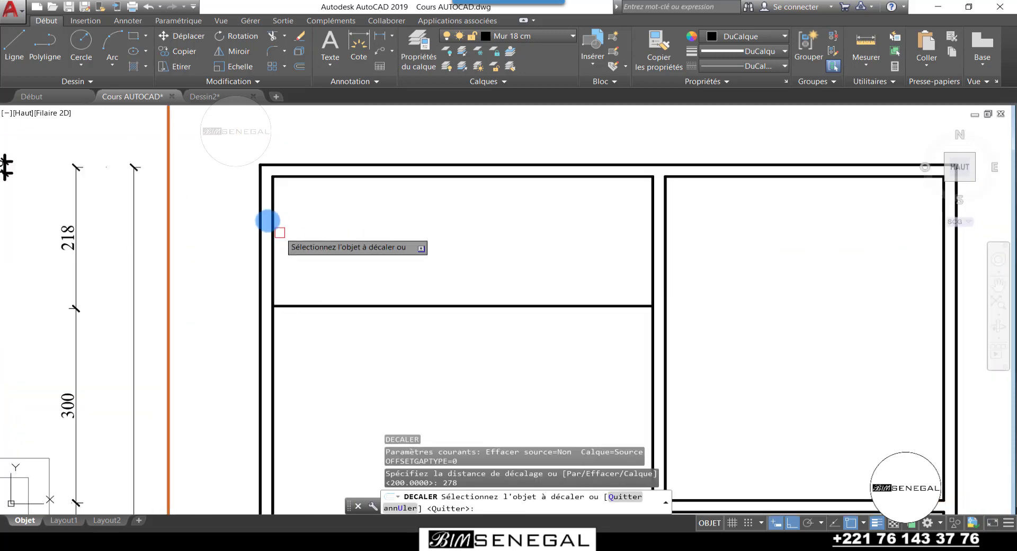
left_click(271, 211)
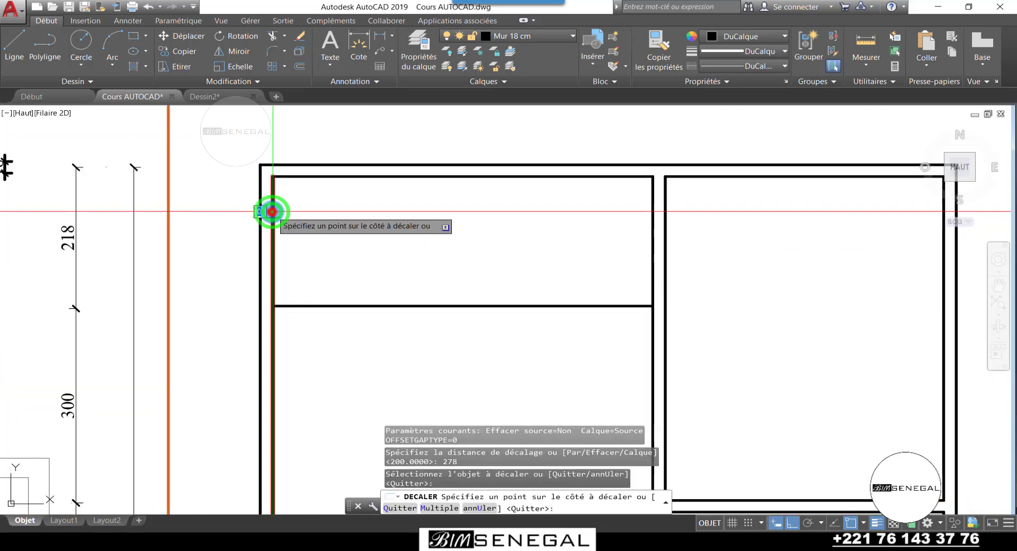
left_click(554, 236)
scroll(449, 217, "down", 2)
key("Escape")
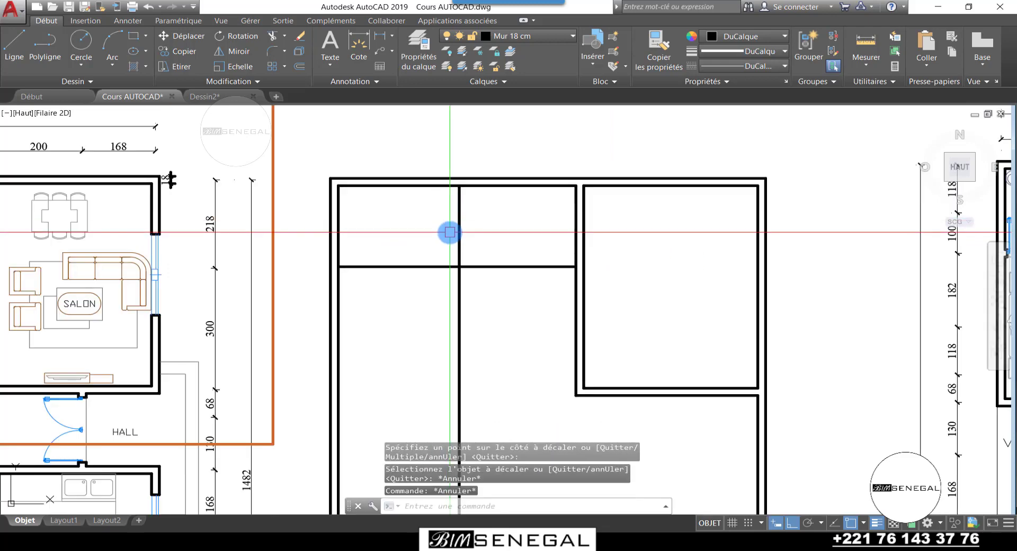
Offset the new vertical line 18 to the right and the new horizontal line 18 downwards to give the SDE walls their thickness
scroll(449, 232, "up", 2)
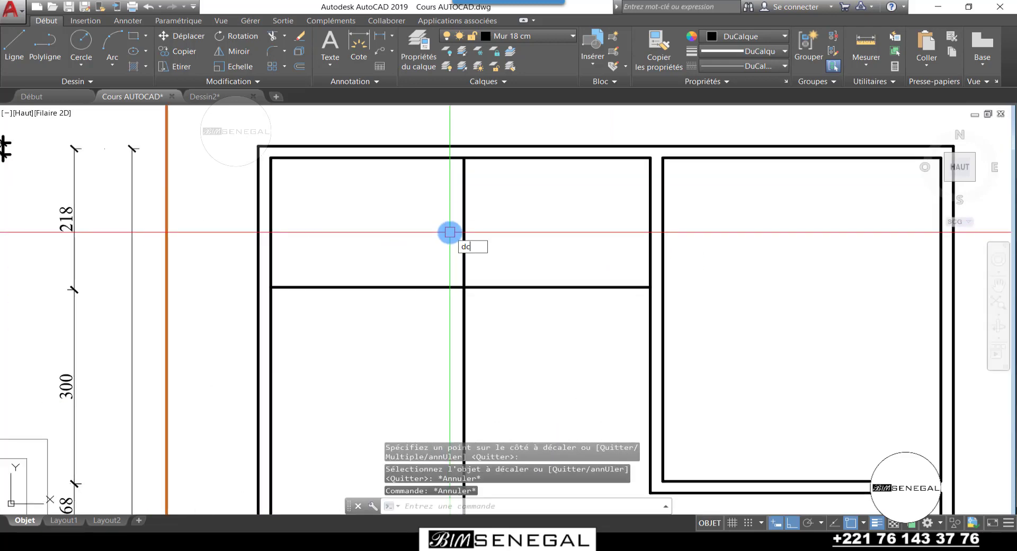
key("Return")
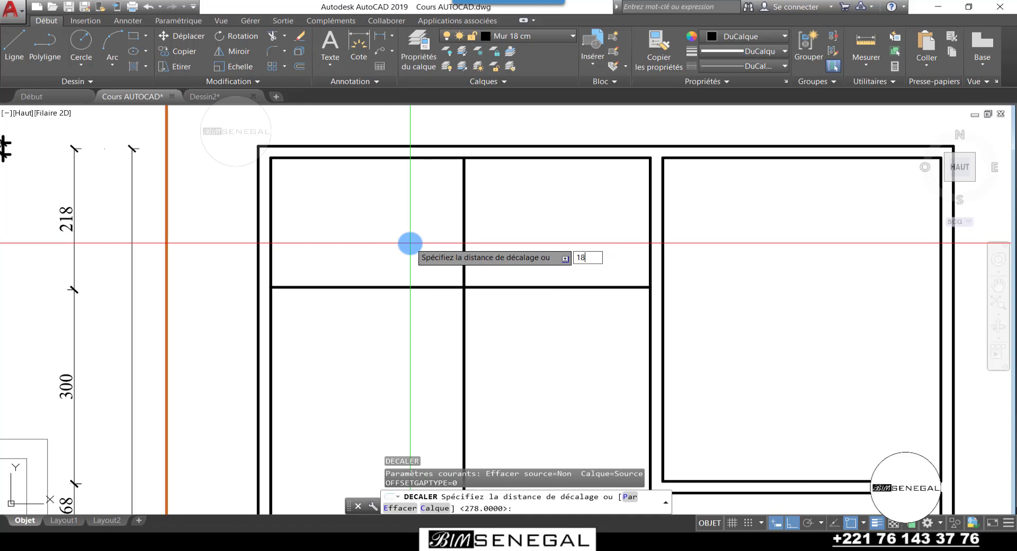
key("Return")
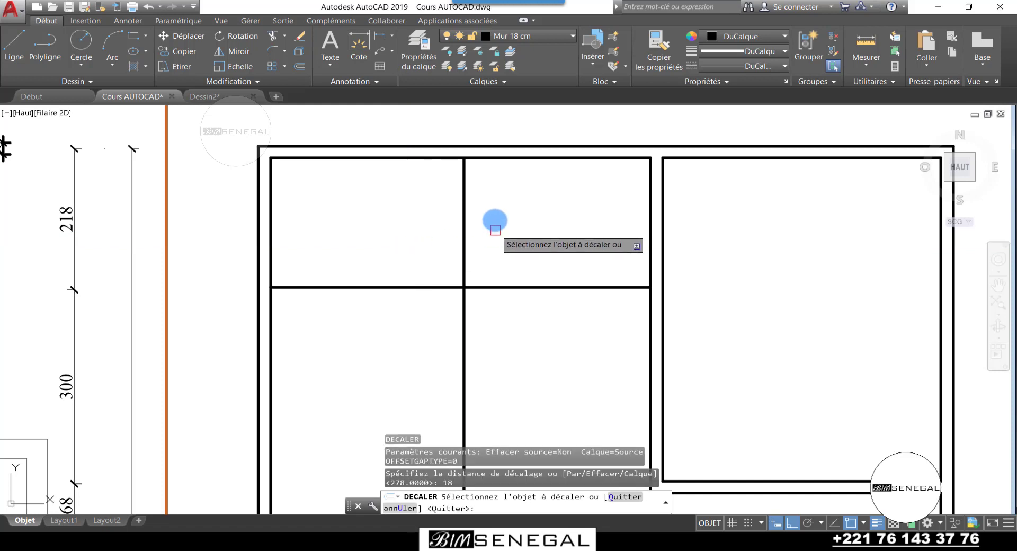
left_click(464, 207)
left_click(533, 201)
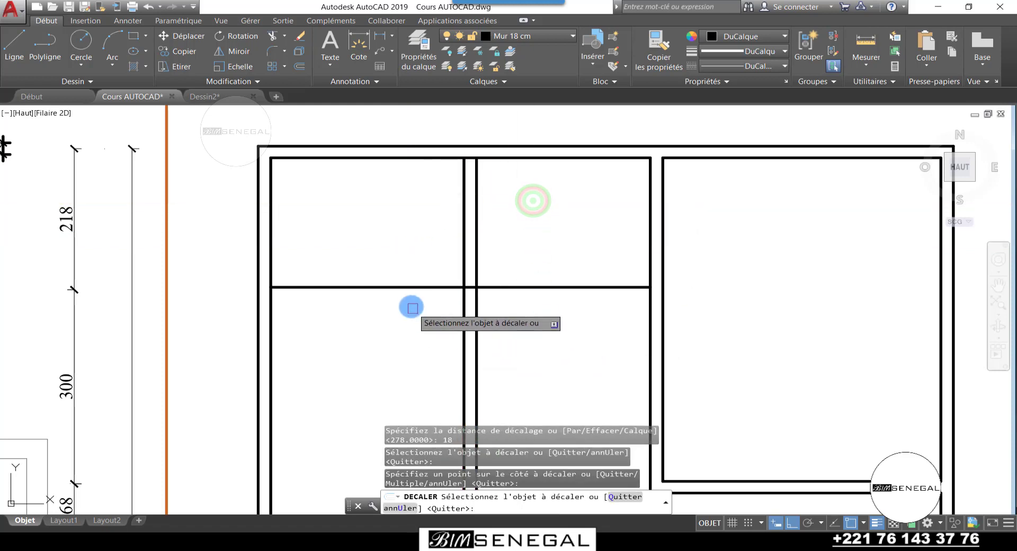
left_click(413, 287)
left_click(390, 361)
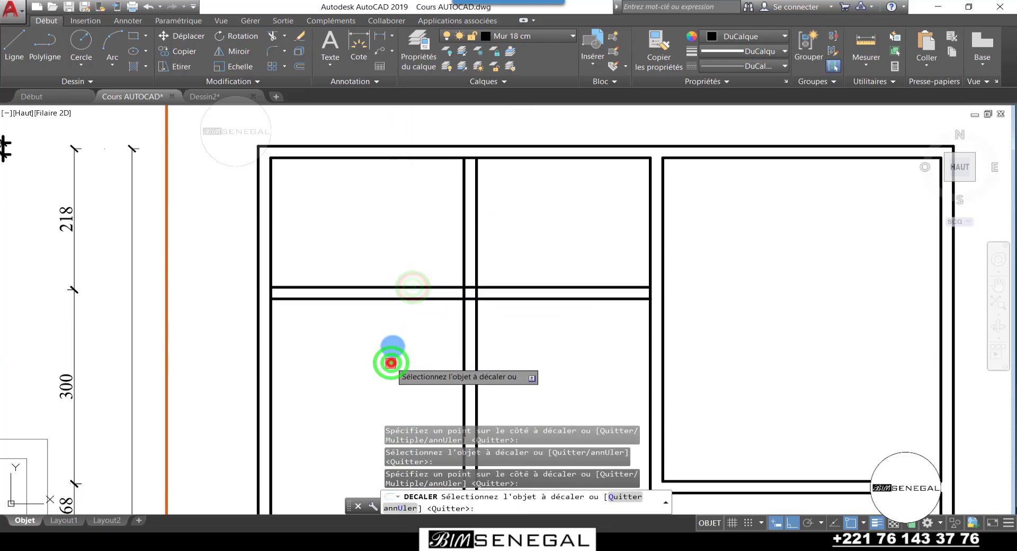
Trim the SDE's two vertical wall lines just below its lower horizontal wall, using all objects as cutting edges
scroll(466, 212, "down", 5)
scroll(472, 227, "up", 4)
scroll(486, 235, "down", 6)
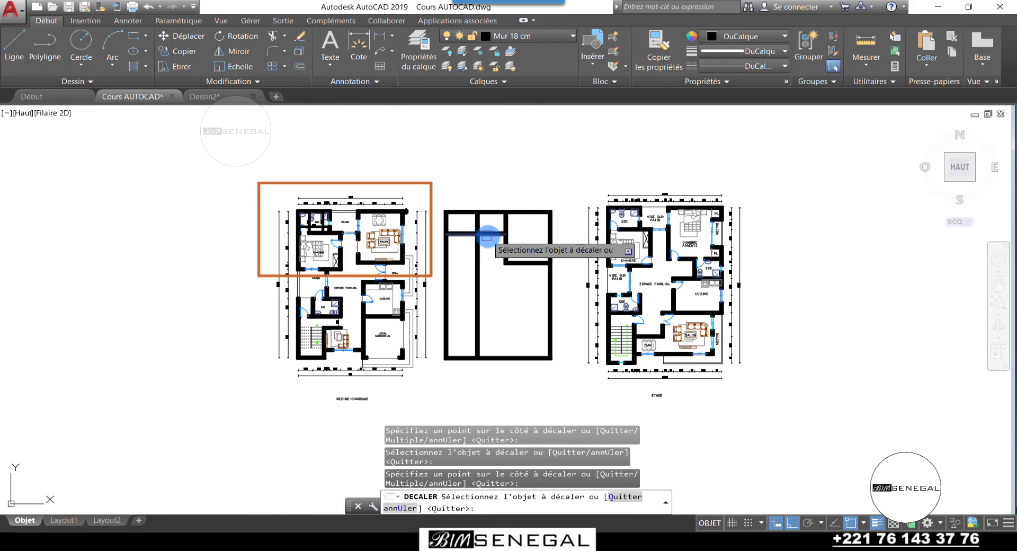
scroll(484, 241, "up", 6)
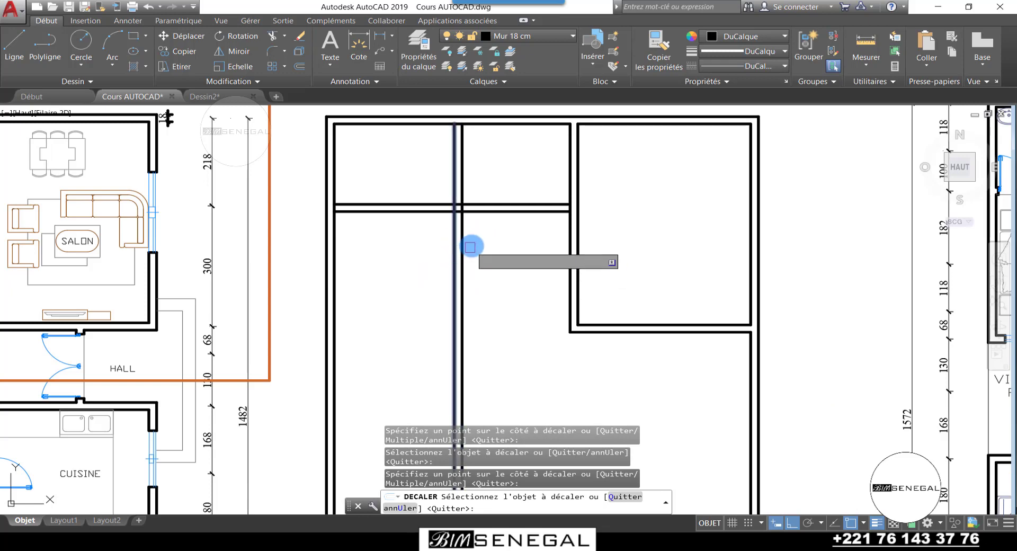
key("Escape")
type("aj")
key("Return")
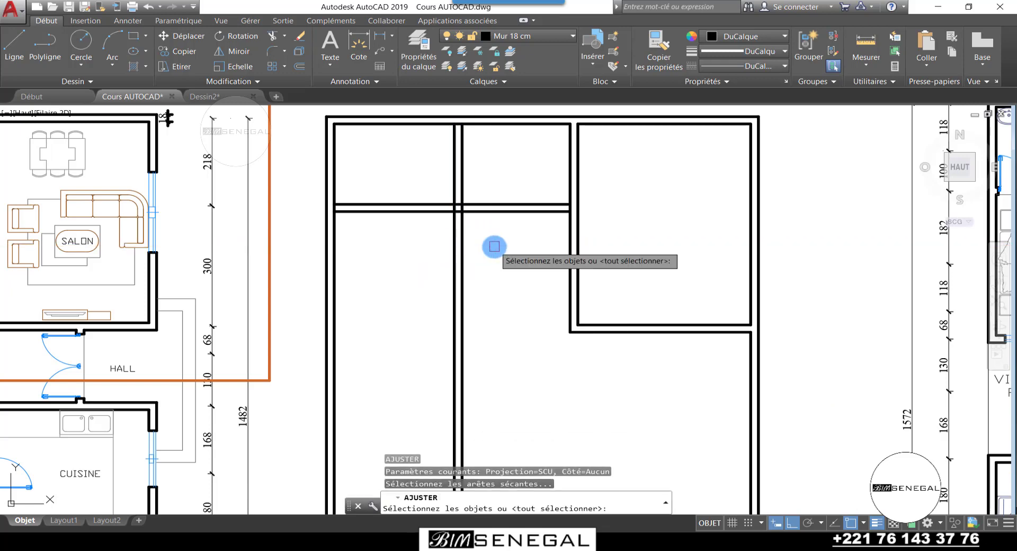
key("Return")
left_click(509, 338)
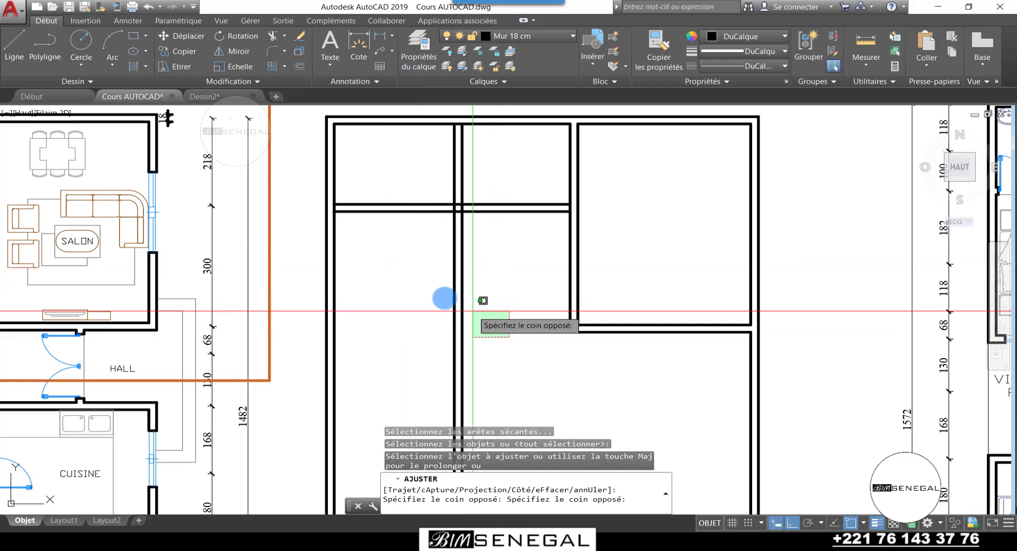
left_click(380, 258)
scroll(397, 234, "down", 6)
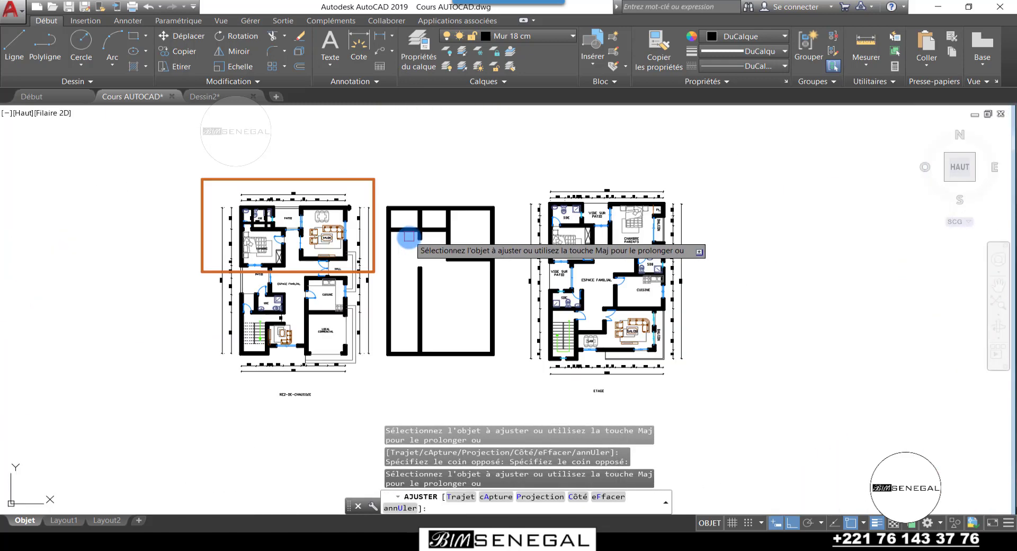
scroll(433, 211, "up", 8)
scroll(468, 195, "up", 6)
left_click(545, 272)
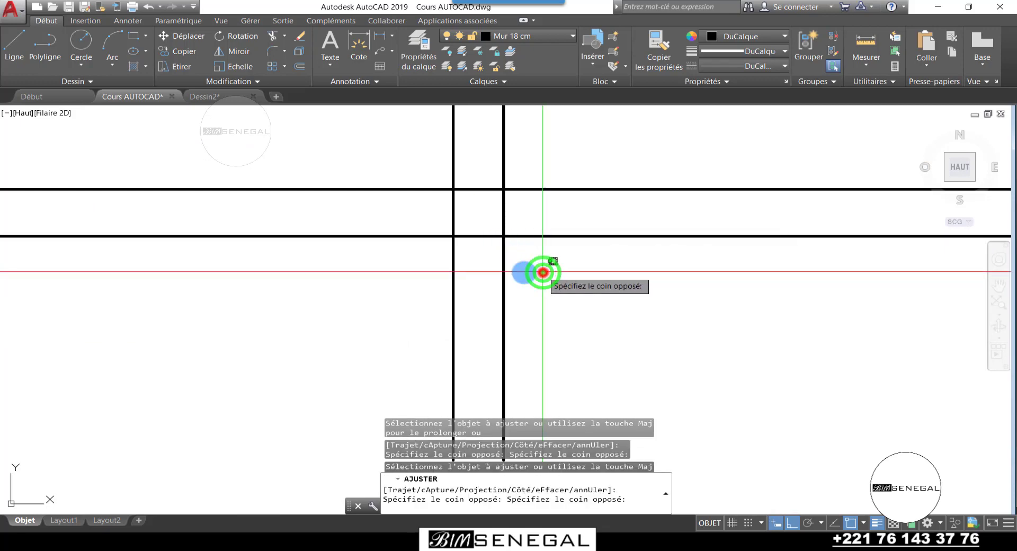
left_click(428, 250)
scroll(445, 200, "down", 6)
key("Return")
Delete the two leftover vertical wall lines in the lower part of the new outline
scroll(451, 221, "up", 4)
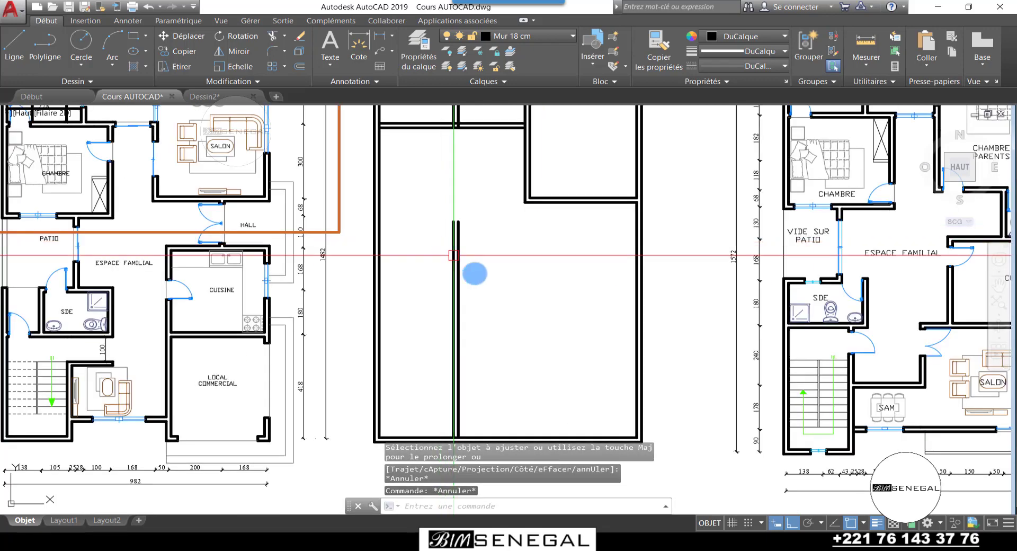
left_click(462, 259)
left_click(431, 227)
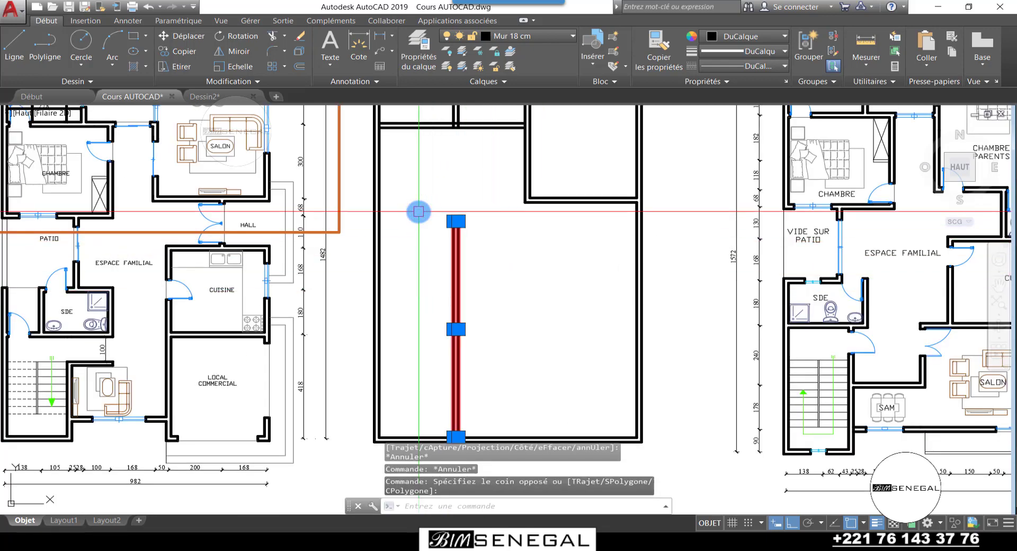
key("Delete")
Dimension the ground-floor bedroom's inner width between the inner corners along its lower wall
scroll(466, 223, "down", 5)
scroll(442, 286, "up", 5)
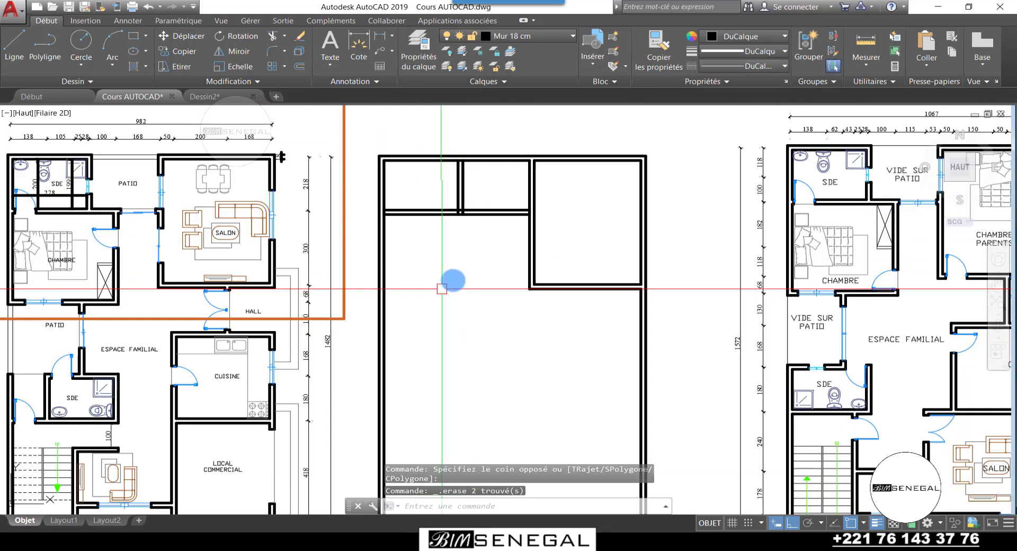
scroll(169, 222, "up", 3)
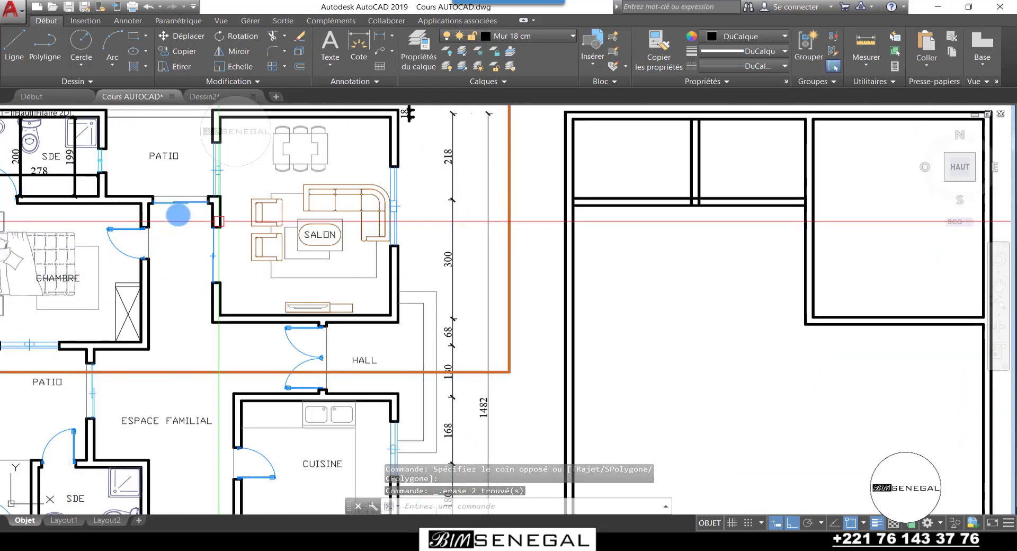
scroll(64, 234, "up", 4)
scroll(407, 200, "down", 4)
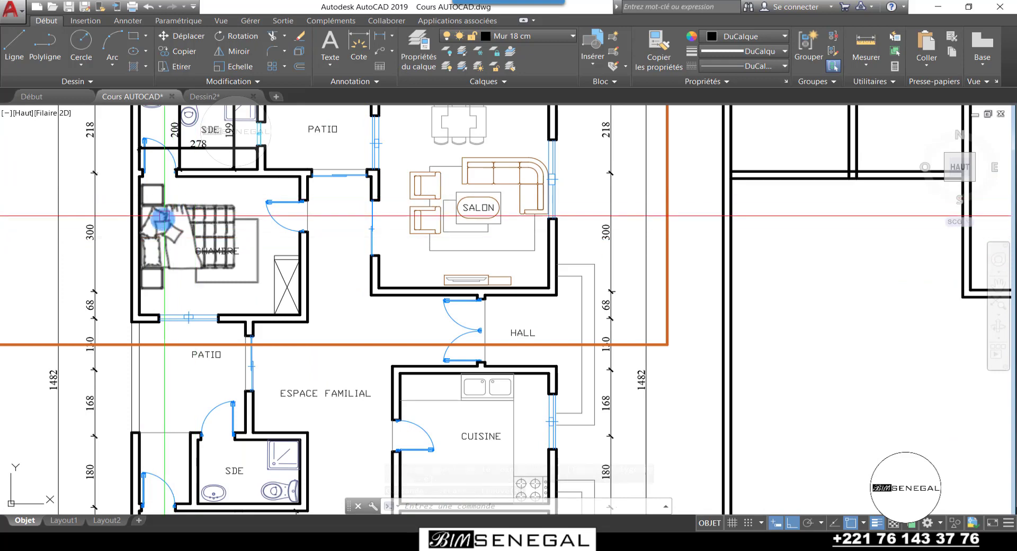
left_click(380, 36)
scroll(130, 323, "up", 4)
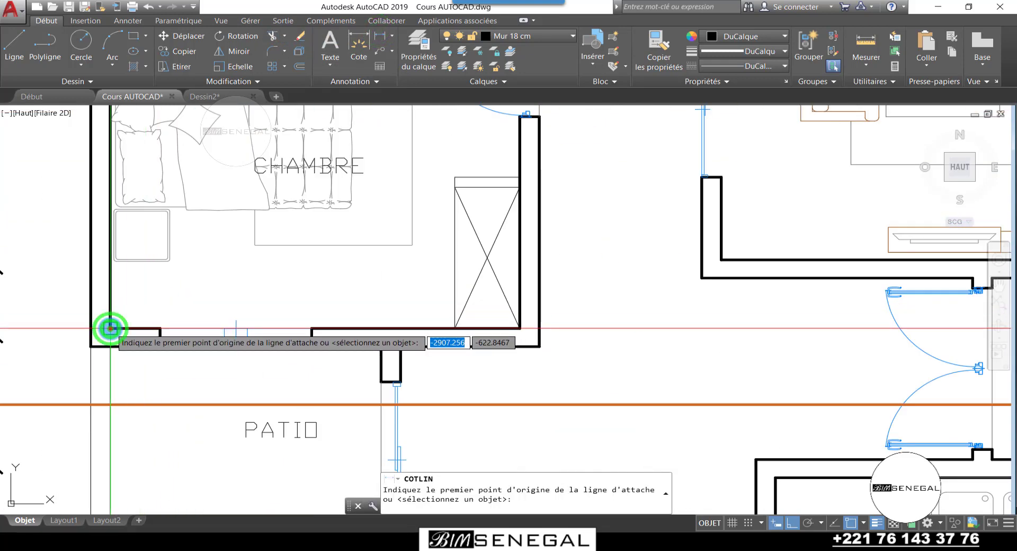
left_click(110, 328)
left_click(519, 327)
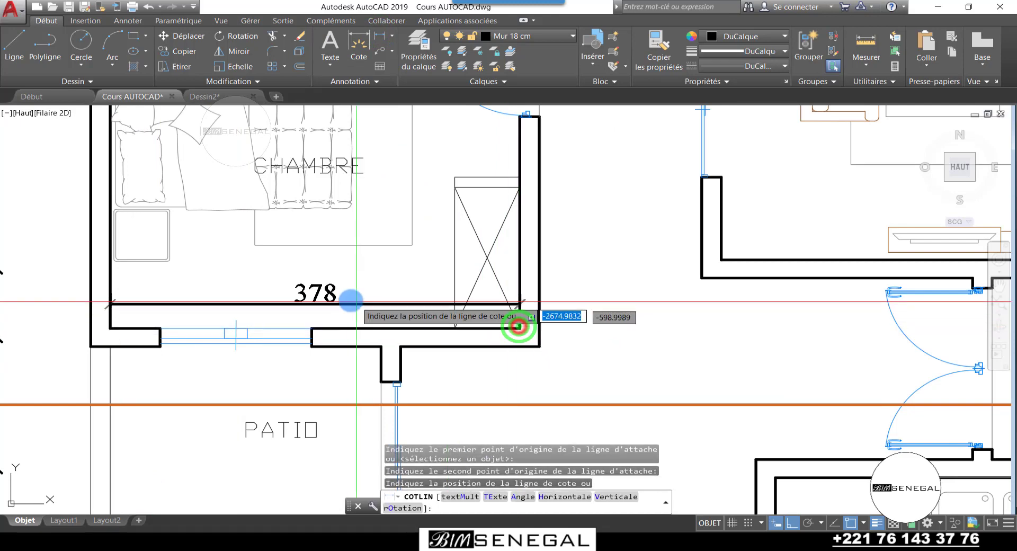
Place the horizontal dimension of the furnished ground-floor bedroom's inner width just above its lower wall
left_click(352, 302)
scroll(318, 291, "down", 3)
scroll(339, 295, "up", 3)
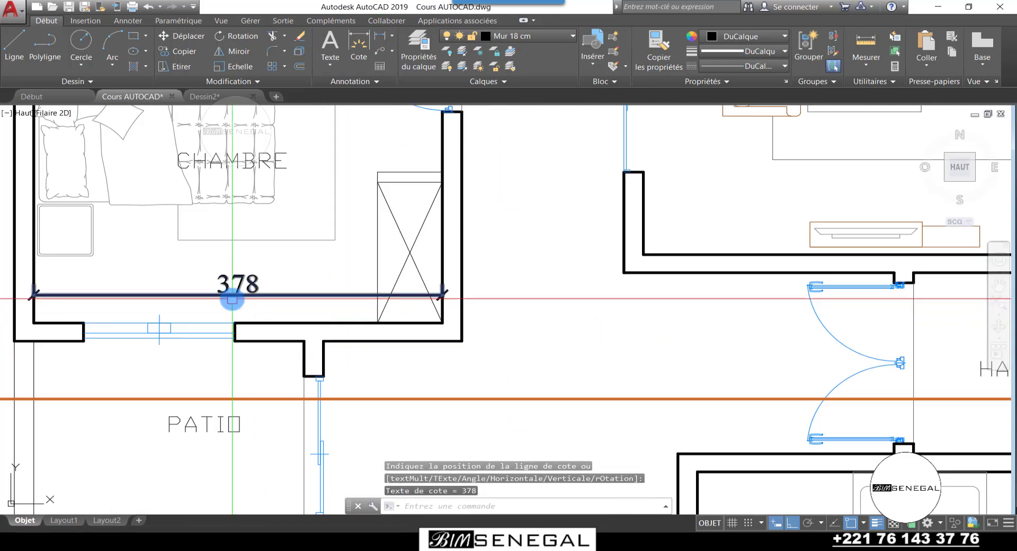
In the new plan, draw a 378 line along the horizontal partition's lower edge, starting at the left outer wall's inner face
scroll(232, 299, "down", 6)
scroll(307, 329, "down", 2)
scroll(529, 263, "up", 2)
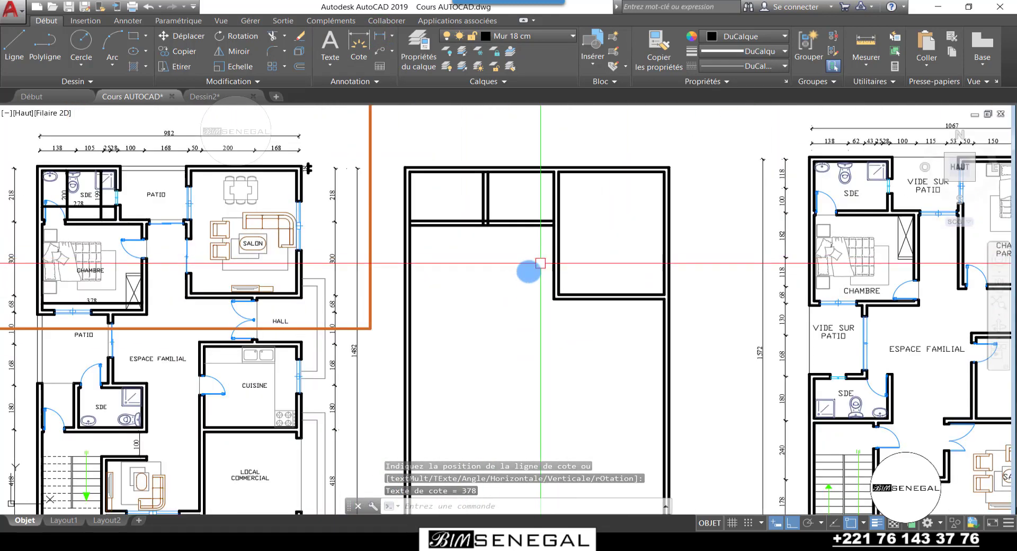
scroll(529, 271, "up", 2)
scroll(472, 279, "down", 2)
scroll(483, 219, "up", 2)
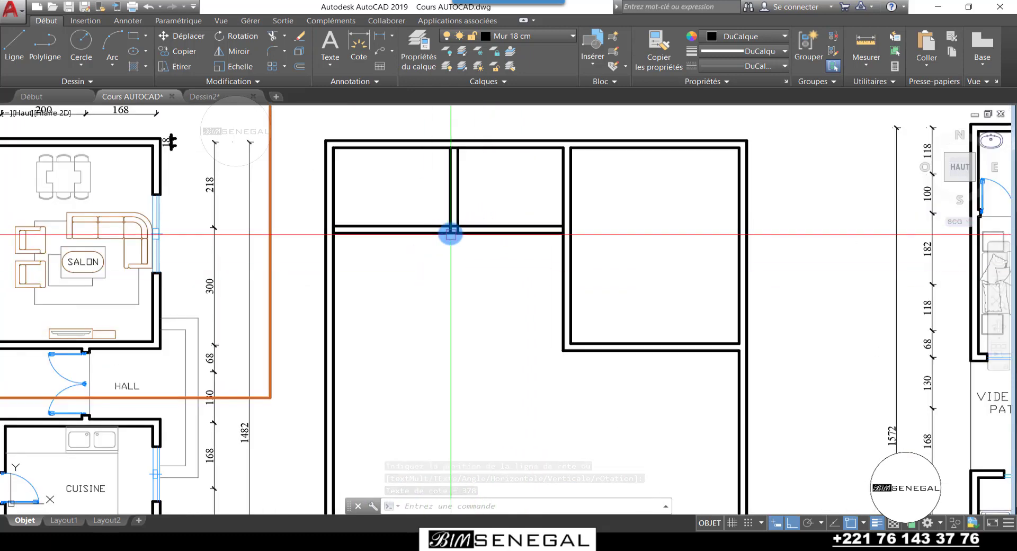
left_click(19, 51)
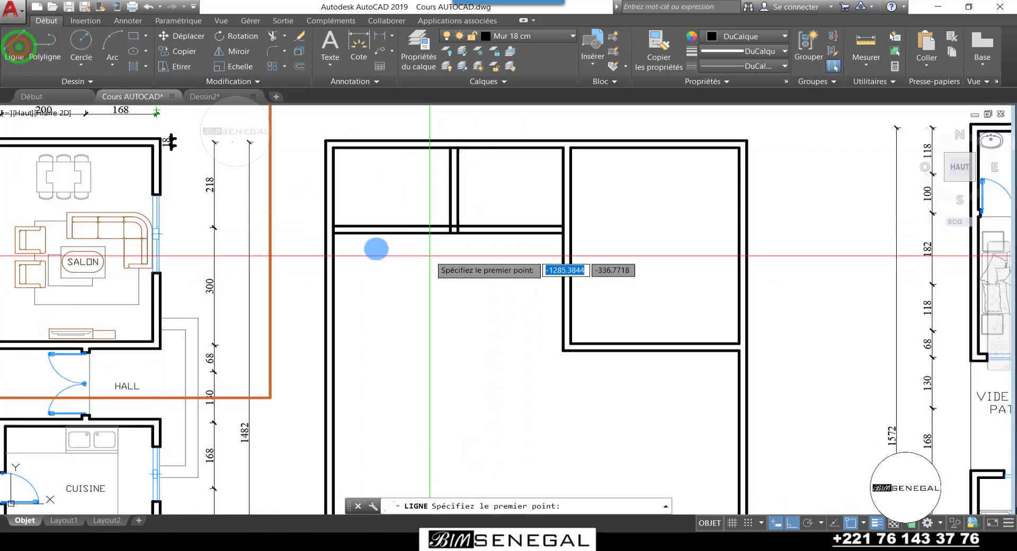
left_click(333, 233)
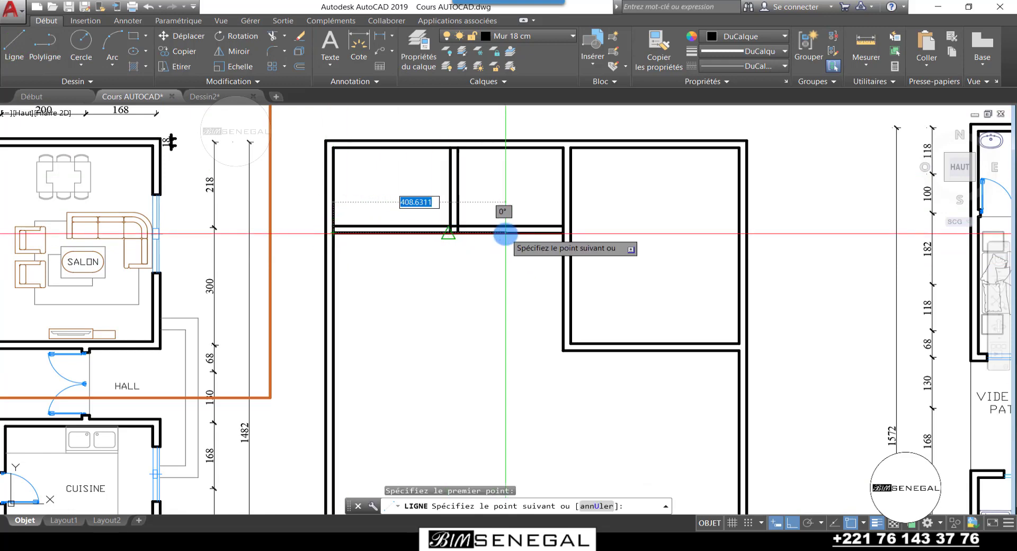
scroll(543, 236, "up", 4)
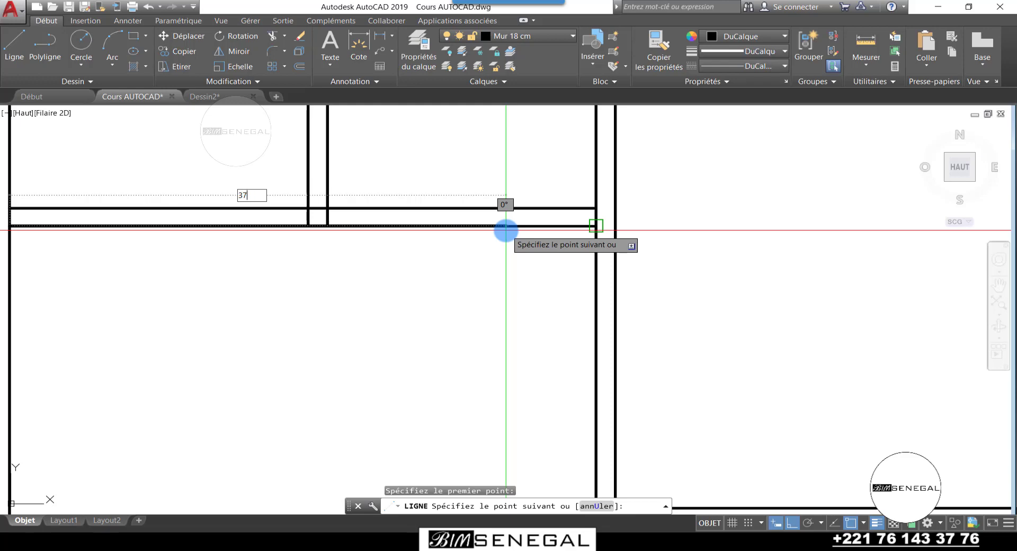
key("Return")
scroll(504, 228, "down", 5)
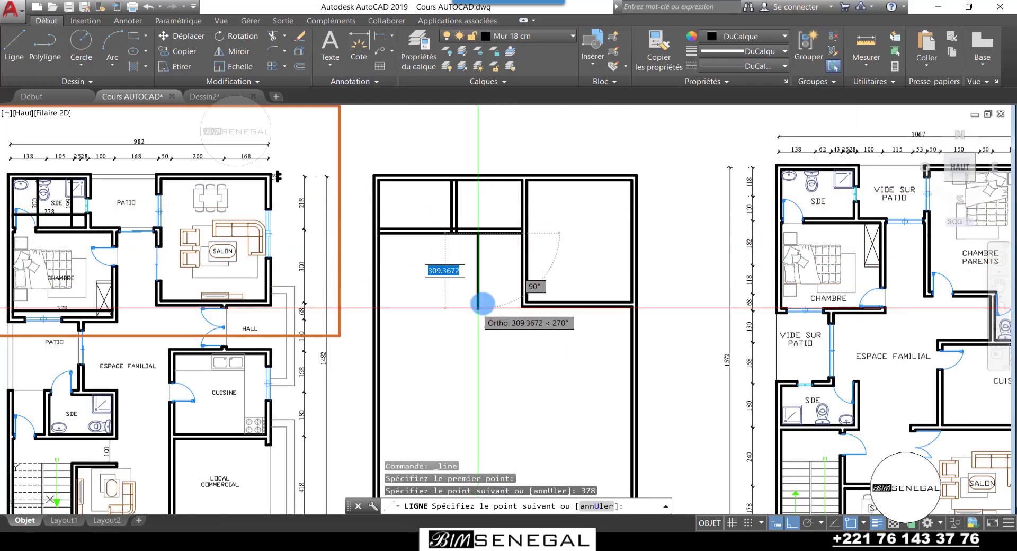
scroll(478, 304, "down", 2)
scroll(175, 300, "up", 5)
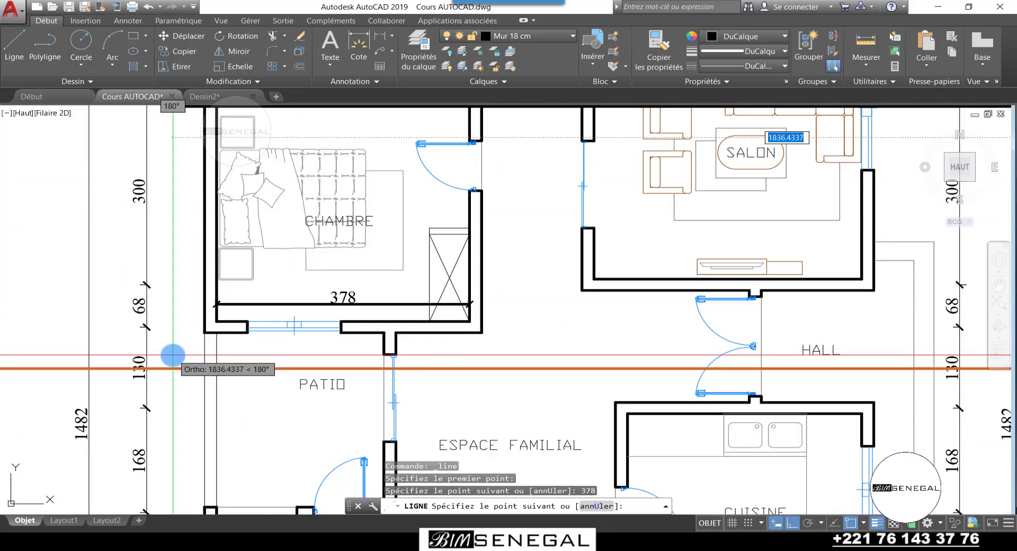
scroll(173, 355, "down", 2)
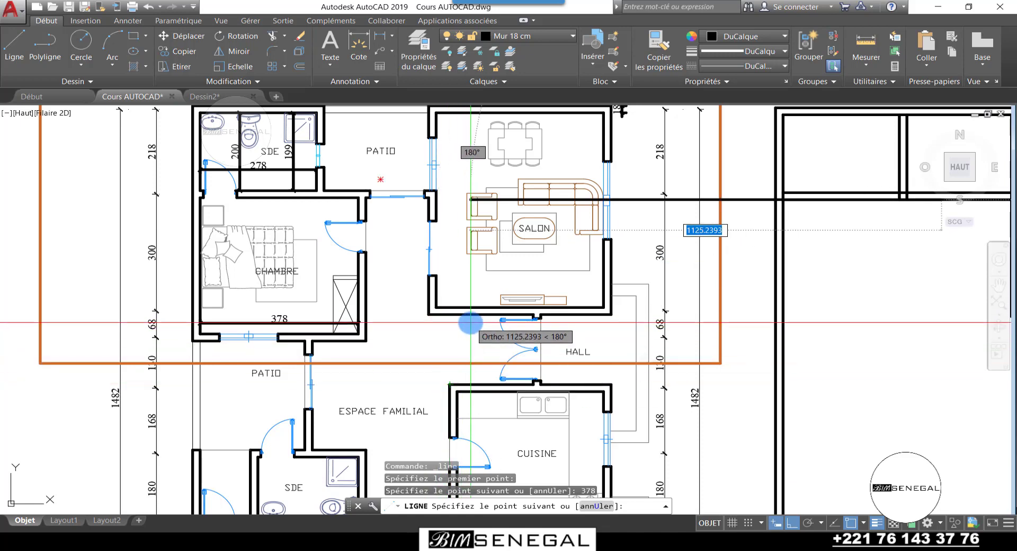
scroll(293, 229, "down", 4)
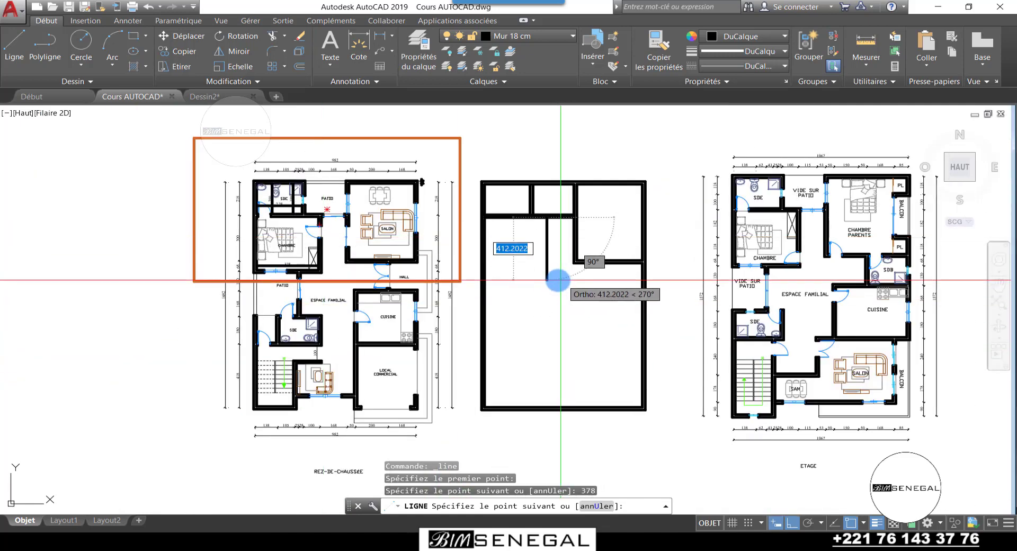
key("Escape")
Dimension the furnished ground-floor bedroom's inner height between its left corners, placing the dimension outside the left wall
left_click(379, 38)
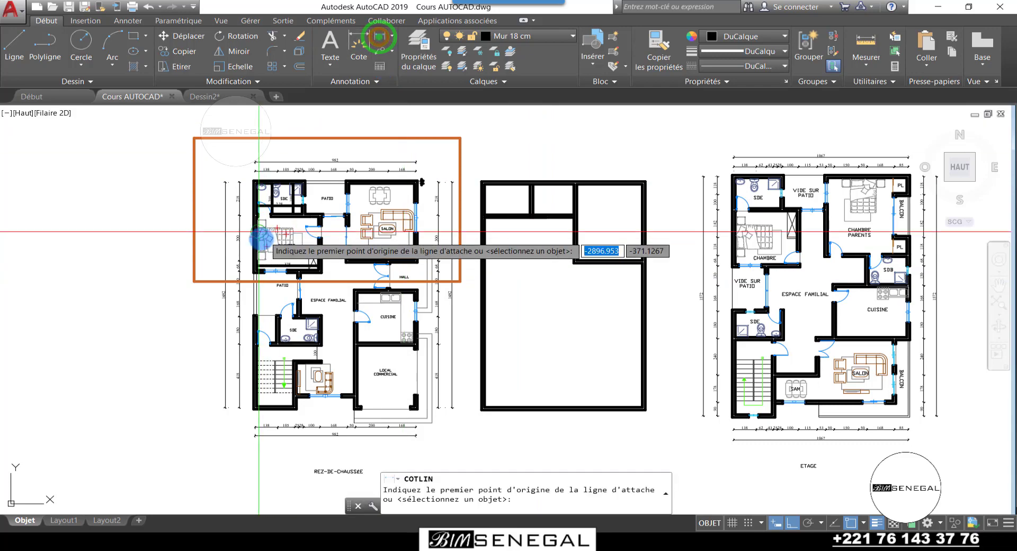
scroll(256, 234, "up", 5)
scroll(241, 170, "down", 1)
scroll(241, 150, "up", 6)
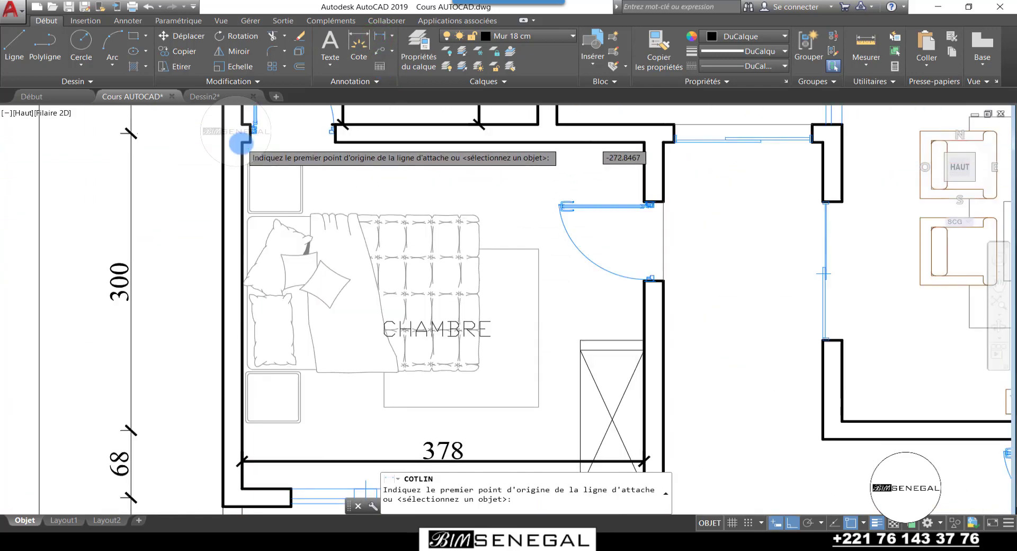
scroll(239, 143, "down", 3)
left_click(241, 149)
scroll(223, 370, "down", 3)
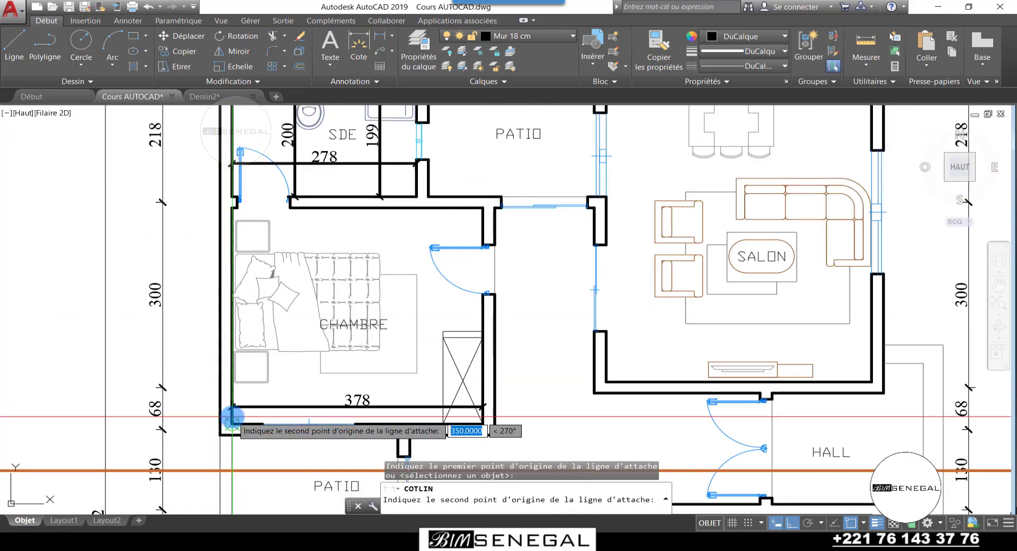
scroll(227, 419, "up", 7)
left_click(233, 450)
scroll(233, 450, "down", 3)
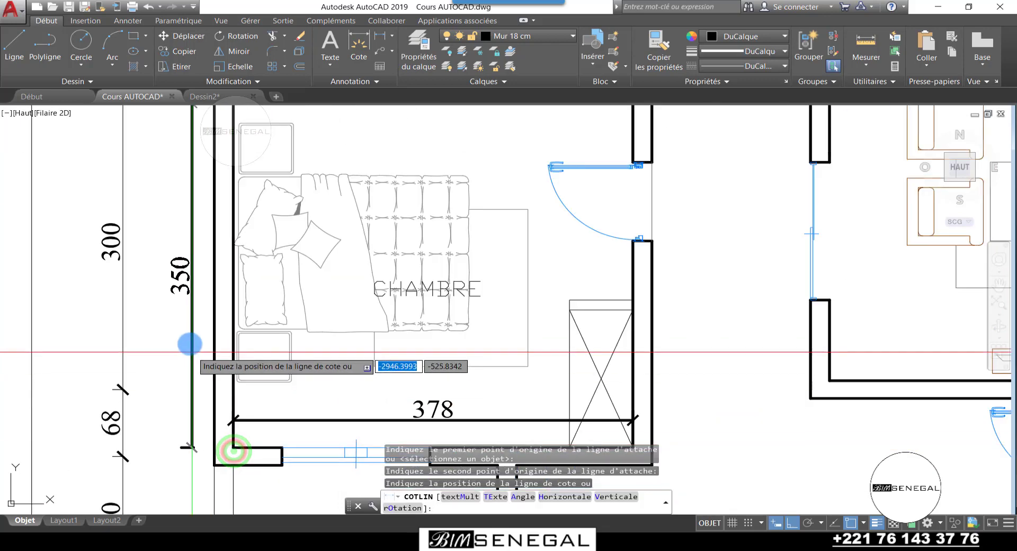
left_click(188, 318)
Examine which object snap modes are active and check the object snap settings
scroll(381, 253, "down", 5)
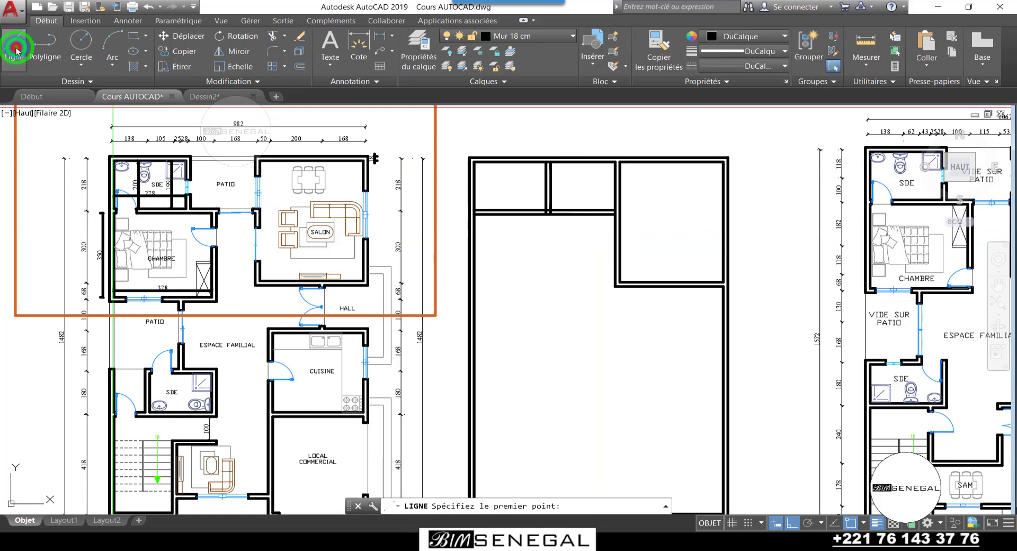
scroll(493, 175, "up", 4)
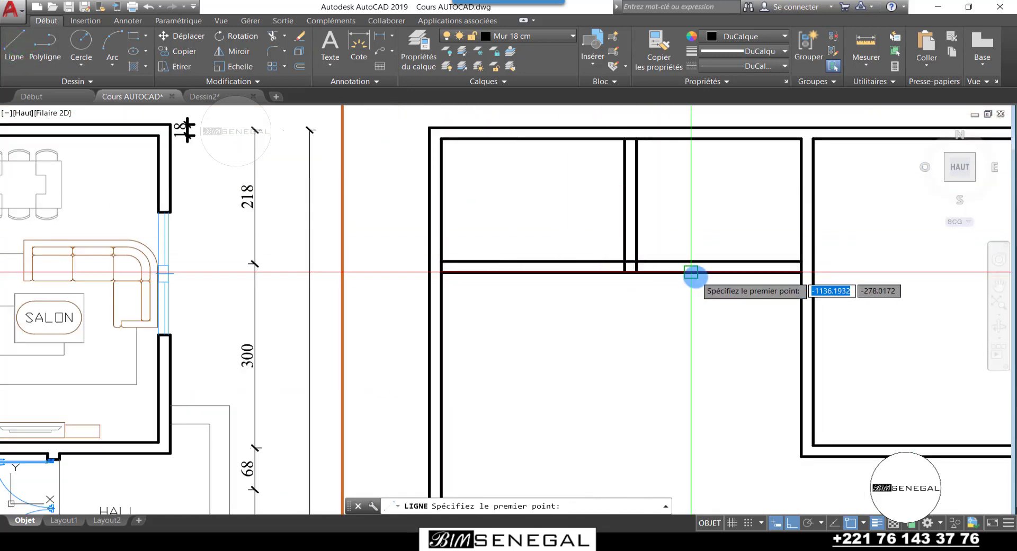
scroll(726, 272, "up", 2)
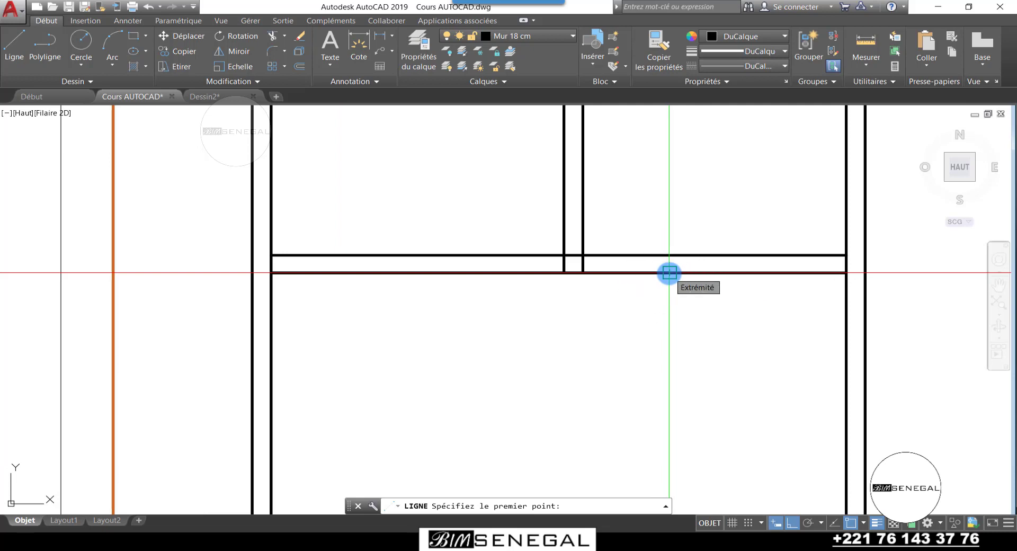
left_click(864, 523)
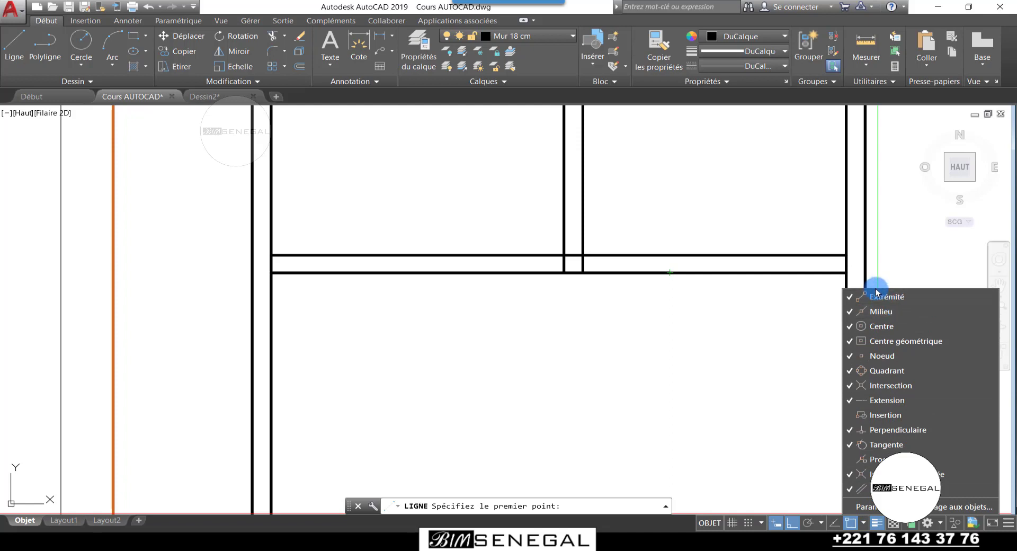
left_click(866, 510)
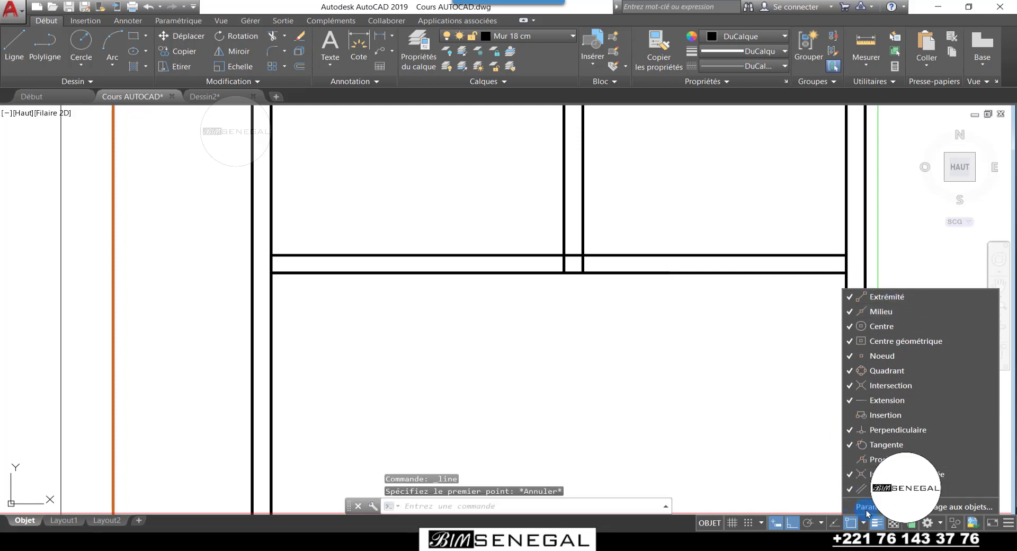
left_click(643, 344)
Draw the bedroom outline from the 378 line's right endpoint, 350 down and 378 left to the outer wall's inner face
left_click(6, 50)
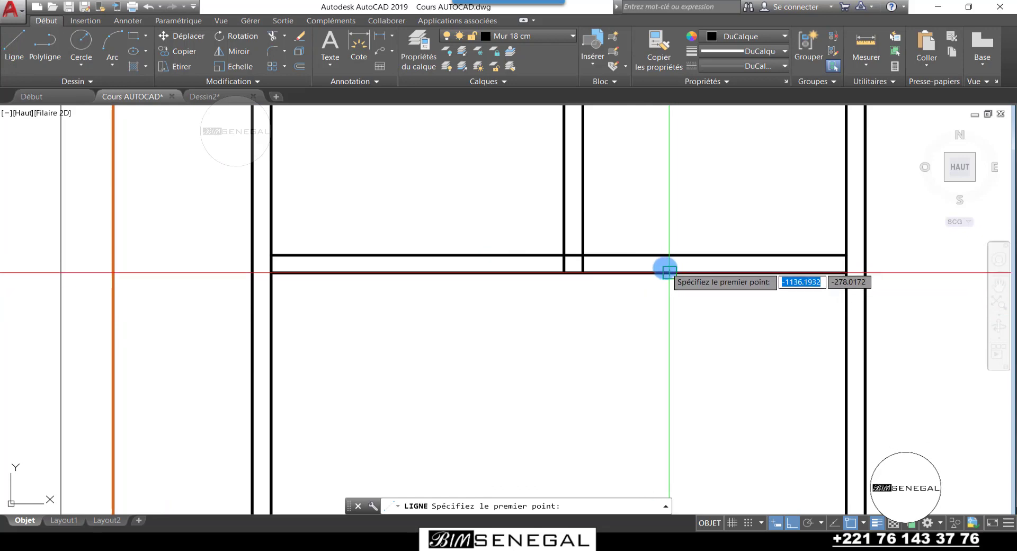
scroll(670, 270, "down", 6)
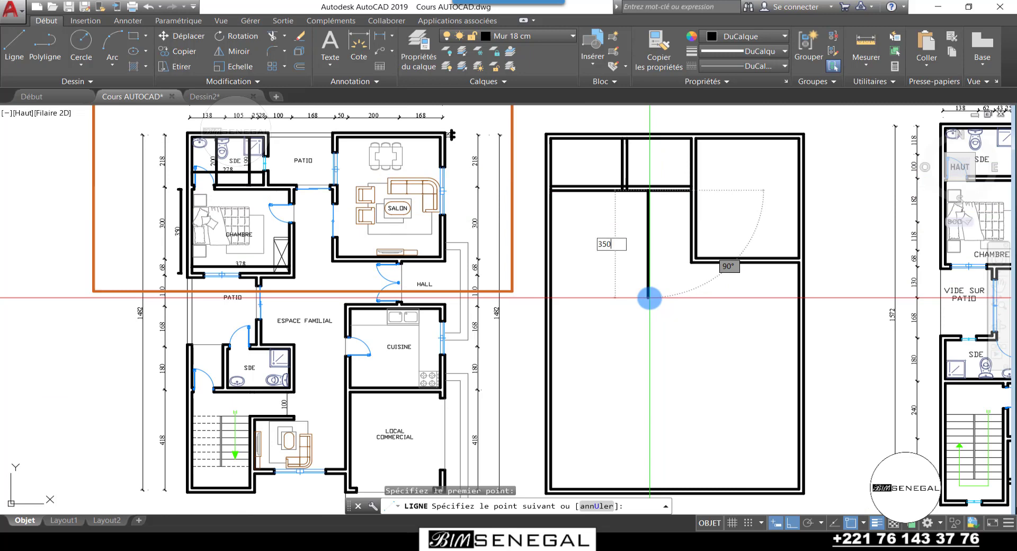
scroll(648, 298, "up", 5)
scroll(610, 359, "down", 3)
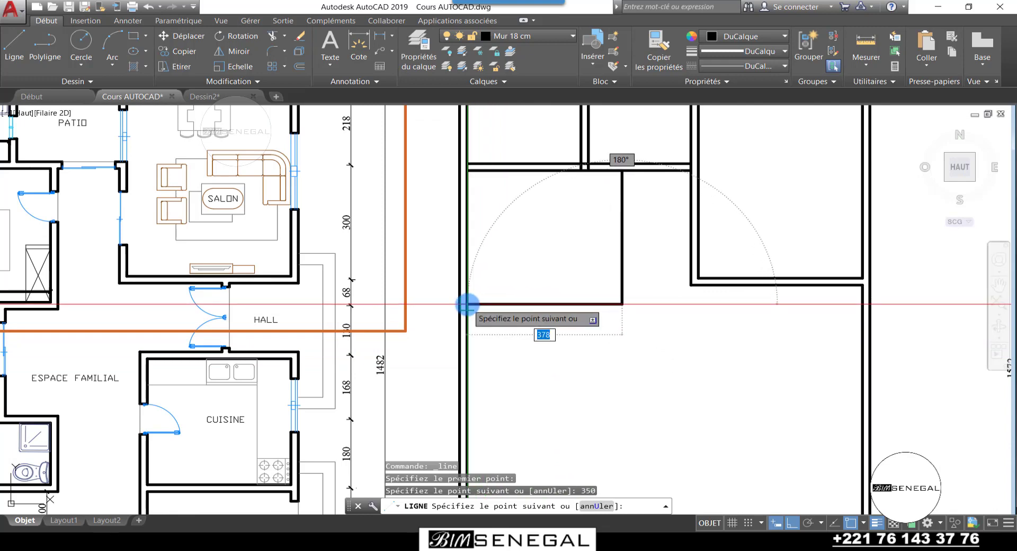
scroll(585, 267, "down", 3)
key("Escape")
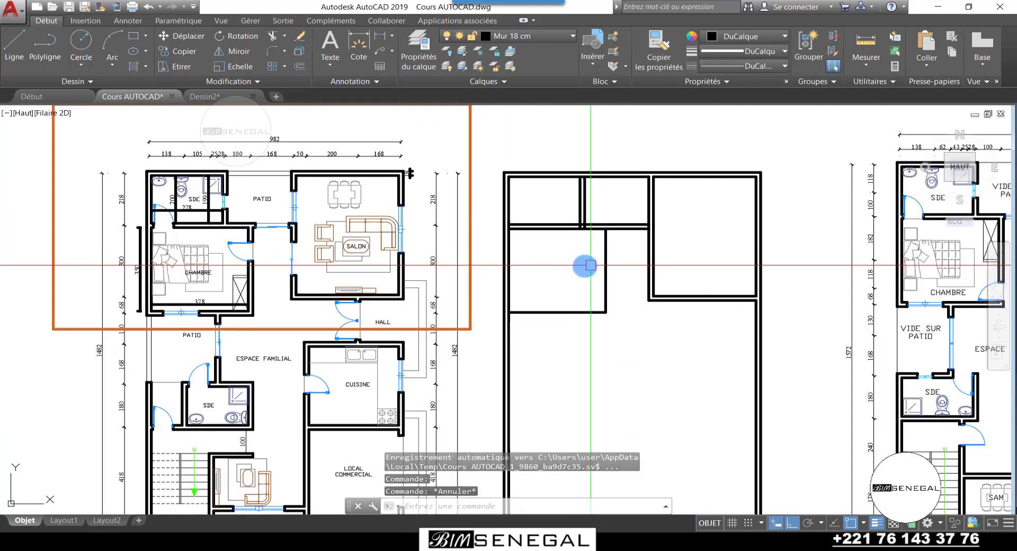
Offset the bedroom's right and lower lines outward by 18 to give the walls their thickness
scroll(584, 266, "up", 3)
key("Return")
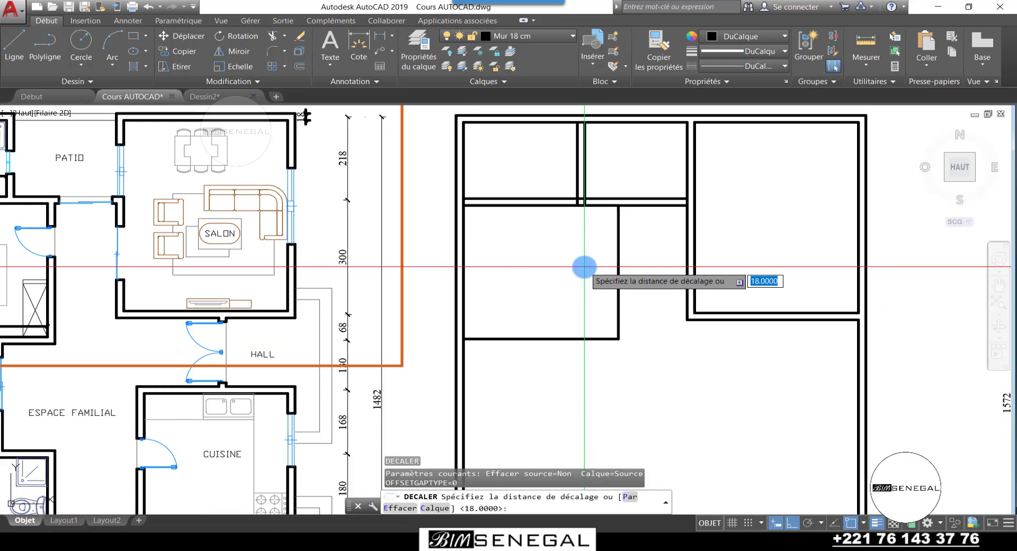
key("Return")
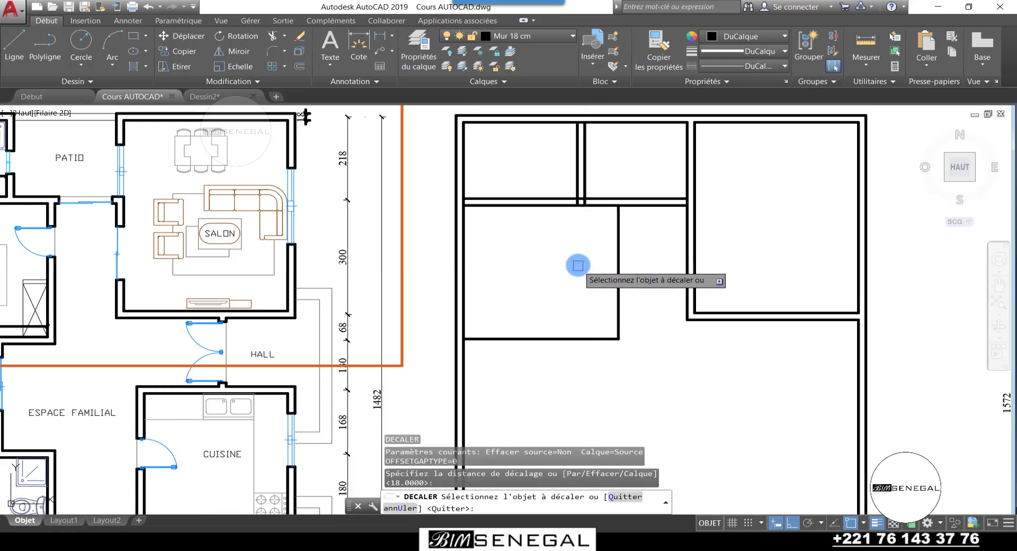
left_click(617, 221)
left_click(665, 236)
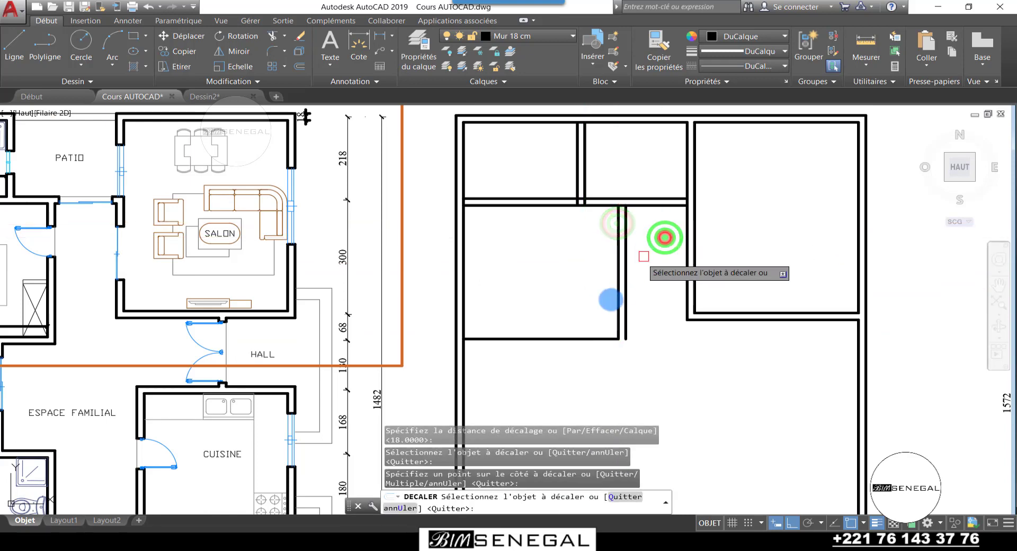
left_click(571, 335)
left_click(572, 362)
scroll(625, 341, "up", 4)
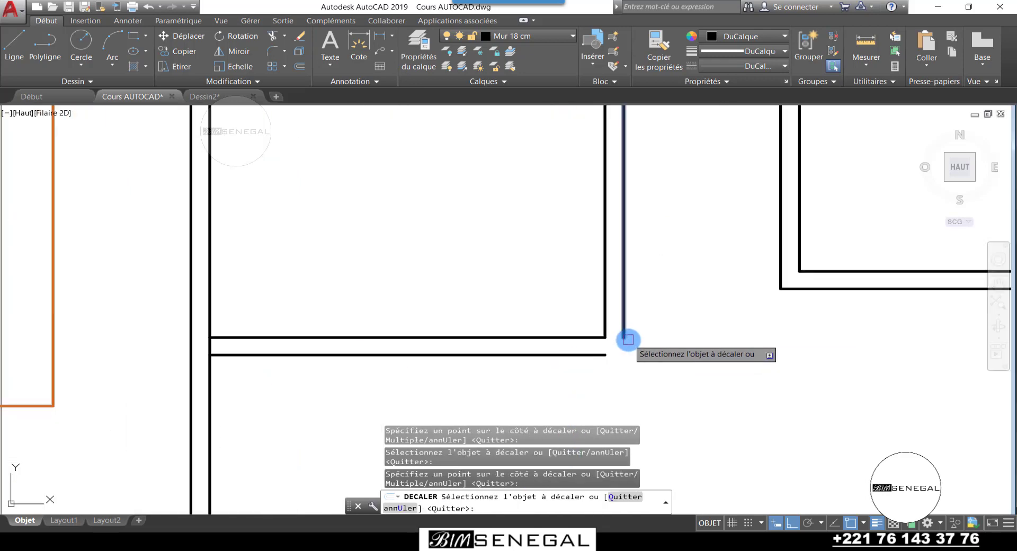
key("Escape")
key("Escape")
Join the two offset wall lines into a sharp outer corner at the bedroom's lower right with a zero-radius fillet
type("rd")
key("Return")
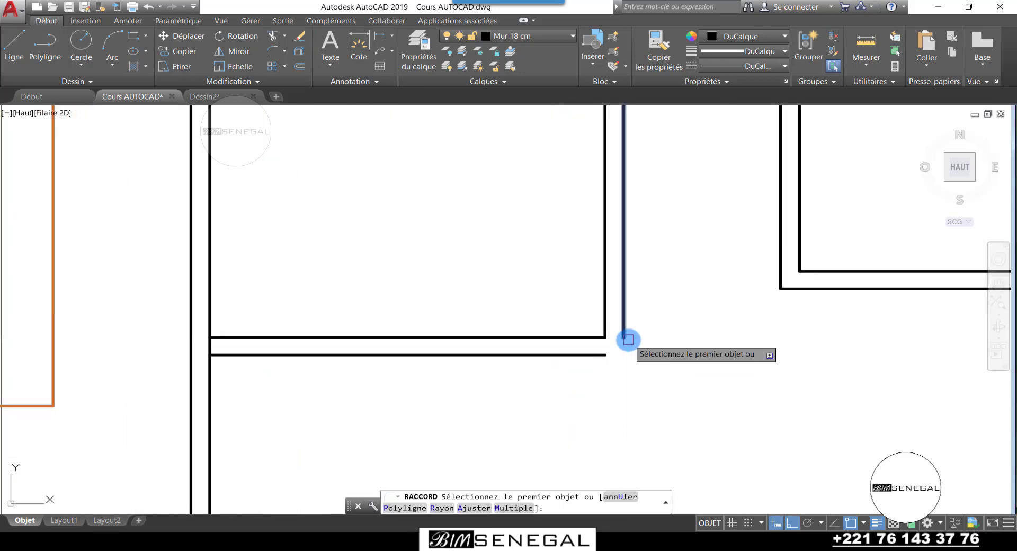
left_click(625, 328)
left_click(587, 354)
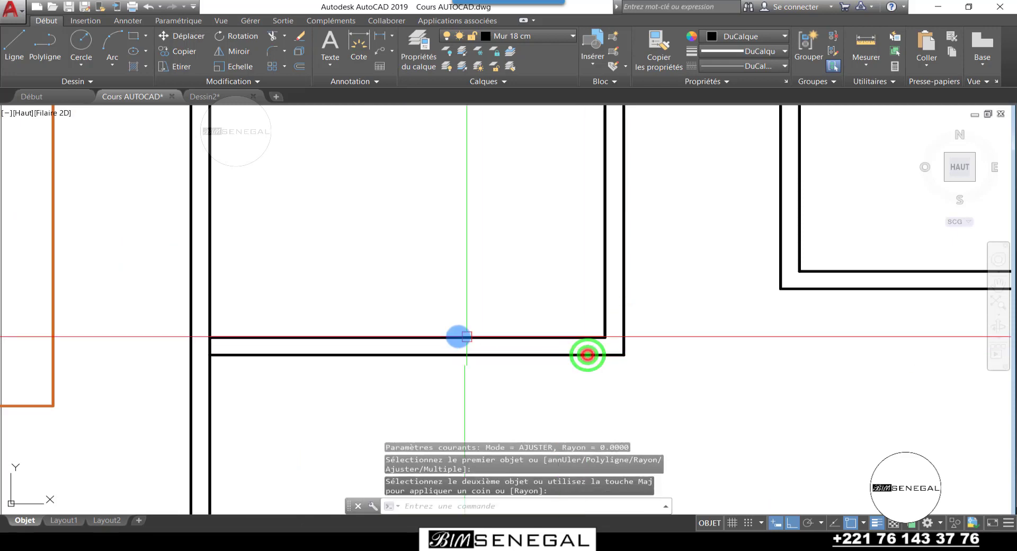
Trim the left outer wall's inner line where the horizontal partition above the bedroom meets it
scroll(498, 249, "down", 4)
scroll(538, 111, "up", 3)
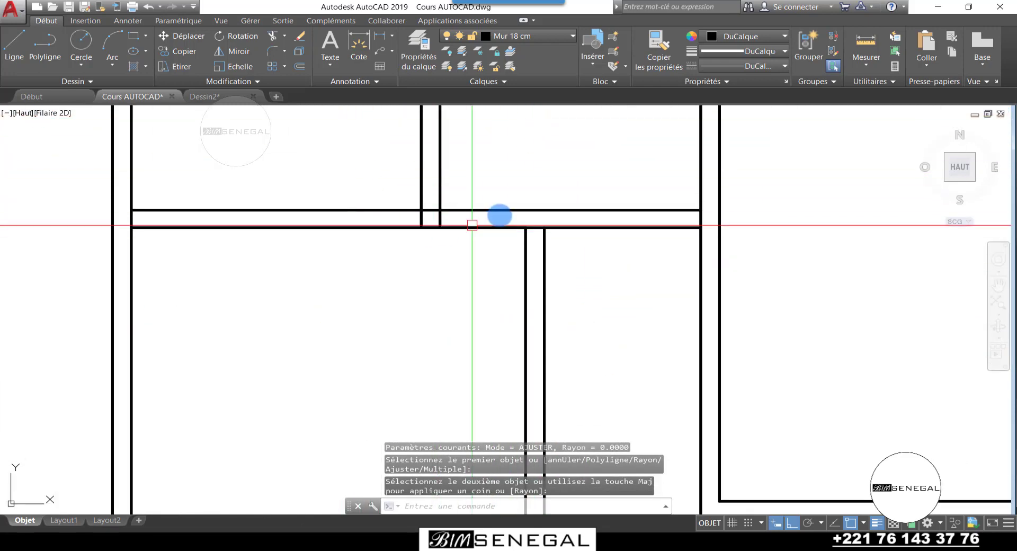
scroll(99, 208, "up", 2)
scroll(498, 317, "down", 2)
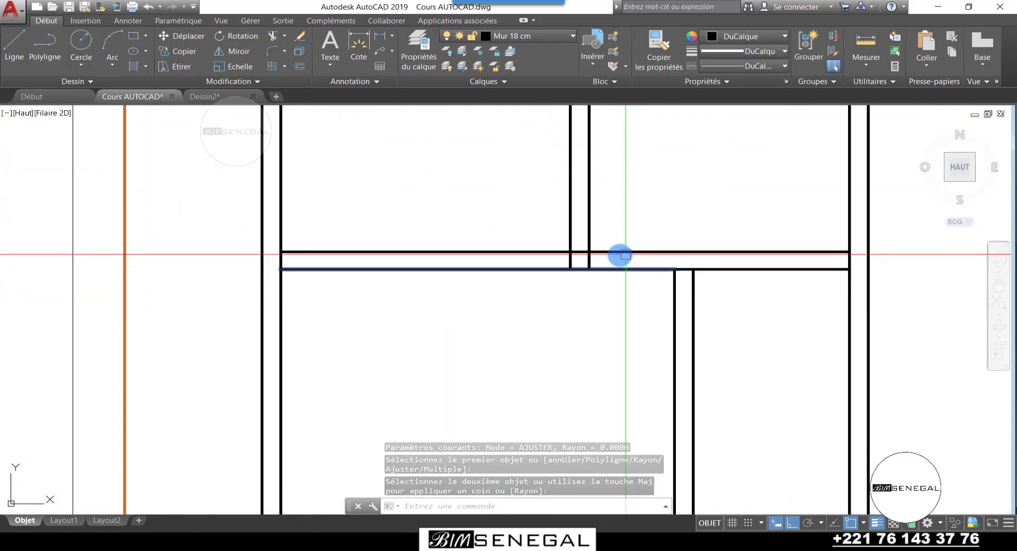
scroll(257, 255, "up", 2)
type("aj")
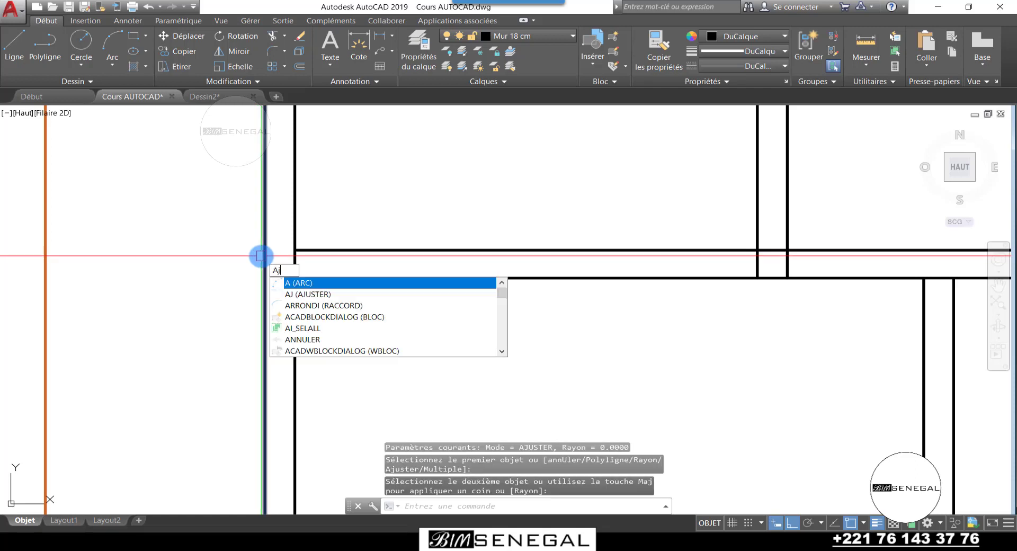
key("Return")
key("Return")
scroll(306, 263, "up", 3)
left_click(329, 284)
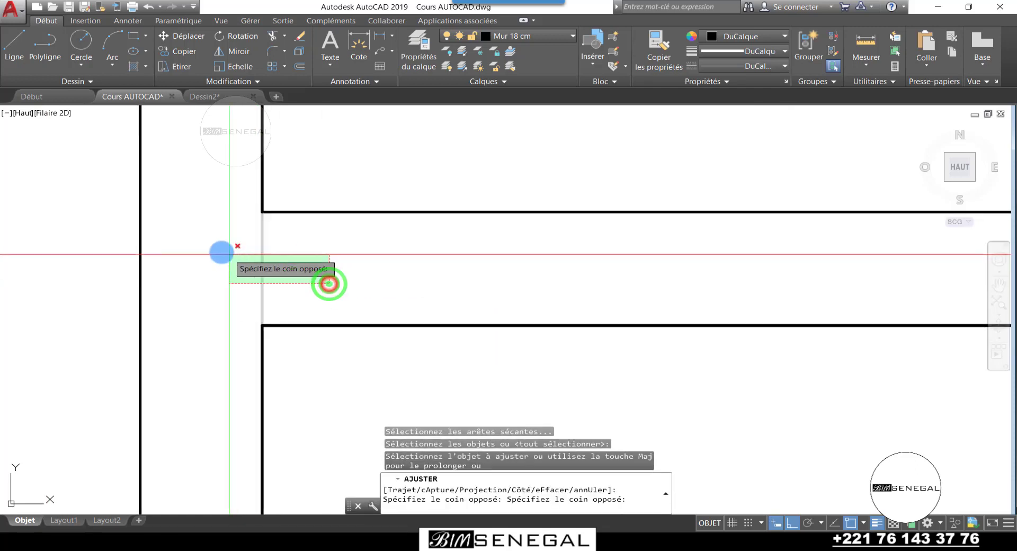
left_click(220, 252)
Trim the overlapping line segments where the short vertical partition meets the horizontal partition to open the wall junction
scroll(200, 251, "down", 1)
scroll(220, 251, "down", 3)
scroll(595, 260, "up", 3)
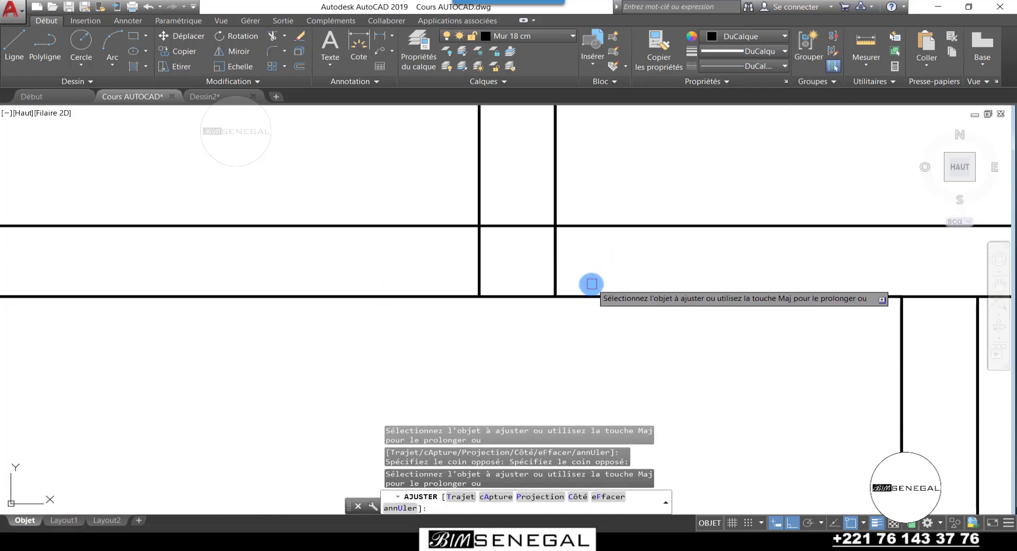
left_click(595, 262)
left_click(373, 266)
left_click(525, 257)
left_click(515, 192)
scroll(350, 191, "down", 3)
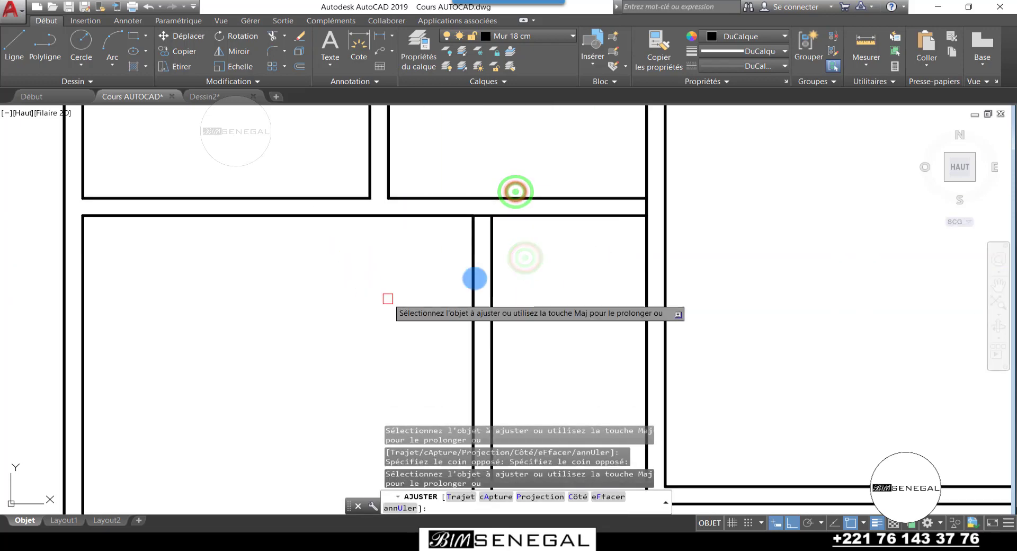
Trim the horizontal partition line between the two faces of the bedroom's right wall to open their junction
scroll(471, 215, "up", 3)
left_click(526, 250)
left_click(511, 218)
scroll(497, 168, "down", 7)
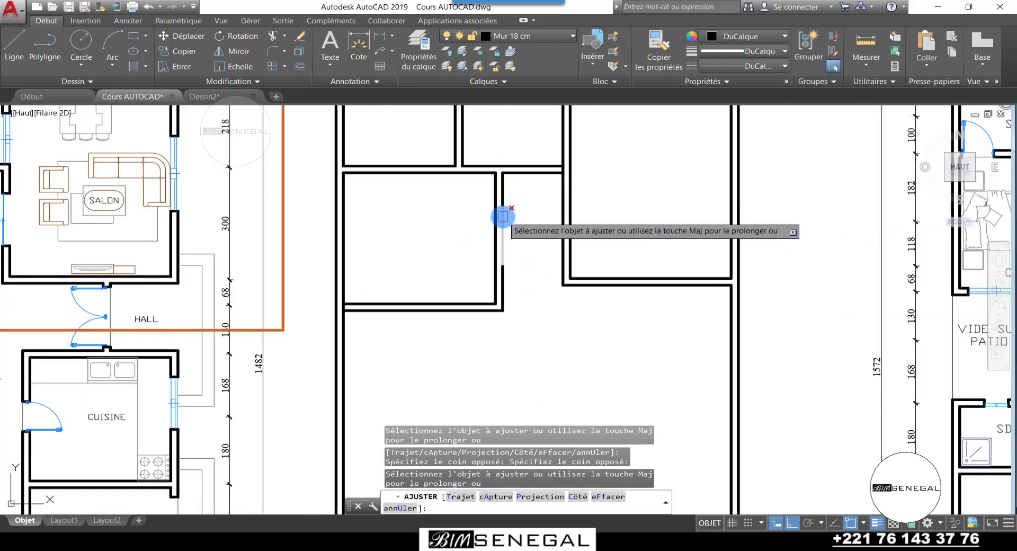
scroll(515, 311, "down", 3)
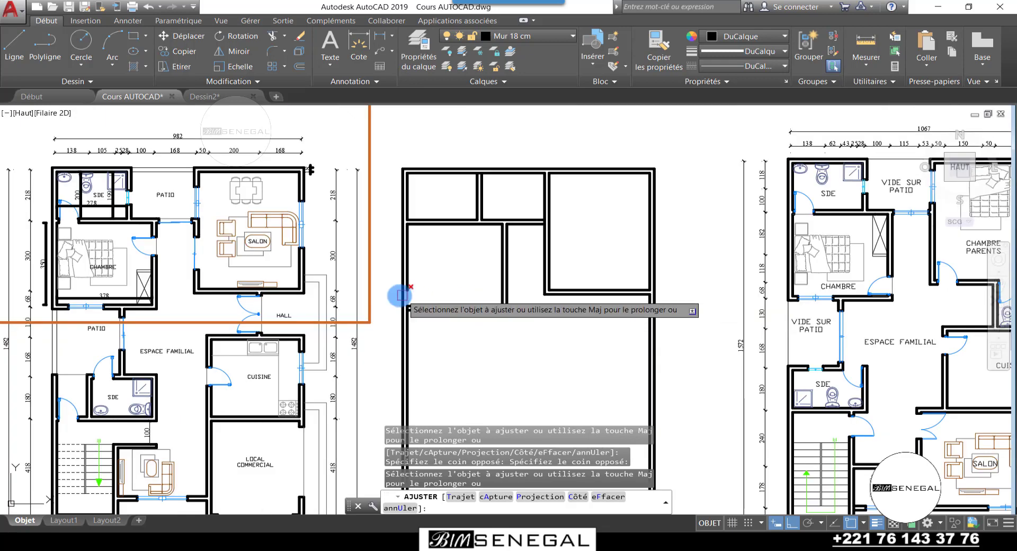
Trim the left outer wall's inner line where the bedroom's lower wall meets it
scroll(400, 311, "up", 3)
scroll(413, 310, "up", 5)
left_click(376, 286)
left_click(348, 286)
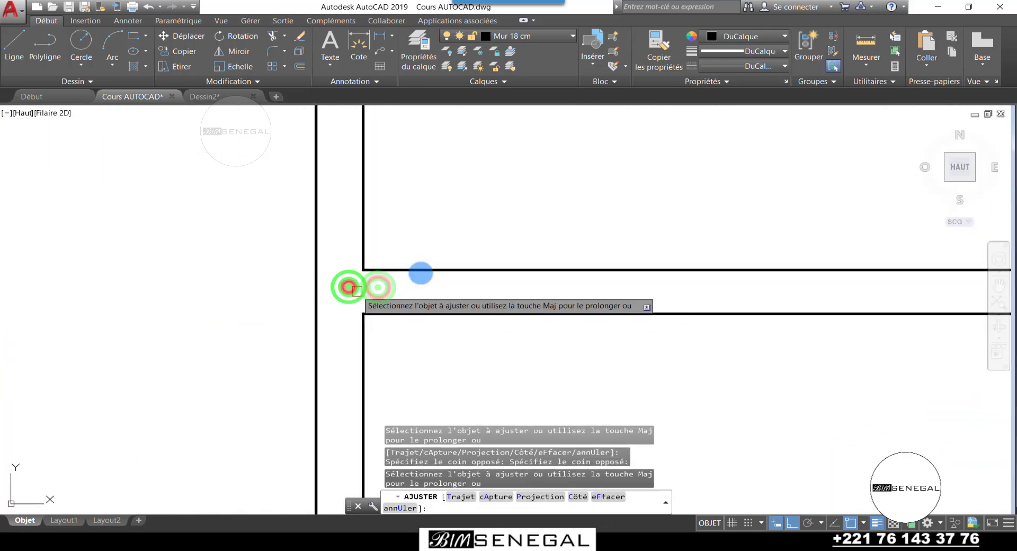
scroll(421, 274, "down", 7)
key("Escape")
Compare the bedroom's lower-left corner beside the patio on the reference plan with the same corner in the redrawn walls
scroll(470, 215, "up", 4)
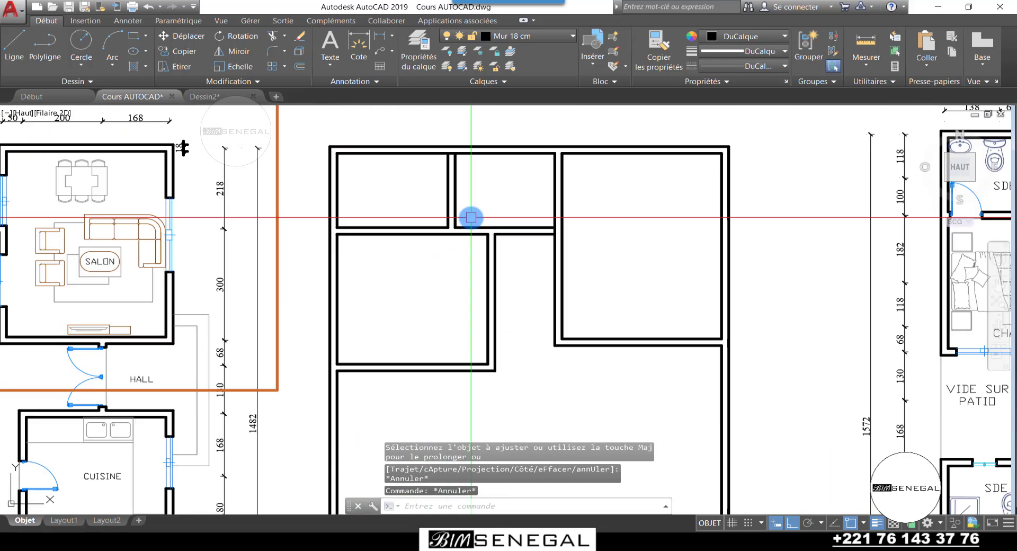
scroll(618, 224, "down", 2)
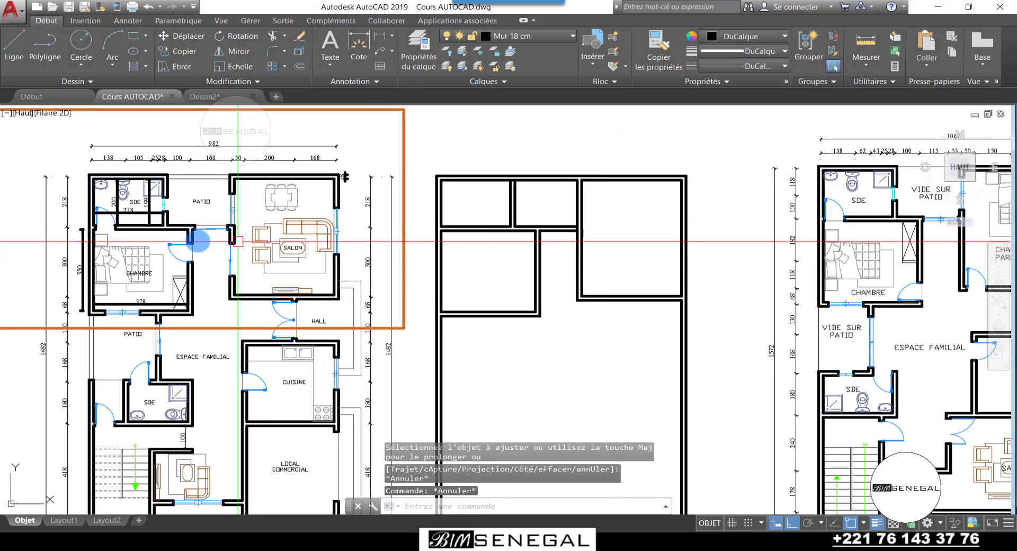
scroll(85, 305, "up", 8)
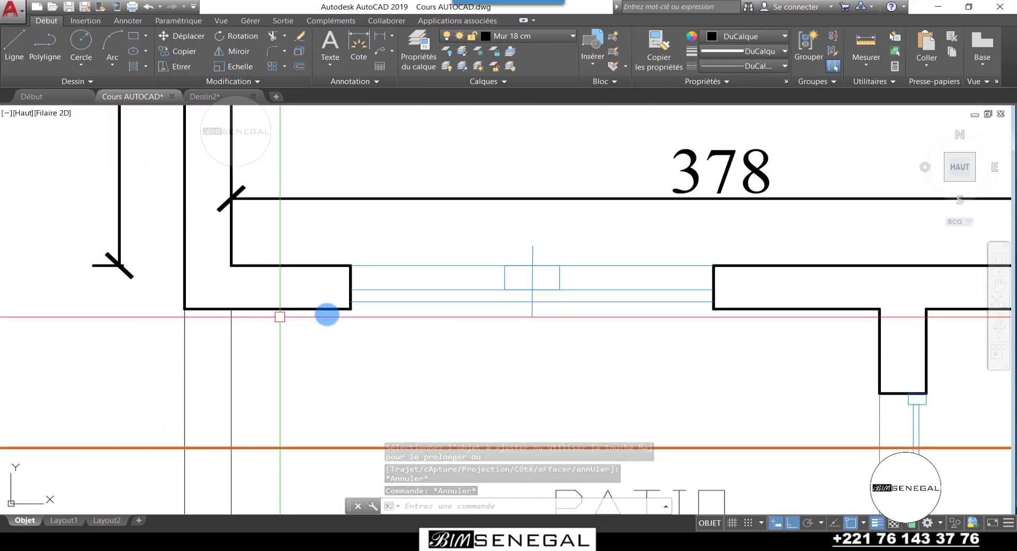
scroll(431, 272, "down", 6)
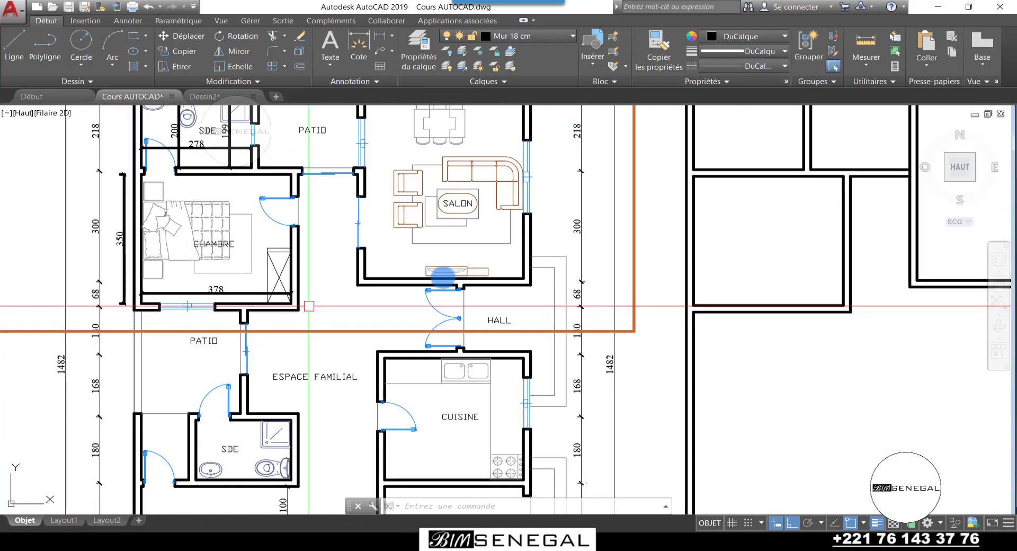
scroll(536, 321, "up", 5)
scroll(533, 322, "up", 4)
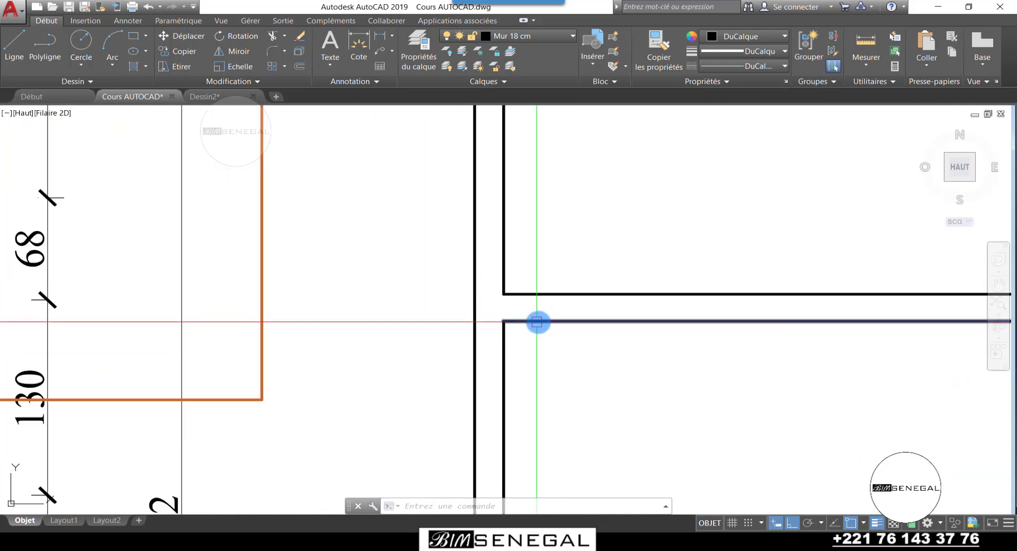
scroll(399, 316, "down", 4)
scroll(472, 324, "up", 4)
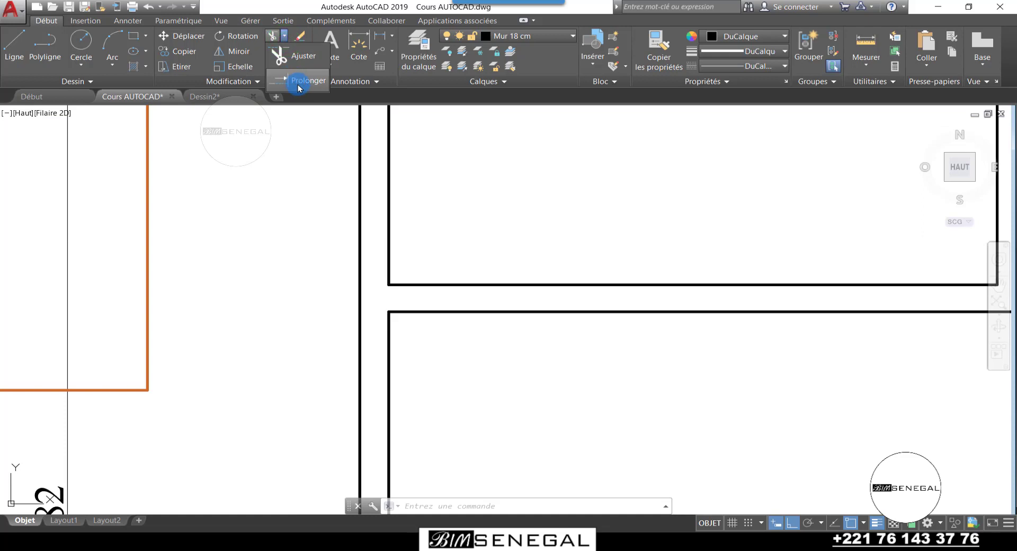
Extend the lower line of the bedroom's bottom wall to the left outer wall's outer line, using all objects as boundaries
left_click(299, 82)
key("Escape")
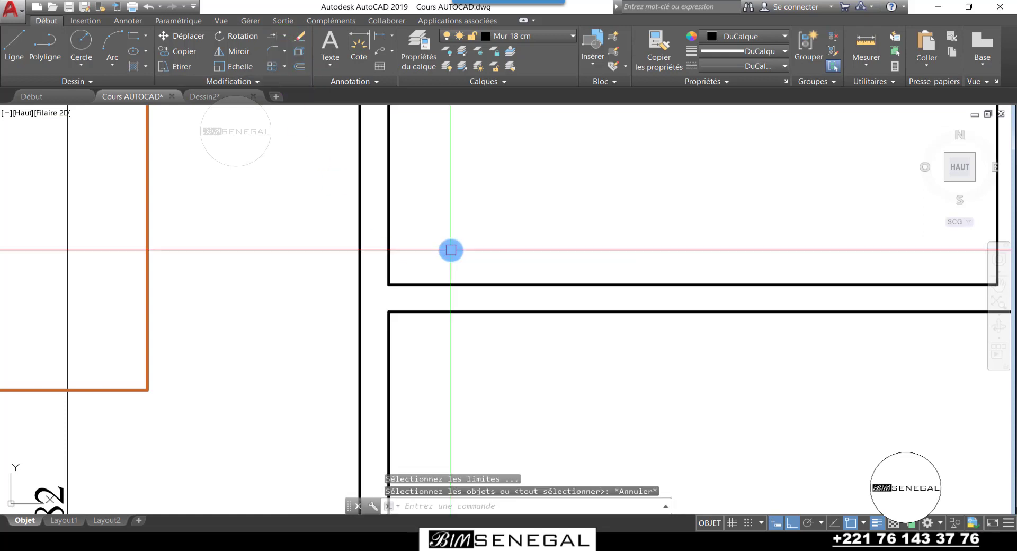
type("pr")
key("Return")
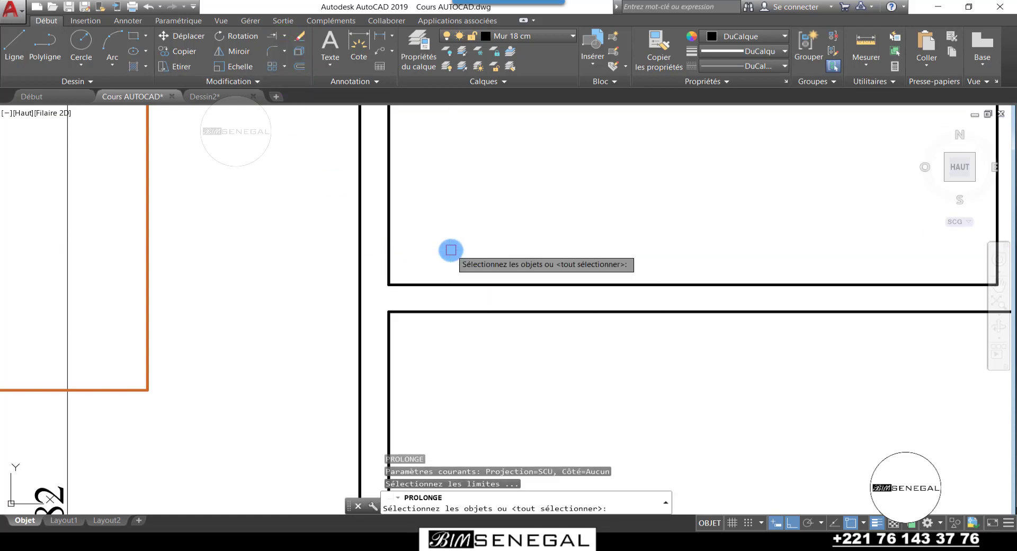
right_click(451, 249)
scroll(302, 347, "up", 4)
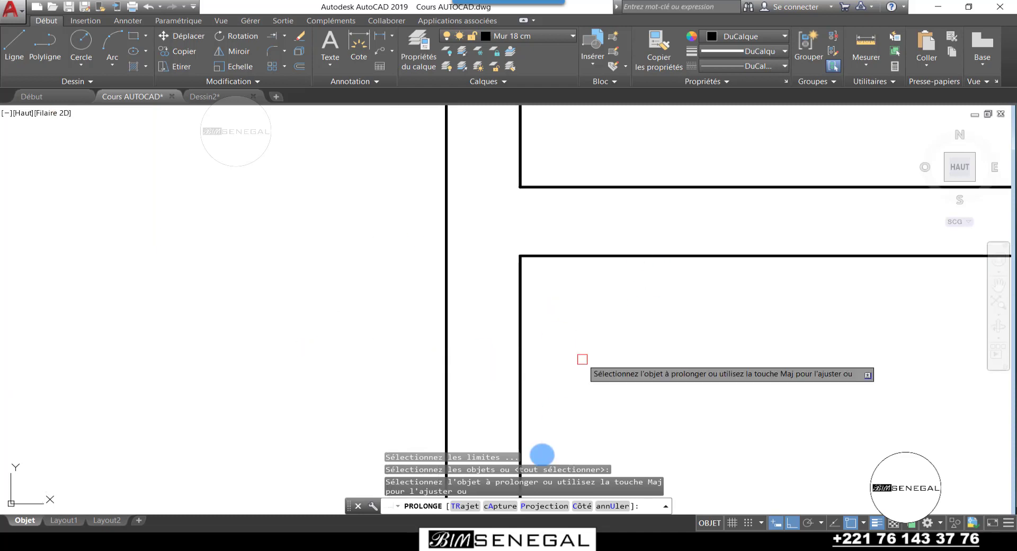
scroll(593, 402, "down", 4)
scroll(493, 374, "up", 2)
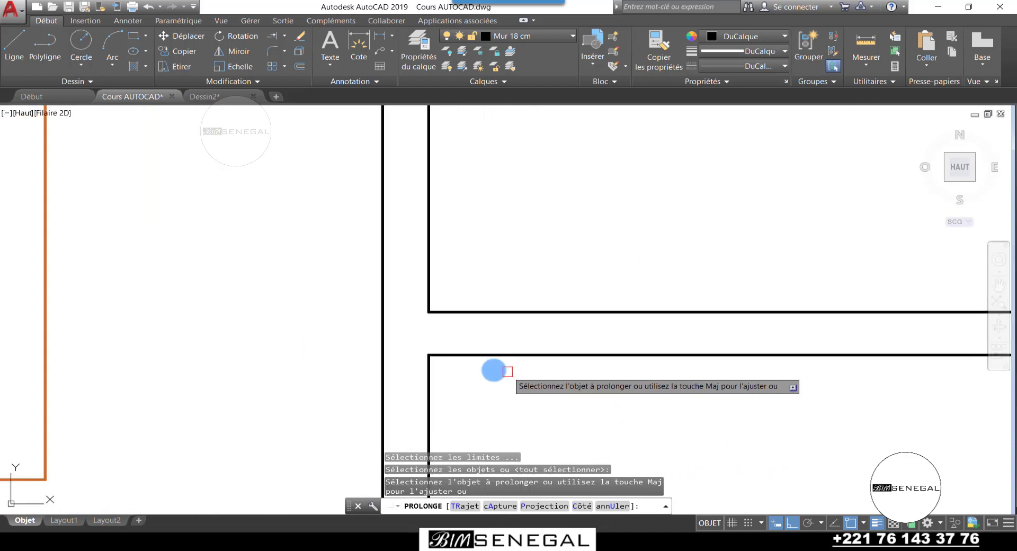
left_click(461, 357)
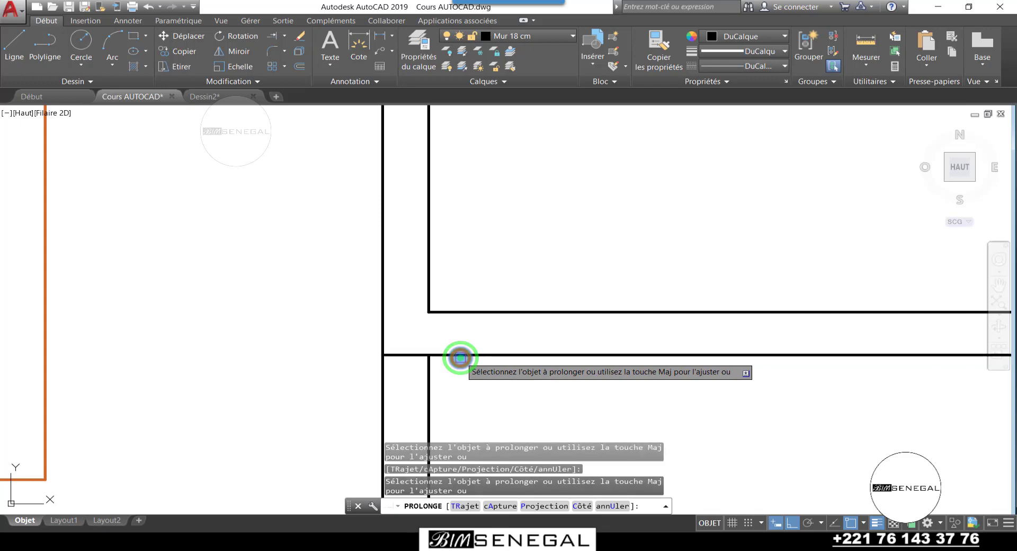
scroll(355, 311, "down", 5)
key("Escape")
Extend the right line of the short vertical partition in the upper left up to the top wall's outer line
scroll(476, 248, "up", 2)
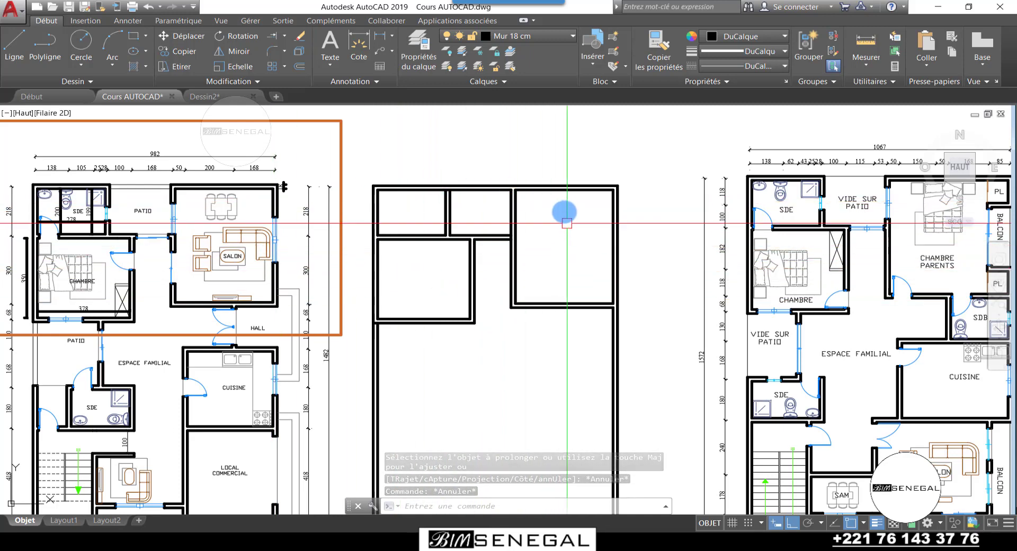
scroll(447, 168, "up", 3)
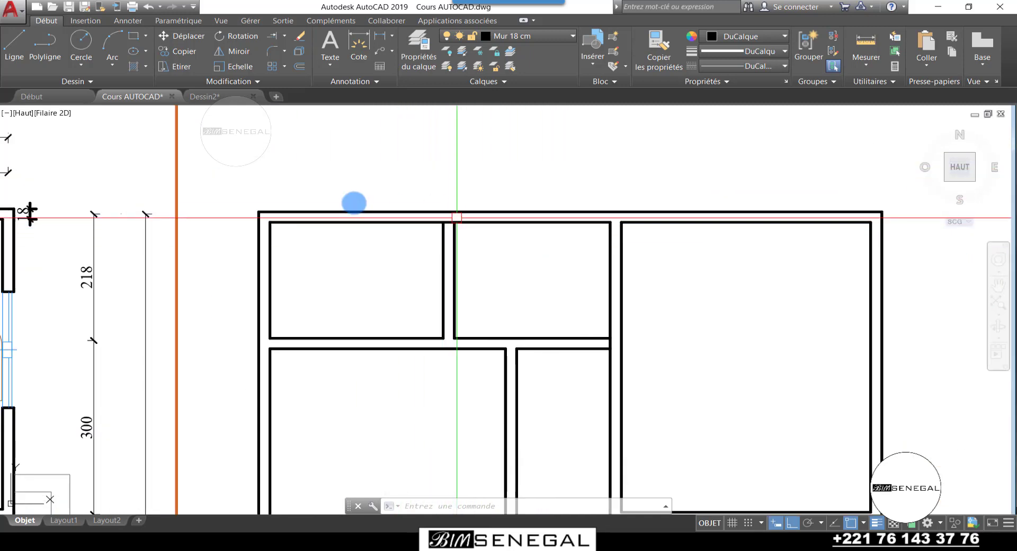
scroll(295, 191, "up", 2)
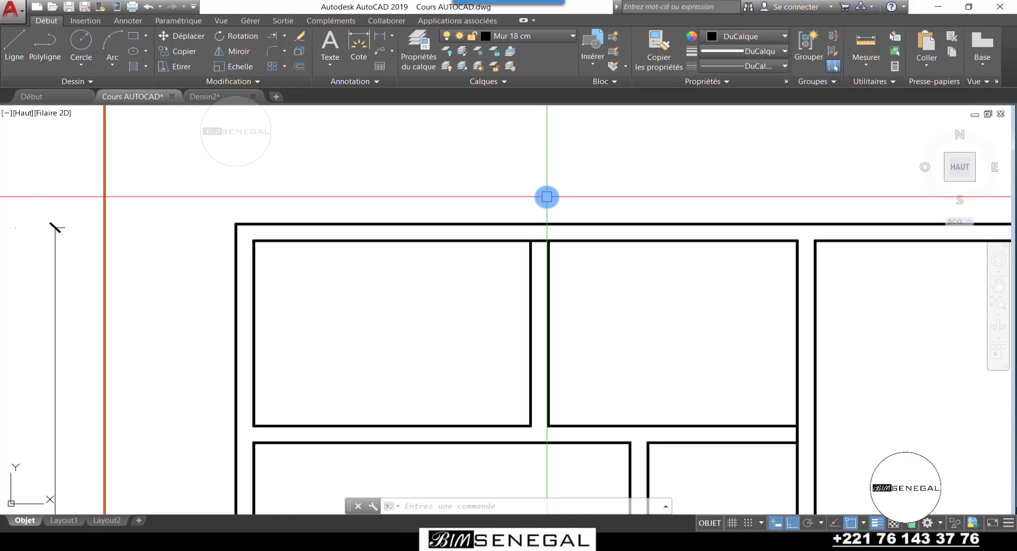
key("Return")
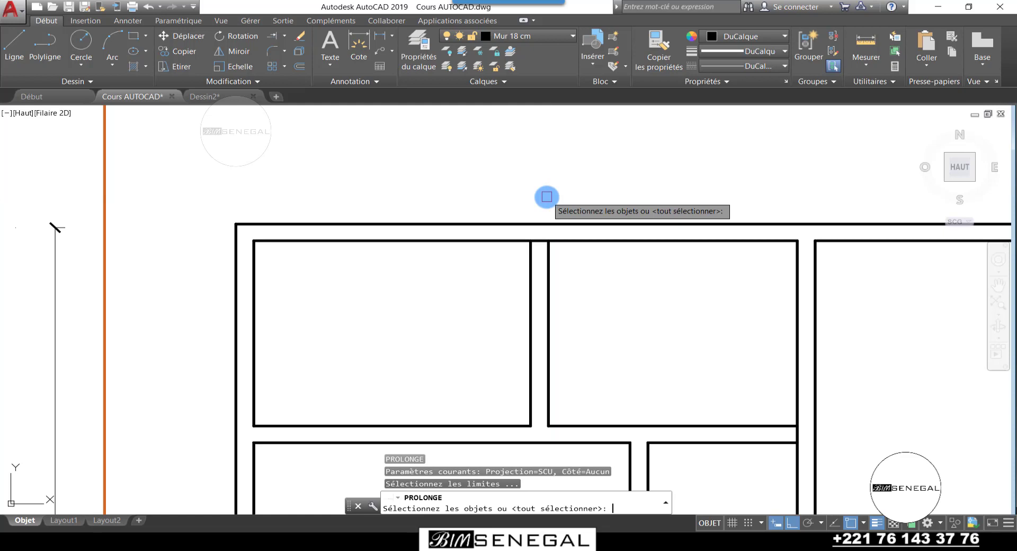
key("Return")
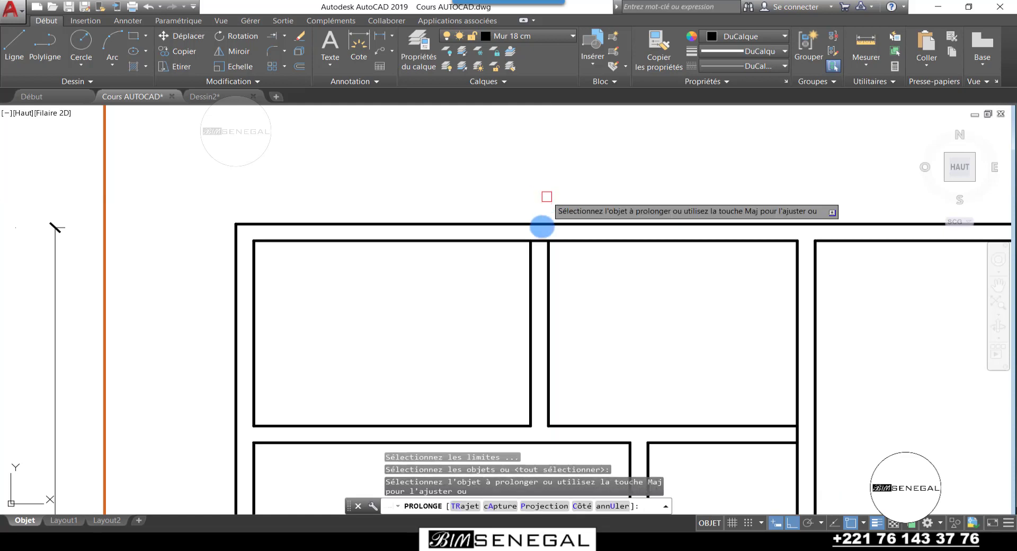
left_click(548, 249)
key("Escape")
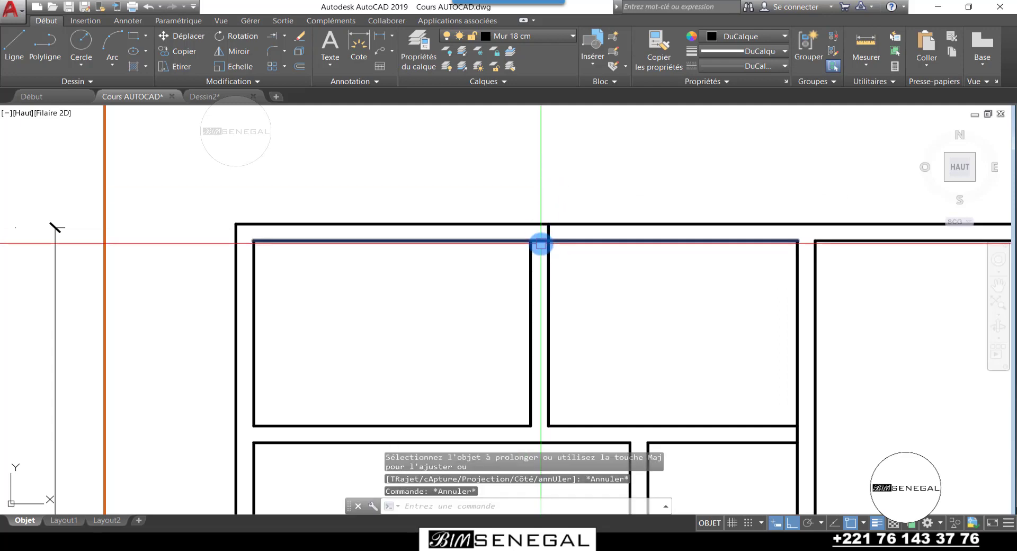
Trim the top wall's inner line between the two faces of the short vertical partition
scroll(540, 245, "up", 2)
type("a")
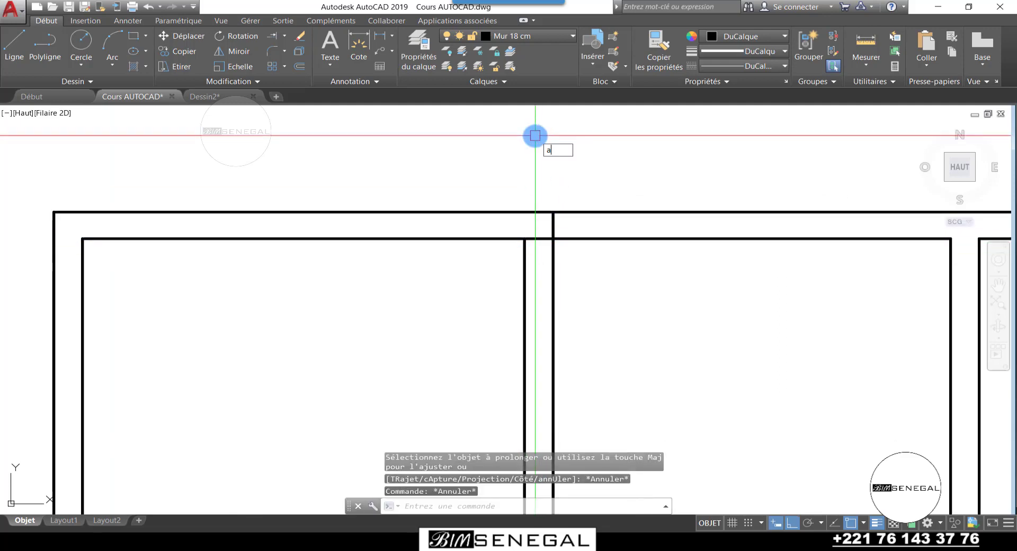
type("j")
key("Return")
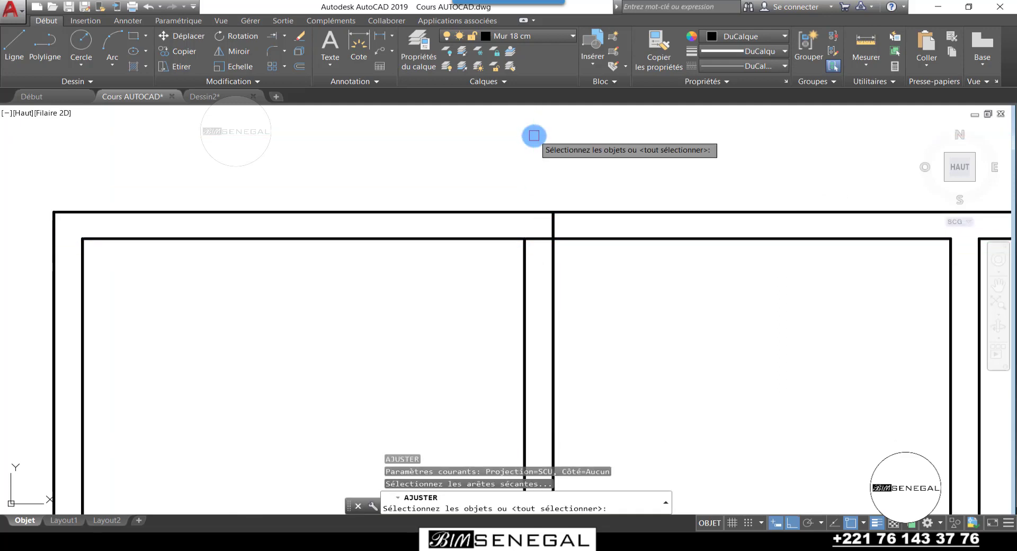
key("Return")
scroll(548, 228, "up", 3)
left_click(542, 270)
left_click(527, 224)
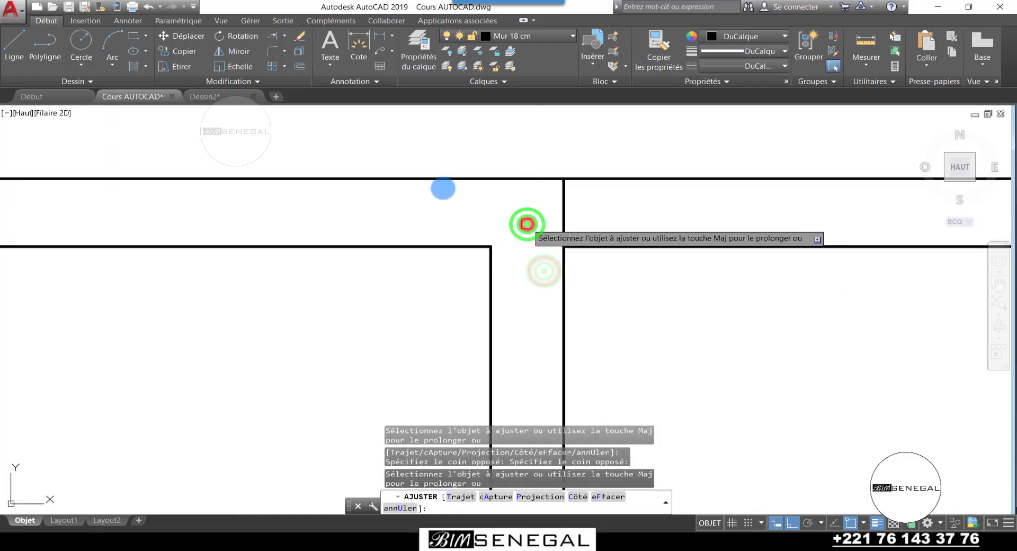
key("Escape")
key("Escape")
Examine how the outer walls stop at the upper patio and the left-side patio on the reference ground-floor plan
scroll(443, 188, "down", 5)
scroll(481, 186, "up", 5)
left_click(542, 218)
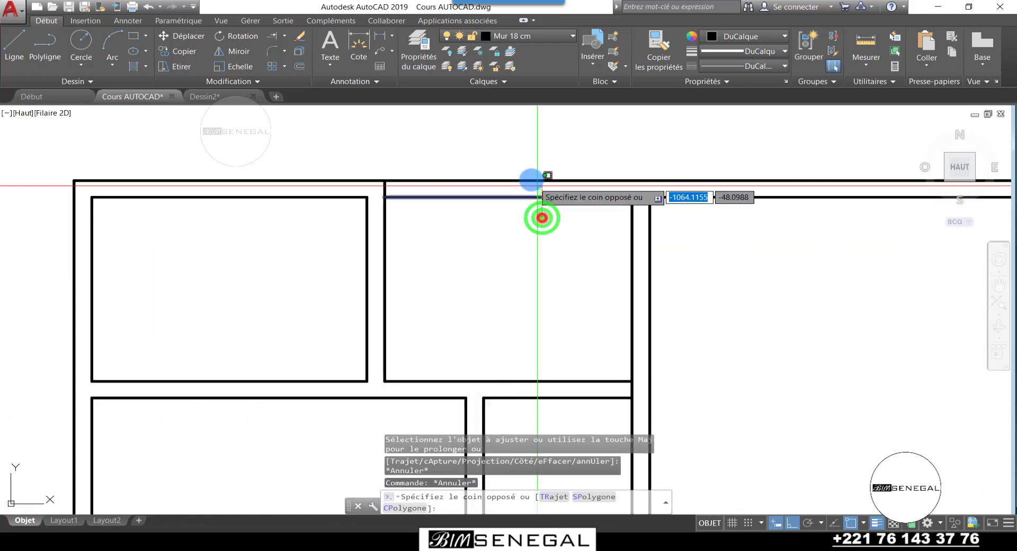
left_click(514, 230)
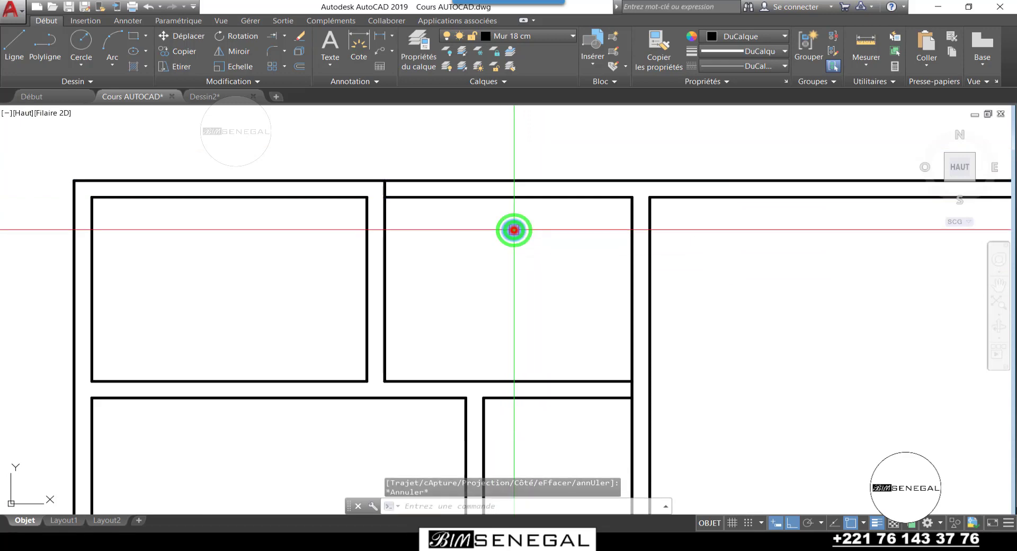
scroll(582, 211, "down", 6)
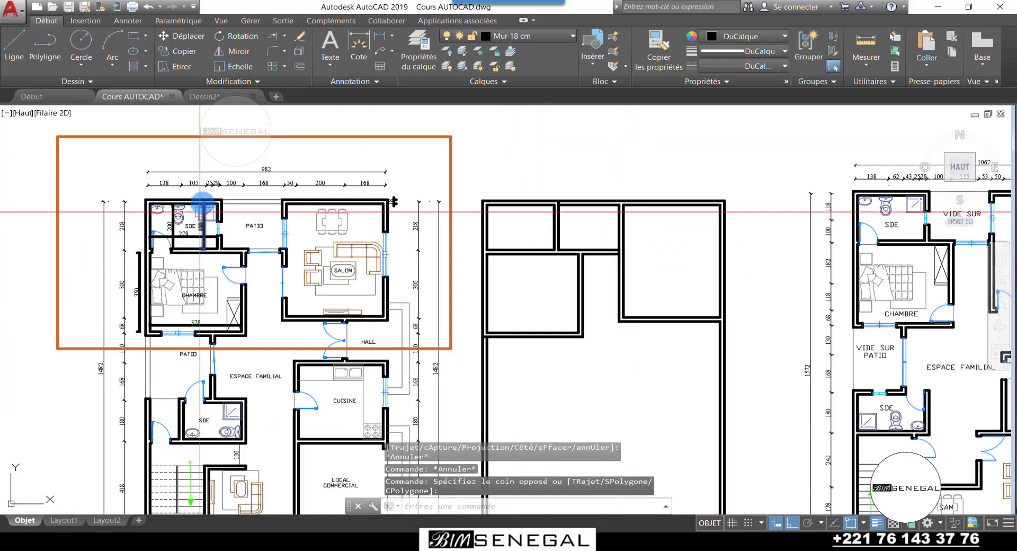
scroll(204, 204, "up", 6)
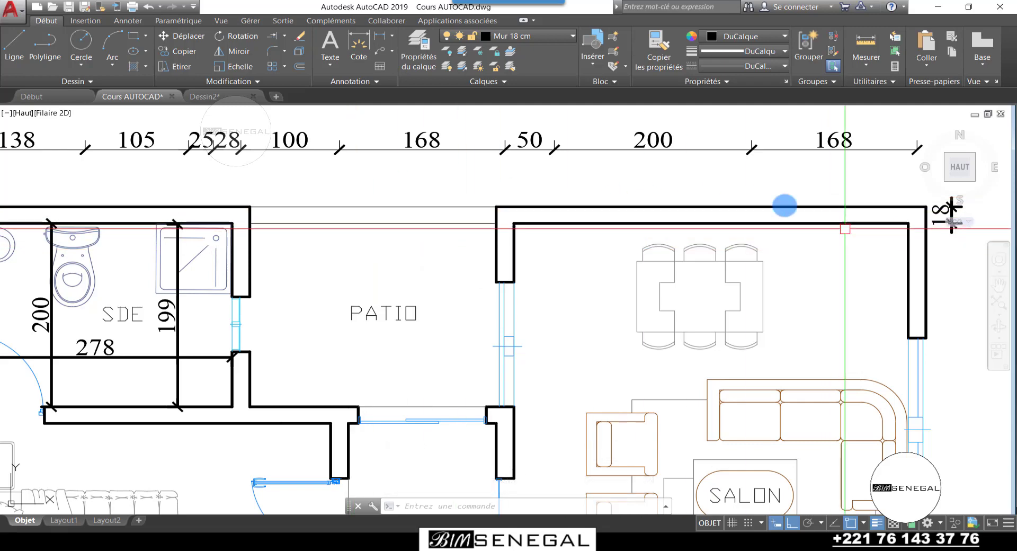
scroll(483, 202, "down", 2)
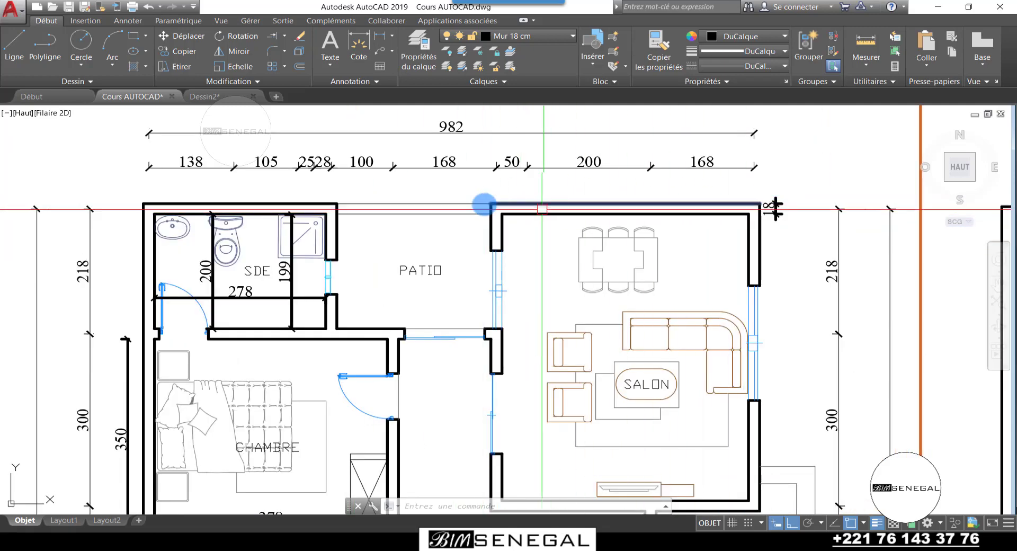
scroll(483, 205, "down", 4)
scroll(345, 335, "up", 4)
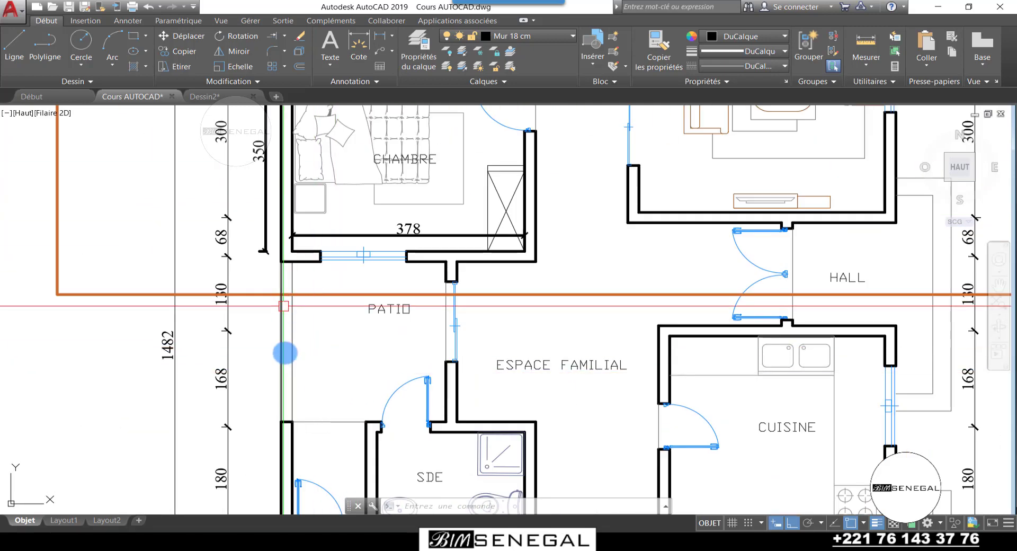
scroll(293, 368, "up", 4)
scroll(209, 297, "down", 4)
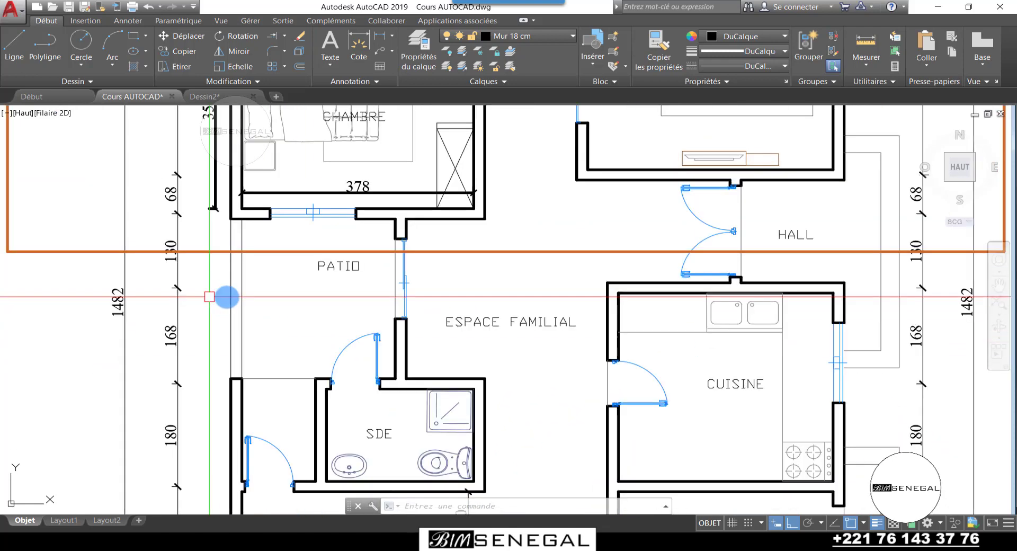
scroll(209, 297, "down", 2)
scroll(210, 297, "up", 2)
scroll(210, 297, "up", 4)
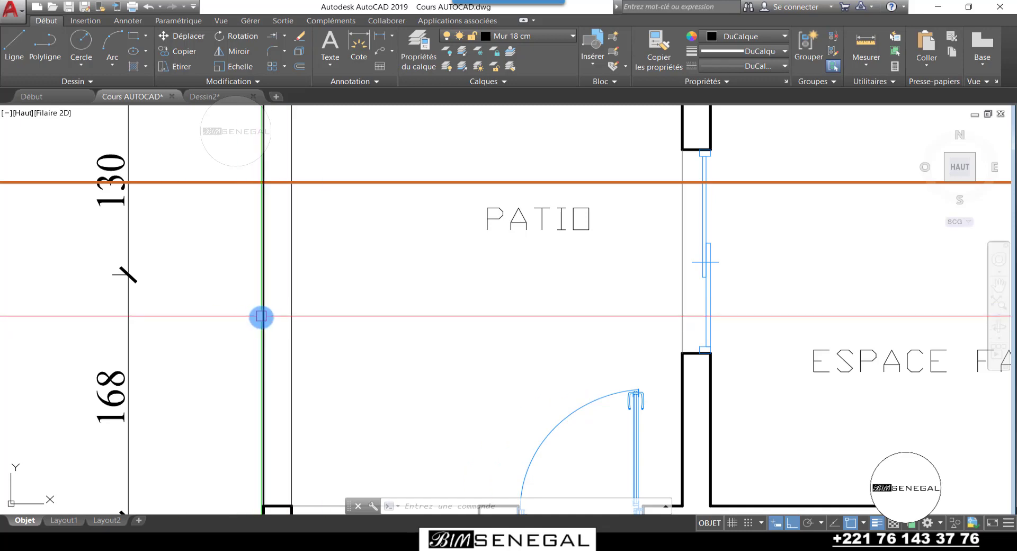
scroll(263, 317, "down", 4)
scroll(297, 311, "up", 2)
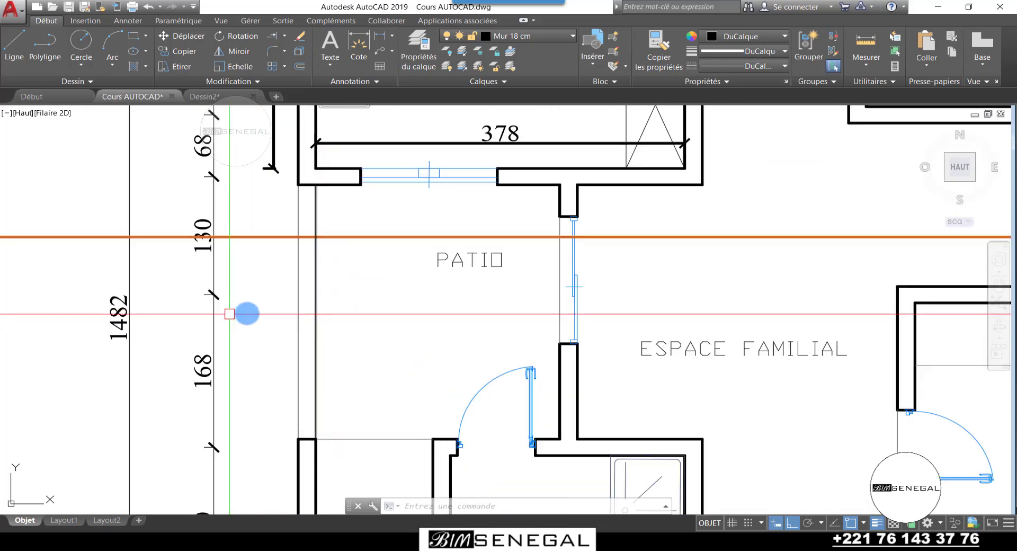
scroll(305, 306, "down", 6)
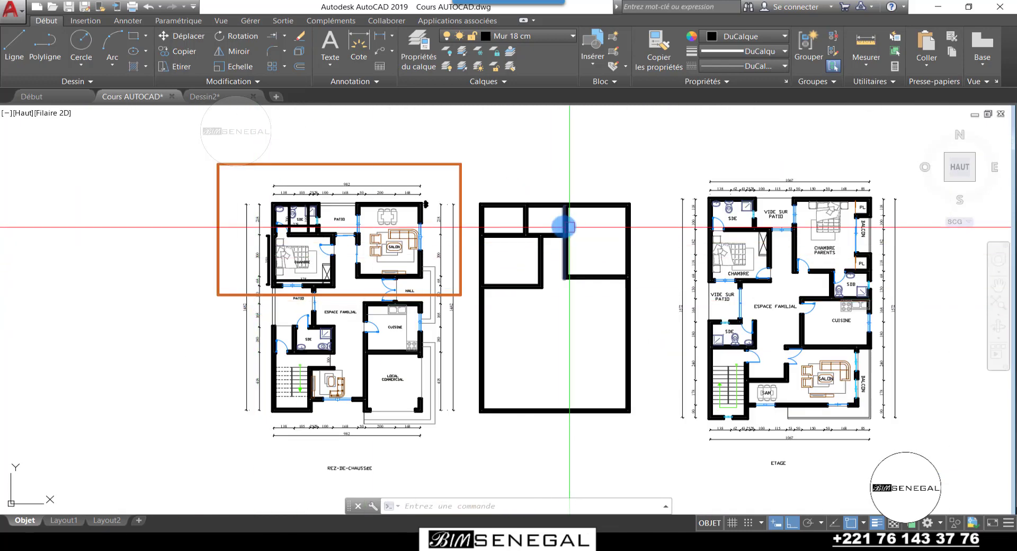
Extend the left line of the living room's left wall up to the top wall's outer line, using all objects as boundaries
scroll(568, 227, "up", 4)
scroll(577, 151, "up", 4)
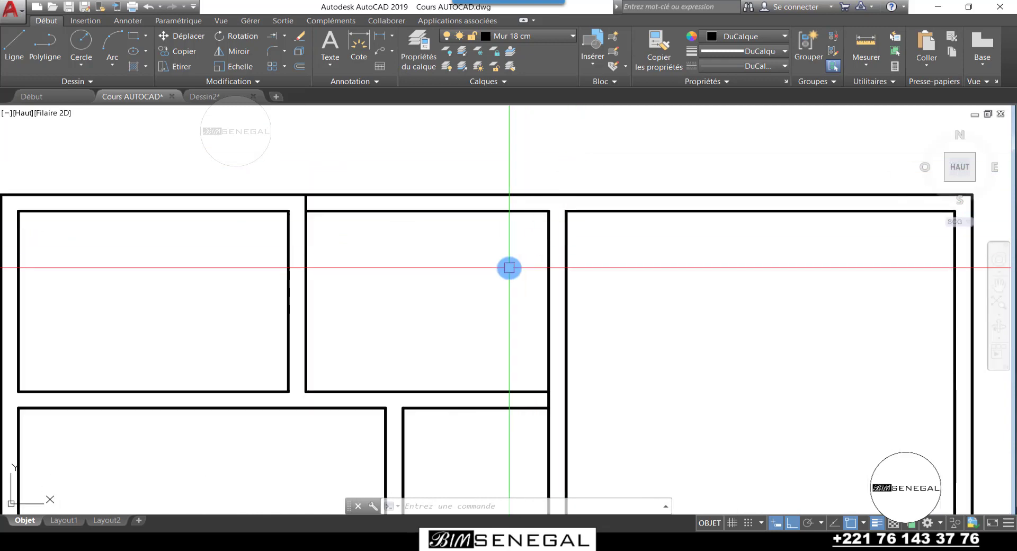
type("r")
key("Return")
key("Return")
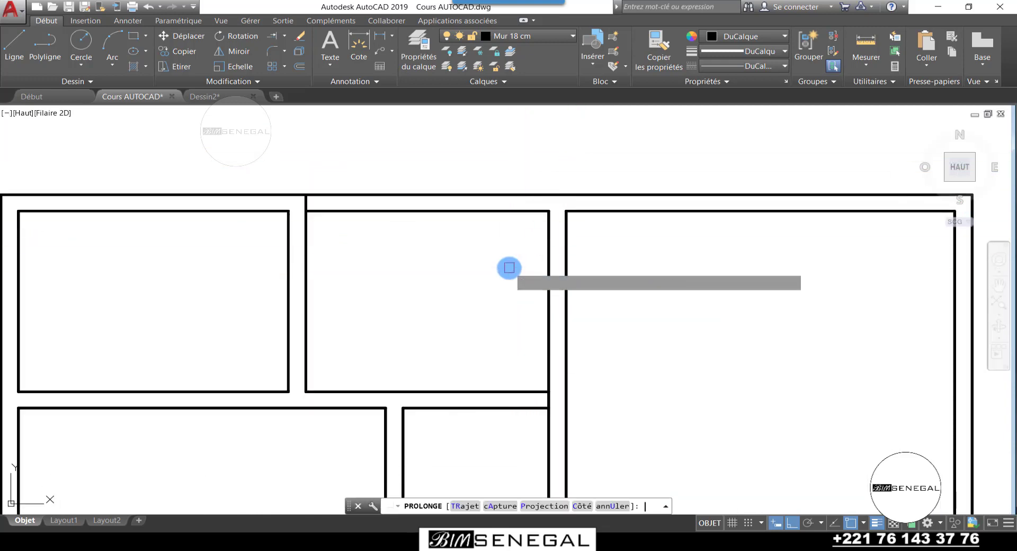
scroll(560, 200, "up", 2)
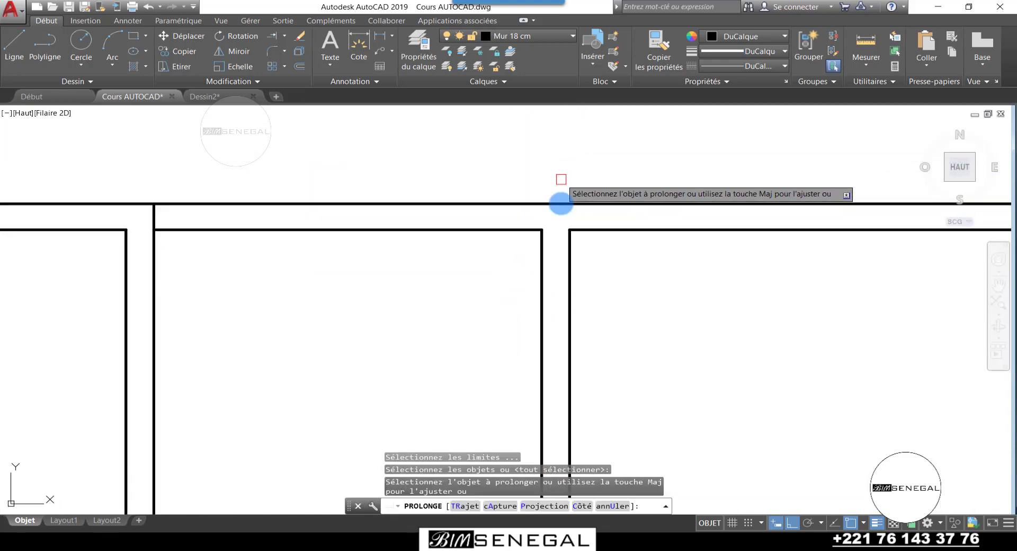
left_click(541, 250)
scroll(487, 242, "down", 2)
key("Escape")
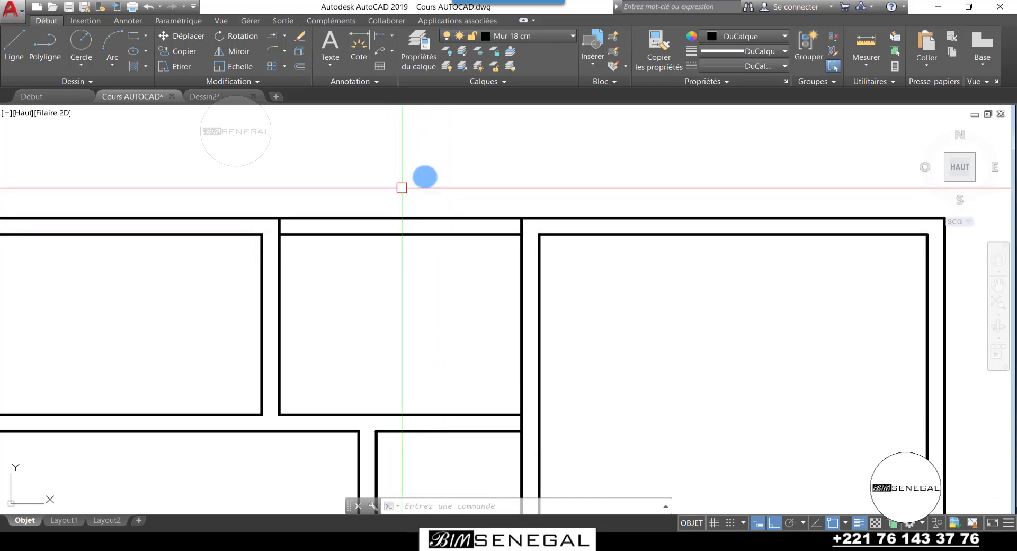
Compare the redrawn walls around the bedroom and upper patio with the reference ground-floor plan
scroll(454, 179, "down", 2)
scroll(268, 335, "up", 2)
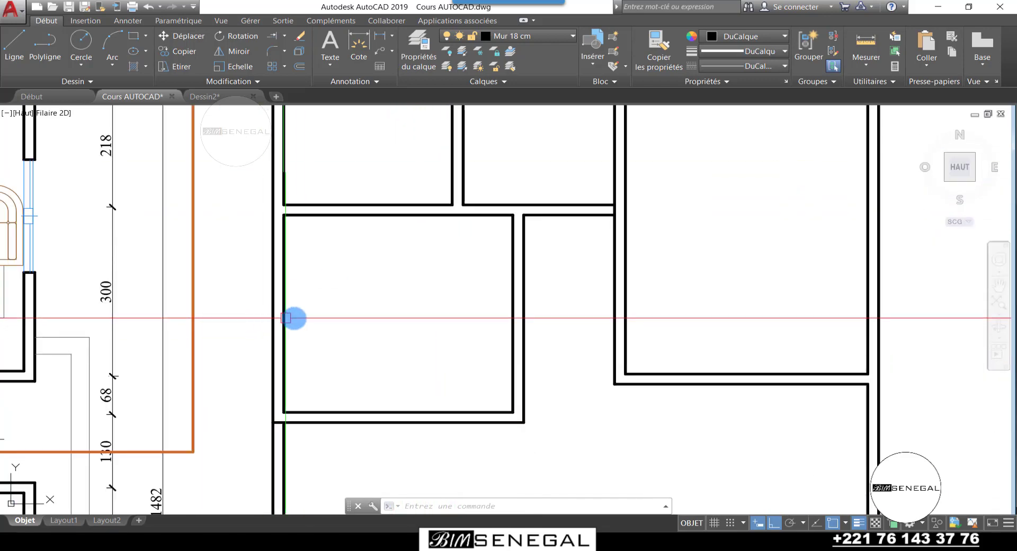
scroll(341, 305, "down", 3)
scroll(349, 276, "up", 3)
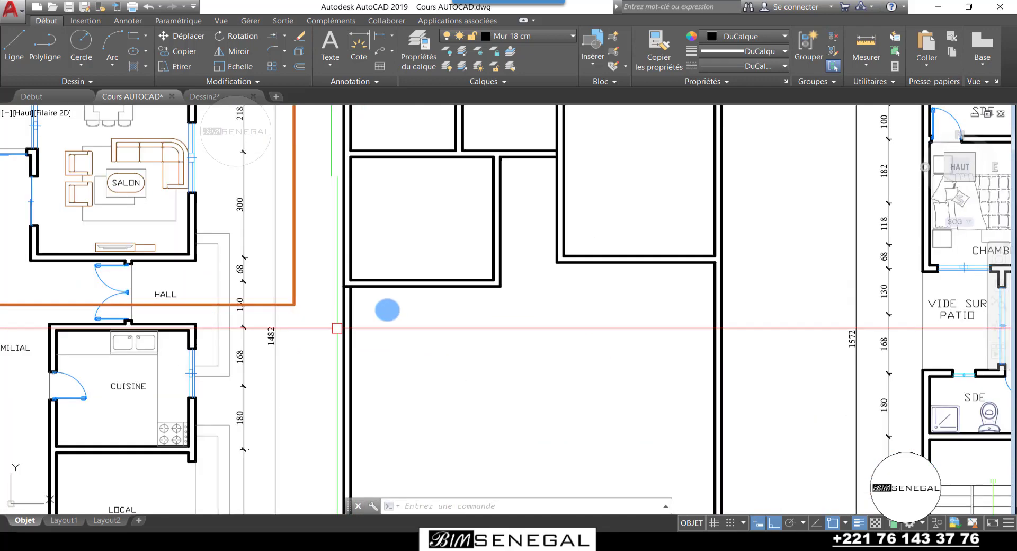
scroll(397, 292, "down", 3)
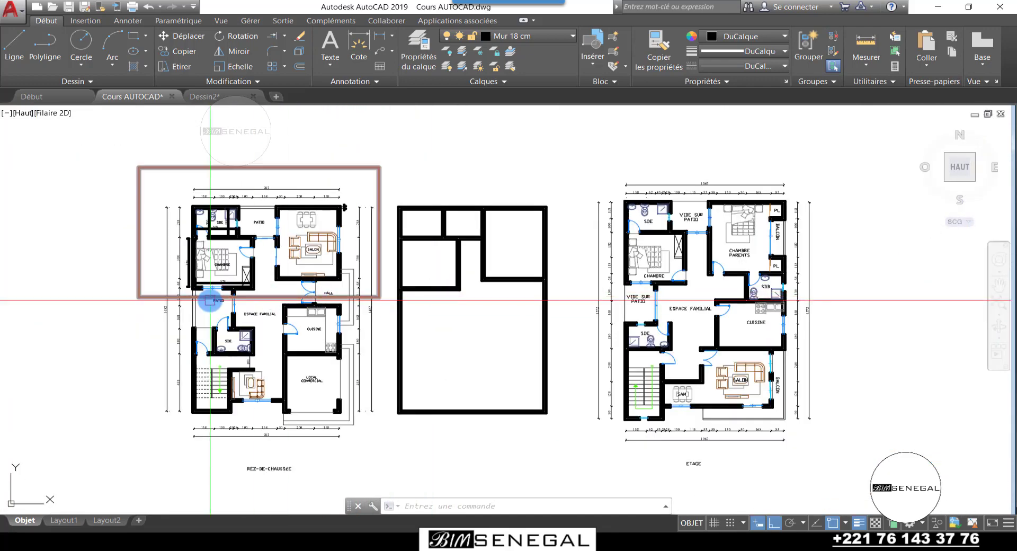
scroll(204, 302, "up", 3)
scroll(175, 311, "down", 4)
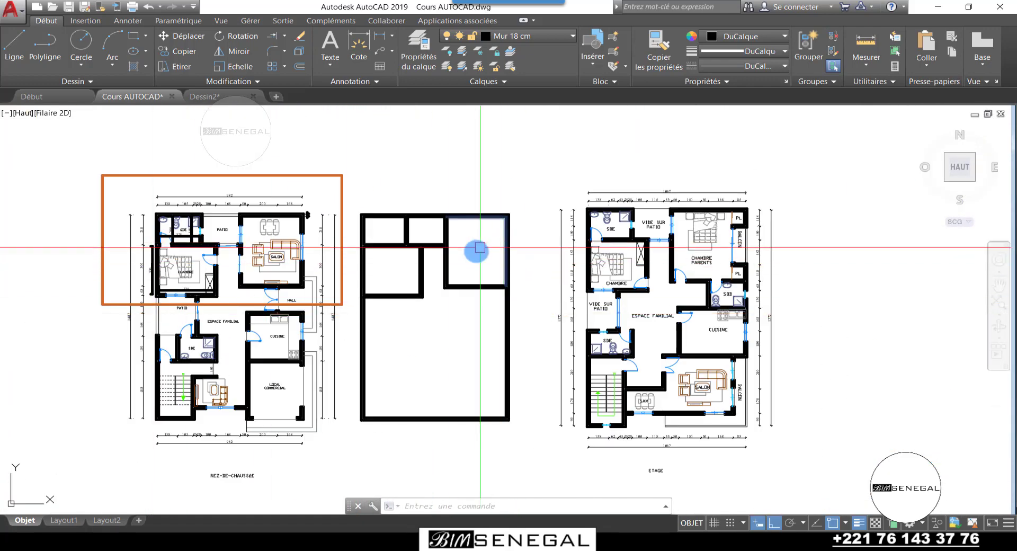
scroll(466, 250, "up", 2)
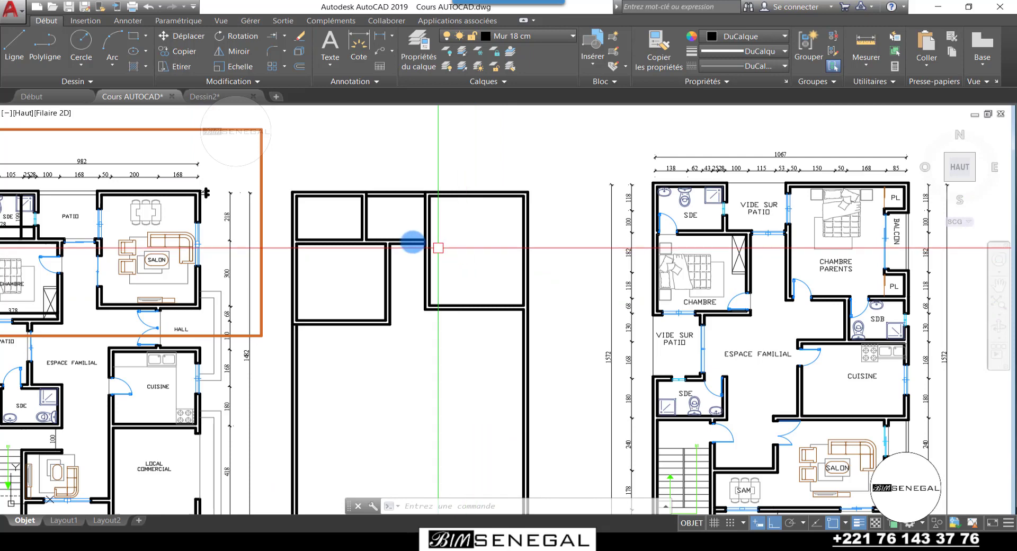
scroll(375, 228, "up", 2)
scroll(415, 188, "up", 4)
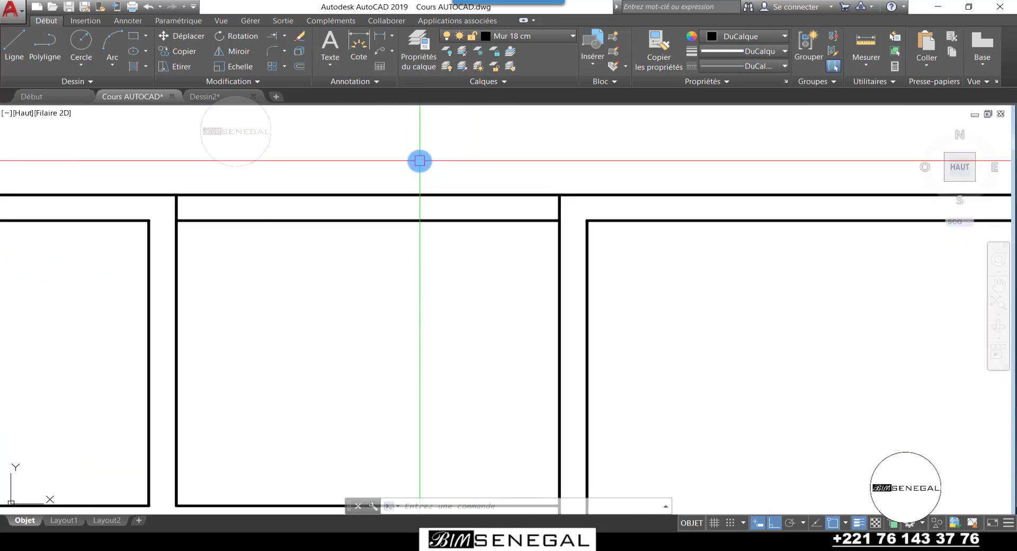
Examine the top wall's continuous outer line where it meets the two vertical walls bordering the upper patio
left_click(473, 195)
scroll(290, 192, "down", 3)
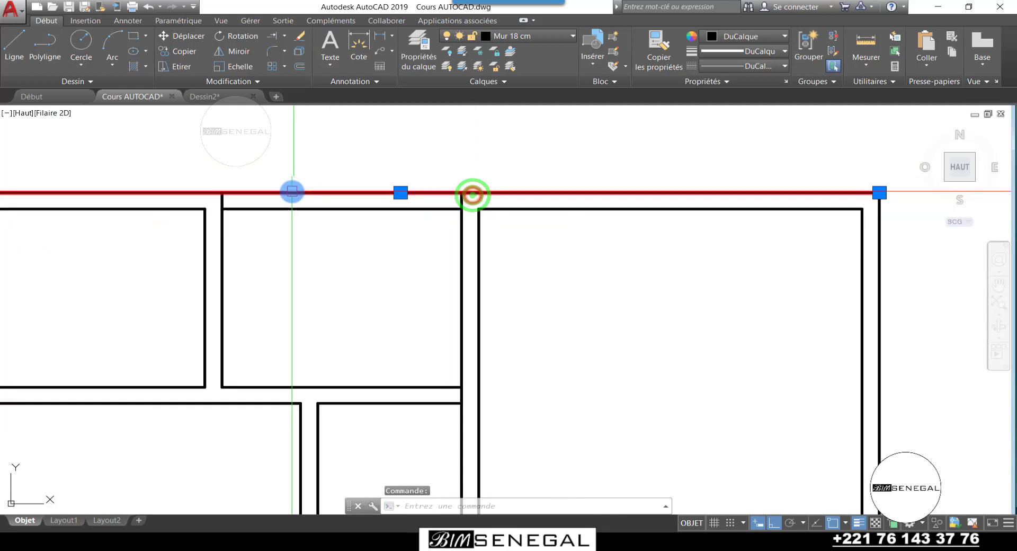
scroll(281, 205, "up", 3)
scroll(293, 201, "up", 3)
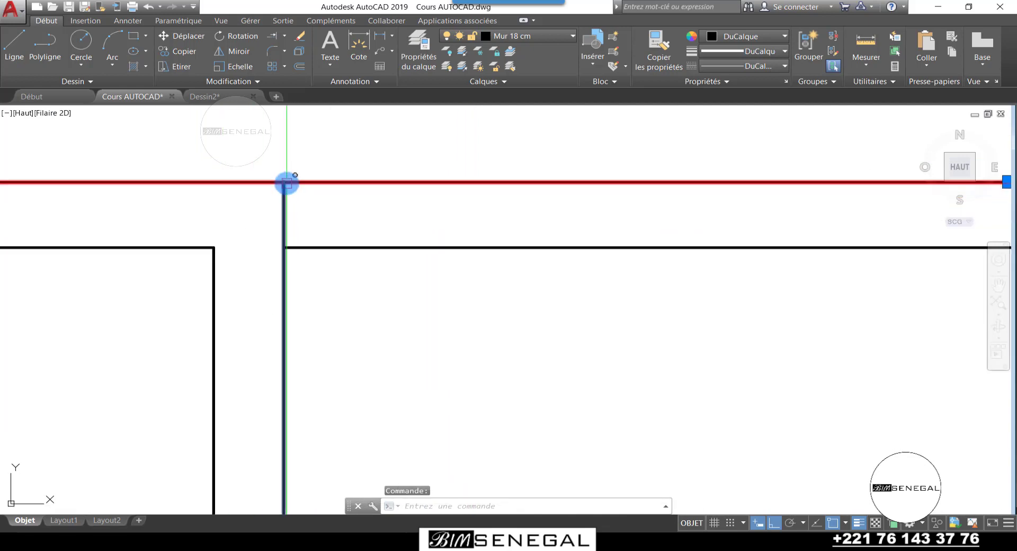
scroll(285, 182, "down", 3)
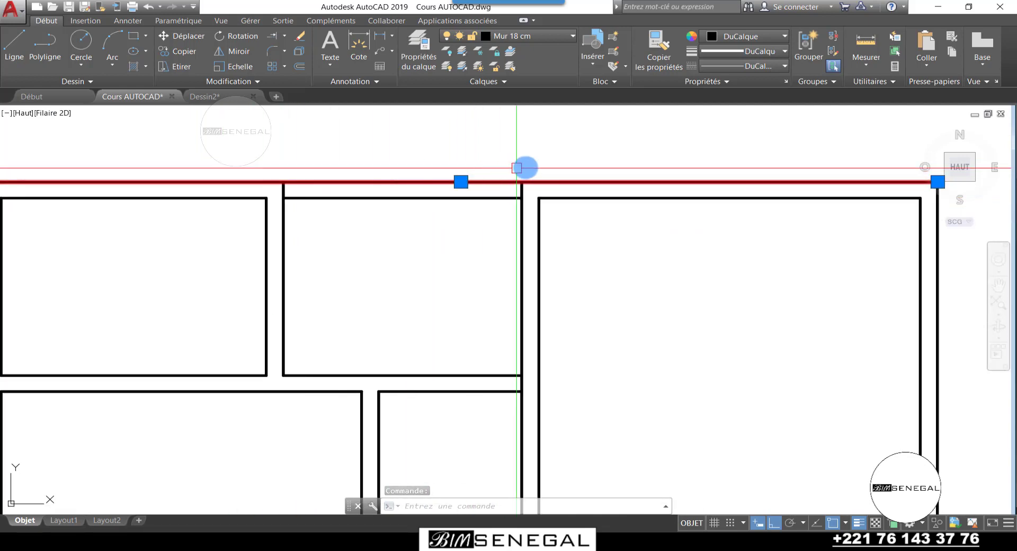
scroll(519, 206, "up", 3)
scroll(514, 220, "down", 4)
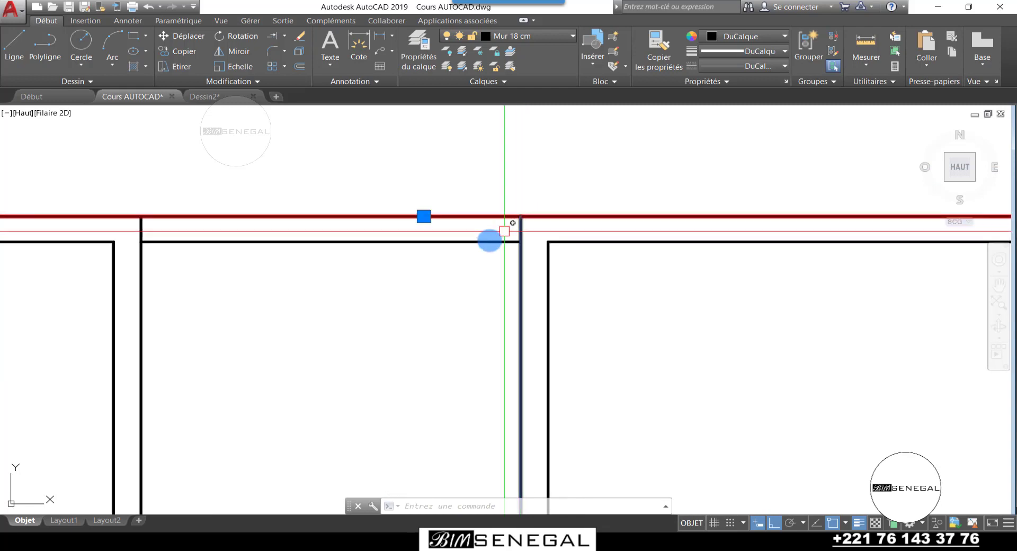
scroll(413, 259, "up", 2)
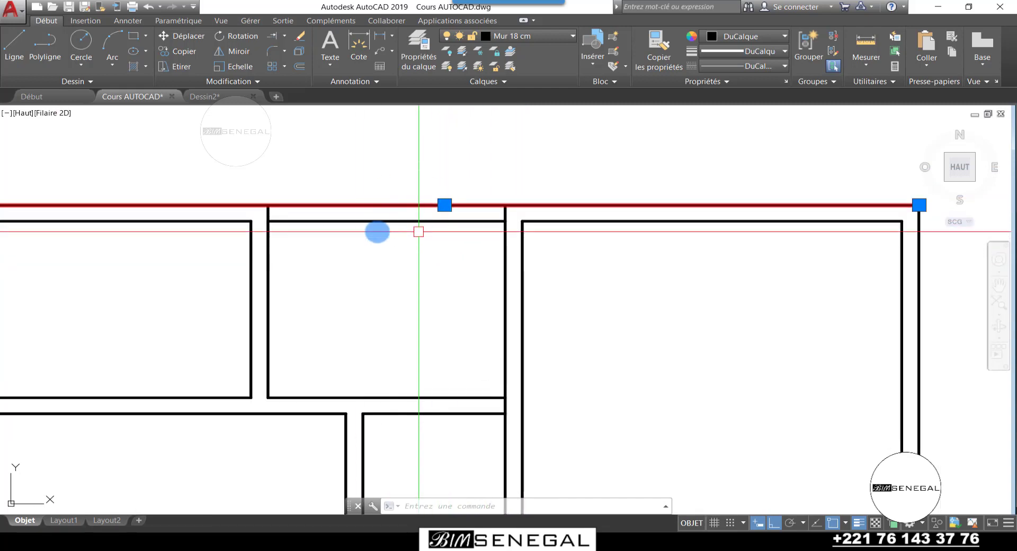
scroll(416, 225, "down", 2)
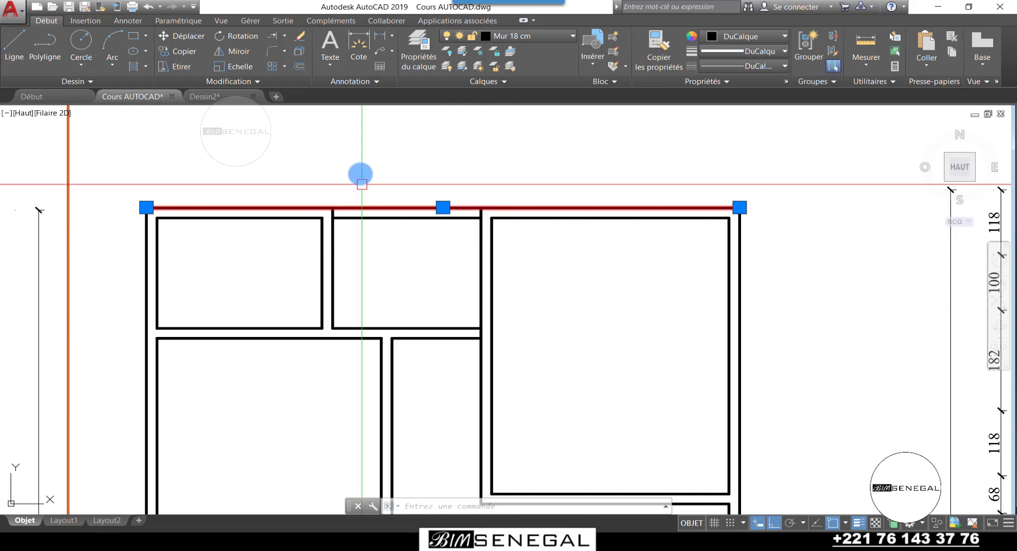
scroll(430, 211, "up", 2)
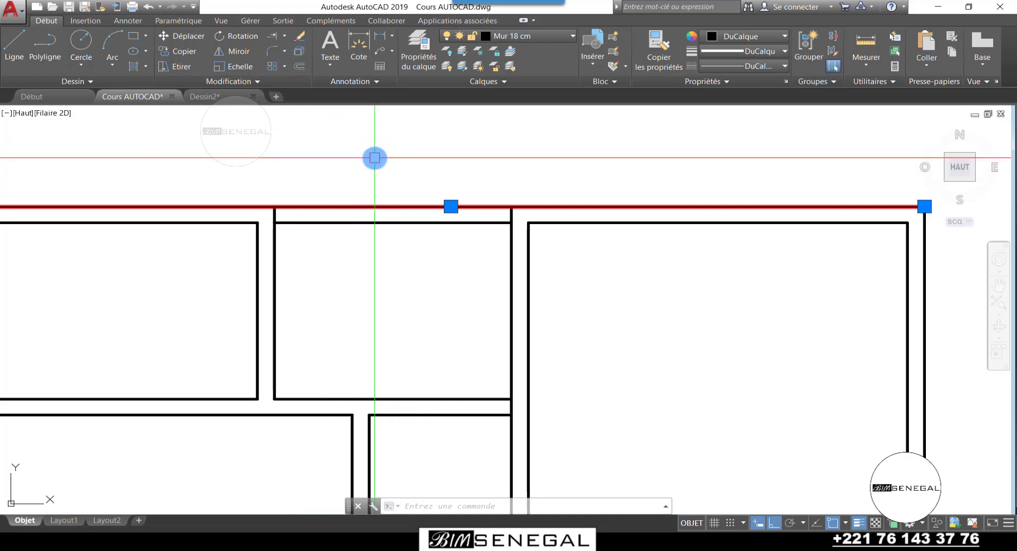
key("Escape")
key("Escape")
key("Escape")
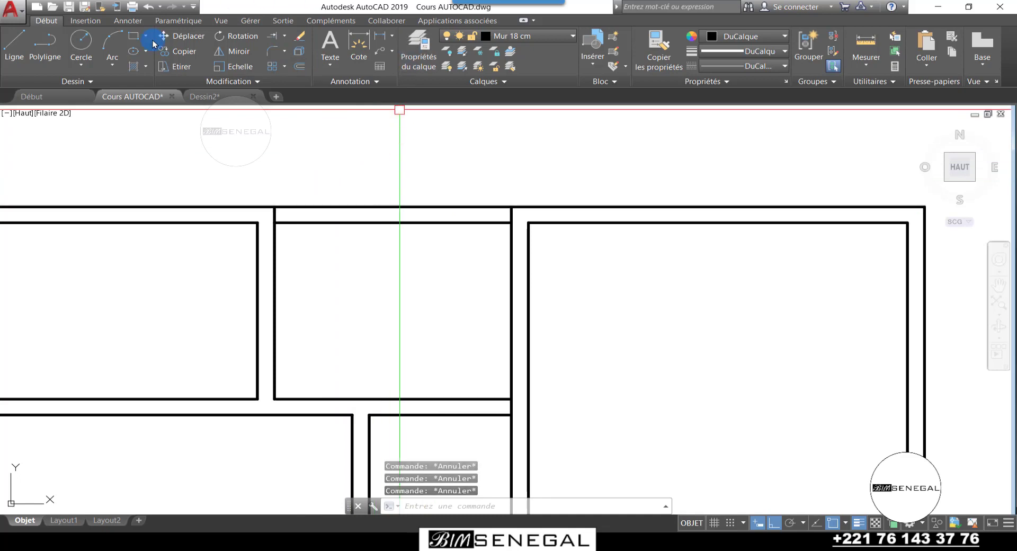
left_click(285, 53)
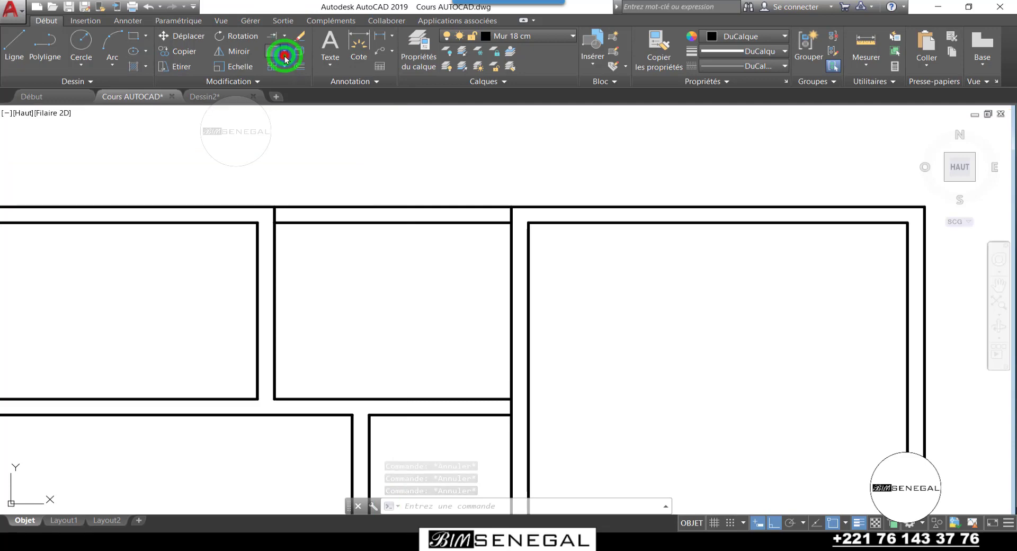
left_click(287, 35)
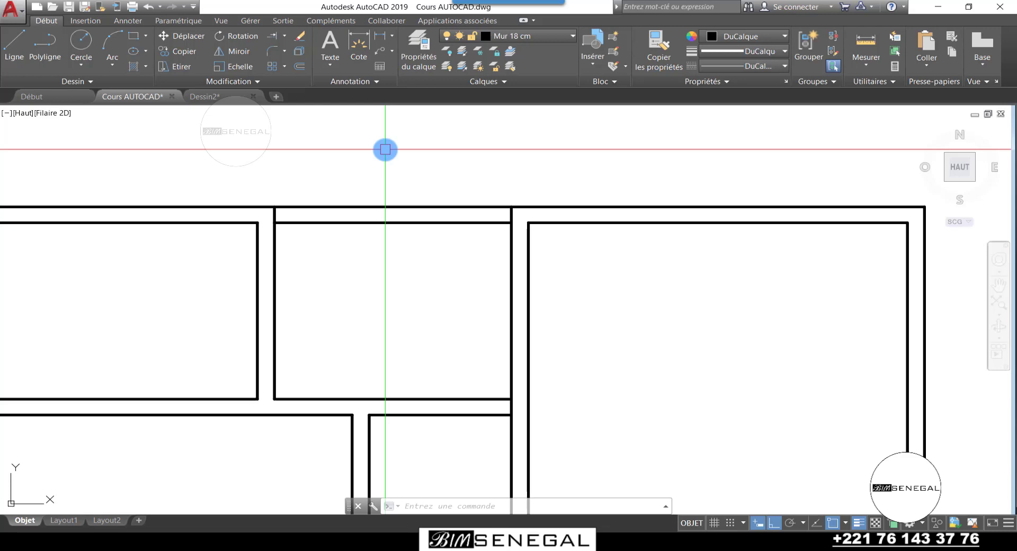
type("cou")
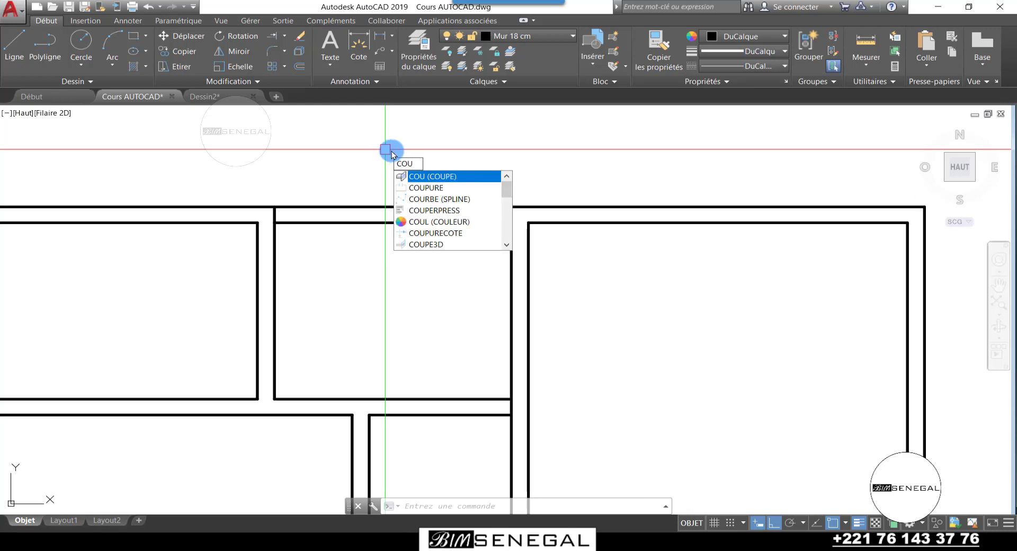
left_click(438, 190)
scroll(413, 191, "up", 2)
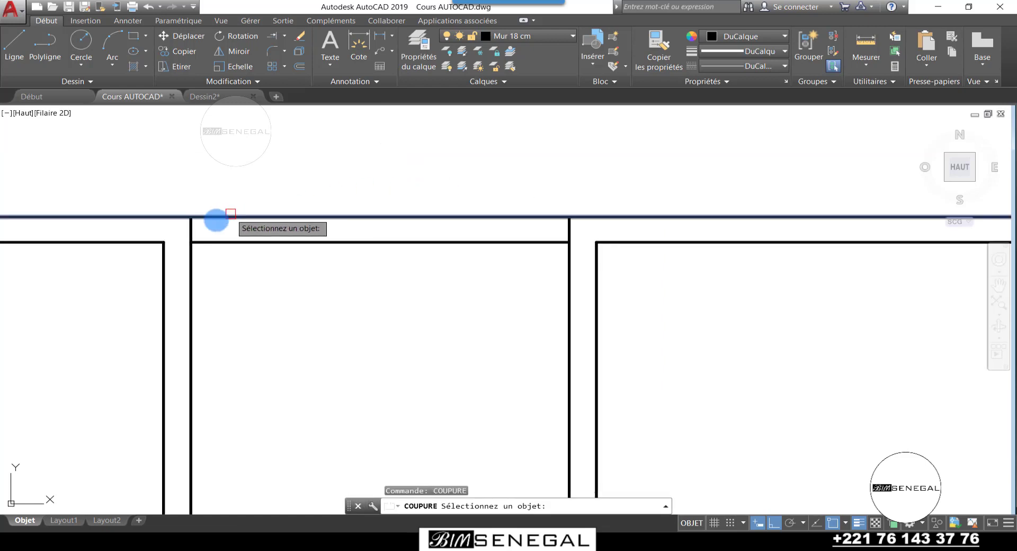
left_click(415, 216)
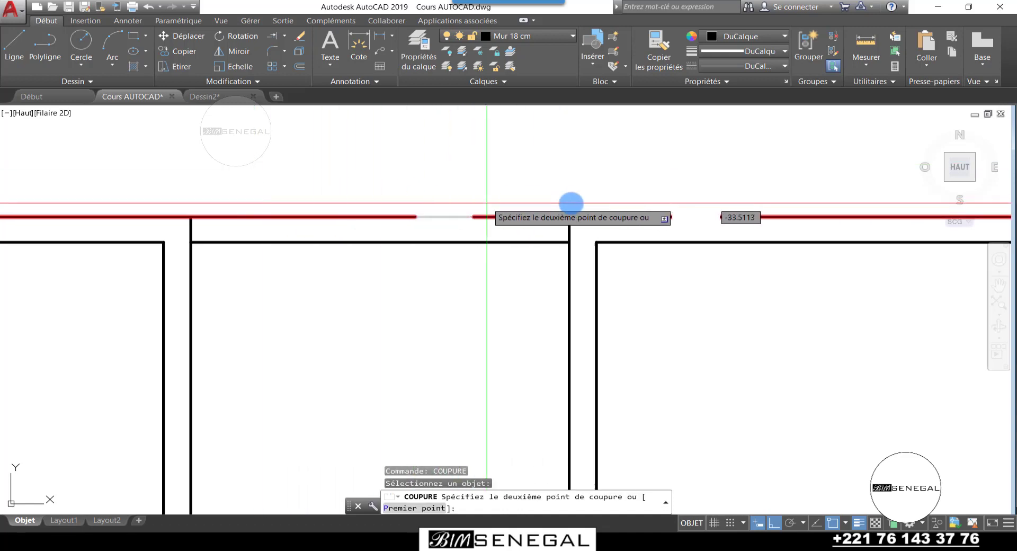
key("Escape")
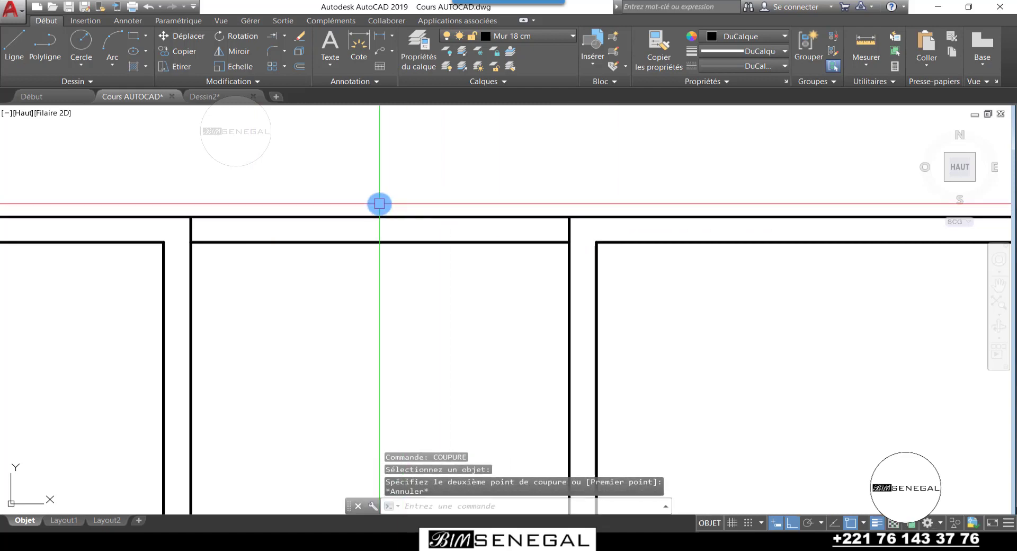
Break the top wall's outer line with COUPURE to open the span between the two walls bordering the upper patio
type("coup")
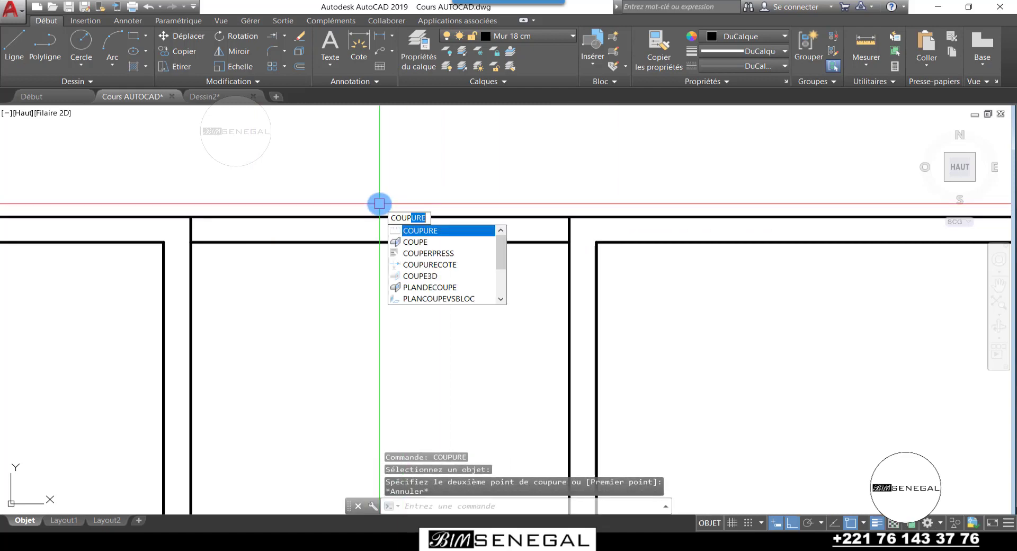
left_click(408, 232)
scroll(124, 183, "up", 3)
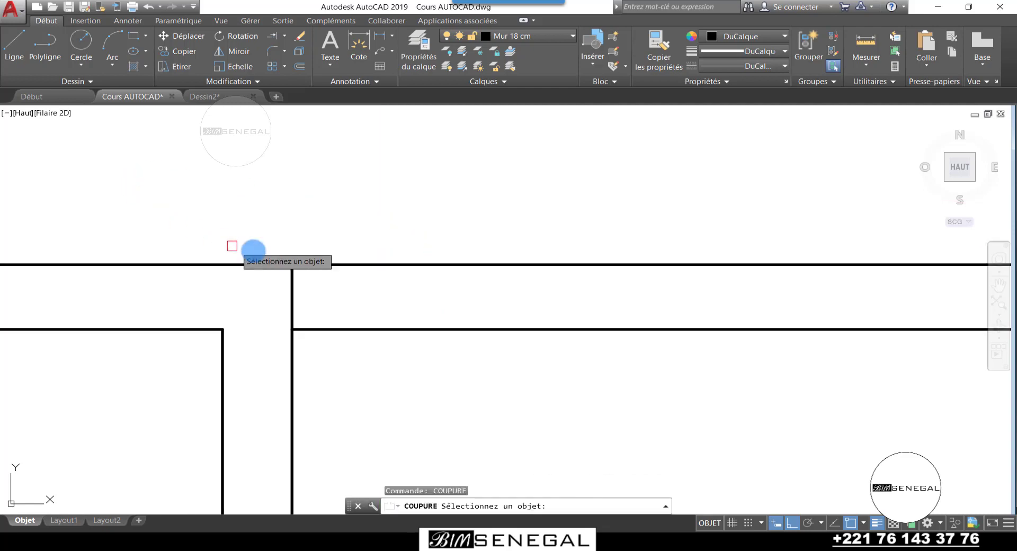
scroll(270, 261, "down", 3)
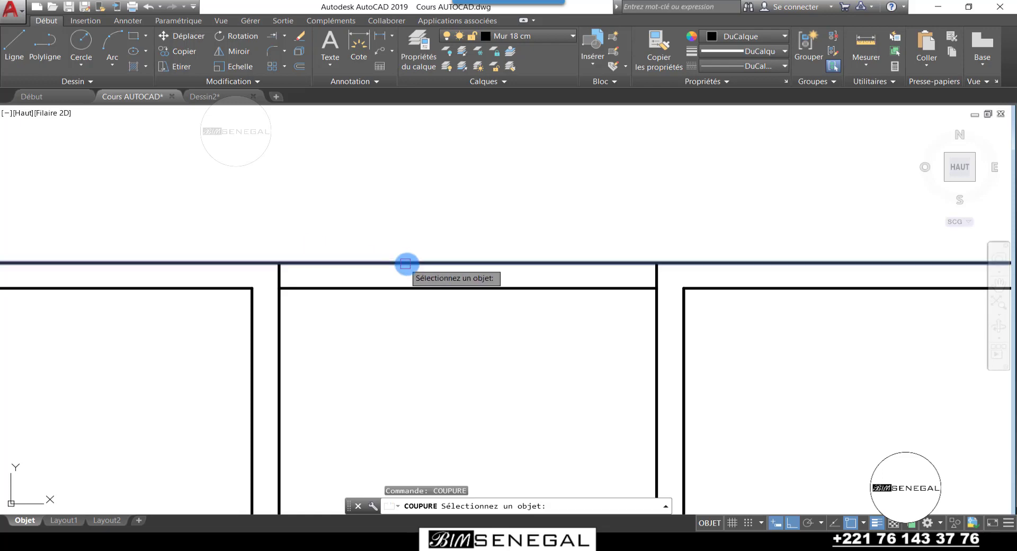
scroll(406, 263, "up", 2)
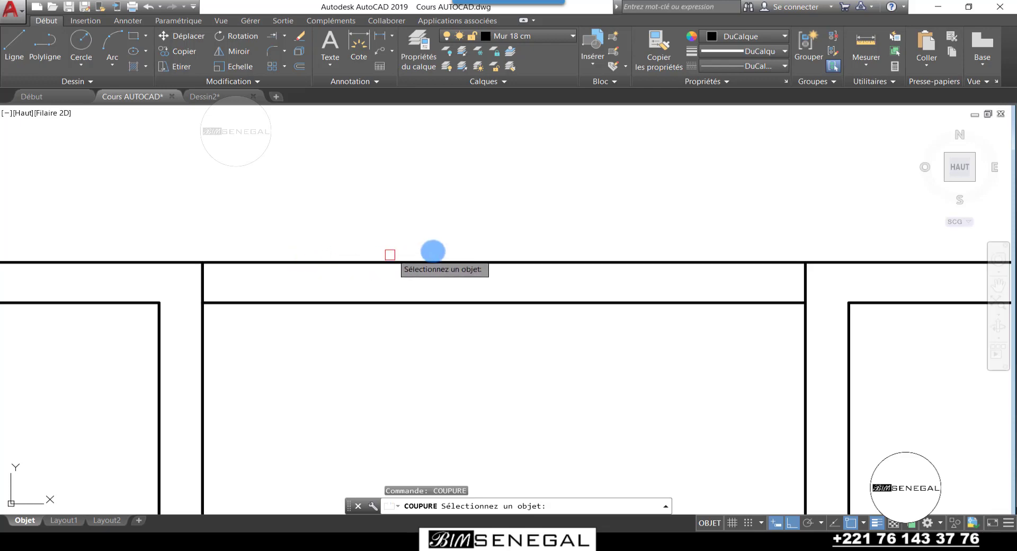
left_click(211, 264)
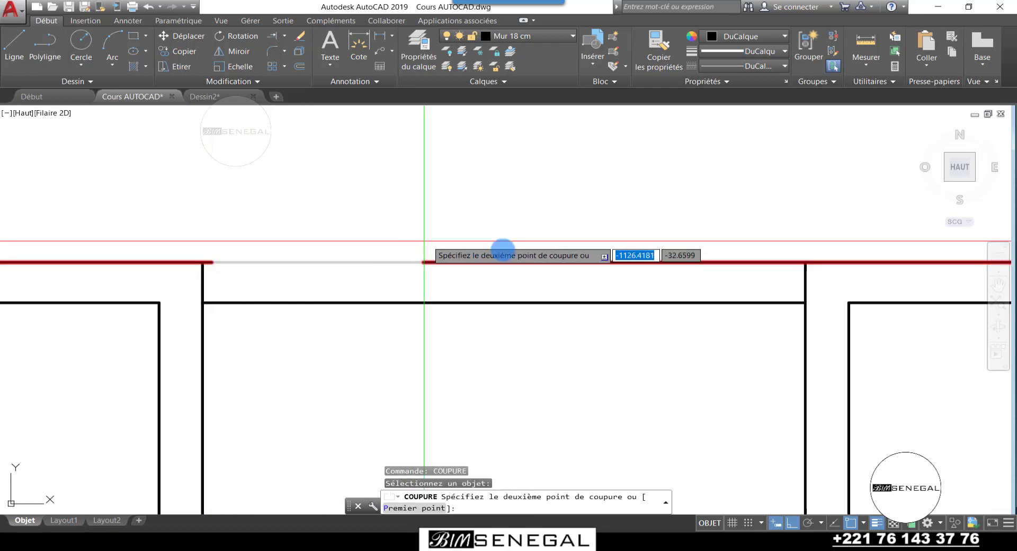
left_click(806, 266)
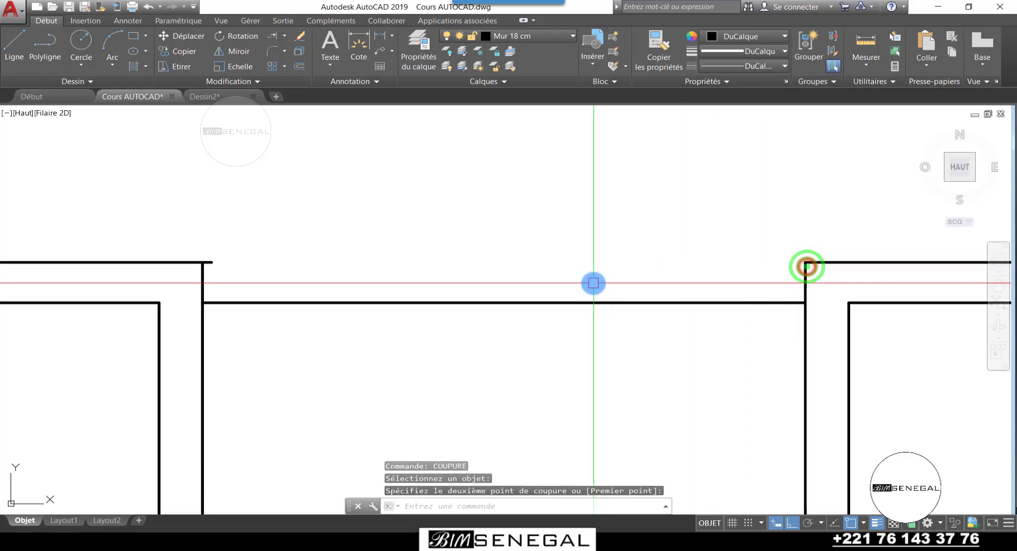
Stretch the overhanging end of the top wall's left outer segment back to the corner with the partition's right line
scroll(579, 267, "down", 4)
scroll(446, 264, "up", 8)
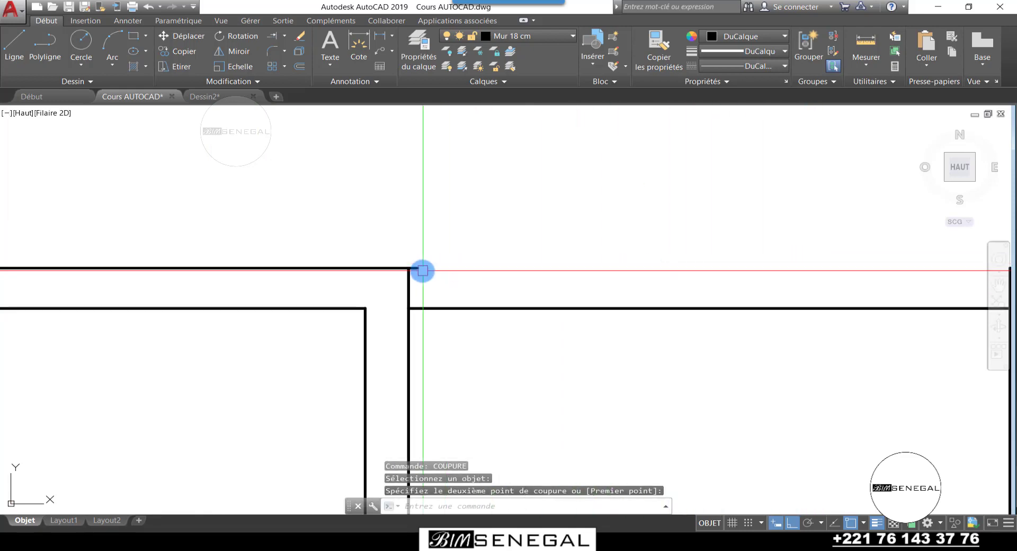
left_click(398, 263)
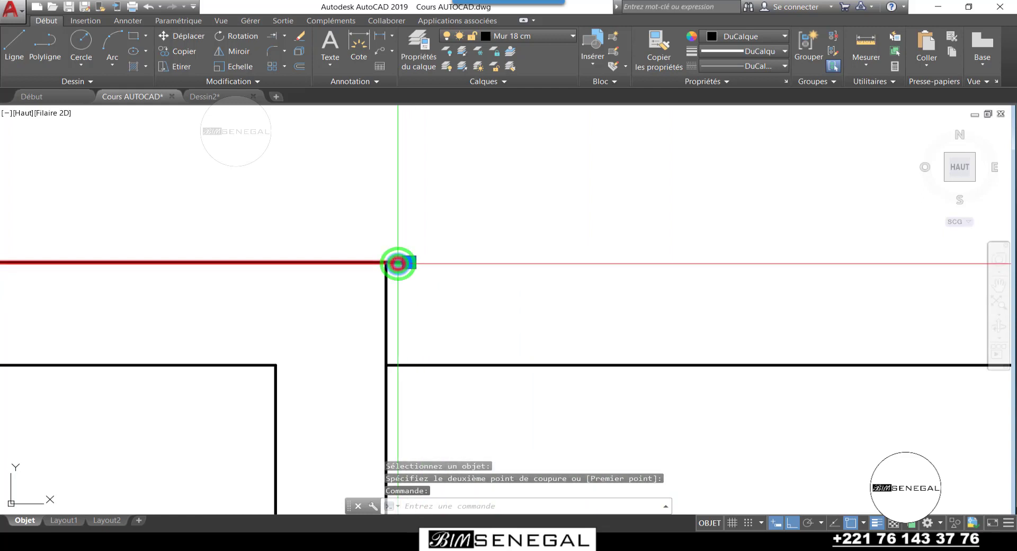
scroll(398, 265, "up", 2)
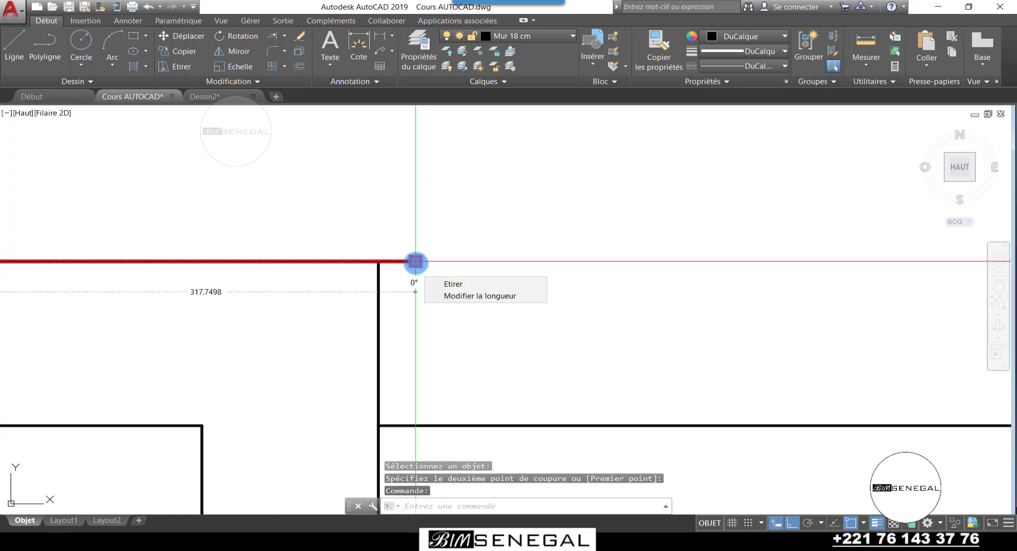
left_click(416, 261)
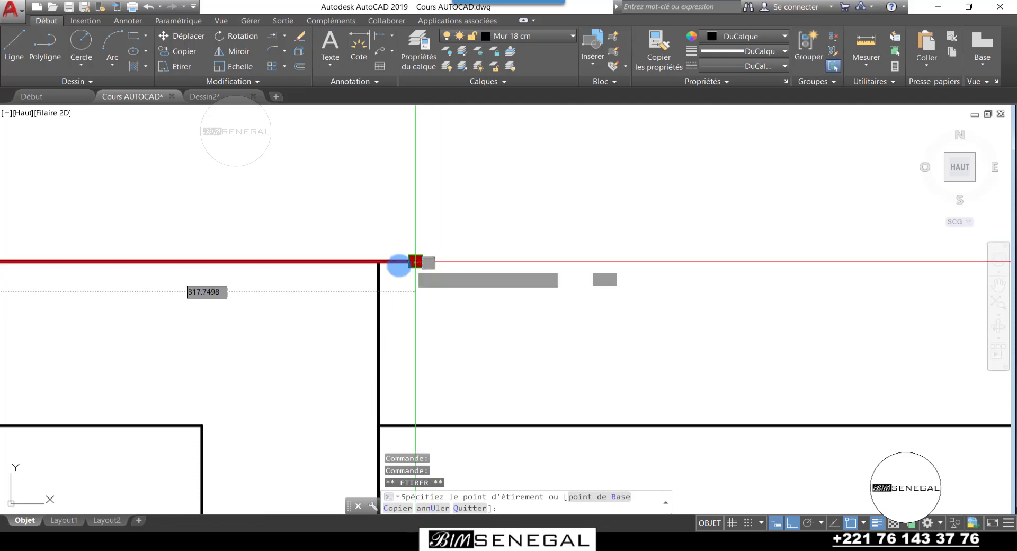
scroll(259, 225, "down", 6)
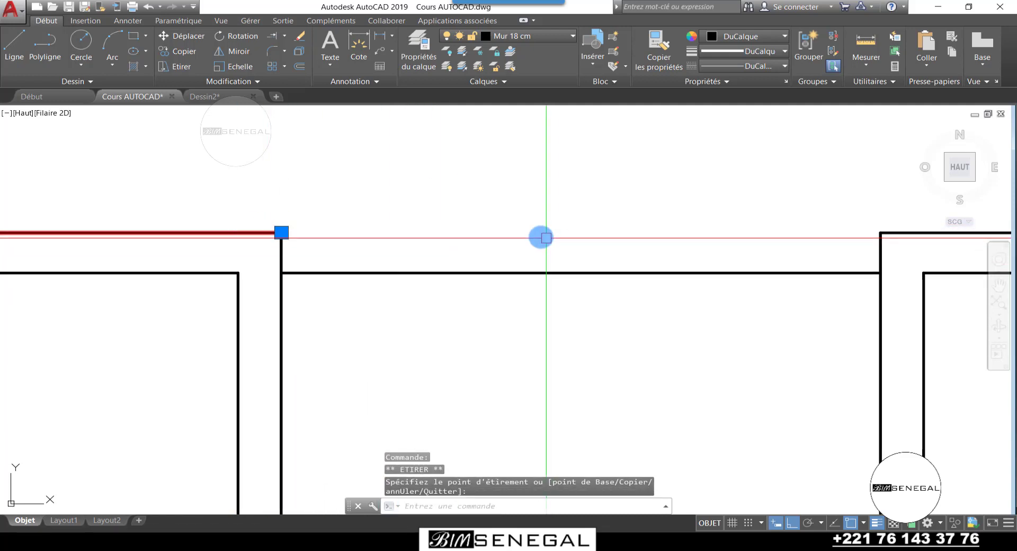
Offset the patio opening's inner wall line 18 cm outward with DECALER to restore its outer line
key("Escape")
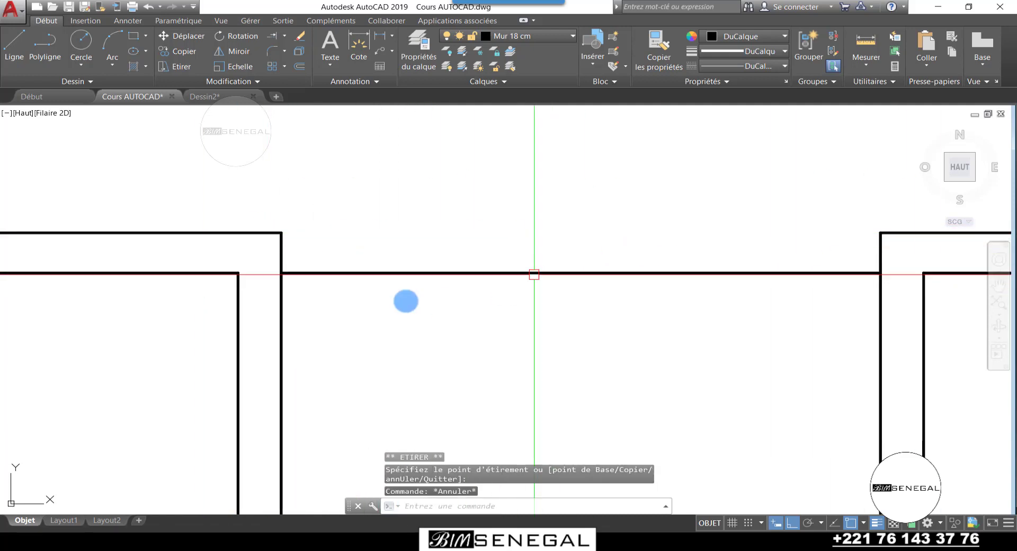
scroll(454, 277, "down", 4)
scroll(454, 286, "up", 2)
left_click(501, 322)
left_click(455, 253)
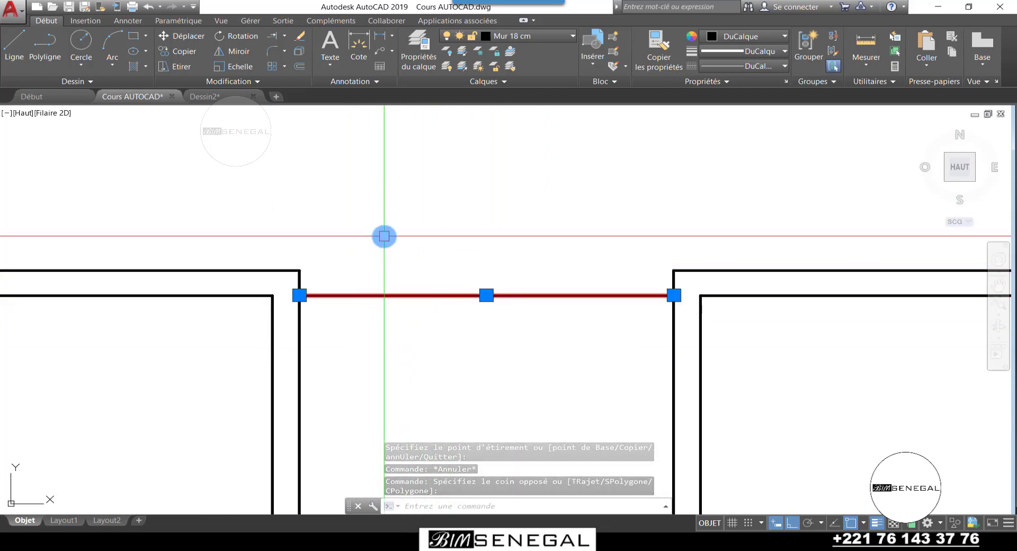
type("DECALER")
key("Return")
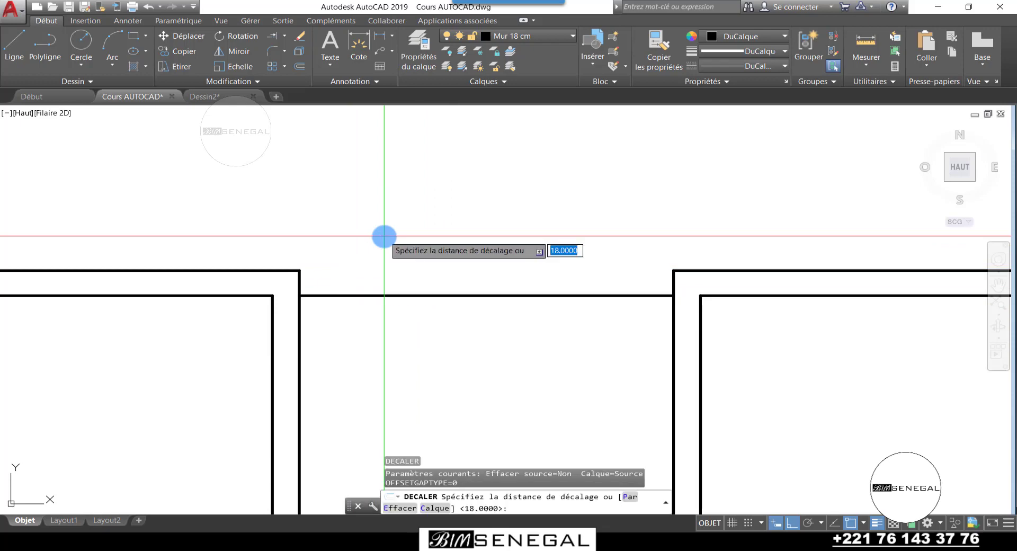
key("Return")
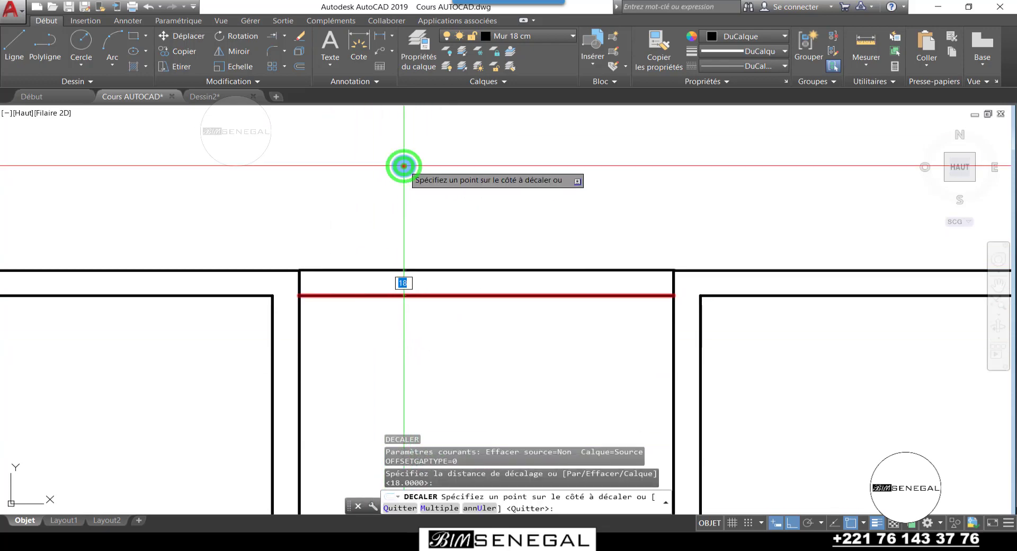
left_click(404, 166)
scroll(496, 171, "down", 7)
key("Escape")
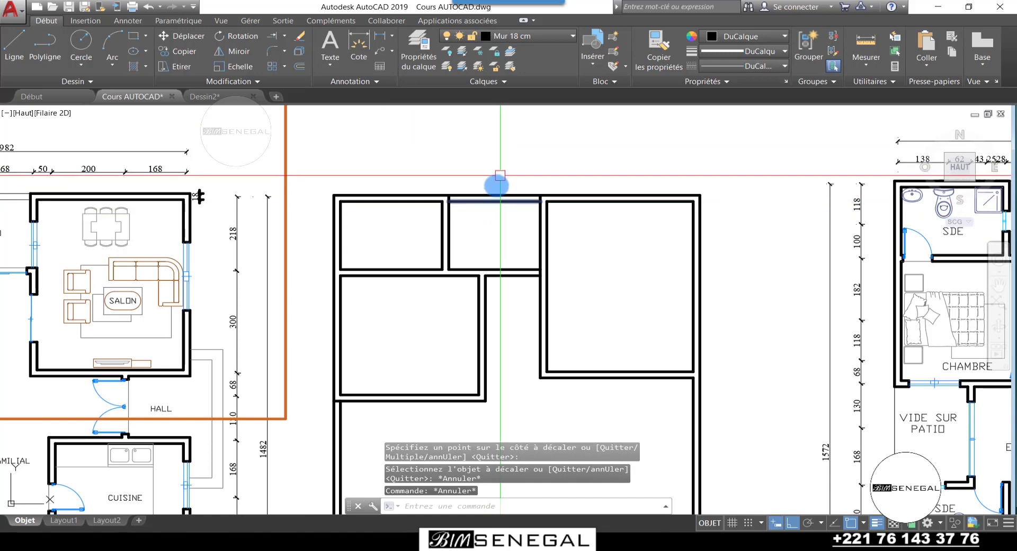
Change the MUR BAS layer's colour to index colour 140 in the layer properties
scroll(495, 175, "up", 2)
left_click(539, 36)
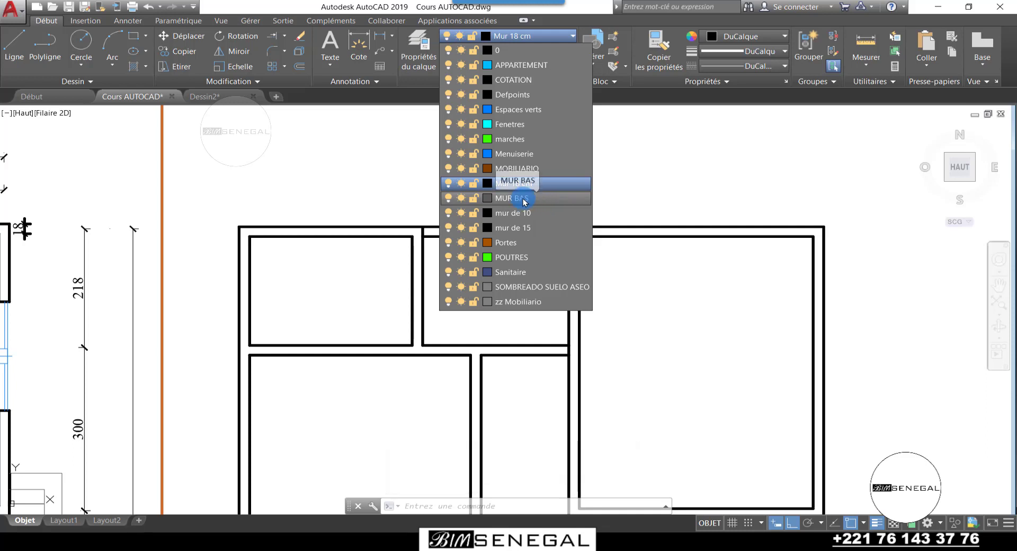
left_click(527, 44)
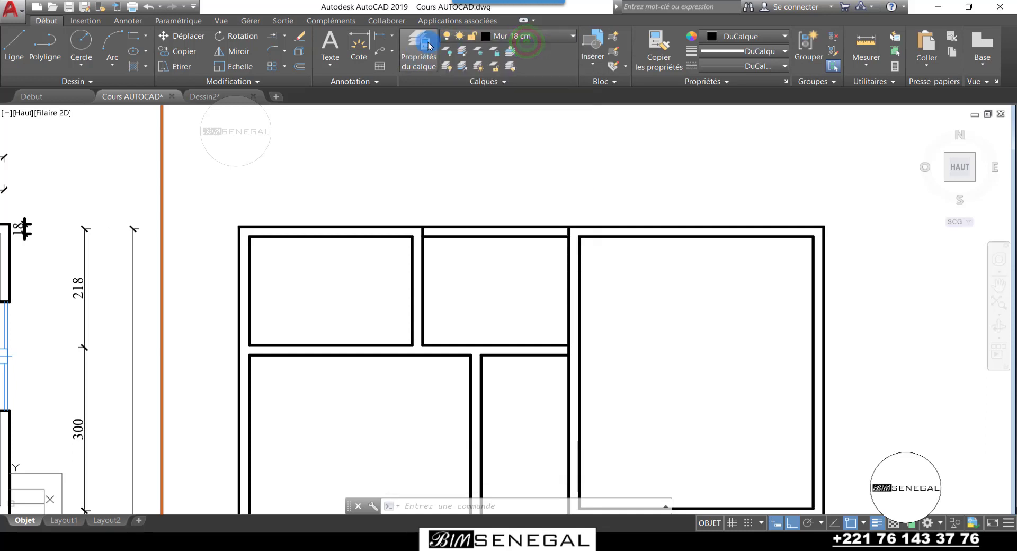
left_click(416, 58)
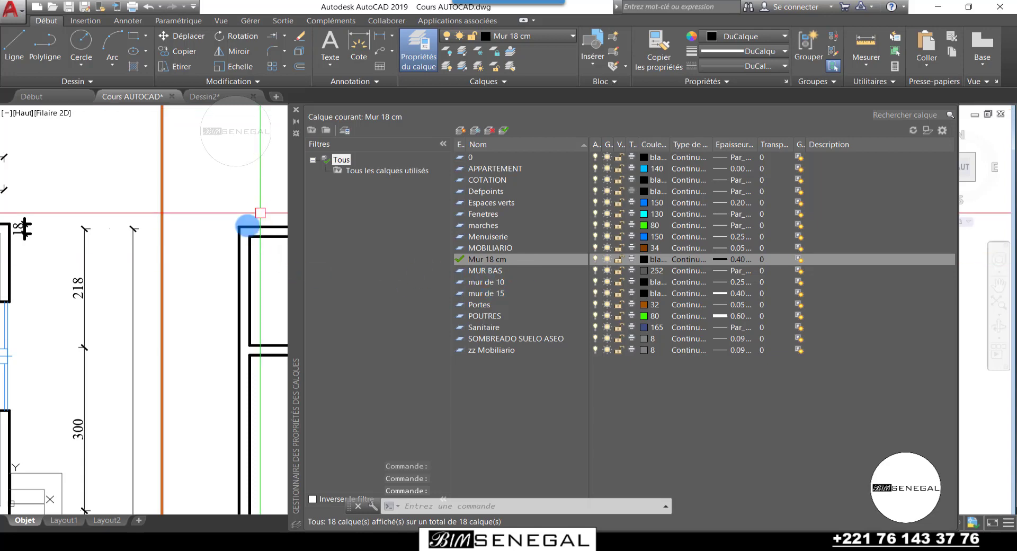
left_click(503, 271)
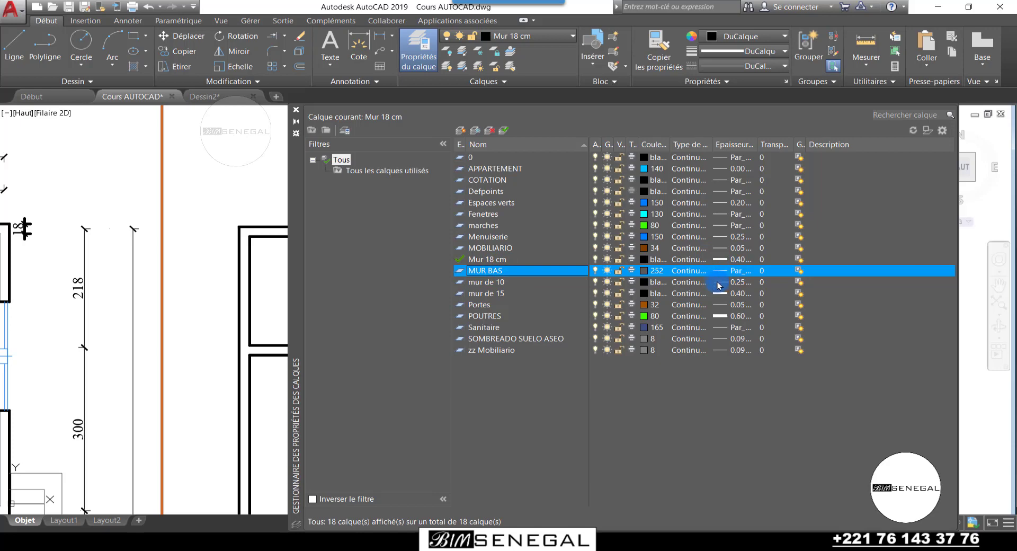
left_click(646, 271)
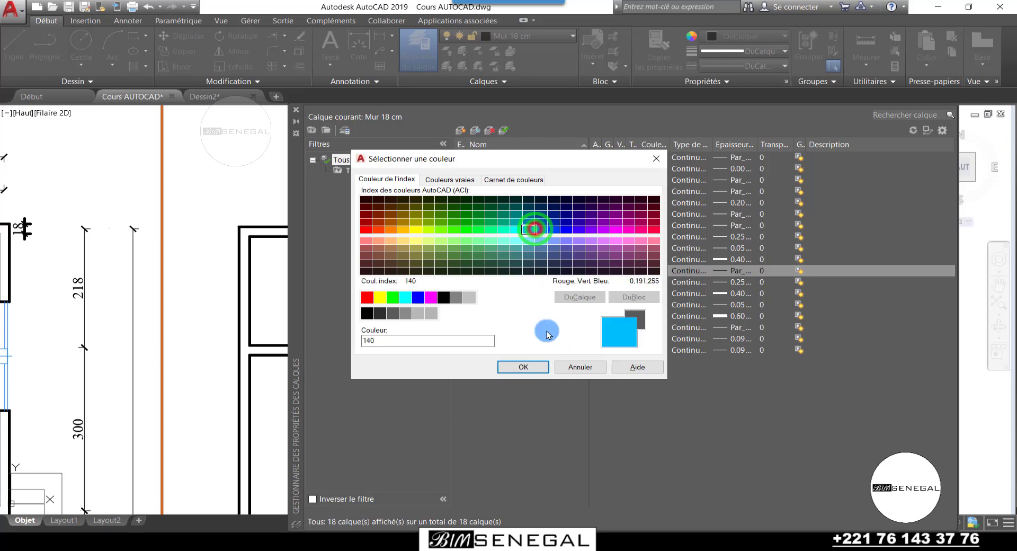
left_click(540, 363)
left_click(296, 110)
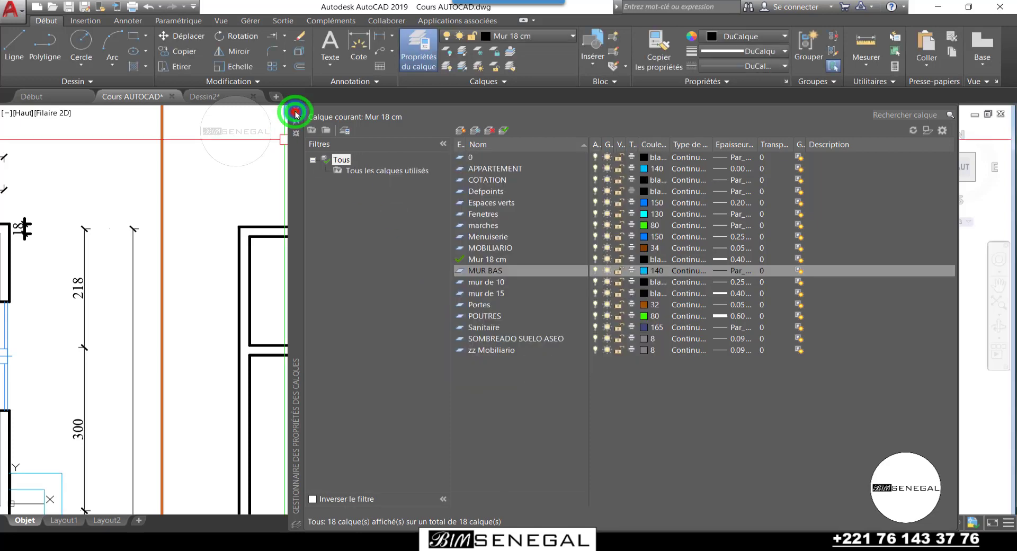
Assign the two lines spanning the upper patio opening to the MUR BAS layer
left_click(517, 269)
left_click(470, 200)
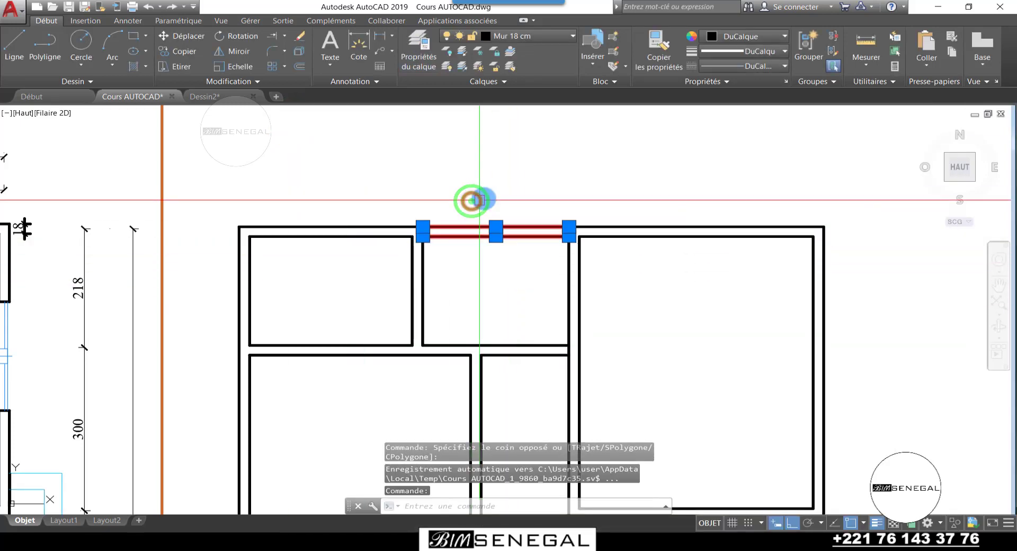
scroll(469, 199, "up", 2)
left_click(534, 38)
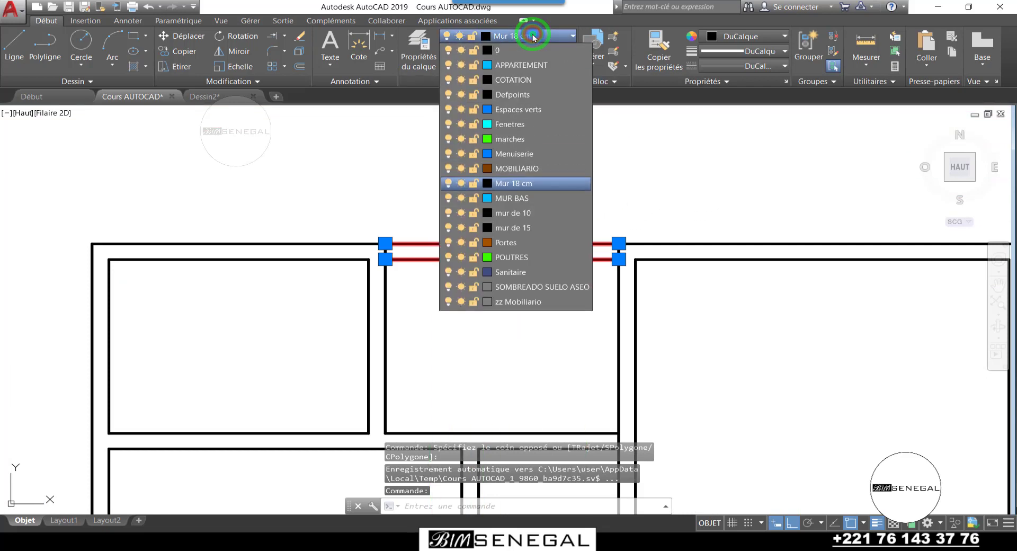
left_click(512, 198)
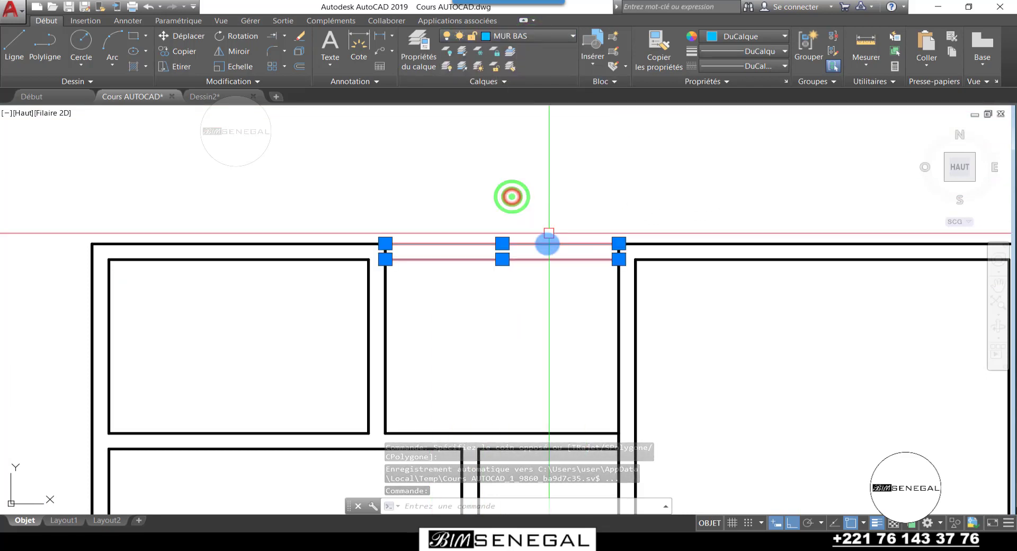
scroll(533, 247, "up", 2)
key("Escape")
key("Escape")
scroll(585, 222, "down", 4)
scroll(555, 232, "up", 4)
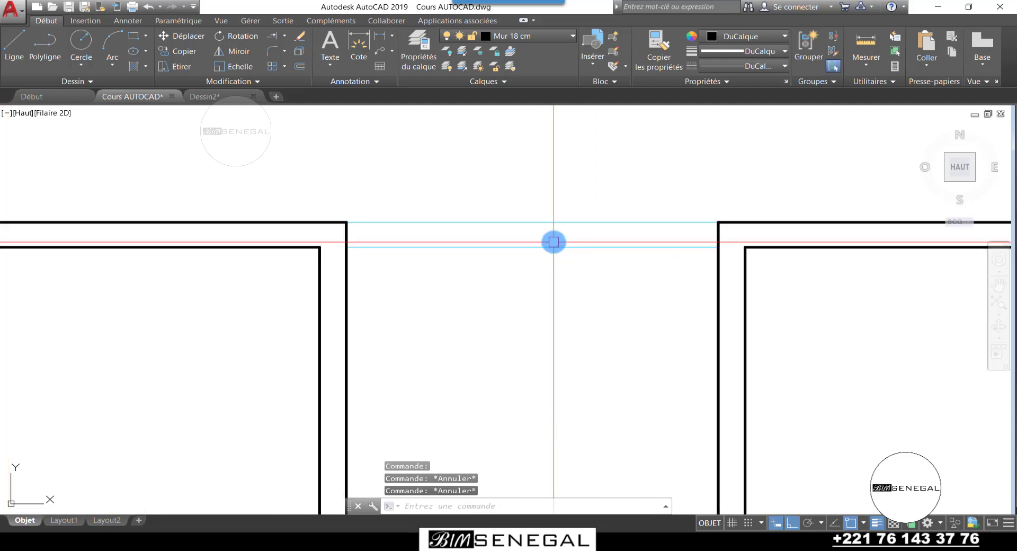
Compare the redrawn walls with the reference ground-floor plan and examine the opening in the salon's wall facing the bedroom
scroll(451, 209, "down", 3)
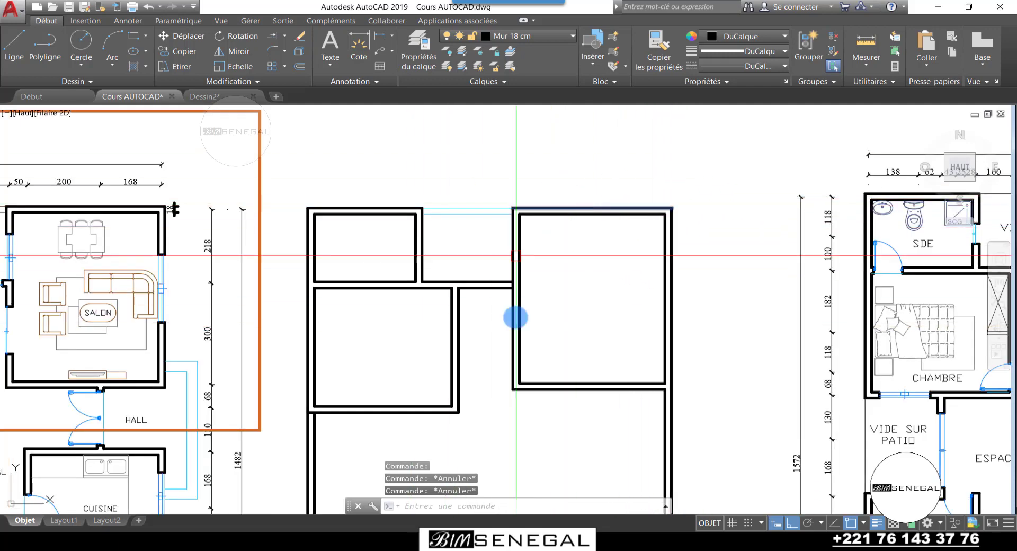
scroll(511, 229, "down", 4)
scroll(477, 212, "up", 2)
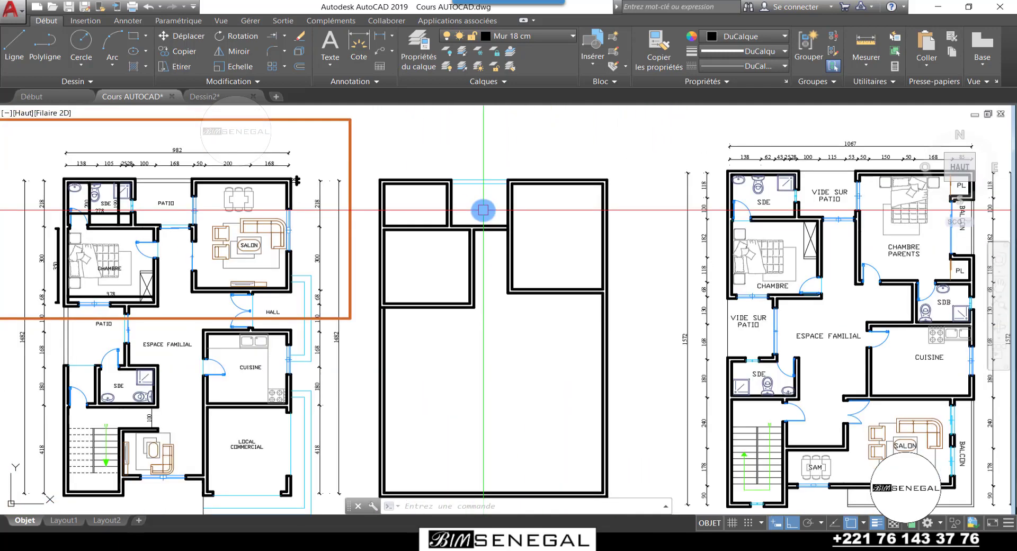
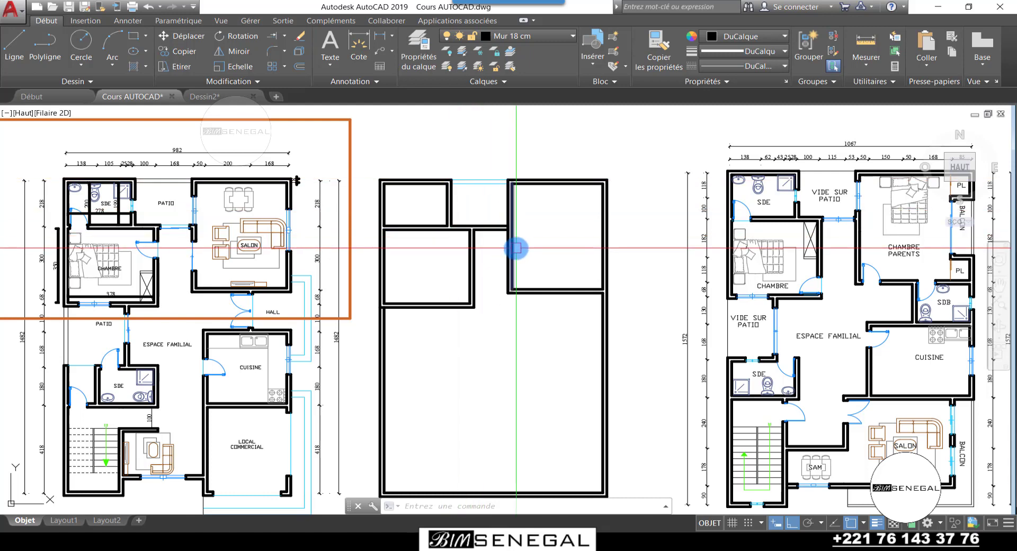
scroll(516, 247, "up", 2)
scroll(517, 247, "down", 2)
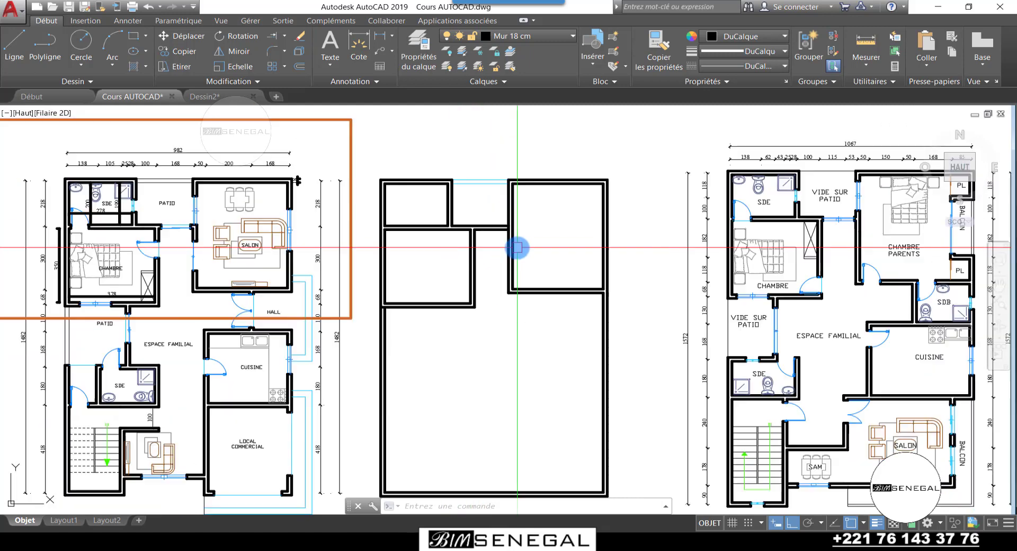
scroll(175, 260, "up", 4)
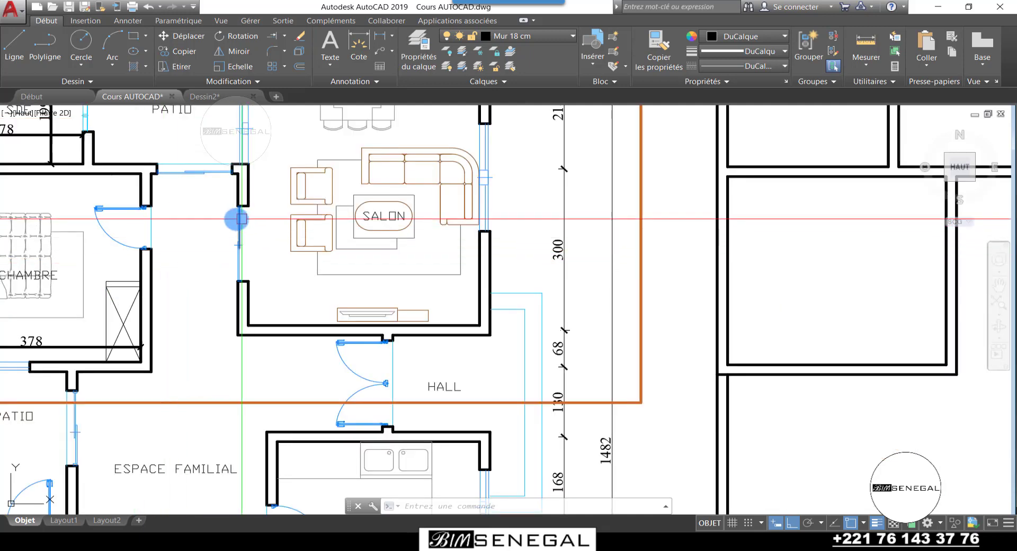
scroll(244, 213, "up", 2)
scroll(244, 212, "up", 2)
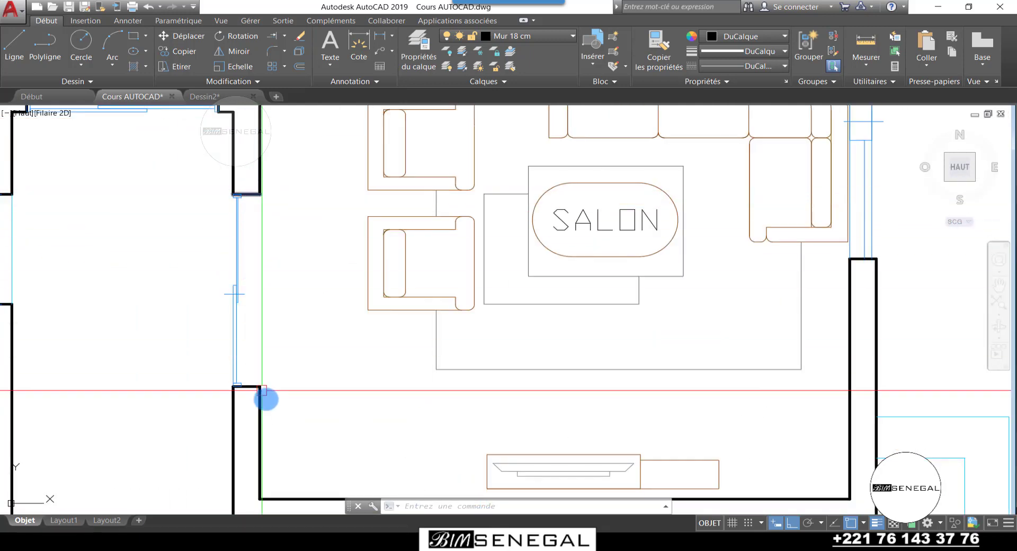
scroll(264, 299, "down", 2)
scroll(242, 171, "up", 2)
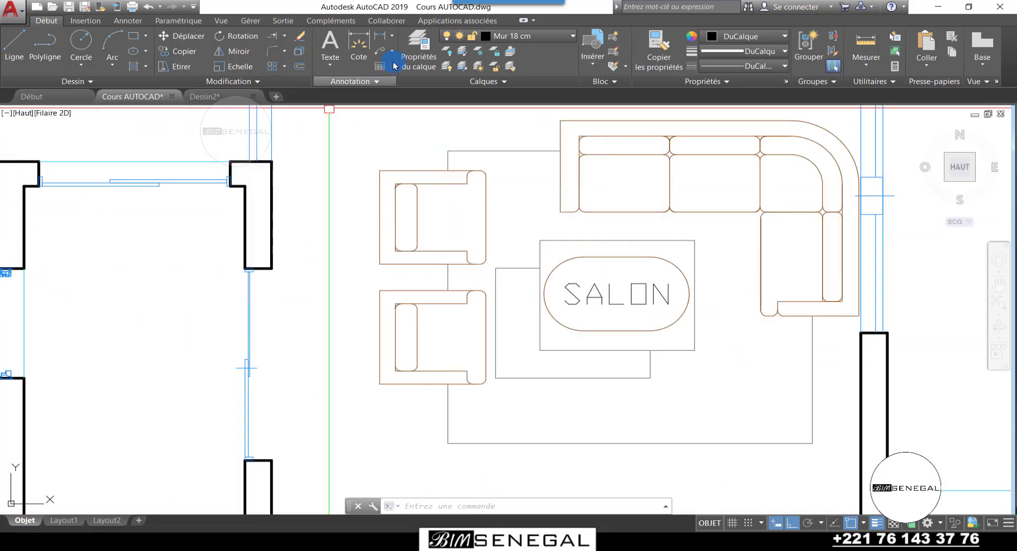
Add a vertical linear dimension to the reference salon's wall stub, from the patio wall's inner corner to the opening's upper edge
scroll(245, 182, "up", 4)
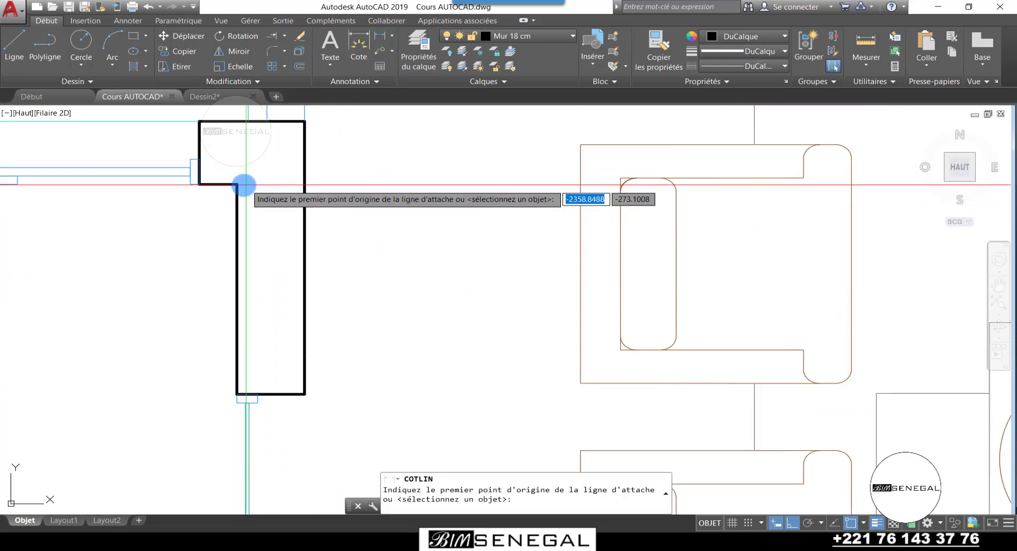
left_click(237, 184)
left_click(237, 394)
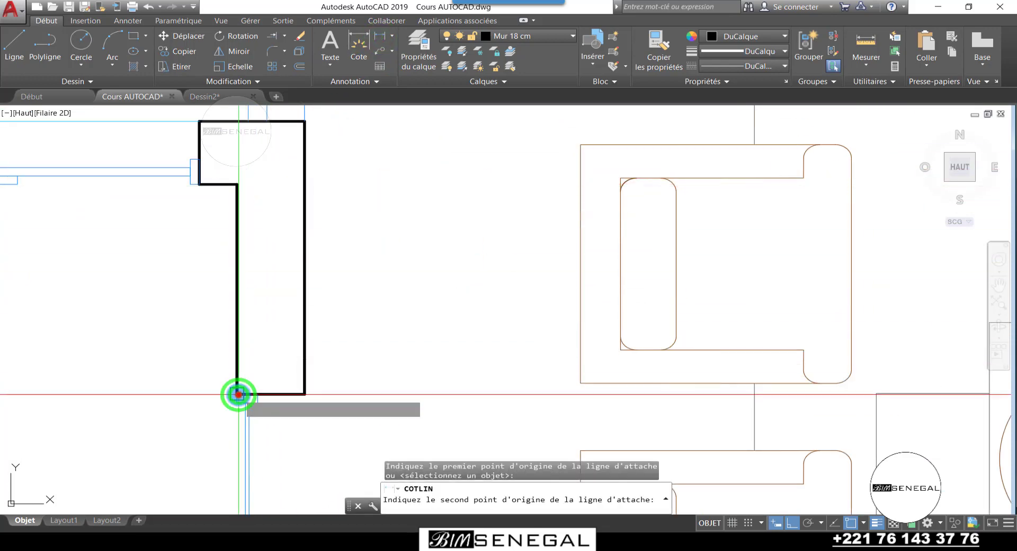
scroll(238, 345, "down", 2)
left_click(172, 340)
scroll(238, 221, "down", 6)
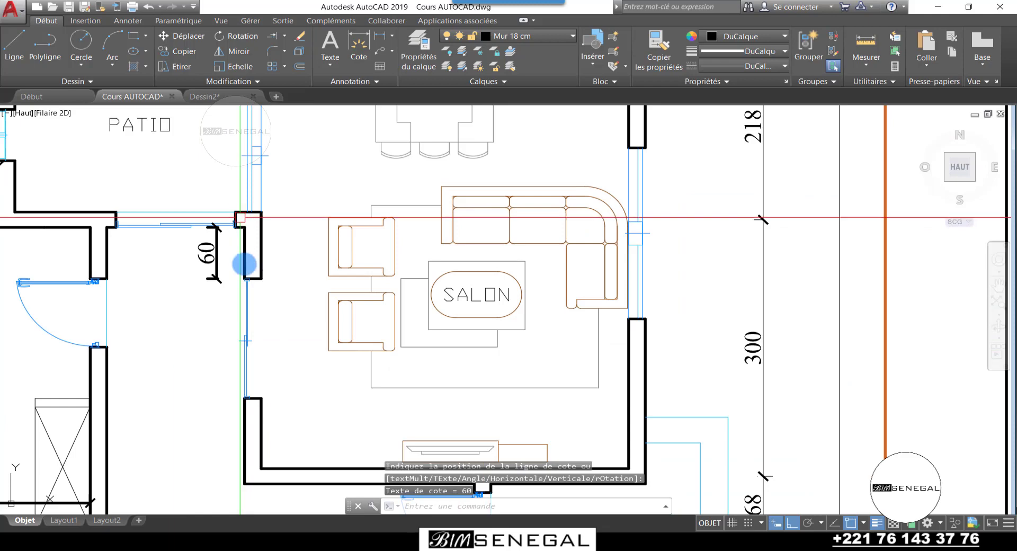
Add a vertical linear dimension across the opening in the reference salon's wall, between its upper and lower edges
scroll(245, 284, "up", 6)
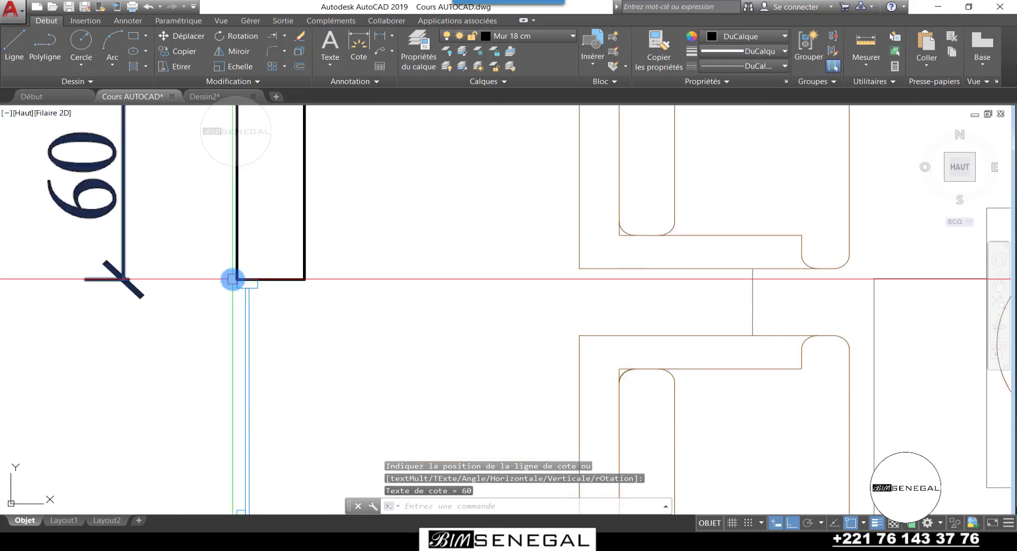
scroll(279, 285, "down", 4)
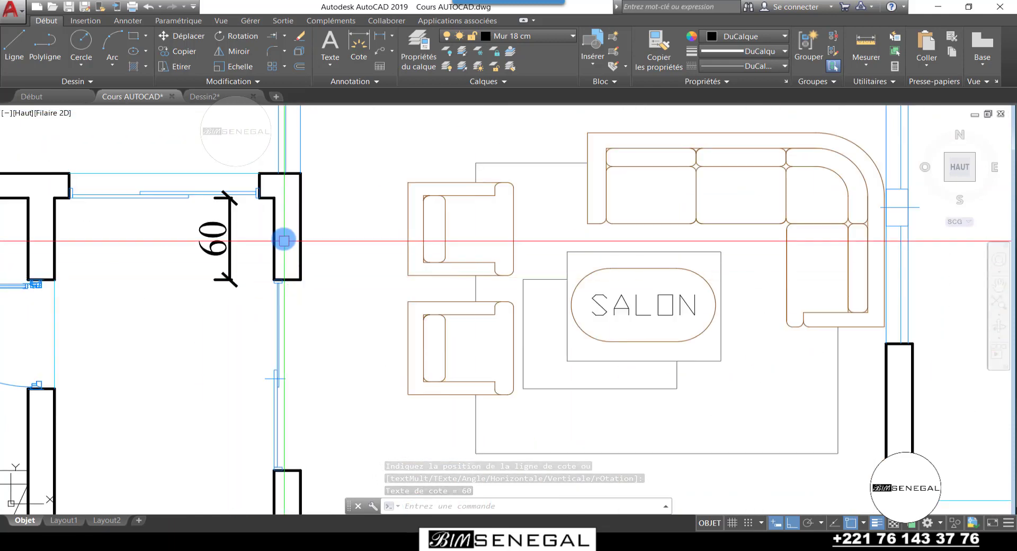
scroll(278, 246, "down", 2)
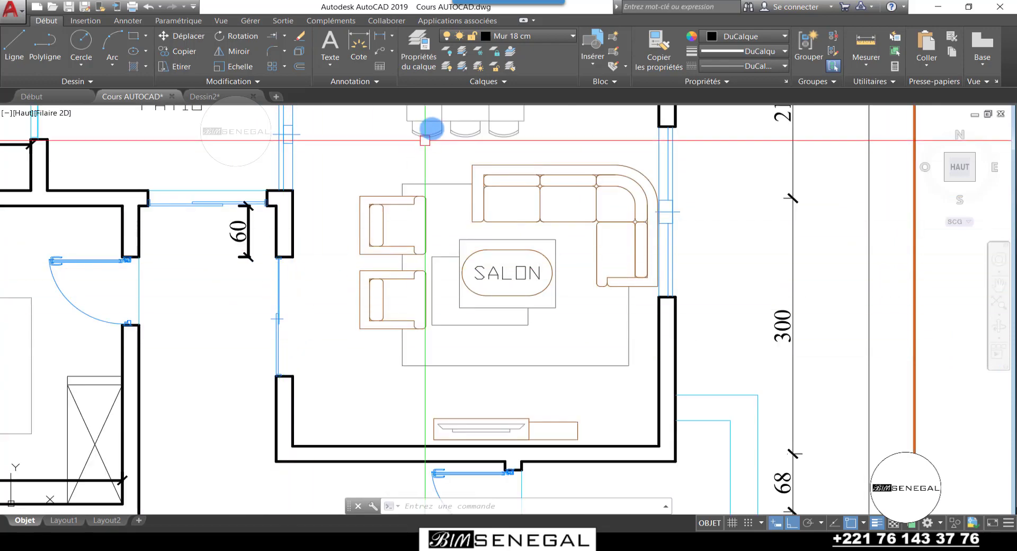
left_click(385, 41)
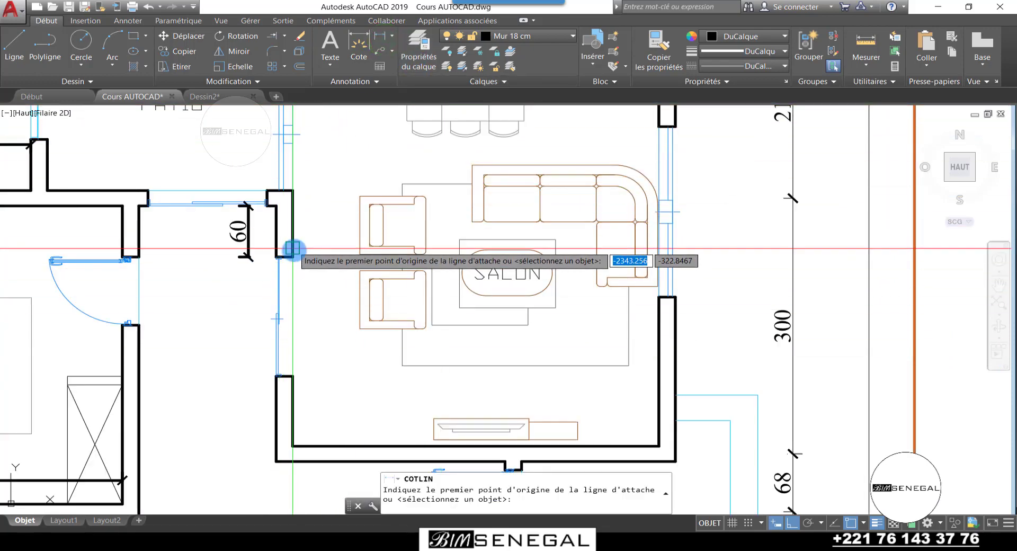
left_click(291, 258)
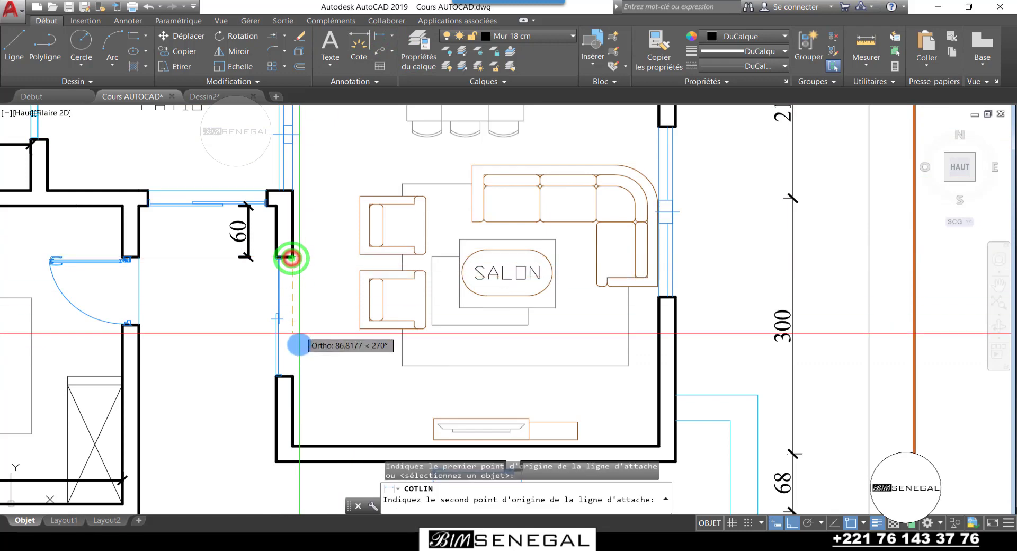
left_click(291, 375)
left_click(325, 288)
scroll(282, 320, "up", 4)
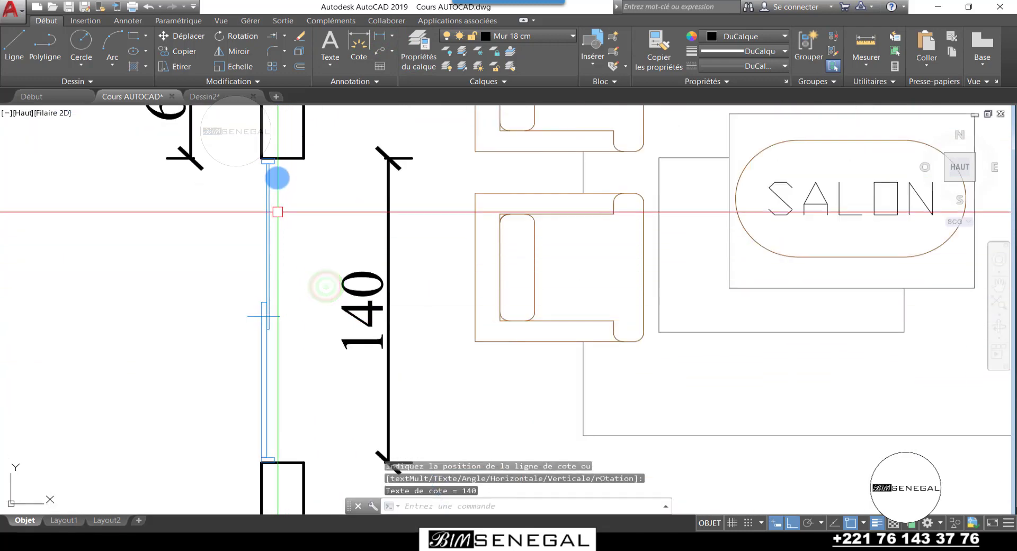
Trim away the salon wall's outer line segment between the two patio wall lines to open their T-junction
scroll(214, 266, "down", 2)
scroll(213, 265, "down", 4)
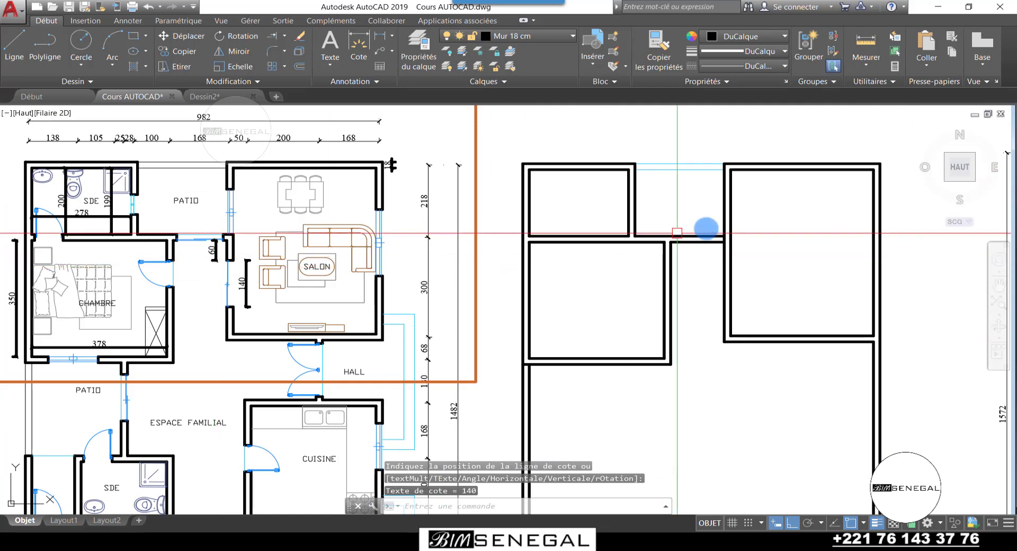
scroll(742, 236, "up", 3)
scroll(662, 225, "up", 2)
scroll(662, 225, "up", 3)
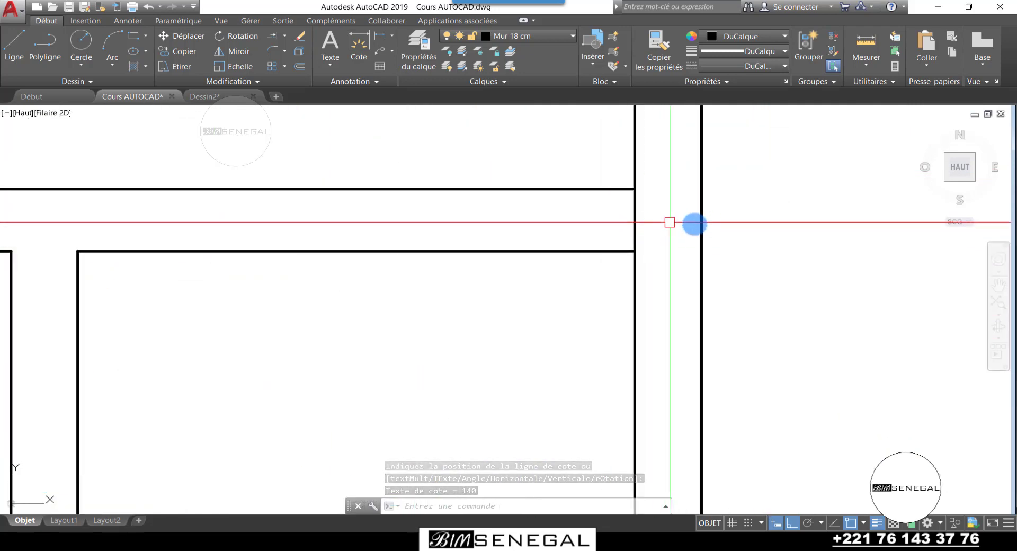
type("j")
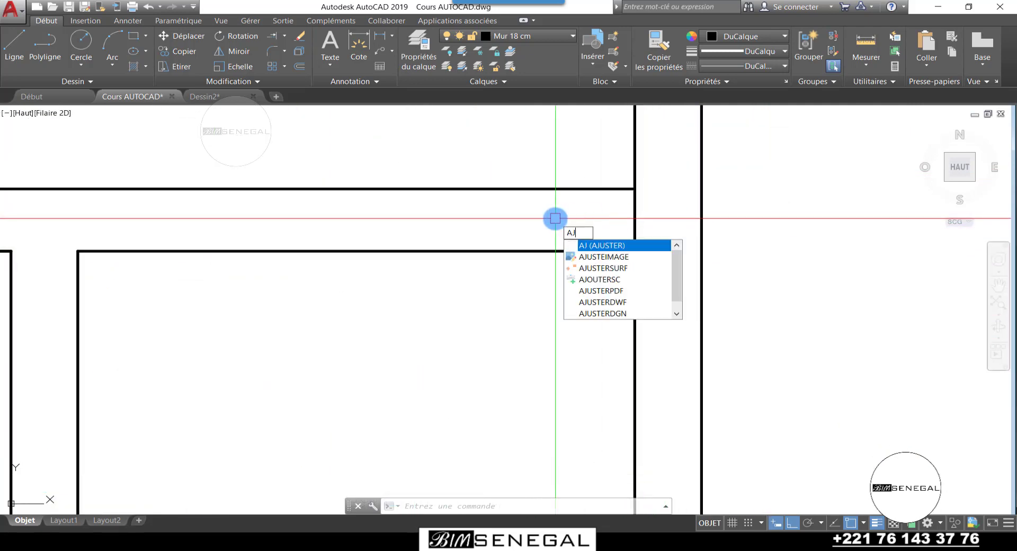
key("Return")
key("Return")
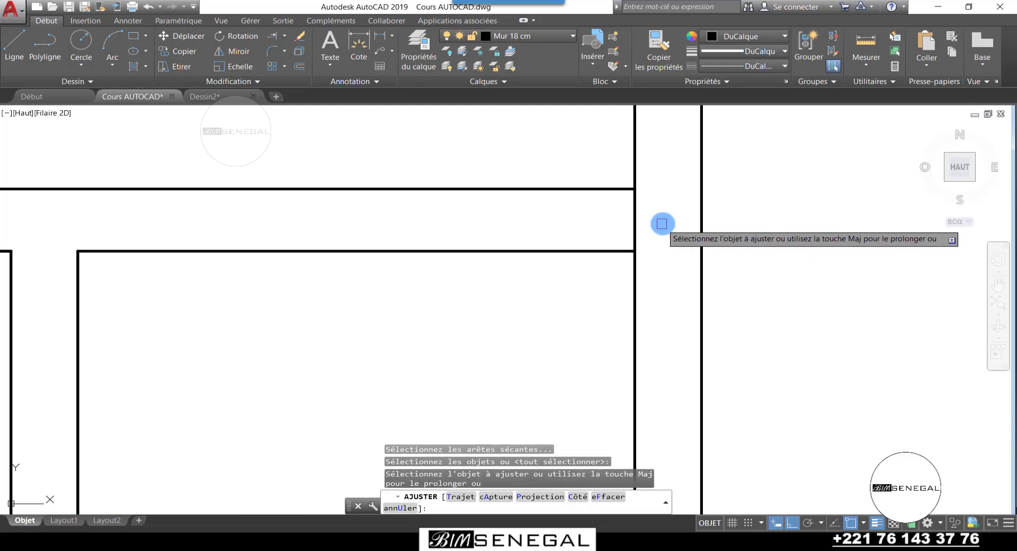
left_click(662, 223)
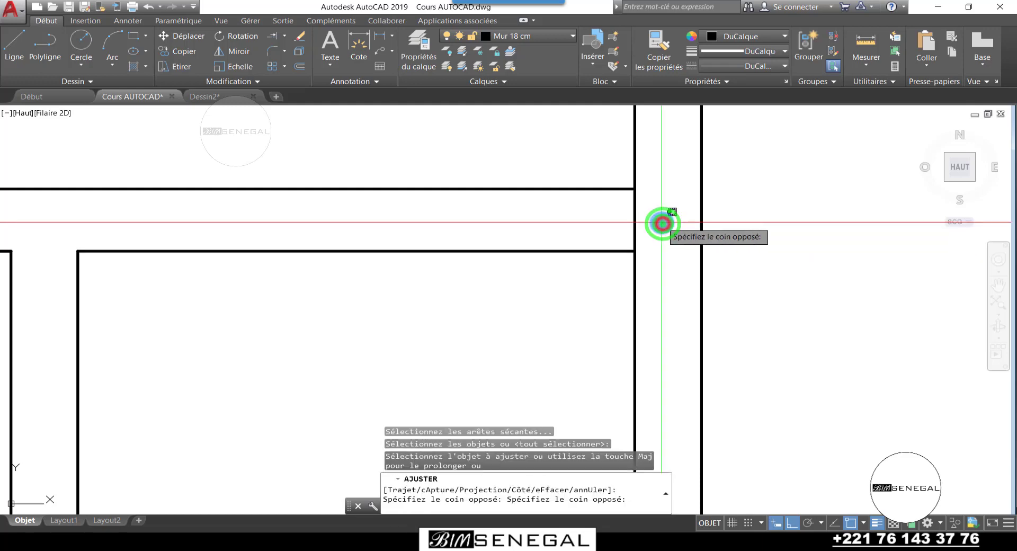
left_click(538, 210)
scroll(352, 213, "down", 6)
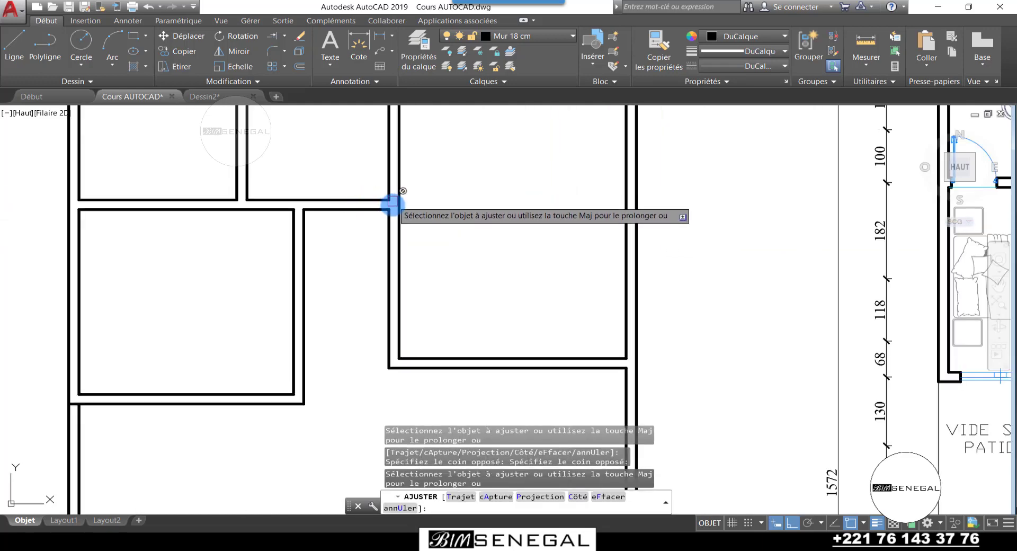
key("Escape")
Compare the opening in the reference salon's wall with the matching wall in the redrawn plan
scroll(395, 217, "up", 2)
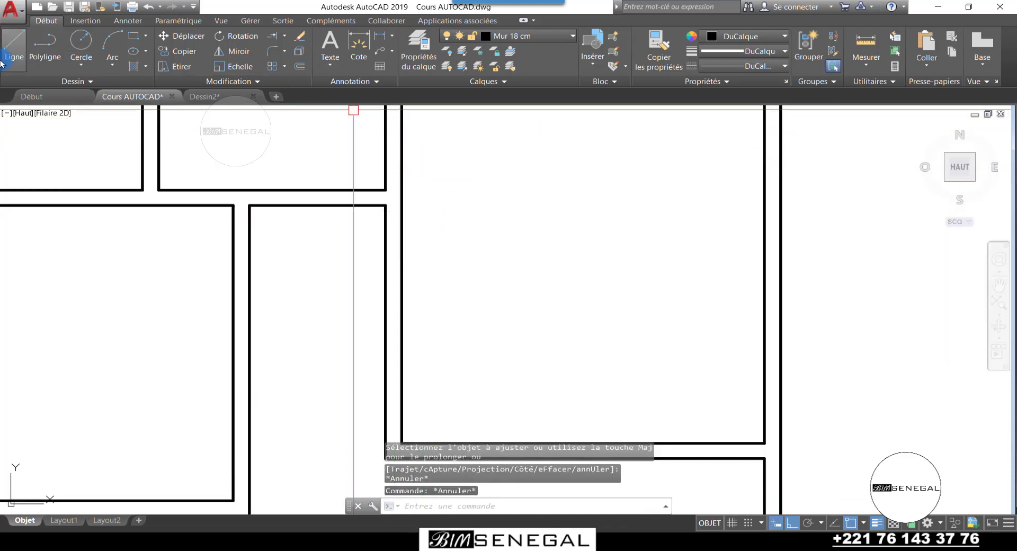
scroll(508, 259, "down", 4)
scroll(295, 265, "down", 2)
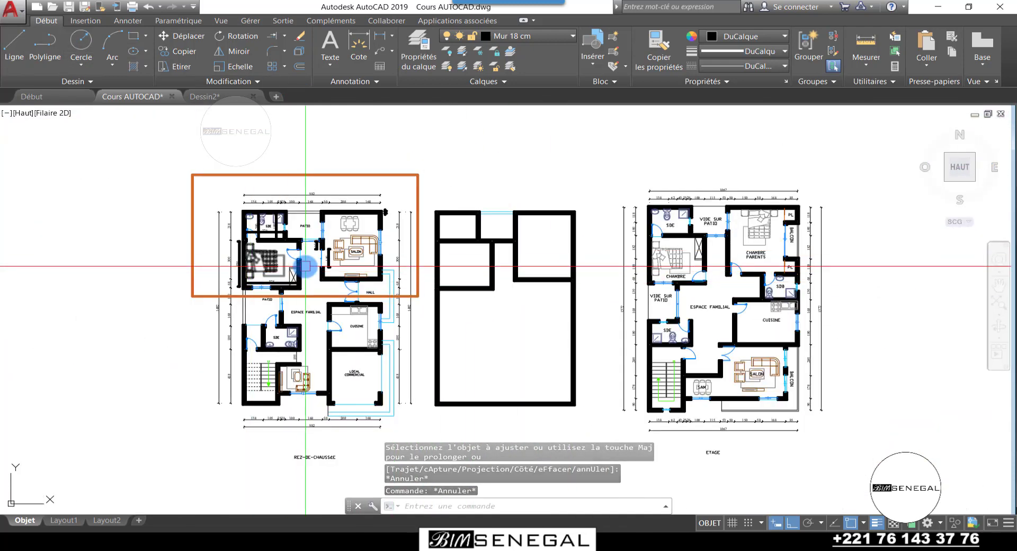
scroll(390, 189, "up", 8)
scroll(405, 232, "up", 4)
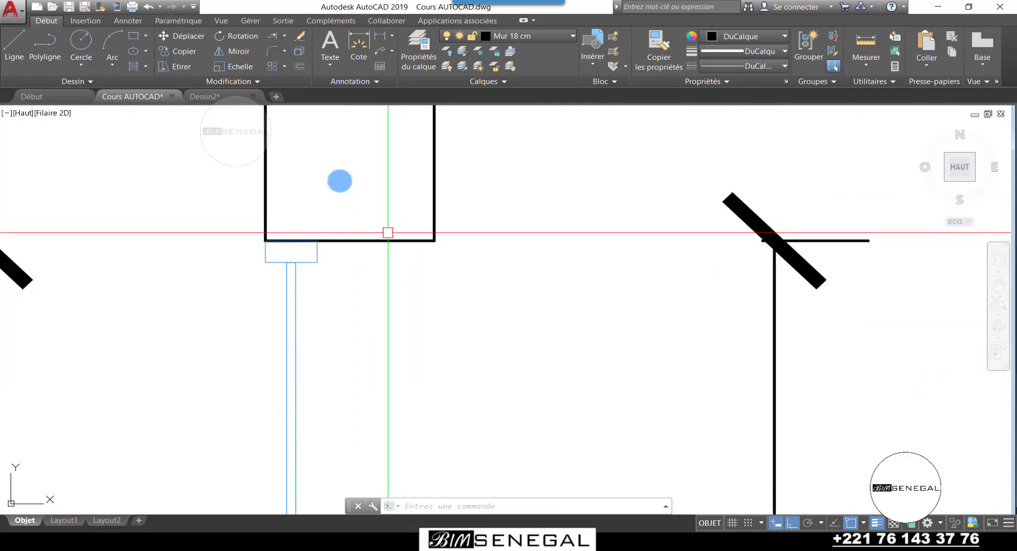
scroll(345, 317, "down", 3)
scroll(371, 365, "down", 4)
scroll(552, 315, "up", 3)
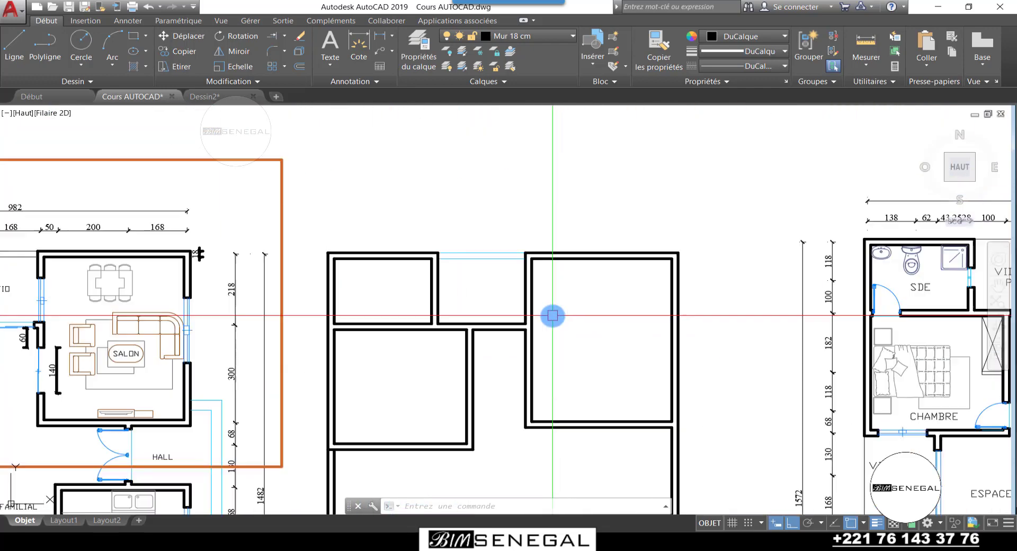
scroll(552, 316, "up", 4)
scroll(537, 139, "down", 4)
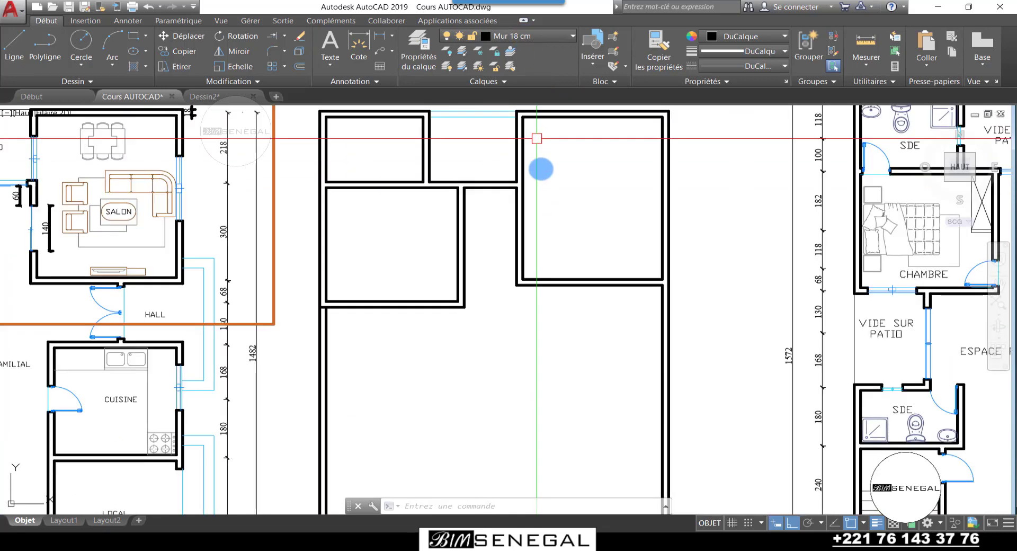
Draw a horizontal line across the redrawn salon wall's thickness, starting at the lower inner corner of the patio wall junction
scroll(537, 153, "up", 3)
left_click(16, 36)
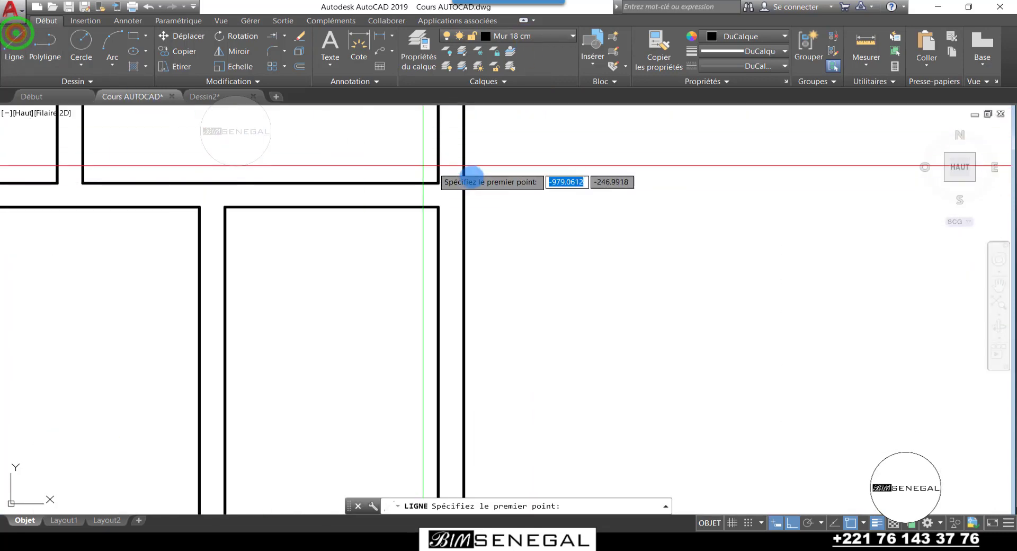
scroll(468, 222, "up", 3)
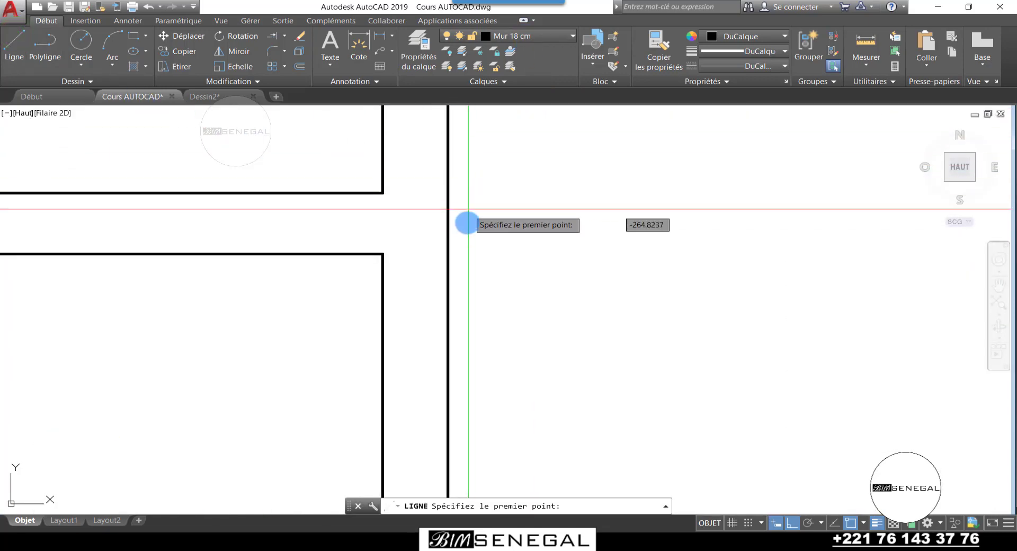
left_click(380, 255)
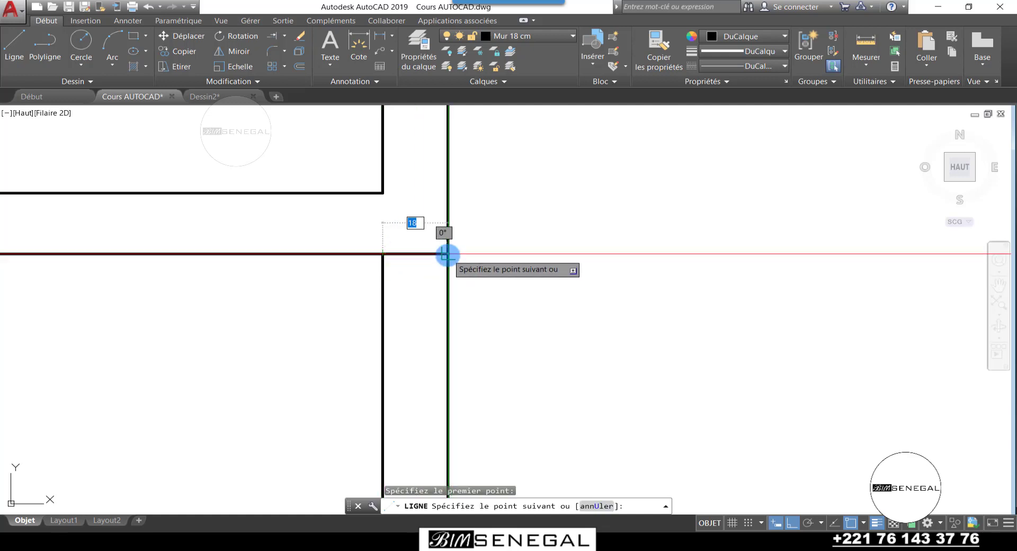
scroll(445, 252, "up", 3)
key("Escape")
key("Escape")
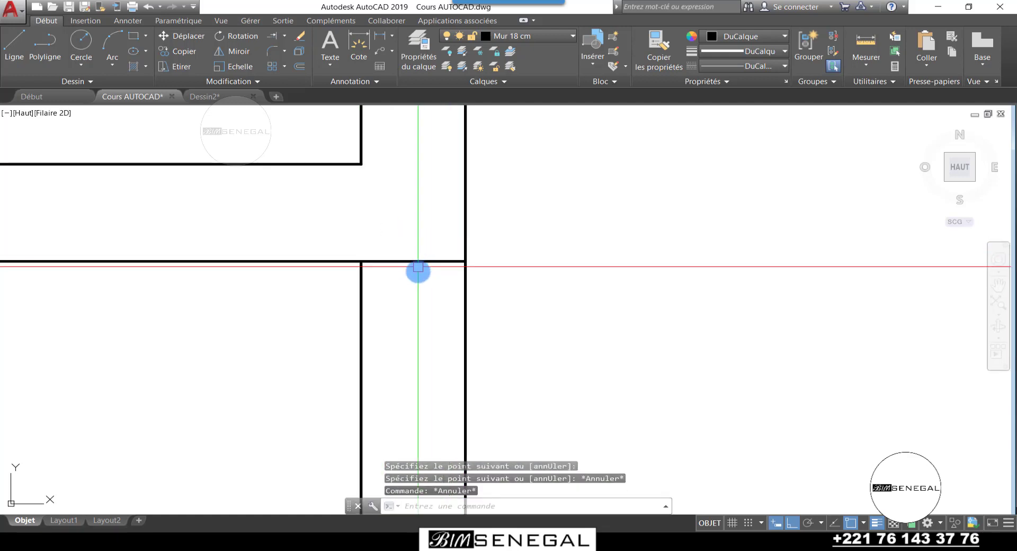
Move the short line across the salon wall 60 cm straight down to mark the opening's upper edge
left_click(430, 274)
left_click(404, 229)
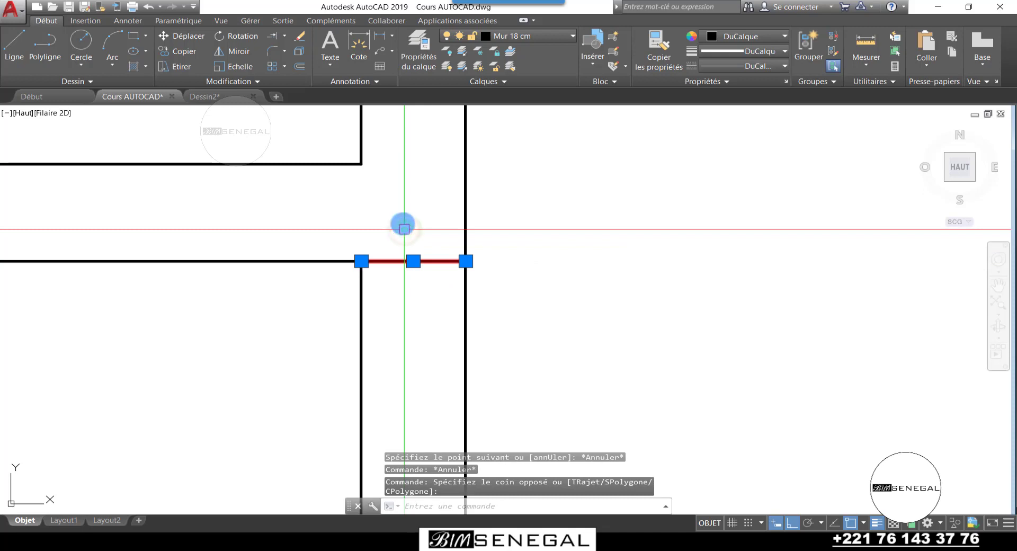
left_click(179, 44)
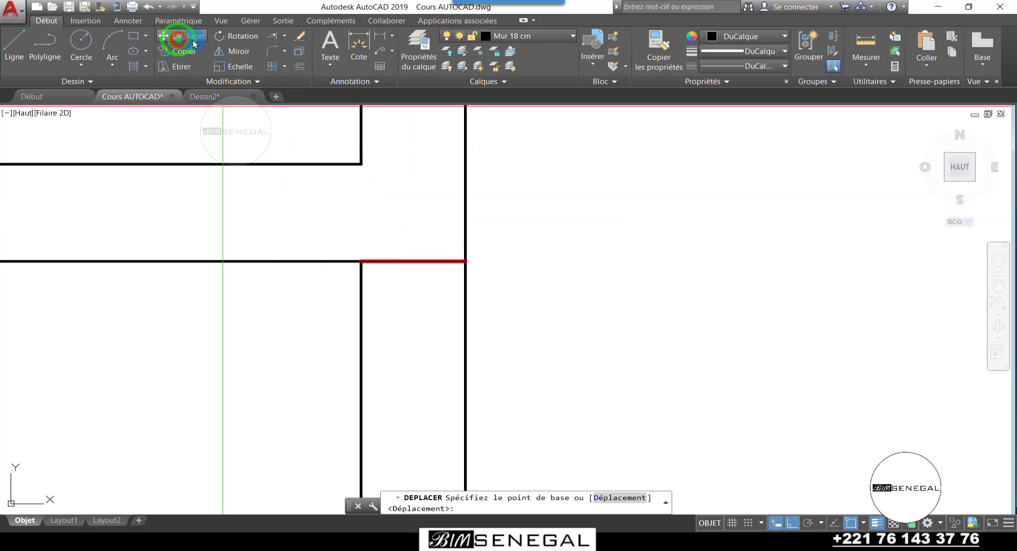
left_click(467, 259)
scroll(469, 207, "down", 5)
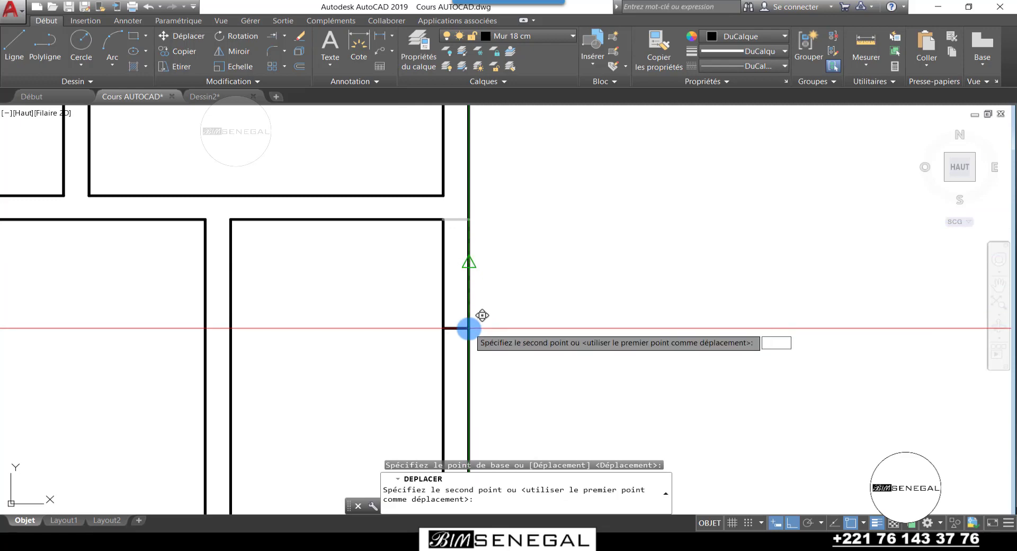
type("60")
key("Return")
scroll(470, 204, "down", 3)
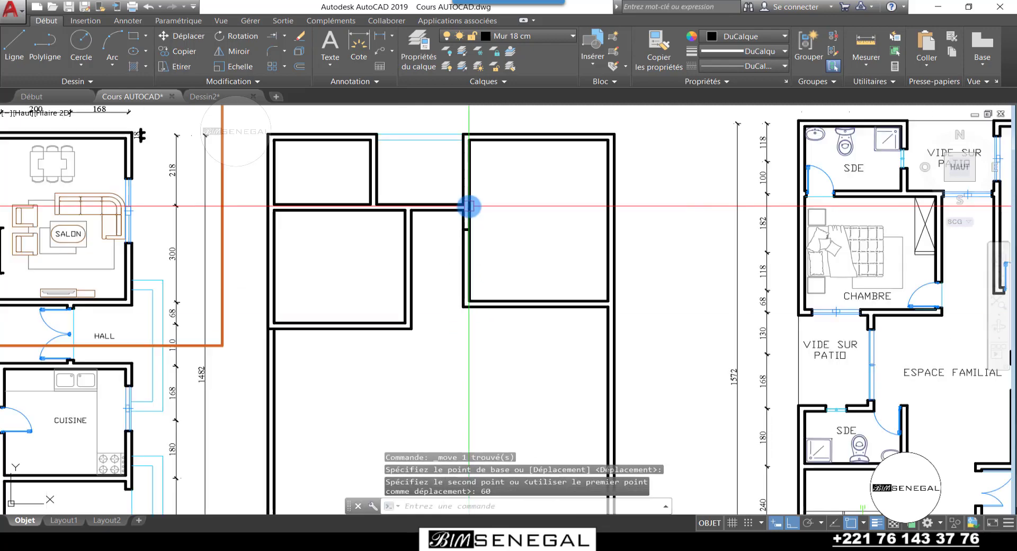
Copy the opening's upper edge line 140 cm straight down the salon wall to mark the lower edge
scroll(470, 205, "up", 3)
scroll(474, 283, "up", 4)
left_click(452, 281)
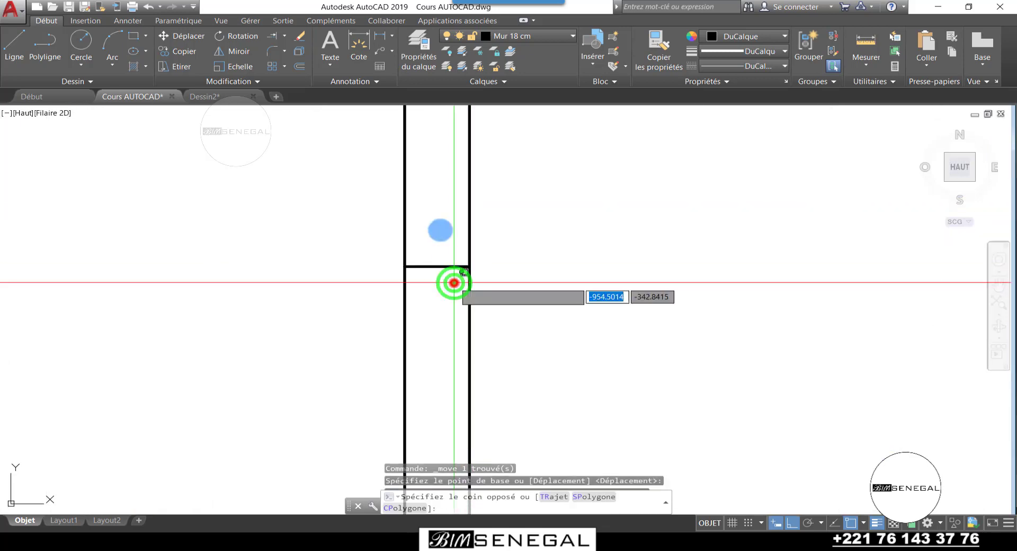
left_click(433, 220)
left_click(185, 51)
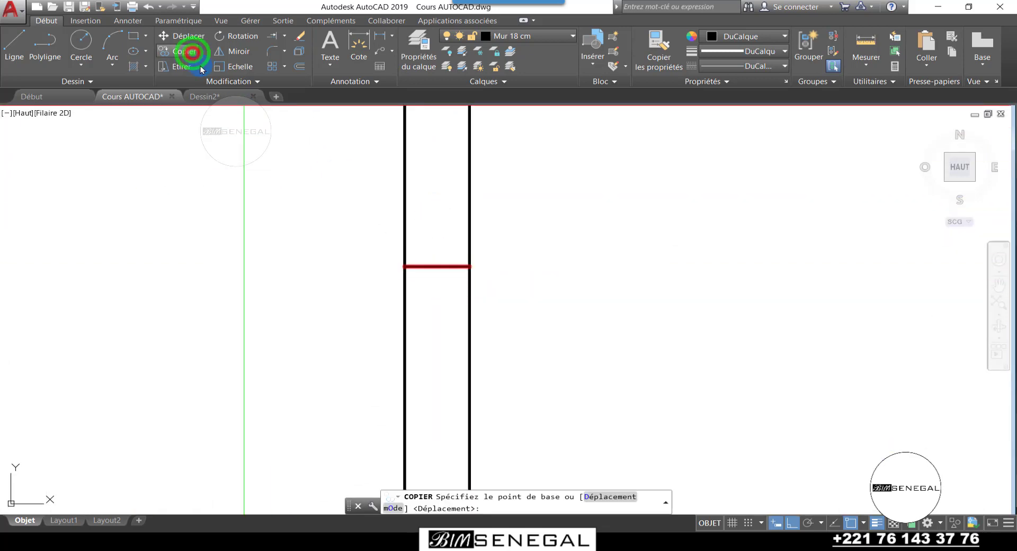
left_click(469, 266)
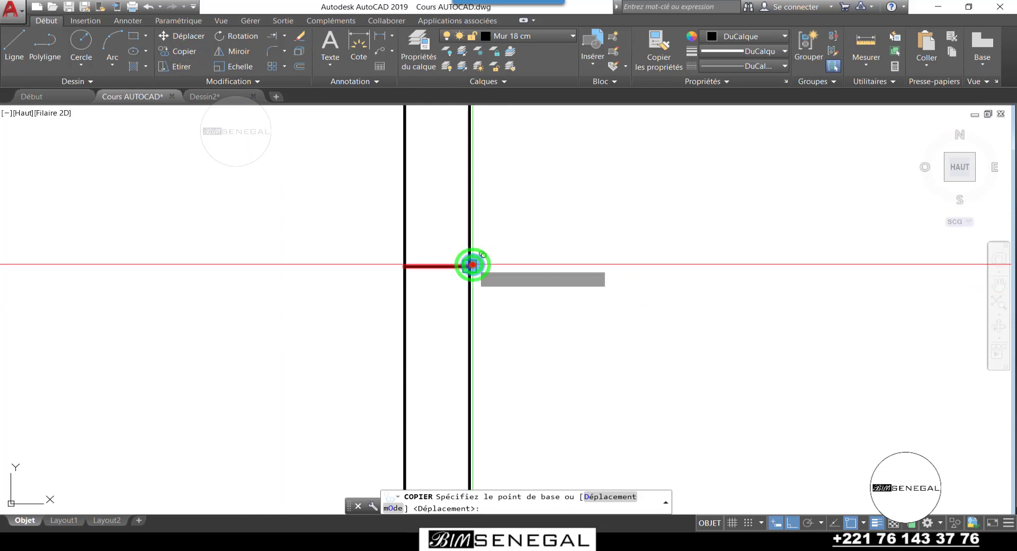
scroll(472, 263, "down", 3)
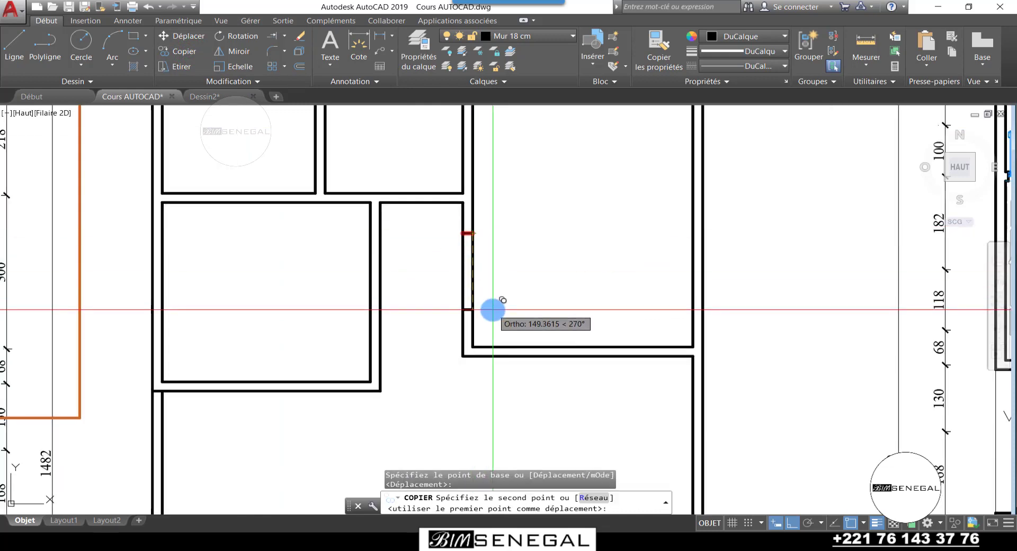
scroll(493, 310, "up", 2)
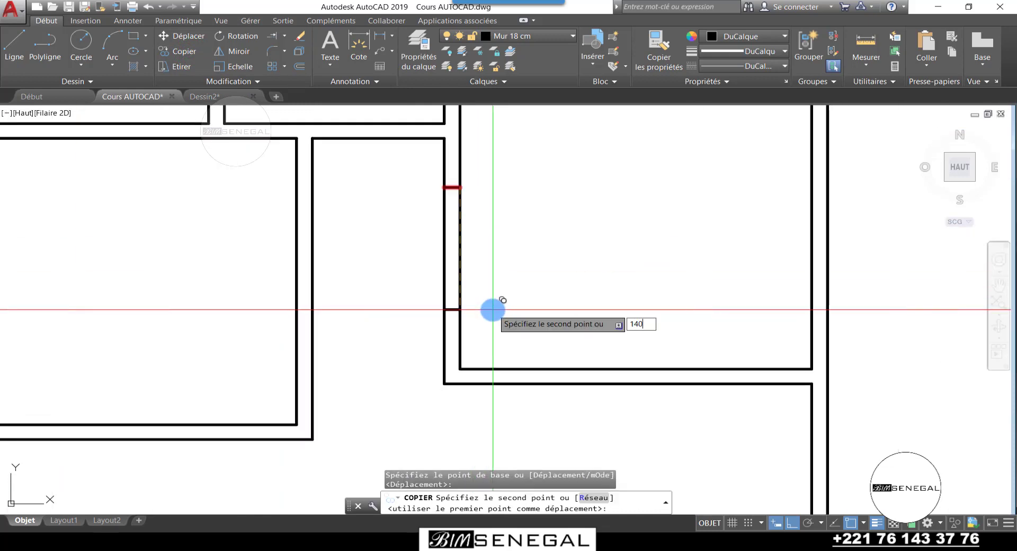
type("140")
key("Return")
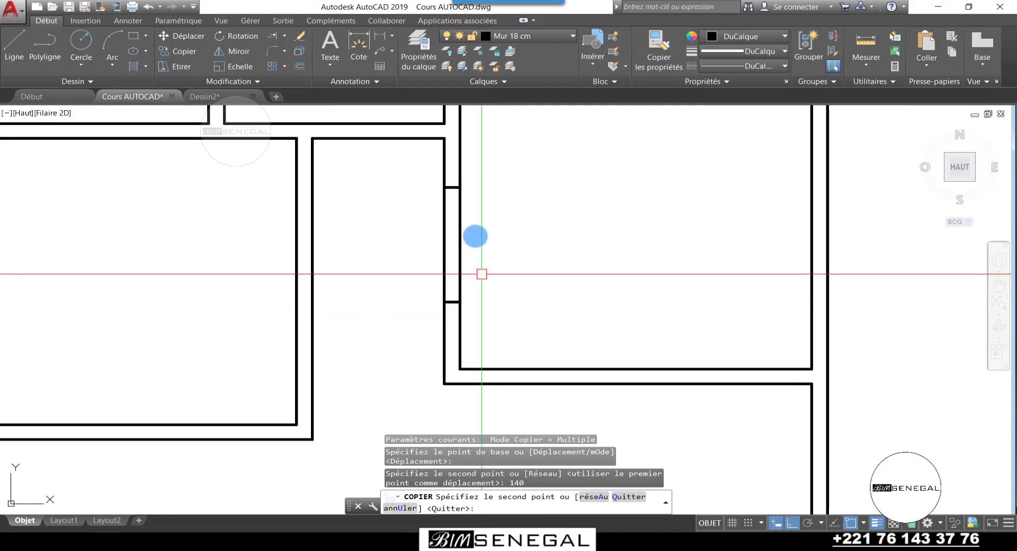
scroll(469, 218, "up", 2)
key("Escape")
key("Escape")
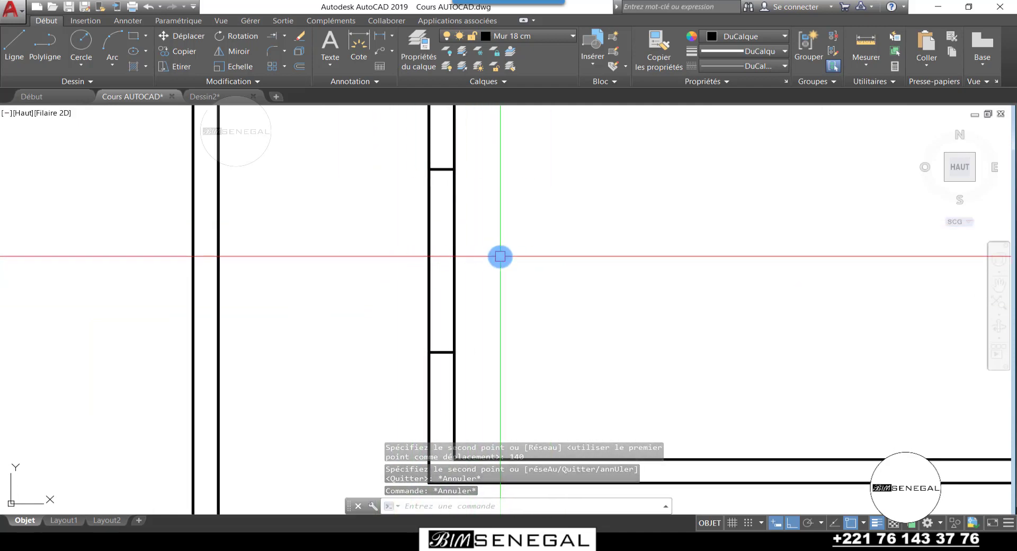
Trim both salon wall lines between the two edge lines to cut the opening
type("aj")
key("Return")
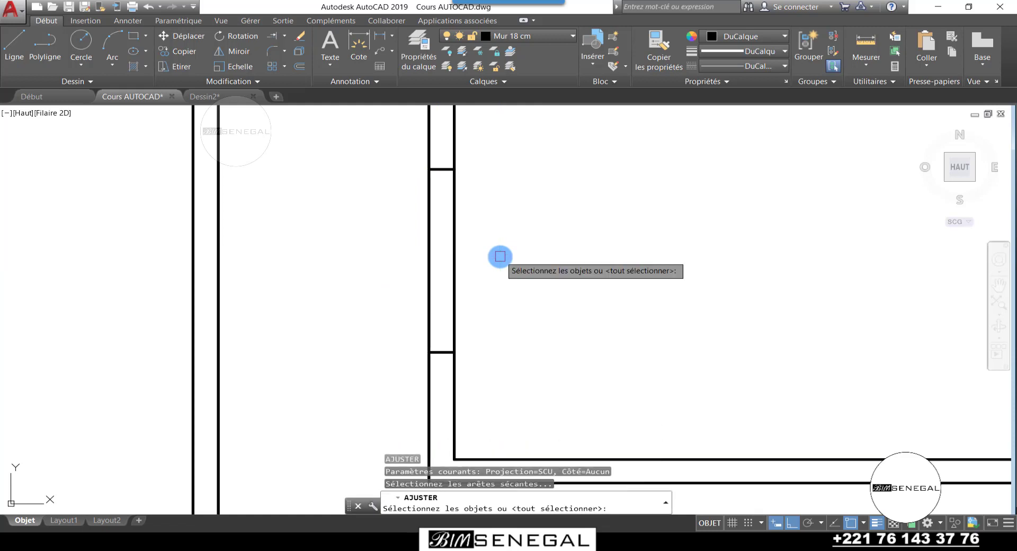
key("Return")
left_click(514, 286)
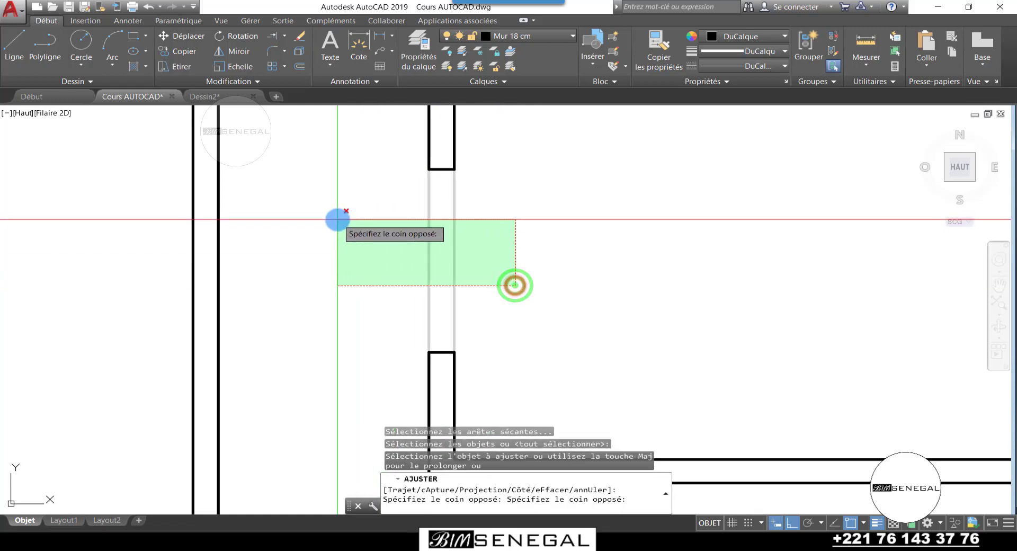
left_click(337, 220)
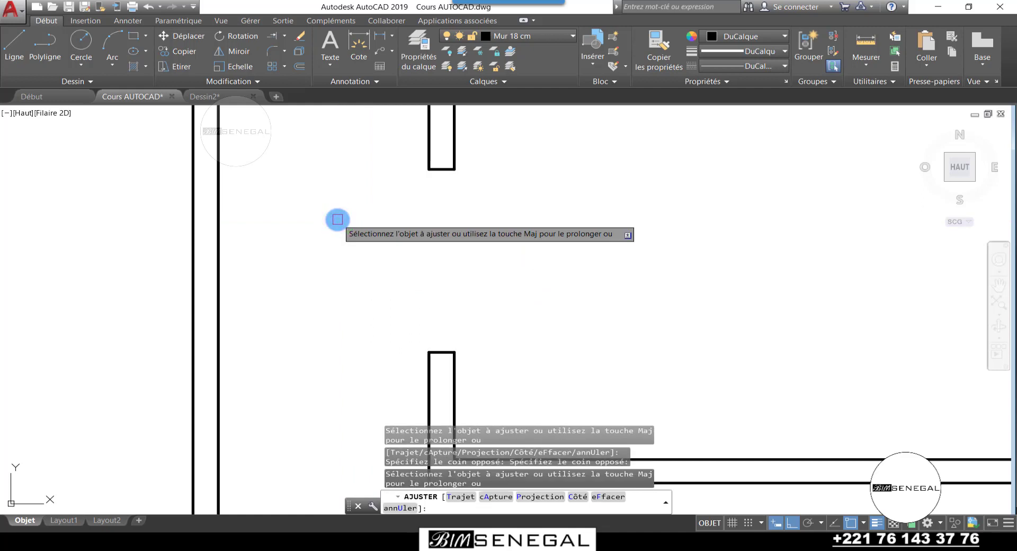
key("Escape")
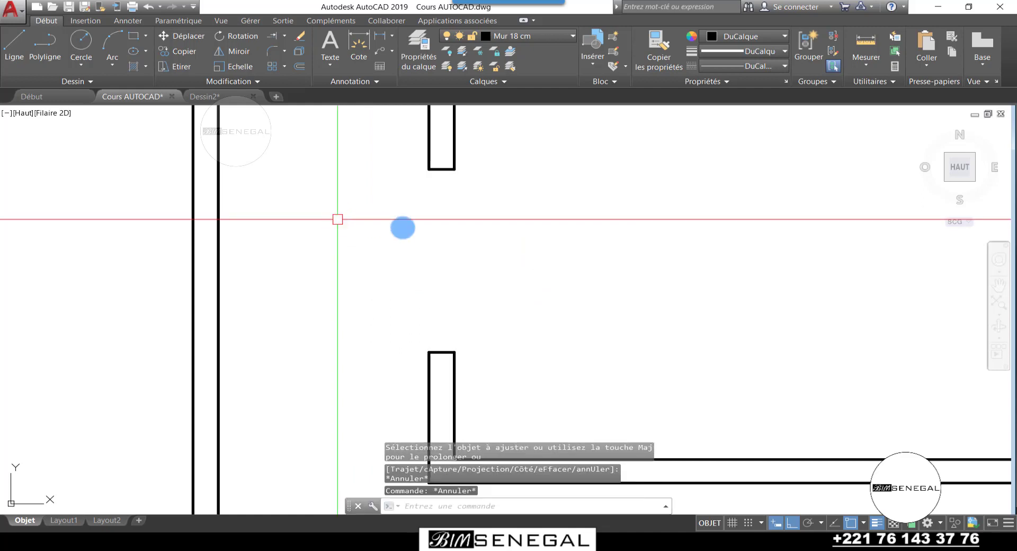
Select the panels and lower frame piece of the sliding door in the reference salon's 140 cm opening
scroll(500, 238, "down", 6)
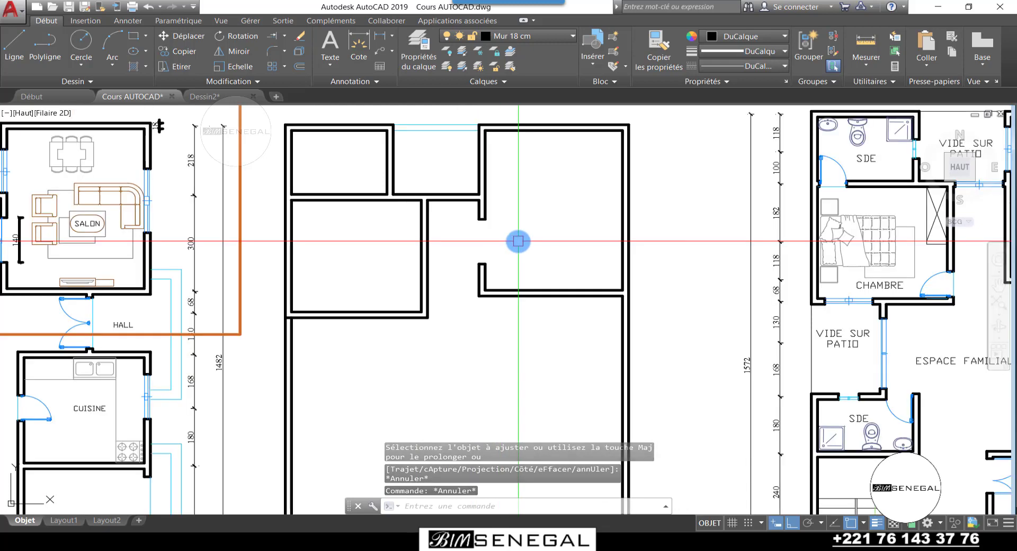
scroll(518, 241, "down", 3)
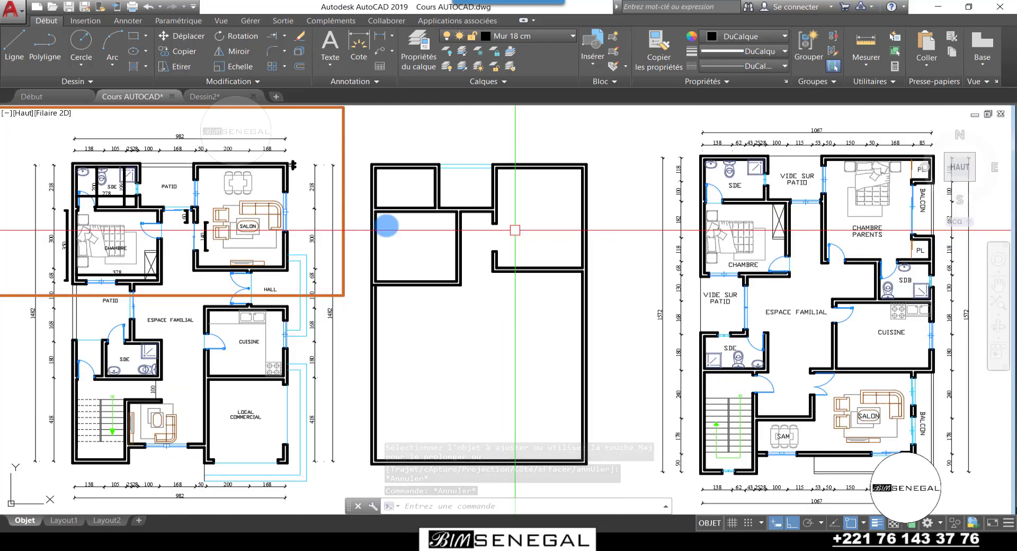
scroll(220, 232, "up", 8)
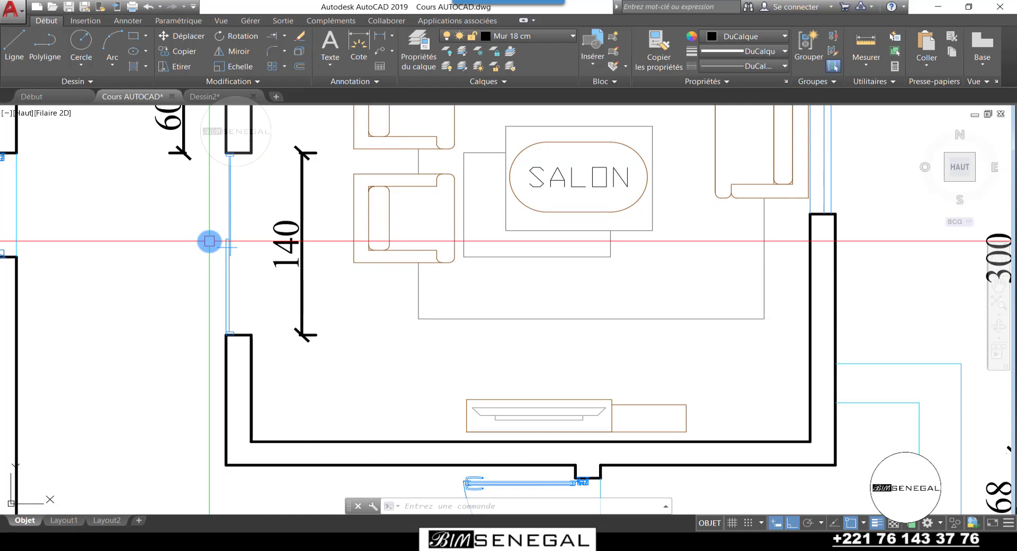
scroll(209, 241, "up", 2)
left_click(268, 268)
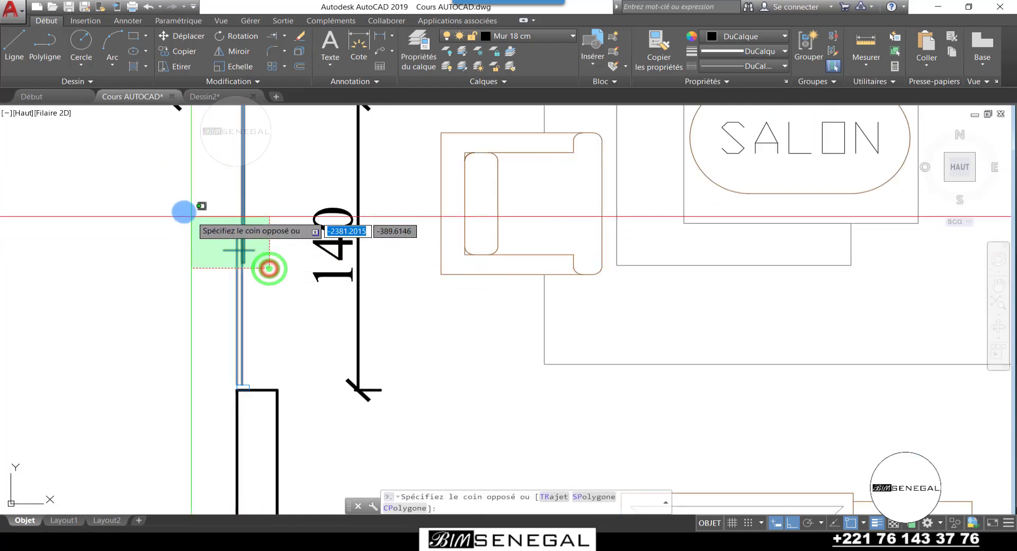
left_click(180, 210)
scroll(238, 363, "up", 5)
left_click(378, 386)
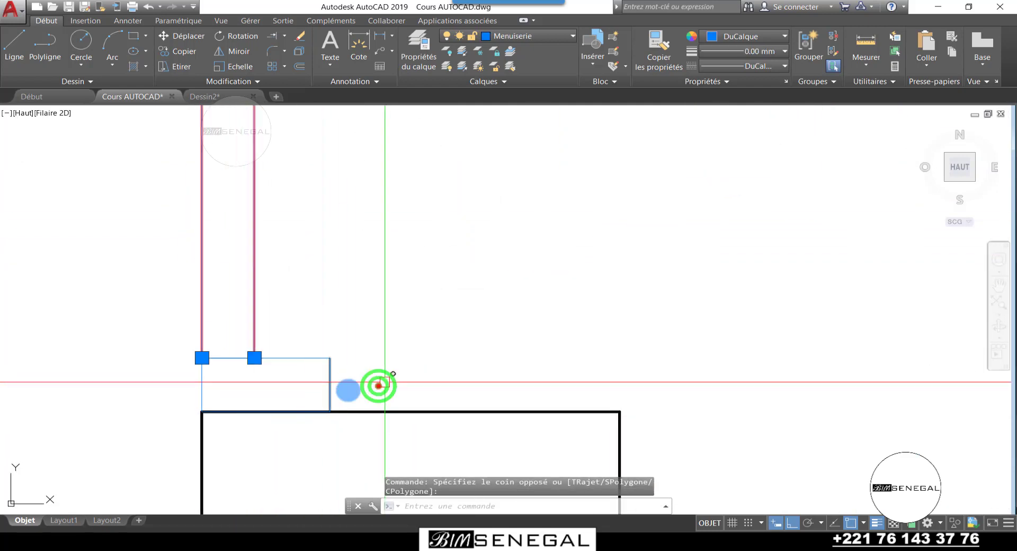
left_click(167, 338)
scroll(237, 415, "up", 4)
left_click(236, 411)
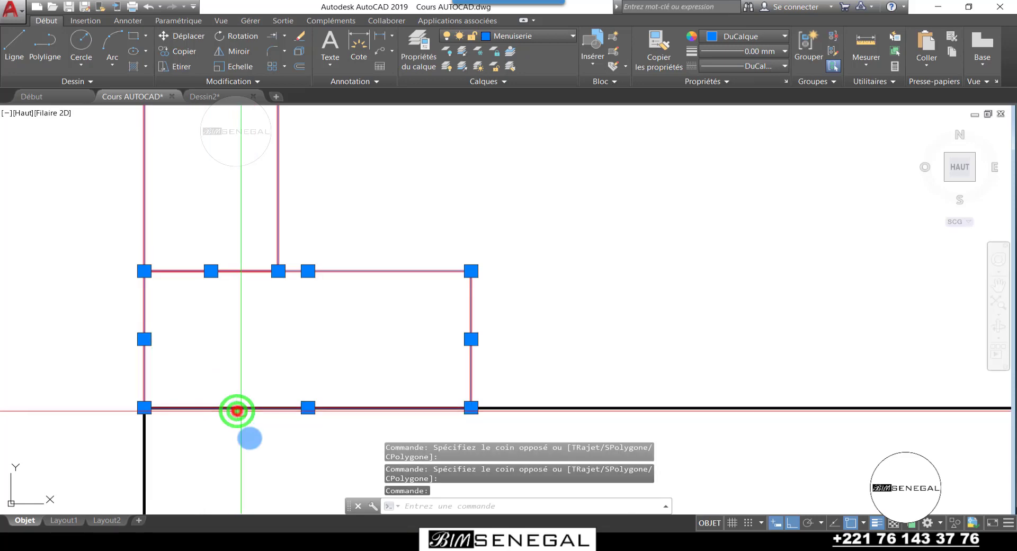
Add the sliding door's upper frame piece to the selection and assign the whole door to the Menuiserie layer
scroll(256, 453, "down", 7)
scroll(263, 368, "down", 4)
scroll(256, 229, "up", 6)
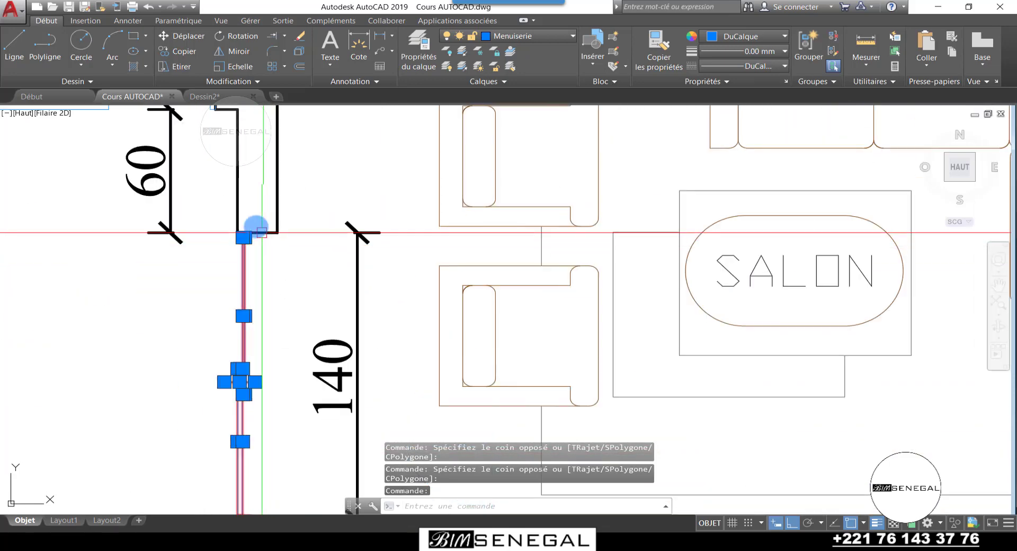
left_click(268, 320)
left_click(87, 295)
scroll(86, 296, "up", 4)
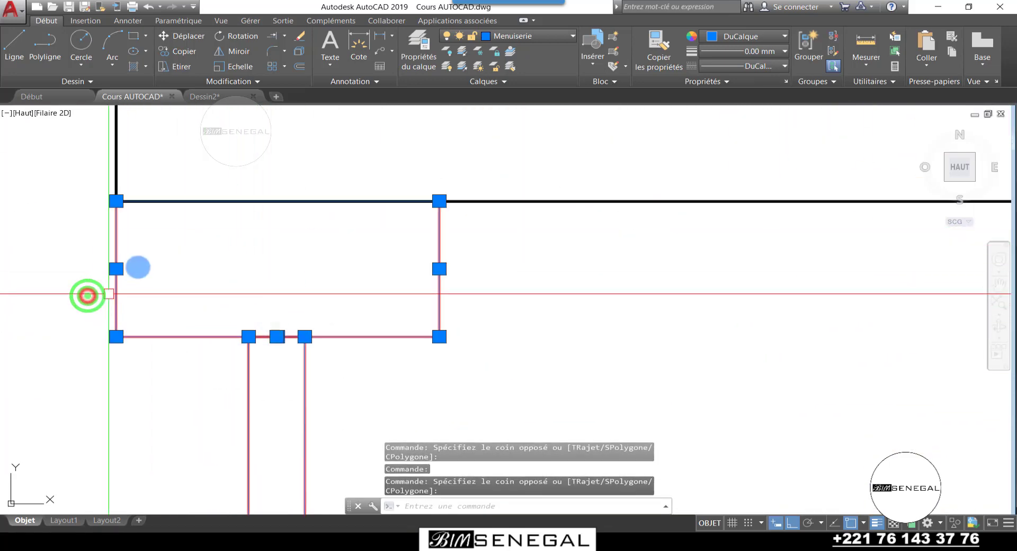
scroll(286, 178, "down", 6)
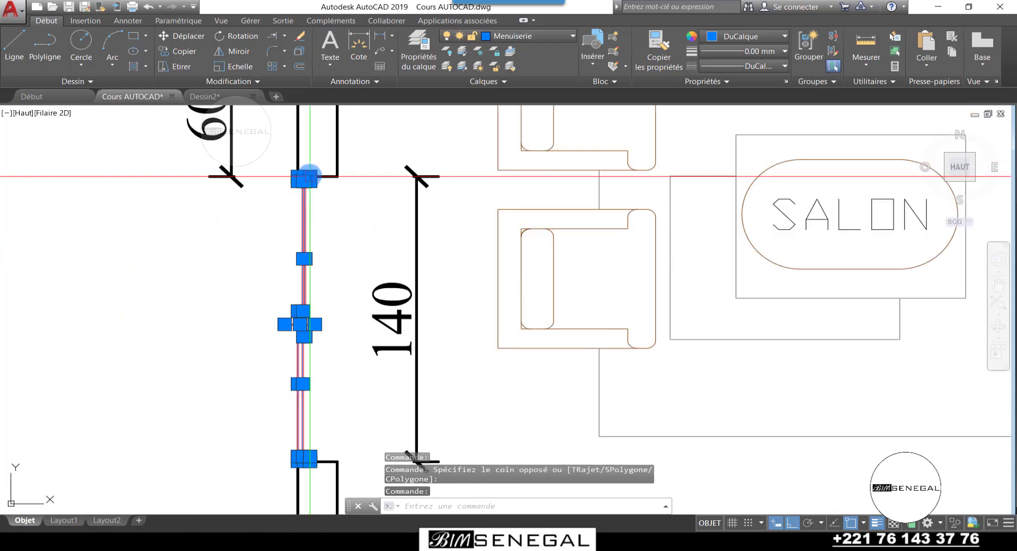
scroll(323, 172, "up", 3)
scroll(318, 193, "up", 3)
scroll(318, 288, "down", 3)
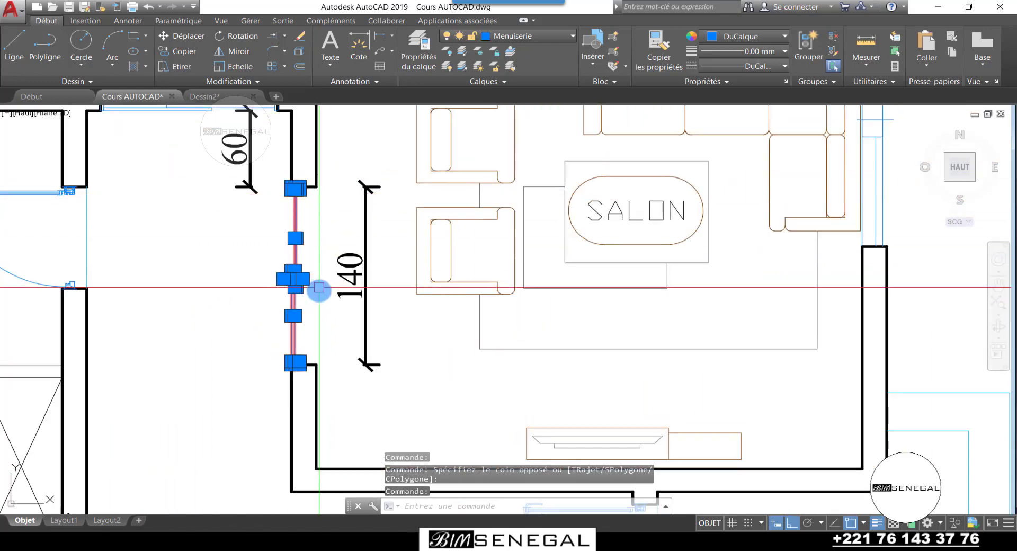
scroll(338, 252, "up", 3)
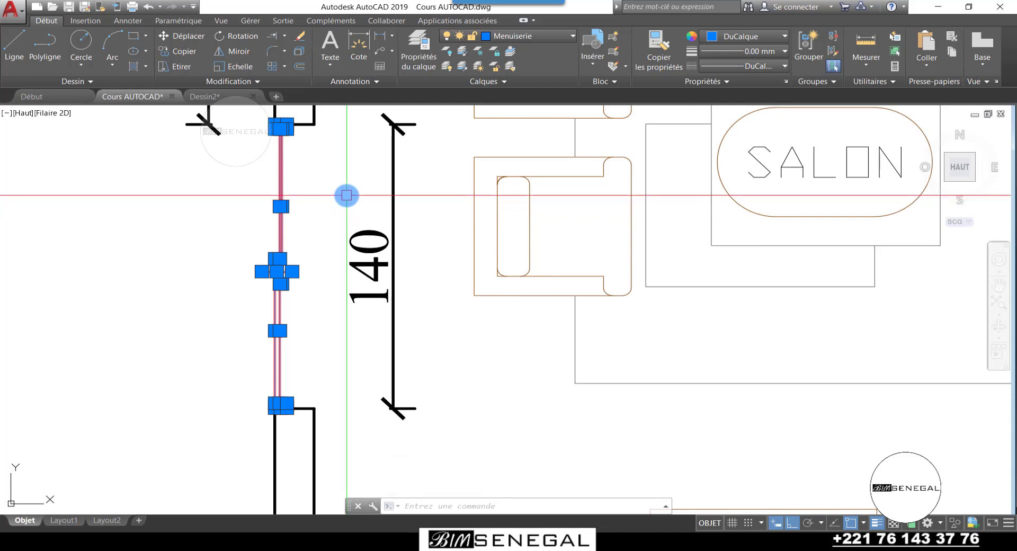
left_click(523, 38)
left_click(539, 154)
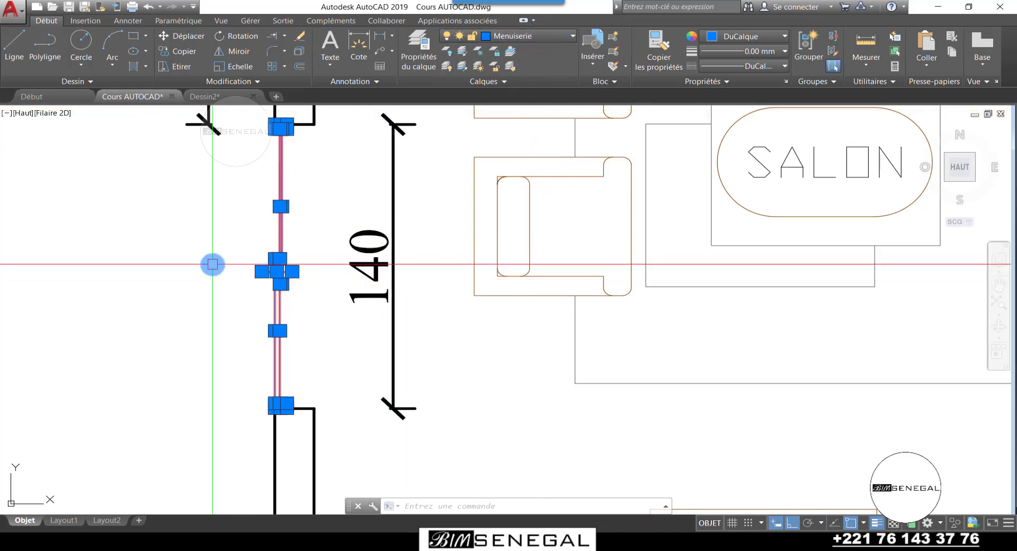
Define the selected door as block "Porte coulissante 140x220", with its base point at the outer wall corner on the opening's lower edge
type("BLOC")
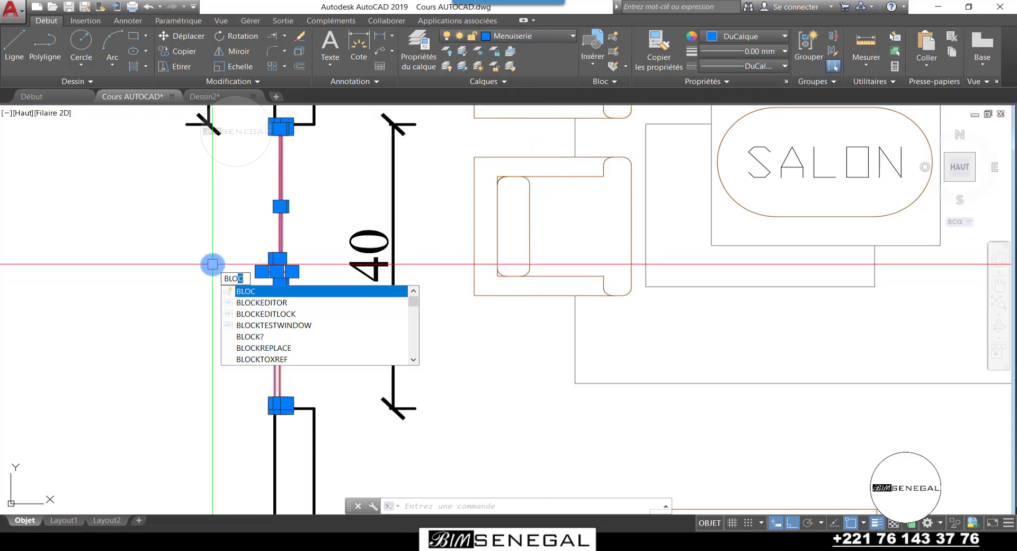
key("Return")
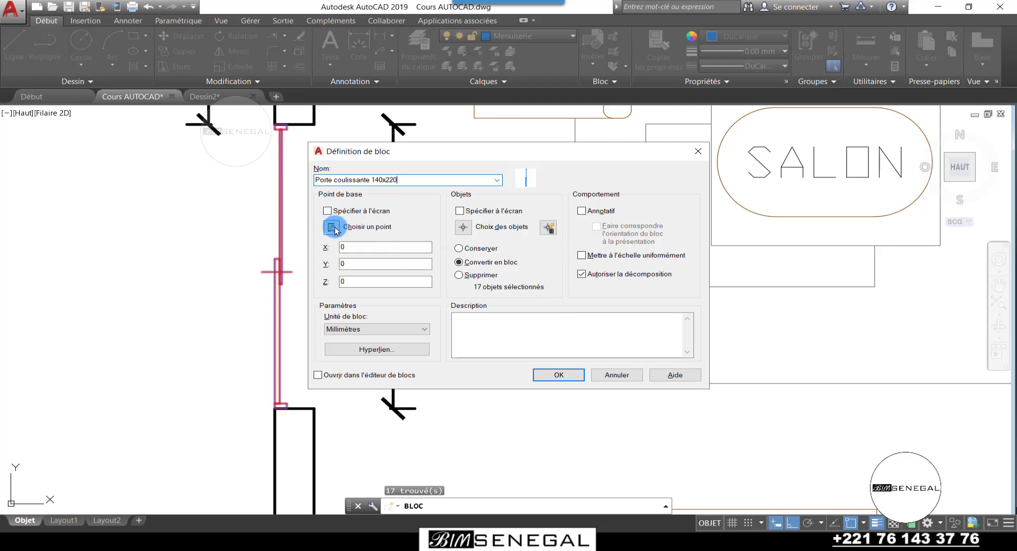
left_click(334, 227)
scroll(278, 270, "up", 4)
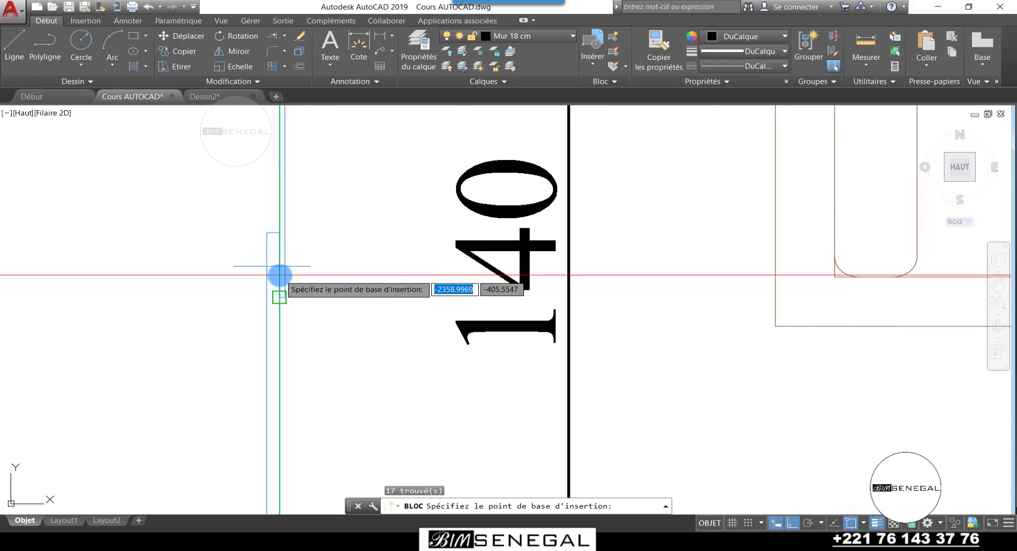
scroll(282, 252, "down", 3)
scroll(273, 260, "up", 5)
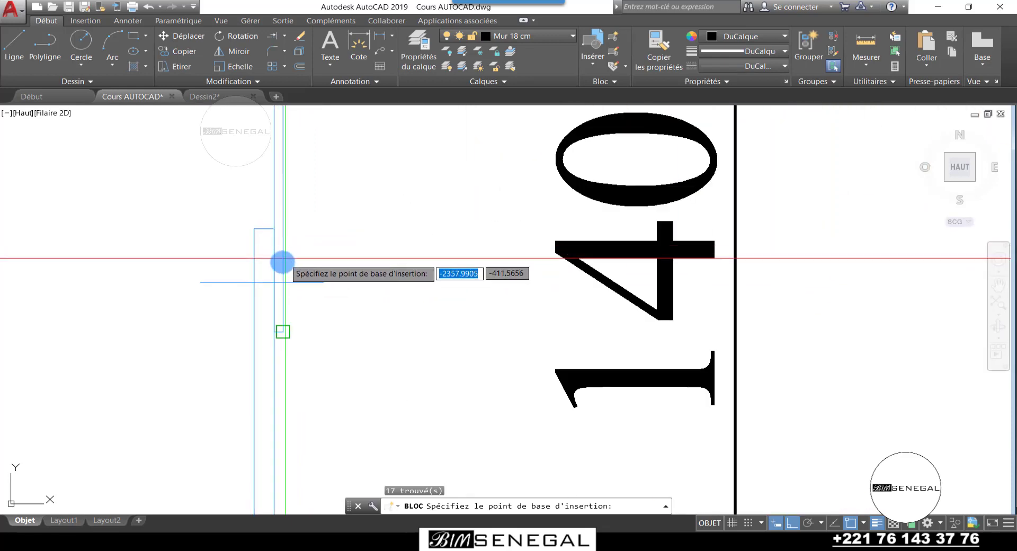
scroll(297, 297, "down", 4)
scroll(318, 358, "up", 4)
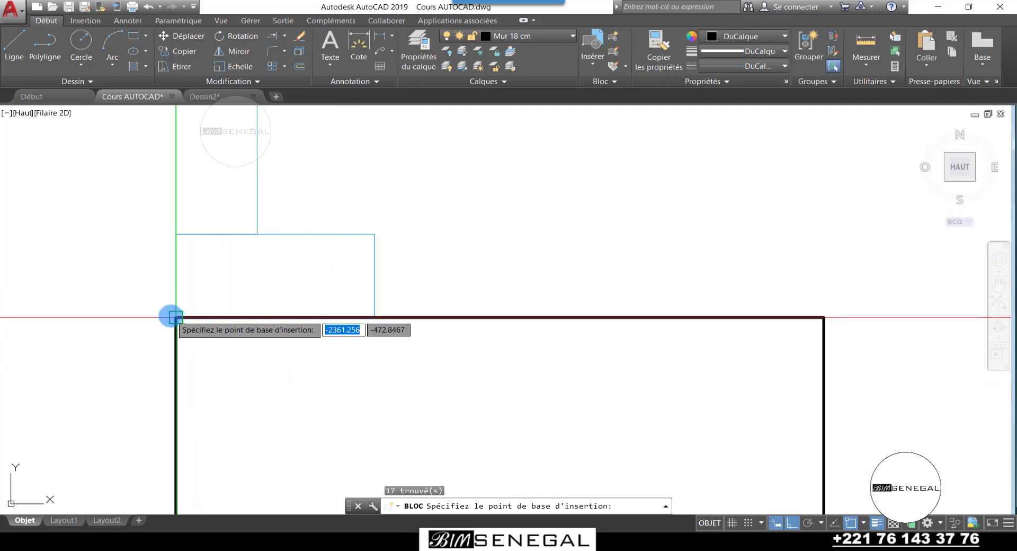
left_click(175, 318)
left_click(547, 375)
Copy the sliding door block from its lower outer corner into the matching corner of the redrawn salon's opening
scroll(379, 370, "down", 8)
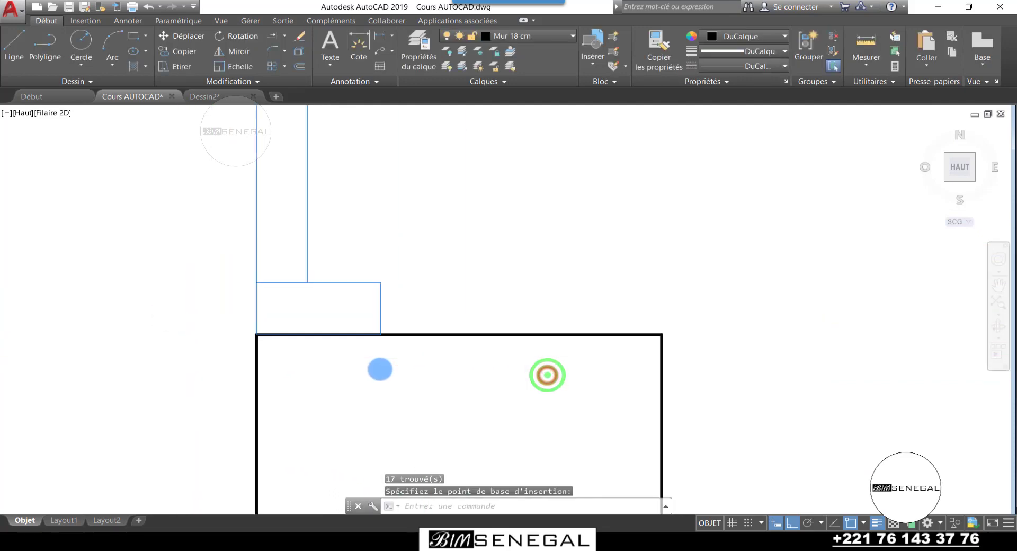
left_click(372, 298)
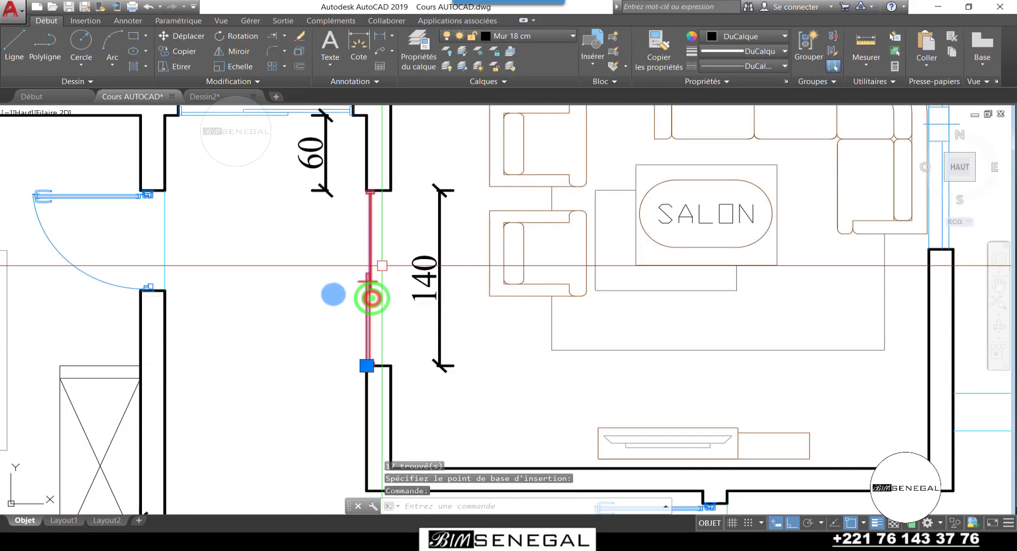
scroll(419, 284, "up", 2)
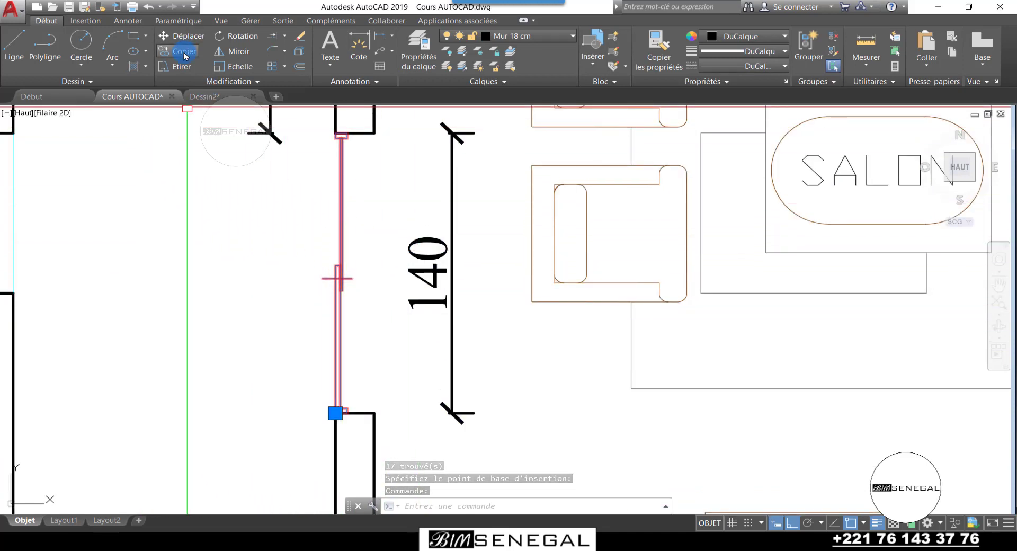
scroll(338, 421, "up", 8)
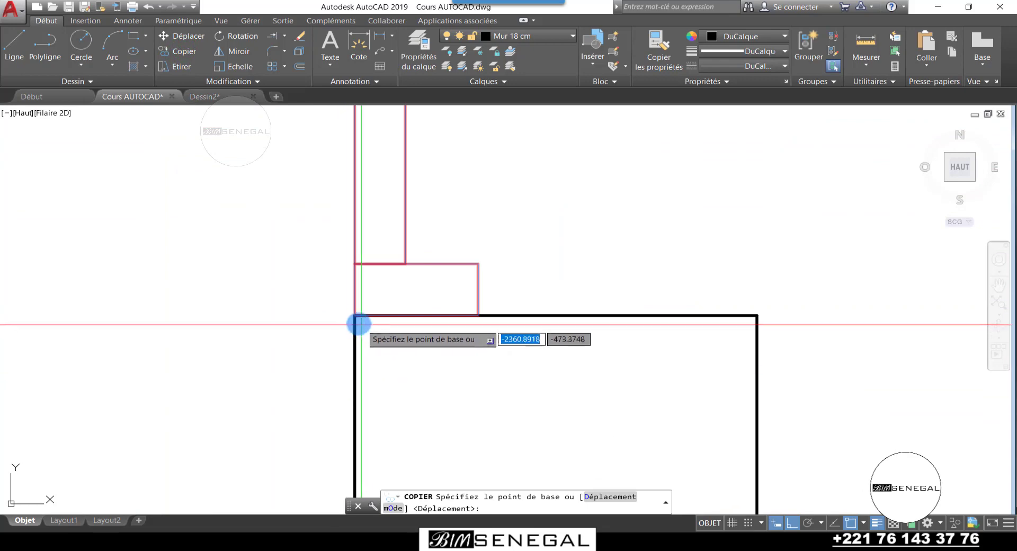
left_click(355, 316)
scroll(350, 315, "down", 6)
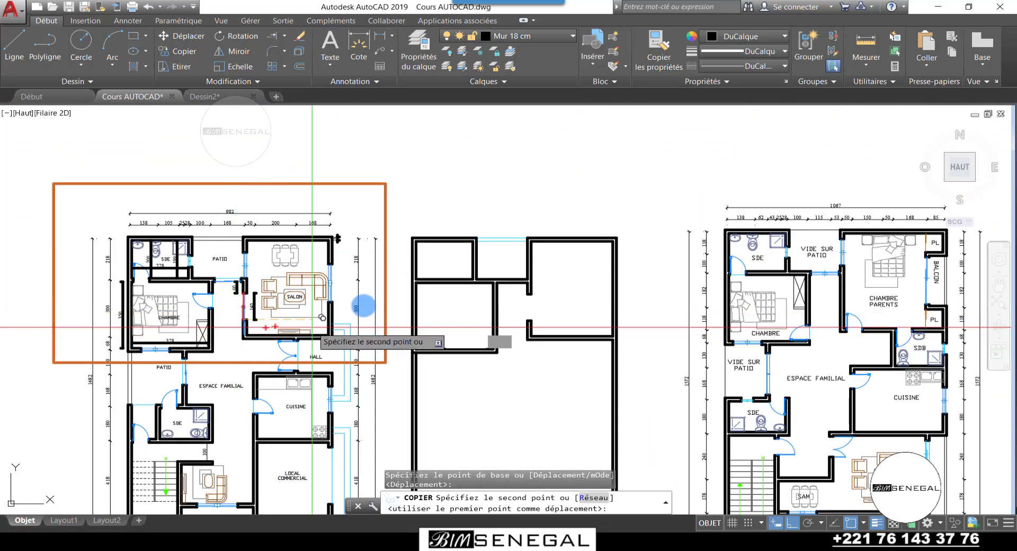
scroll(505, 325, "up", 8)
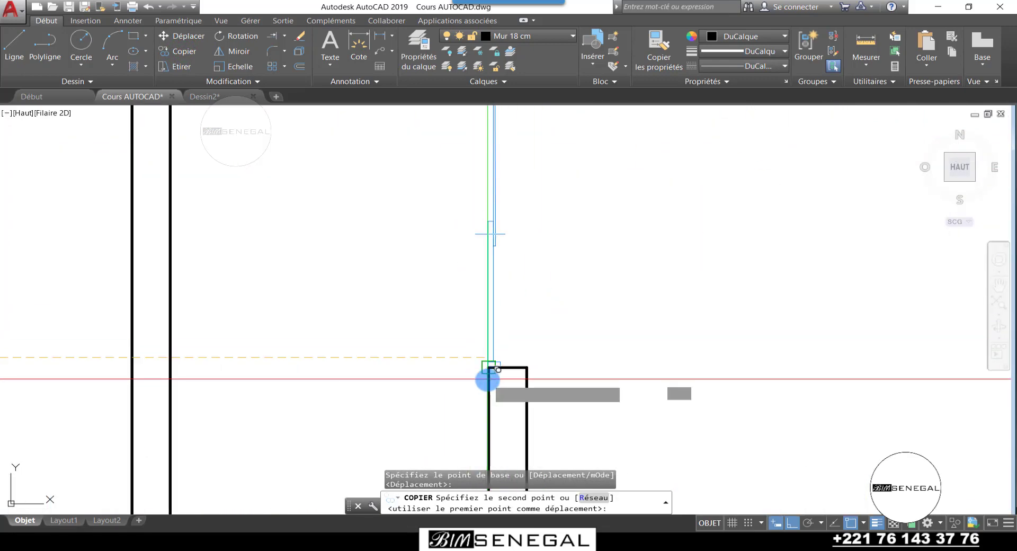
scroll(489, 364, "up", 4)
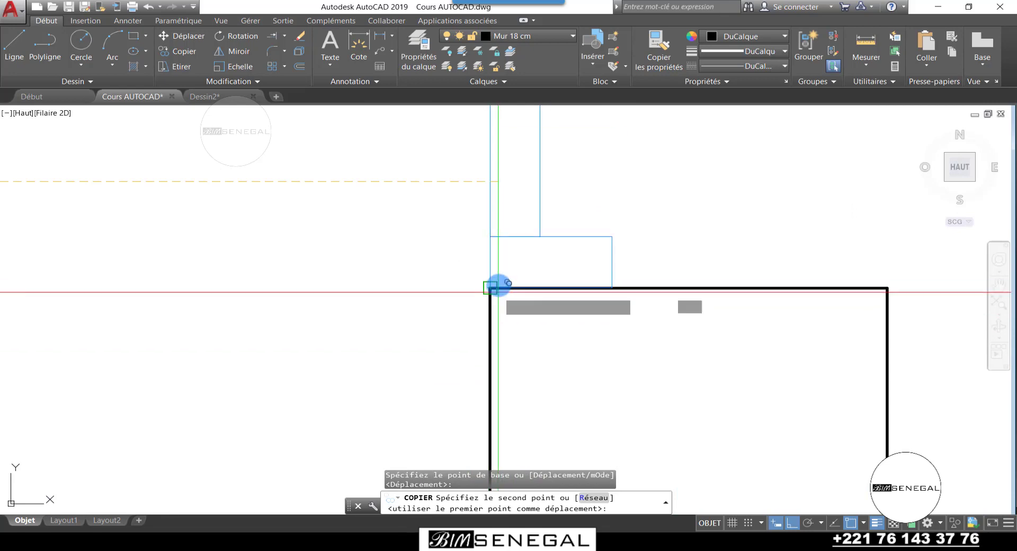
left_click(489, 287)
scroll(420, 371, "up", 4)
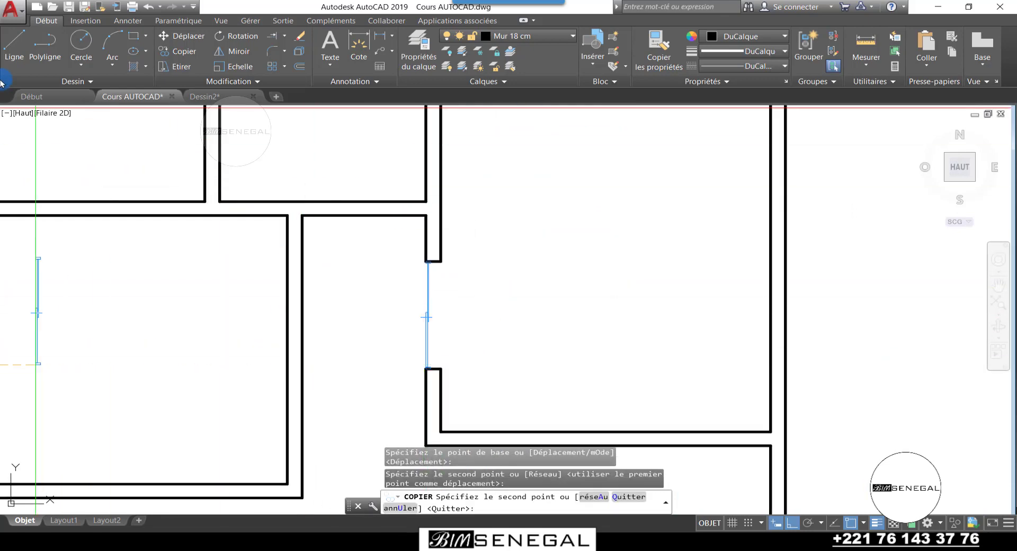
scroll(432, 295, "down", 4)
key("Escape")
key("Escape")
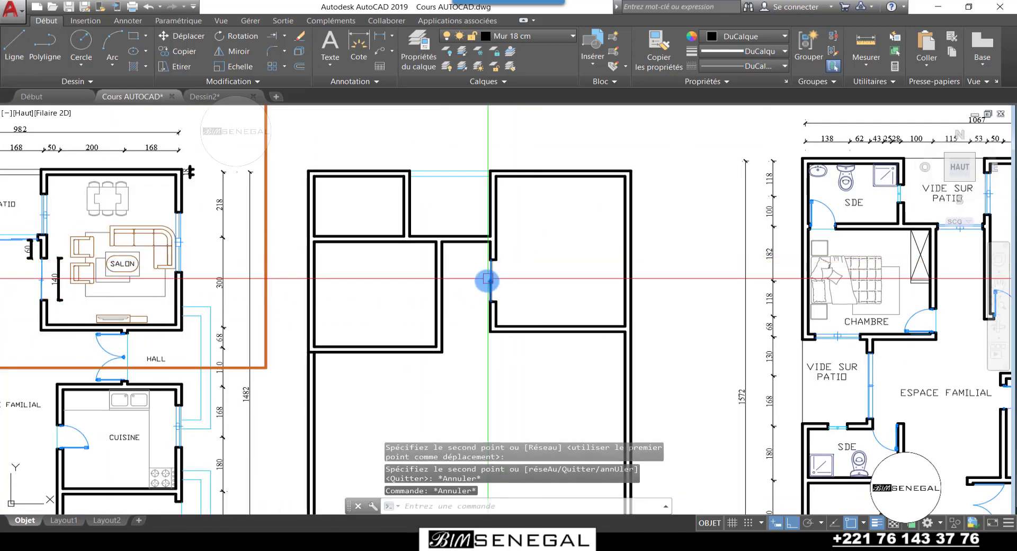
Explode the polyline that forms the inner face of the redrawn salon's upper and outer walls
scroll(487, 280, "up", 4)
scroll(516, 281, "down", 4)
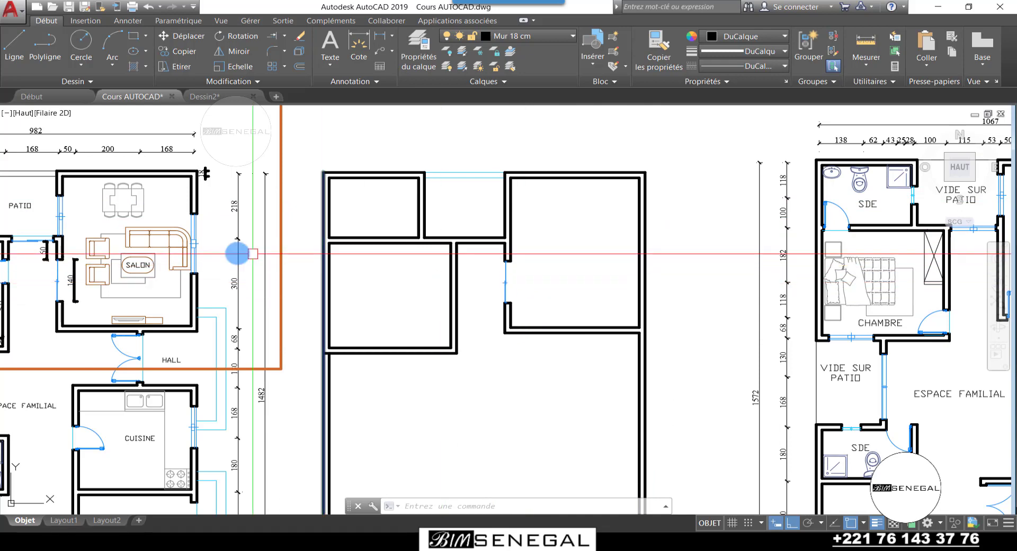
scroll(192, 241, "up", 4)
scroll(260, 286, "down", 4)
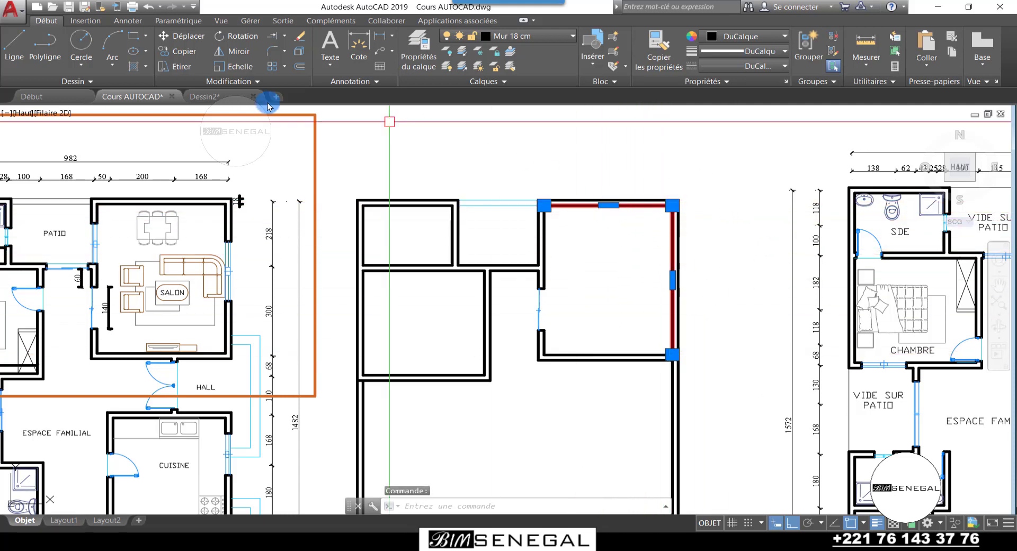
left_click(295, 57)
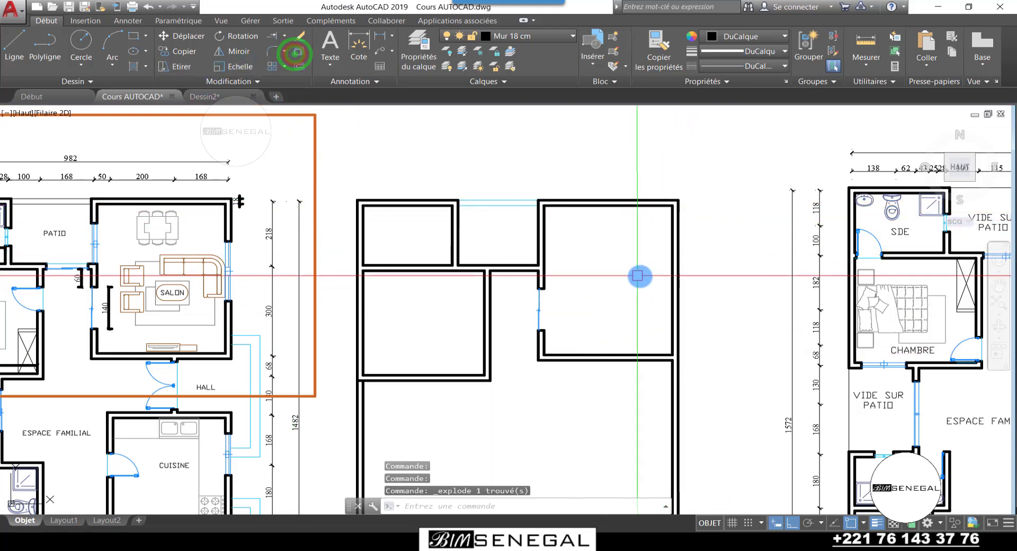
Add a vertical linear dimension to the window opening in the reference salon's outer wall
scroll(184, 265, "up", 2)
scroll(185, 265, "up", 2)
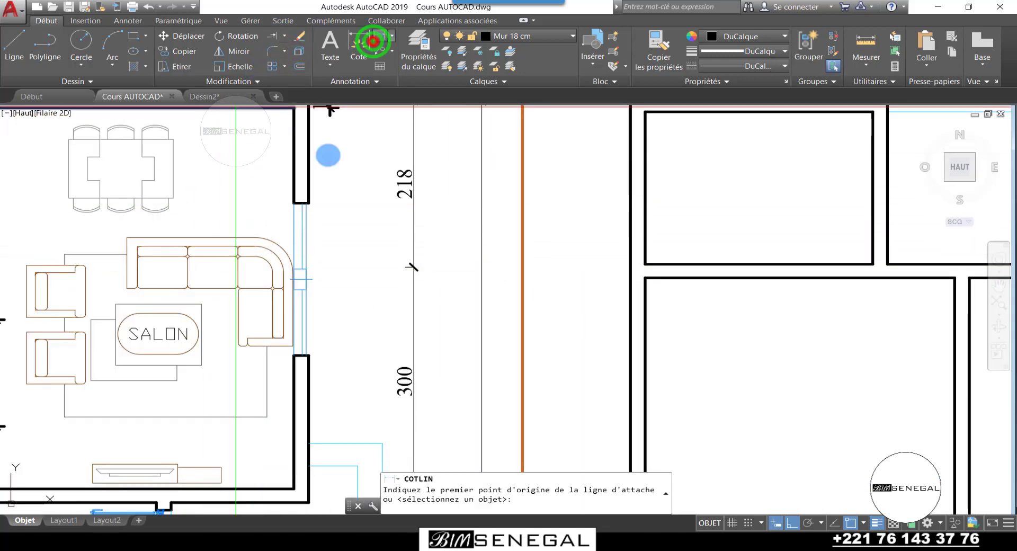
left_click(308, 202)
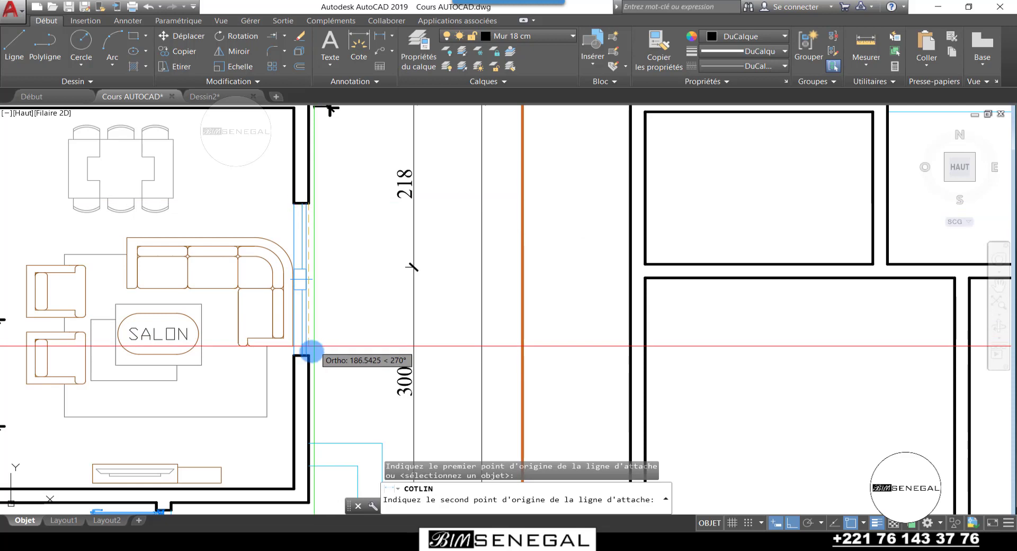
left_click(308, 353)
left_click(358, 240)
scroll(371, 246, "up", 3)
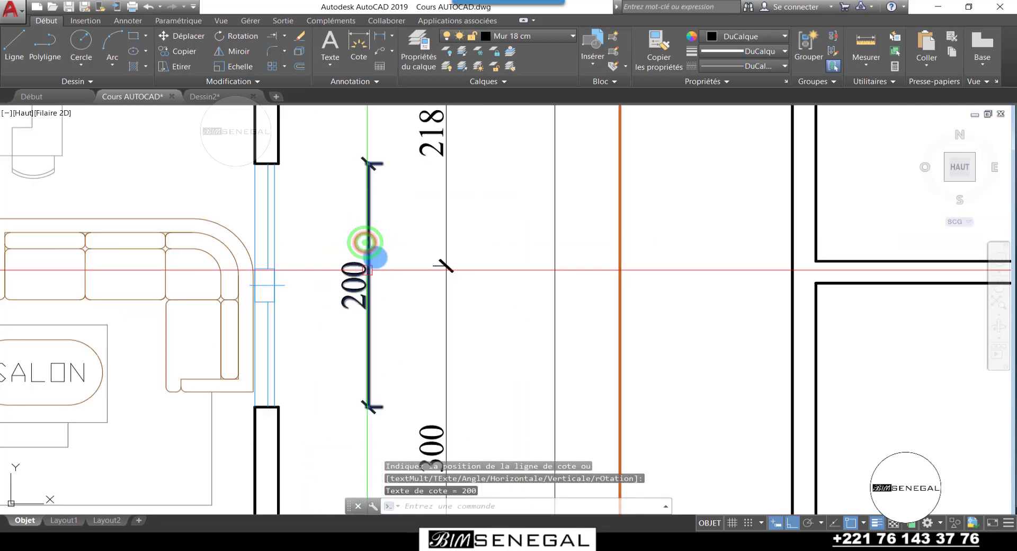
Assign the salon window's new dimension to the COTATION layer
left_click(381, 234)
left_click(351, 218)
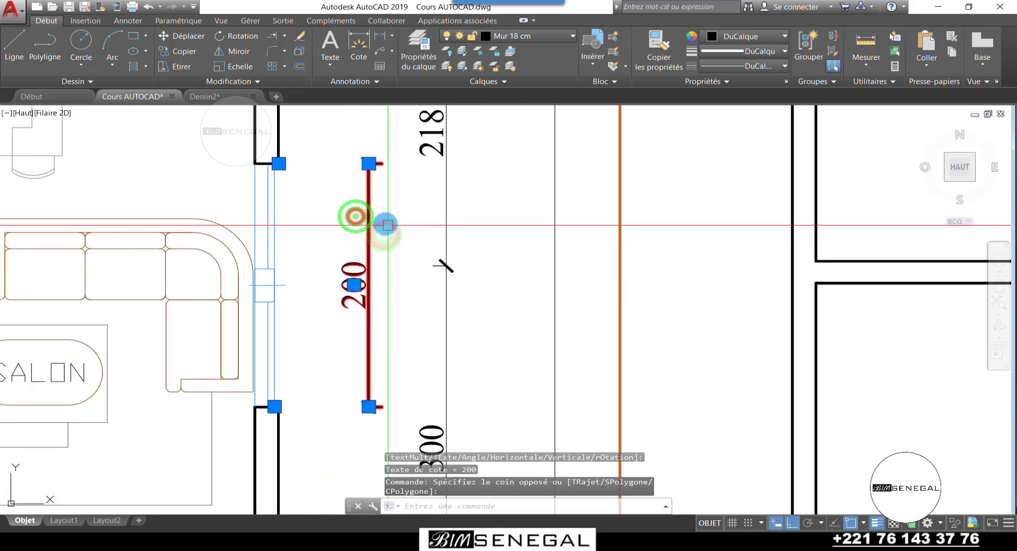
left_click(523, 38)
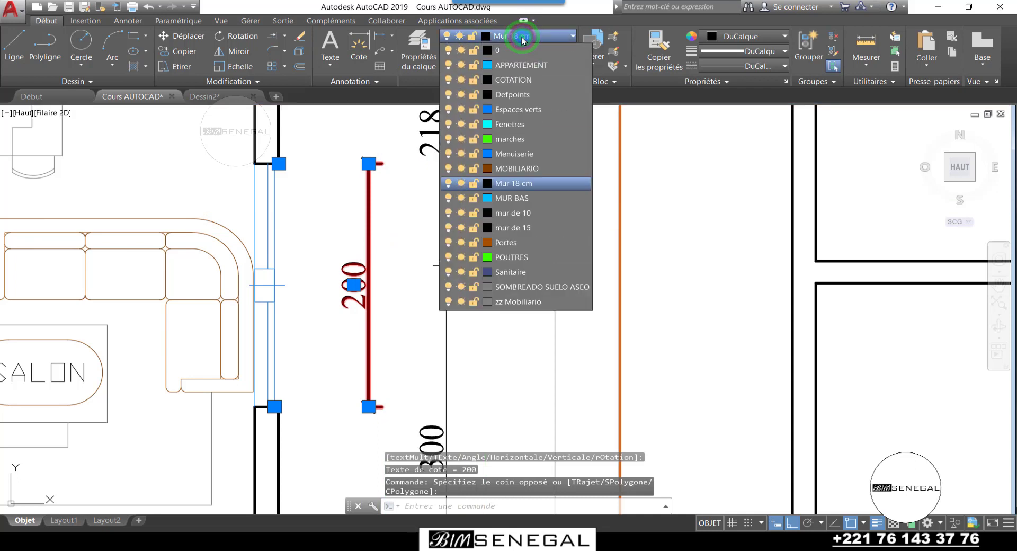
left_click(518, 80)
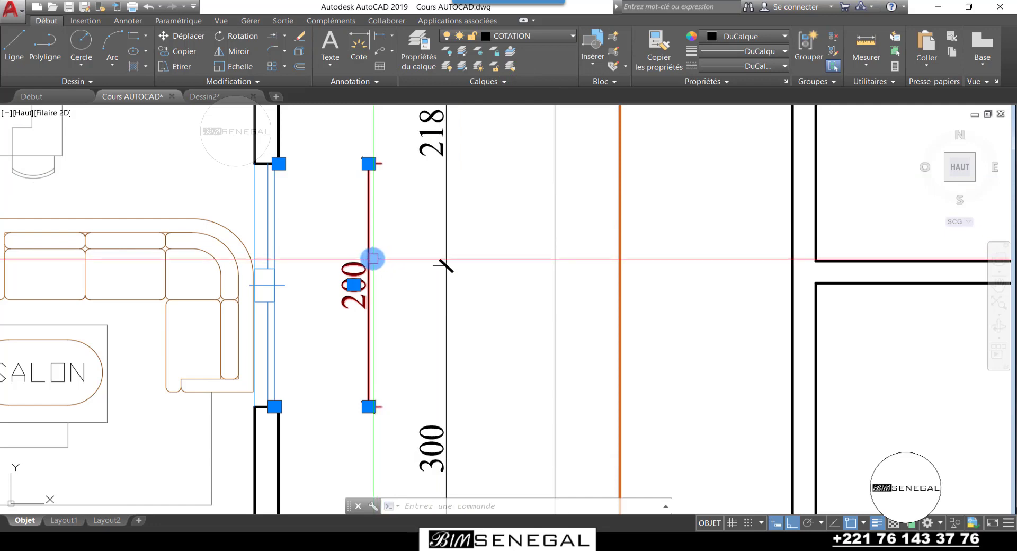
Select the 18 cm wall-thickness dimension at the reference salon's upper corner and all similar dimensions, and assign them to the COTATION layer
key("Escape")
scroll(371, 258, "down", 4)
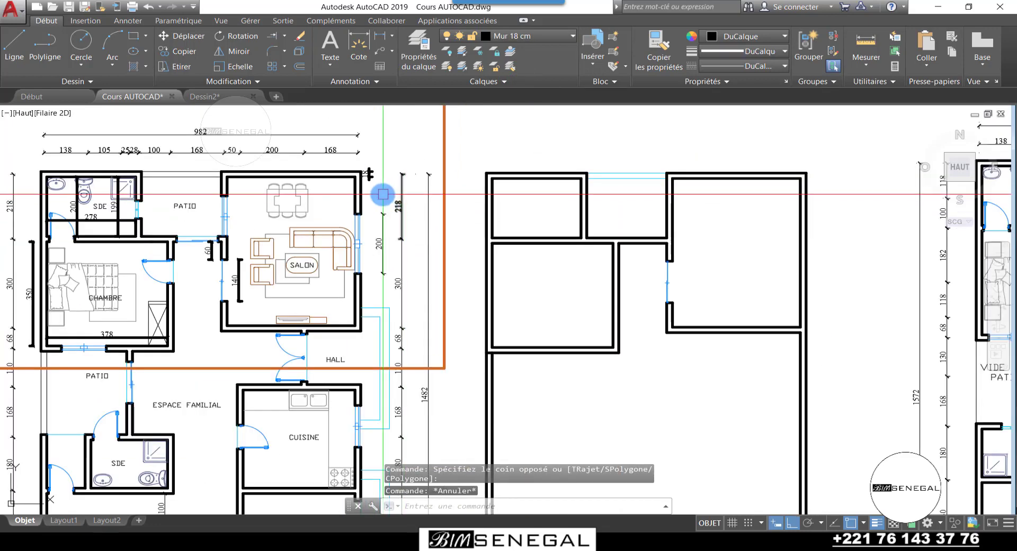
scroll(382, 193, "up", 4)
left_click(380, 195)
left_click(357, 141)
scroll(424, 177, "down", 3)
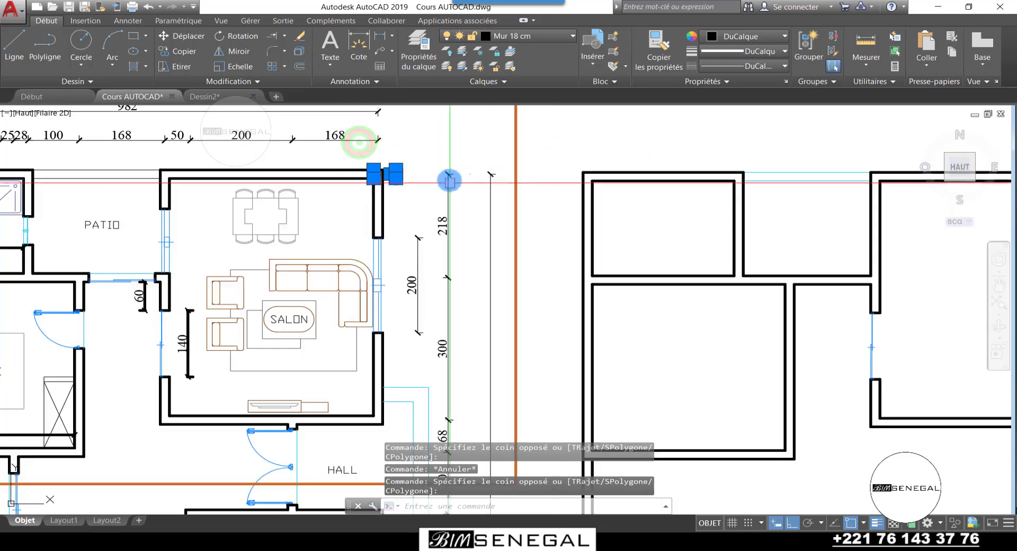
scroll(426, 182, "up", 3)
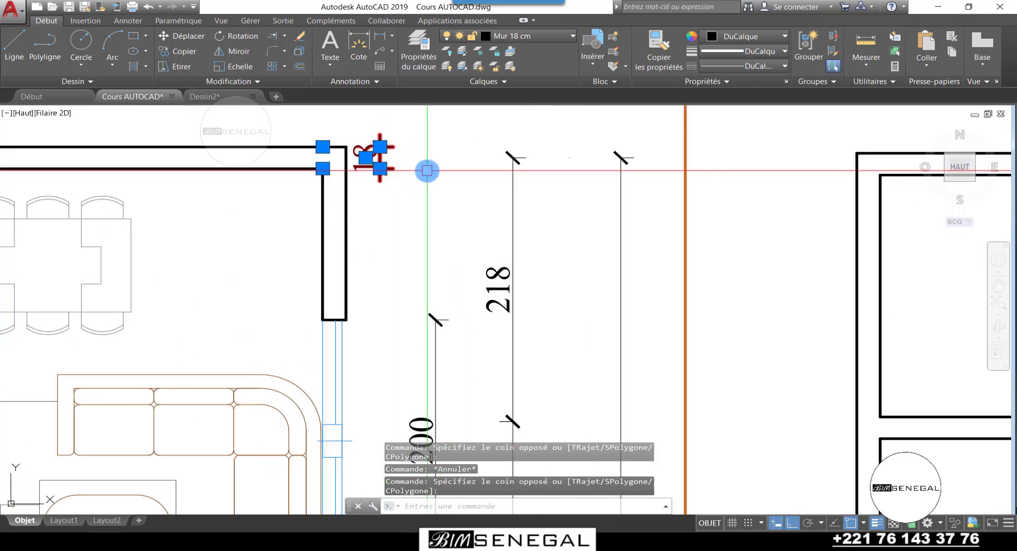
right_click(426, 170)
left_click(565, 394)
scroll(547, 149, "down", 8)
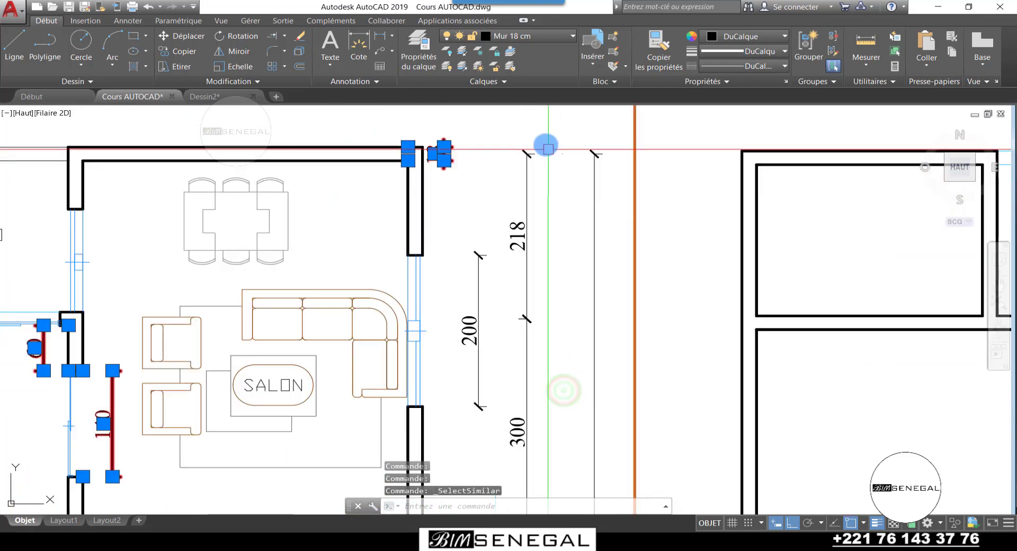
scroll(326, 285, "up", 8)
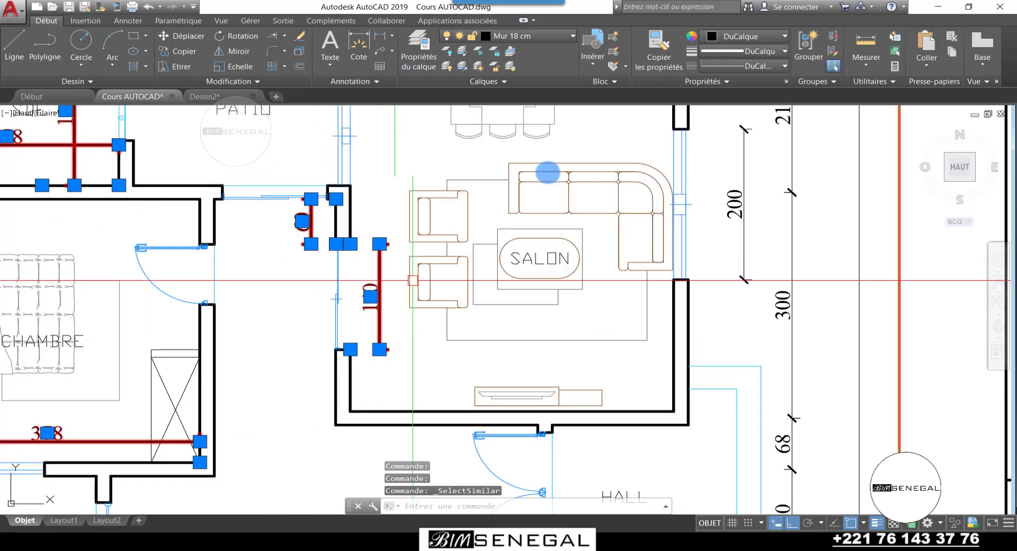
left_click(562, 40)
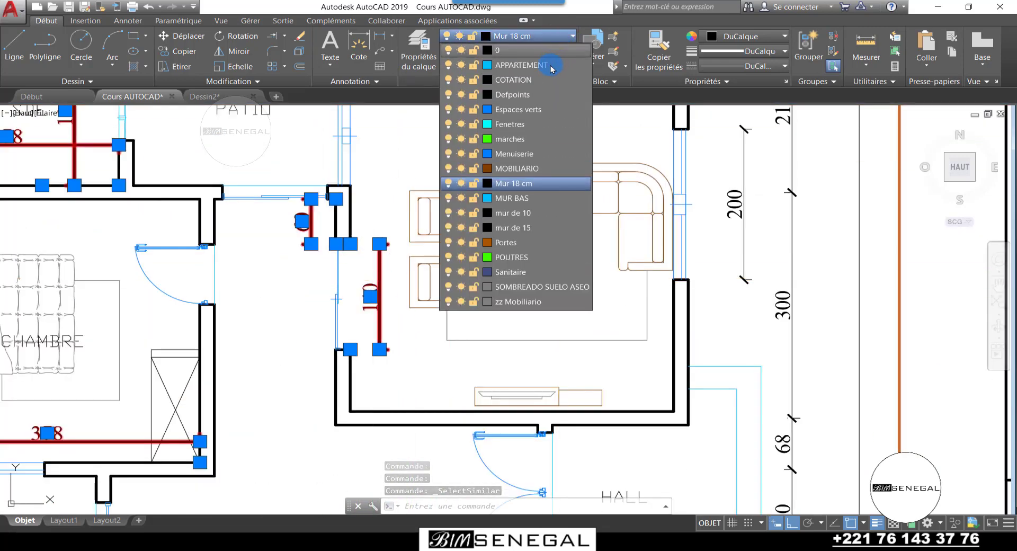
left_click(521, 79)
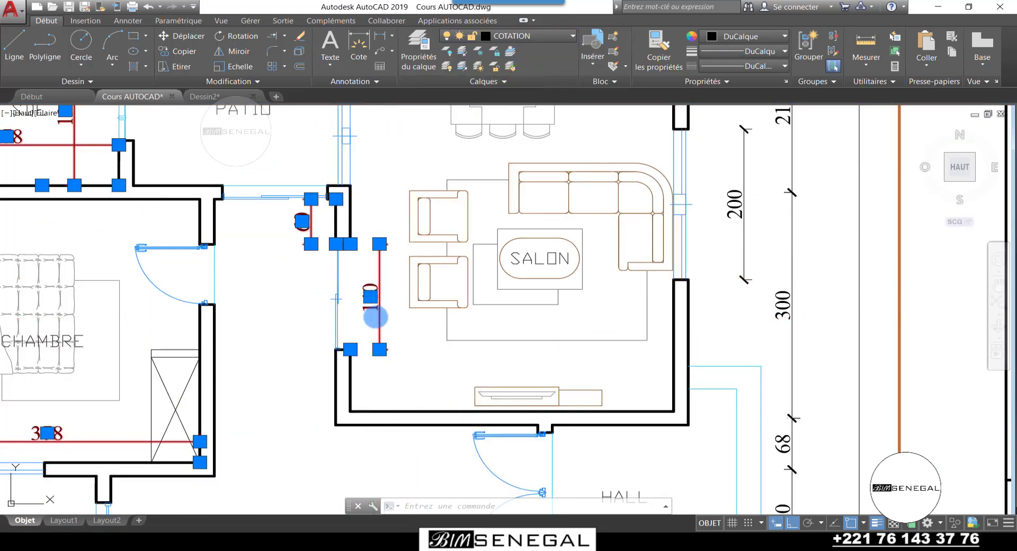
key("Escape")
Examine the dimensions across the reference plan and compare the salon's outer-wall window with the redrawn salon
scroll(372, 307, "up", 5)
scroll(372, 307, "down", 5)
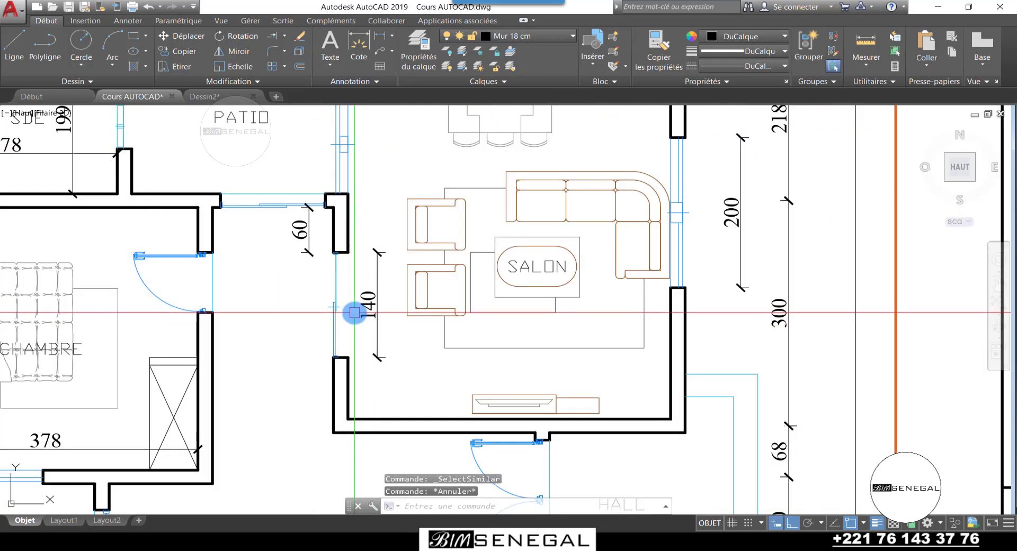
scroll(449, 236, "down", 5)
scroll(298, 142, "up", 3)
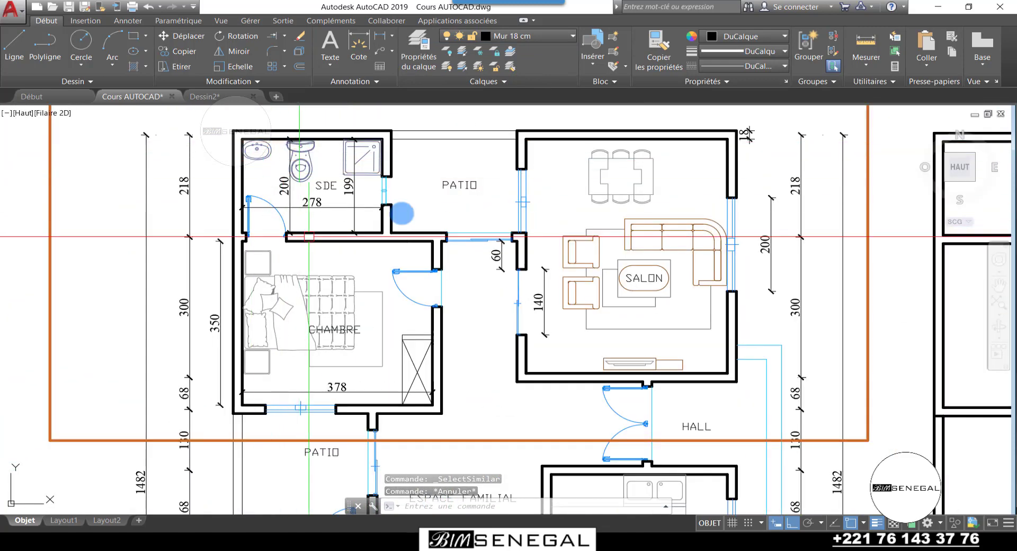
scroll(310, 229, "down", 2)
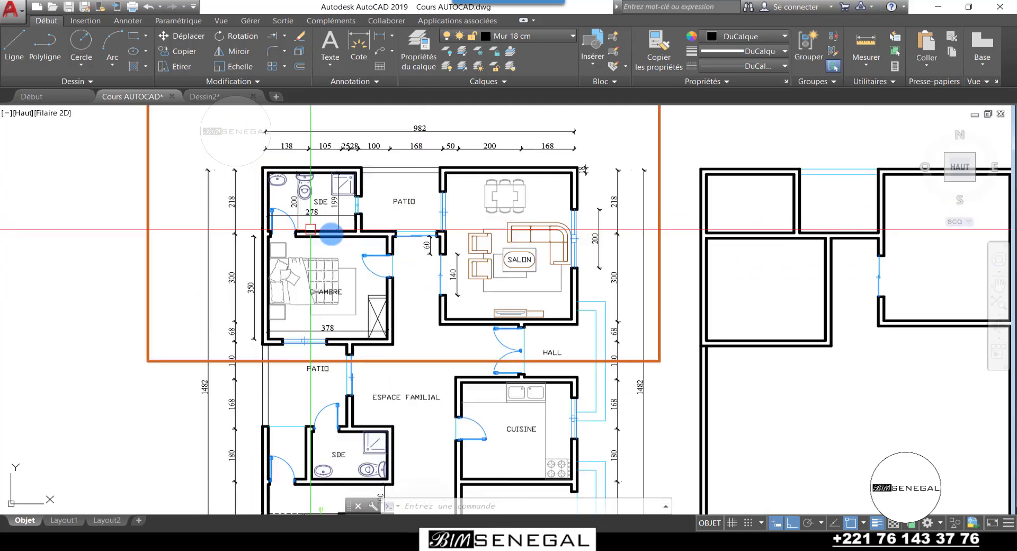
scroll(310, 229, "down", 2)
scroll(625, 238, "up", 7)
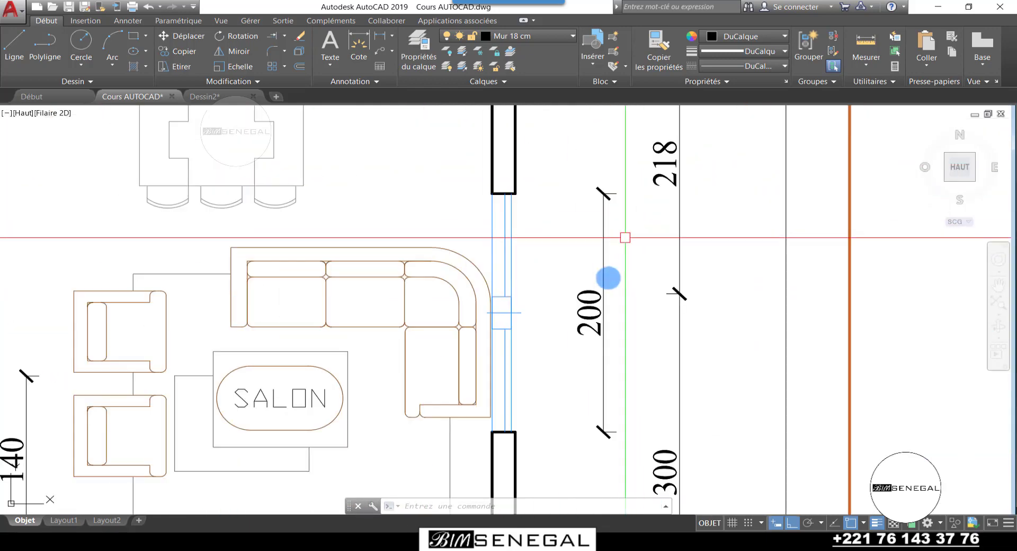
scroll(534, 309, "down", 4)
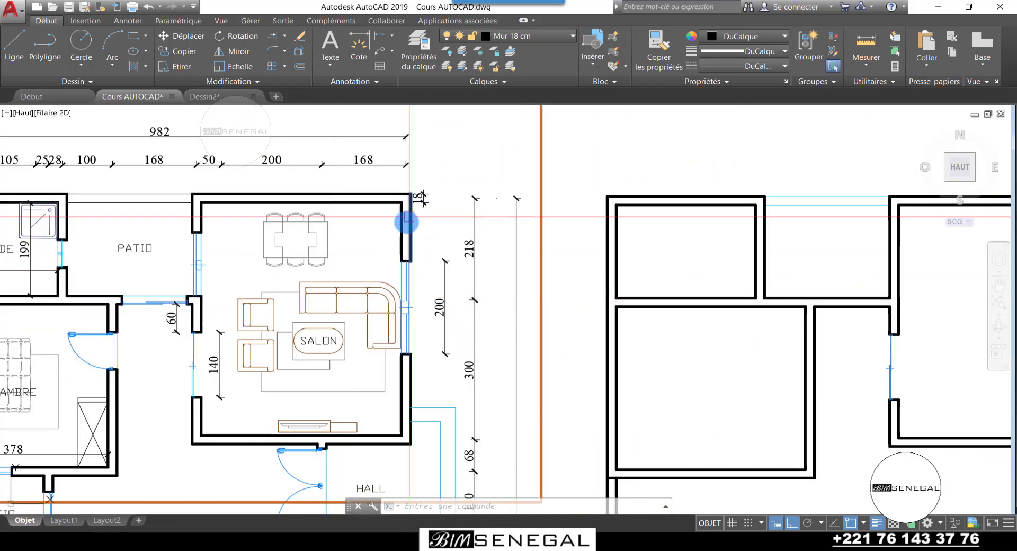
scroll(656, 249, "down", 5)
scroll(656, 250, "up", 4)
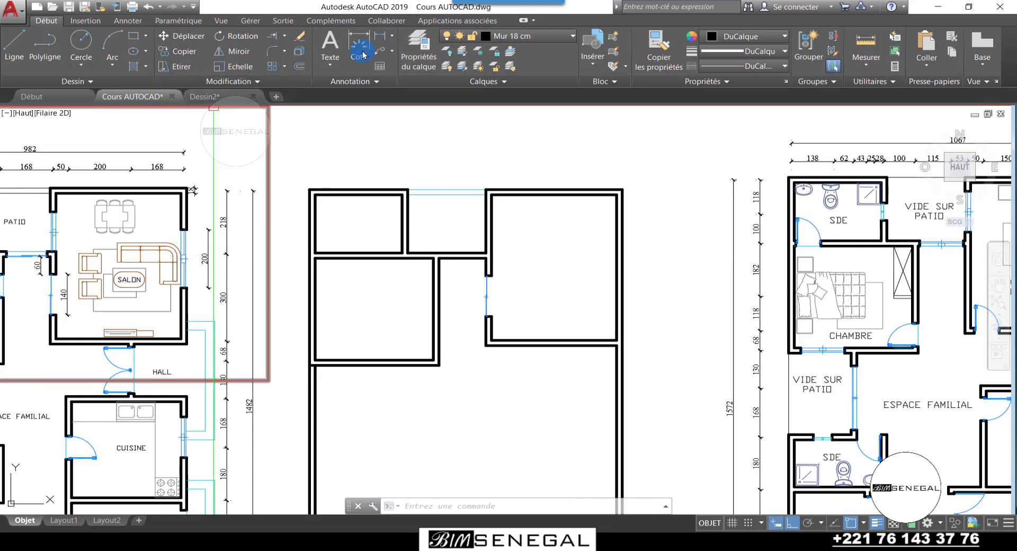
Draw a line across the redrawn salon's outer wall, from the midpoint of its inner face to its outer face
left_click(17, 50)
scroll(704, 261, "up", 3)
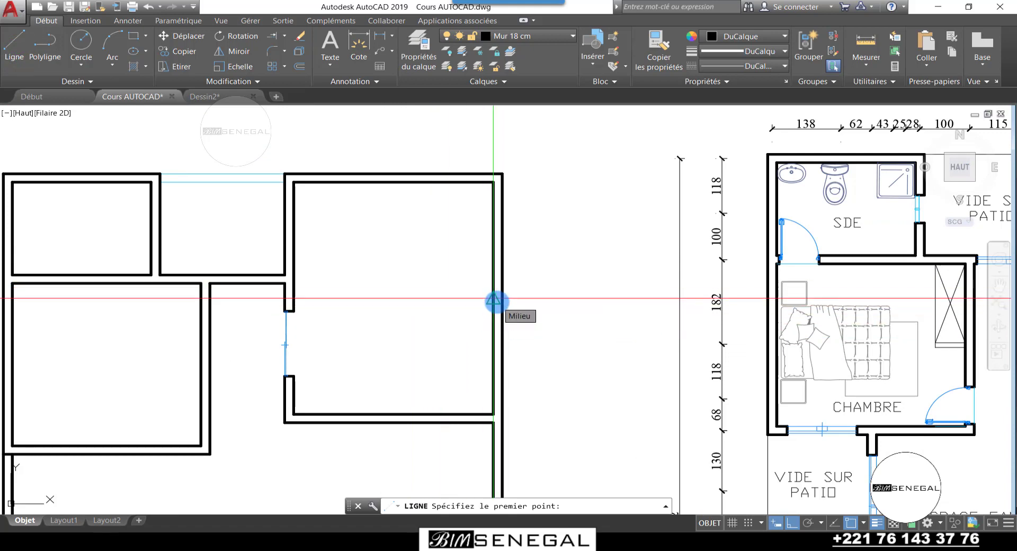
left_click(497, 302)
scroll(496, 301, "up", 4)
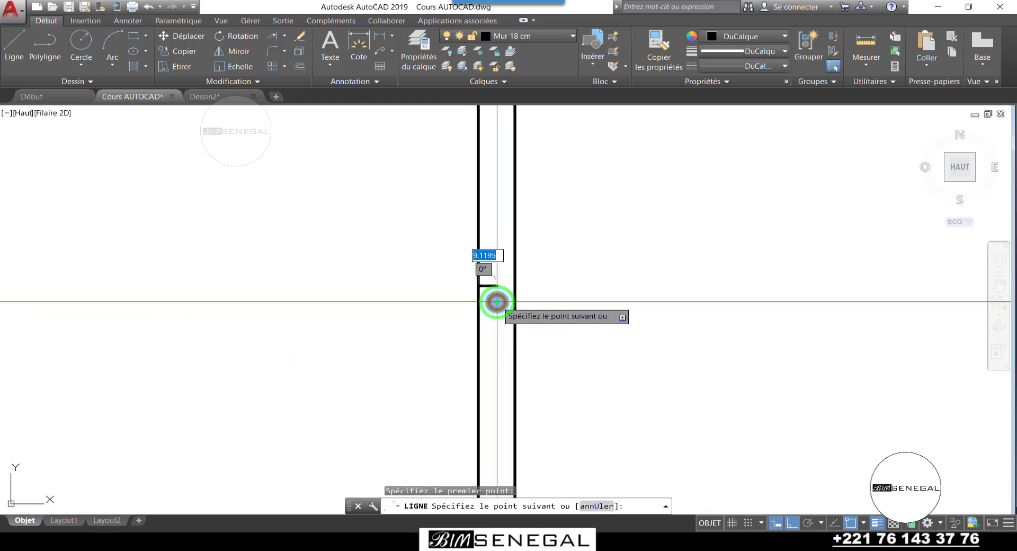
scroll(517, 289, "down", 6)
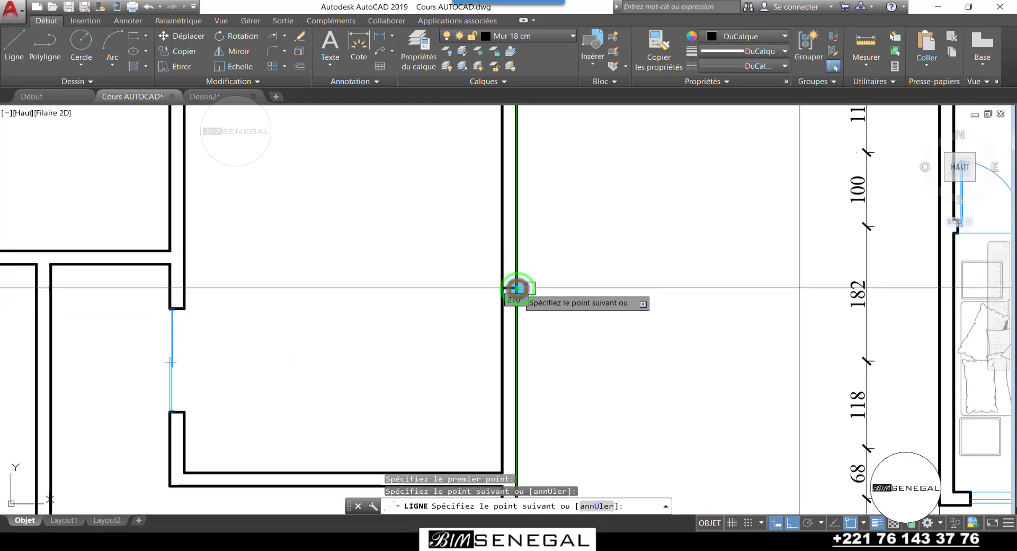
key("Escape")
Copy the line across the salon's outer wall 100 cm upward and 100 cm downward as the window's jambs
scroll(494, 285, "up", 6)
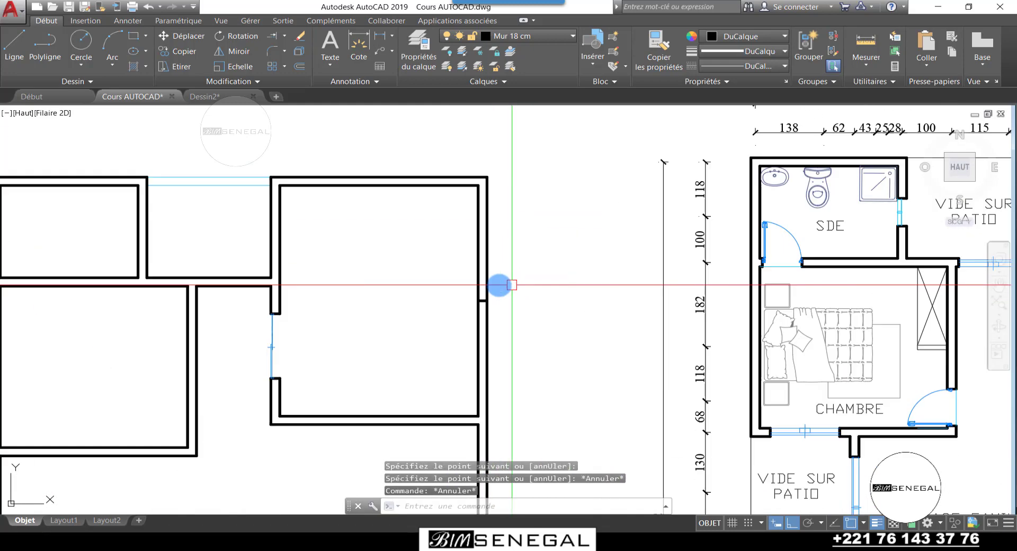
scroll(475, 211, "down", 5)
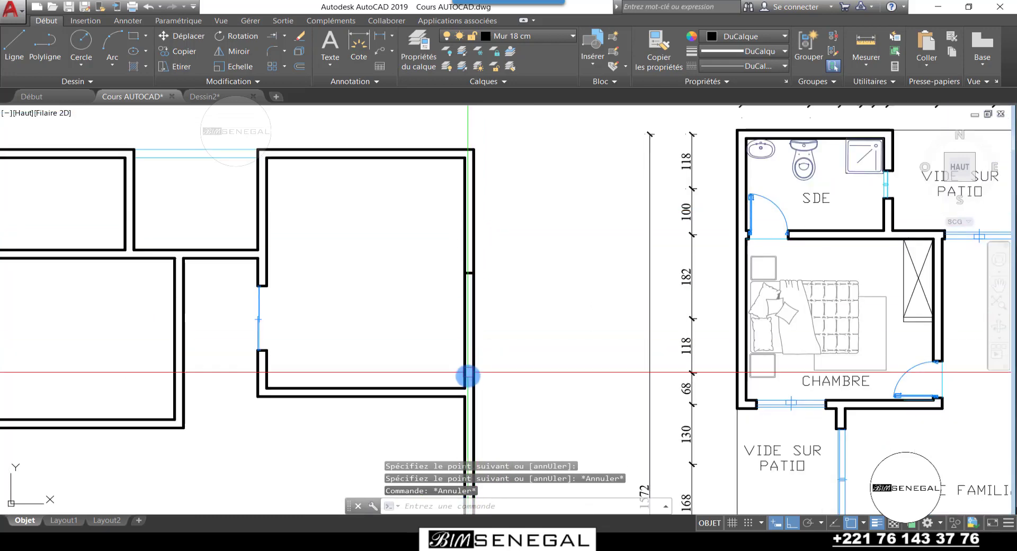
scroll(247, 207, "up", 5)
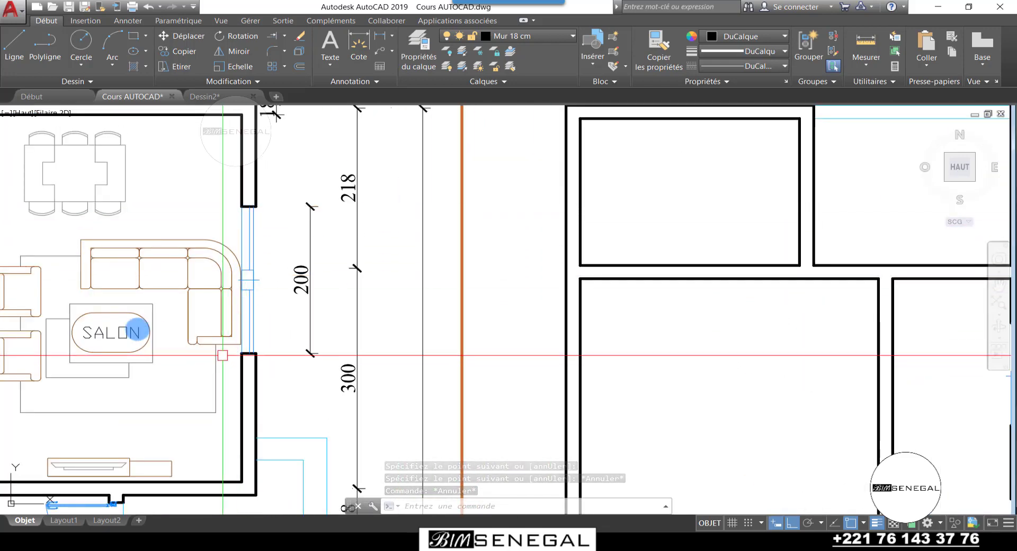
scroll(651, 336, "down", 4)
scroll(531, 268, "up", 6)
left_click(599, 375)
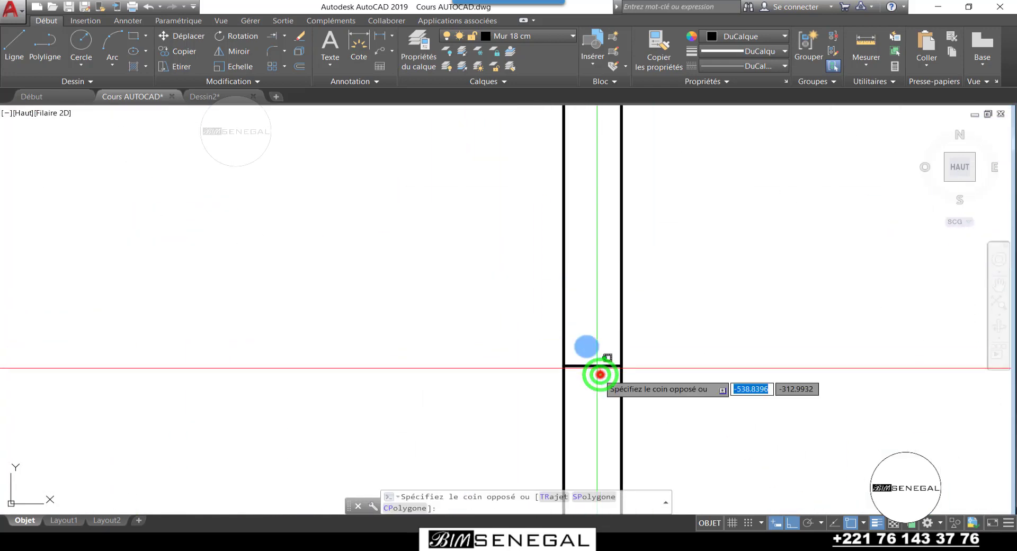
left_click(578, 332)
scroll(409, 241, "down", 8)
scroll(479, 275, "up", 2)
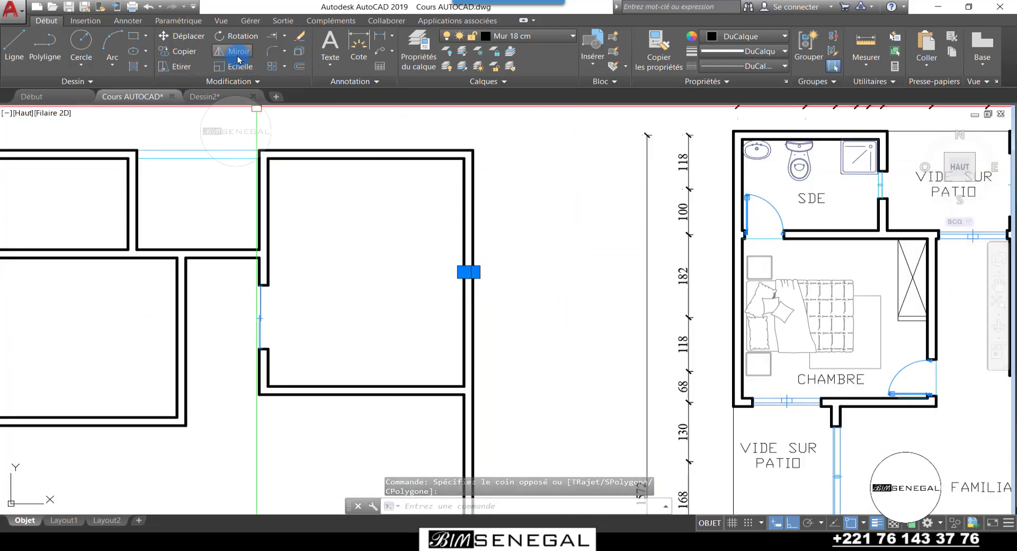
left_click(188, 55)
scroll(529, 234, "up", 6)
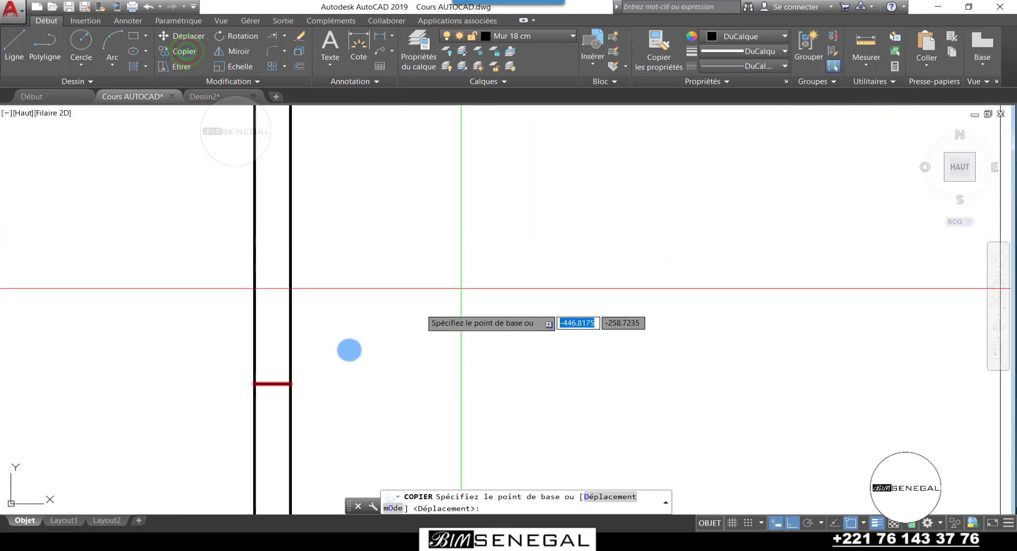
left_click(290, 386)
scroll(290, 386, "down", 4)
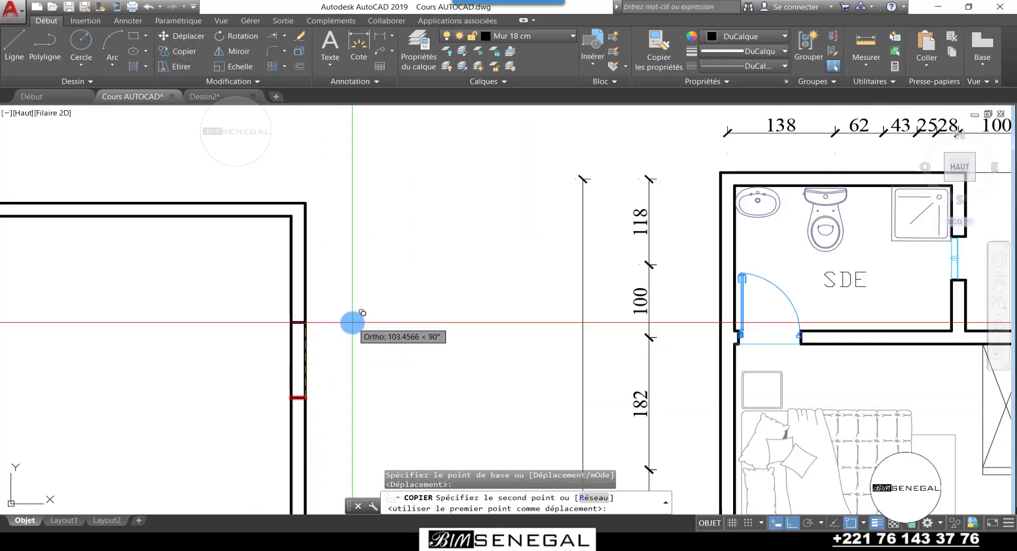
key("Return")
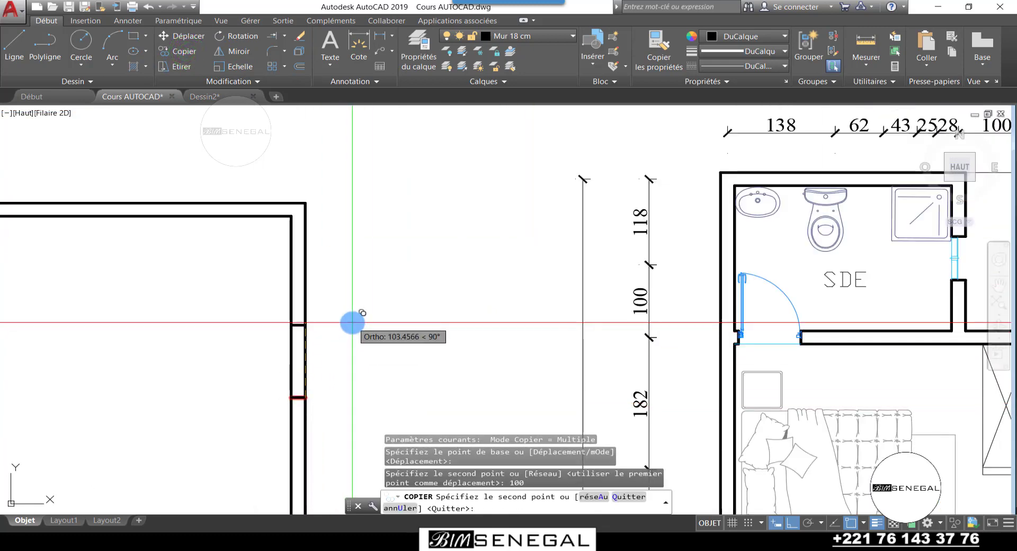
scroll(355, 264, "down", 4)
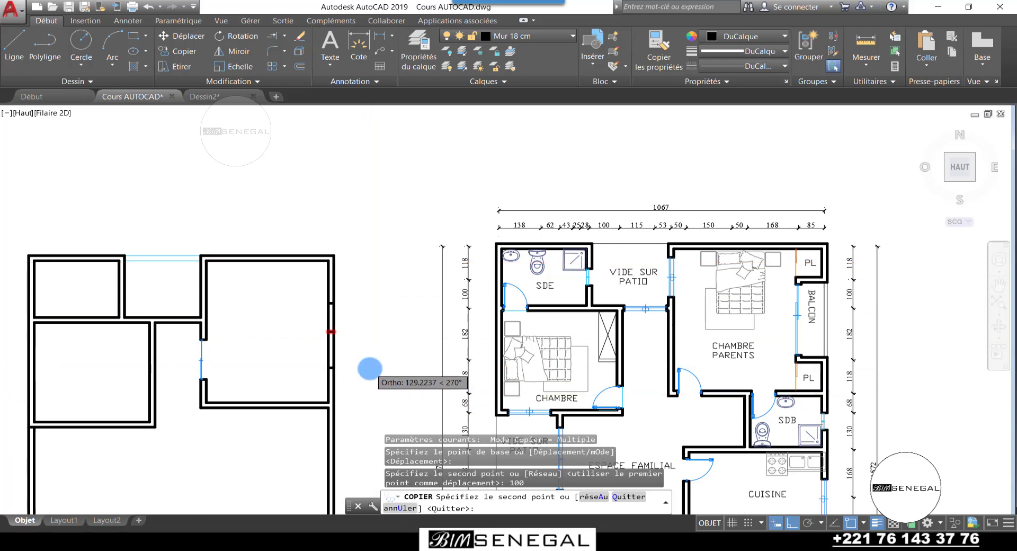
scroll(371, 371, "up", 2)
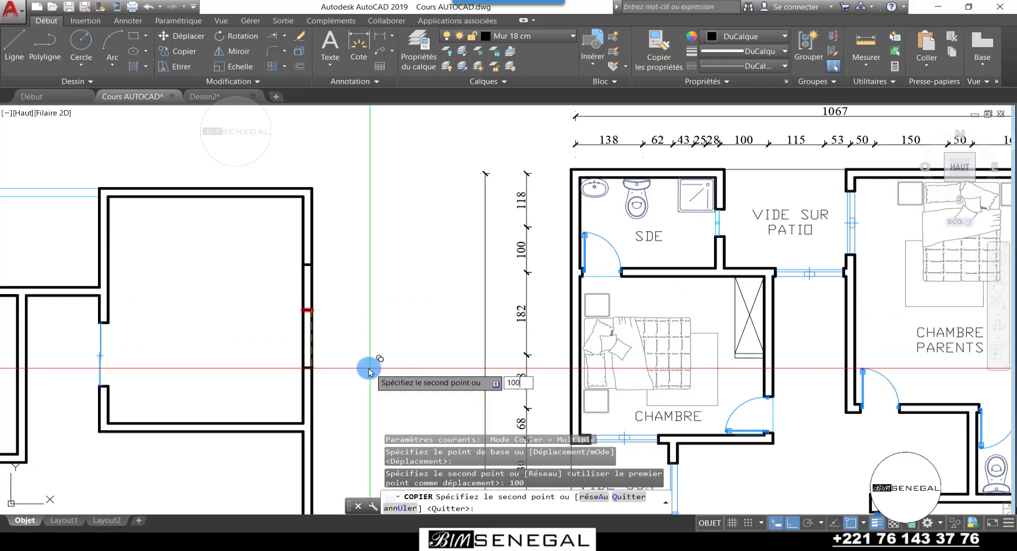
key("Escape")
Trim both faces of the redrawn salon's outer wall between the two jamb lines to open the window
scroll(255, 324, "up", 2)
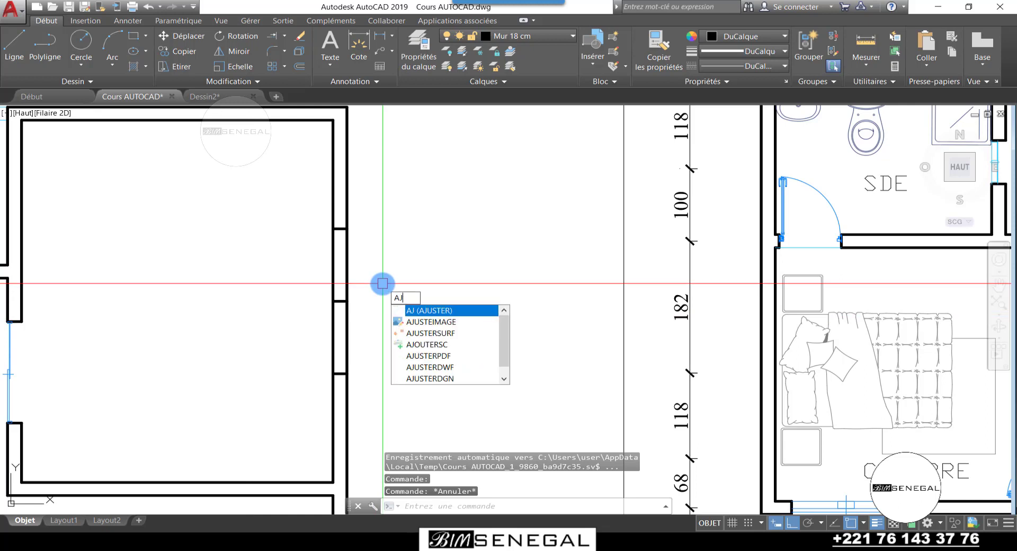
key("Return")
left_click(398, 320)
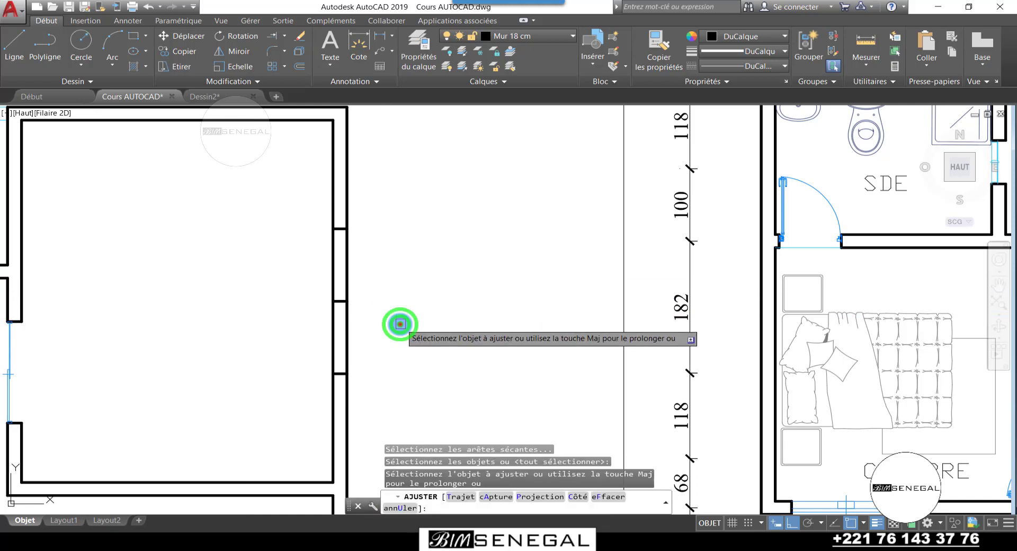
left_click(267, 271)
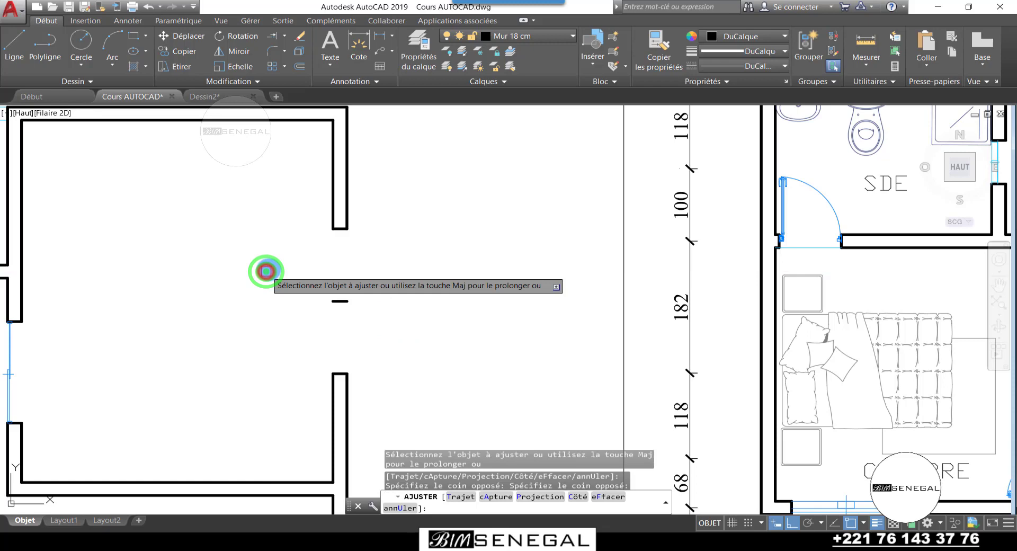
key("Escape")
Erase the leftover midpoint line in the redrawn salon's window opening
left_click(392, 318)
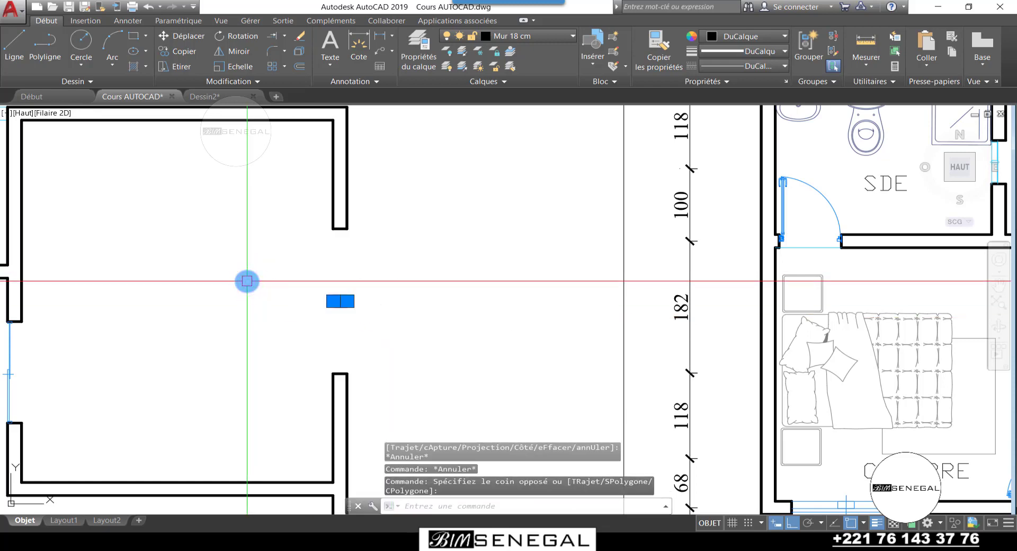
left_click(246, 281)
key("Delete")
Define all parts of the reference salon's outer-wall window as block "Fenetre 200x120", with its base point at the opening's lower inner corner
scroll(404, 255, "down", 6)
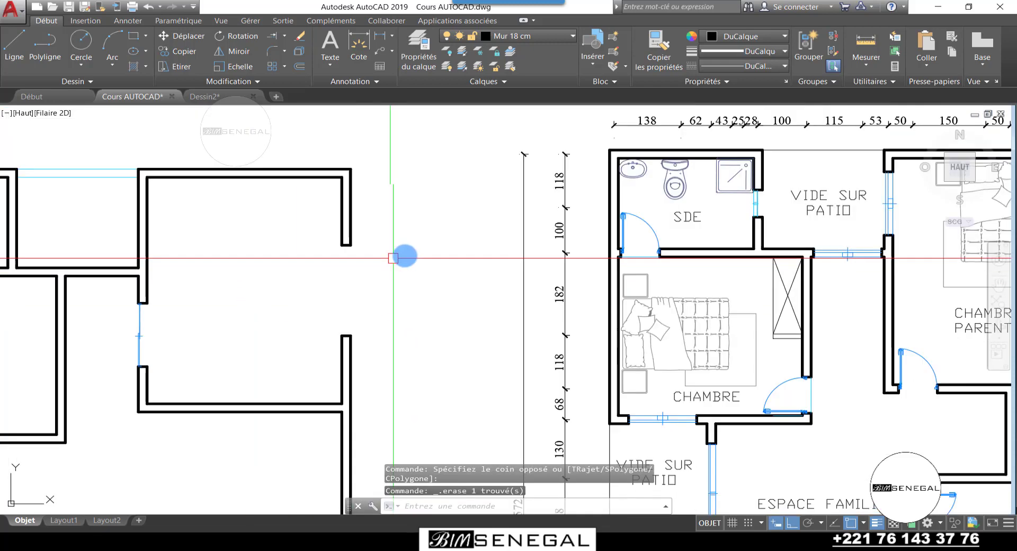
scroll(295, 257, "up", 10)
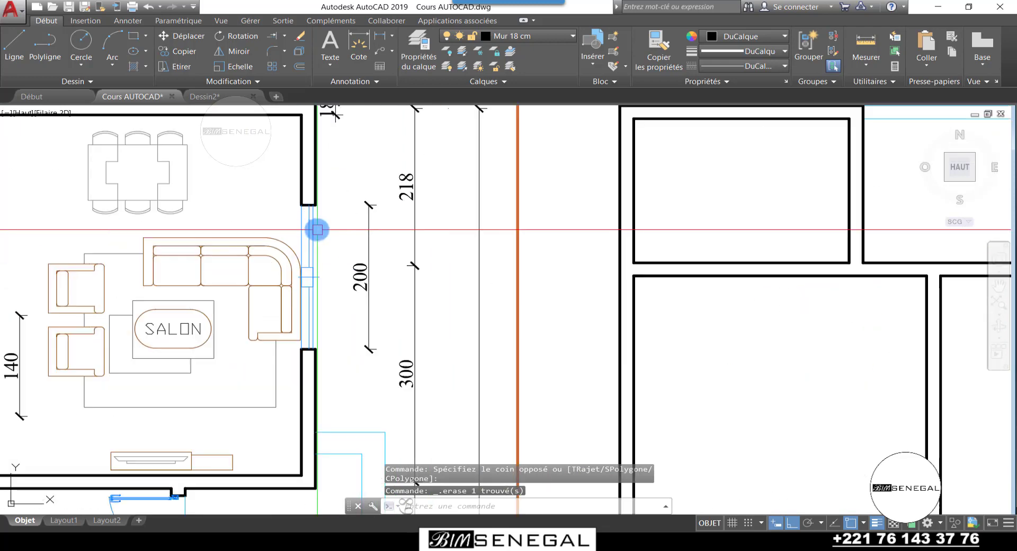
scroll(310, 182, "up", 2)
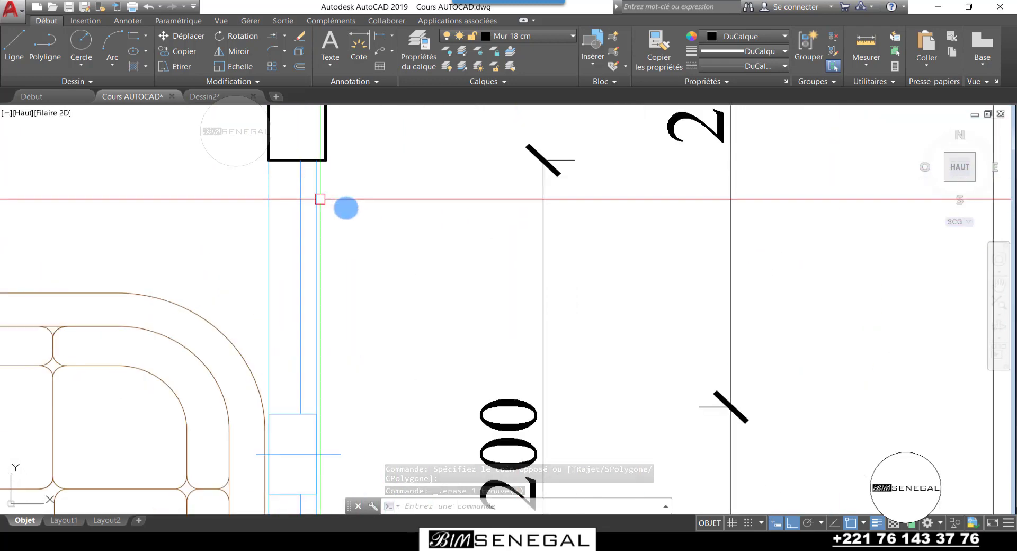
left_click(354, 208)
left_click(219, 181)
scroll(329, 201, "down", 5)
scroll(320, 331, "up", 2)
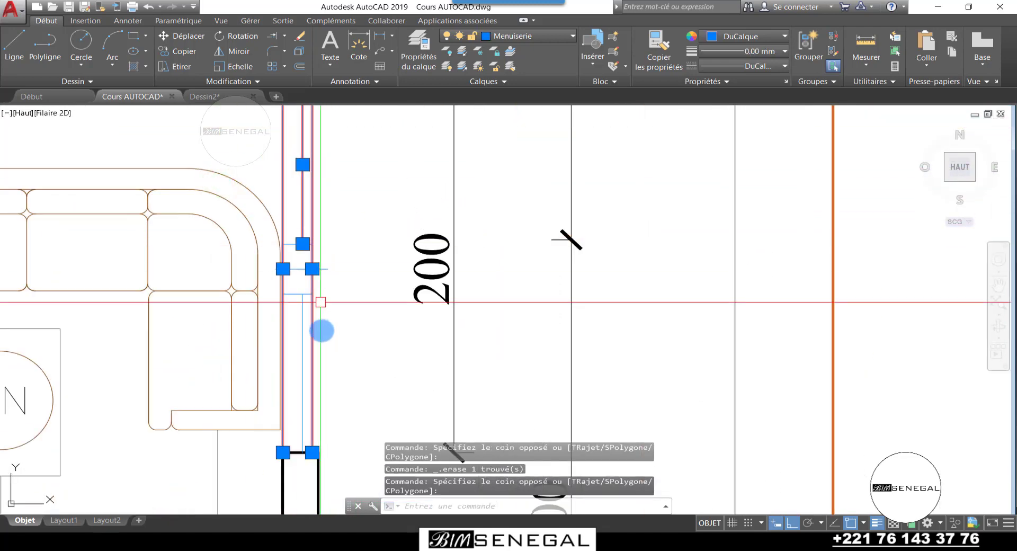
left_click(348, 324)
scroll(326, 268, "up", 4)
left_click(244, 178)
scroll(277, 352, "down", 3)
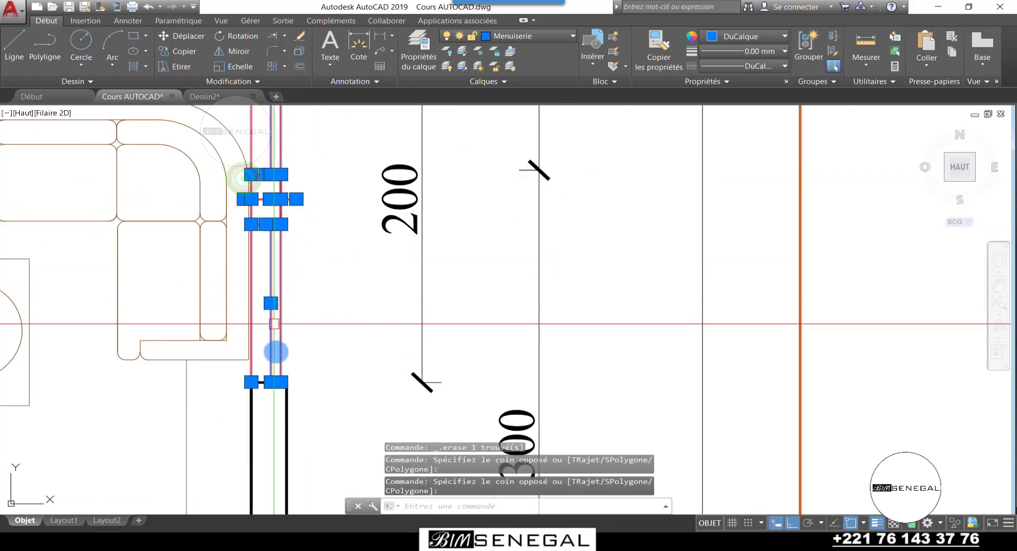
scroll(259, 391, "up", 5)
scroll(310, 399, "down", 4)
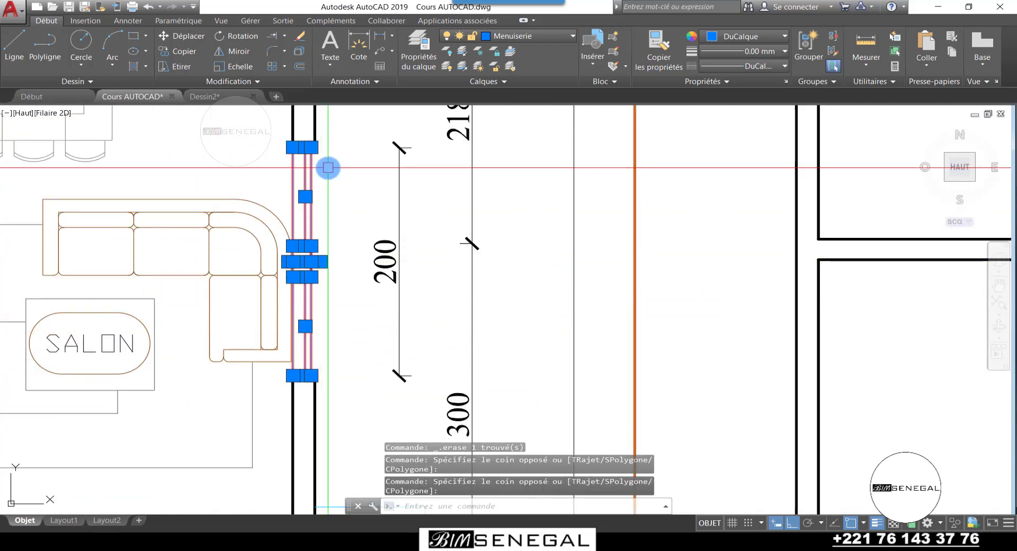
scroll(290, 392, "up", 5)
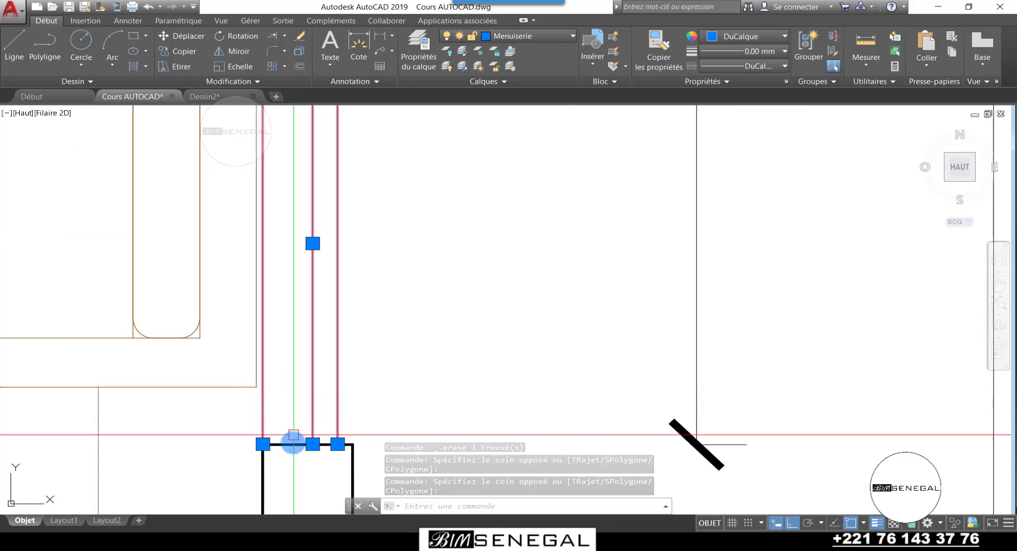
left_click(289, 444)
left_click(289, 444)
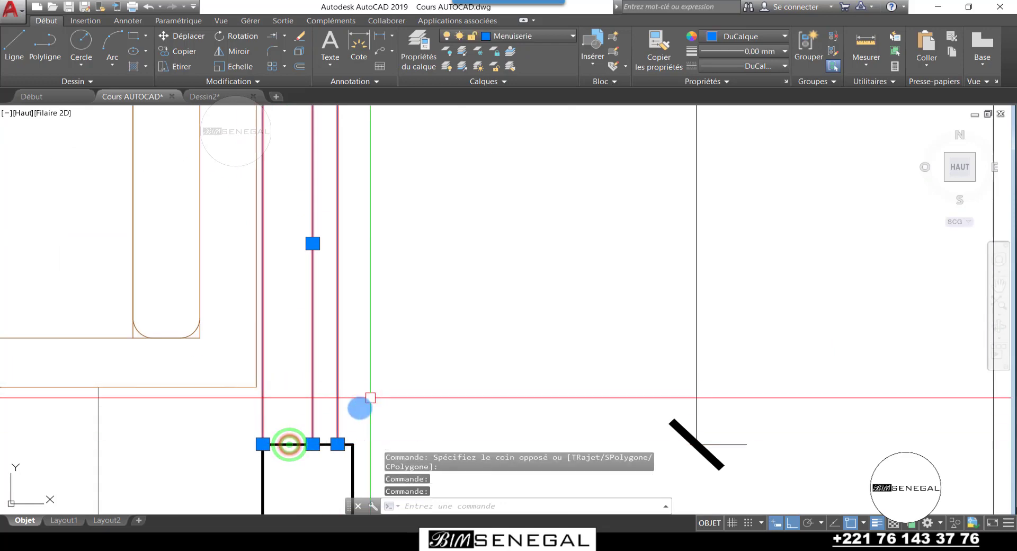
scroll(371, 397, "down", 5)
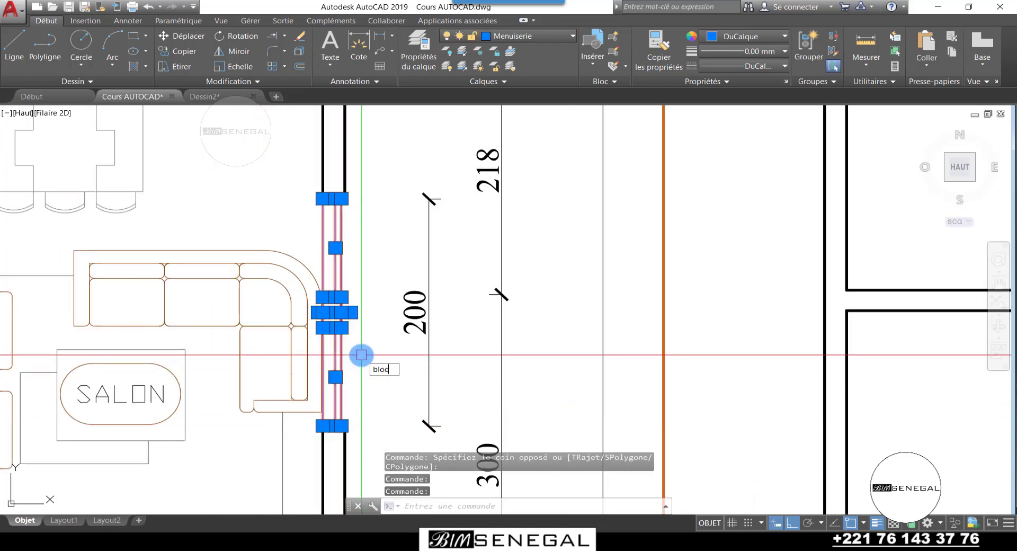
key("Return")
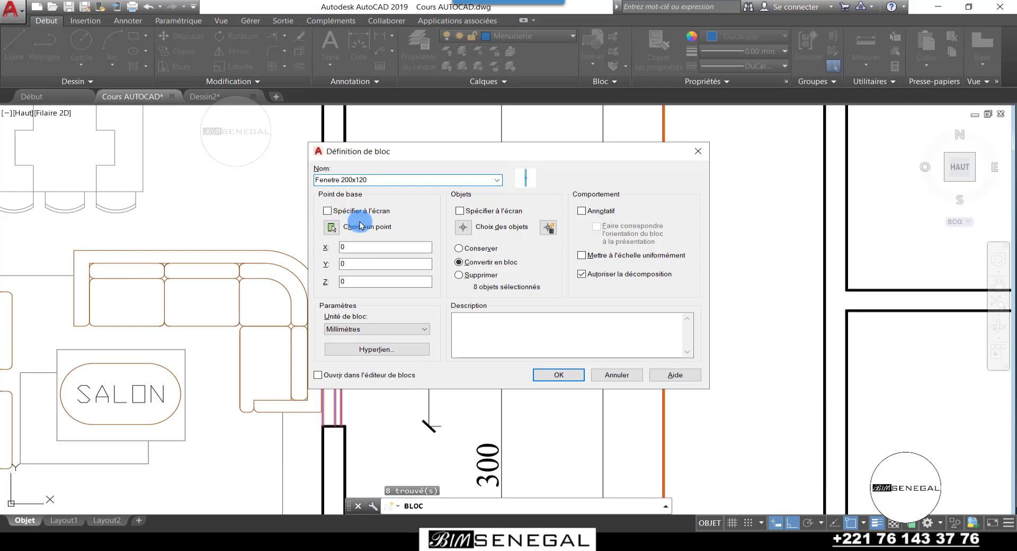
left_click(332, 229)
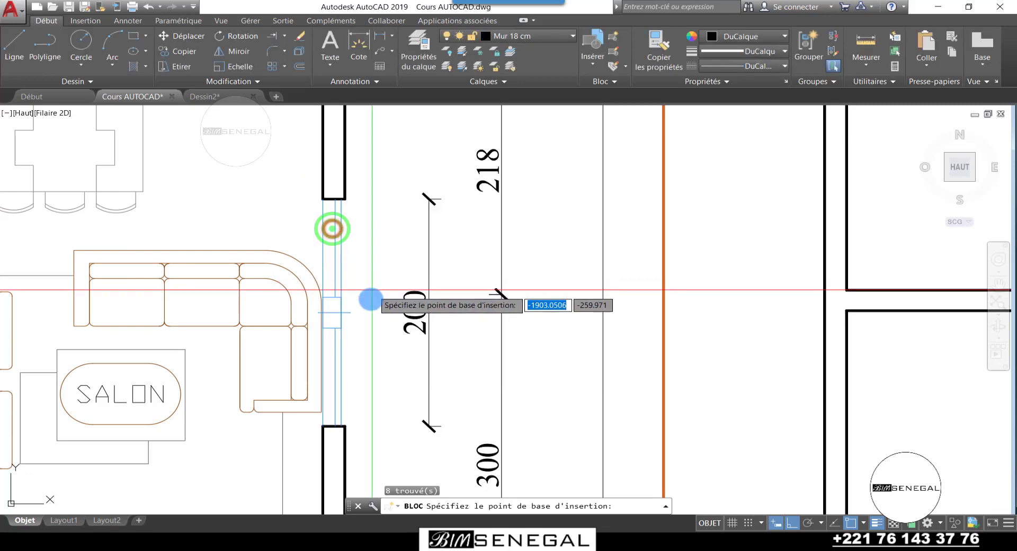
scroll(336, 382, "up", 6)
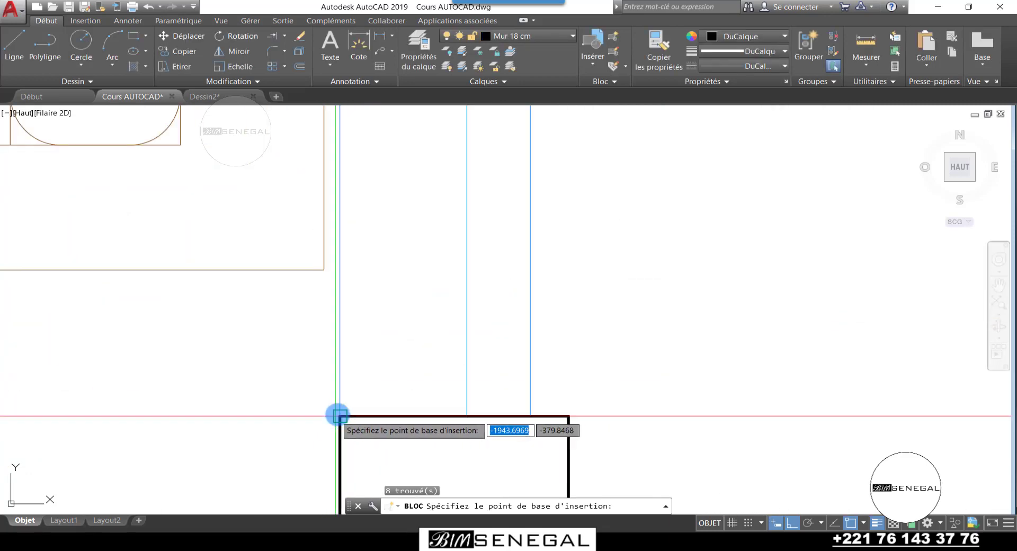
left_click(340, 415)
left_click(546, 375)
scroll(410, 344, "down", 4)
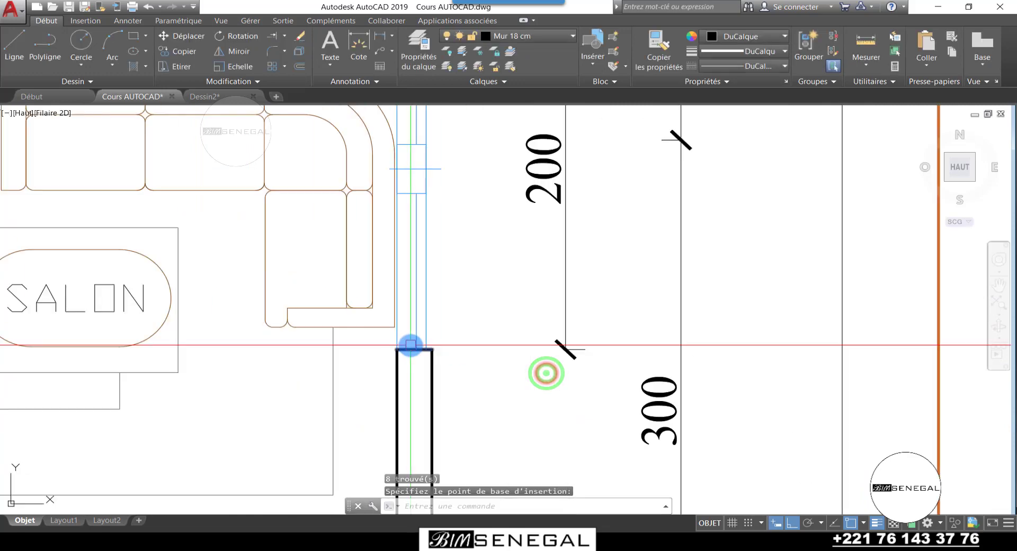
Copy the window block from its lower inner corner to the matching corner of the redrawn salon's outer-wall opening
left_click(423, 231)
scroll(362, 310, "down", 3)
scroll(401, 262, "up", 2)
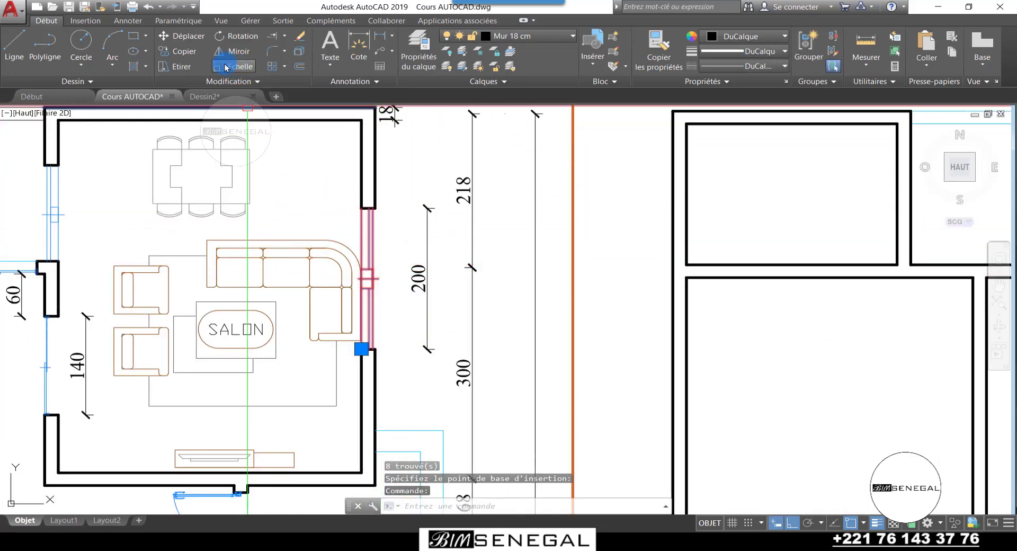
left_click(184, 55)
scroll(387, 368, "up", 6)
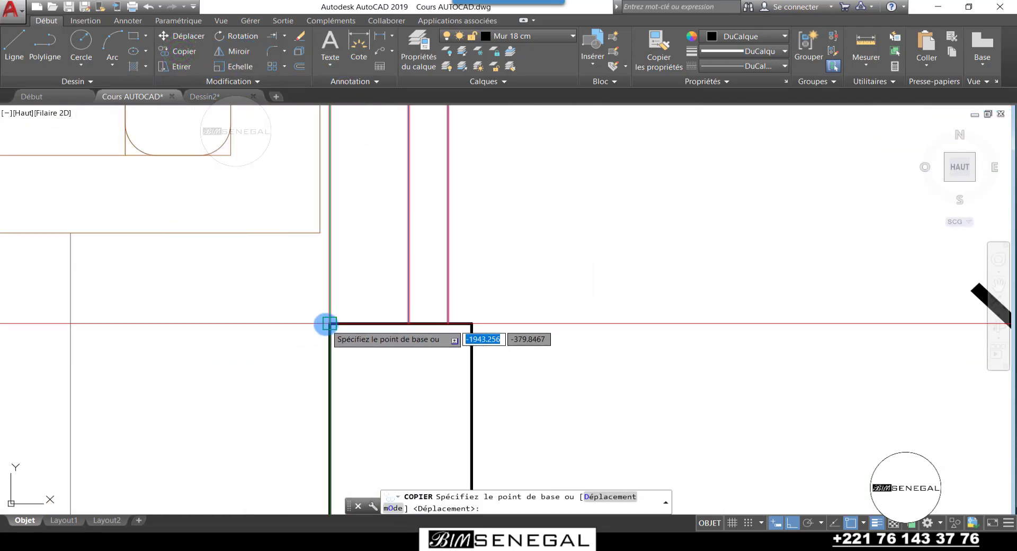
left_click(329, 323)
scroll(326, 324, "down", 8)
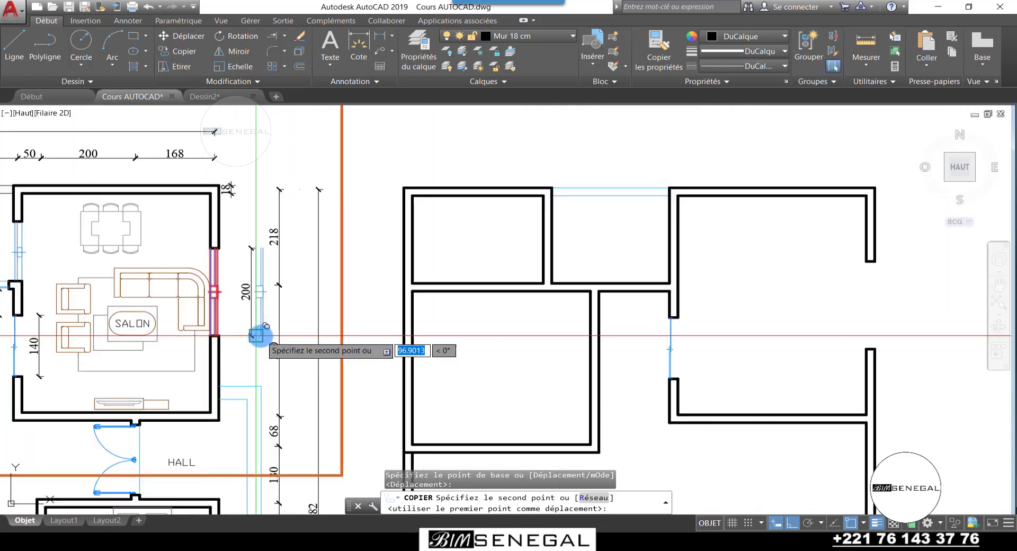
scroll(453, 333, "up", 8)
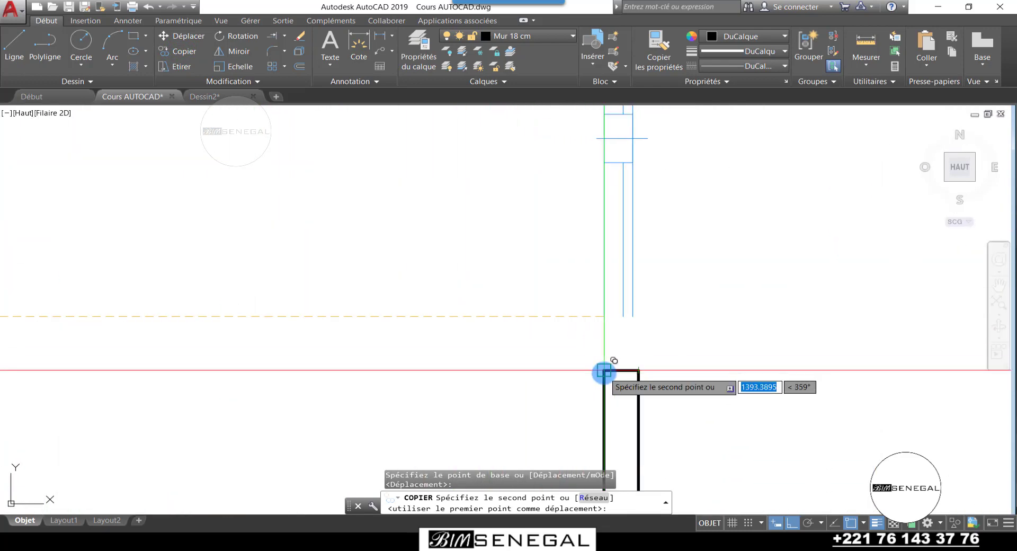
left_click(603, 372)
scroll(533, 340, "down", 8)
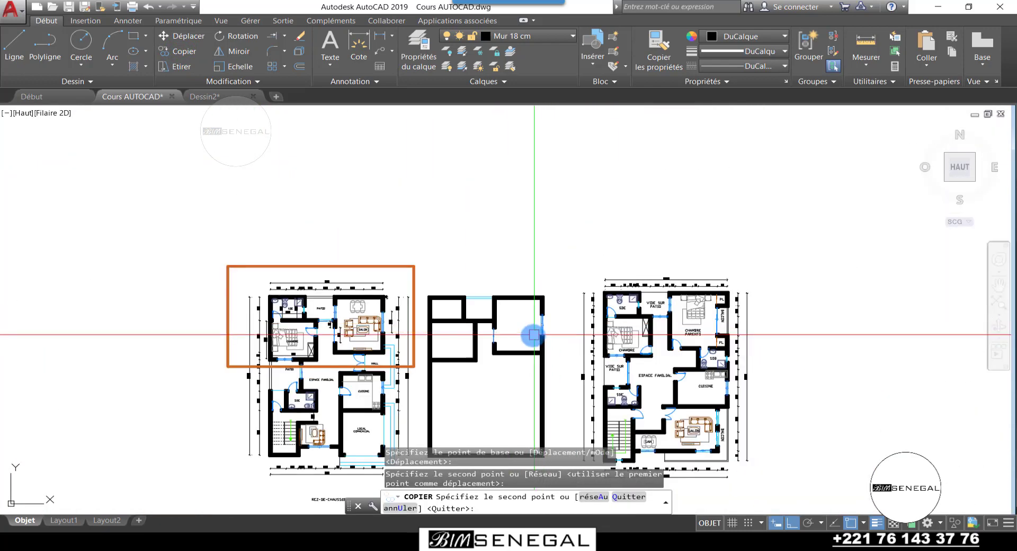
key("Escape")
Compare the redrawn plan with the reference ground-floor plan, examining its rooms, openings and sanitary fixtures
scroll(532, 335, "up", 2)
scroll(533, 335, "down", 2)
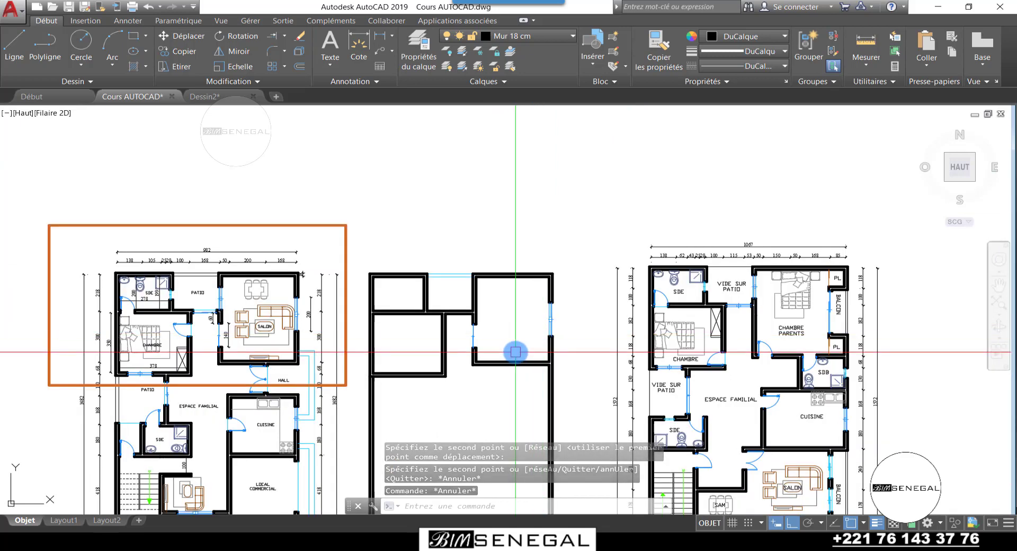
scroll(516, 352, "up", 2)
scroll(509, 290, "down", 4)
scroll(503, 275, "up", 4)
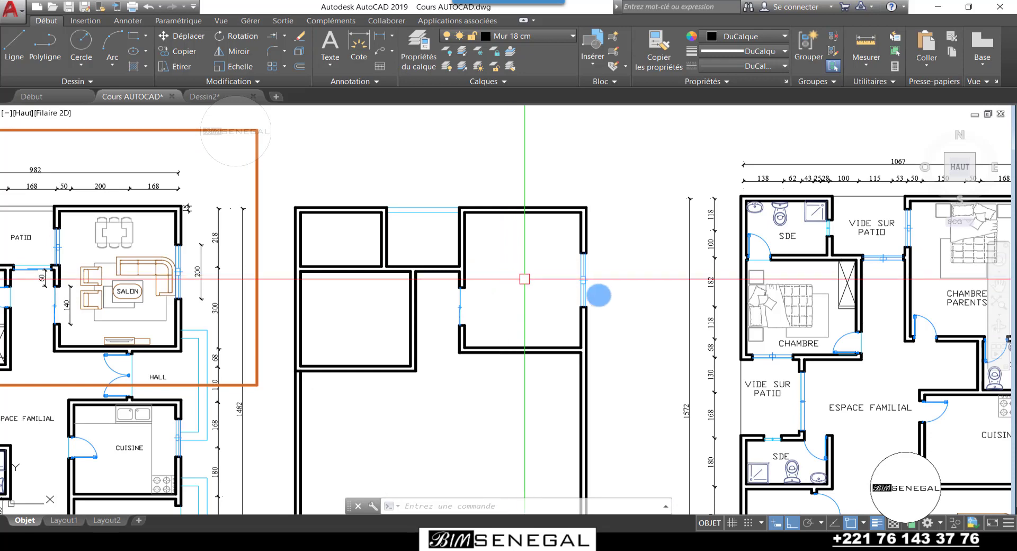
scroll(577, 248, "down", 2)
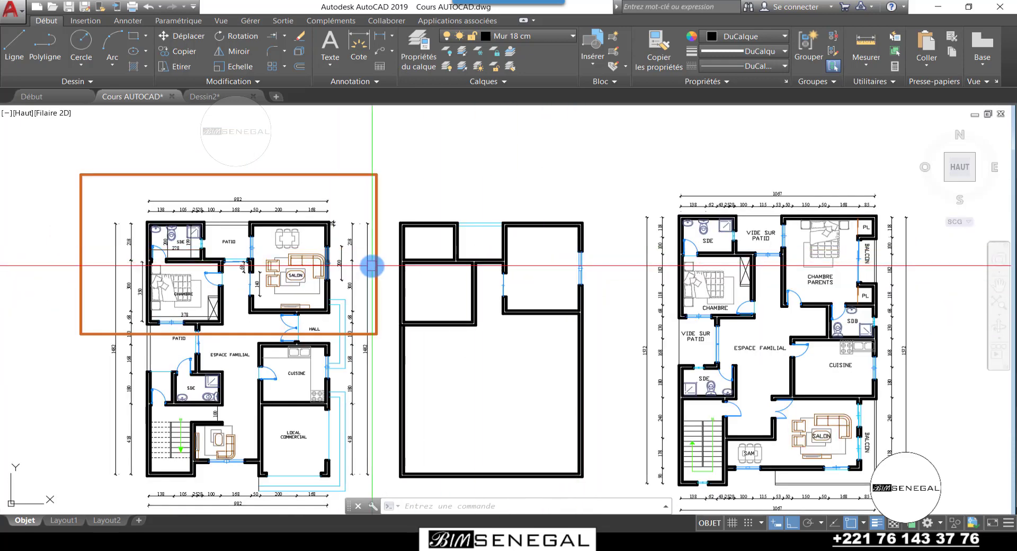
scroll(427, 254, "up", 2)
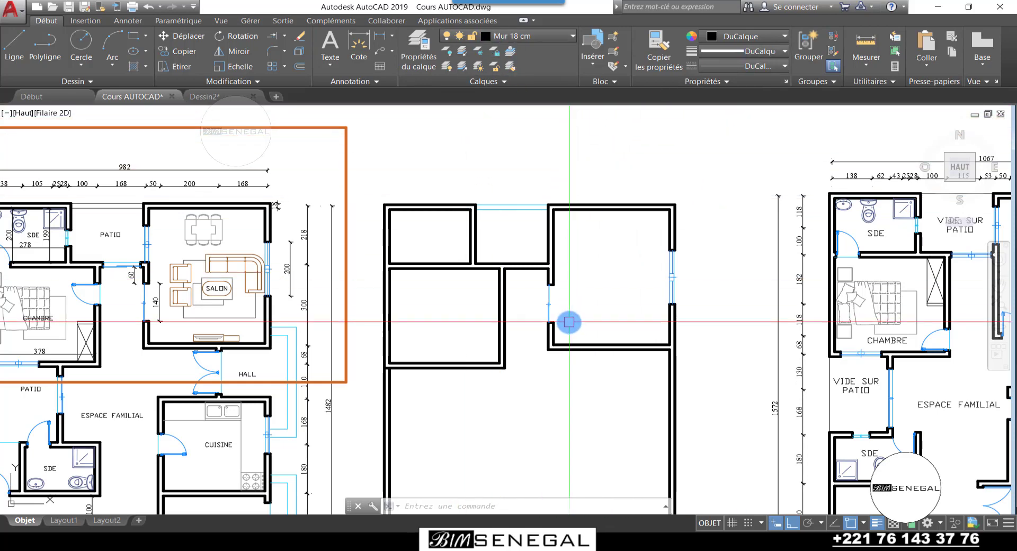
scroll(365, 233, "down", 2)
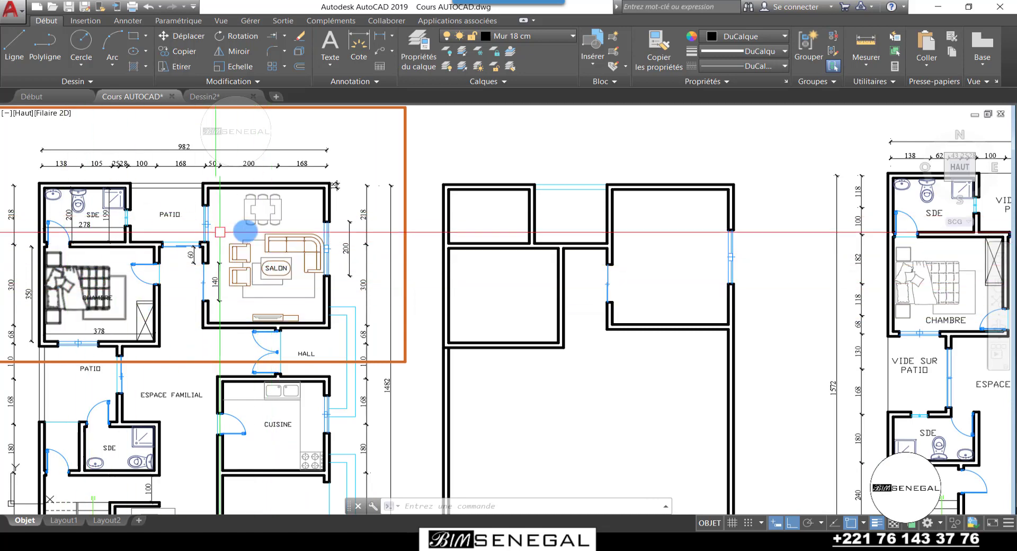
scroll(238, 163, "down", 2)
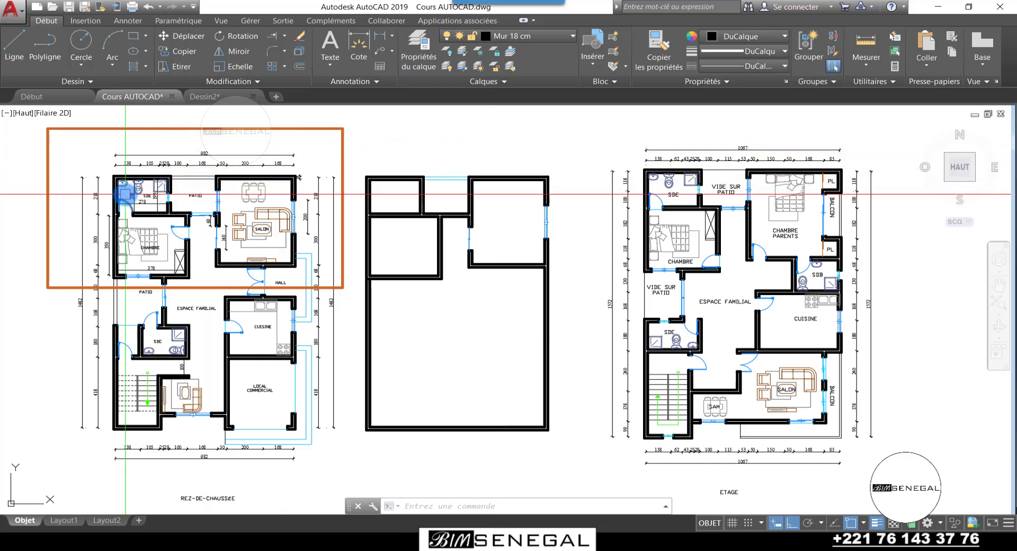
scroll(125, 194, "up", 2)
scroll(212, 186, "down", 2)
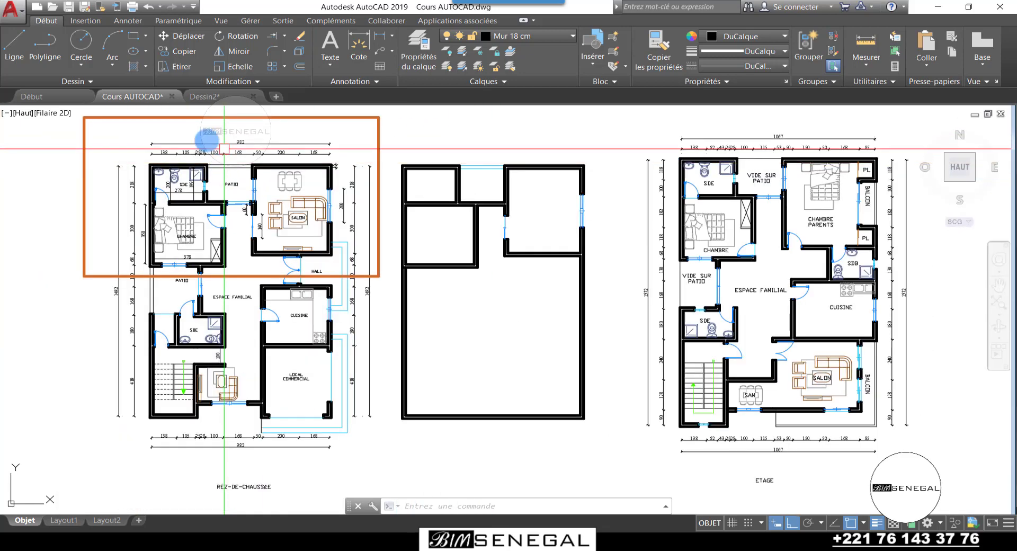
Examine the toilet in the reference plan's upper SDE alongside the washbasin and shower tray
scroll(163, 158, "up", 5)
scroll(162, 158, "up", 3)
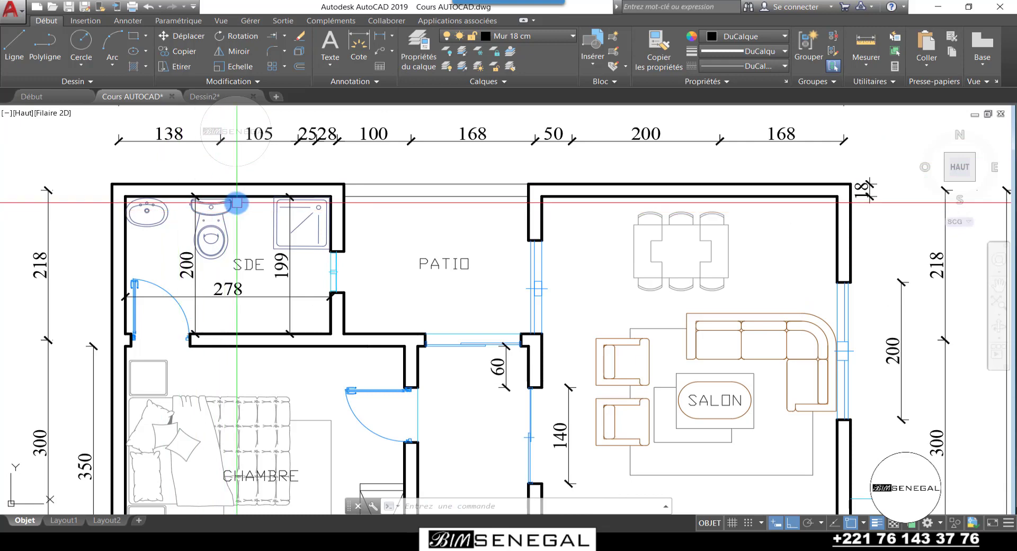
scroll(202, 208, "up", 4)
scroll(122, 201, "up", 3)
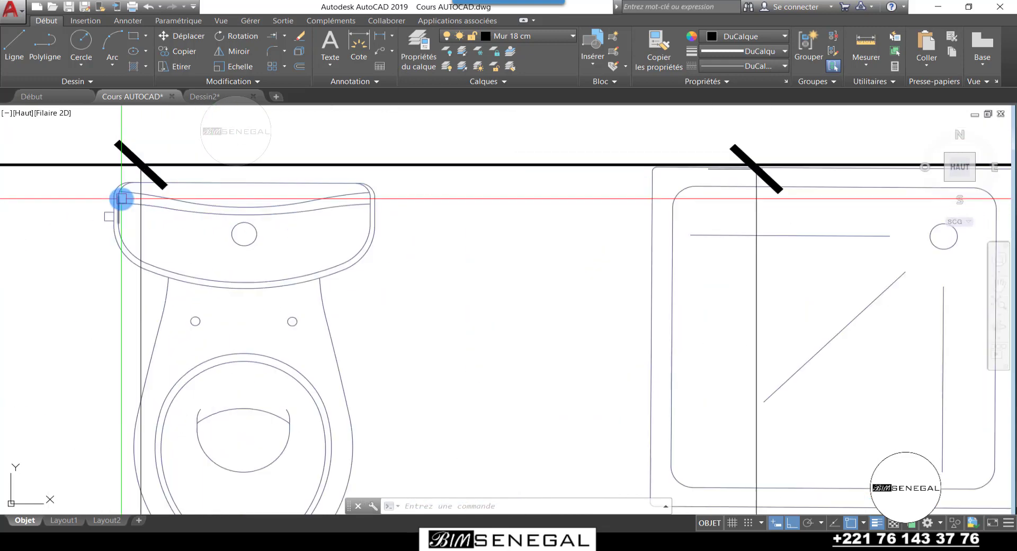
scroll(287, 209, "down", 3)
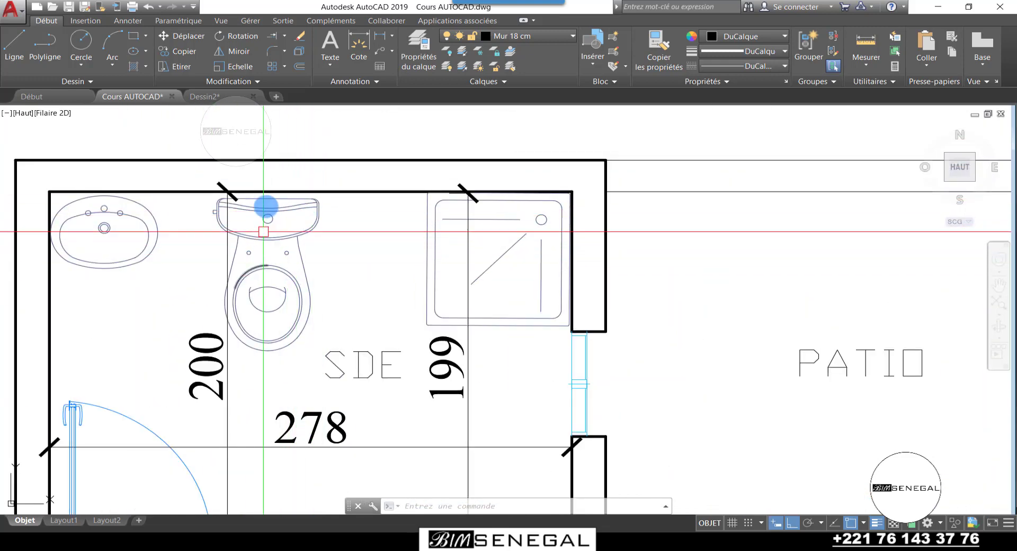
scroll(268, 212, "down", 4)
scroll(277, 224, "up", 4)
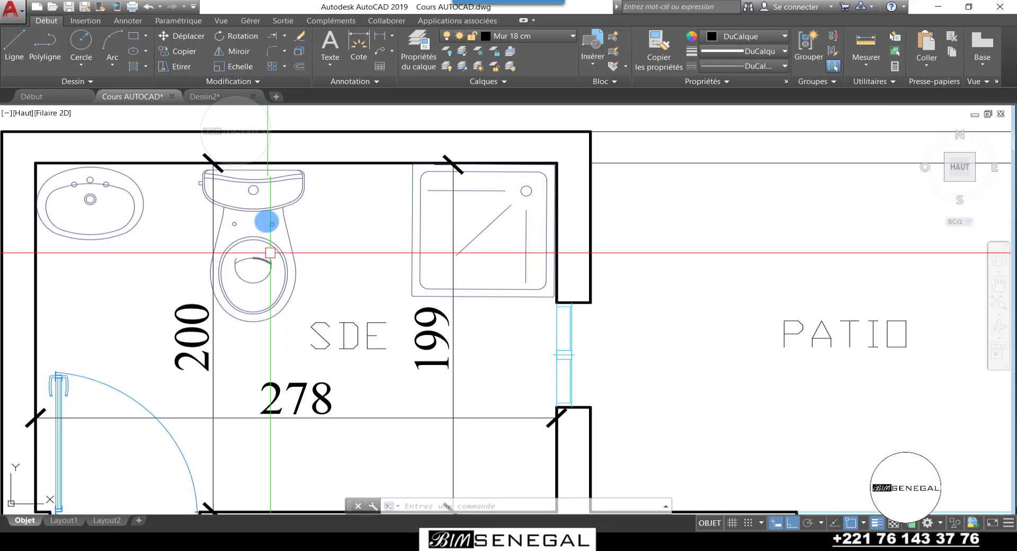
scroll(187, 177, "up", 4)
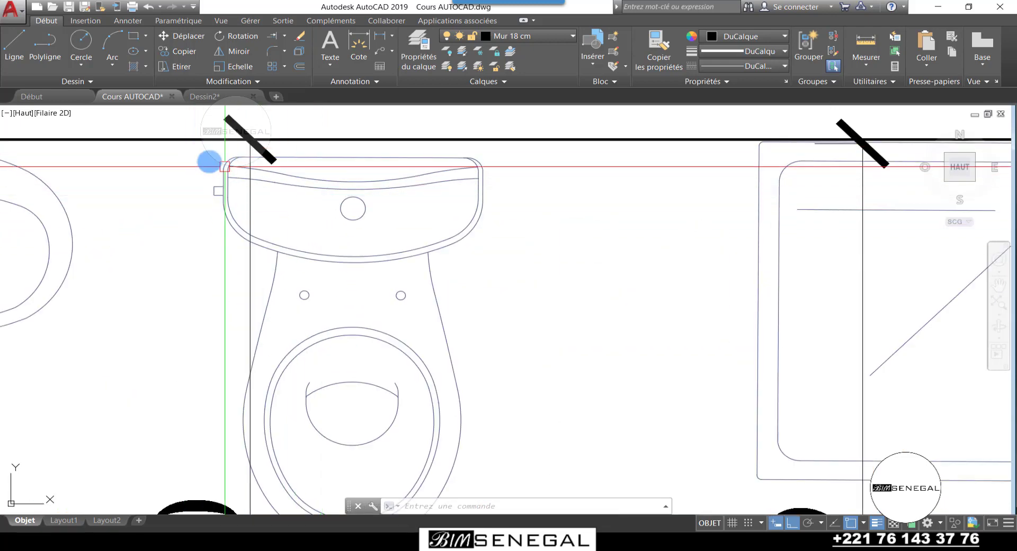
Define all parts of the reference SDE's toilet as block "Chaise Anglaise", with its base point at the midpoint of the tank's back edge
scroll(186, 147, "down", 4)
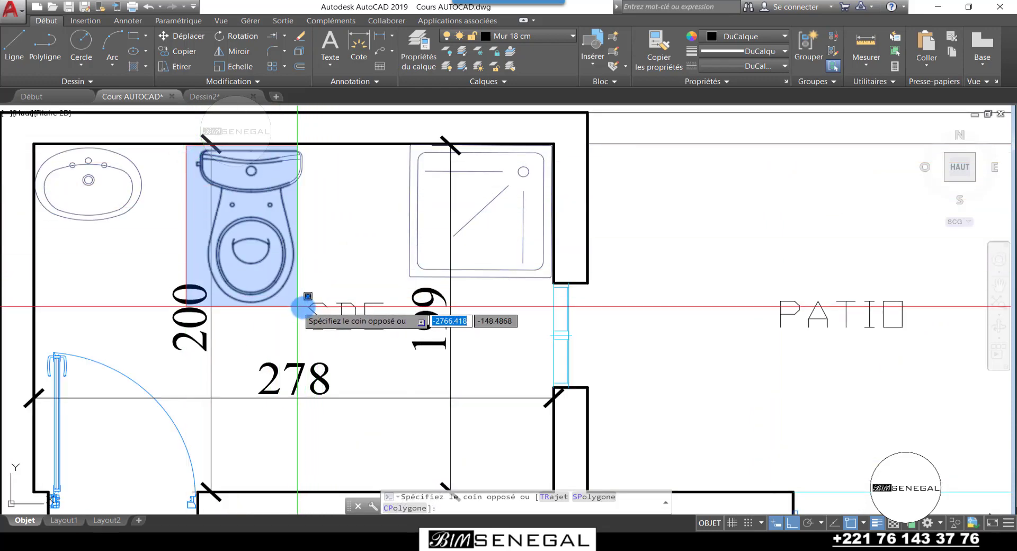
left_click(305, 308)
left_click(334, 259)
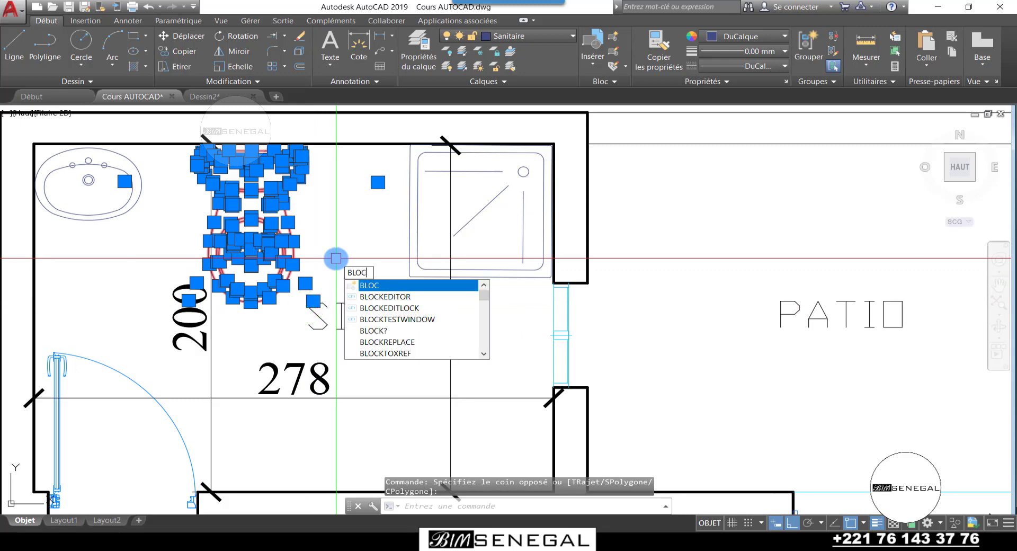
key("Return")
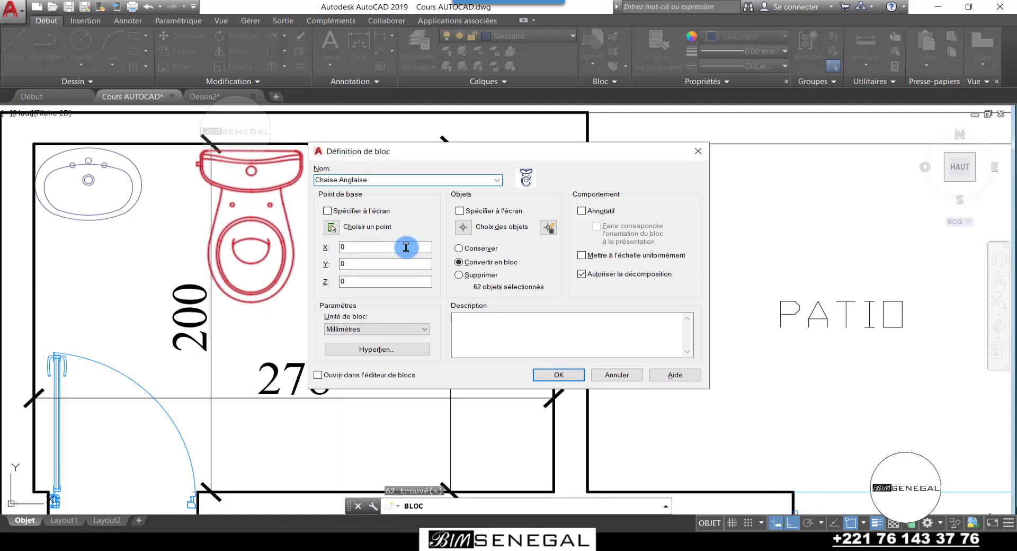
left_click(332, 228)
scroll(281, 199, "up", 5)
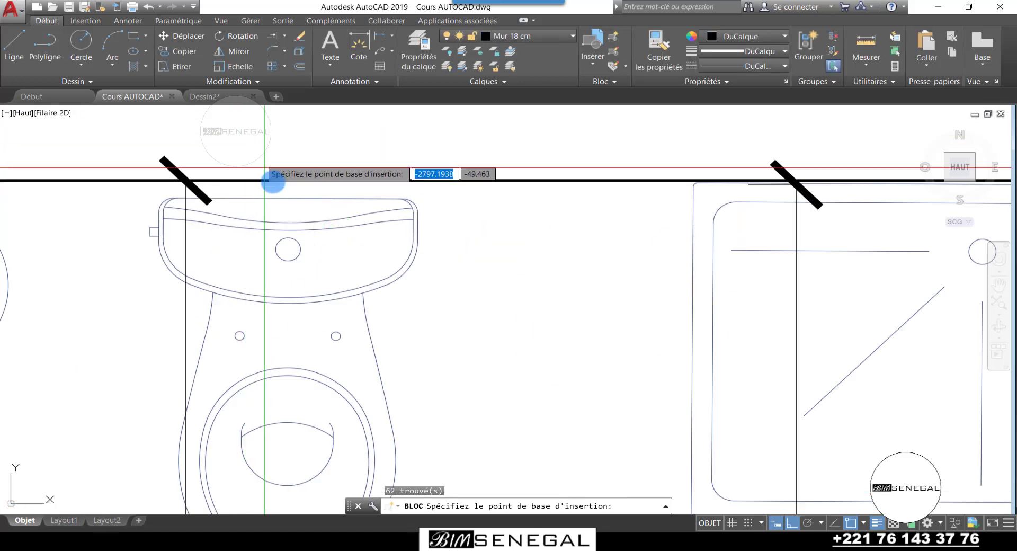
left_click(288, 199)
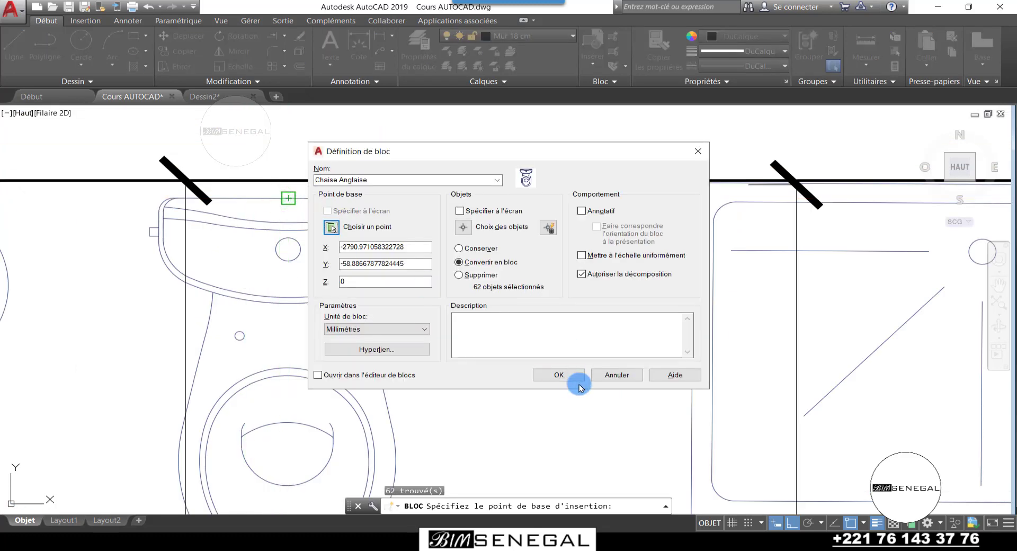
left_click(558, 375)
Copy the toilet block into the empty area above the redrawn plan, with ortho mode turned off for free placement
scroll(441, 281, "down", 4)
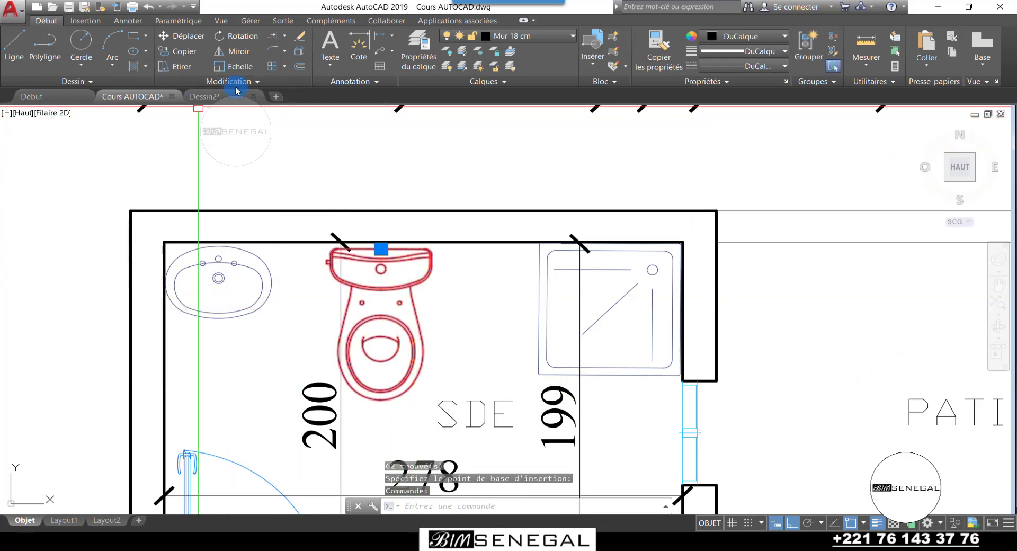
left_click(183, 51)
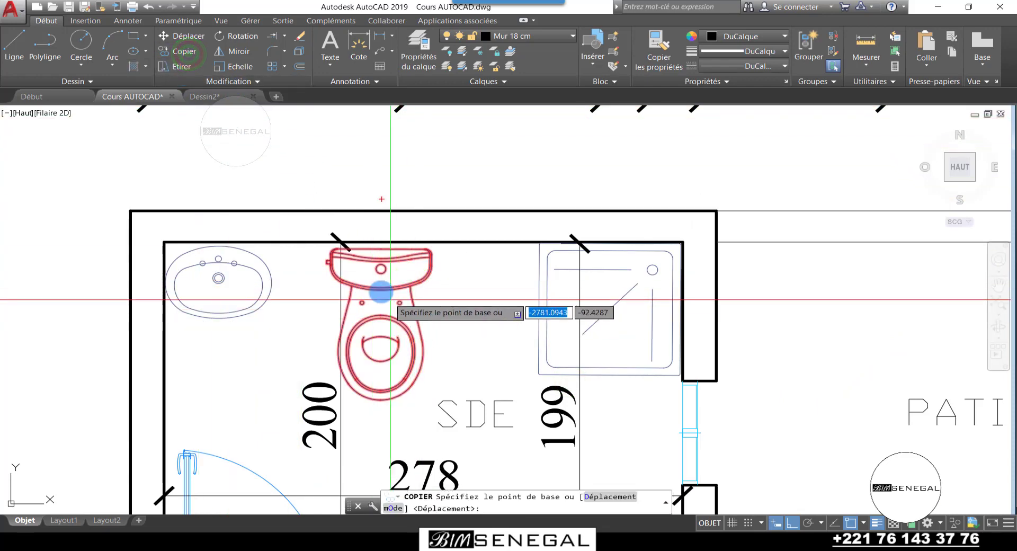
left_click(381, 290)
scroll(380, 291, "down", 6)
scroll(465, 263, "down", 2)
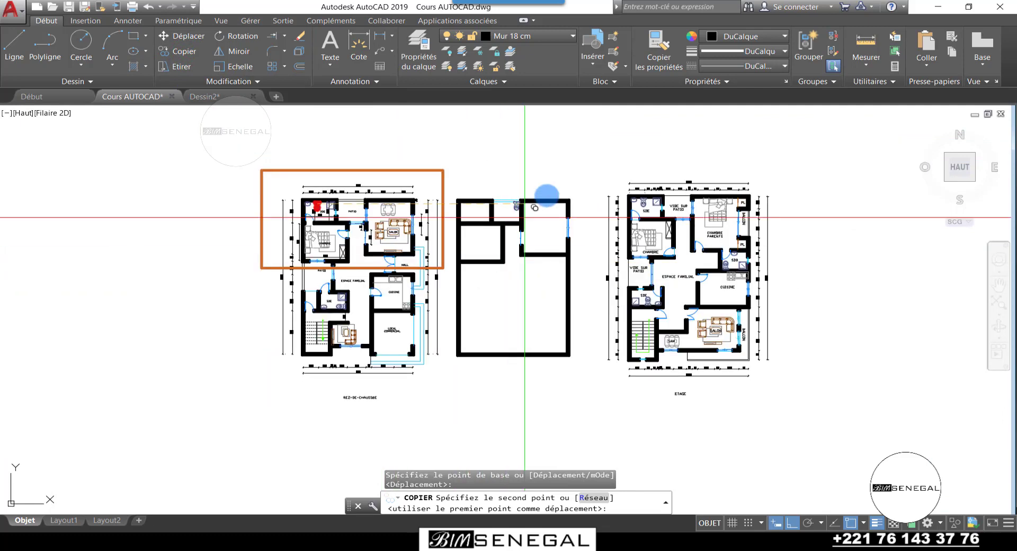
scroll(545, 198, "up", 4)
left_click(791, 524)
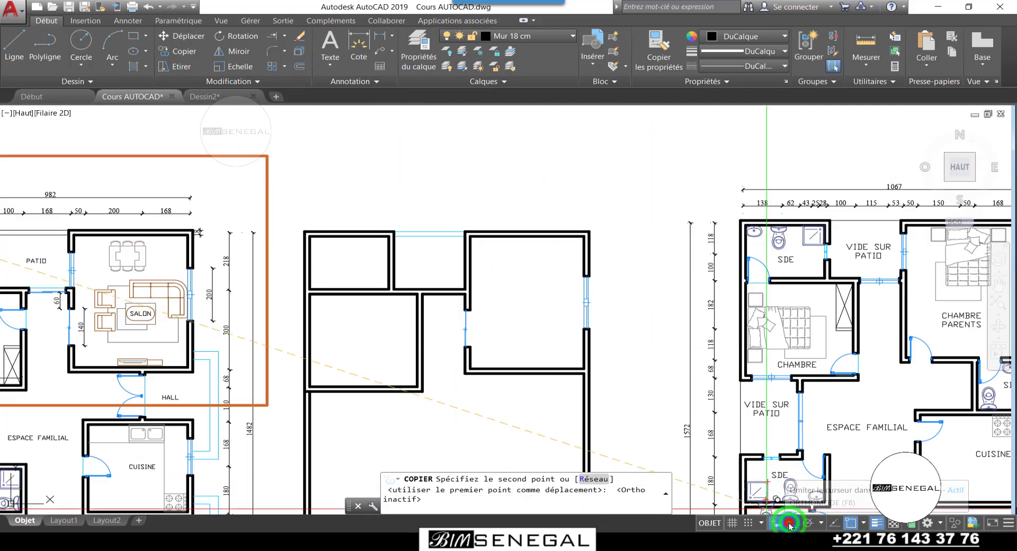
scroll(397, 182, "up", 3)
scroll(425, 253, "down", 5)
scroll(392, 301, "up", 2)
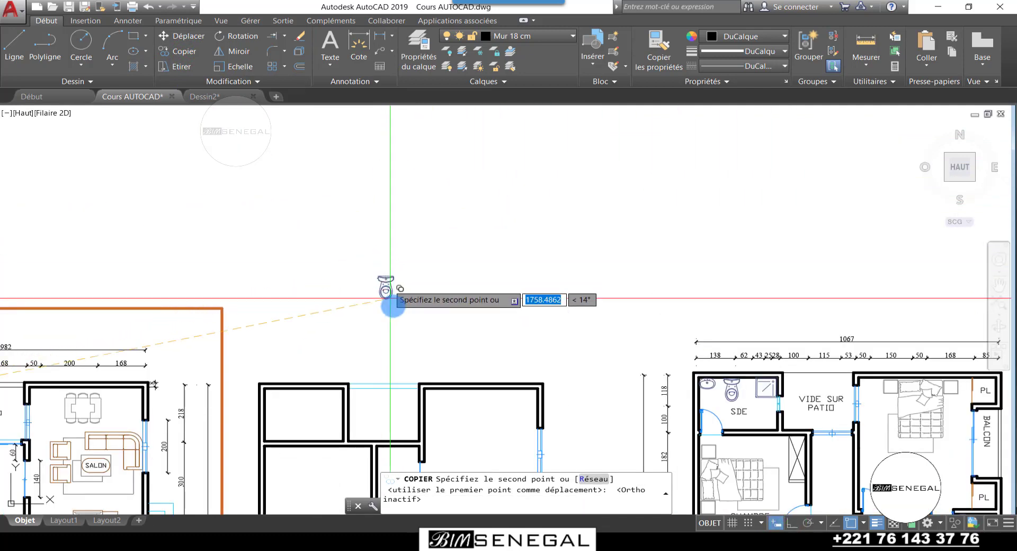
left_click(392, 306)
scroll(393, 305, "up", 4)
key("Escape")
scroll(409, 297, "down", 2)
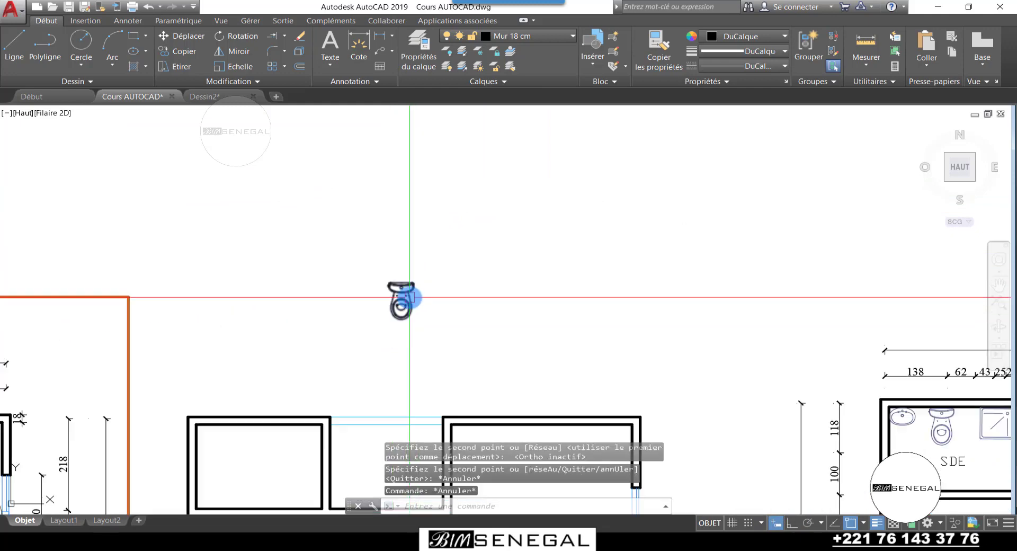
Mirror the copied toilet about a horizontal ortho-constrained line above its tank, keeping the source block
scroll(402, 303, "up", 2)
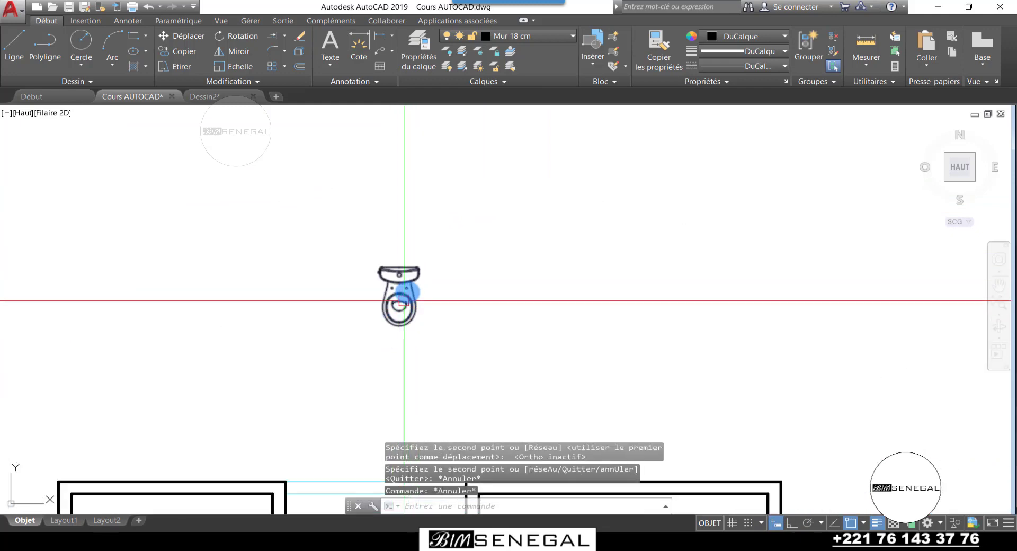
left_click(403, 300)
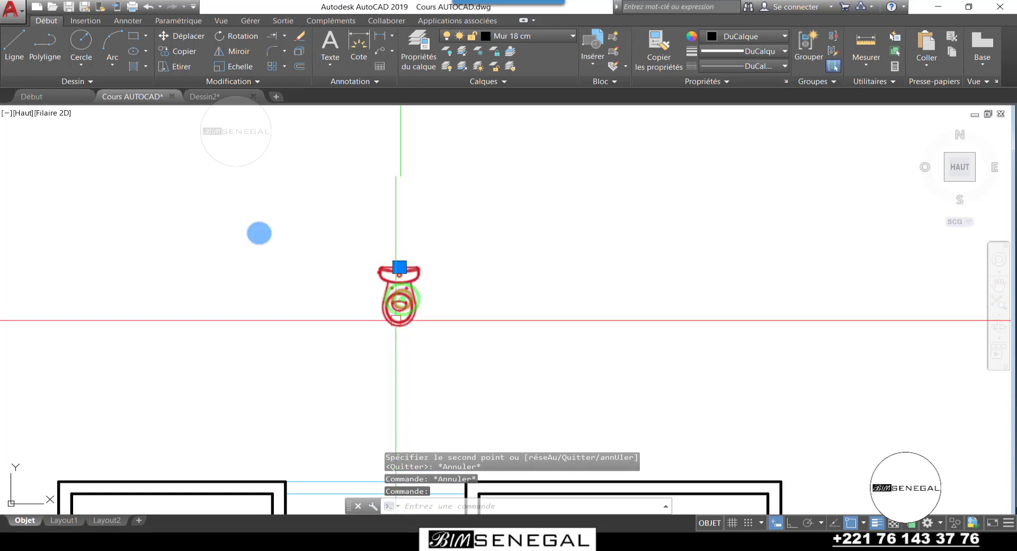
left_click(243, 53)
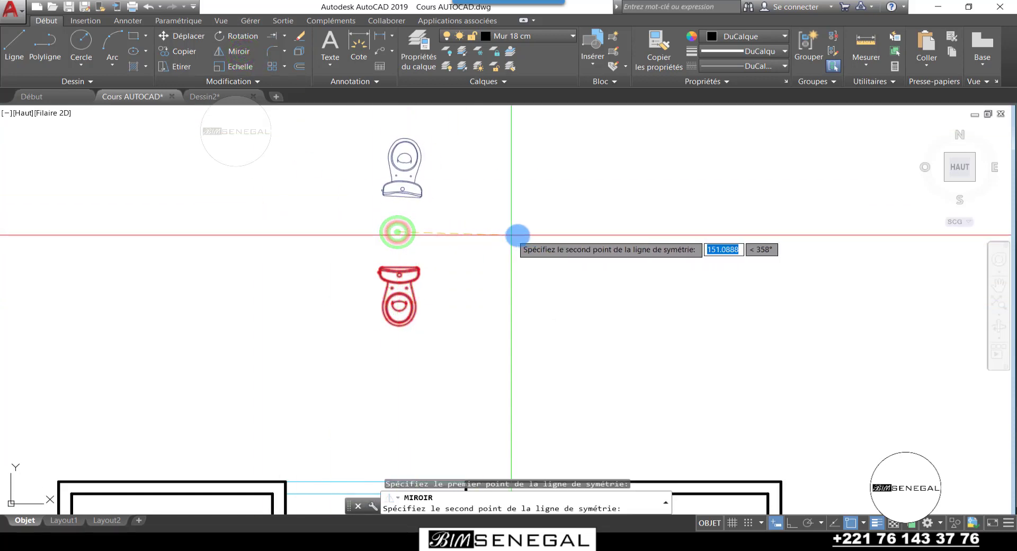
left_click(793, 528)
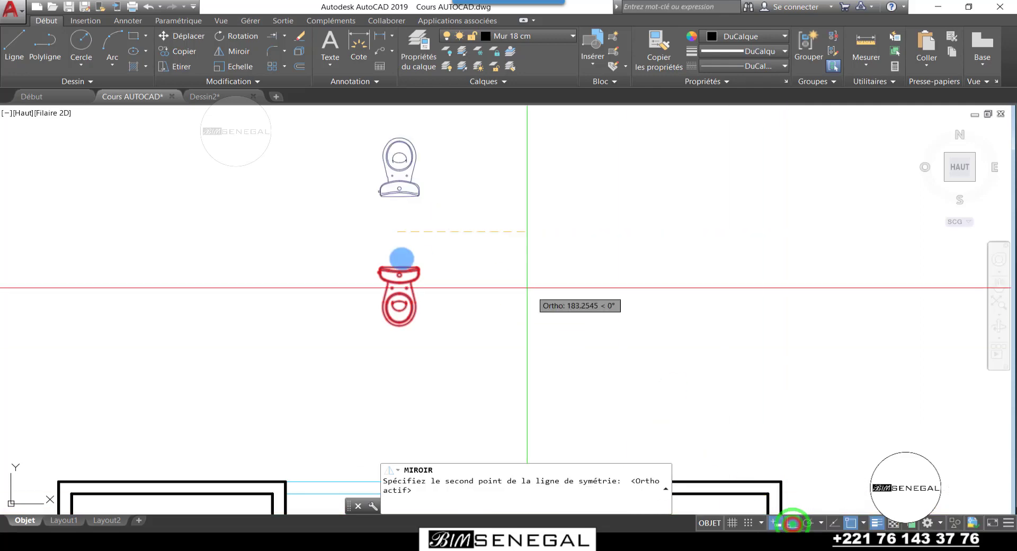
left_click(531, 233)
scroll(463, 274, "down", 1)
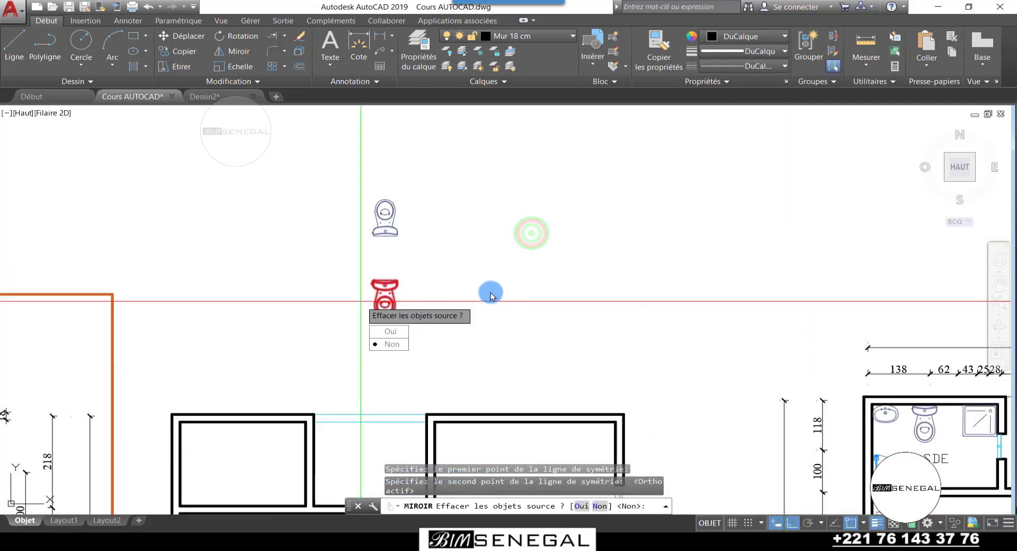
scroll(411, 332, "up", 2)
left_click(446, 375)
Copy the two opposing toilets about 186 units horizontally to their left
scroll(533, 220, "down", 4)
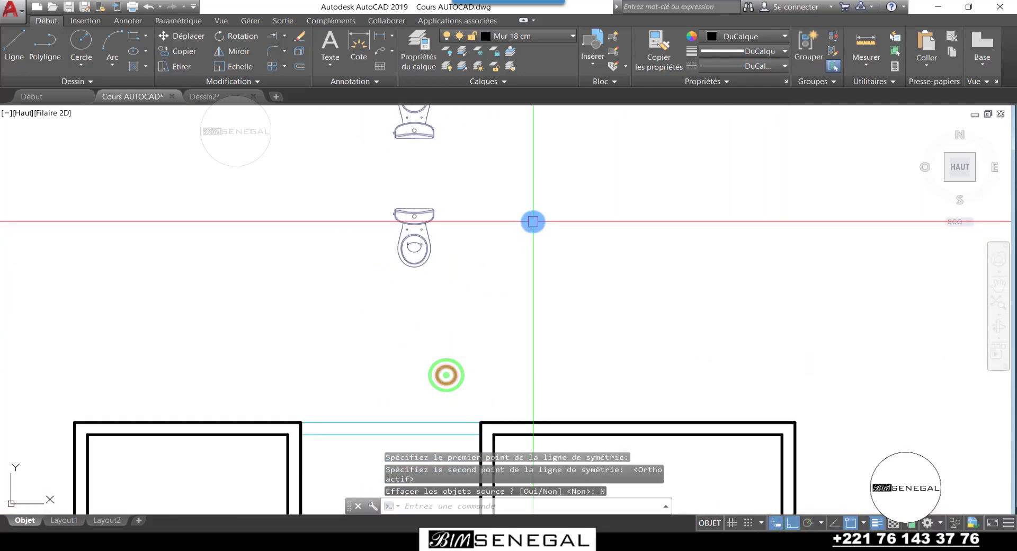
scroll(420, 212, "up", 3)
scroll(466, 154, "up", 2)
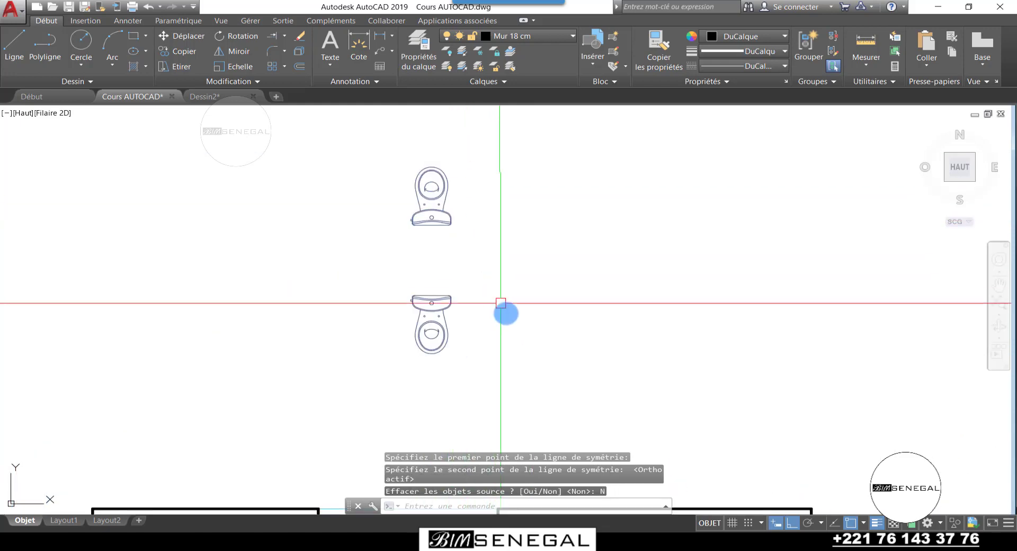
left_click(518, 336)
left_click(385, 160)
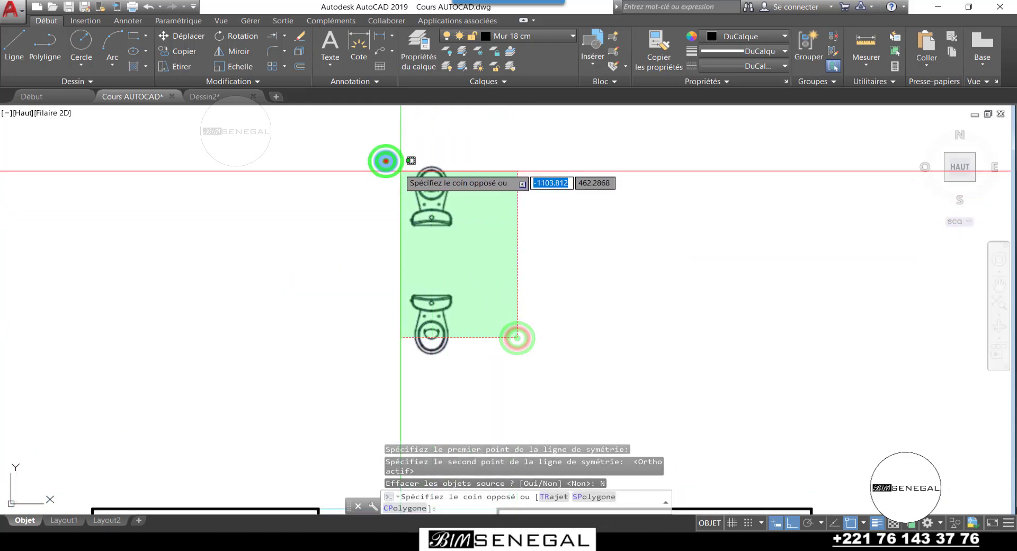
left_click(177, 51)
left_click(428, 256)
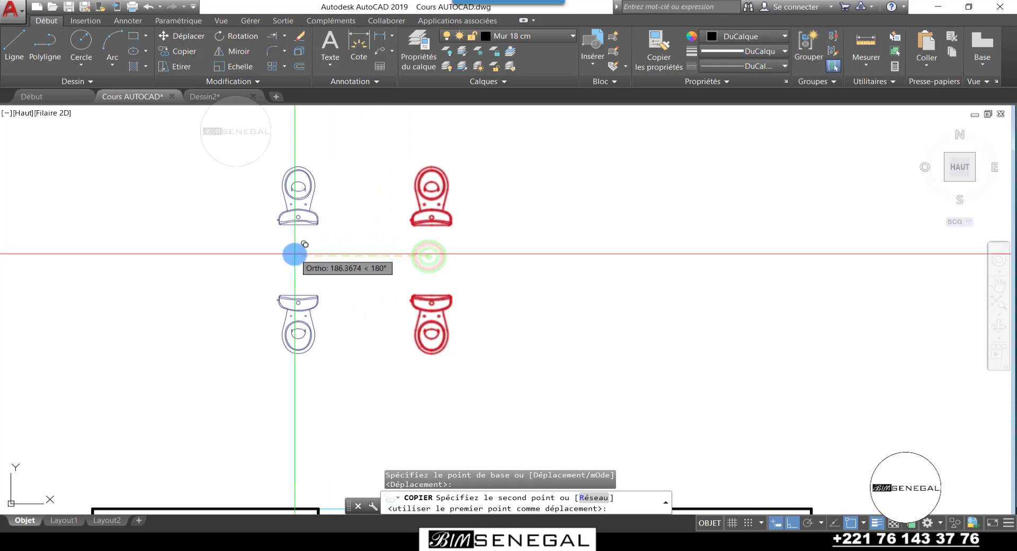
left_click(294, 255)
key("Escape")
key("Escape")
Rotate the original pair of toilets to 270° about a point midway between them, so that they lie horizontally
left_click(503, 354)
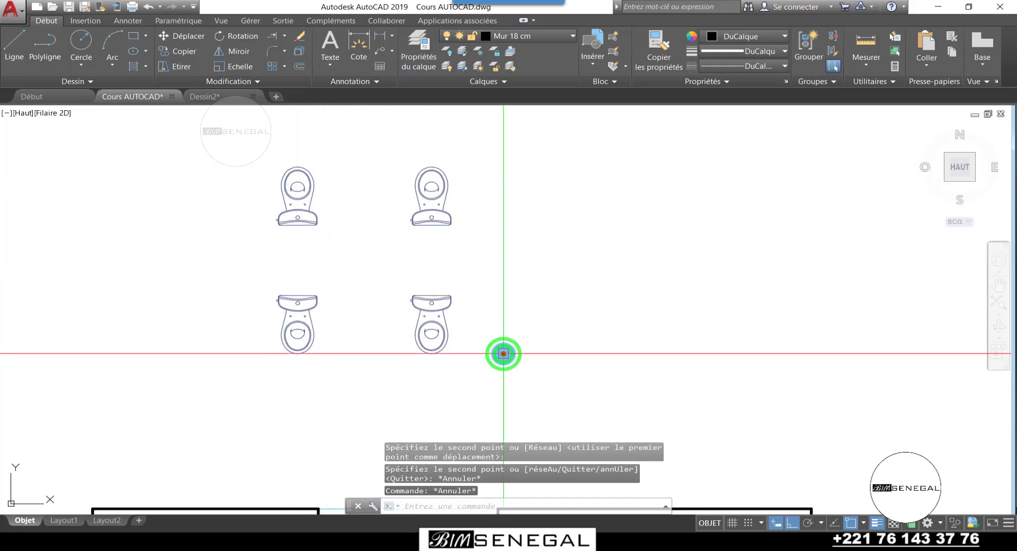
left_click(402, 144)
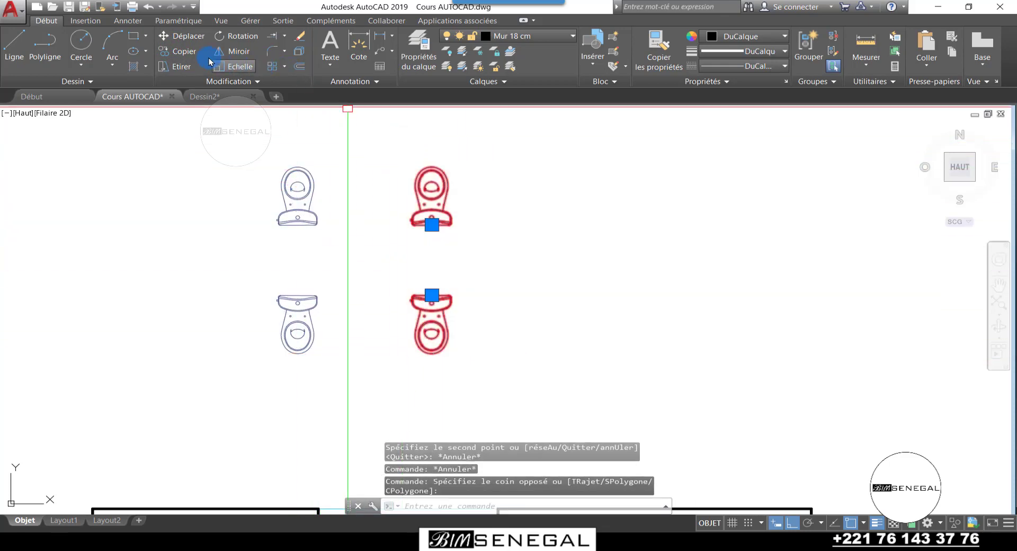
left_click(432, 261)
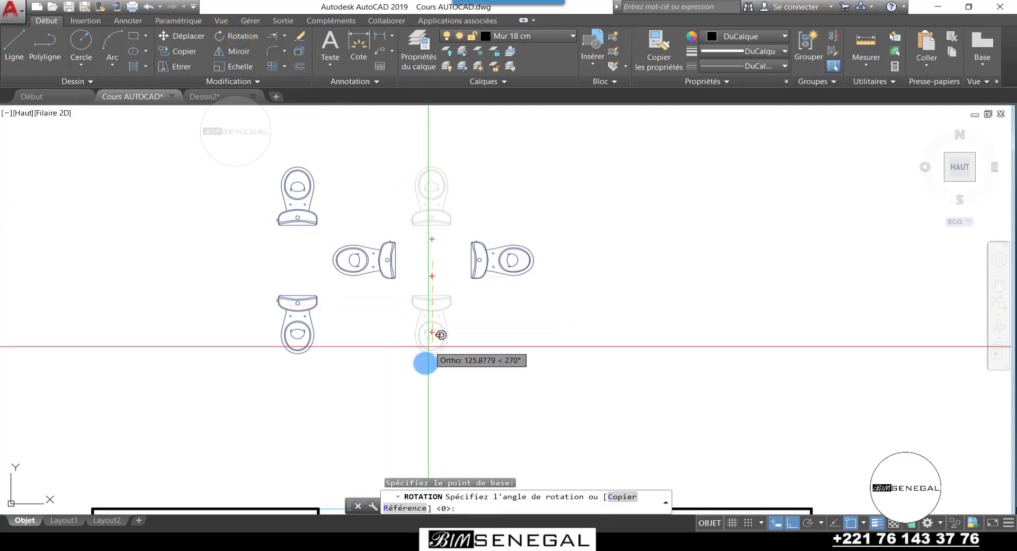
left_click(426, 380)
Move the two horizontal toilets about 176 units left, between the vertical pair, to form a four-orientation cross
left_click(540, 295)
left_click(354, 221)
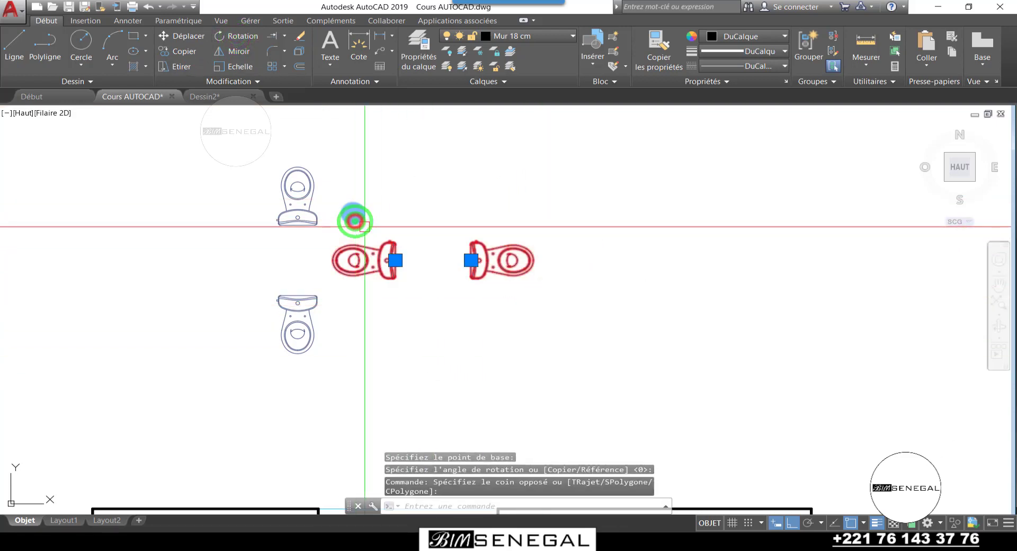
left_click(186, 38)
left_click(488, 254)
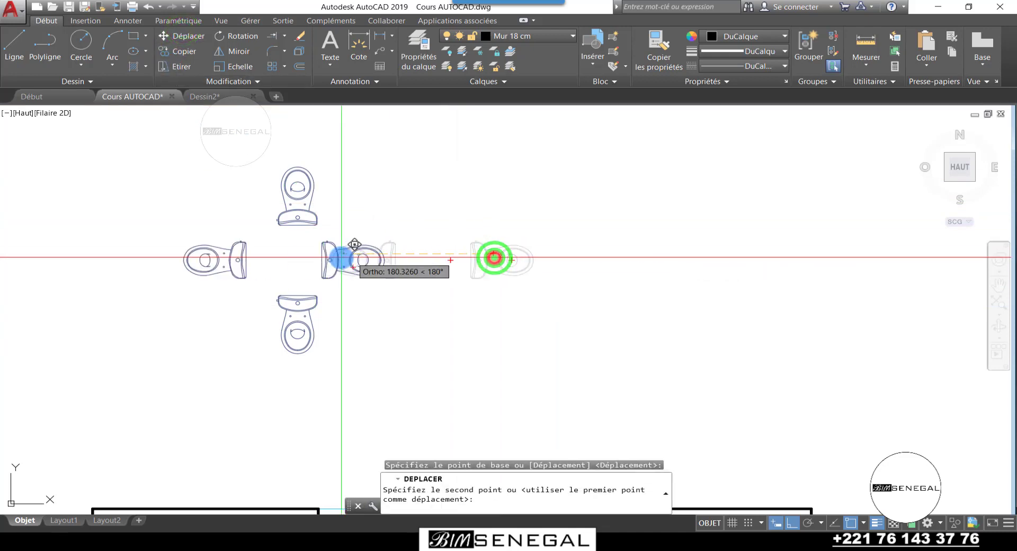
scroll(363, 260, "up", 3)
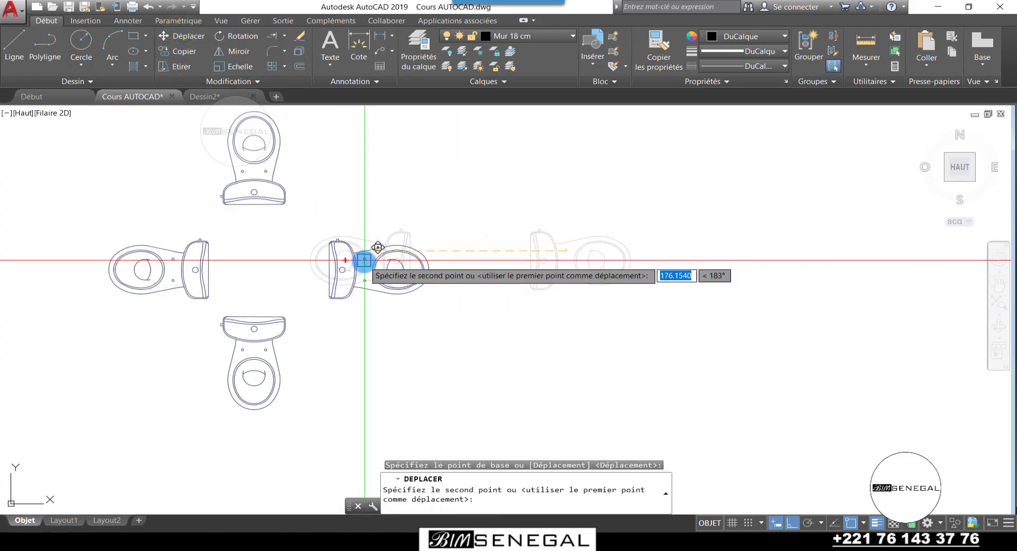
left_click(364, 260)
scroll(371, 261, "down", 5)
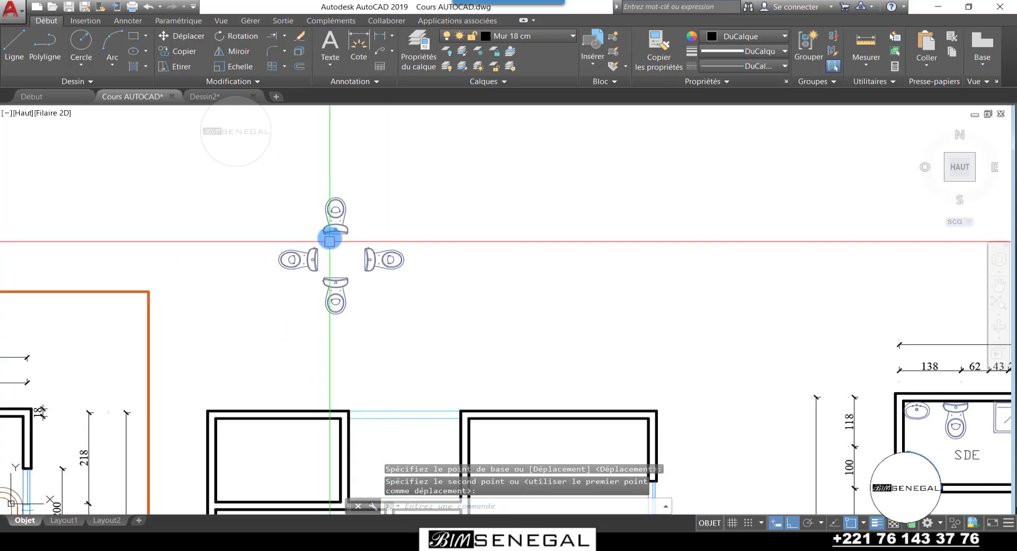
Examine the toilet's orientation in the reference ground floor's lower SDE and compare it with the redrawn plan
scroll(329, 233, "up", 4)
scroll(392, 202, "down", 5)
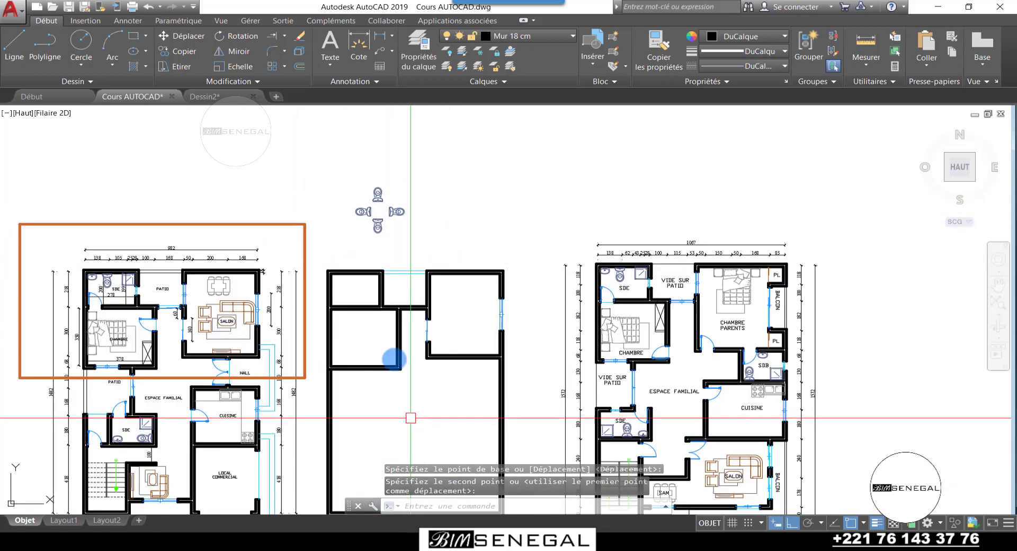
scroll(392, 204, "down", 2)
scroll(257, 353, "up", 6)
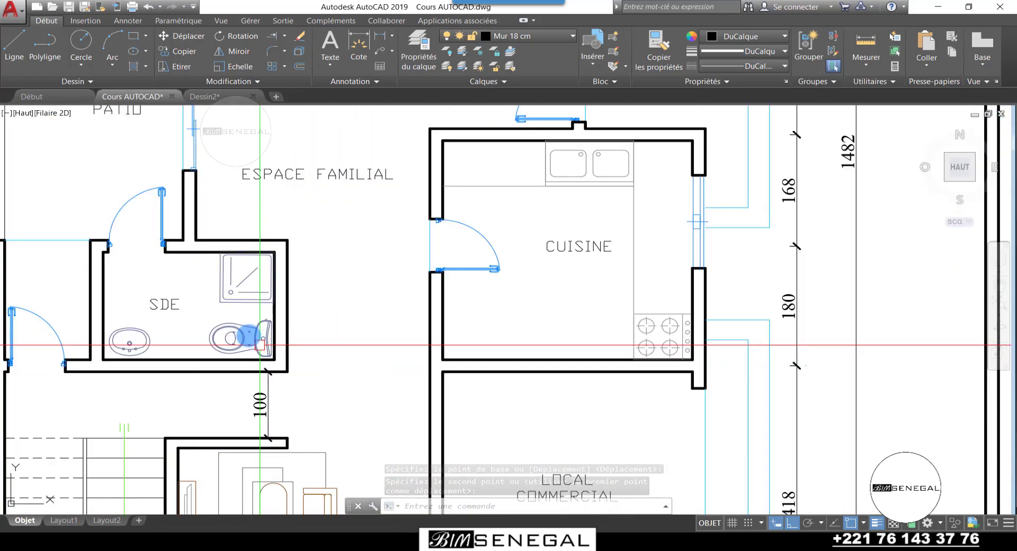
scroll(201, 370, "down", 4)
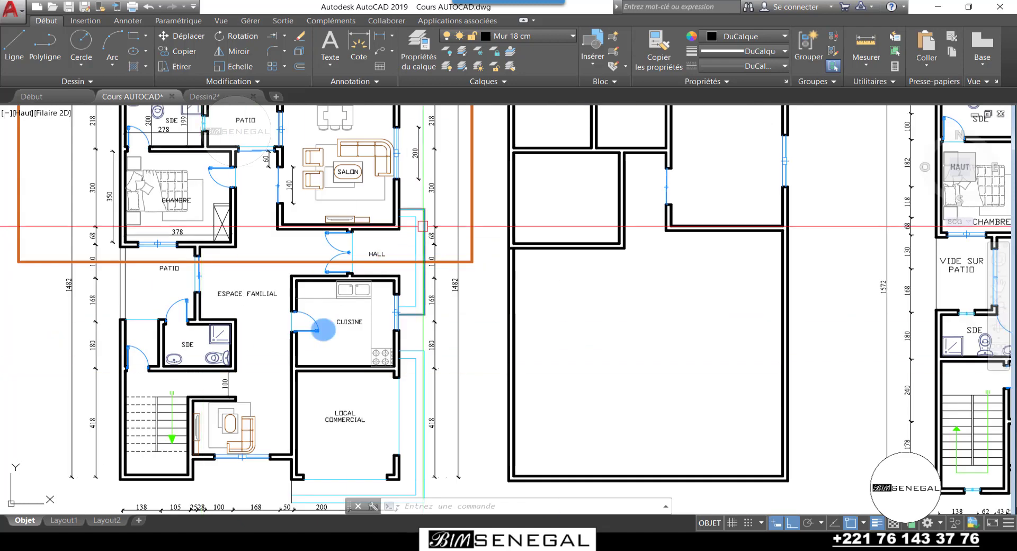
scroll(323, 329, "down", 3)
scroll(411, 189, "up", 8)
left_click(373, 196)
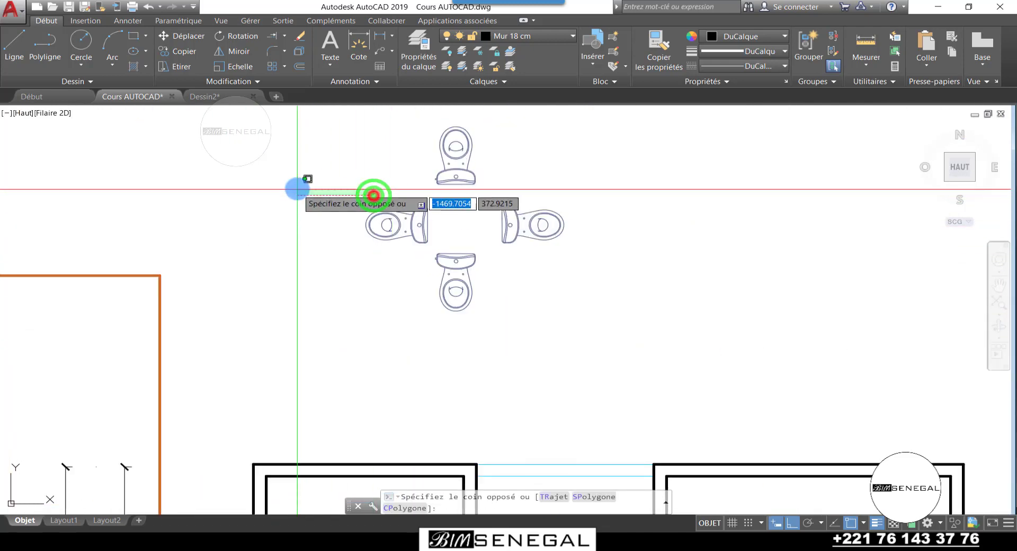
left_click(309, 182)
left_click(323, 193)
left_click(429, 258)
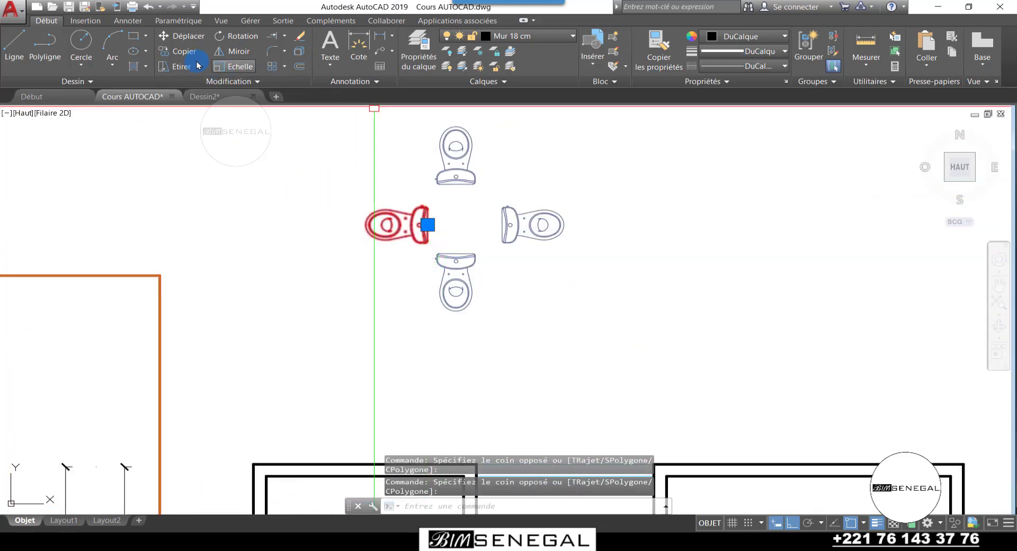
left_click(186, 52)
scroll(400, 210, "up", 4)
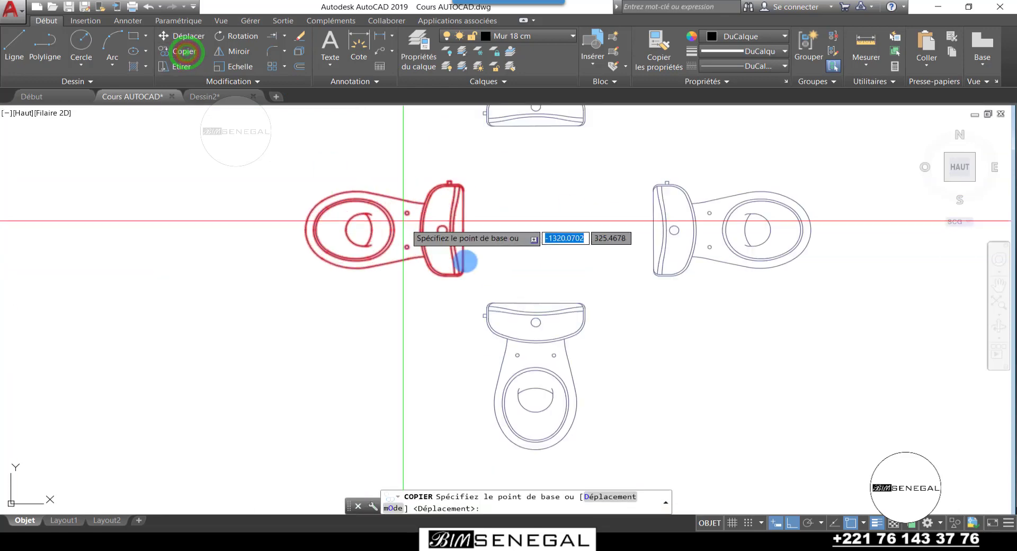
left_click(461, 227)
scroll(405, 181, "down", 7)
scroll(405, 181, "down", 4)
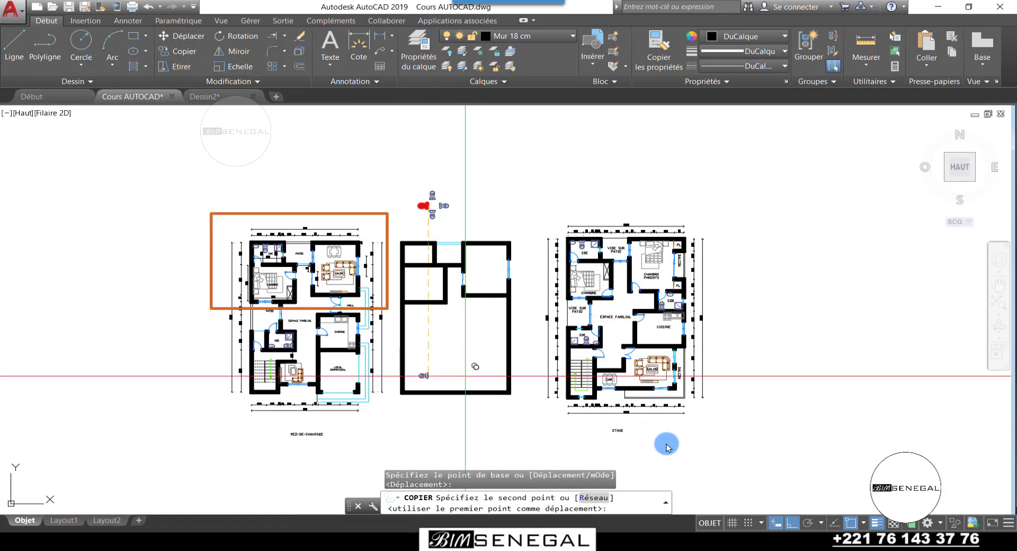
left_click(791, 523)
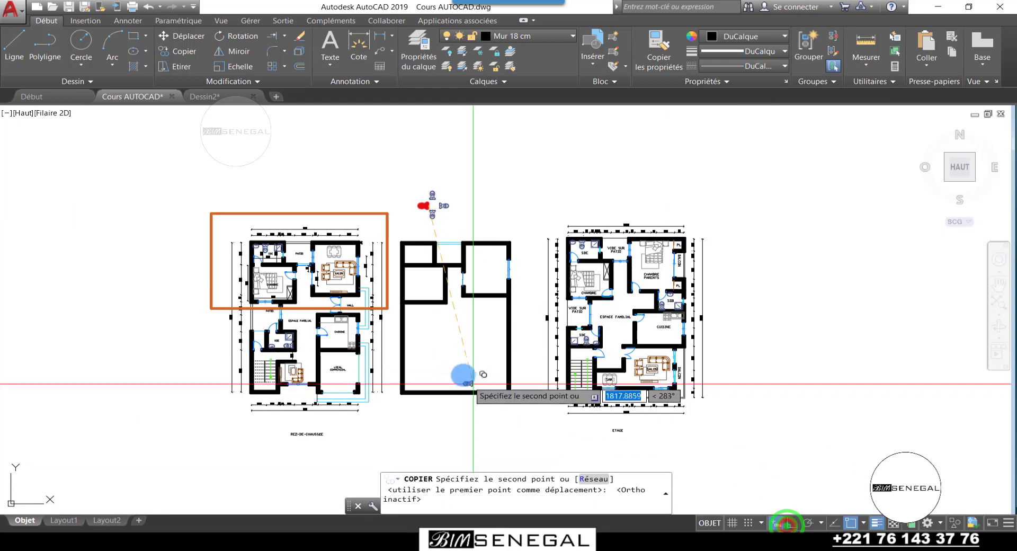
scroll(461, 366, "up", 5)
scroll(445, 328, "down", 3)
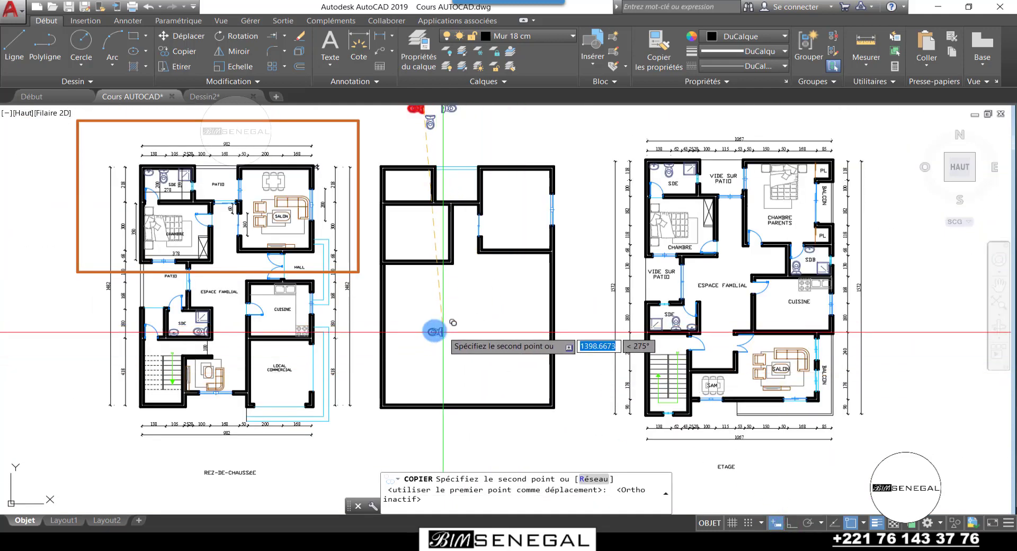
scroll(447, 323, "down", 2)
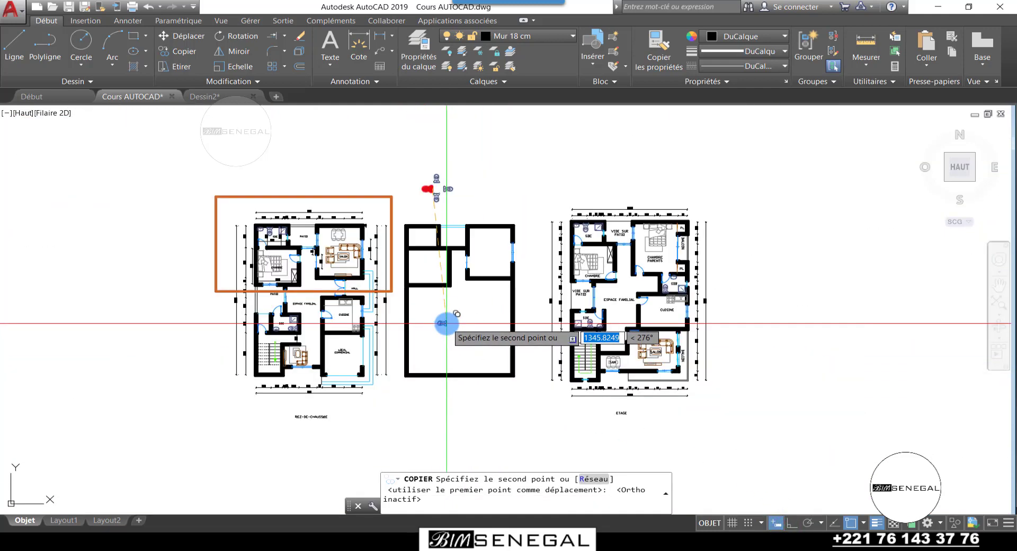
key("Escape")
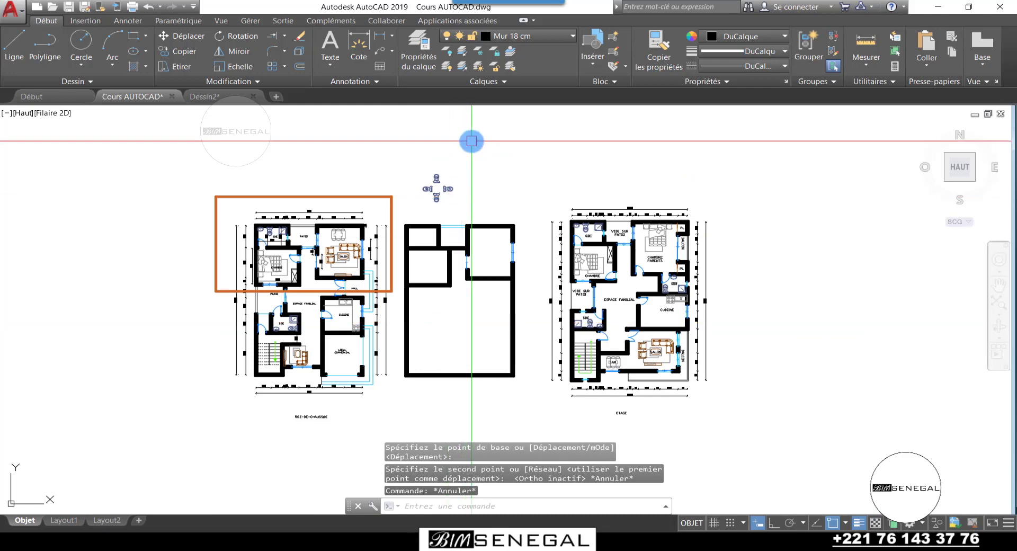
scroll(427, 174, "up", 2)
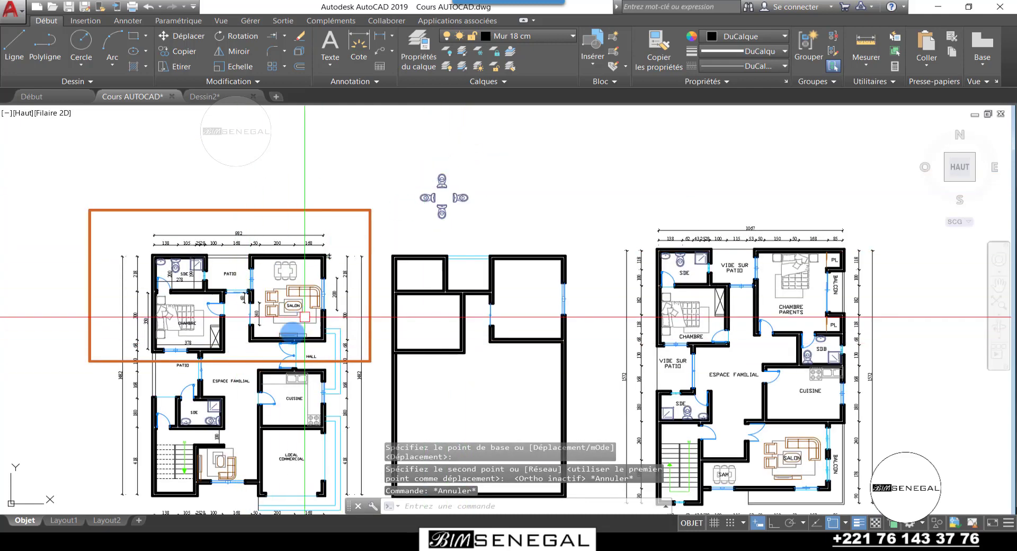
scroll(545, 182, "up", 2)
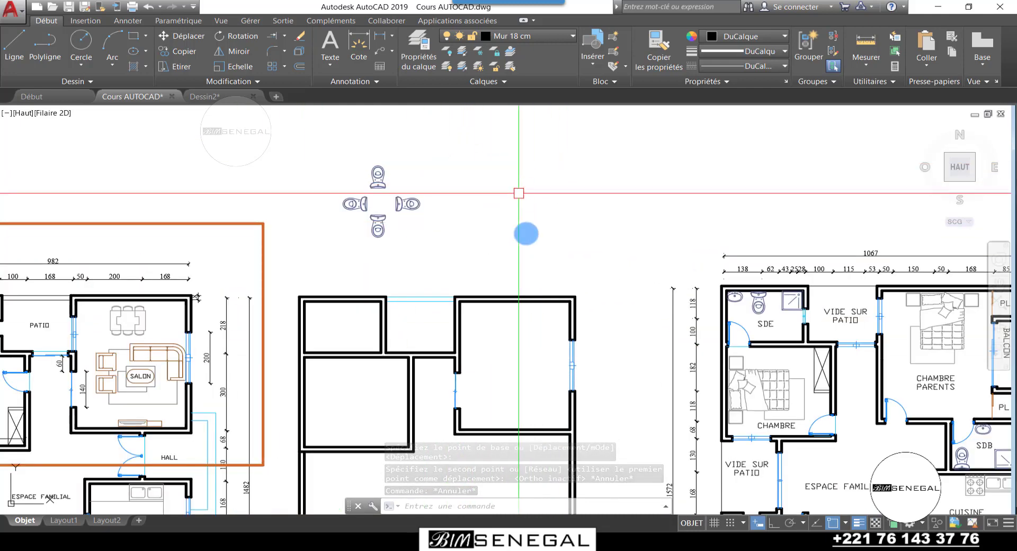
scroll(413, 186, "up", 2)
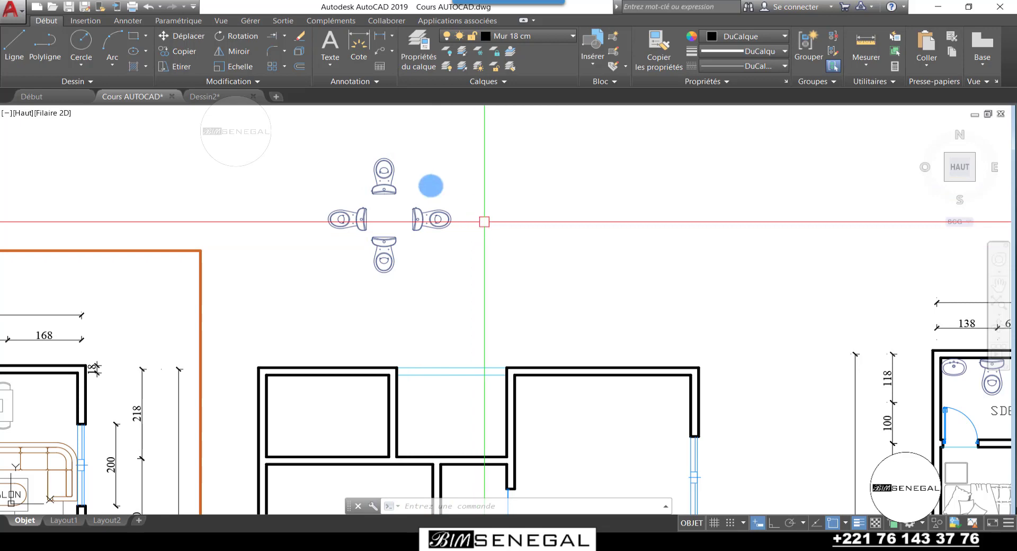
scroll(431, 185, "down", 4)
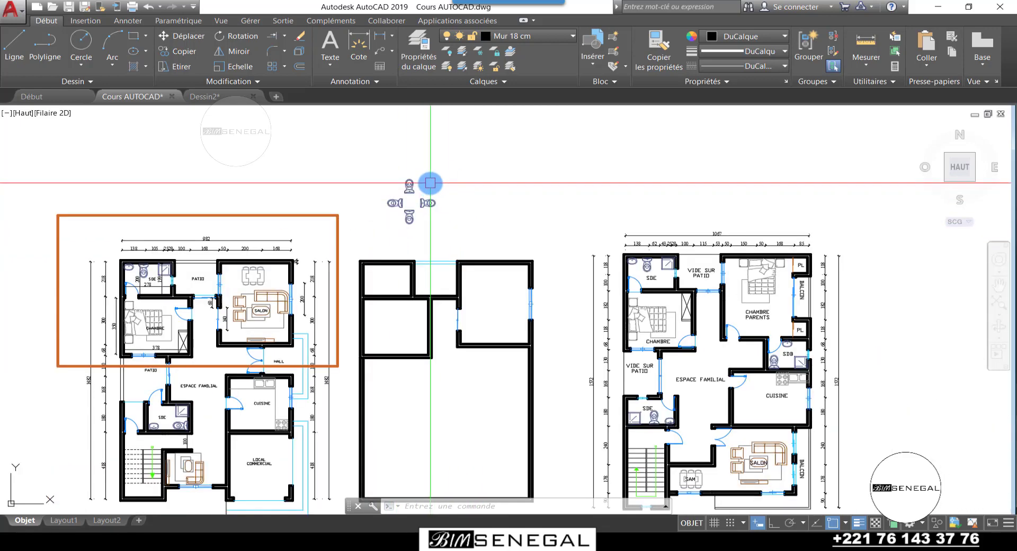
scroll(438, 180, "down", 2)
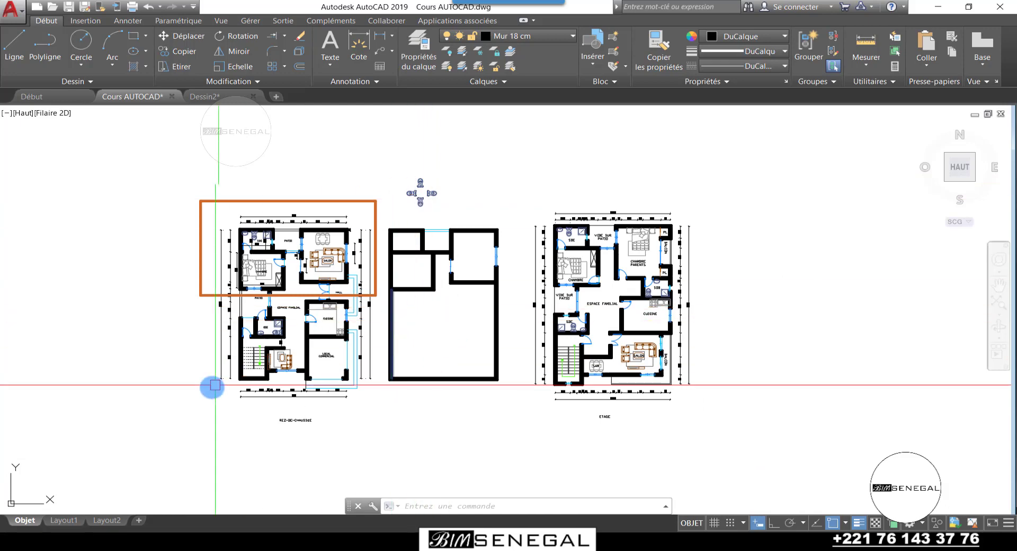
scroll(235, 358, "up", 6)
scroll(235, 363, "up", 2)
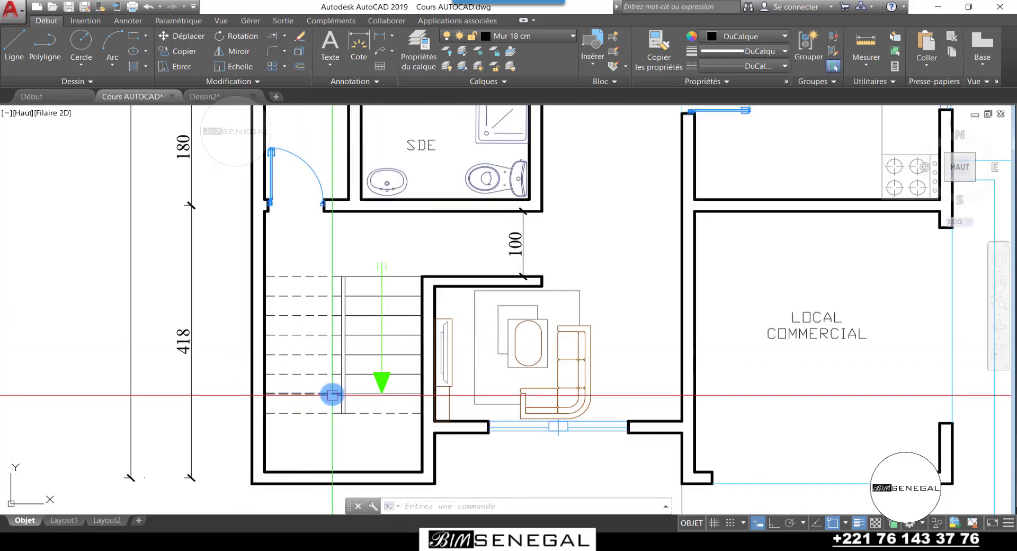
left_click(322, 417)
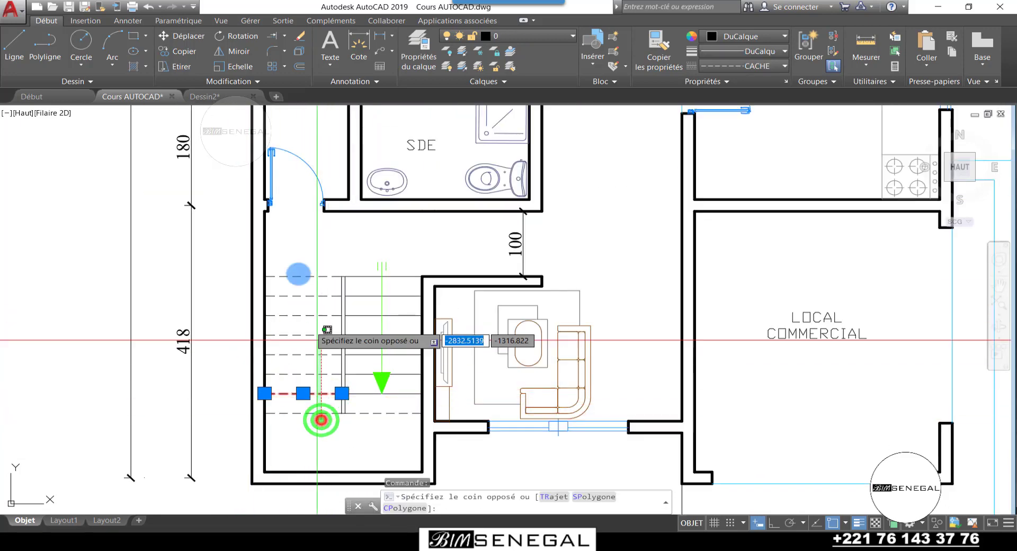
left_click(298, 258)
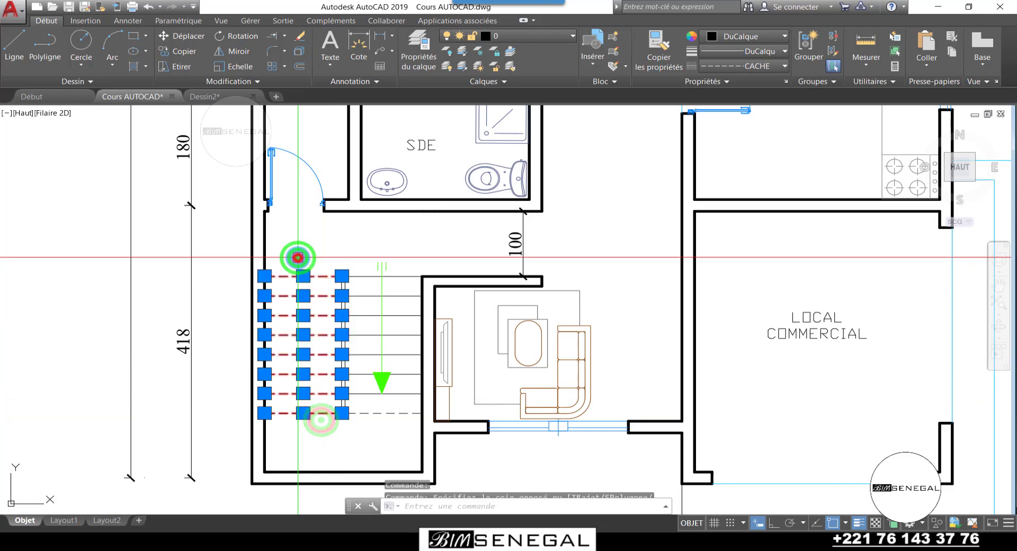
left_click(464, 67)
Create a layer named Escalier Caché with a 0.15 mm lineweight and the CACHE linetype
left_click(418, 45)
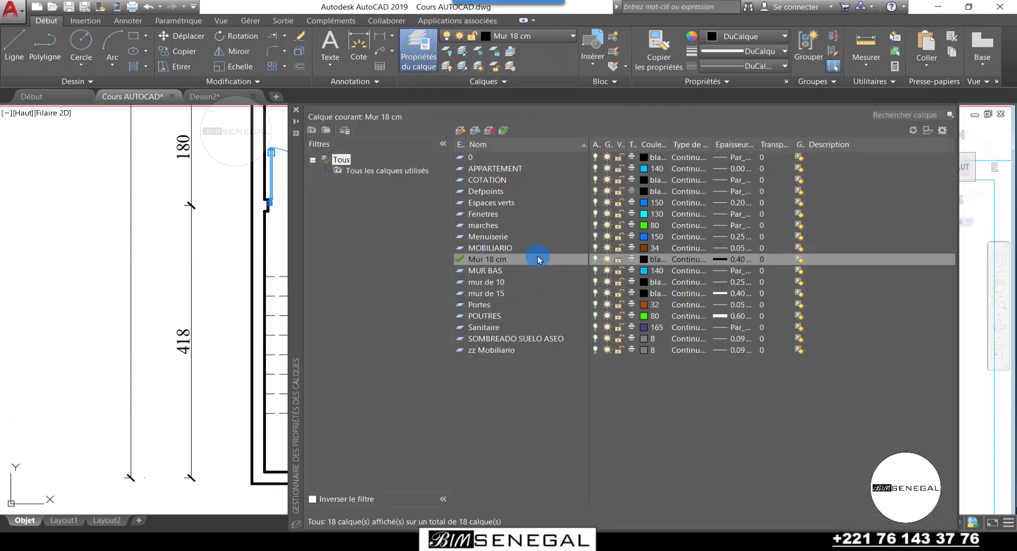
left_click(464, 129)
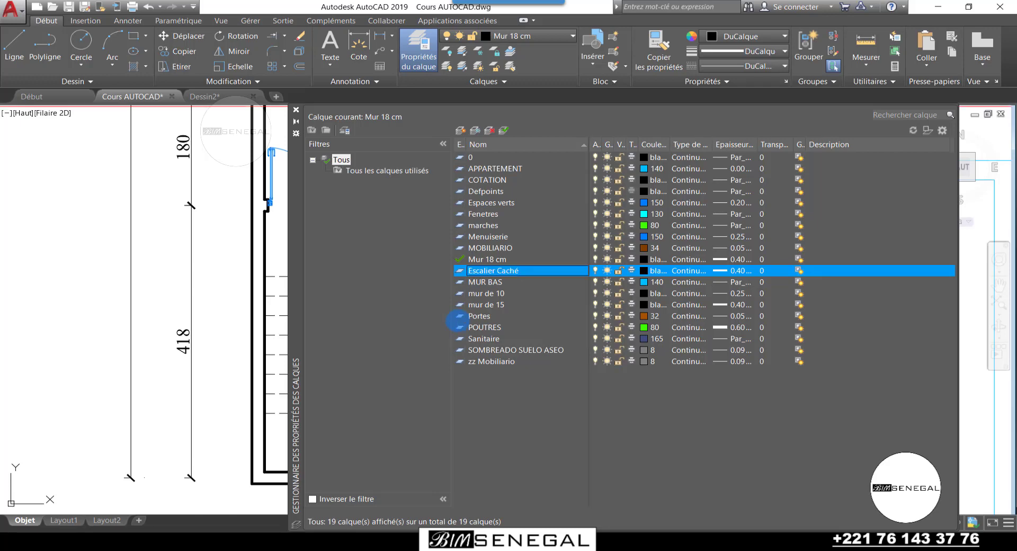
left_click(717, 271)
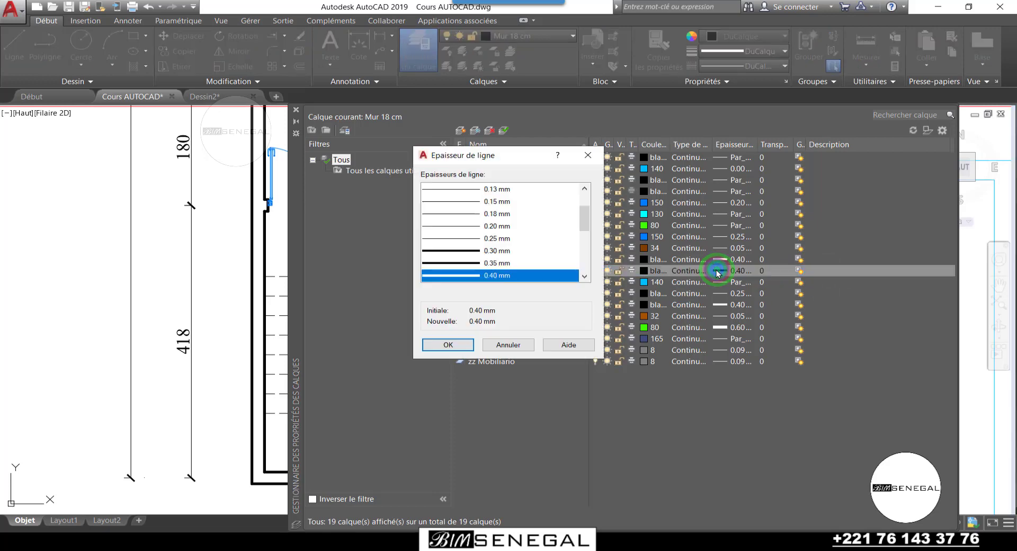
left_click(471, 204)
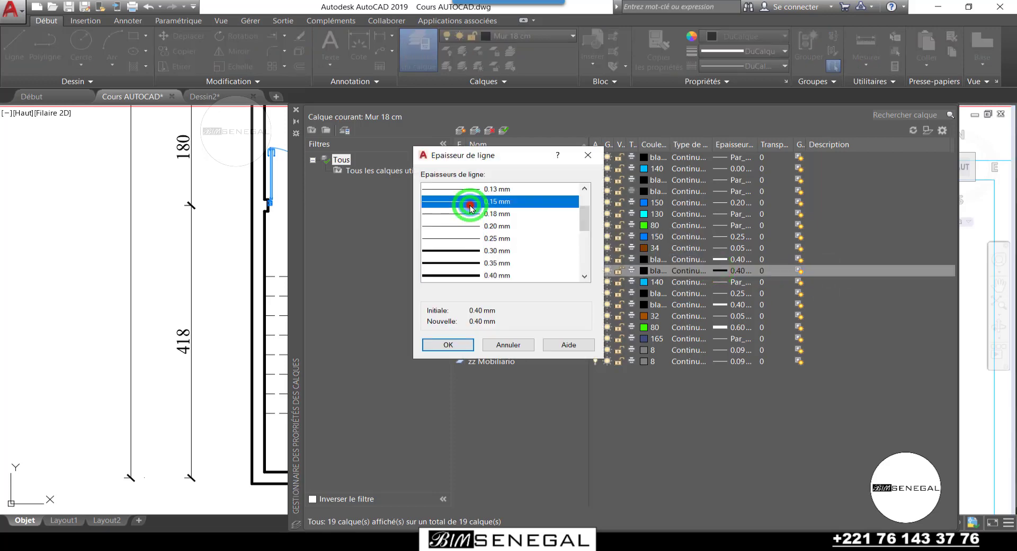
left_click(445, 346)
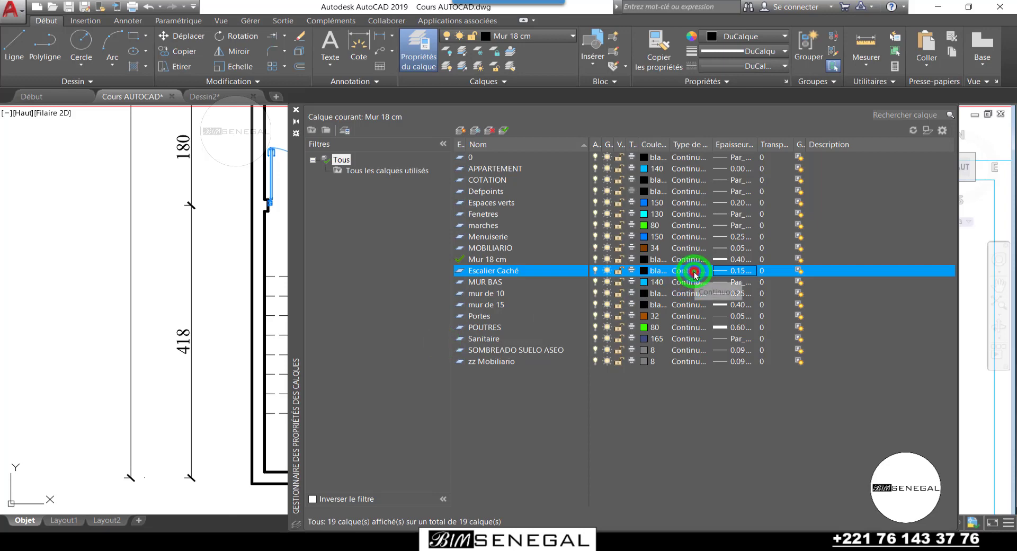
left_click(695, 272)
left_click(599, 233)
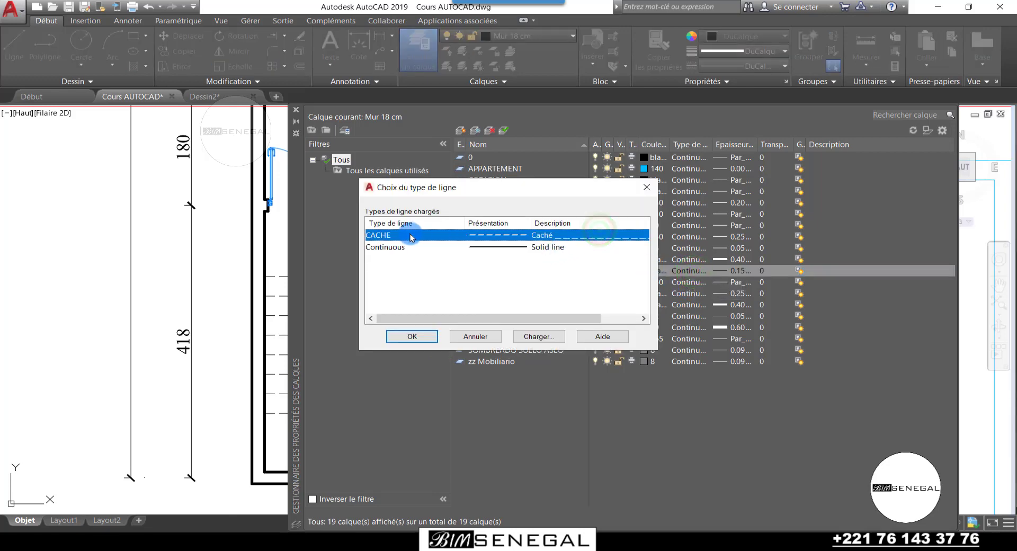
left_click(416, 337)
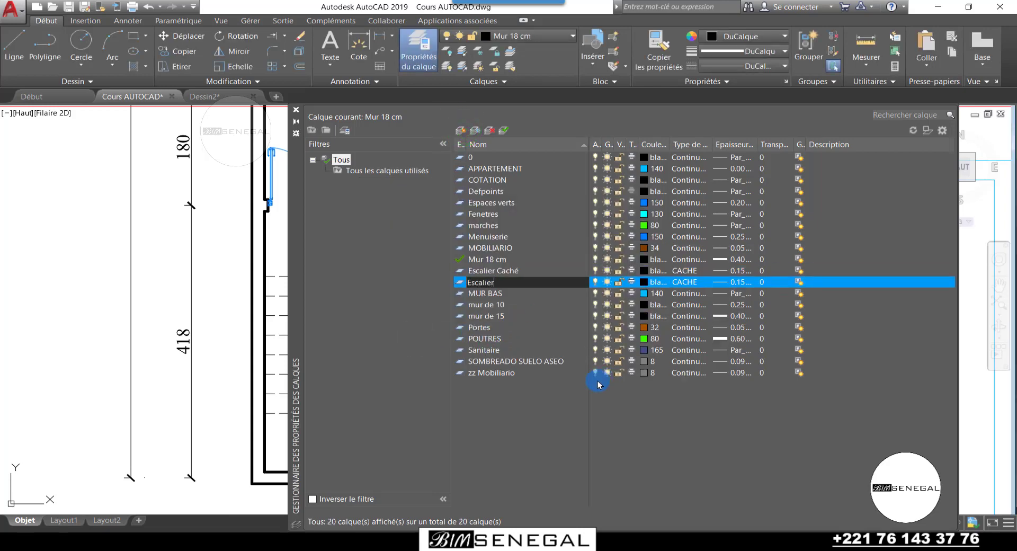
Add a layer named Escalier, give it a heavier lineweight and close the layer manager
left_click(746, 286)
scroll(488, 256, "down", 2)
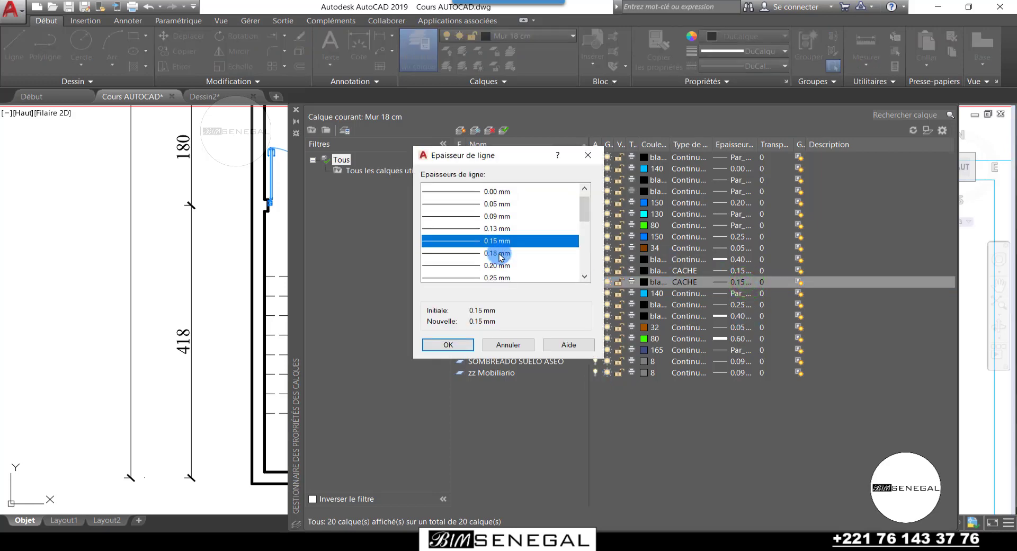
left_click(498, 253)
left_click(457, 346)
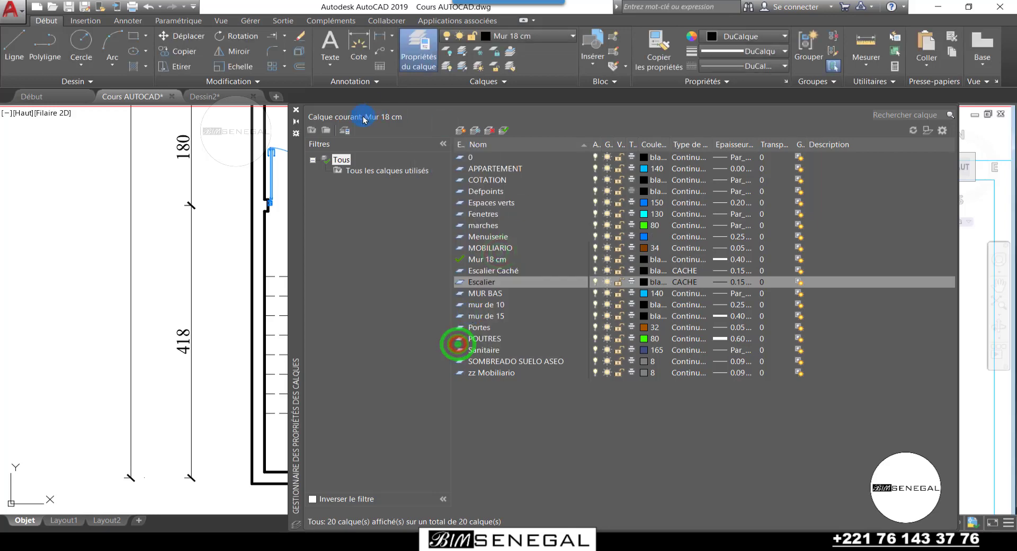
left_click(296, 111)
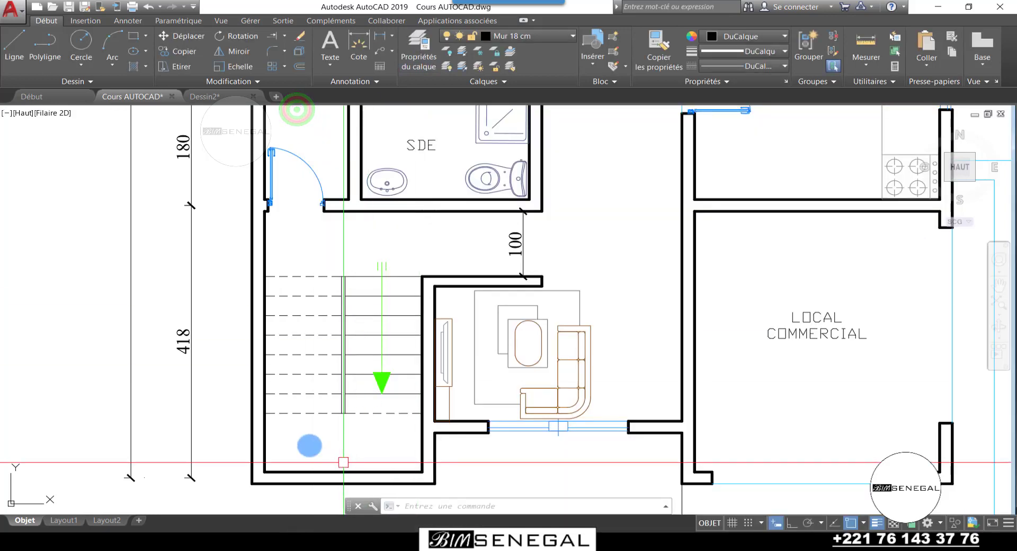
Assign all the dashed tread lines of the reference ground-floor staircase to the Escalier Caché layer
left_click(308, 436)
left_click(285, 262)
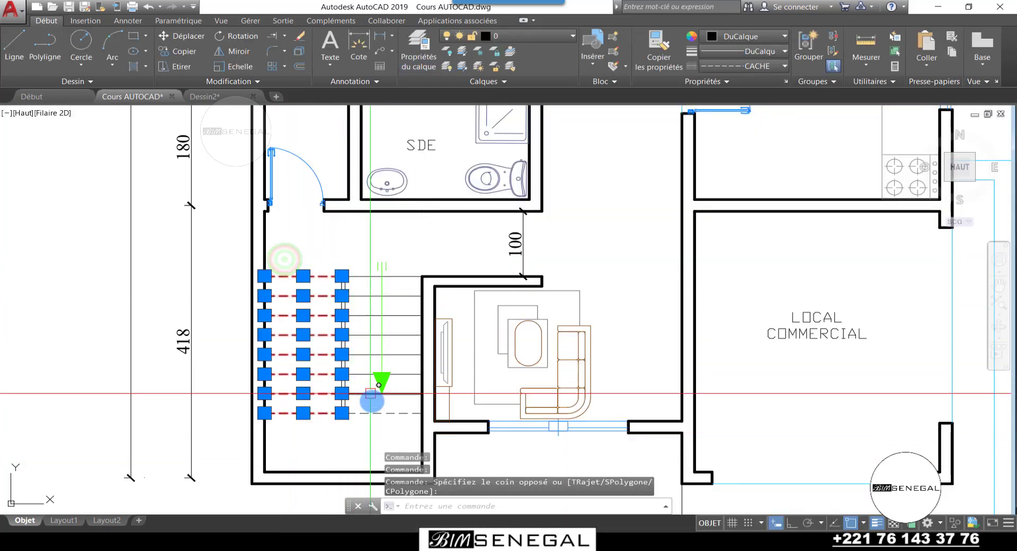
left_click(382, 413)
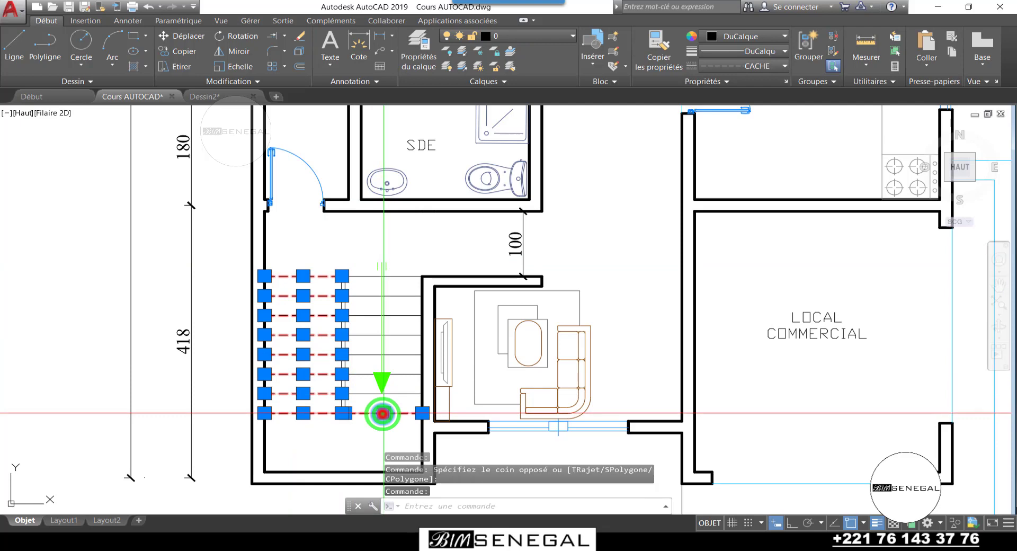
left_click(531, 36)
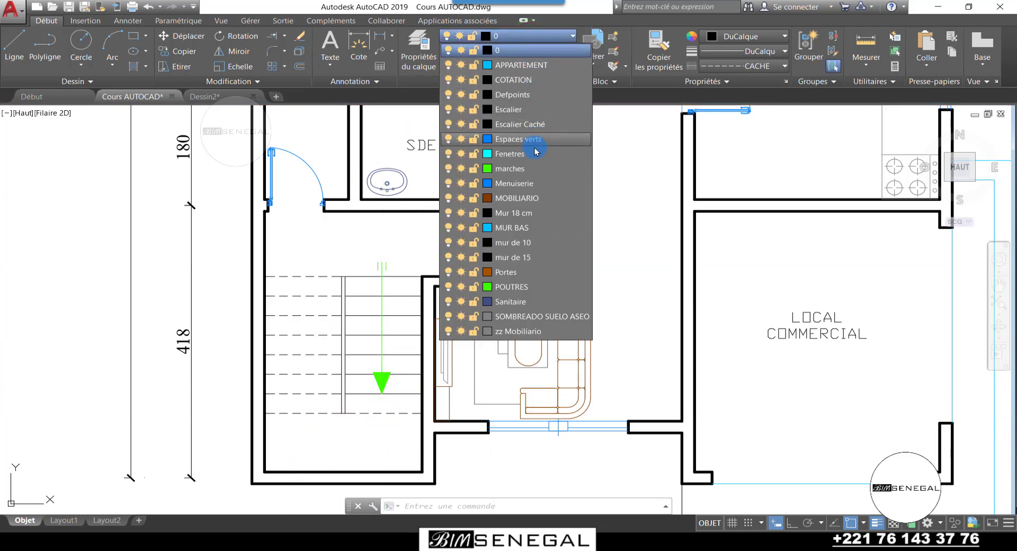
left_click(533, 131)
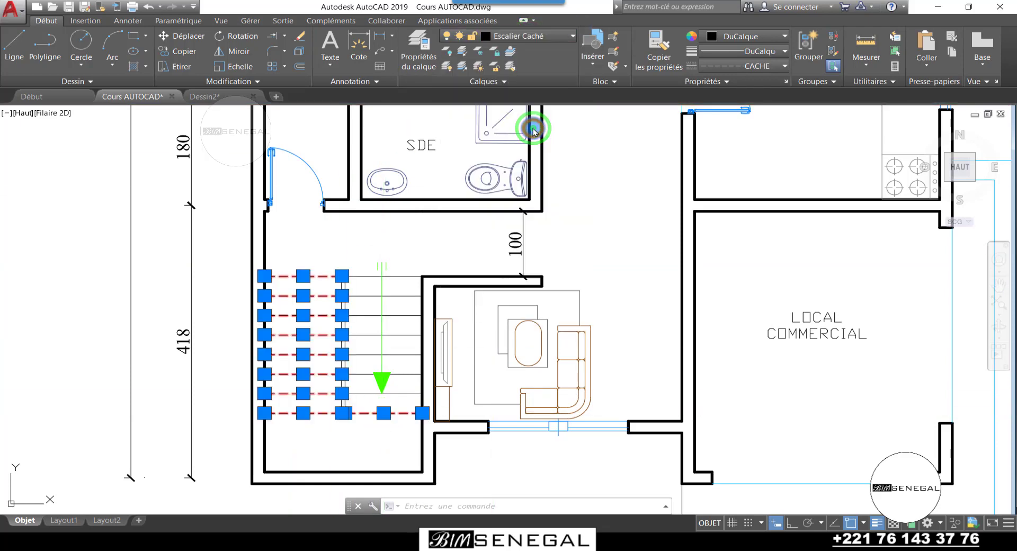
scroll(352, 332, "up", 4)
key("Escape")
Assign the solid tread lines beside the green stair arrow to the Escalier layer
left_click(374, 423)
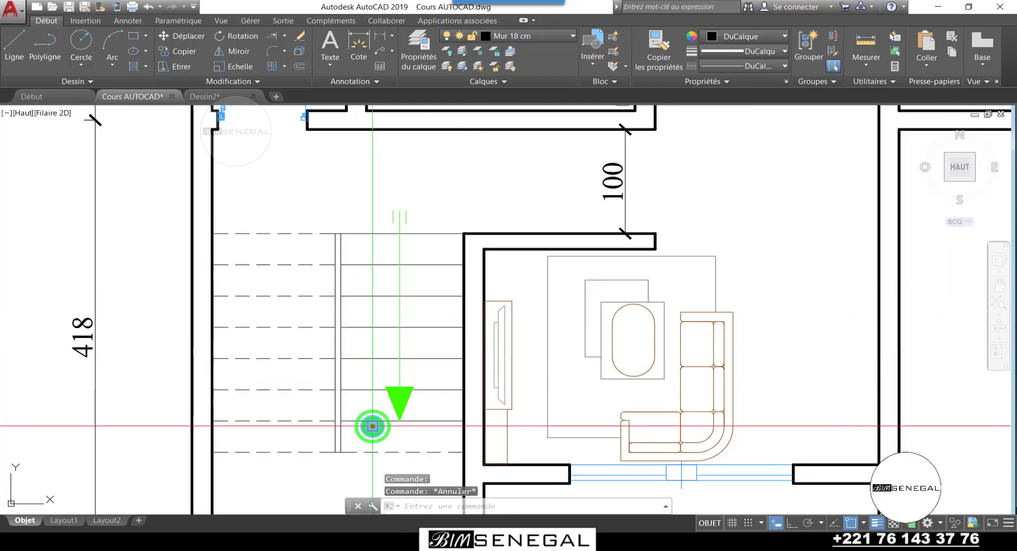
left_click(344, 209)
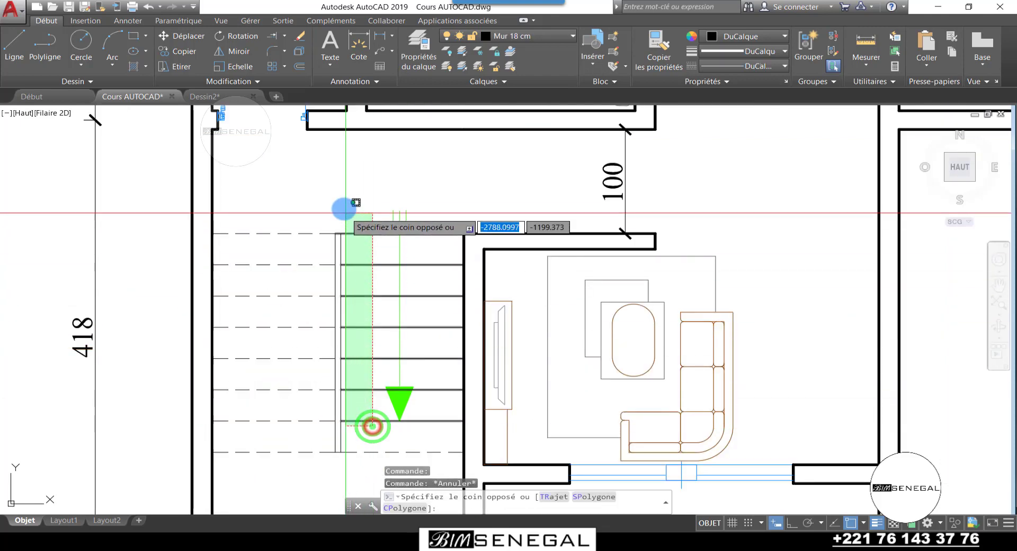
left_click(572, 39)
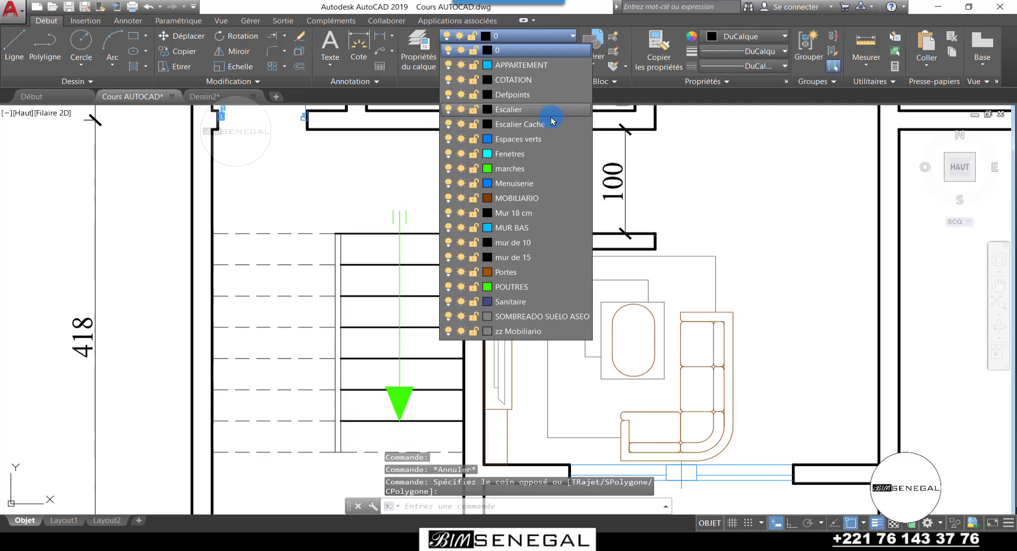
left_click(521, 109)
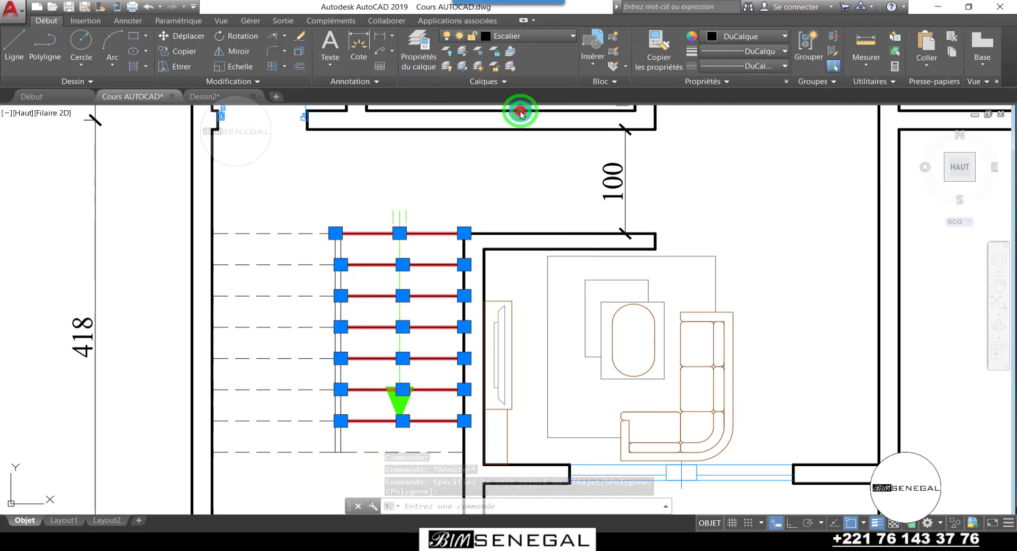
key("Escape")
key("Escape")
scroll(361, 237, "down", 2)
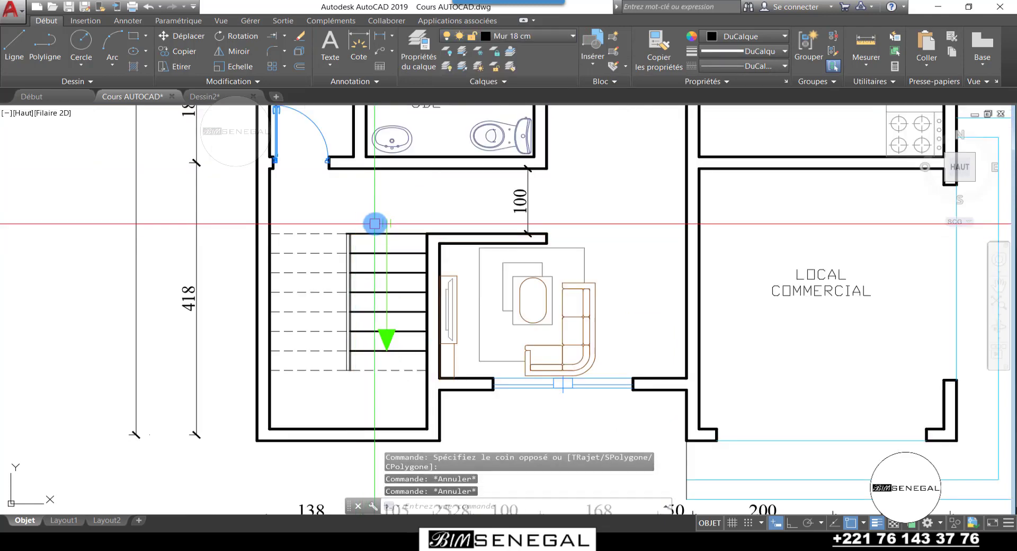
Check which layer the green direction arrow of the reference ground-floor staircase is on, including its shaft, start mark and arrowhead
scroll(395, 251, "up", 2)
left_click(389, 273)
left_click(367, 268)
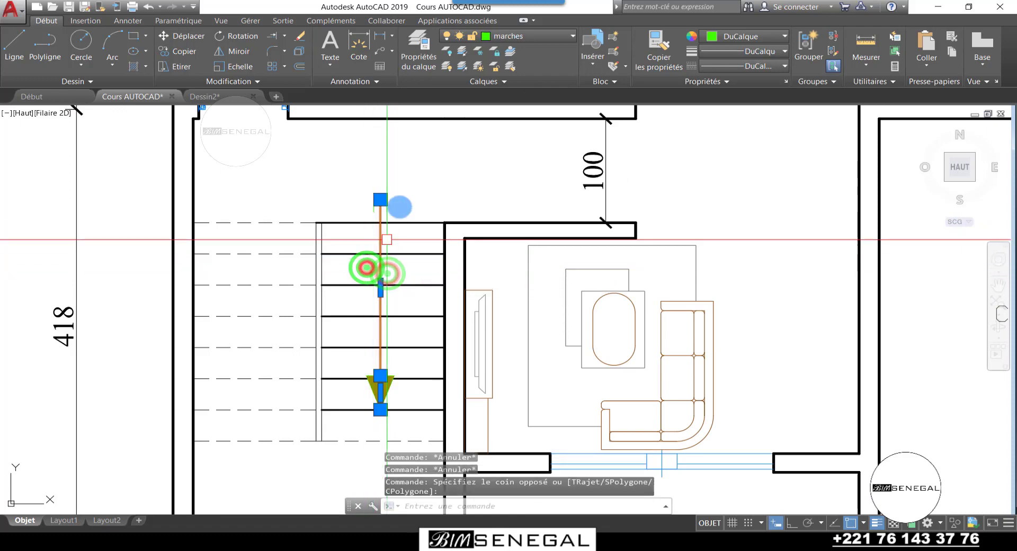
left_click(407, 208)
left_click(343, 181)
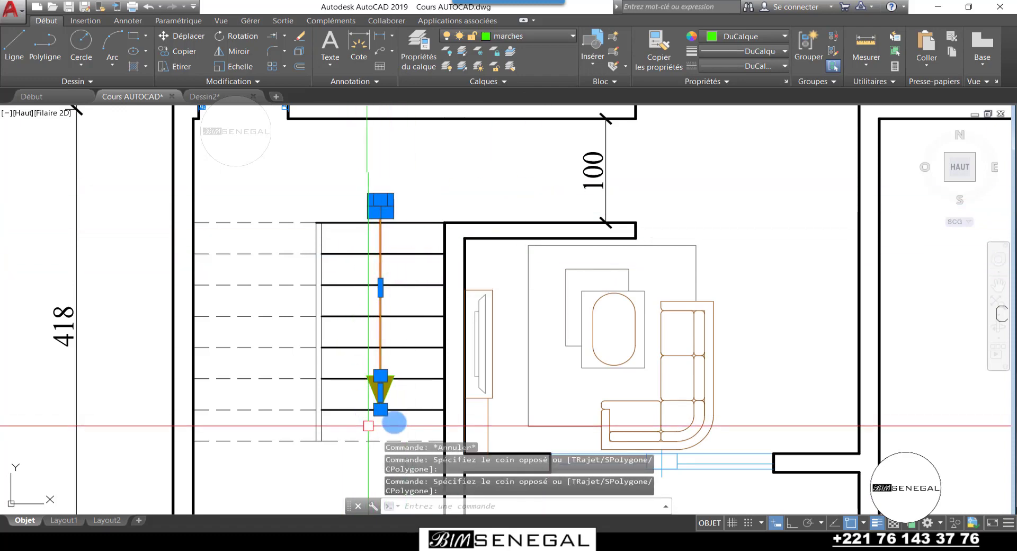
scroll(398, 411, "up", 4)
left_click(413, 377)
left_click(281, 361)
scroll(361, 404, "down", 4)
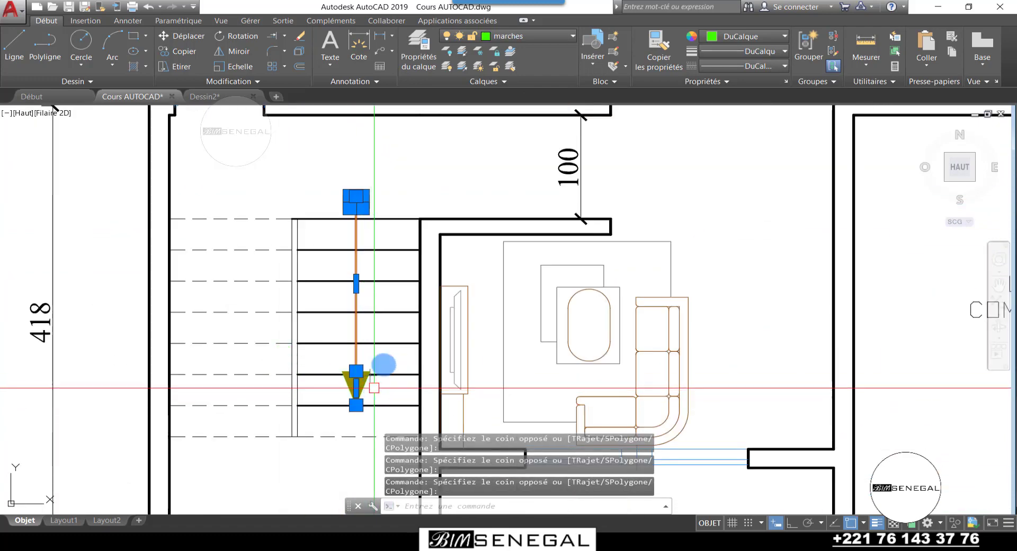
scroll(364, 404, "down", 2)
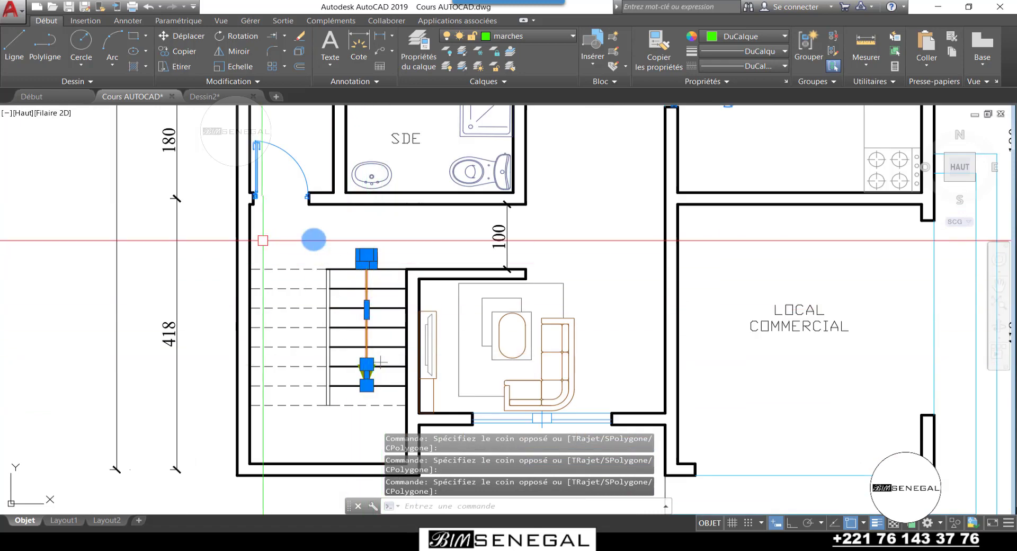
scroll(382, 279, "up", 2)
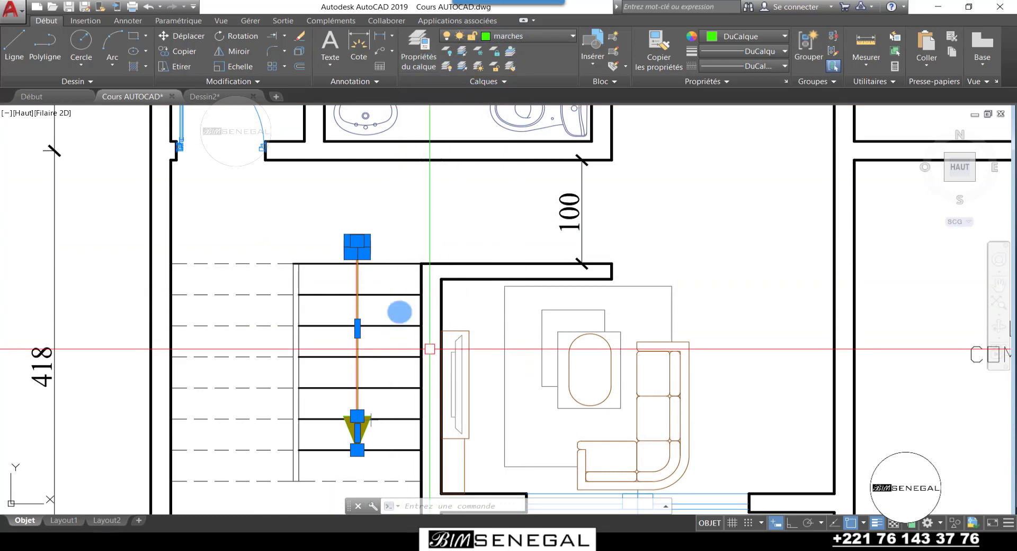
scroll(255, 272, "down", 2)
scroll(335, 363, "down", 1)
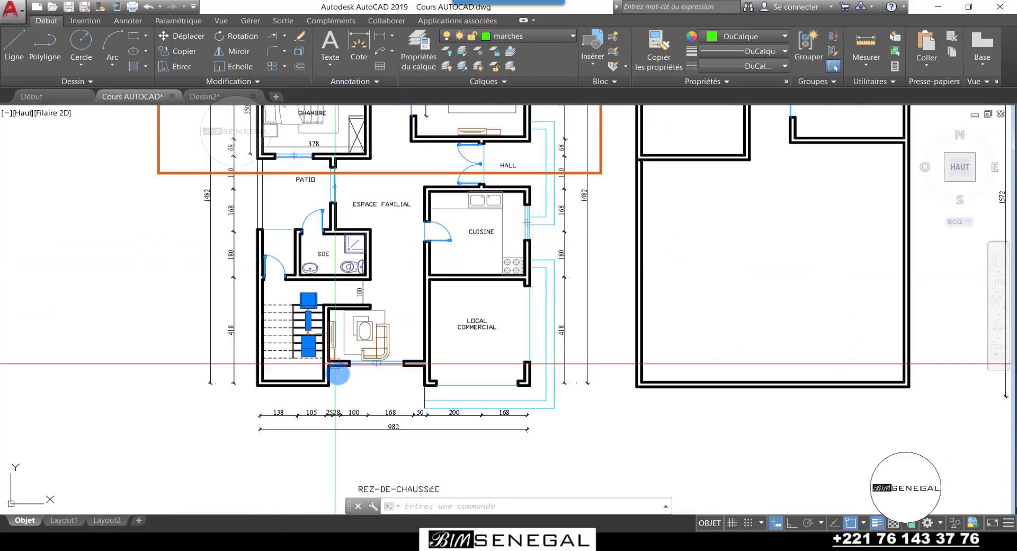
key("Escape")
Assign the exterior step outlines and threshold lines around the LOCAL COMMERCIAL room and the outlines outside the HALL to the marches layer
scroll(556, 332, "up", 1)
scroll(556, 333, "down", 1)
scroll(529, 357, "up", 3)
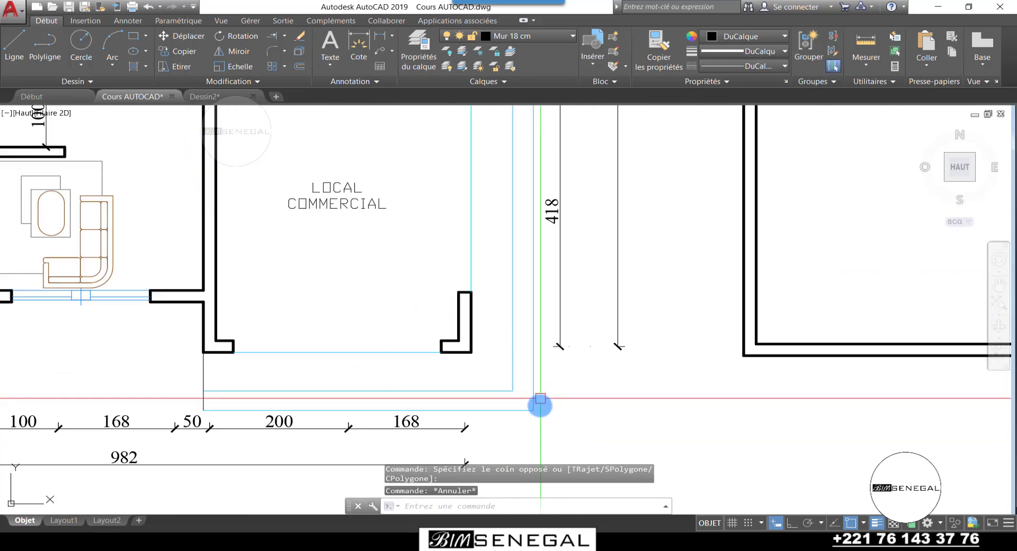
left_click(540, 408)
left_click(504, 373)
left_click(223, 376)
left_click(248, 372)
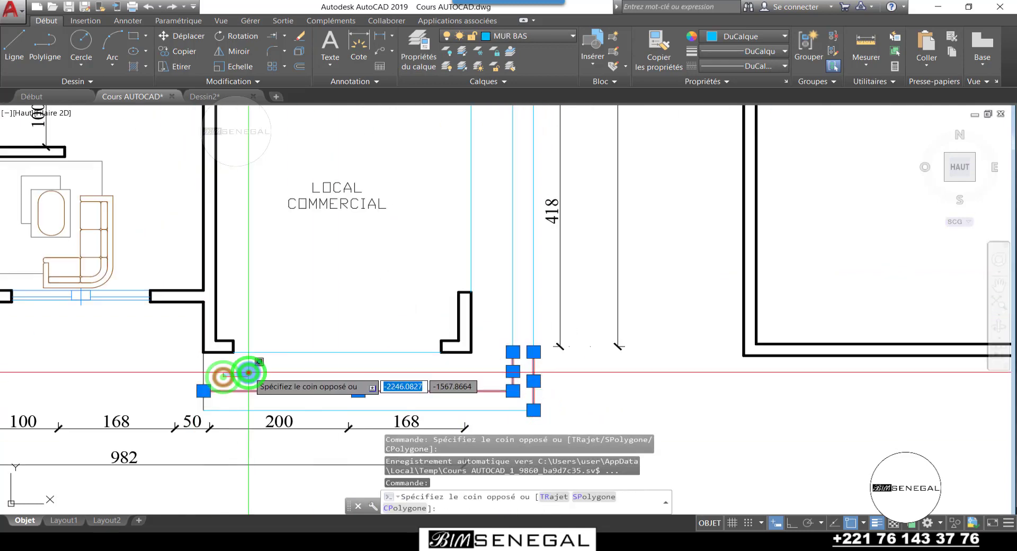
left_click(270, 406)
left_click(288, 352)
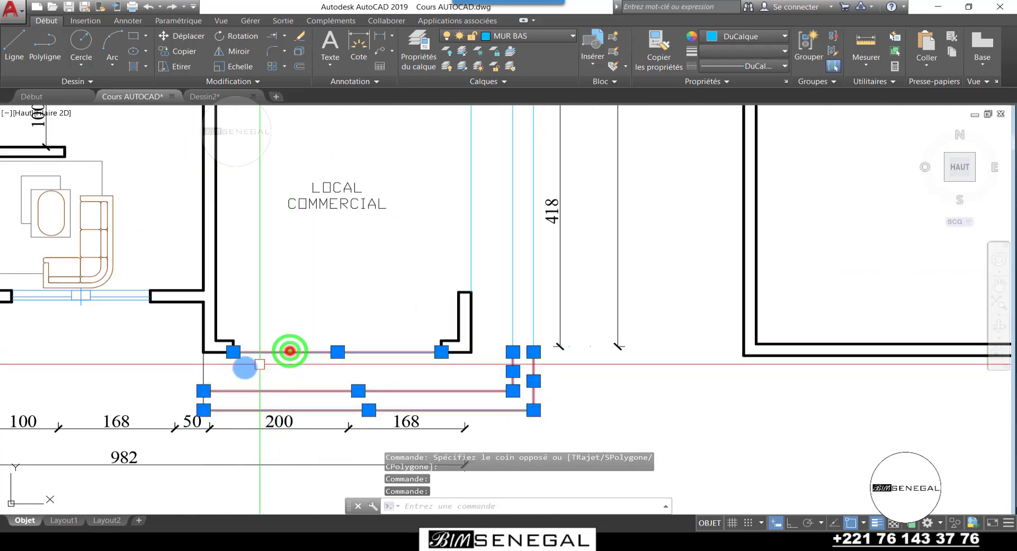
left_click(225, 374)
left_click(190, 374)
scroll(541, 312, "up", 2)
left_click(529, 319)
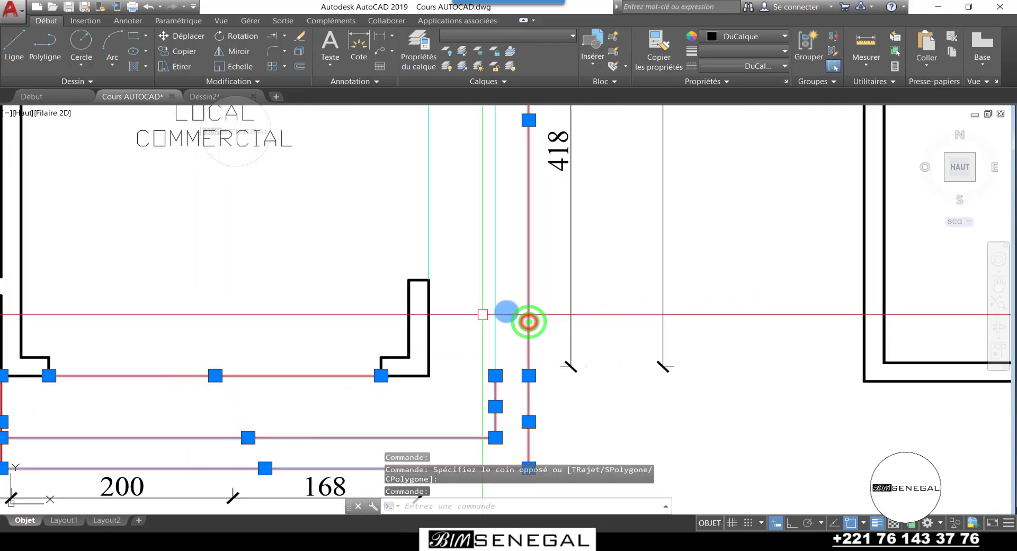
left_click(506, 309)
left_click(482, 297)
left_click(445, 226)
left_click(386, 209)
scroll(418, 292, "down", 4)
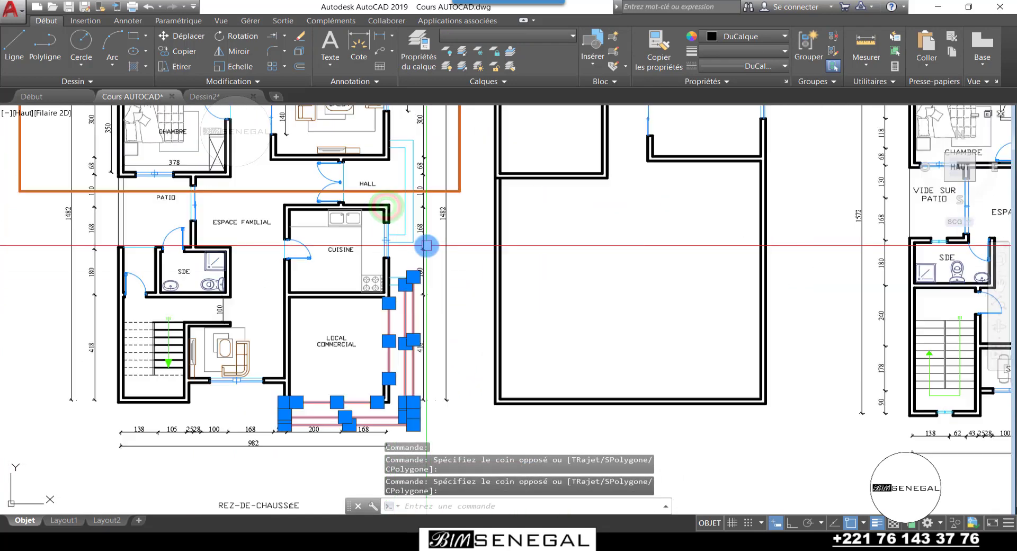
scroll(381, 315, "up", 6)
left_click(333, 366)
left_click(322, 277)
scroll(382, 349, "down", 5)
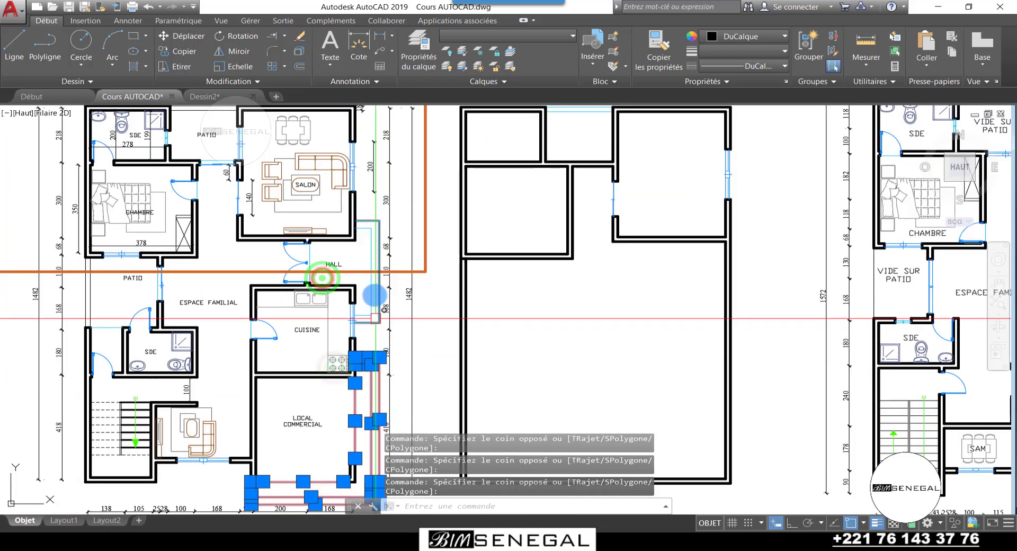
scroll(375, 293, "up", 5)
left_click(379, 375)
left_click(349, 286)
scroll(411, 273, "down", 5)
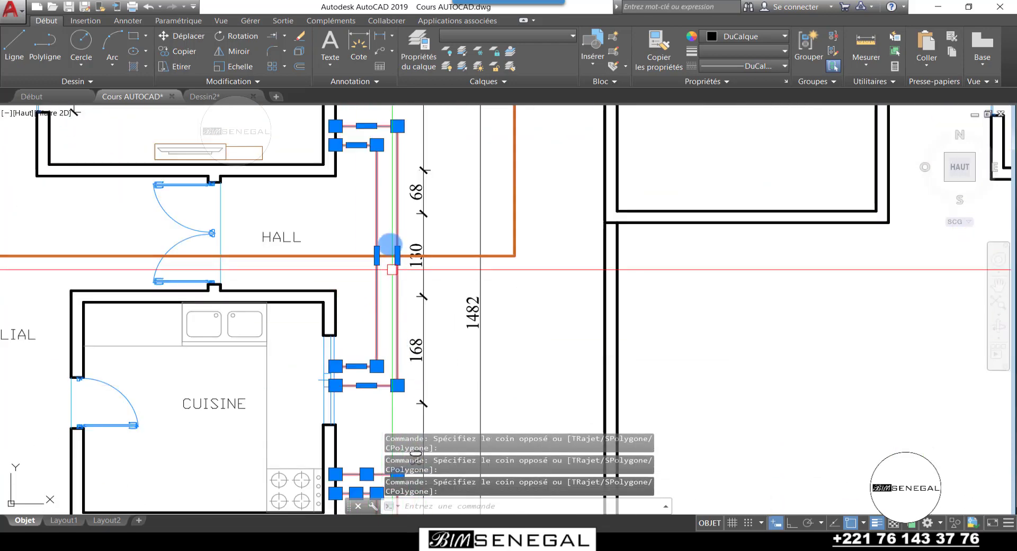
left_click(509, 36)
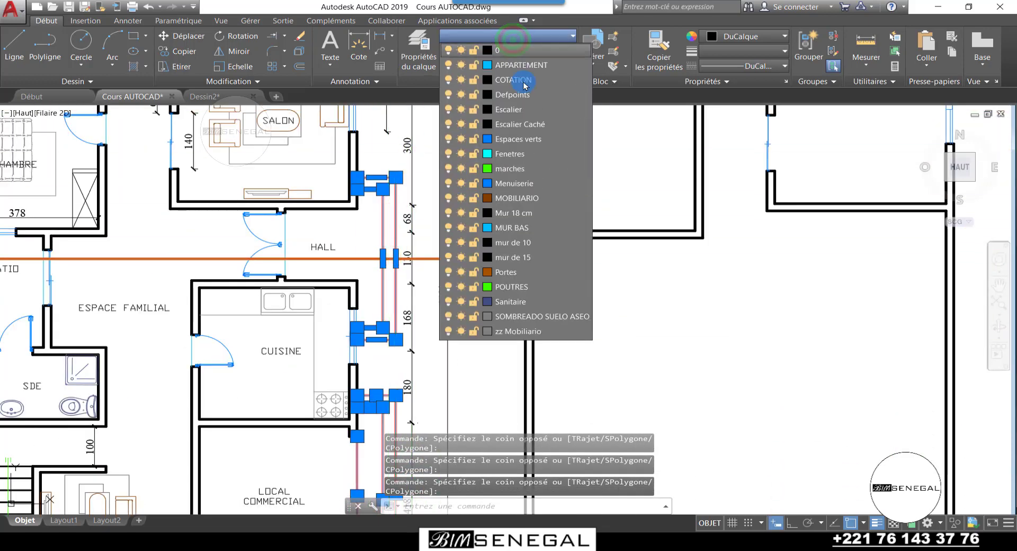
left_click(527, 168)
scroll(493, 270, "down", 5)
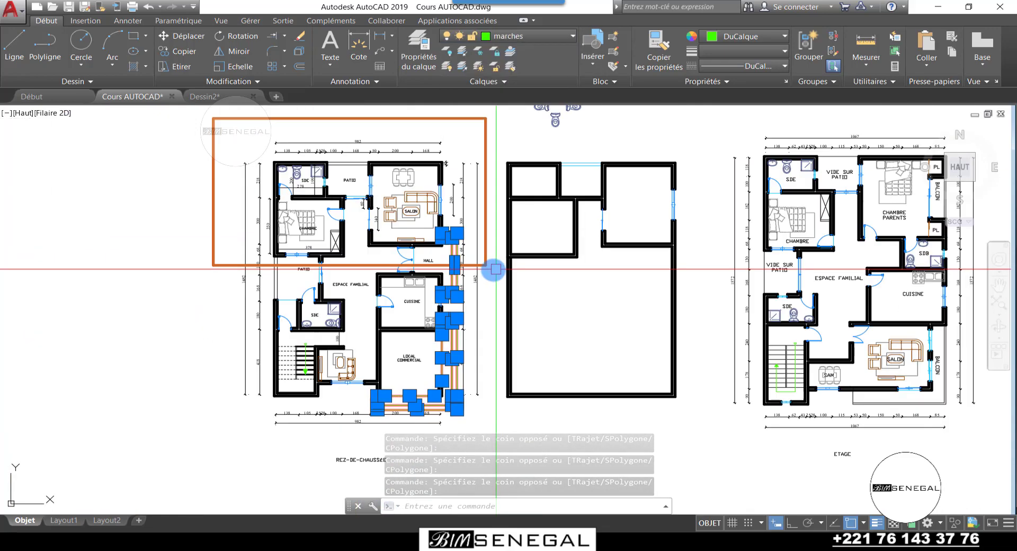
key("Escape")
key("Escape")
Create a layer named Texte with a 0.18 mm lineweight and close the layer manager
scroll(411, 249, "up", 6)
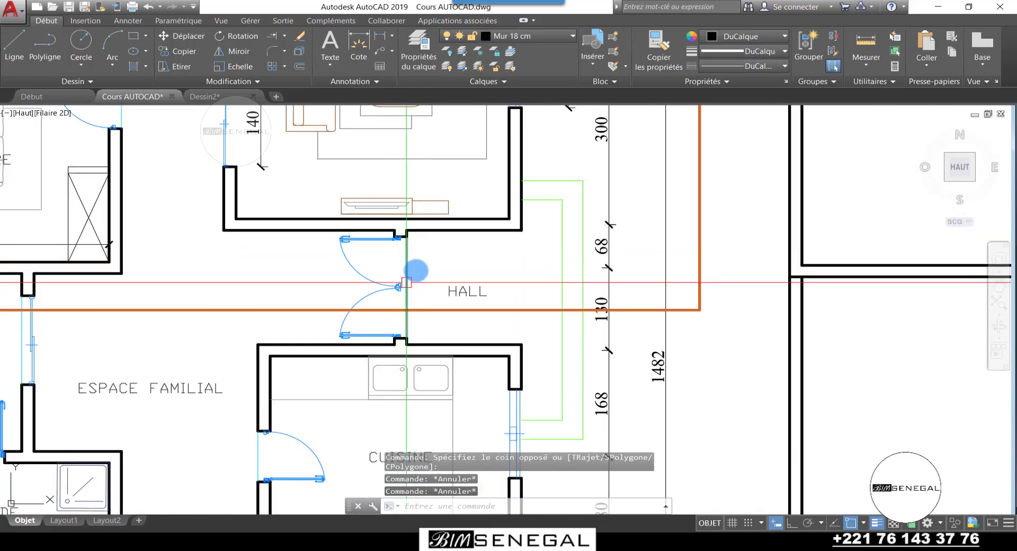
scroll(460, 363, "down", 2)
scroll(379, 355, "down", 4)
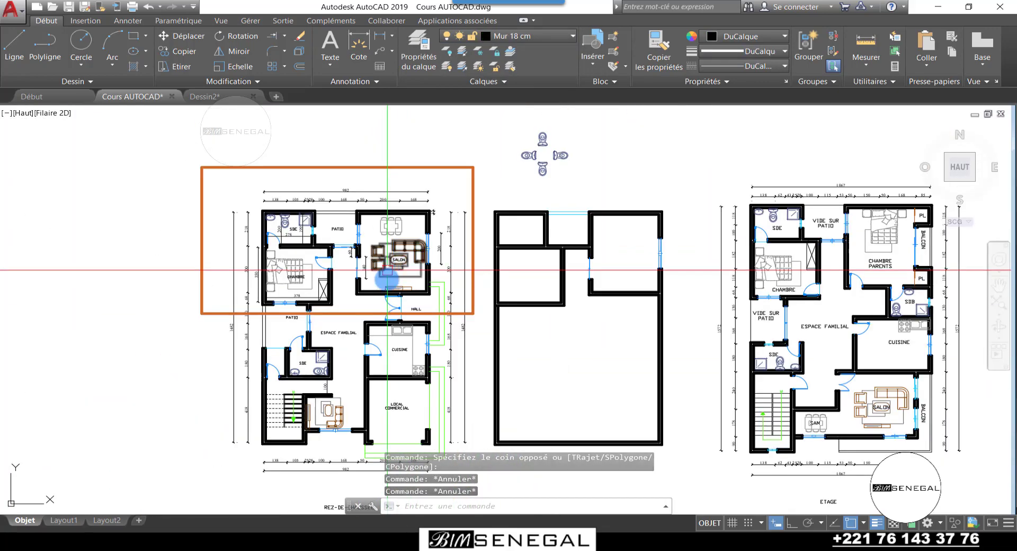
middle_click_drag(595, 343, 545, 316)
scroll(318, 230, "up", 5)
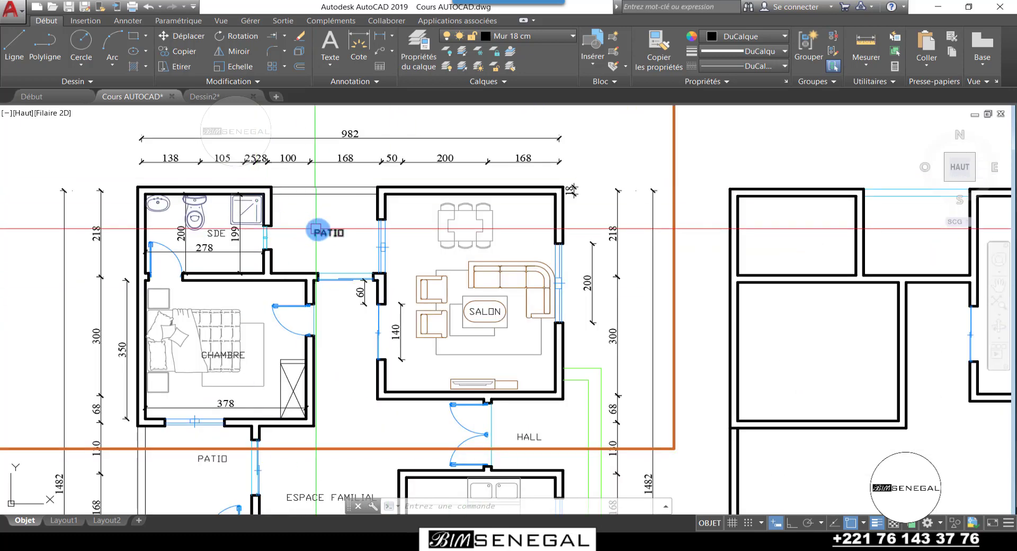
left_click(320, 229)
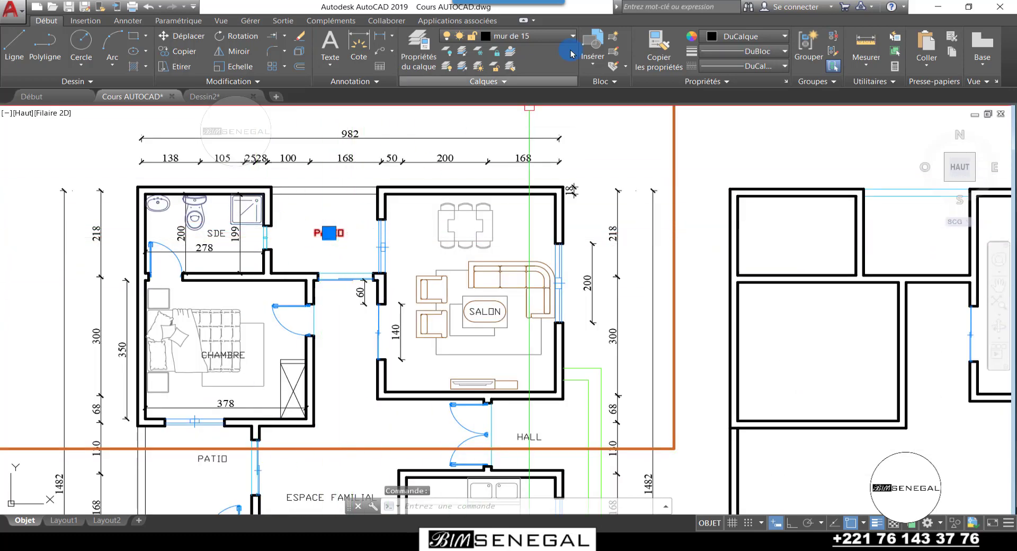
left_click(415, 62)
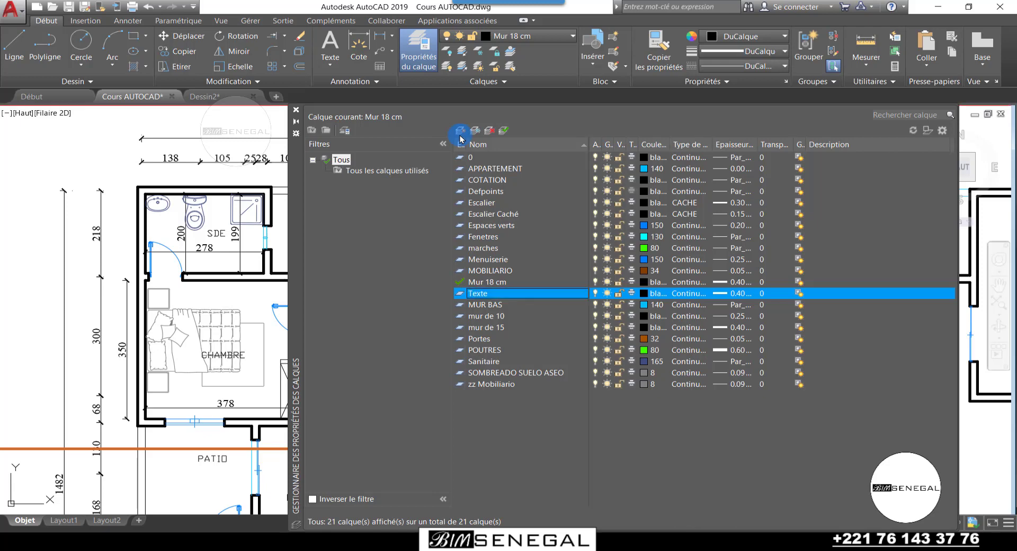
left_click(715, 293)
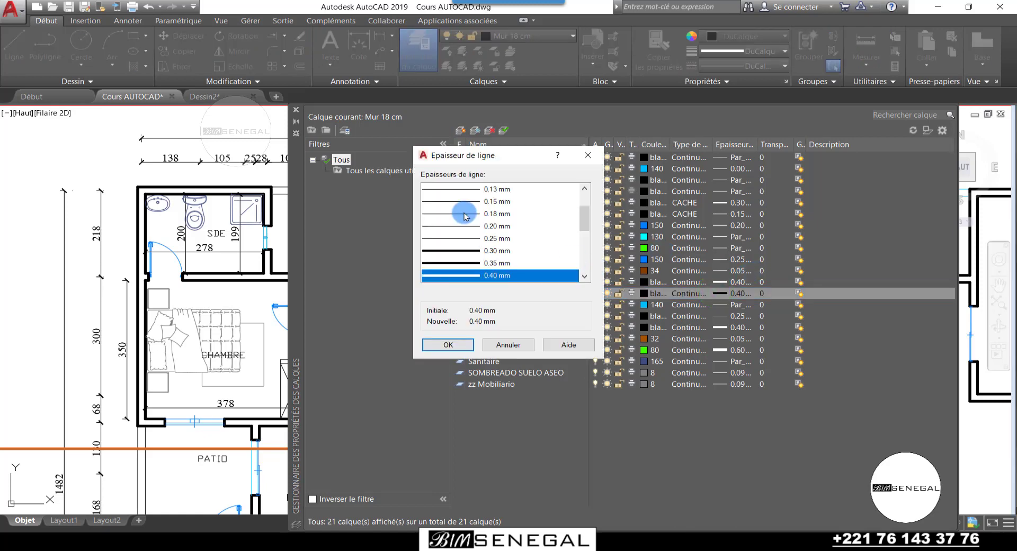
left_click(460, 345)
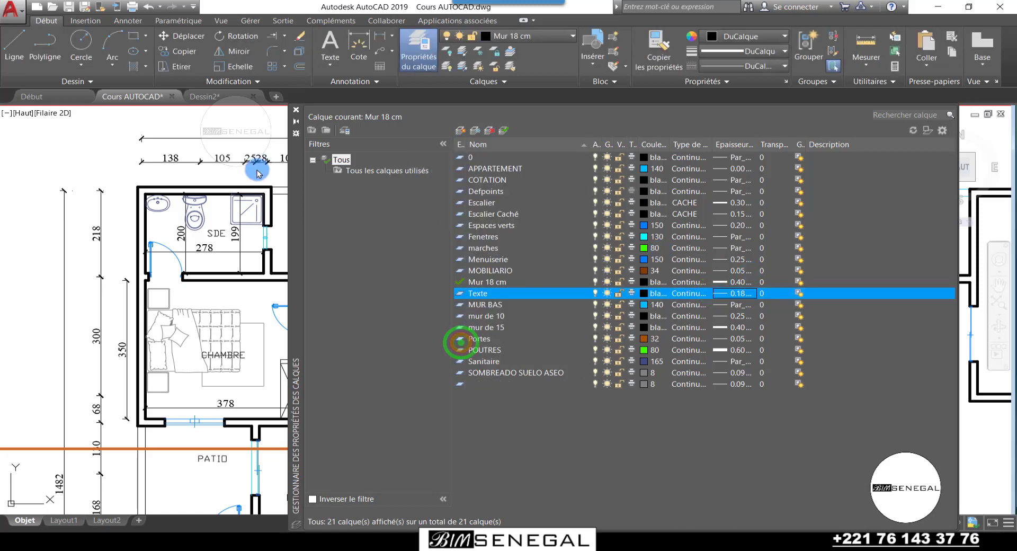
left_click(294, 112)
Select all text similar to the PATIO label across the reference plans and assign it to the Texte layer
left_click(330, 234)
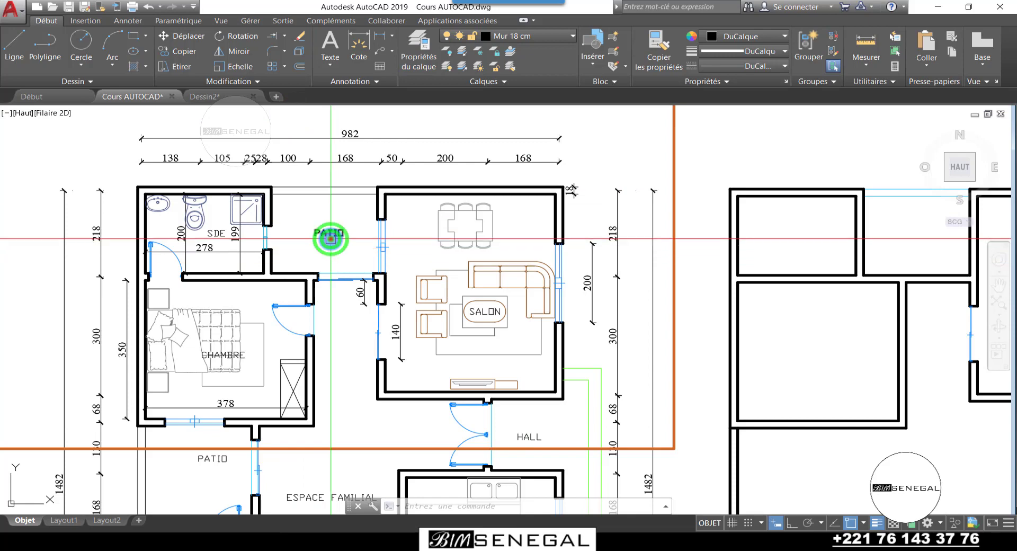
right_click(346, 233)
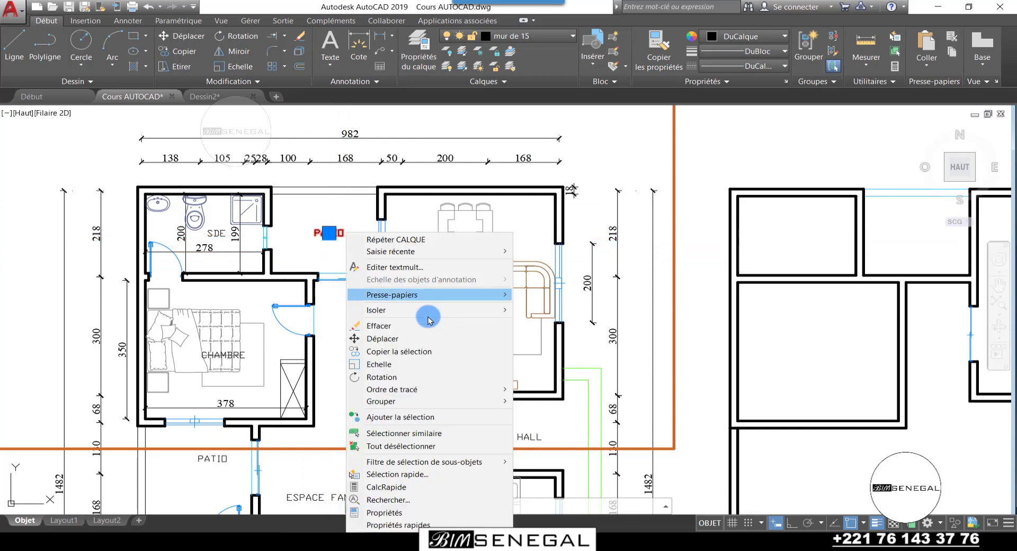
left_click(473, 439)
scroll(477, 182, "down", 5)
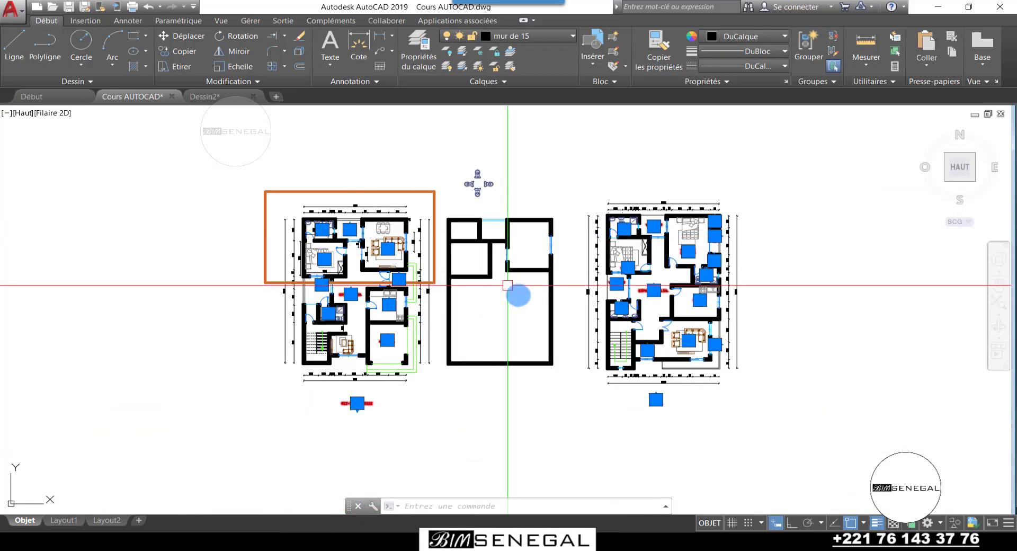
scroll(314, 281, "up", 3)
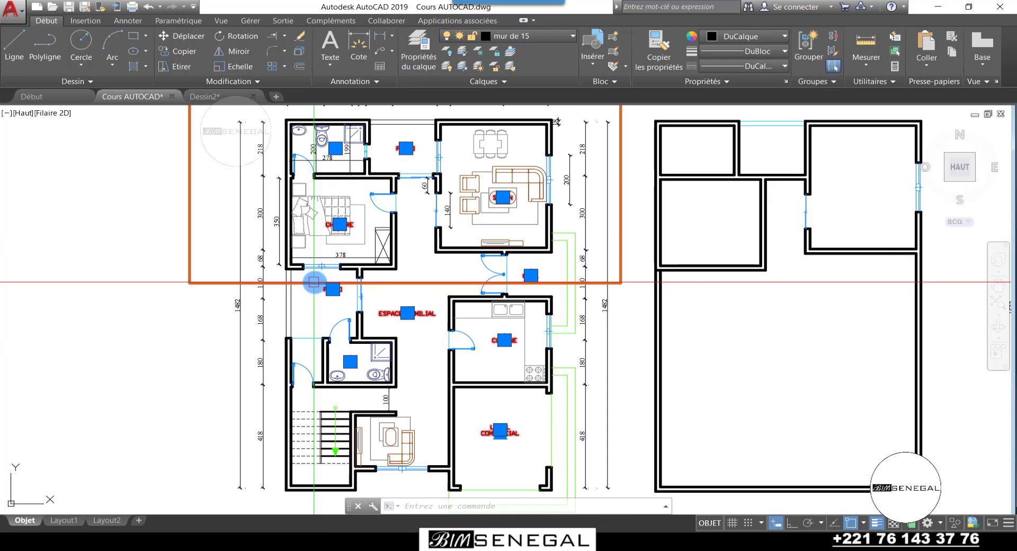
left_click(561, 42)
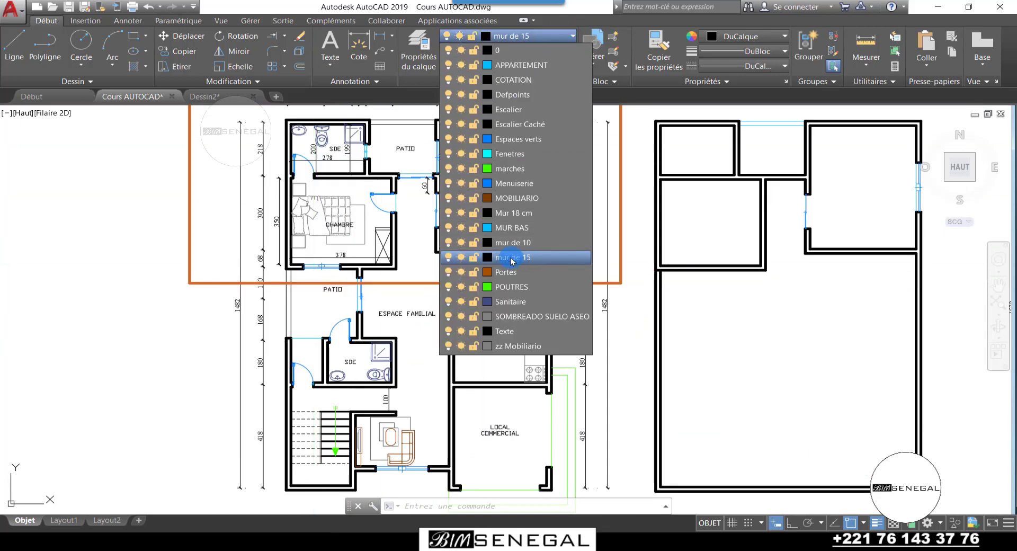
left_click(526, 334)
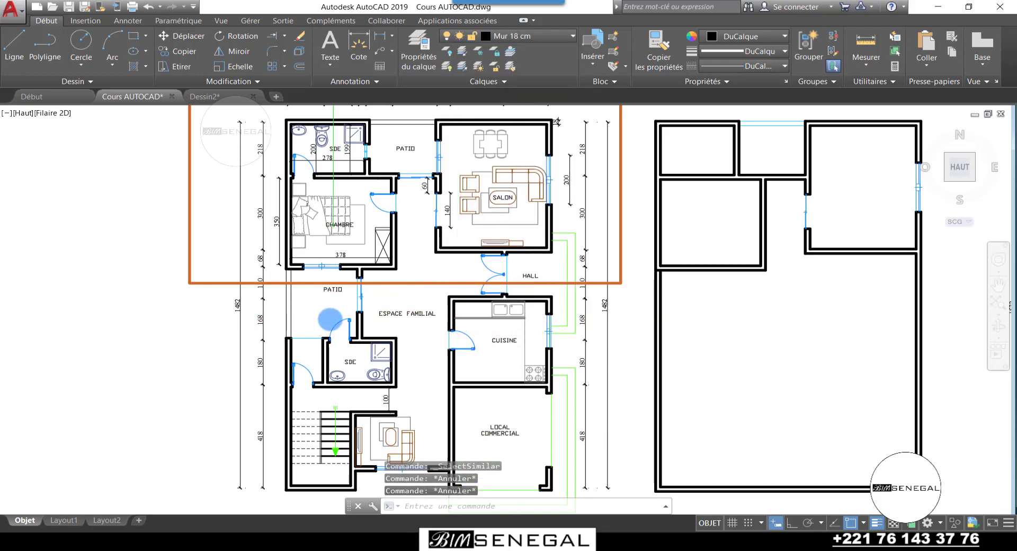
scroll(330, 320, "down", 4)
scroll(332, 246, "up", 2)
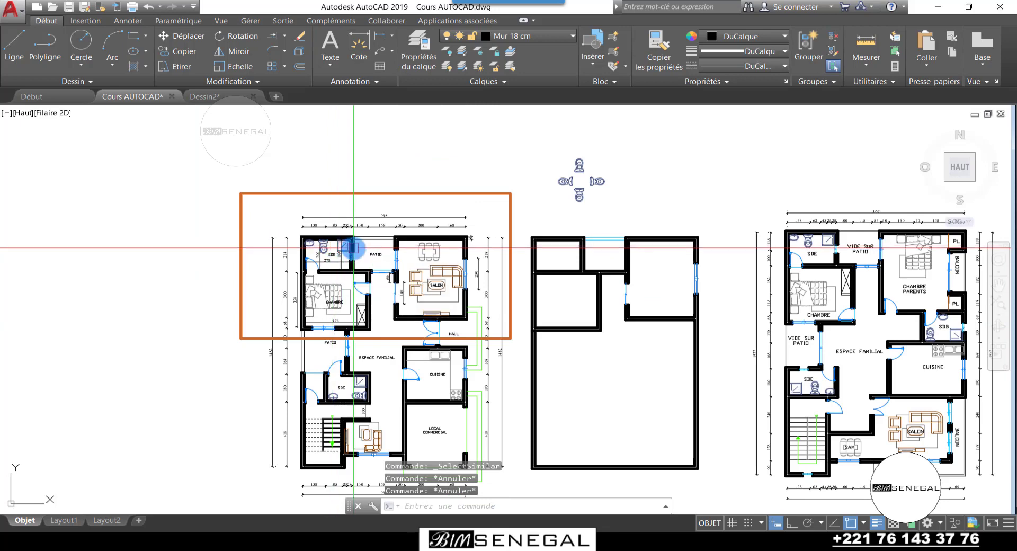
scroll(350, 249, "up", 2)
scroll(445, 259, "up", 2)
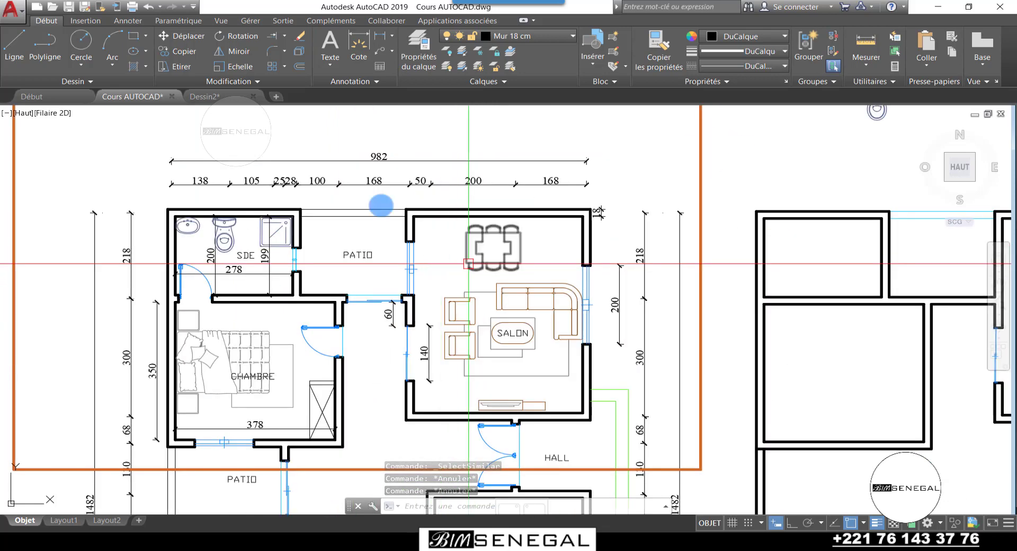